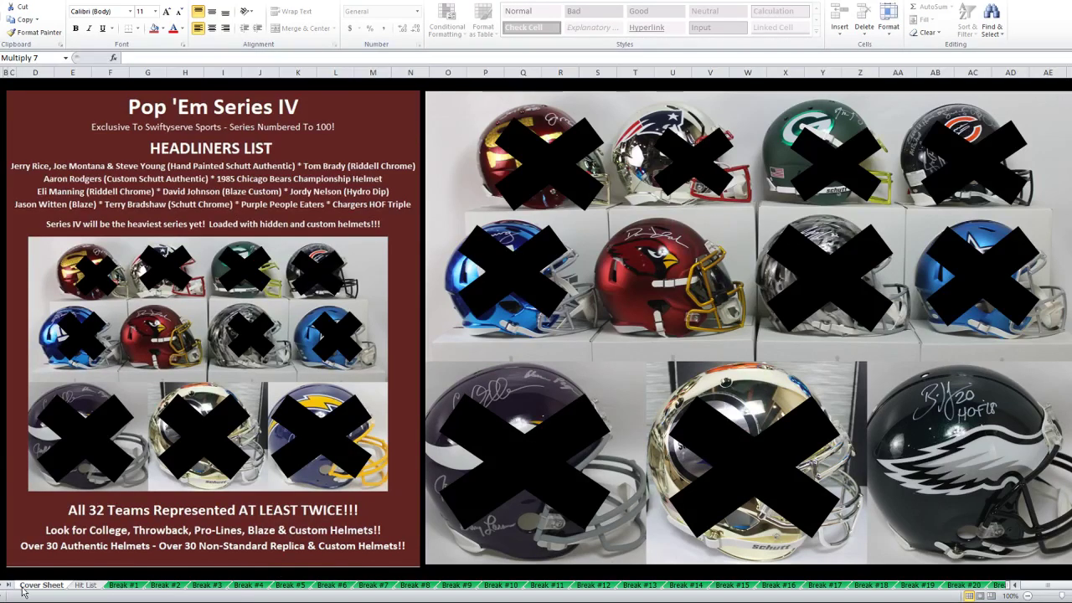
Go to the Hit List sheet and select the Vander Esch row for recoloring
{"action": "left_click", "coordinate": [85, 585]}
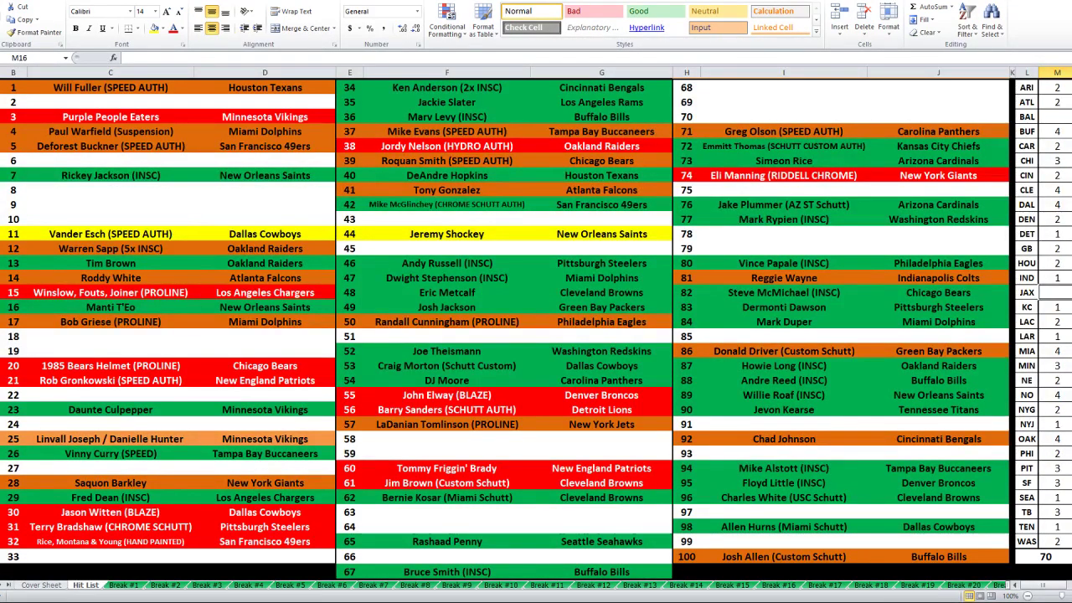
{"action": "left_click", "coordinate": [283, 100]}
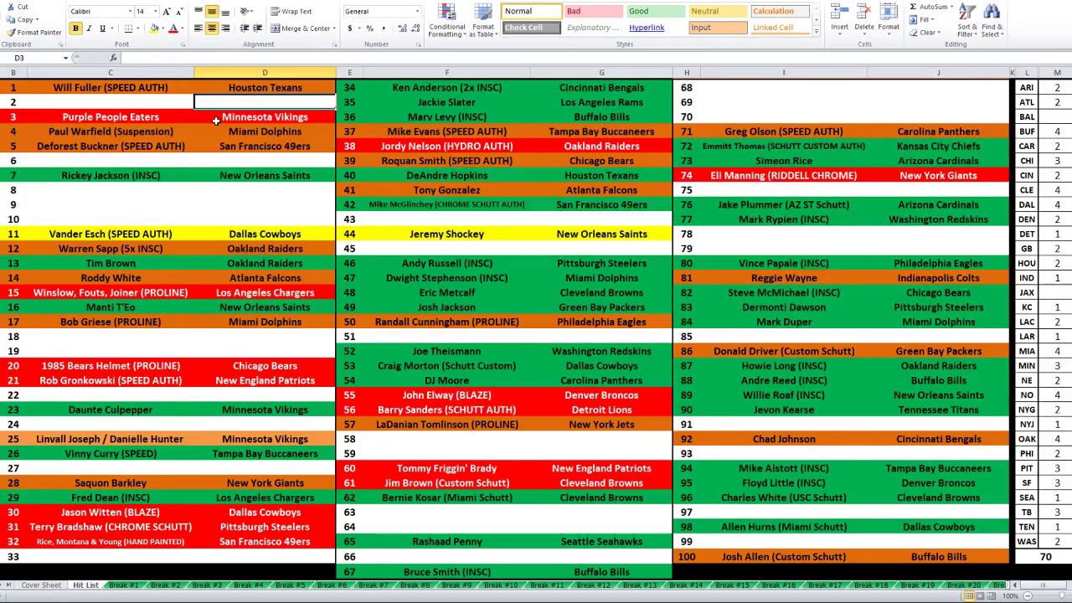
{"action": "left_click_drag", "start_coordinate": [20, 234], "coordinate": [220, 234]}
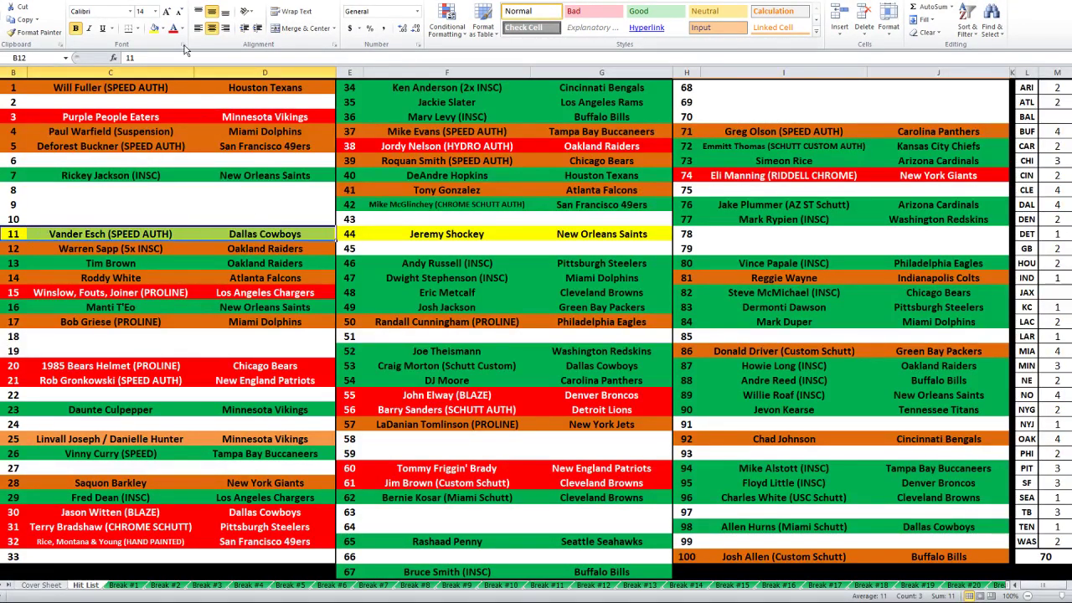
Fill the Vander Esch row orange and the Jeremy Shockey row green
{"action": "left_click", "coordinate": [162, 27]}
{"action": "left_click", "coordinate": [243, 52]}
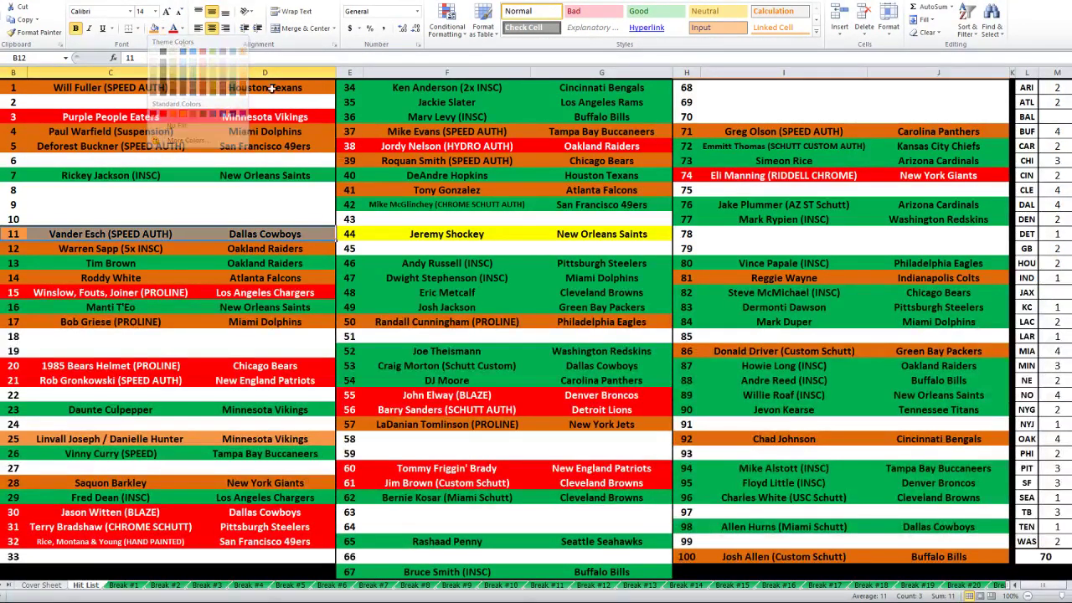
{"action": "left_click_drag", "start_coordinate": [350, 235], "coordinate": [658, 234]}
{"action": "left_click", "coordinate": [163, 29]}
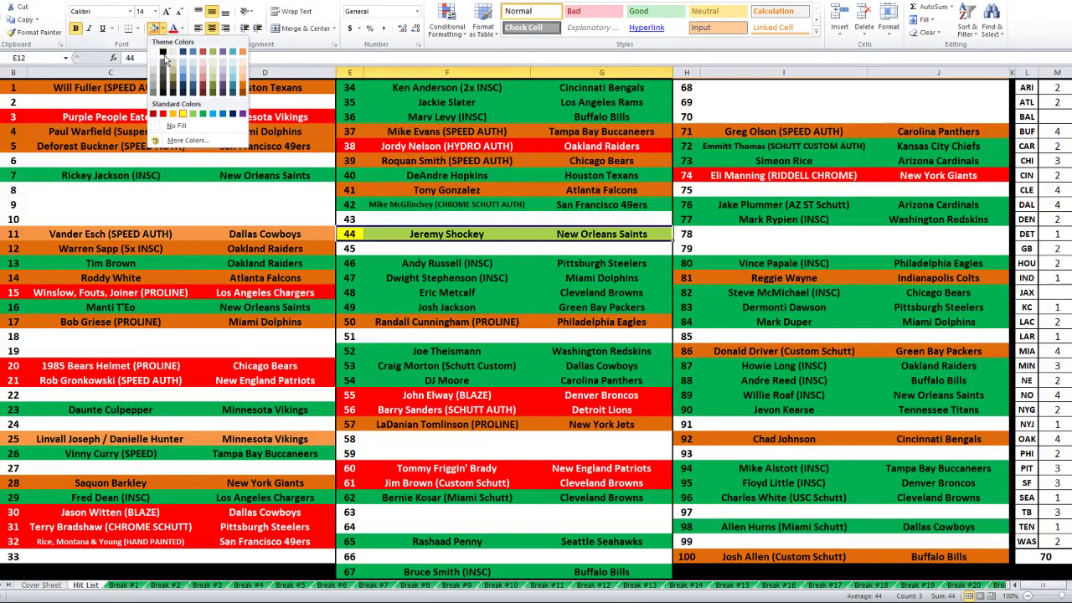
{"action": "left_click", "coordinate": [209, 123]}
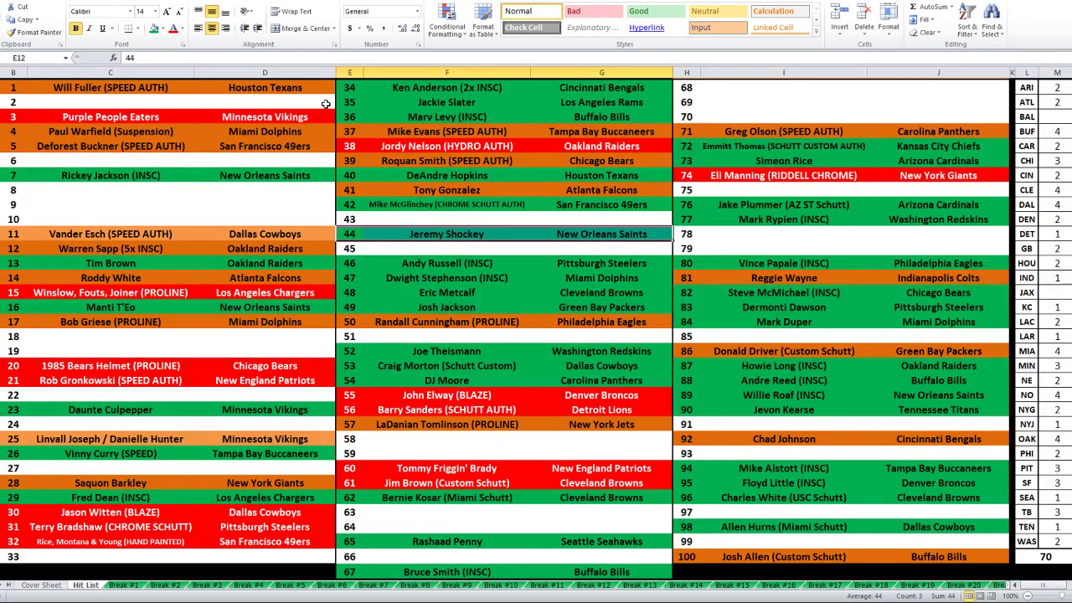
Deselect to check the new colours, then go to the Break #55 sheet
{"action": "left_click", "coordinate": [735, 87]}
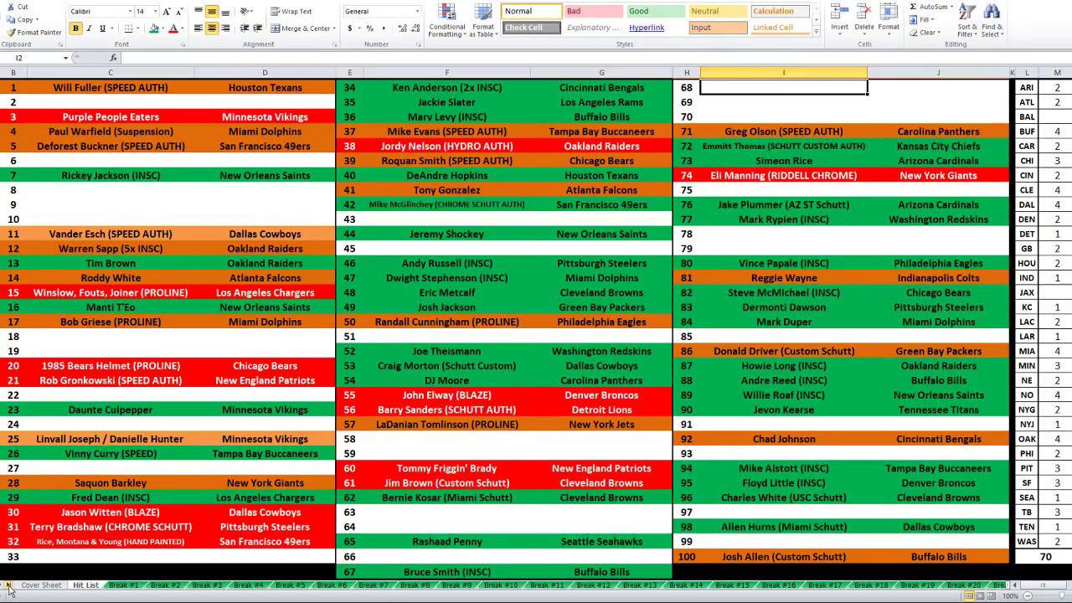
{"action": "left_click", "coordinate": [8, 586]}
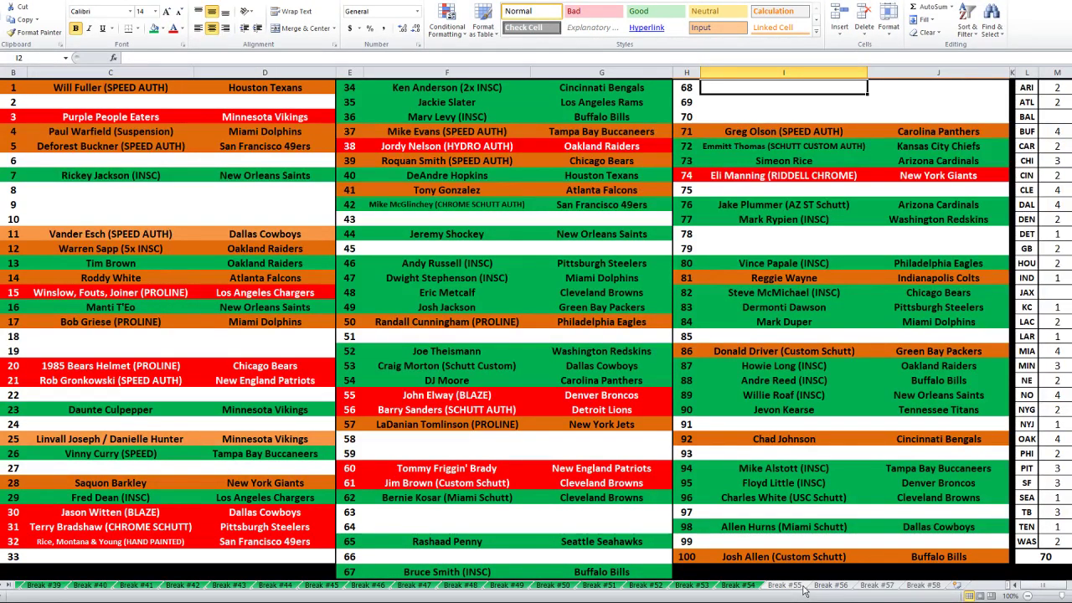
{"action": "left_click", "coordinate": [791, 586]}
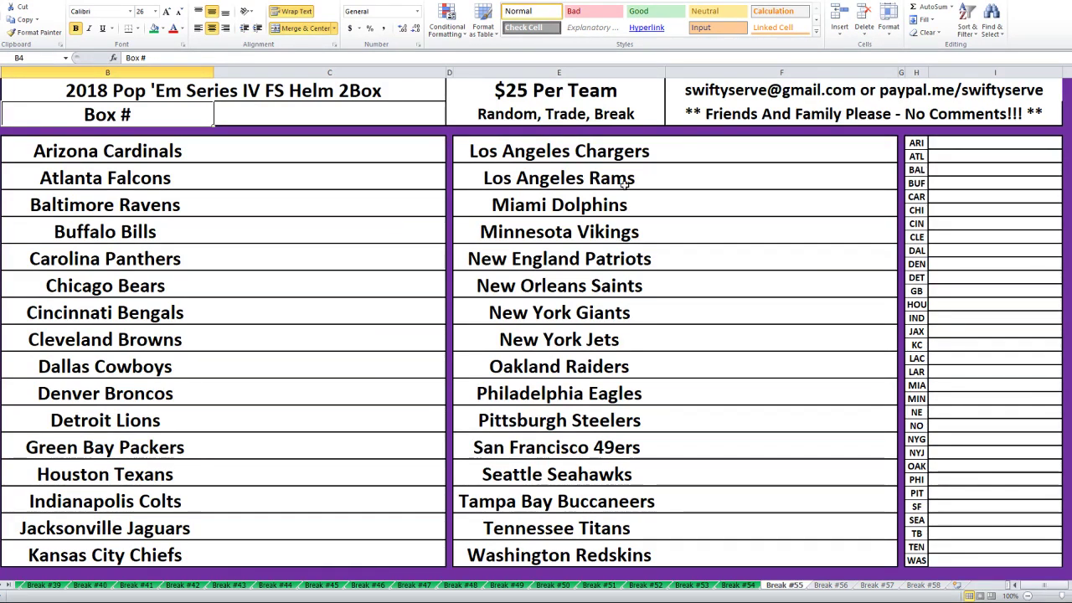
{"action": "left_click", "coordinate": [584, 96]}
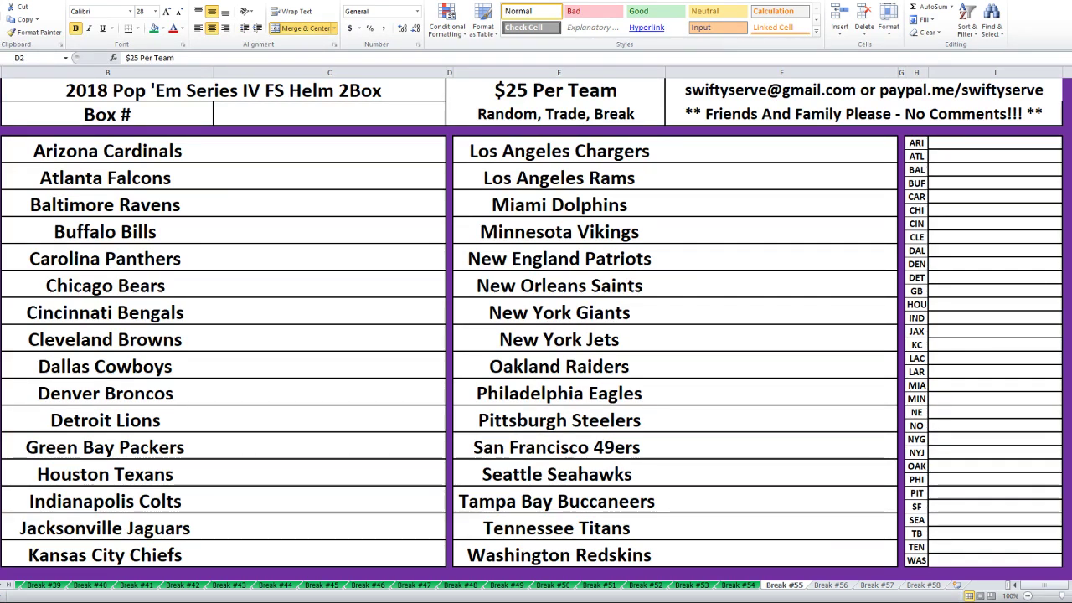
{"action": "left_click", "coordinate": [1011, 145]}
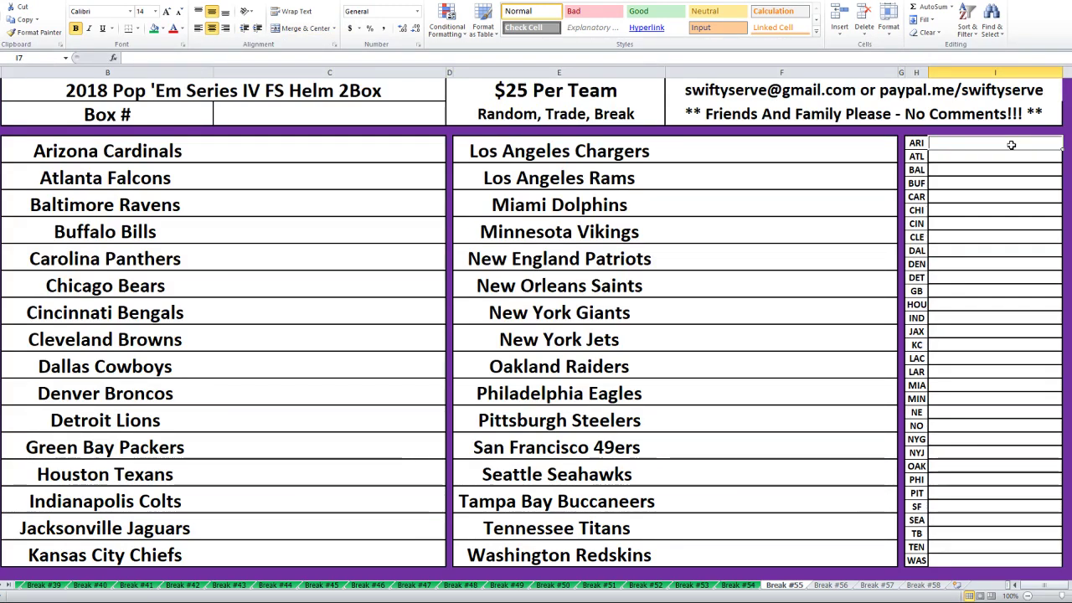
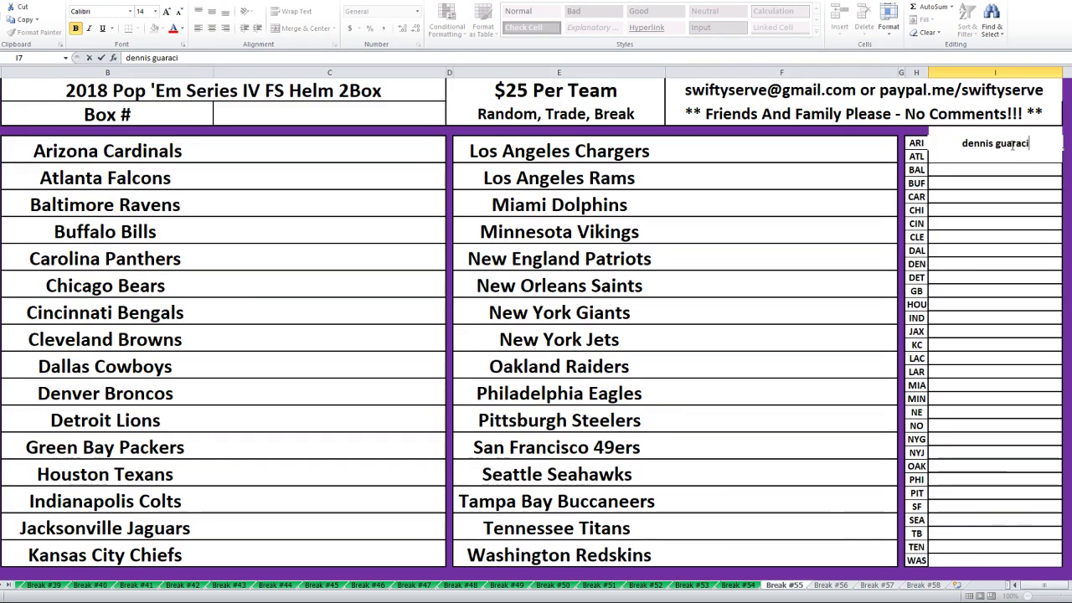
Assign the same buyer to ARI, CIN, GB, LAR, NYG and SEA
{"action": "key", "text": "Return"}
{"action": "key", "text": "Down"}
{"action": "key", "text": "Down"}
{"action": "key", "text": "Down"}
{"action": "key", "text": "Down"}
{"action": "key", "text": "Down"}
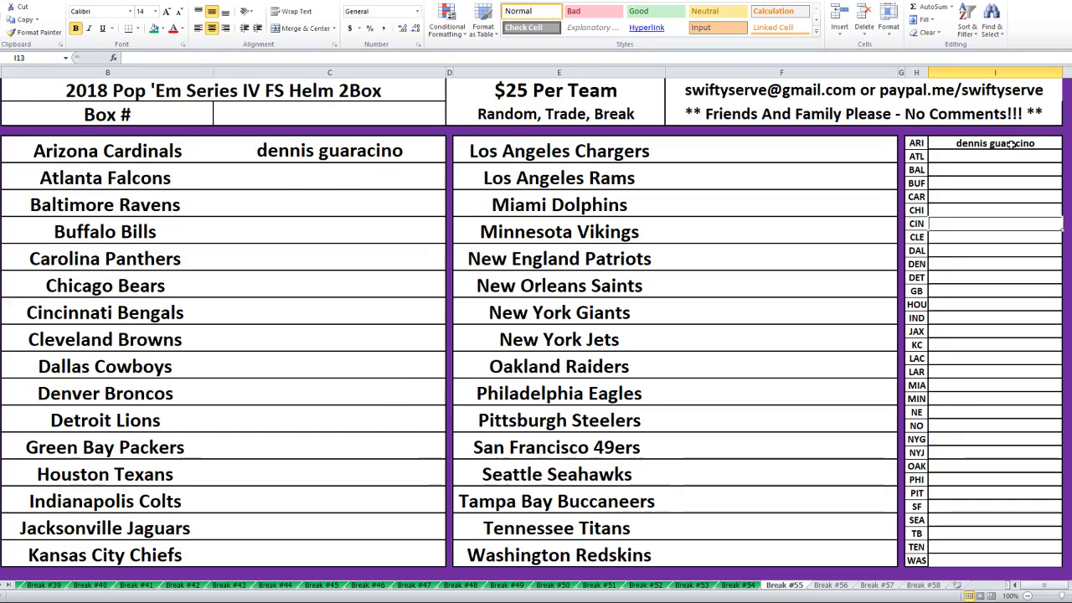
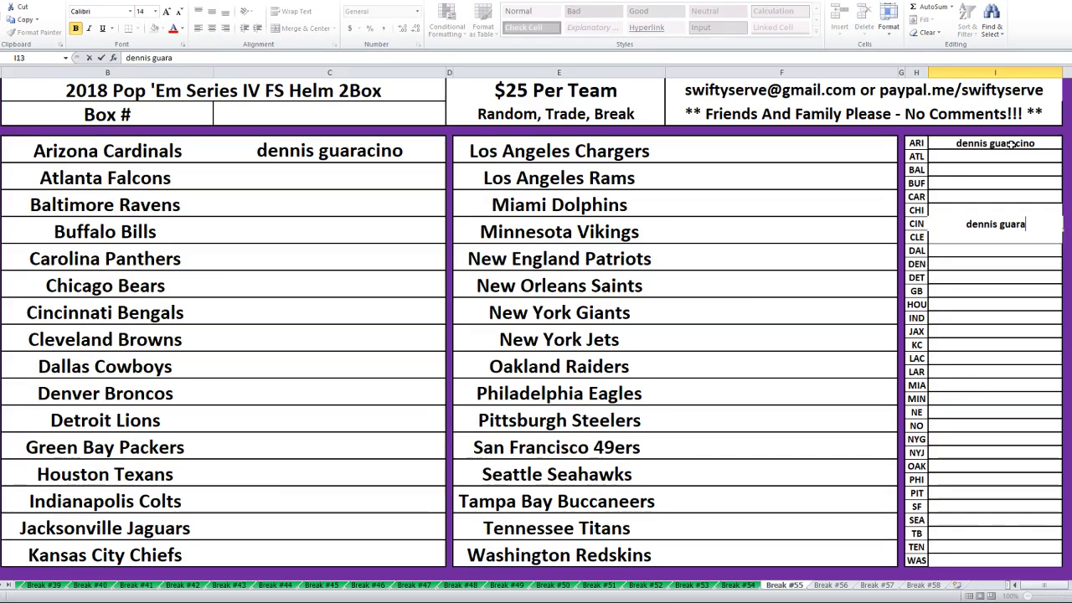
{"action": "key", "text": "Return"}
{"action": "key", "text": "Down"}
{"action": "key", "text": "Down"}
{"action": "key", "text": "Down"}
{"action": "key", "text": "Down"}
{"action": "type", "text": "de"}
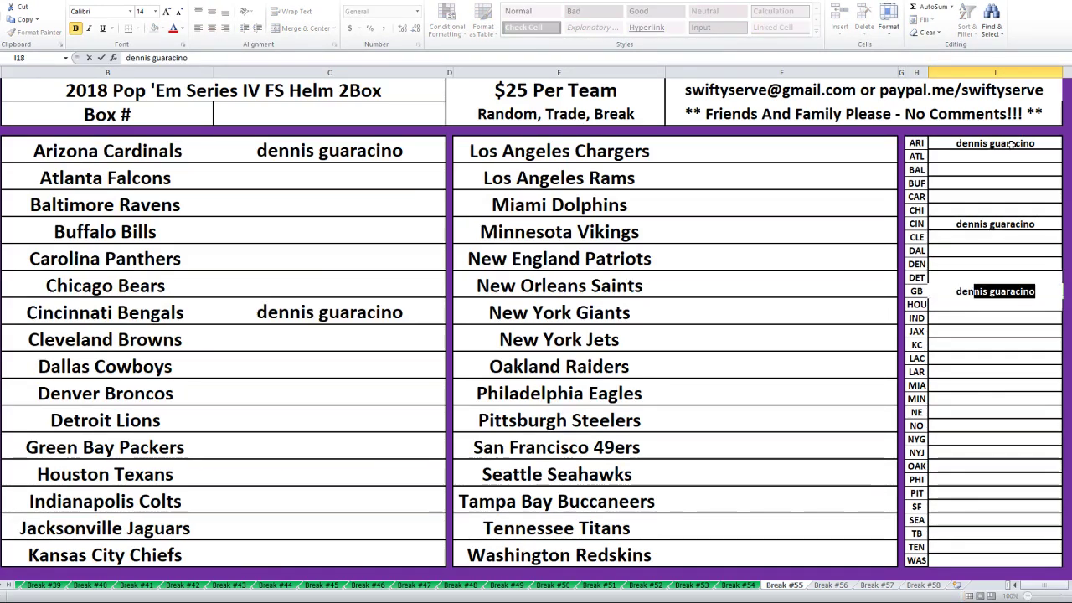
{"action": "key", "text": "Return"}
{"action": "key", "text": "Down"}
{"action": "key", "text": "Down"}
{"action": "key", "text": "Down"}
{"action": "key", "text": "Down"}
{"action": "key", "text": "Down"}
{"action": "type", "text": "de"}
{"action": "key", "text": "Return"}
{"action": "key", "text": "Down"}
{"action": "key", "text": "Down"}
{"action": "key", "text": "Down"}
{"action": "key", "text": "Down"}
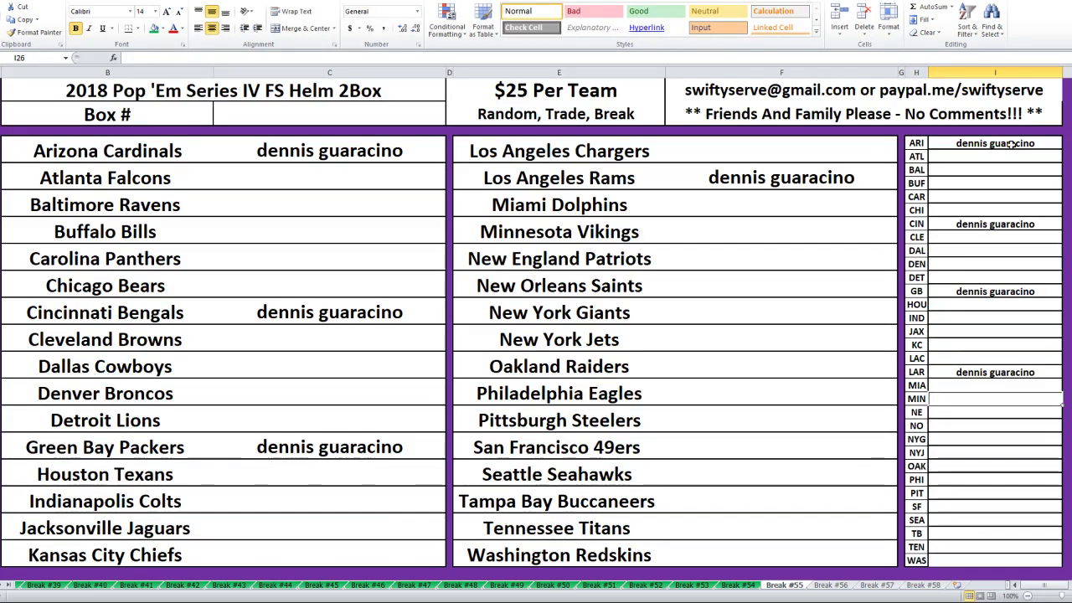
{"action": "type", "text": "de"}
{"action": "key", "text": "Return"}
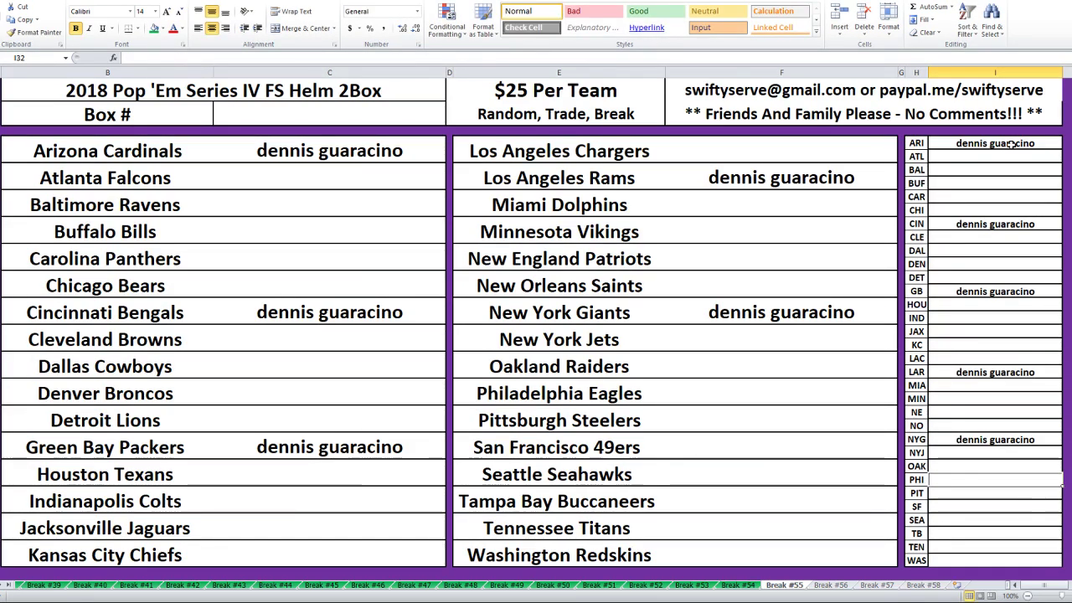
{"action": "key", "text": "Down"}
{"action": "key", "text": "Down"}
{"action": "key", "text": "Down"}
{"action": "key", "text": "Down"}
{"action": "key", "text": "Down"}
{"action": "type", "text": "de"}
{"action": "key", "text": "Return"}
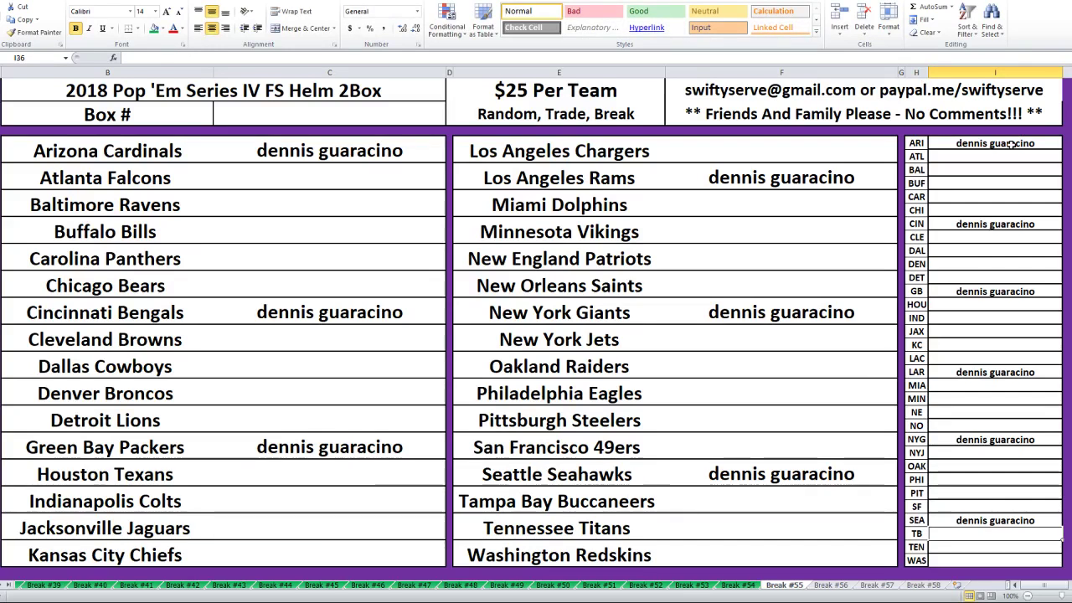
{"action": "key", "text": "Up"}
{"action": "key", "text": "Up"}
{"action": "key", "text": "Up"}
{"action": "key", "text": "Up"}
{"action": "key", "text": "Up"}
{"action": "key", "text": "Up"}
{"action": "key", "text": "Up"}
{"action": "key", "text": "Up"}
{"action": "key", "text": "Up"}
{"action": "key", "text": "Up"}
{"action": "key", "text": "Up"}
{"action": "key", "text": "Up"}
{"action": "key", "text": "Up"}
{"action": "key", "text": "Up"}
{"action": "key", "text": "Up"}
{"action": "key", "text": "Up"}
{"action": "key", "text": "Up"}
{"action": "key", "text": "Up"}
{"action": "key", "text": "Up"}
{"action": "key", "text": "Up"}
{"action": "key", "text": "Up"}
{"action": "key", "text": "Up"}
{"action": "key", "text": "Up"}
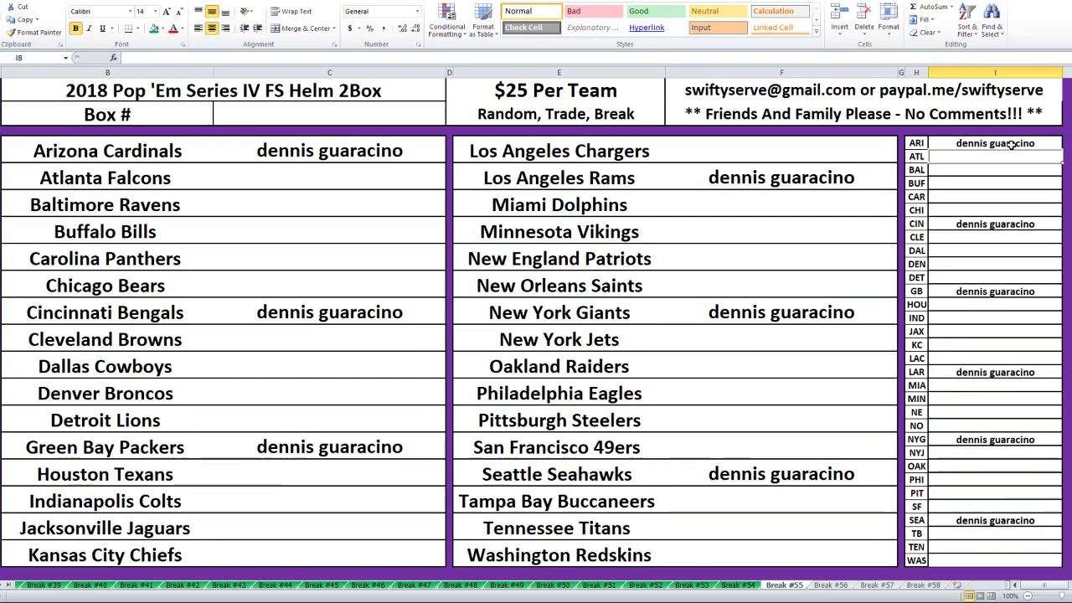
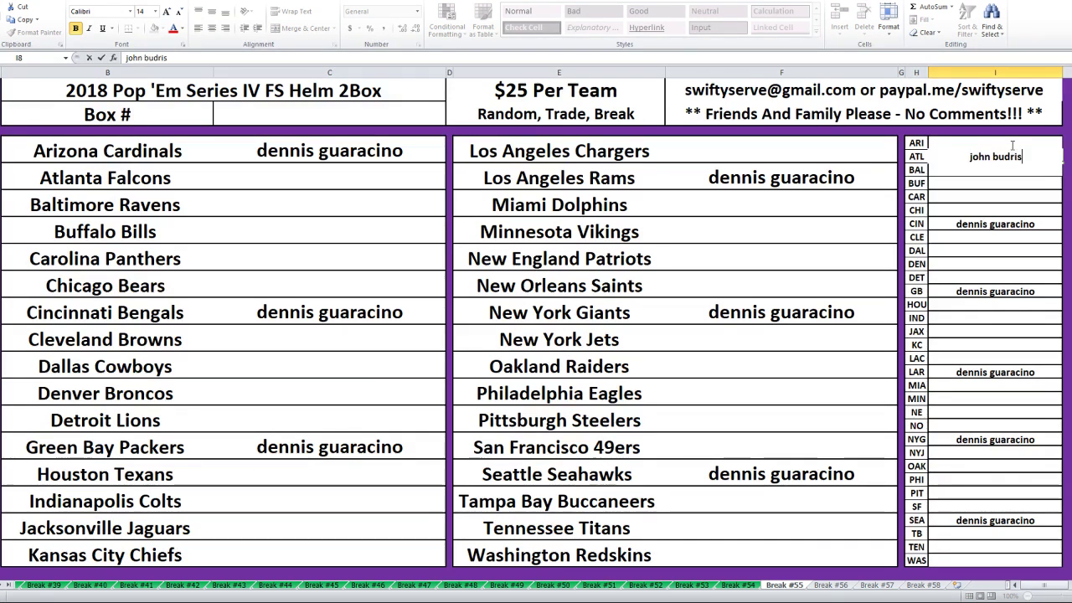
Enter buyer names for the ATL and BAL teams
{"action": "key", "text": "Return"}
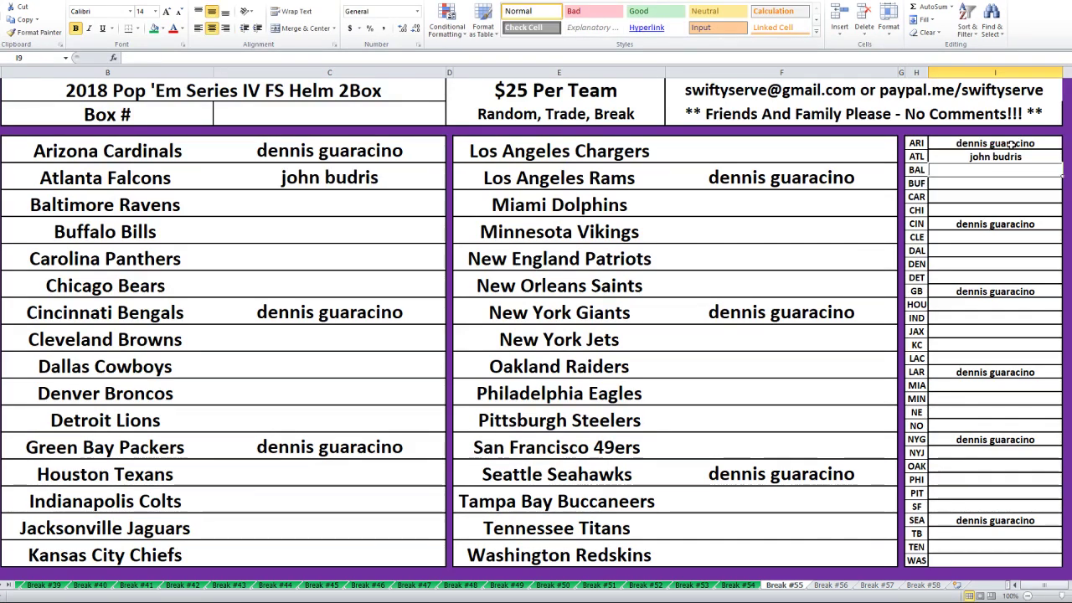
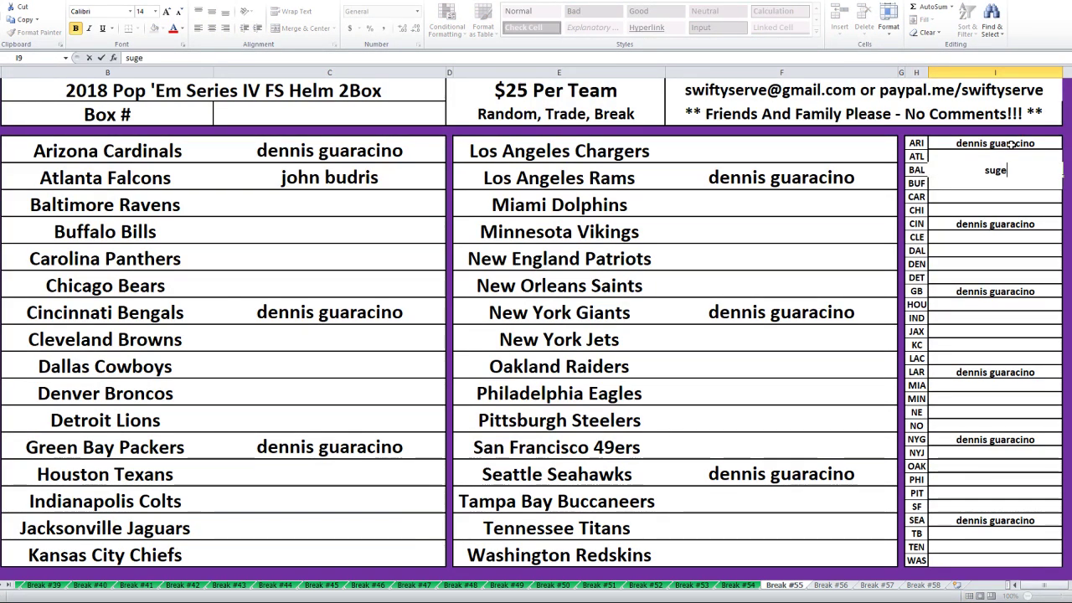
{"action": "key", "text": "Return"}
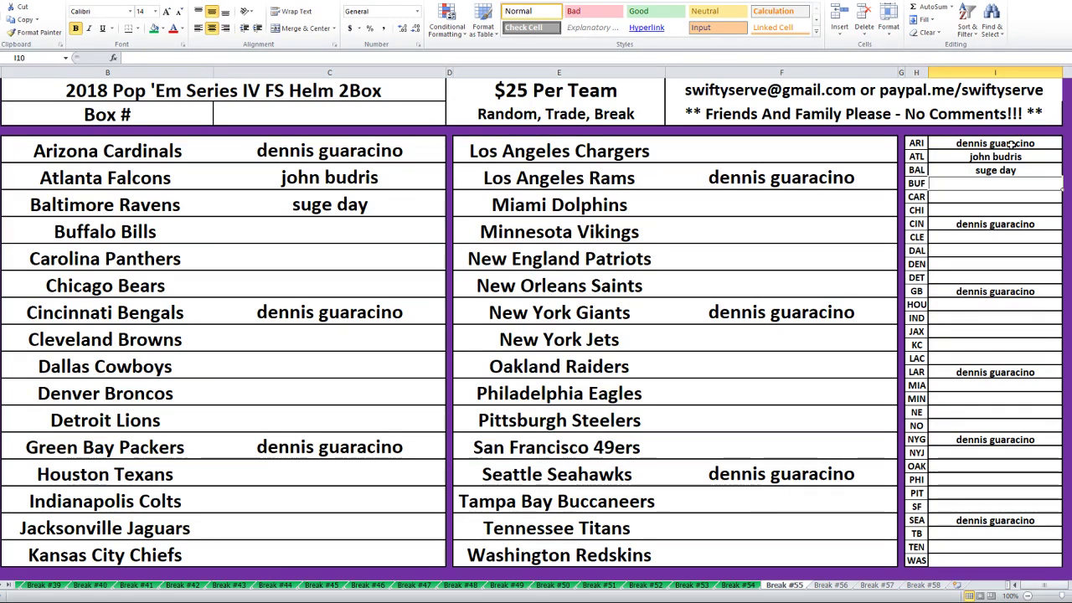
Enter a buyer handle for BUF, IND and CAR, using AutoComplete
{"action": "type", "text": "nsal23 sal"}
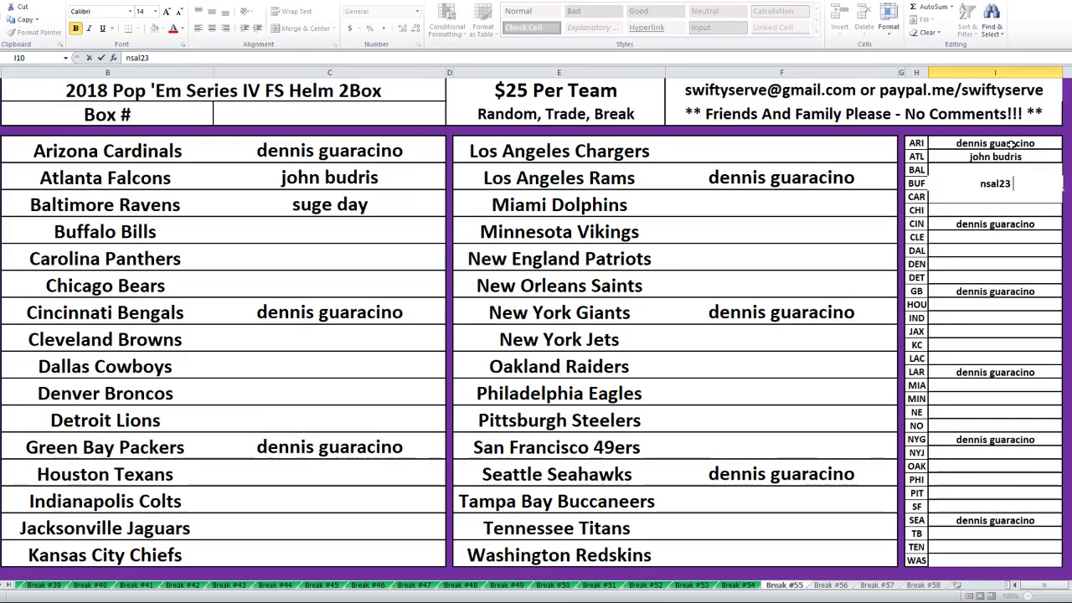
{"action": "key", "text": "Return"}
{"action": "key", "text": "Down"}
{"action": "key", "text": "Down"}
{"action": "key", "text": "Down"}
{"action": "key", "text": "Down"}
{"action": "key", "text": "Down"}
{"action": "key", "text": "Down"}
{"action": "key", "text": "Down"}
{"action": "key", "text": "Down"}
{"action": "key", "text": "Down"}
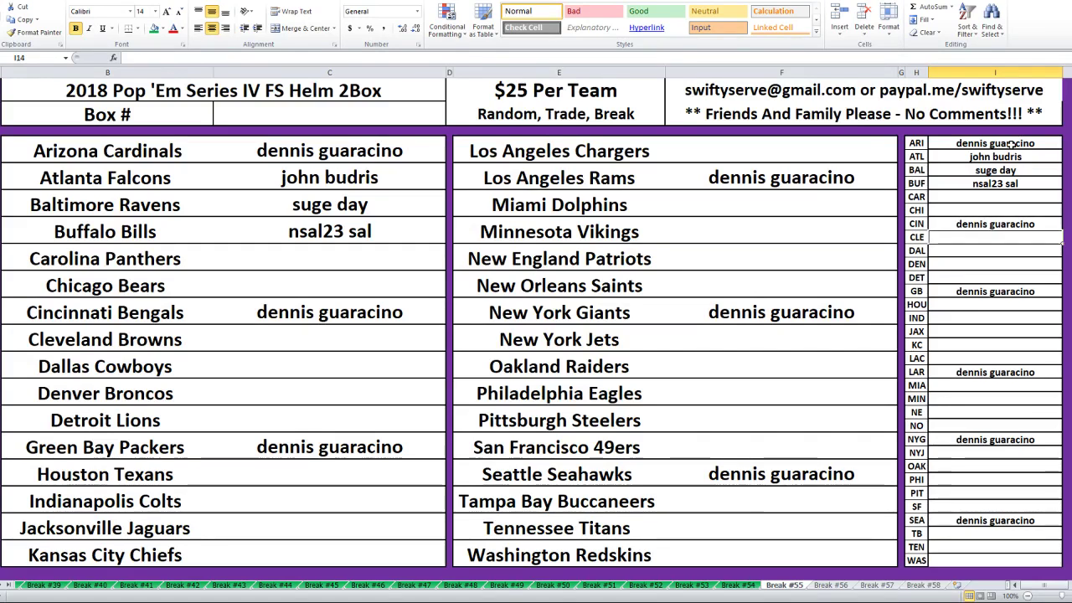
{"action": "type", "text": "sn"}
{"action": "key", "text": "BackSpace"}
{"action": "key", "text": "BackSpace"}
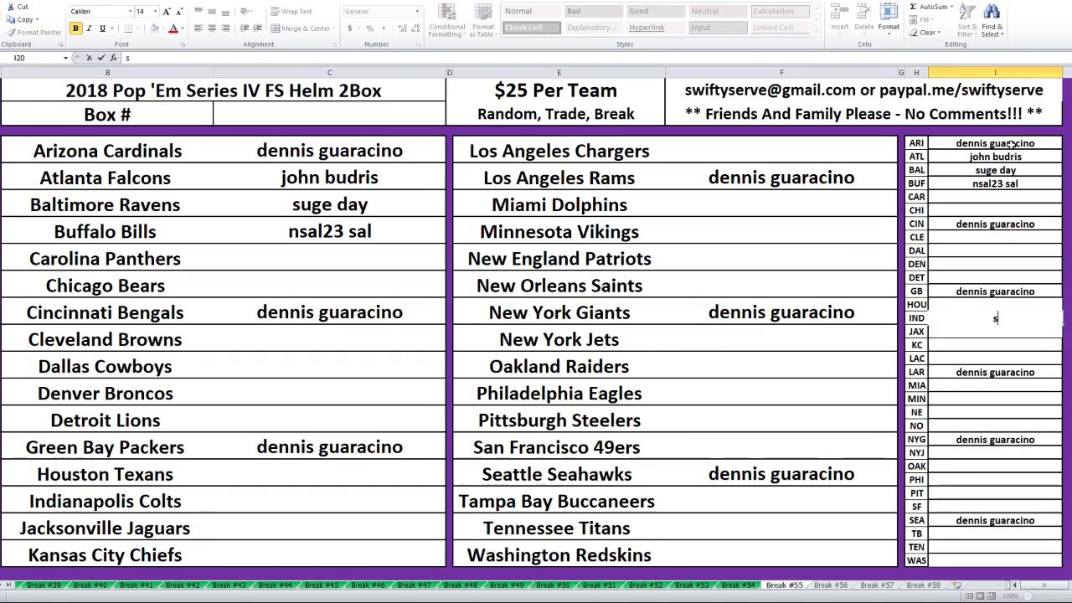
{"action": "type", "text": "ns"}
{"action": "key", "text": "Return"}
{"action": "key", "text": "Up"}
{"action": "key", "text": "Up"}
{"action": "key", "text": "Up"}
{"action": "key", "text": "Up"}
{"action": "key", "text": "Up"}
{"action": "key", "text": "Up"}
{"action": "key", "text": "Up"}
{"action": "key", "text": "Up"}
{"action": "key", "text": "Up"}
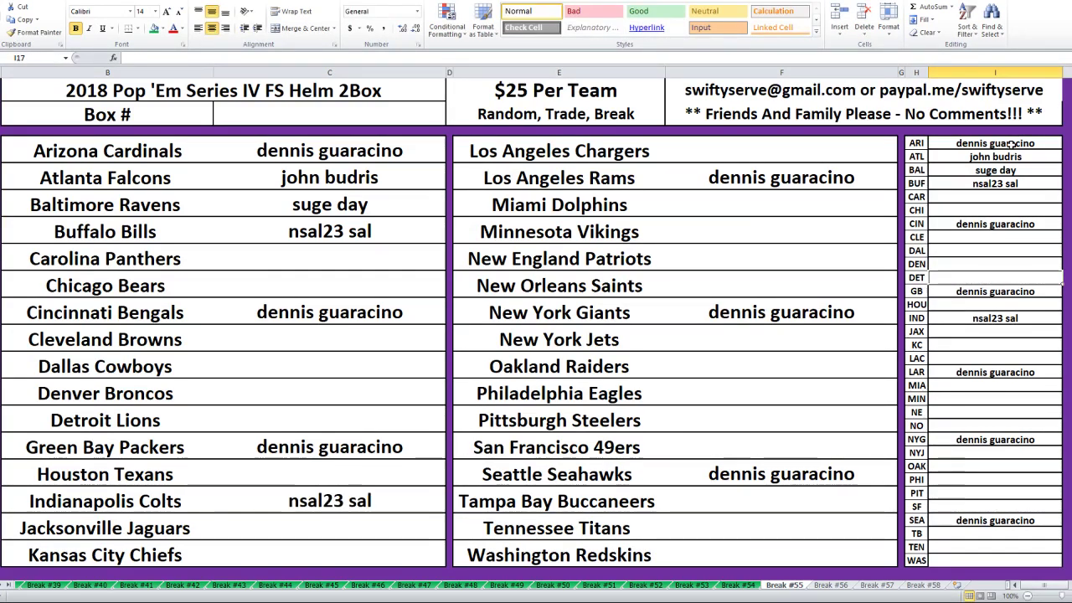
{"action": "key", "text": "Up"}
{"action": "key", "text": "Up"}
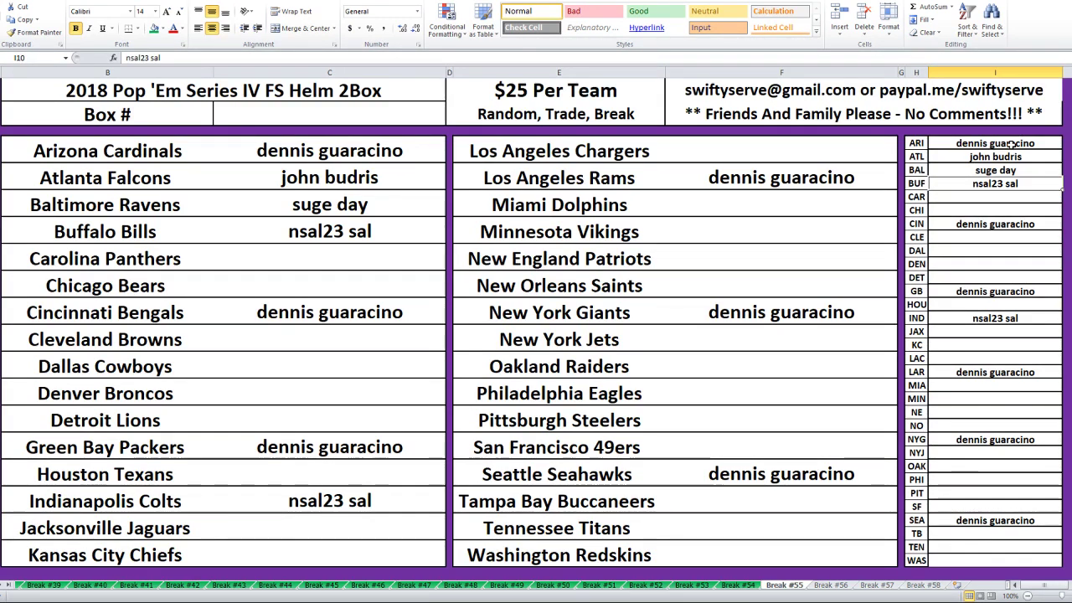
{"action": "key", "text": "Down"}
{"action": "type", "text": "n"}
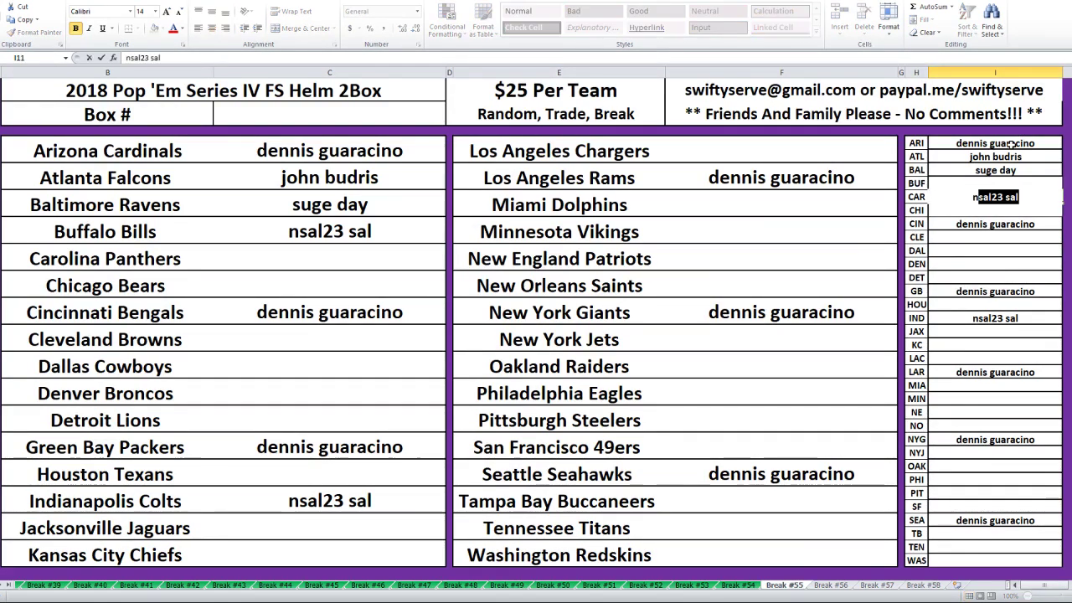
{"action": "key", "text": "Up"}
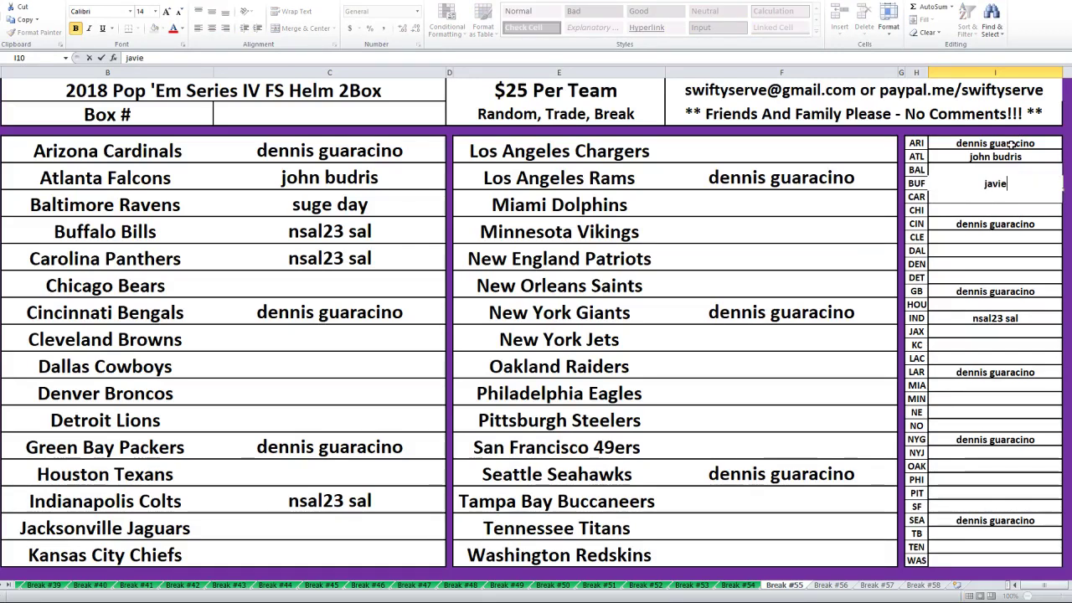
Replace the BUF buyer and enter new buyers for CHI and CLE
{"action": "key", "text": "Return"}
{"action": "key", "text": "Down"}
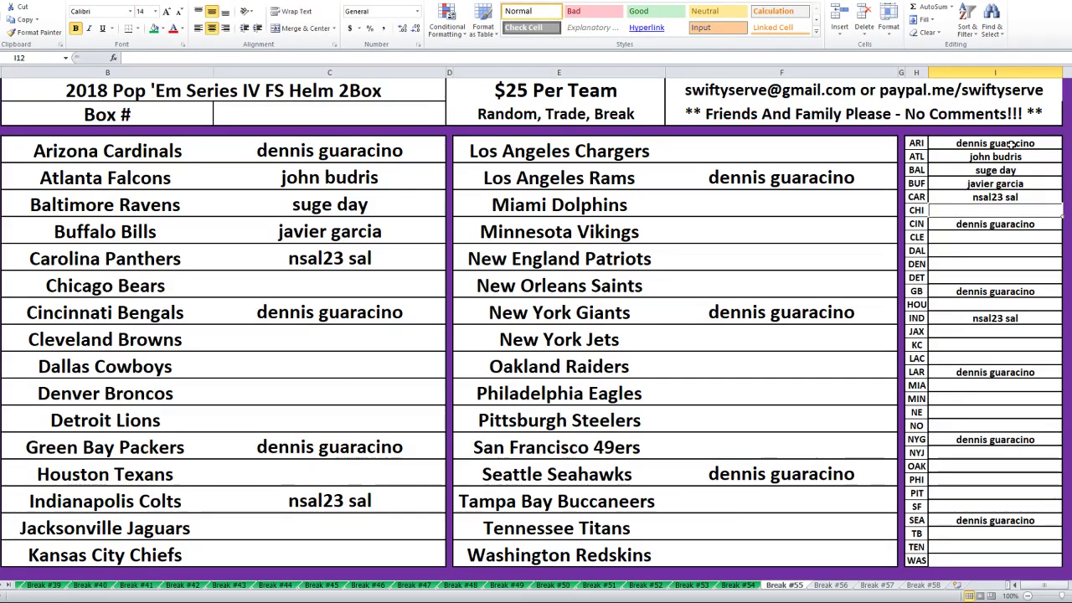
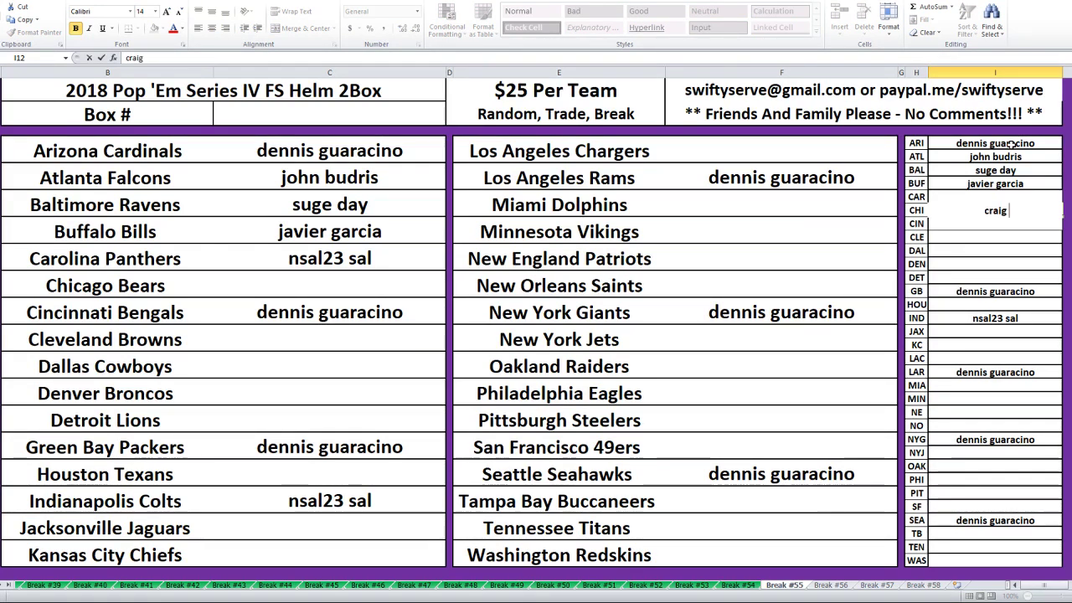
{"action": "key", "text": "Return"}
{"action": "key", "text": "Down"}
{"action": "key", "text": "Down"}
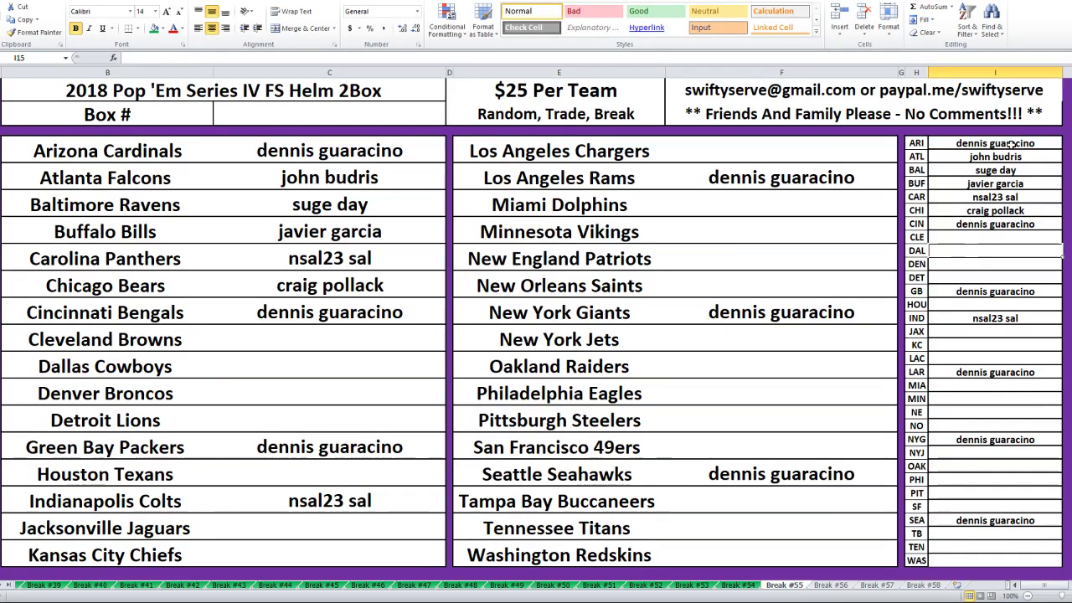
{"action": "key", "text": "Up"}
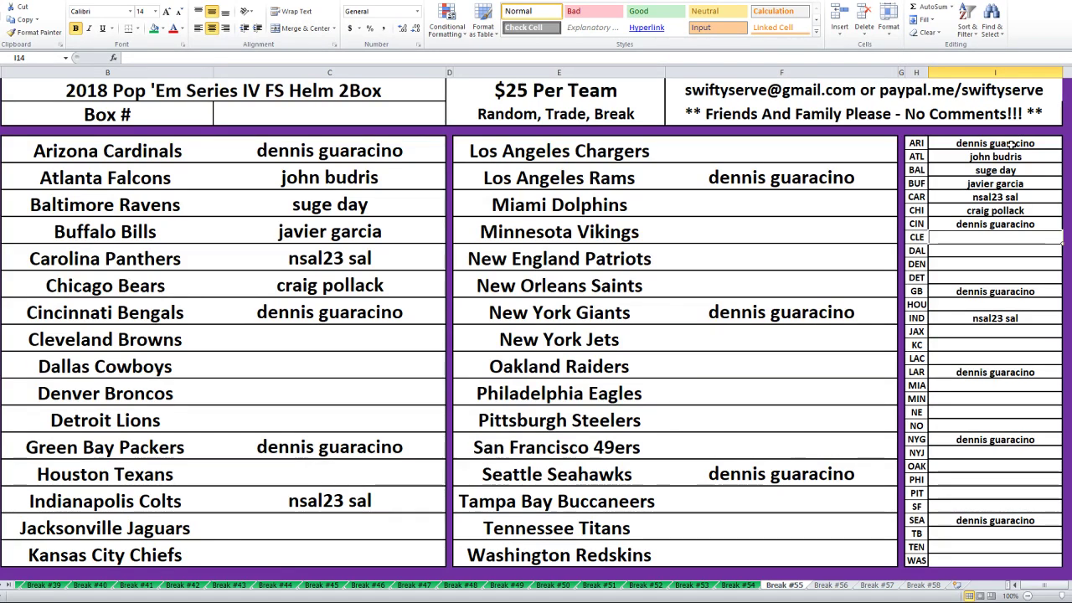
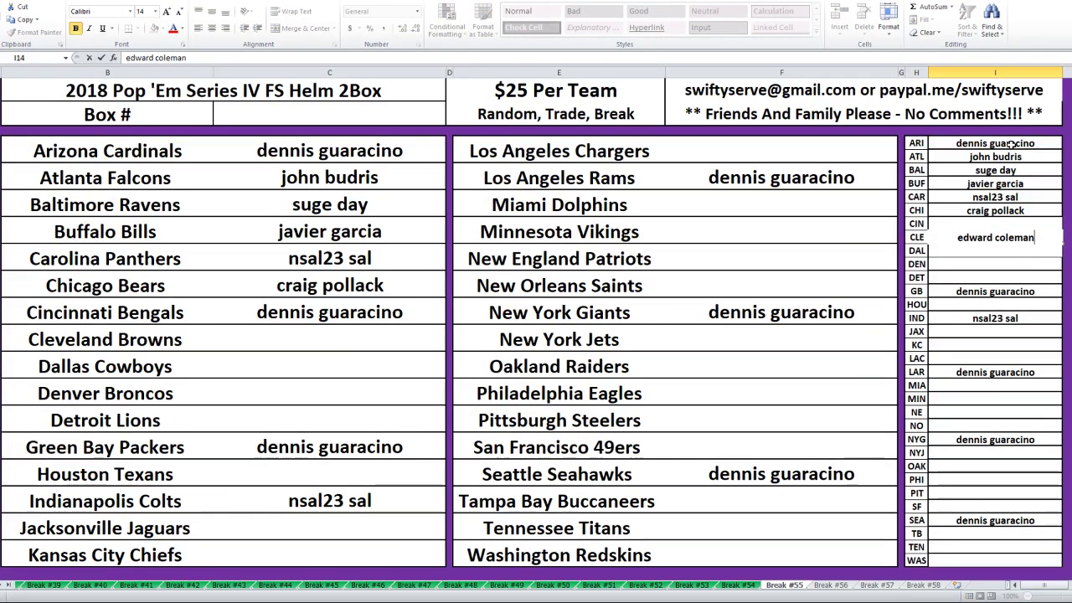
{"action": "key", "text": "Return"}
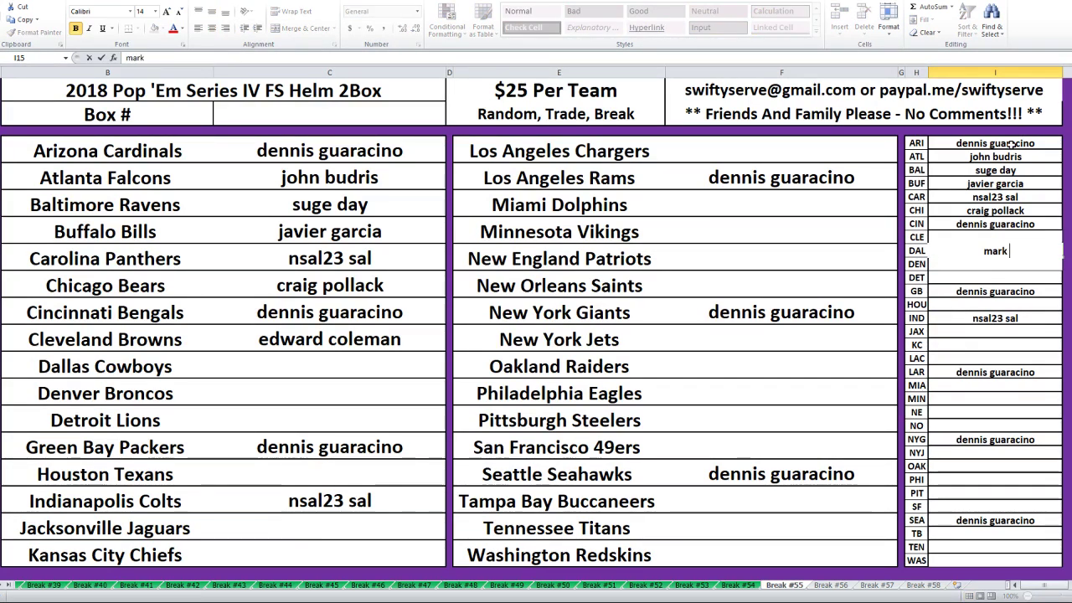
Assign one buyer to DAL and the following team rows through KC
{"action": "key", "text": "Return"}
{"action": "key", "text": "Return"}
{"action": "key", "text": "Return"}
{"action": "key", "text": "Return"}
{"action": "key", "text": "Return"}
{"action": "key", "text": "Return"}
{"action": "key", "text": "Return"}
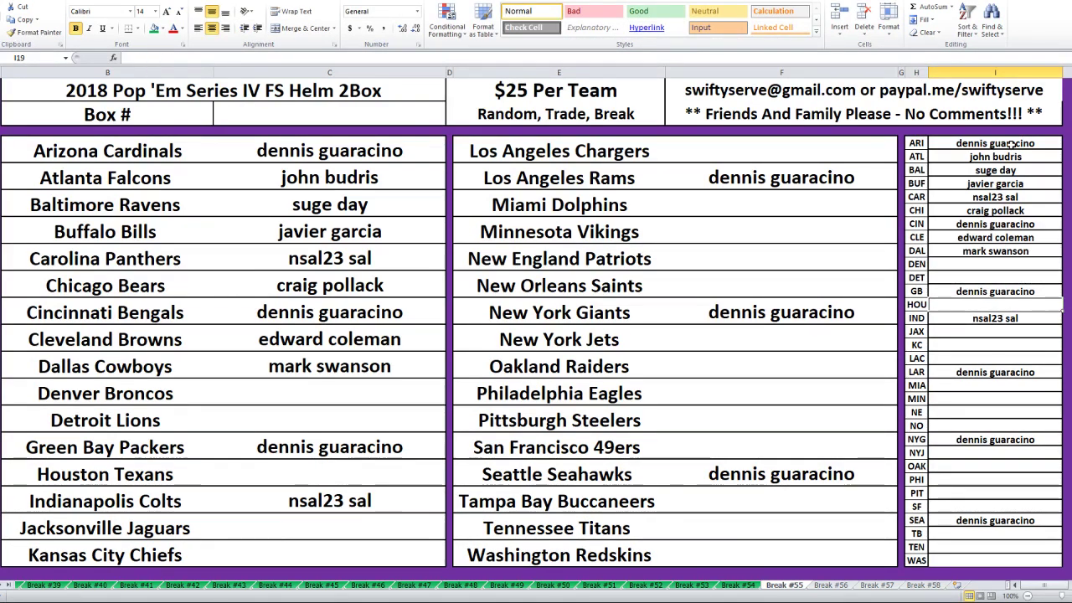
{"action": "key", "text": "Return"}
{"action": "key", "text": "Return"}
{"action": "key", "text": "Return"}
{"action": "key", "text": "Return"}
{"action": "key", "text": "Return"}
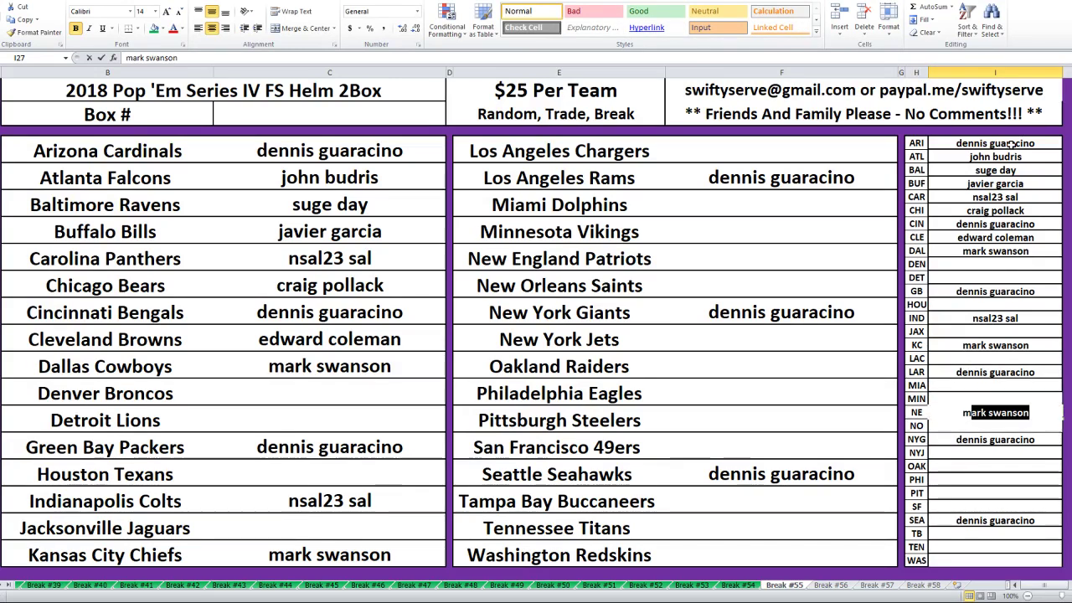
{"action": "key", "text": "Return"}
{"action": "key", "text": "Return"}
{"action": "key", "text": "Return"}
{"action": "key", "text": "Return"}
{"action": "key", "text": "Return"}
{"action": "key", "text": "Return"}
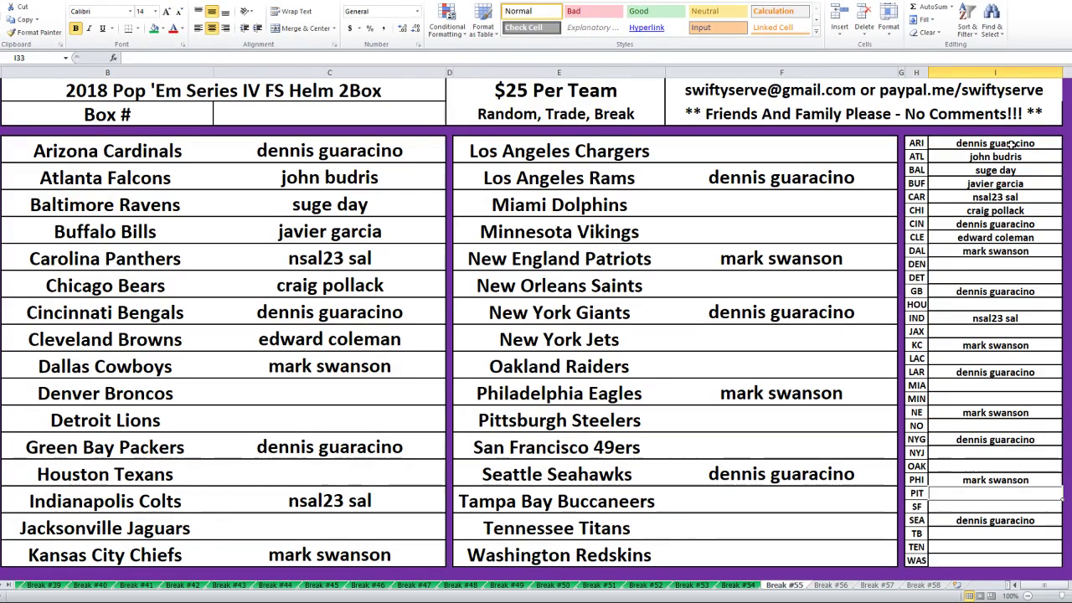
{"action": "key", "text": "Up"}
{"action": "key", "text": "Up"}
{"action": "key", "text": "Up"}
{"action": "key", "text": "Up"}
{"action": "key", "text": "Up"}
{"action": "key", "text": "Up"}
{"action": "key", "text": "Up"}
{"action": "key", "text": "Up"}
{"action": "key", "text": "Up"}
{"action": "key", "text": "Up"}
{"action": "key", "text": "Up"}
{"action": "key", "text": "Up"}
{"action": "key", "text": "Up"}
{"action": "key", "text": "Up"}
{"action": "key", "text": "Up"}
{"action": "key", "text": "Up"}
{"action": "key", "text": "Up"}
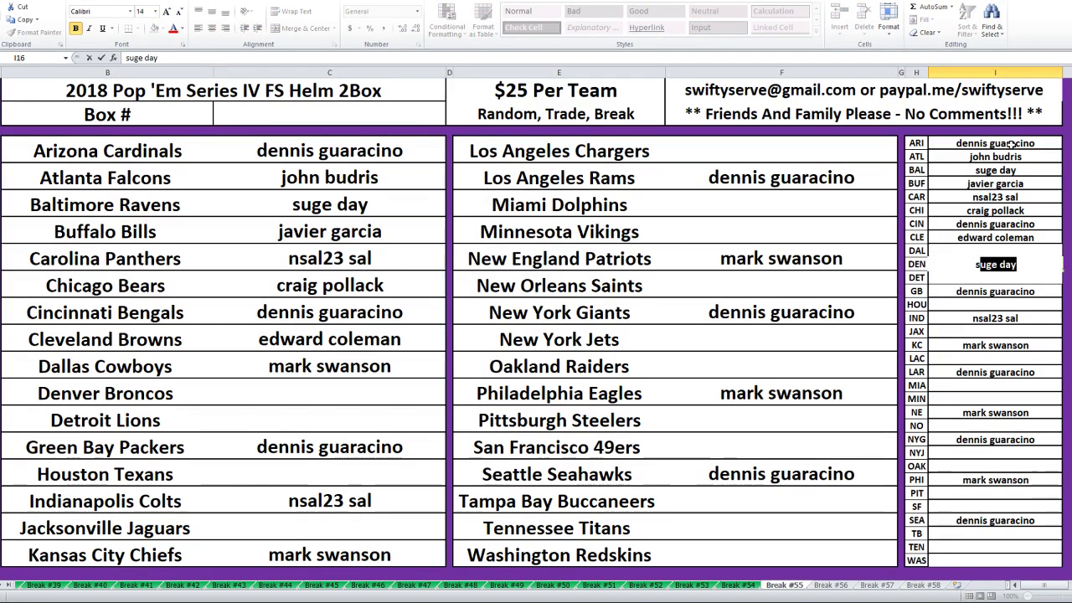
Enter buyer names for DEN, DET and GB
{"action": "type", "text": "shimshack1"}
{"action": "key", "text": "Return"}
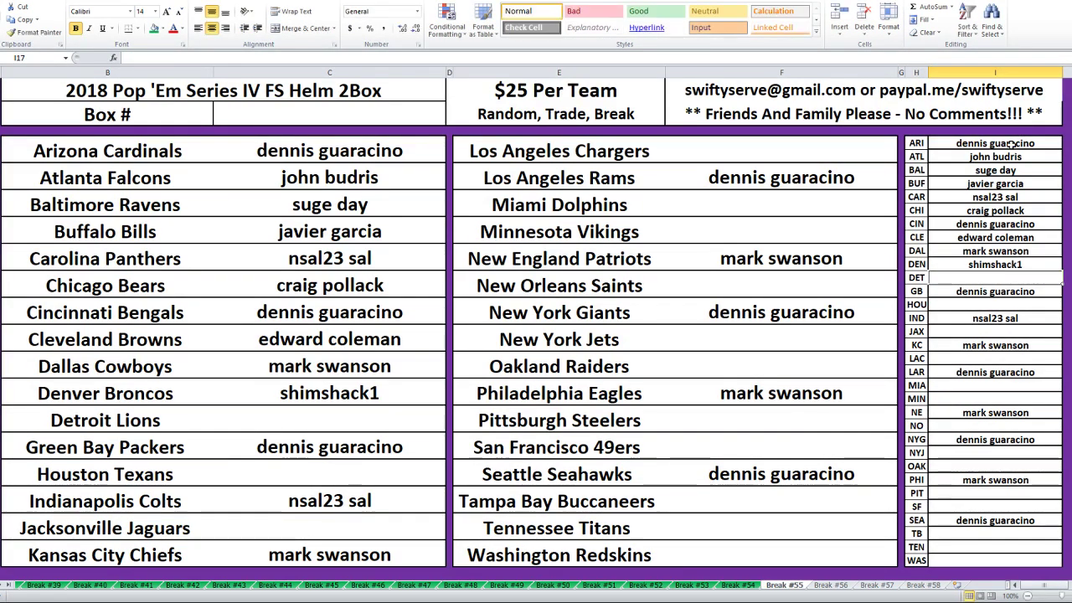
{"action": "type", "text": "mv"}
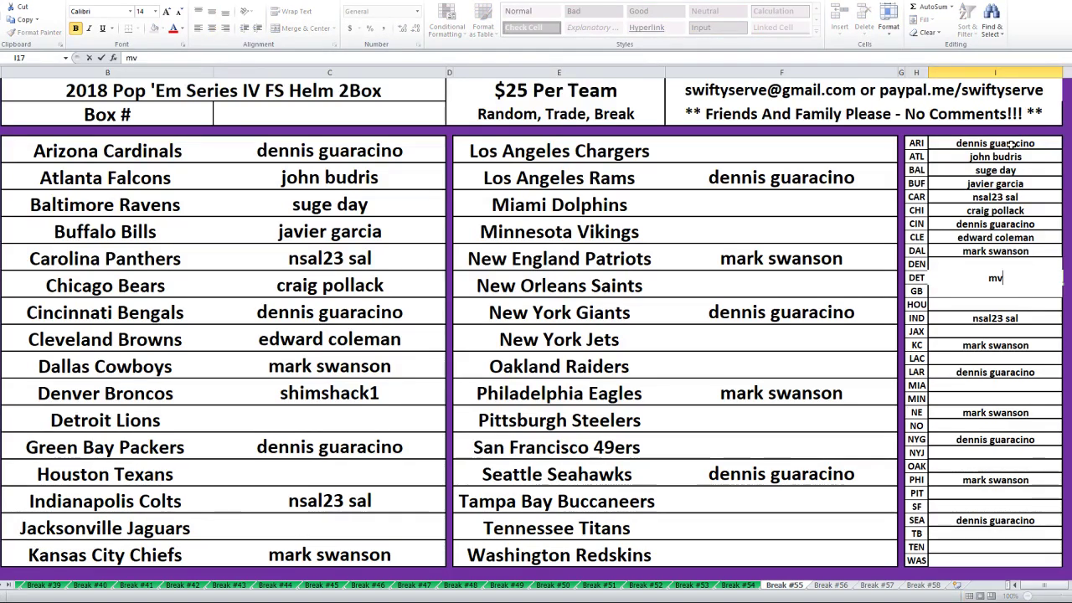
{"action": "type", "text": "nheck77"}
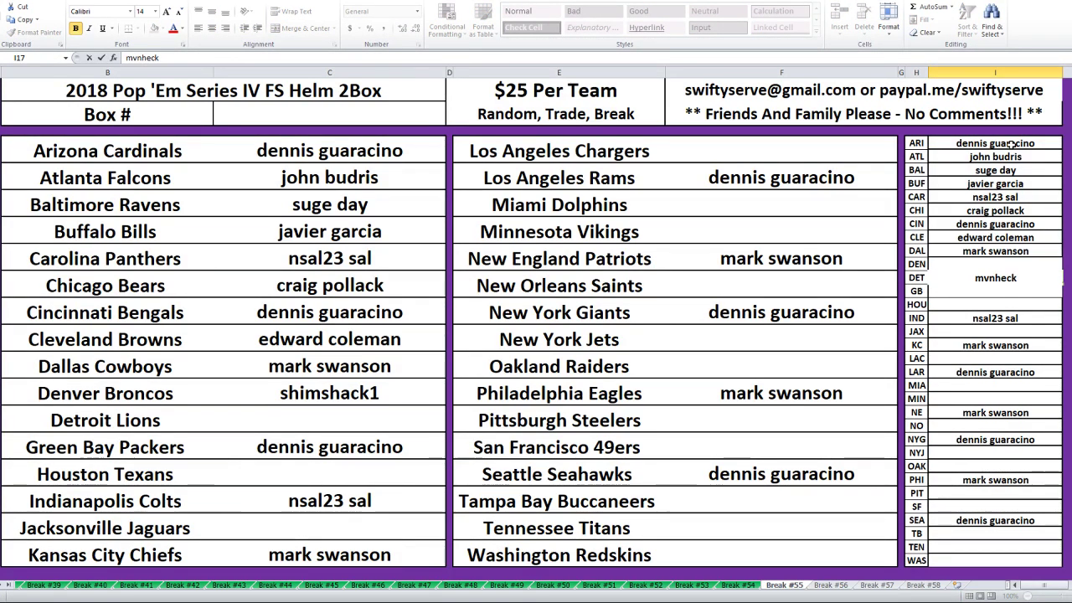
{"action": "key", "text": "Return"}
{"action": "key", "text": "Return"}
{"action": "key", "text": "Return"}
{"action": "key", "text": "Return"}
{"action": "key", "text": "Return"}
{"action": "key", "text": "Return"}
{"action": "key", "text": "Return"}
{"action": "key", "text": "Return"}
{"action": "key", "text": "Return"}
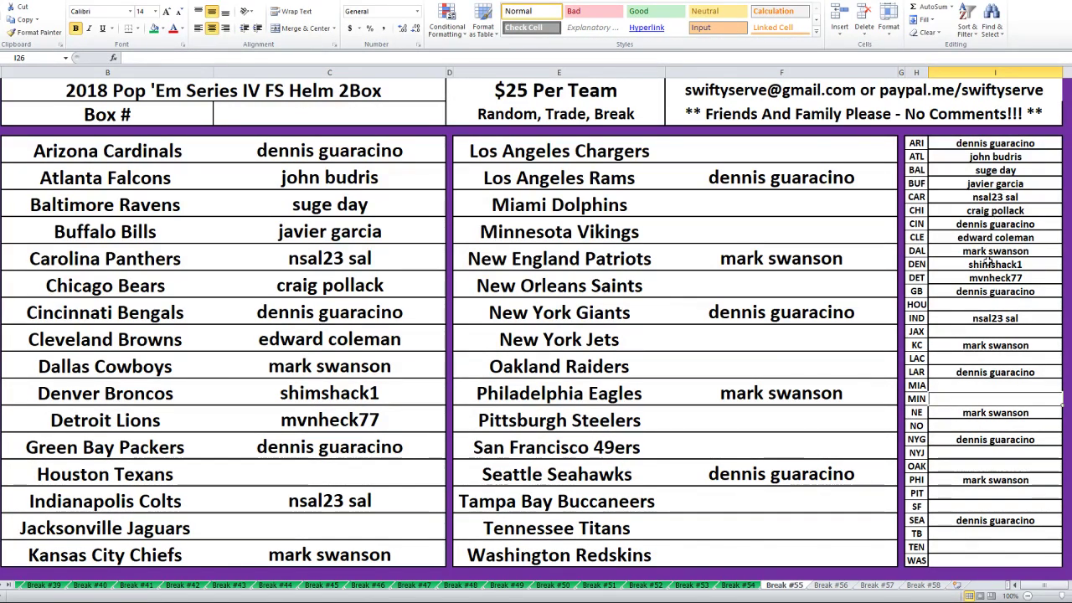
Clear and re-enter the DET buyer, then fill MIN and NE by AutoComplete
{"action": "left_click", "coordinate": [988, 276]}
{"action": "key", "text": "Delete"}
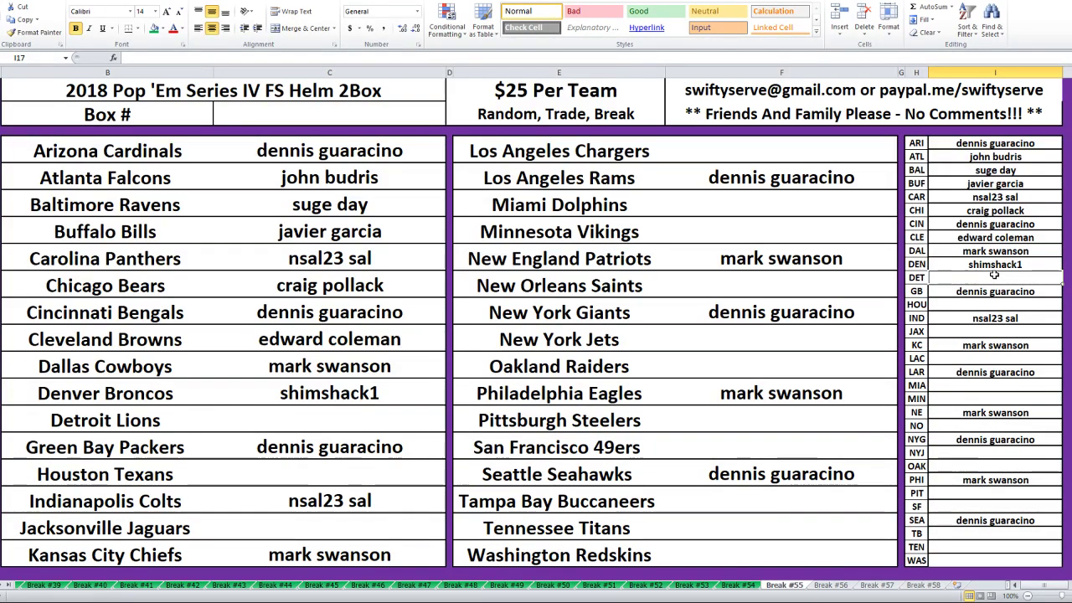
{"action": "type", "text": "mvnheck"}
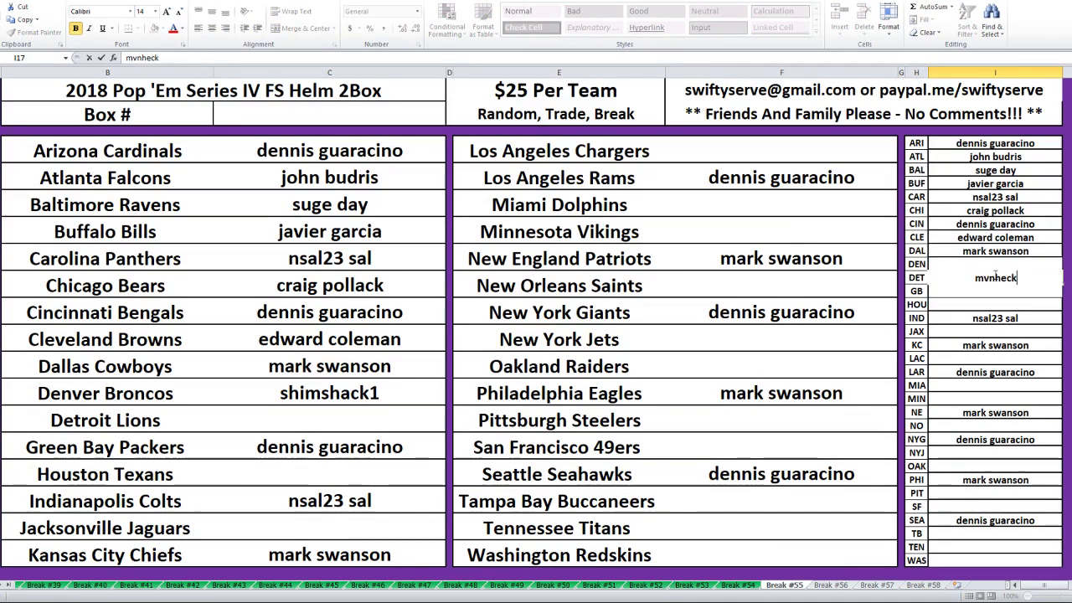
{"action": "type", "text": "77"}
{"action": "key", "text": "Return"}
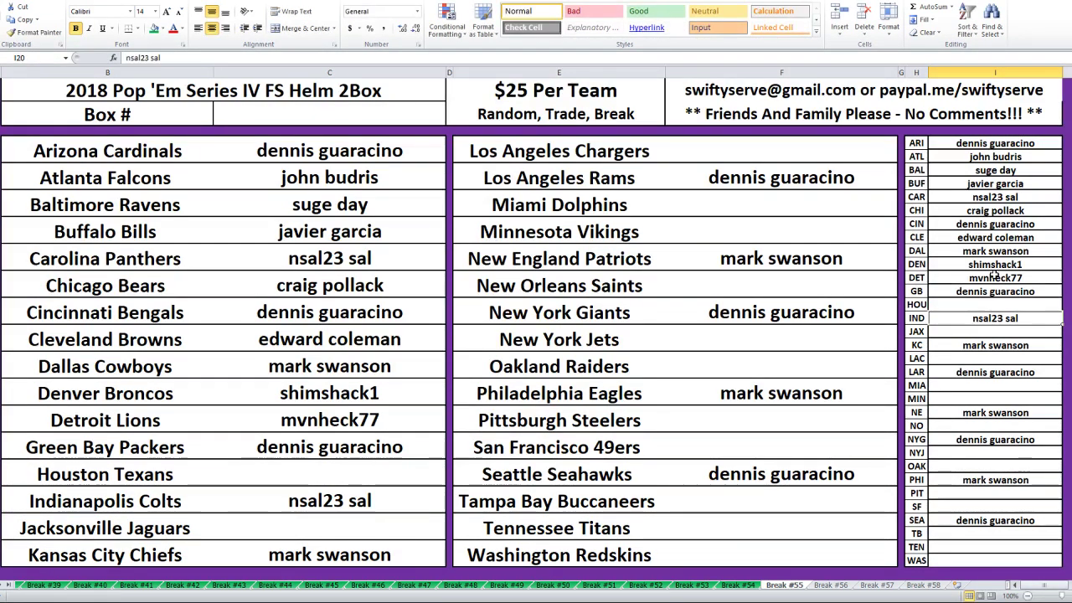
{"action": "key", "text": "Down"}
{"action": "key", "text": "Down"}
{"action": "key", "text": "Down"}
{"action": "key", "text": "Down"}
{"action": "key", "text": "Down"}
{"action": "key", "text": "Down"}
{"action": "key", "text": "Down"}
{"action": "key", "text": "Down"}
{"action": "type", "text": "mv"}
{"action": "key", "text": "Return"}
{"action": "type", "text": "ma"}
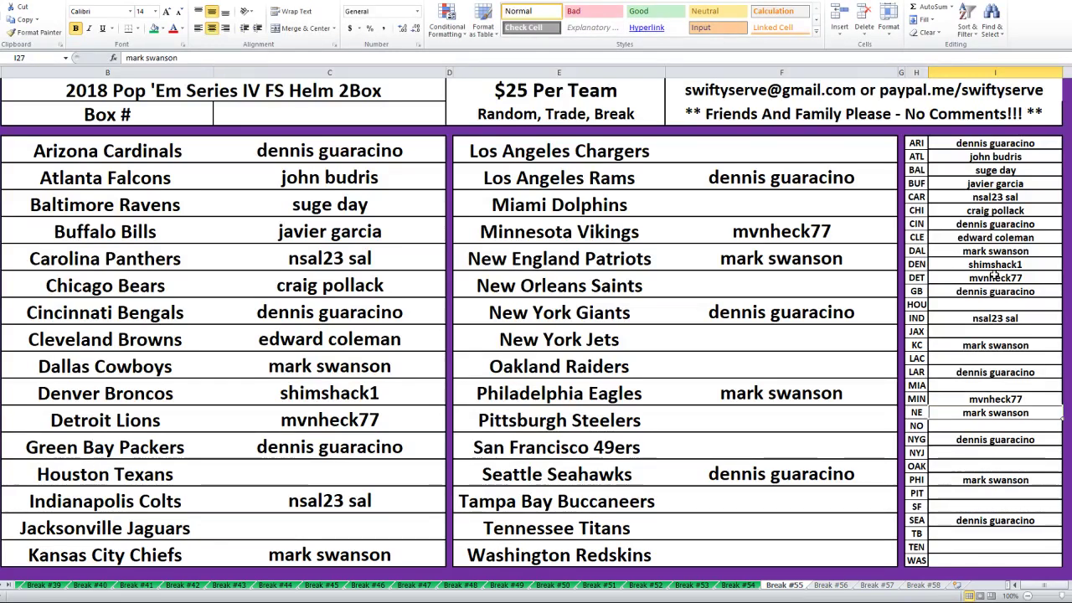
{"action": "key", "text": "Up"}
{"action": "key", "text": "Up"}
{"action": "key", "text": "Up"}
{"action": "key", "text": "Up"}
{"action": "key", "text": "Up"}
{"action": "key", "text": "Up"}
{"action": "key", "text": "Up"}
{"action": "key", "text": "Up"}
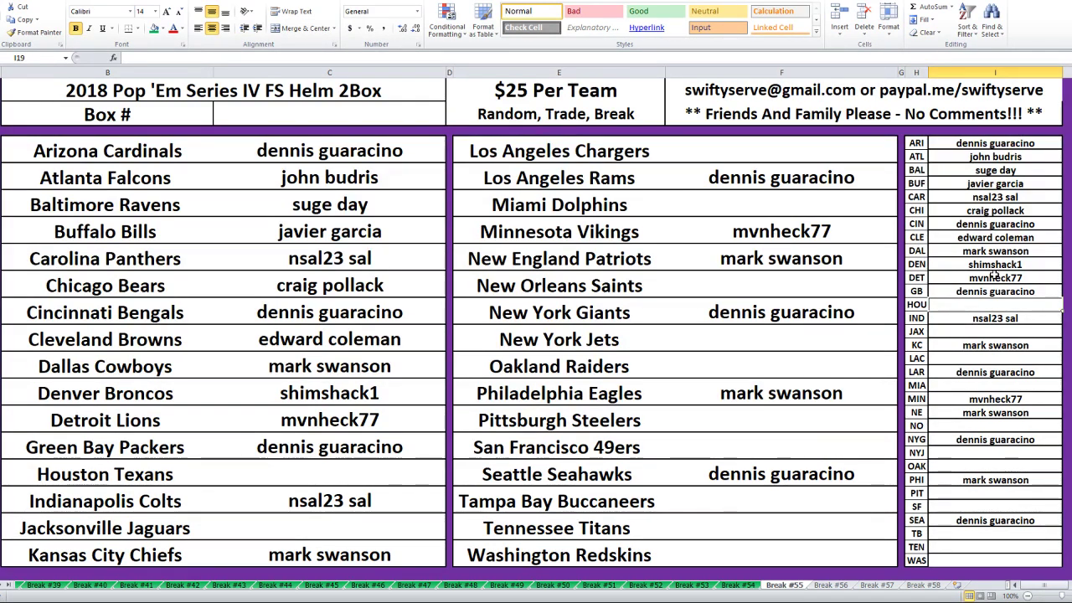
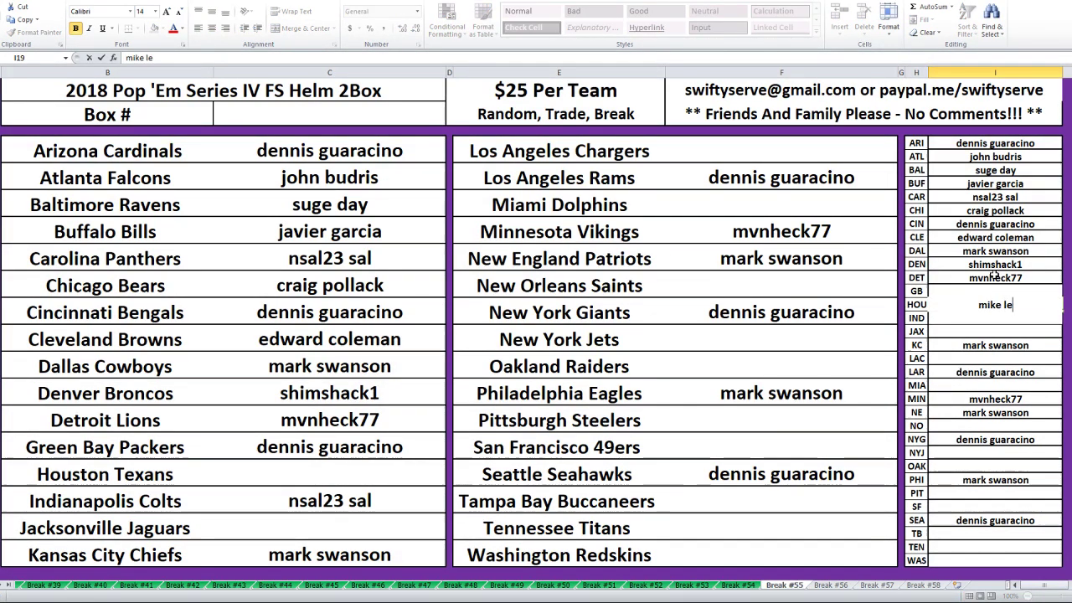
Enter buyers for HOU, IND, JAX and LAC
{"action": "key", "text": "Return"}
{"action": "type", "text": "nsal23 sal"}
{"action": "key", "text": "Return"}
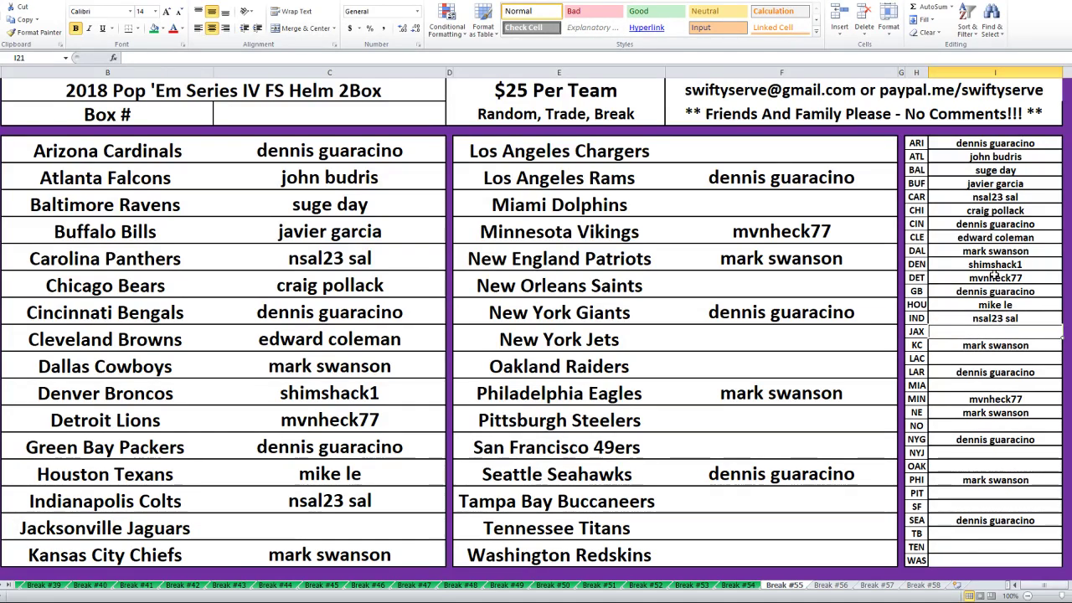
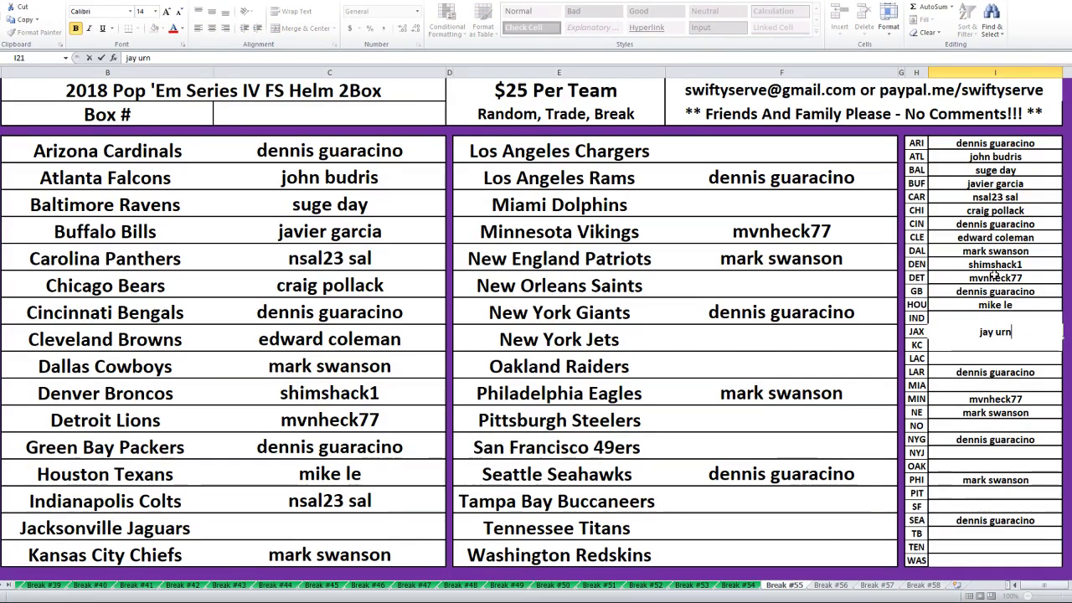
{"action": "key", "text": "Return"}
{"action": "key", "text": "Return"}
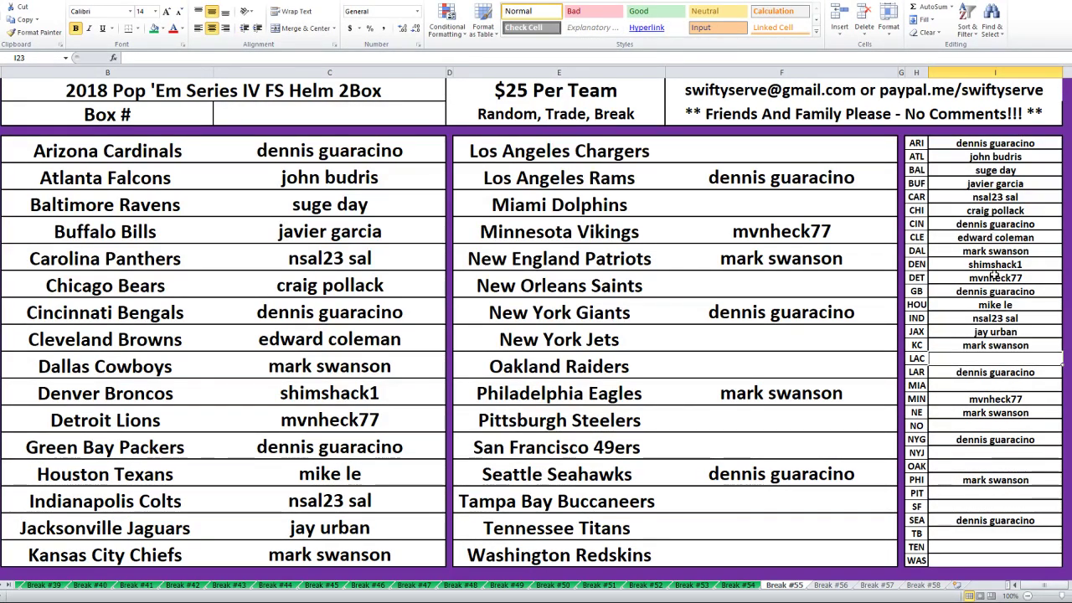
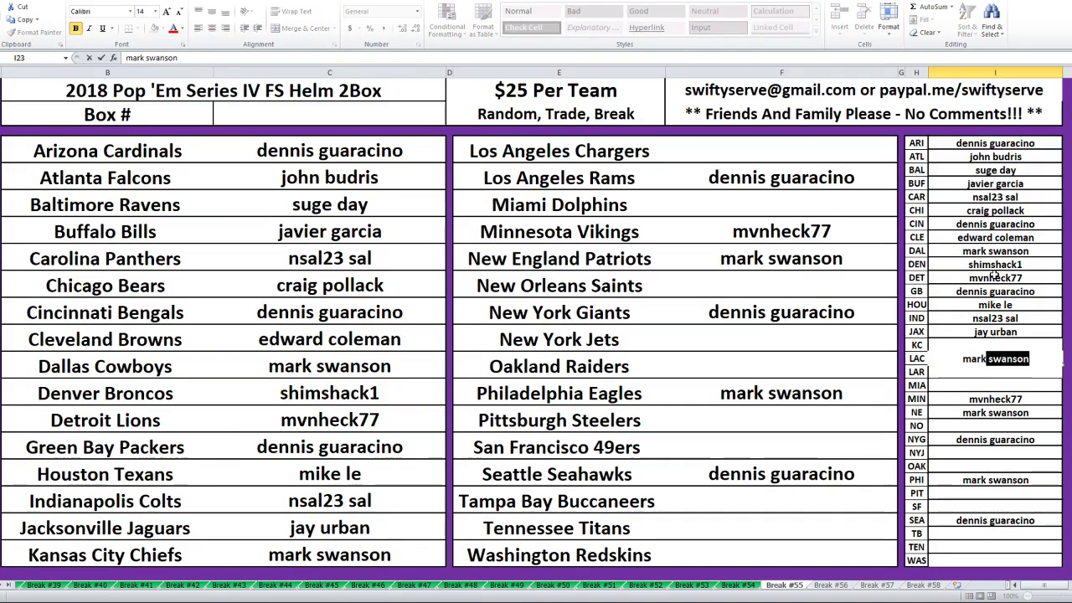
{"action": "key", "text": "Return"}
Assign buyers to the Oakland Raiders and Tennessee Titans, then move down to PIT
{"action": "key", "text": "Down"}
{"action": "key", "text": "Down"}
{"action": "key", "text": "Down"}
{"action": "key", "text": "Down"}
{"action": "key", "text": "Down"}
{"action": "key", "text": "Down"}
{"action": "key", "text": "Down"}
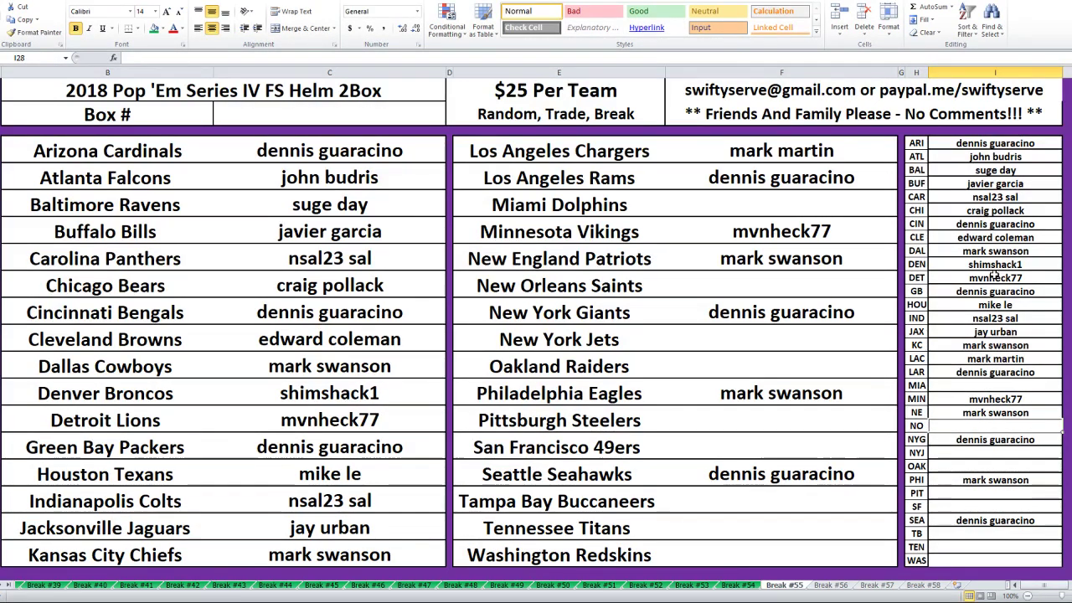
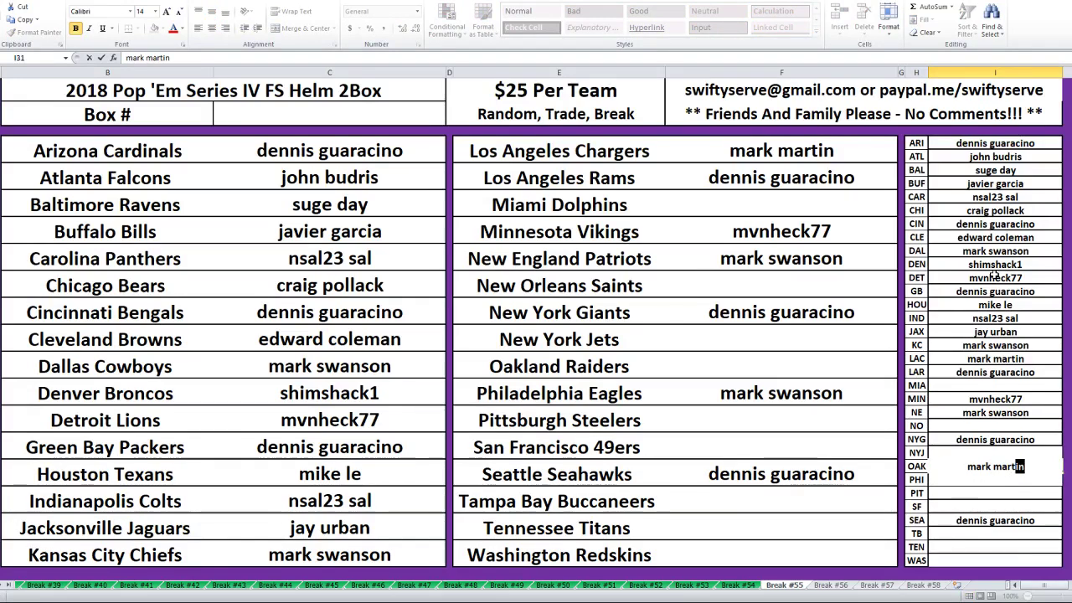
{"action": "key", "text": "Return"}
{"action": "key", "text": "Down"}
{"action": "key", "text": "Down"}
{"action": "key", "text": "Down"}
{"action": "key", "text": "Down"}
{"action": "key", "text": "Down"}
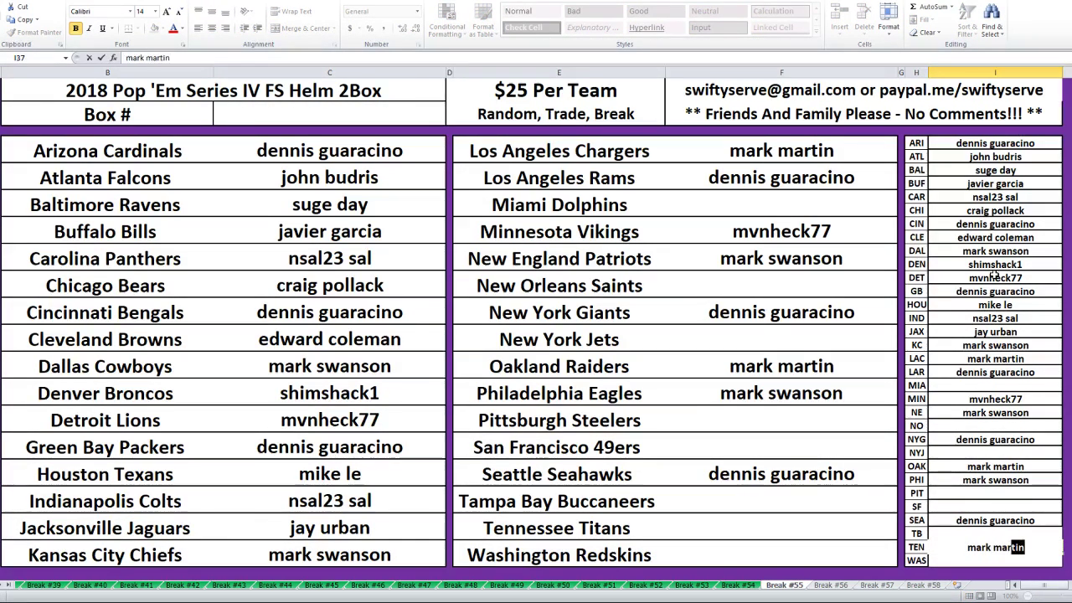
{"action": "key", "text": "Return"}
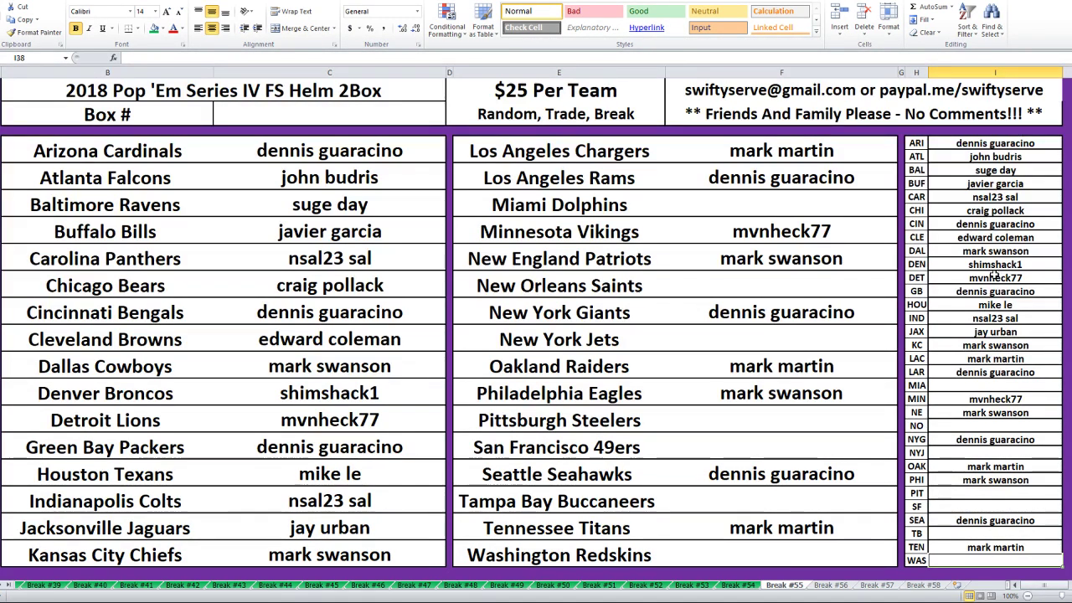
{"action": "key", "text": "Up"}
{"action": "key", "text": "Up"}
{"action": "key", "text": "Up"}
{"action": "key", "text": "Up"}
{"action": "key", "text": "Up"}
{"action": "key", "text": "Up"}
{"action": "key", "text": "Up"}
{"action": "key", "text": "Up"}
{"action": "key", "text": "Up"}
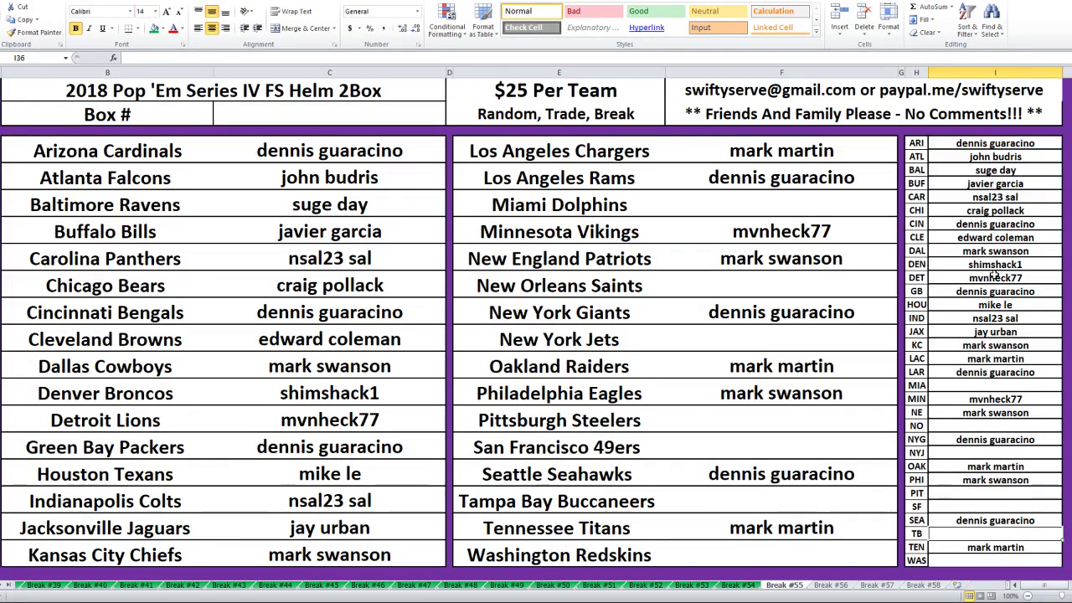
{"action": "key", "text": "Down"}
{"action": "key", "text": "Down"}
{"action": "key", "text": "Down"}
{"action": "key", "text": "Down"}
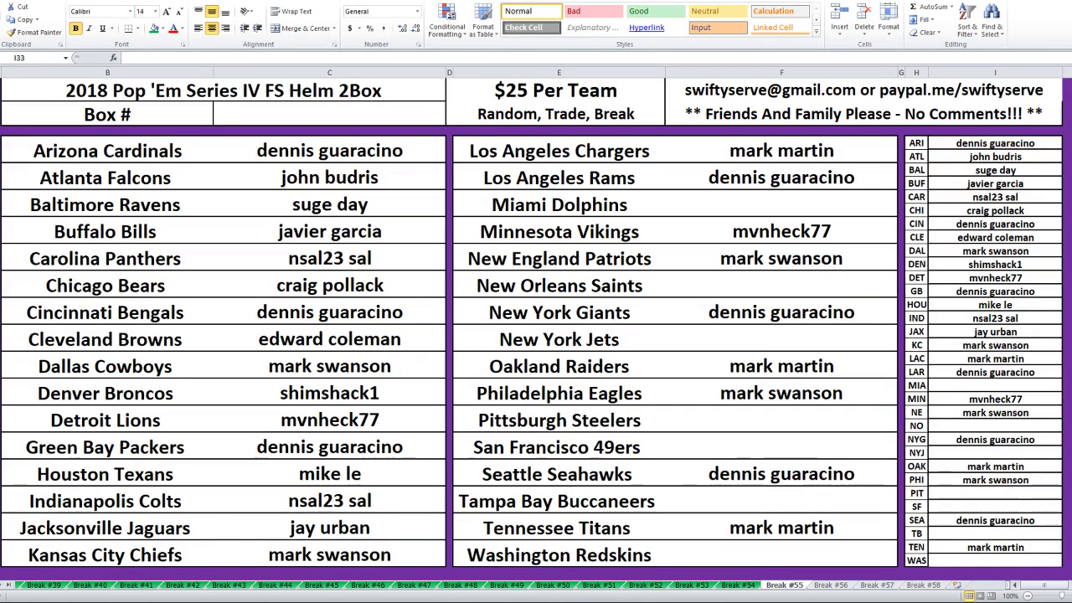
Give MIA to the Baltimore Ravens' buyer via AutoComplete and bring up Cardboard Connection
{"action": "left_click", "coordinate": [995, 386]}
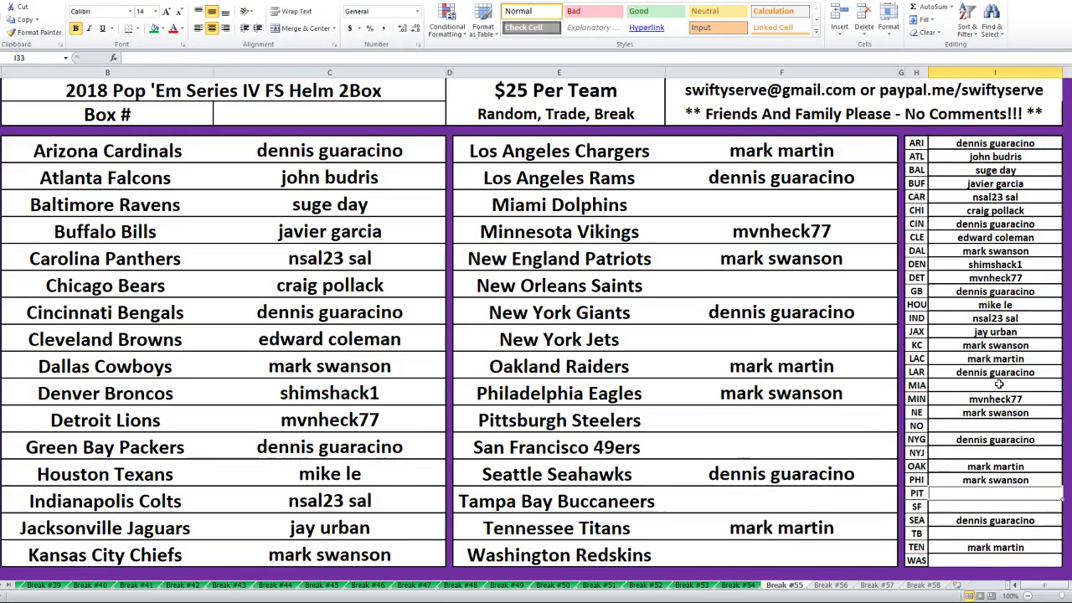
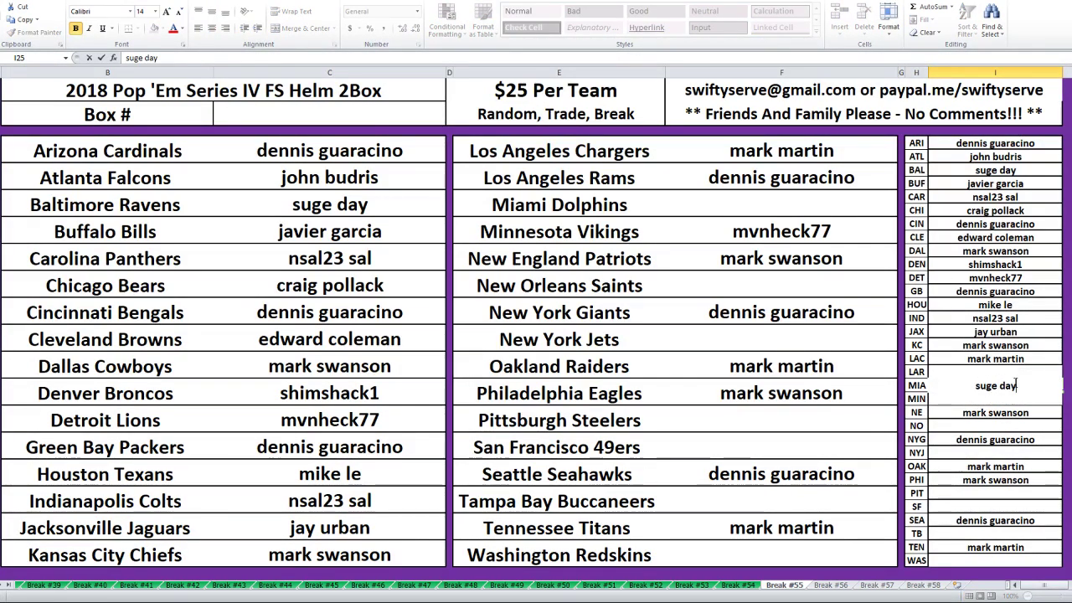
{"action": "key", "text": "Return"}
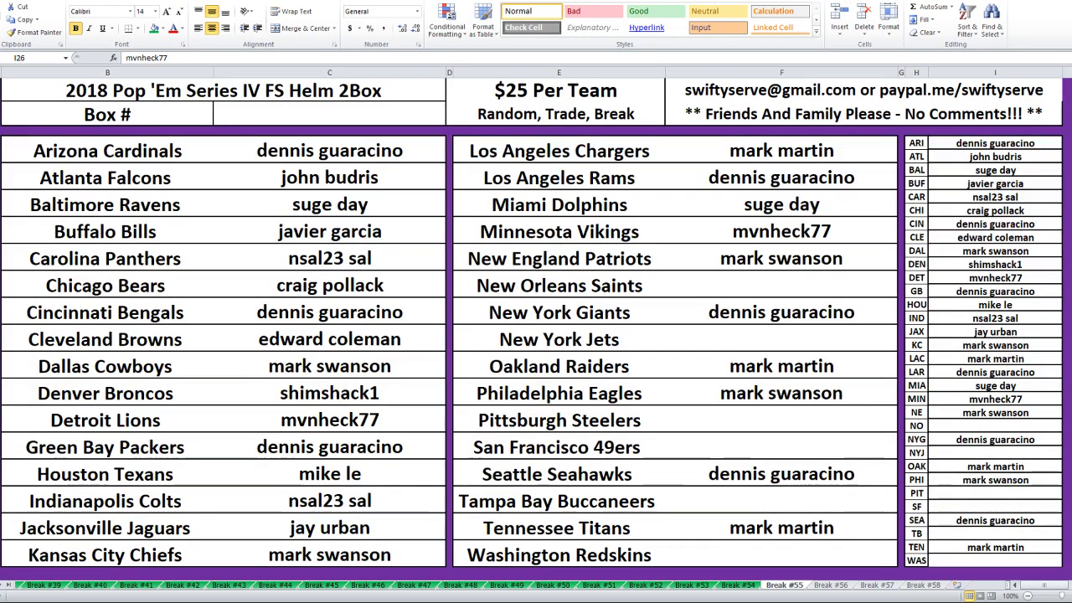
{"action": "left_click_drag", "start_coordinate": [1071, 384], "coordinate": [411, 2]}
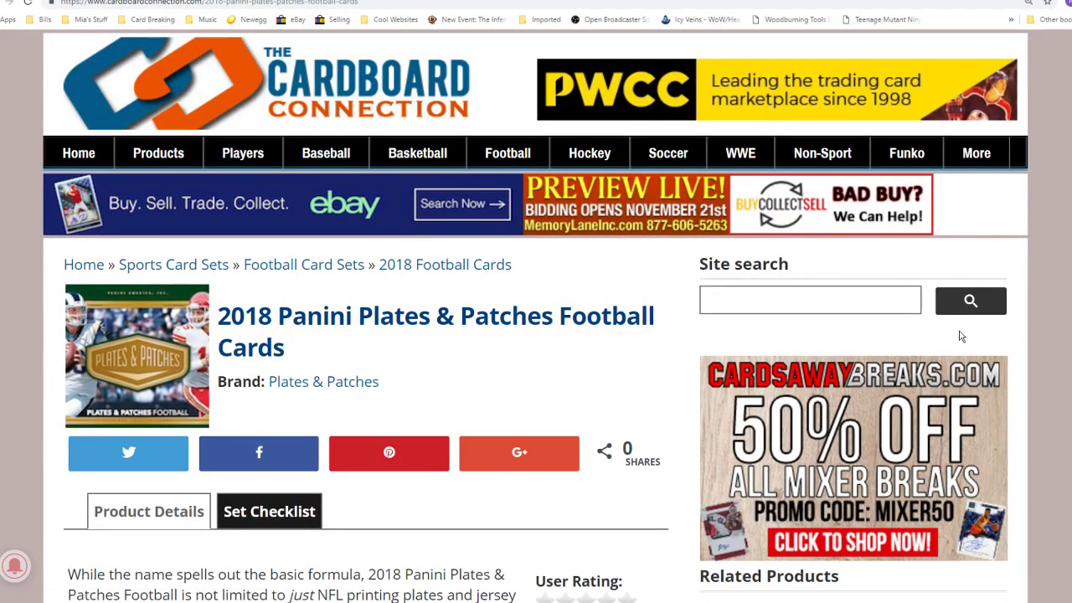
{"action": "scroll", "coordinate": [855, 299], "scroll_direction": "down", "scroll_amount": 3}
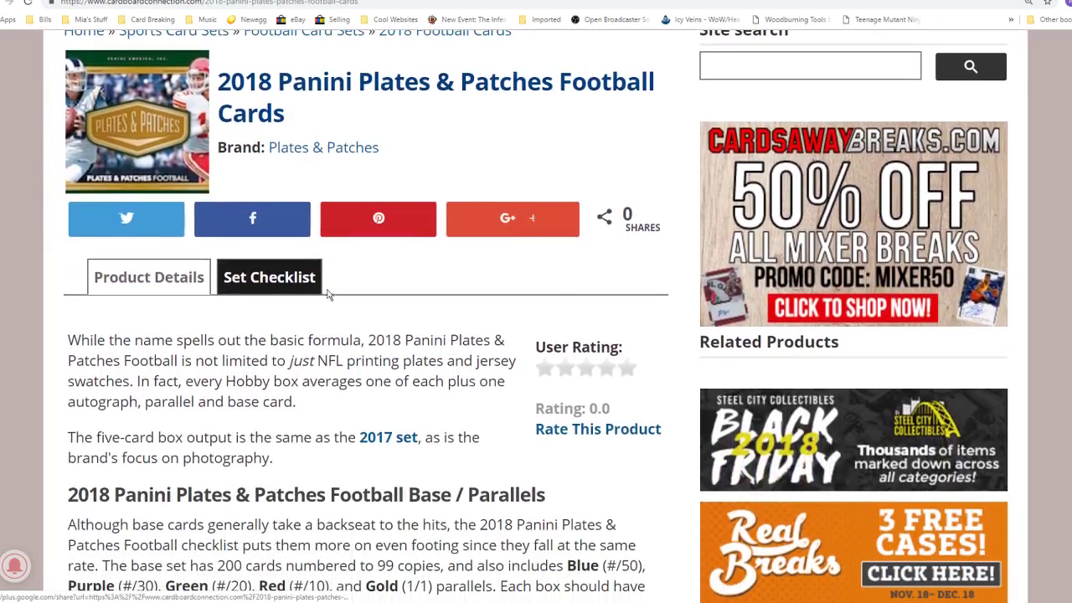
{"action": "left_click", "coordinate": [280, 278]}
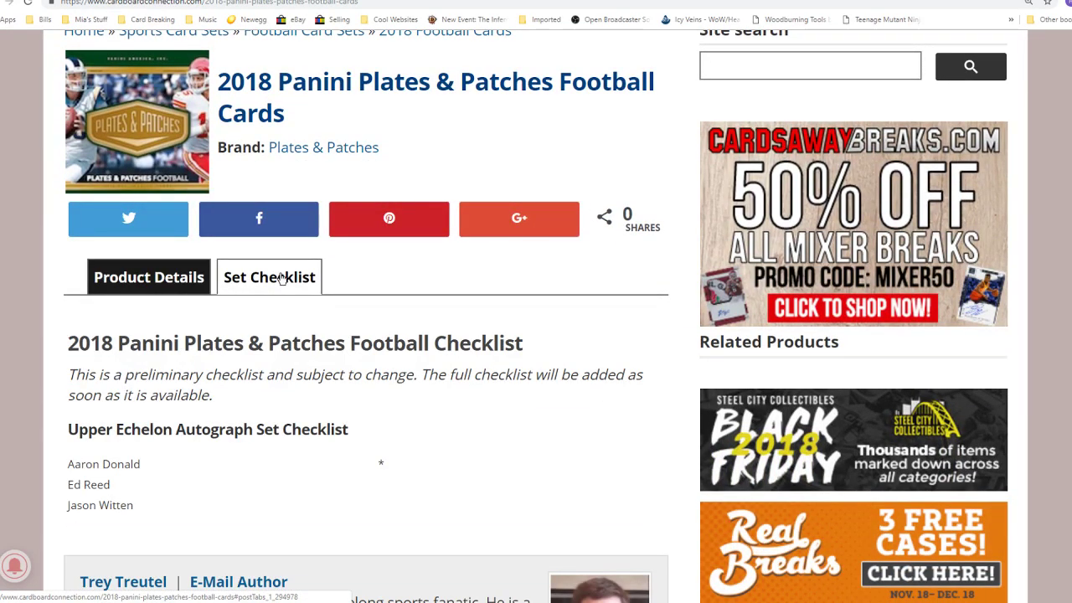
{"action": "scroll", "coordinate": [282, 279], "scroll_direction": "down", "scroll_amount": 3}
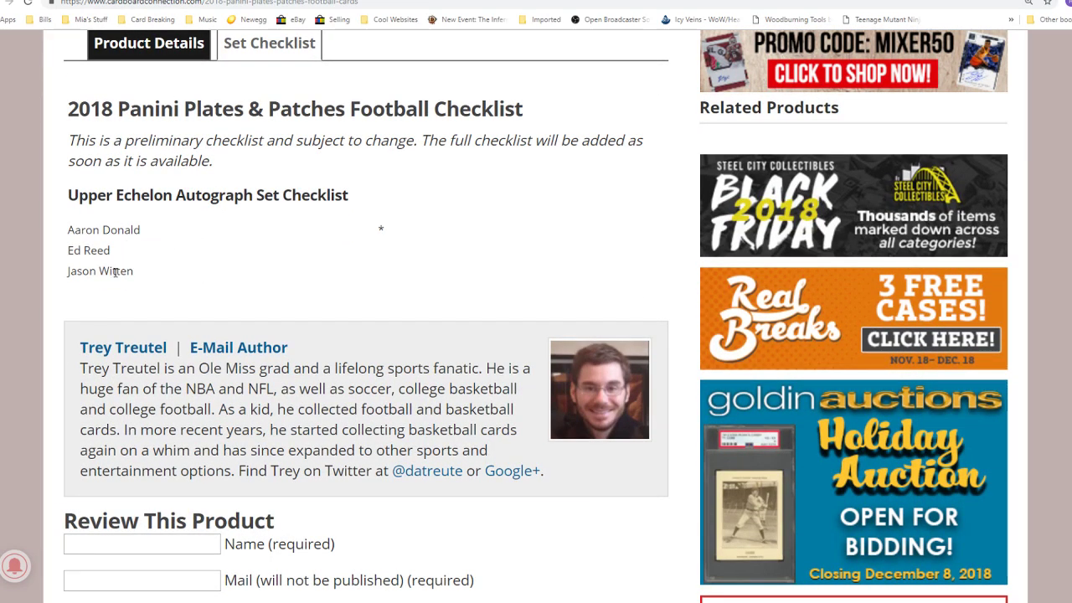
{"action": "scroll", "coordinate": [115, 273], "scroll_direction": "up", "scroll_amount": 4}
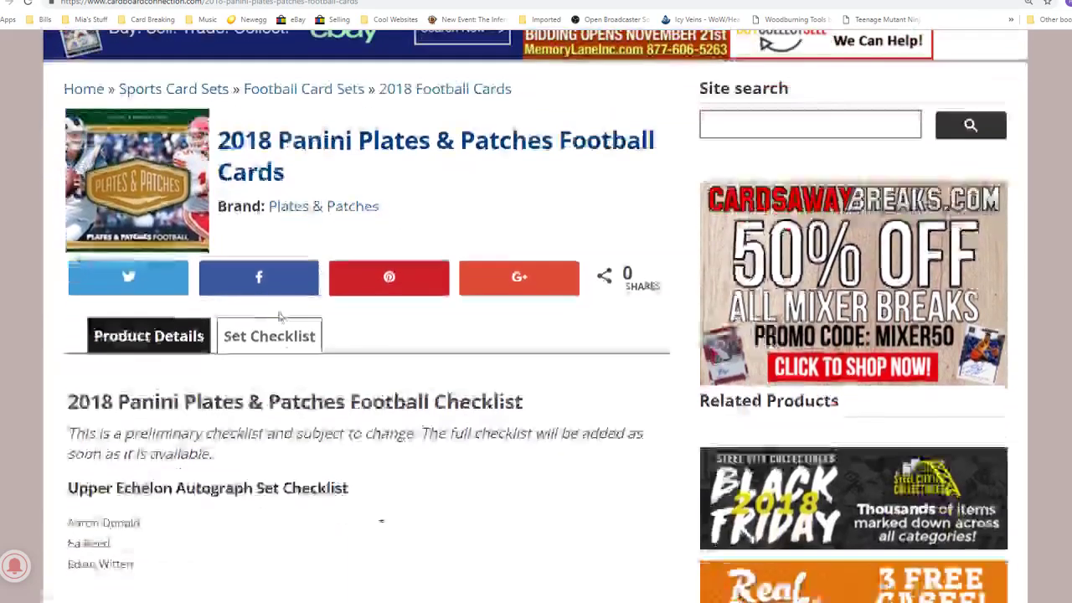
{"action": "left_click", "coordinate": [179, 335]}
{"action": "scroll", "coordinate": [304, 332], "scroll_direction": "down", "scroll_amount": 3}
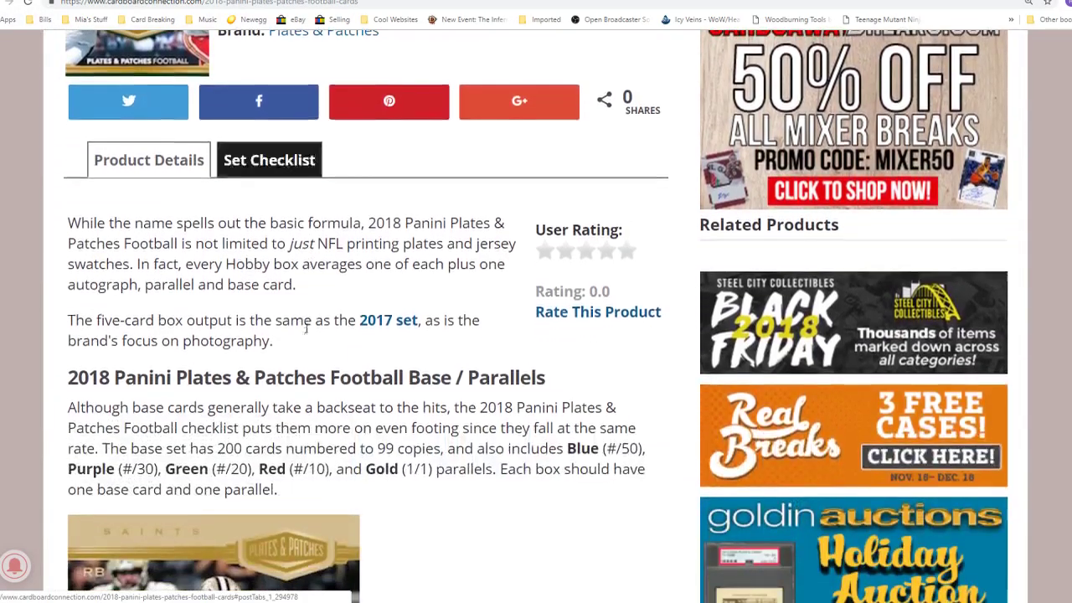
{"action": "scroll", "coordinate": [318, 326], "scroll_direction": "down", "scroll_amount": 3}
{"action": "scroll", "coordinate": [504, 333], "scroll_direction": "down", "scroll_amount": 2}
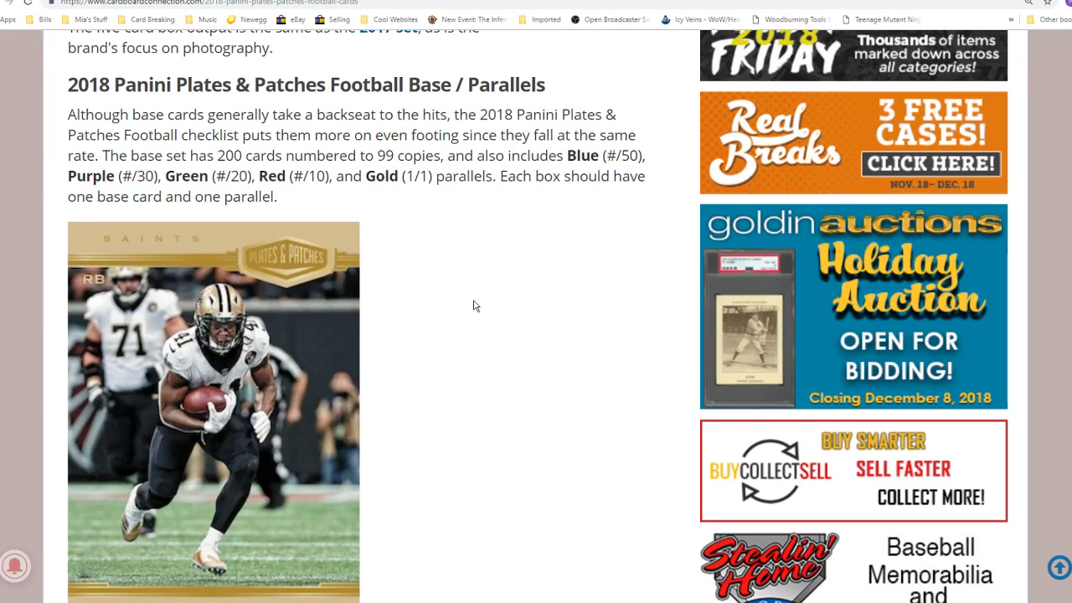
{"action": "scroll", "coordinate": [474, 306], "scroll_direction": "down", "scroll_amount": 2}
{"action": "scroll", "coordinate": [452, 277], "scroll_direction": "up", "scroll_amount": 1}
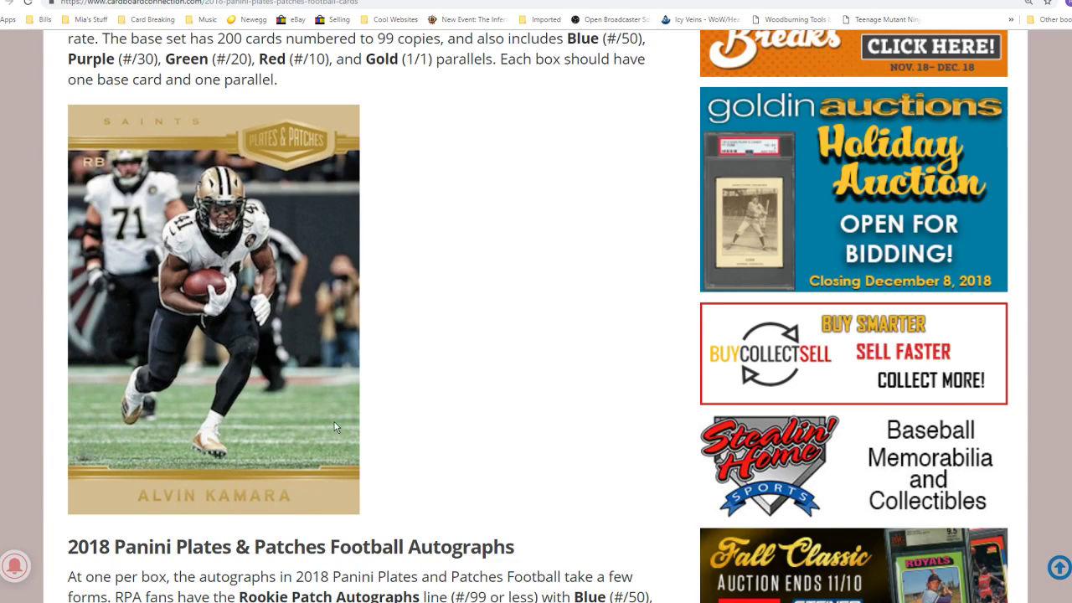
{"action": "scroll", "coordinate": [335, 452], "scroll_direction": "down", "scroll_amount": 4}
{"action": "scroll", "coordinate": [366, 417], "scroll_direction": "down", "scroll_amount": 1}
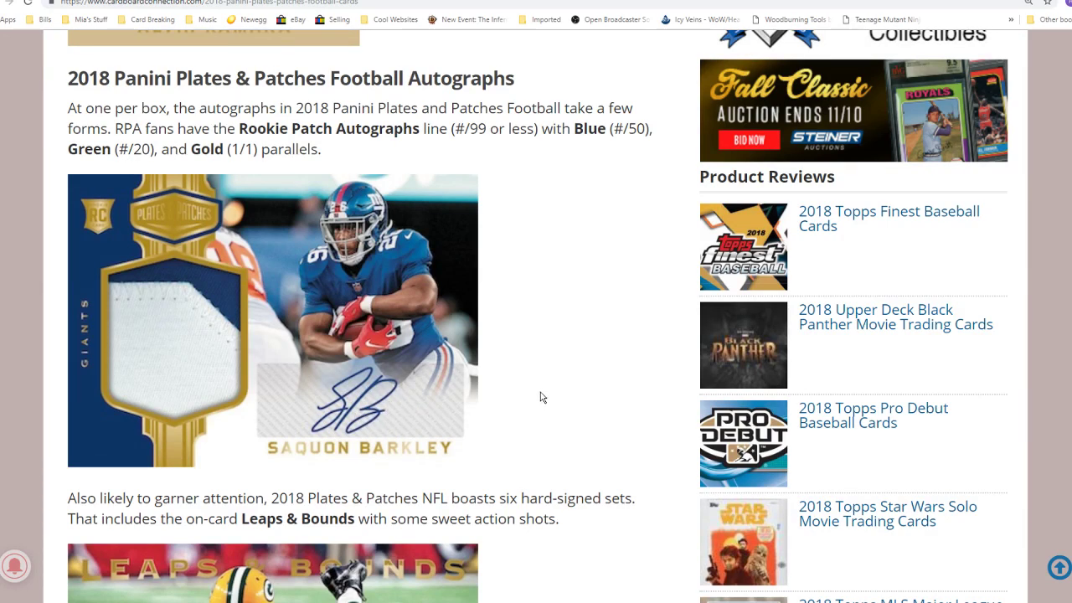
{"action": "scroll", "coordinate": [541, 397], "scroll_direction": "down", "scroll_amount": 2}
{"action": "scroll", "coordinate": [549, 397], "scroll_direction": "down", "scroll_amount": 1}
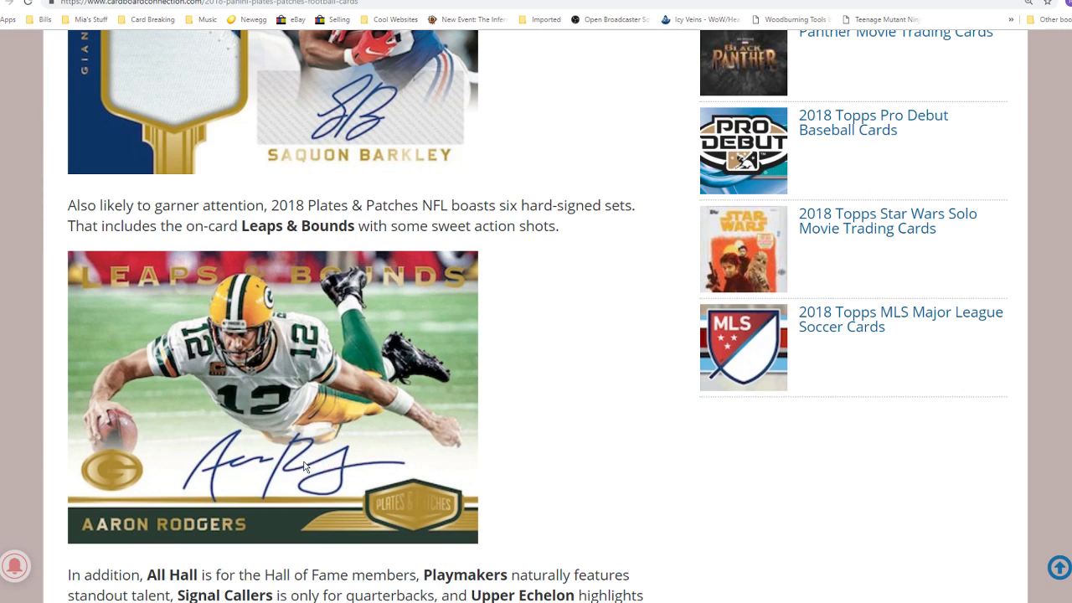
{"action": "scroll", "coordinate": [522, 461], "scroll_direction": "up", "scroll_amount": 2}
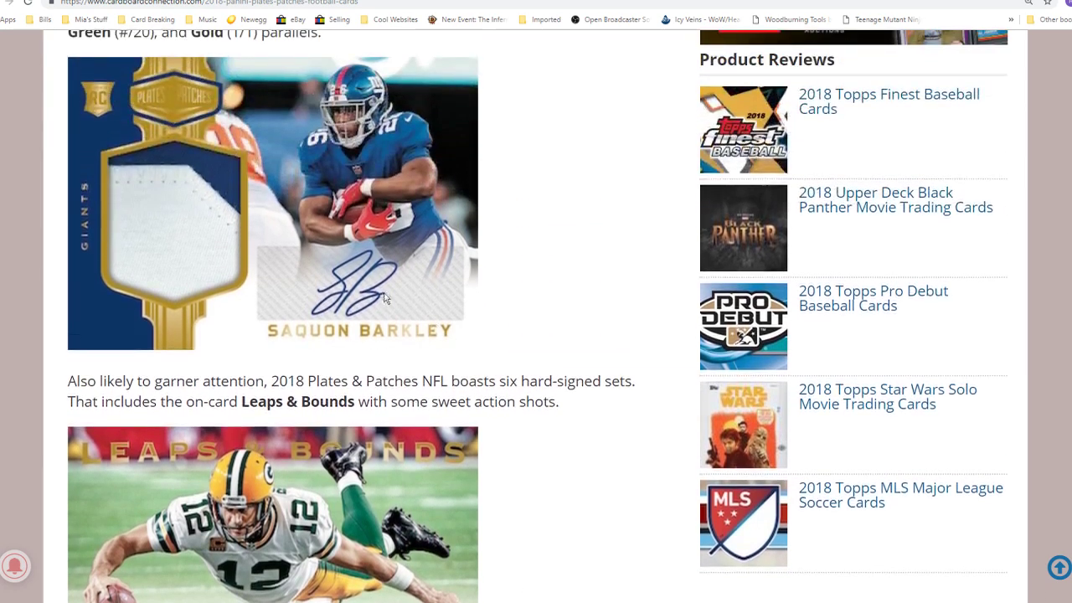
{"action": "scroll", "coordinate": [525, 472], "scroll_direction": "down", "scroll_amount": 5}
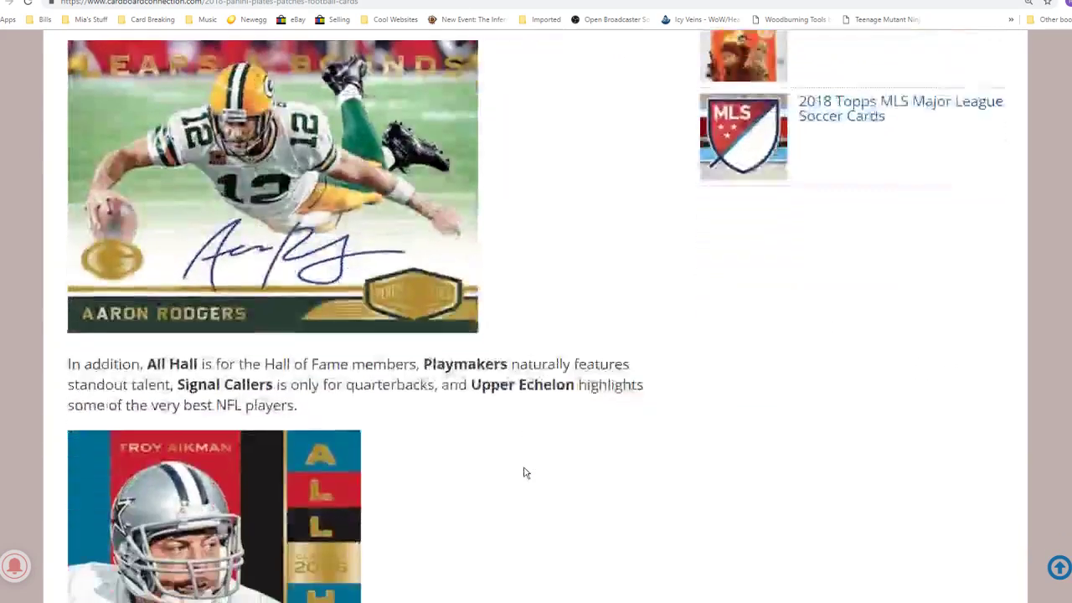
{"action": "scroll", "coordinate": [525, 473], "scroll_direction": "down", "scroll_amount": 4}
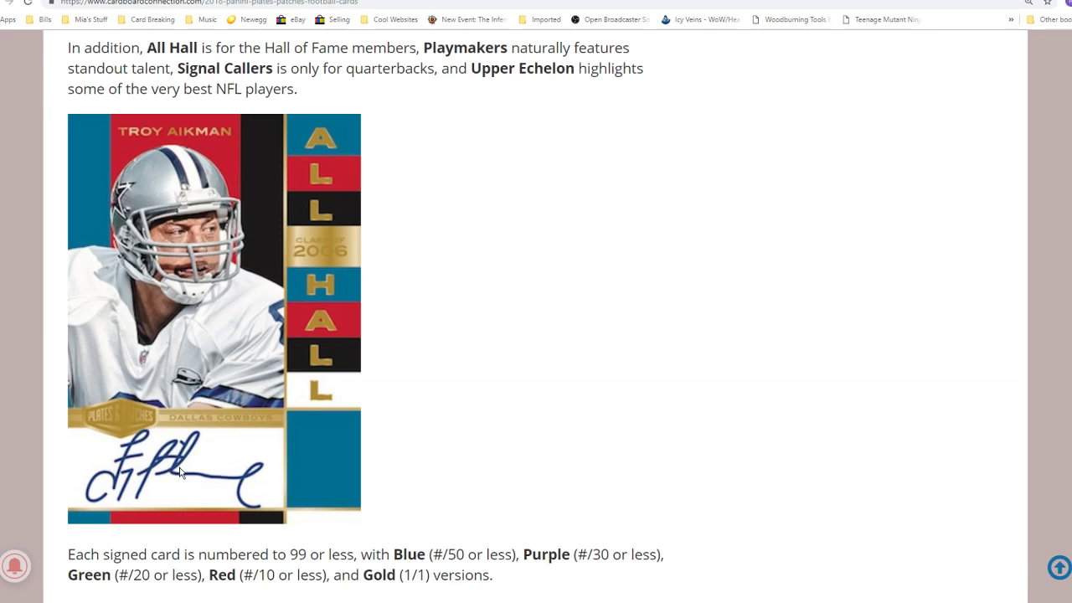
{"action": "scroll", "coordinate": [402, 455], "scroll_direction": "down", "scroll_amount": 3}
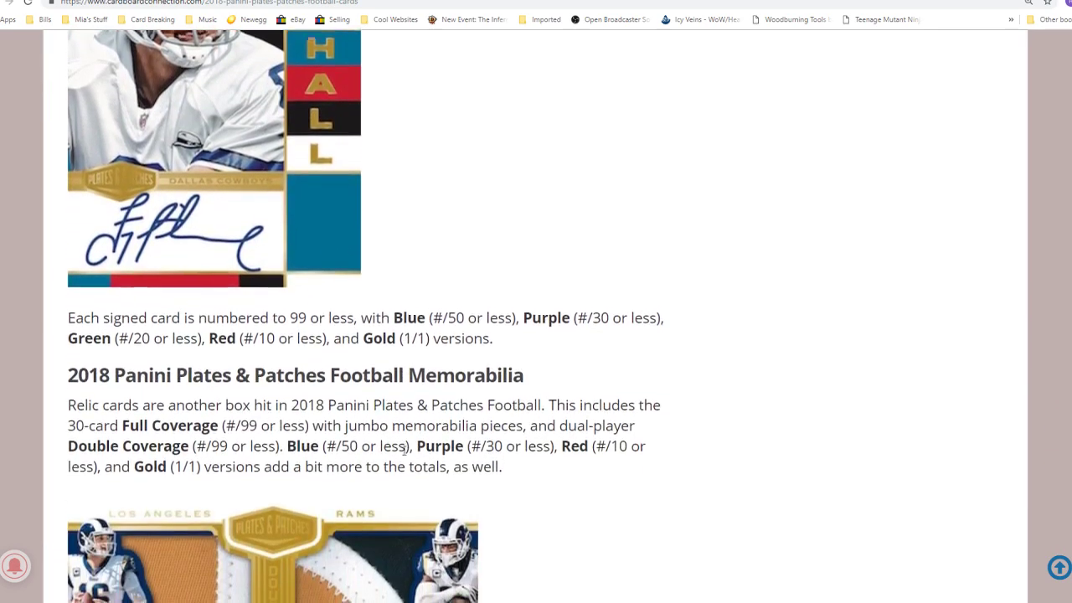
{"action": "scroll", "coordinate": [404, 450], "scroll_direction": "down", "scroll_amount": 3}
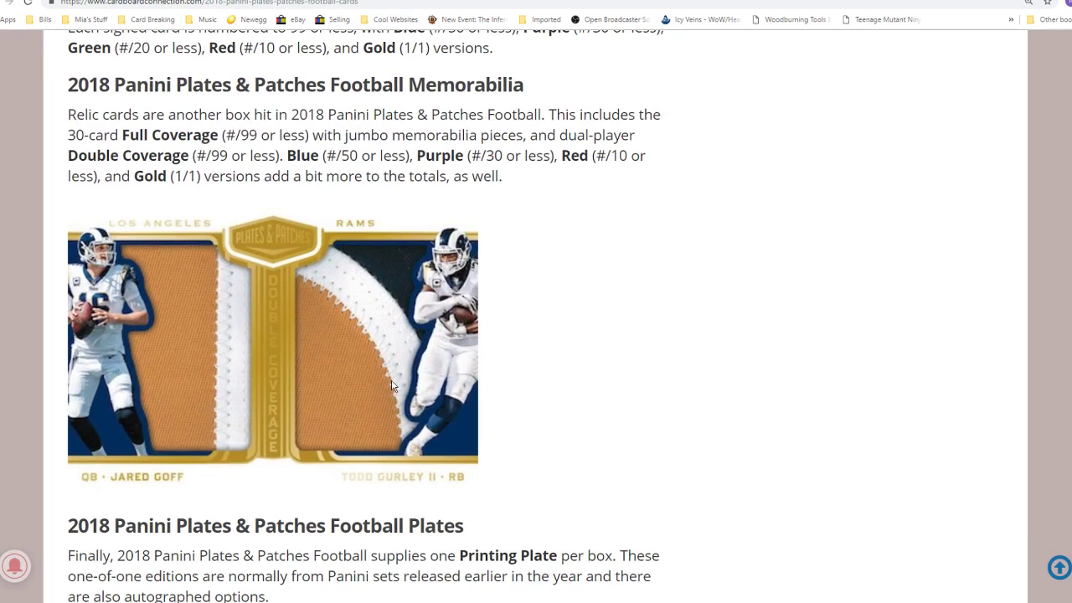
{"action": "scroll", "coordinate": [391, 386], "scroll_direction": "down", "scroll_amount": 1}
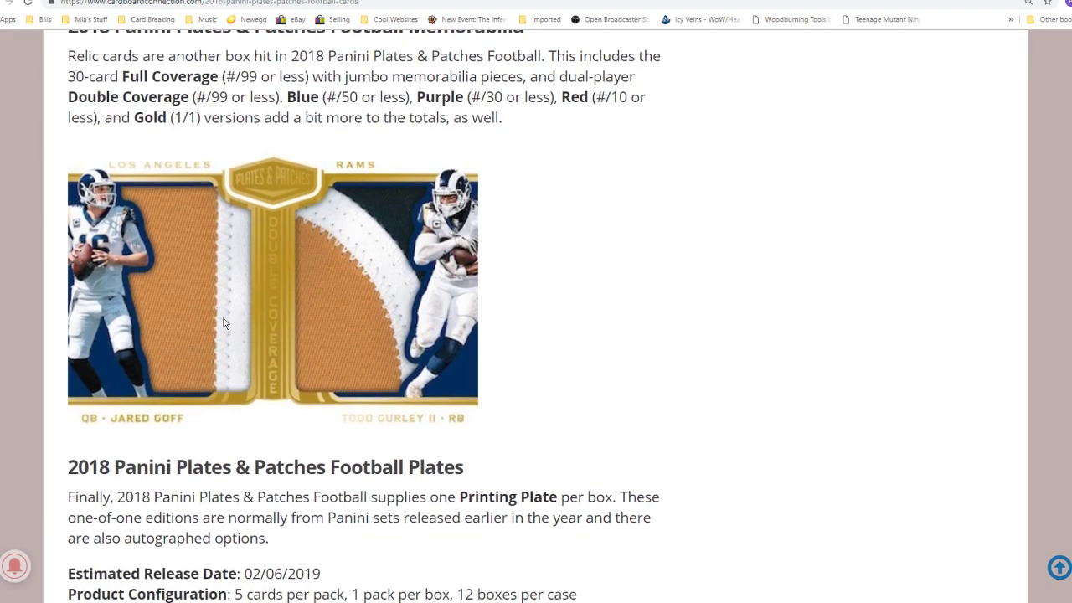
{"action": "scroll", "coordinate": [414, 371], "scroll_direction": "down", "scroll_amount": 1}
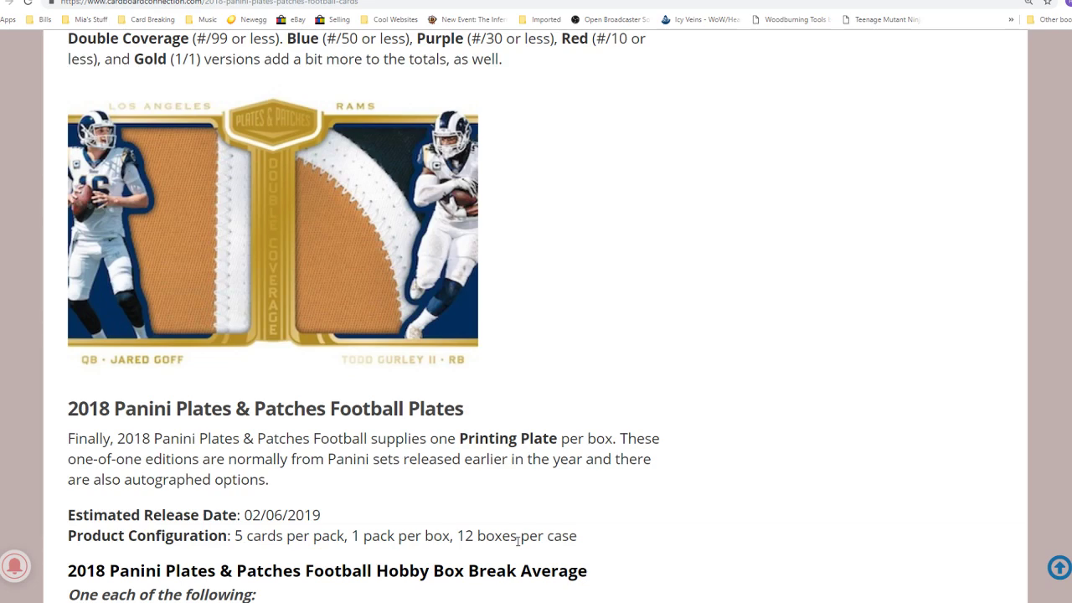
{"action": "scroll", "coordinate": [518, 541], "scroll_direction": "down", "scroll_amount": 1}
{"action": "scroll", "coordinate": [518, 546], "scroll_direction": "down", "scroll_amount": 2}
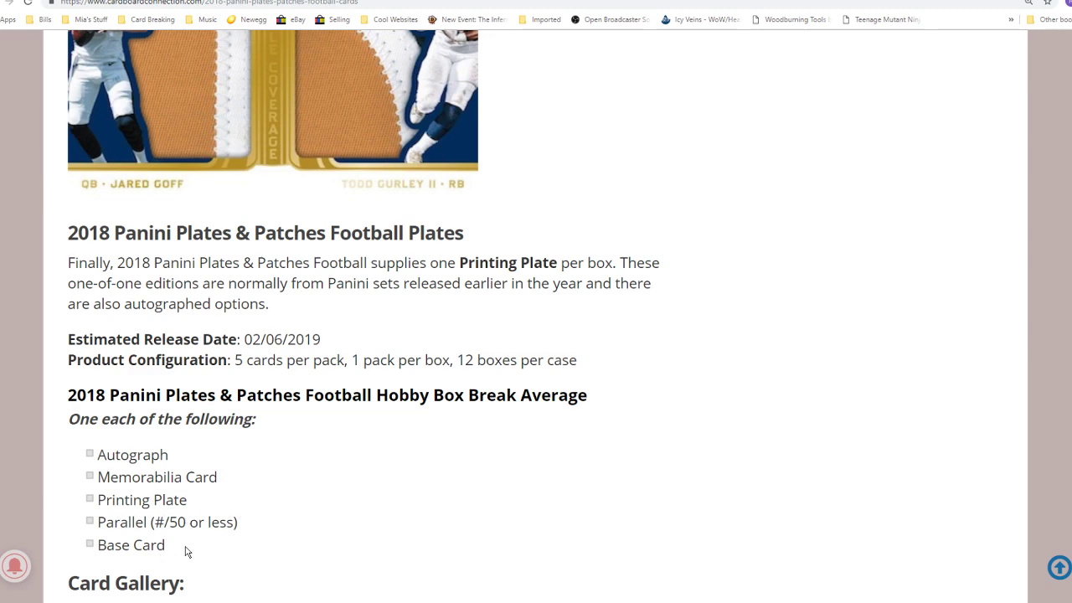
{"action": "scroll", "coordinate": [230, 548], "scroll_direction": "down", "scroll_amount": 5}
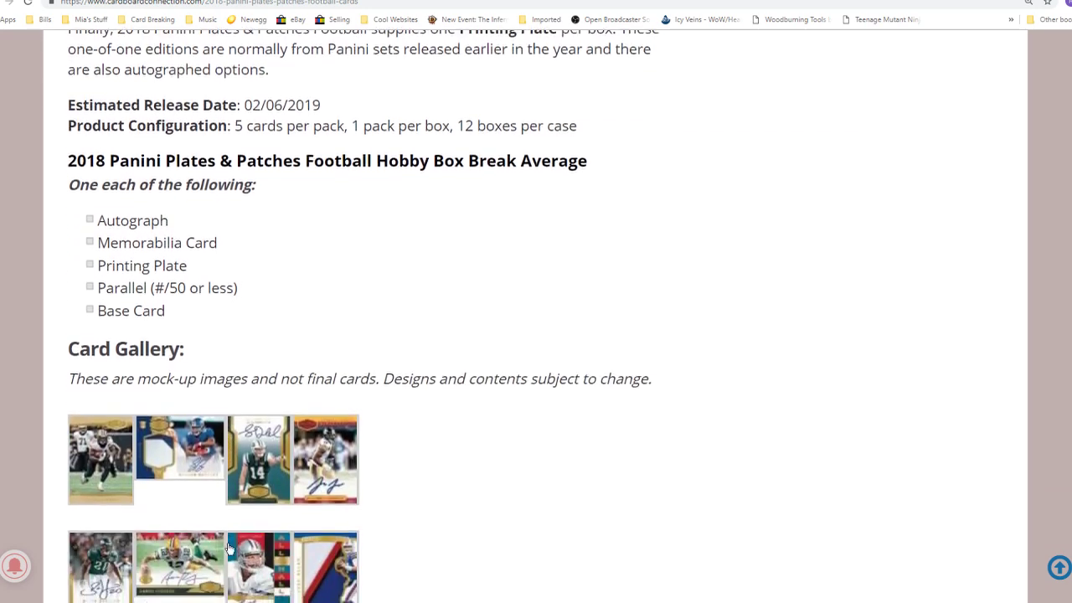
Enlarge the first gallery card, step through the next ten images, then close the viewer
{"action": "left_click", "coordinate": [96, 288]}
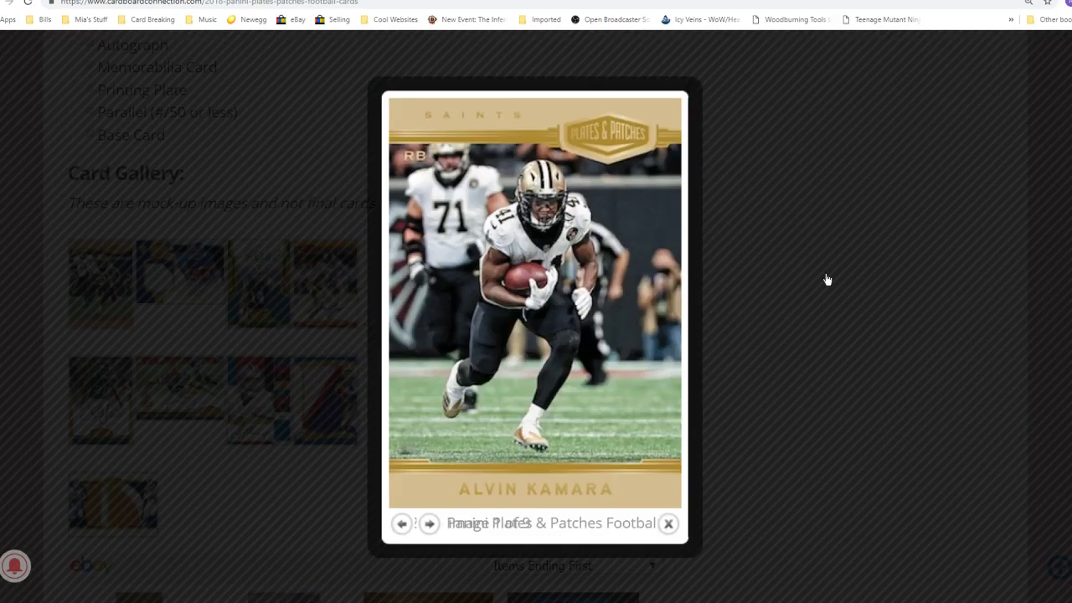
{"action": "left_click", "coordinate": [674, 301]}
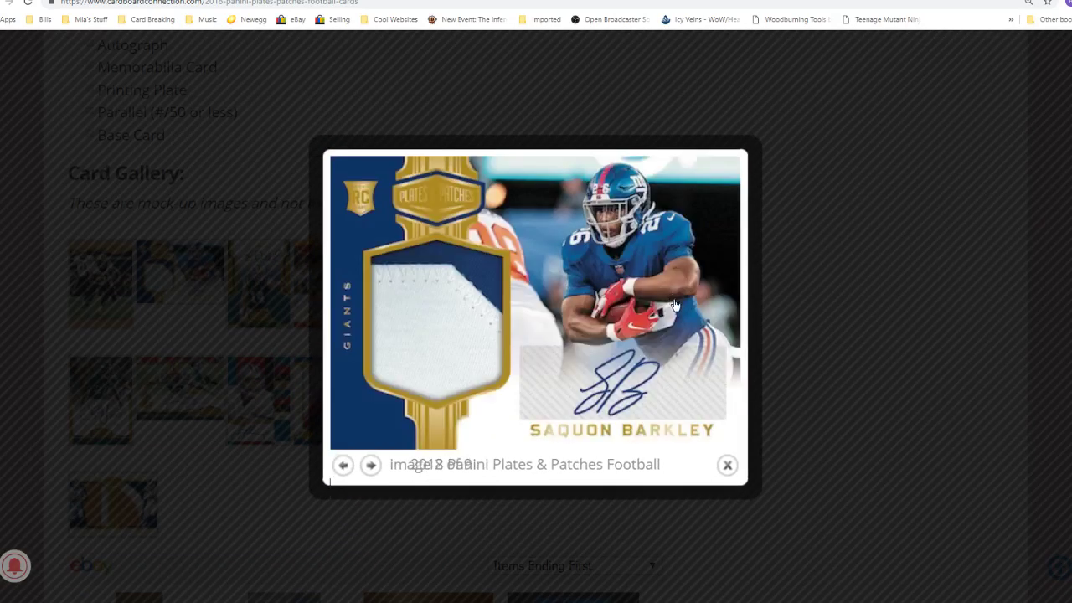
{"action": "left_click", "coordinate": [714, 318]}
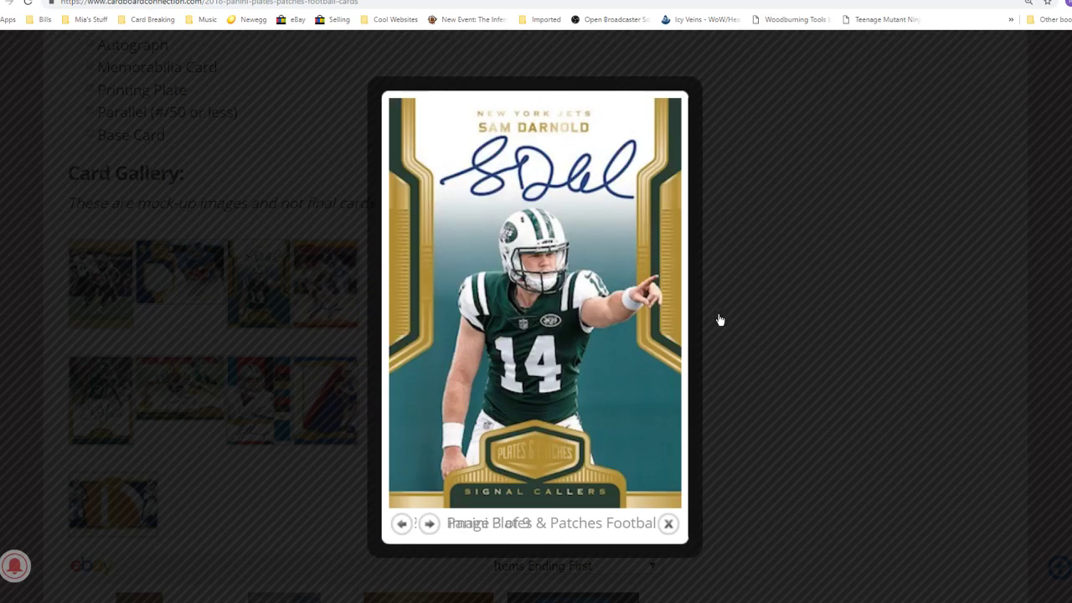
{"action": "left_click", "coordinate": [672, 311]}
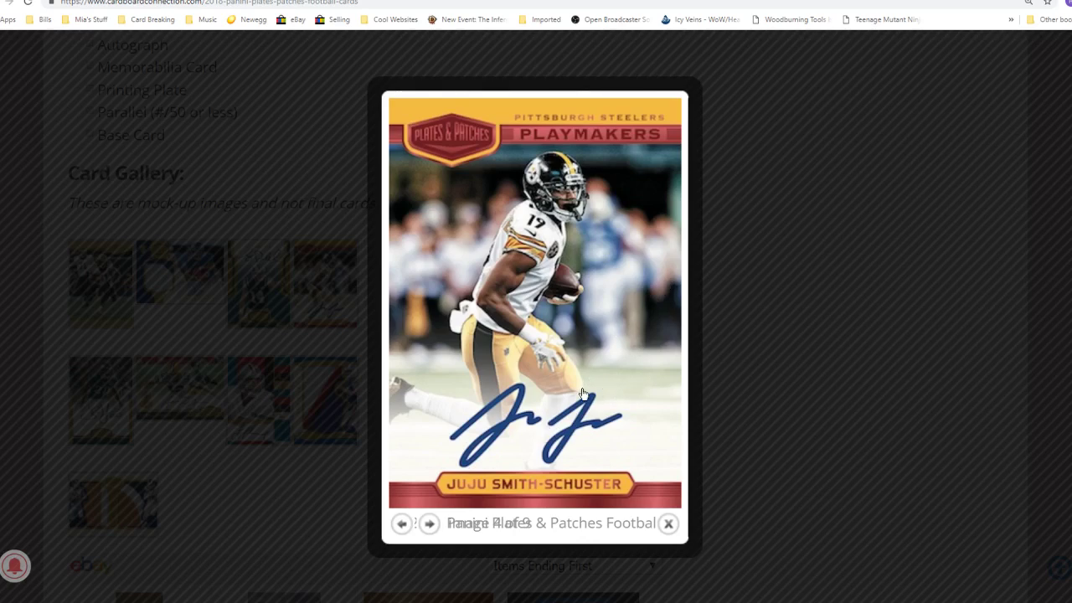
{"action": "left_click", "coordinate": [669, 297]}
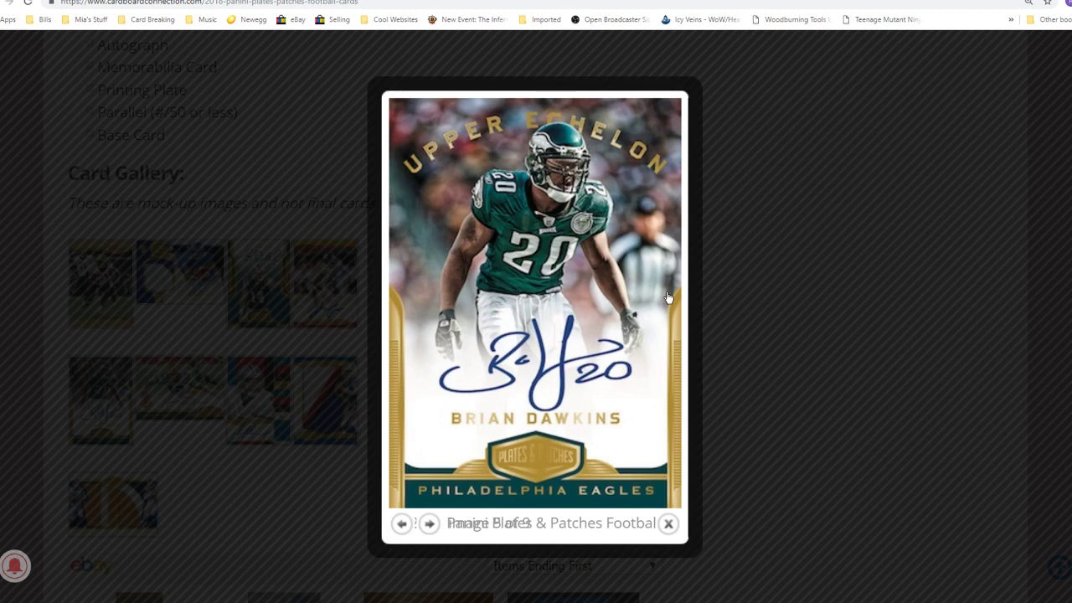
{"action": "left_click", "coordinate": [669, 297]}
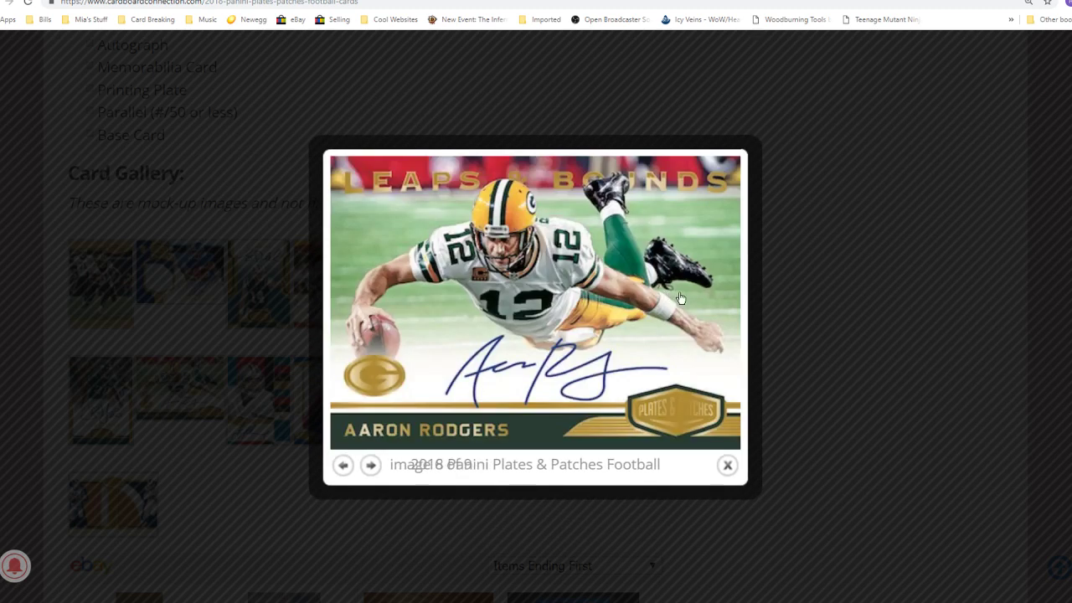
{"action": "left_click", "coordinate": [719, 307]}
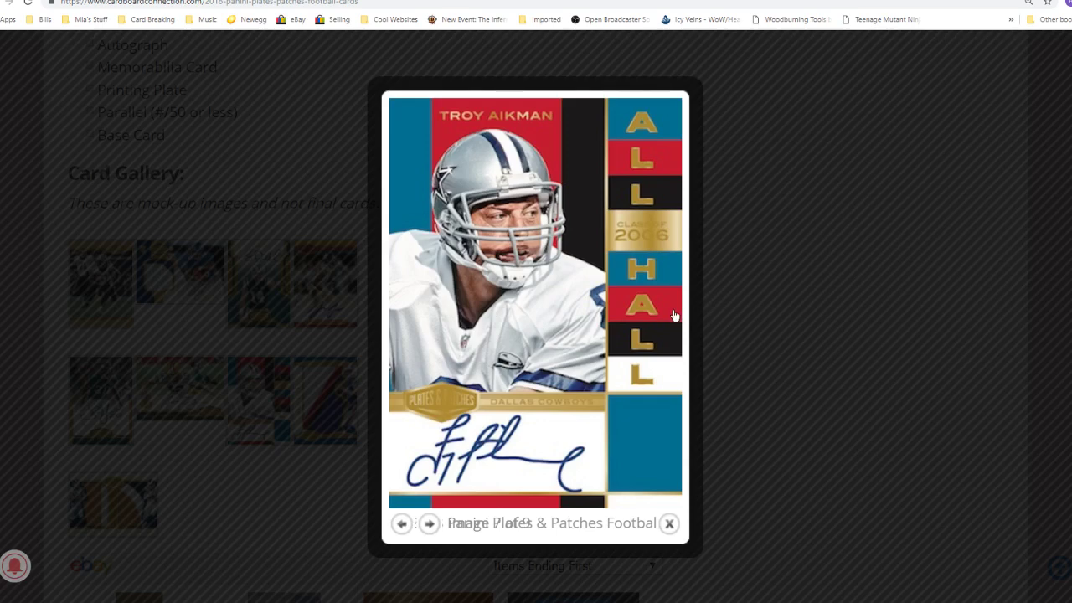
{"action": "left_click", "coordinate": [656, 317]}
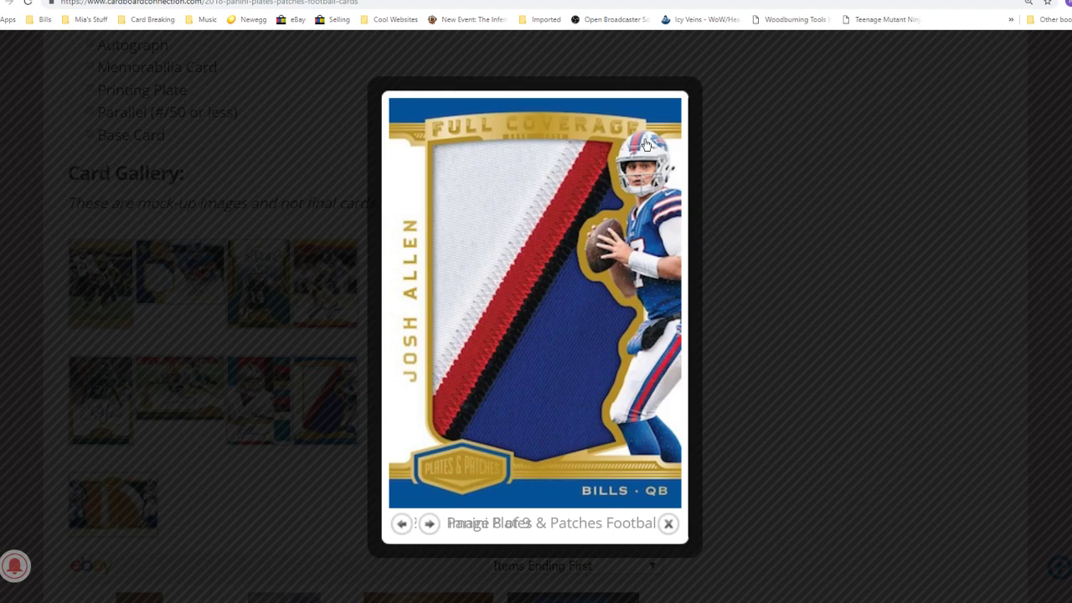
{"action": "left_click", "coordinate": [663, 321]}
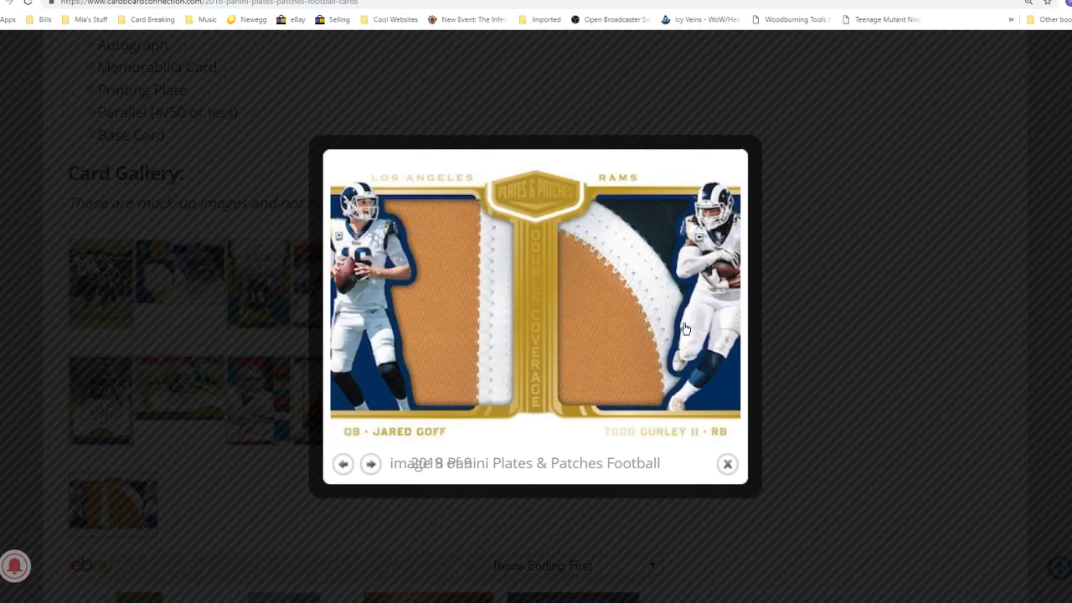
{"action": "left_click", "coordinate": [695, 316]}
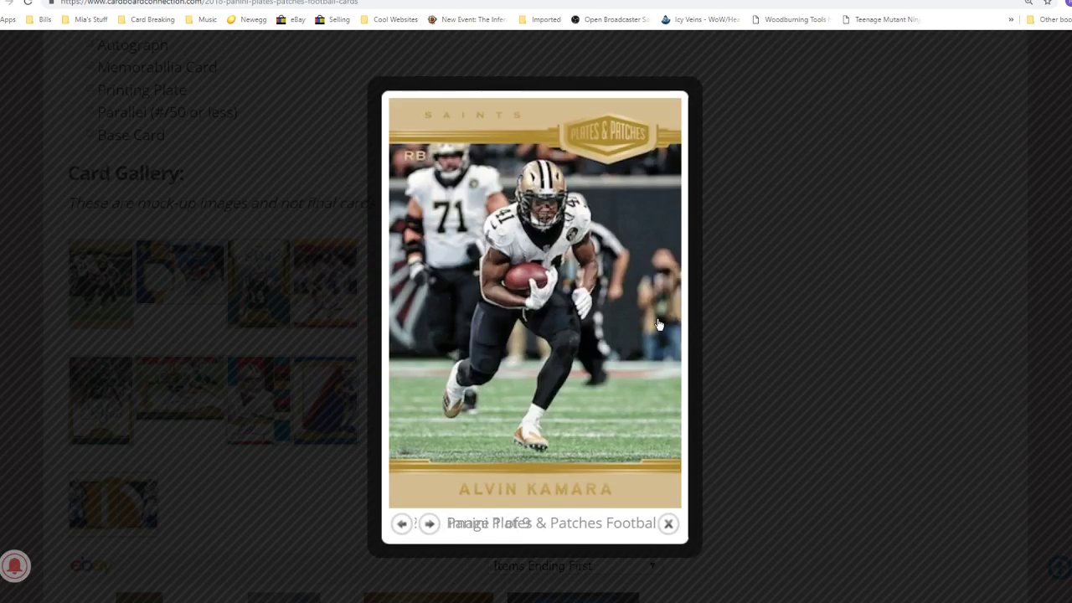
{"action": "left_click", "coordinate": [660, 324]}
{"action": "left_click", "coordinate": [864, 156]}
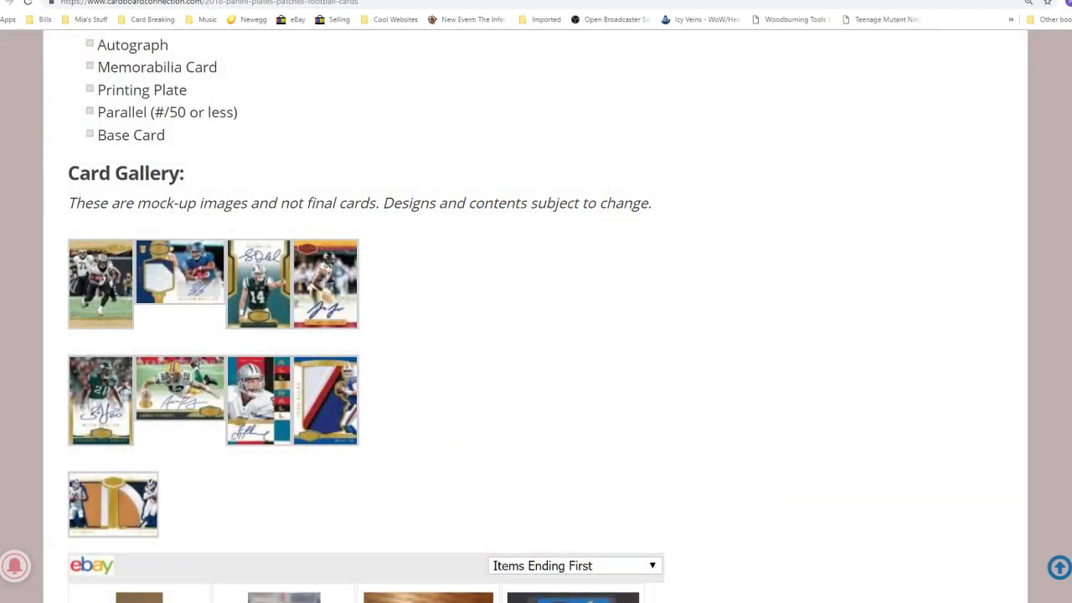
Switch from the Chrome card gallery back to the Excel Break #55 sheet
{"action": "key", "text": "alt+Tab"}
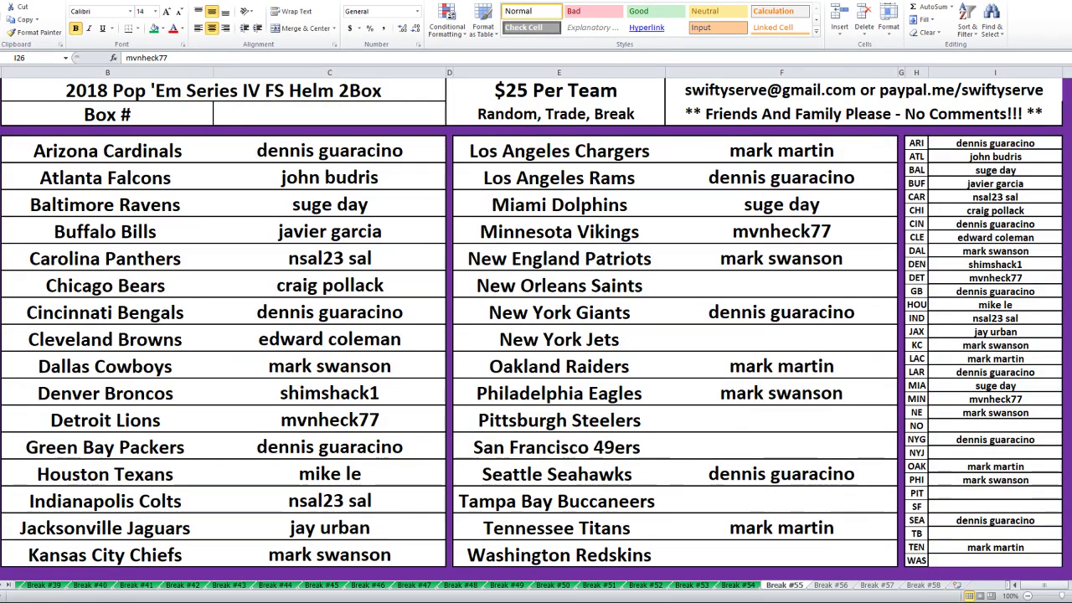
Flip between the Break #54 and Break #55 sheets, ending on Break #55
{"action": "left_click", "coordinate": [750, 588]}
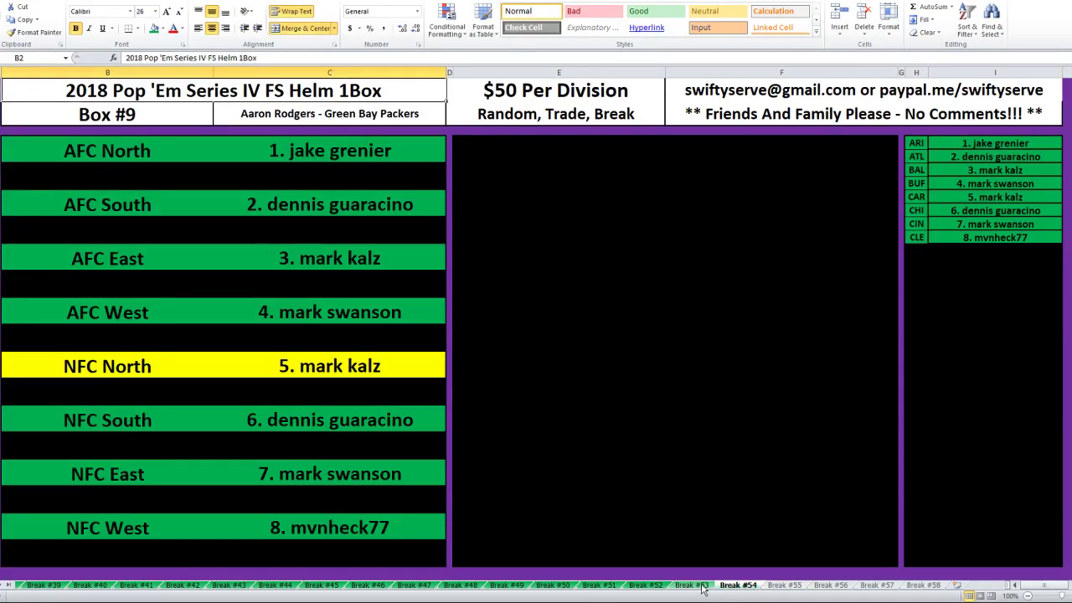
{"action": "left_click", "coordinate": [766, 590]}
{"action": "left_click", "coordinate": [754, 589]}
{"action": "left_click", "coordinate": [772, 589]}
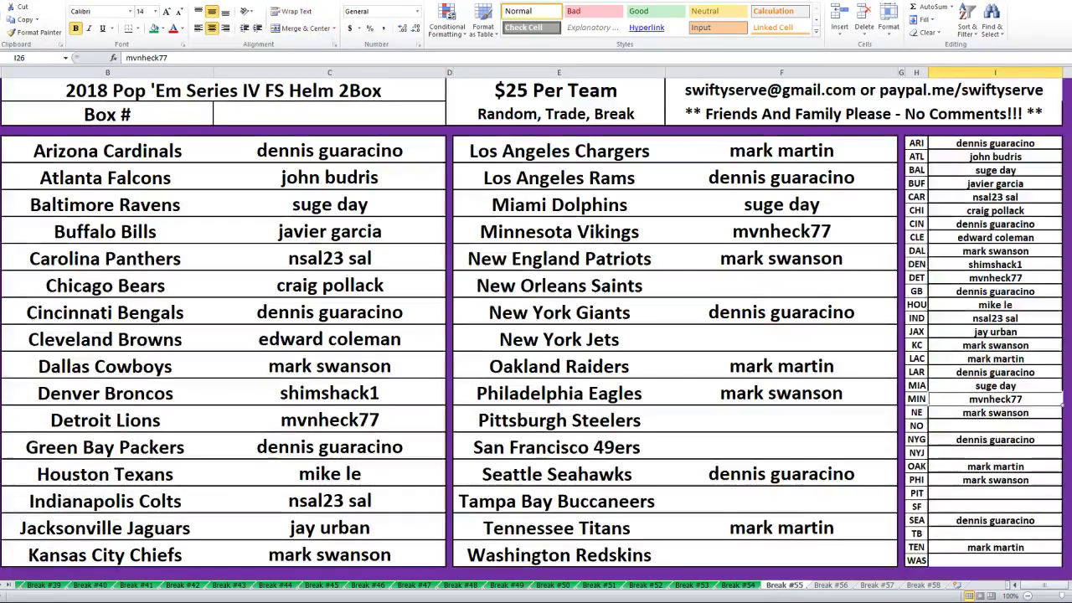
Close the Untitled Notepad scratch note without saving
{"action": "key", "text": "alt+Tab"}
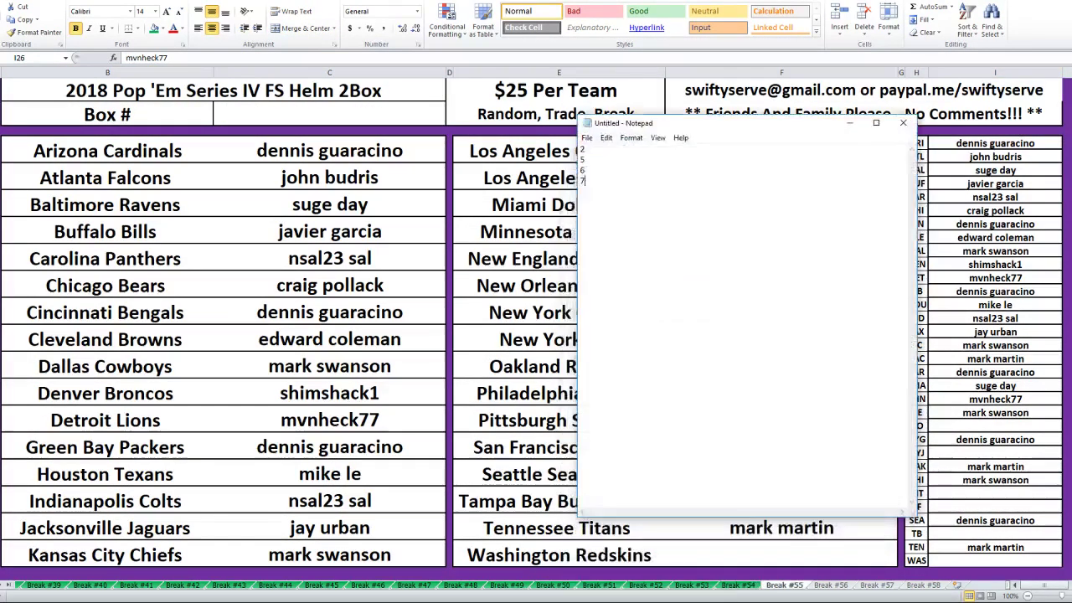
{"action": "left_click", "coordinate": [903, 123]}
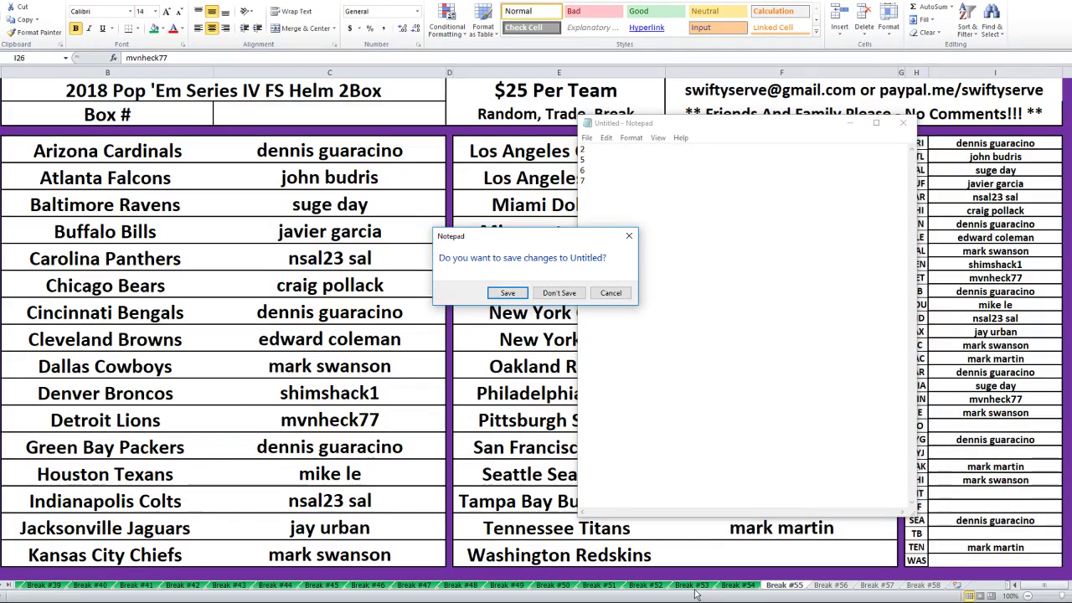
{"action": "left_click", "coordinate": [573, 292]}
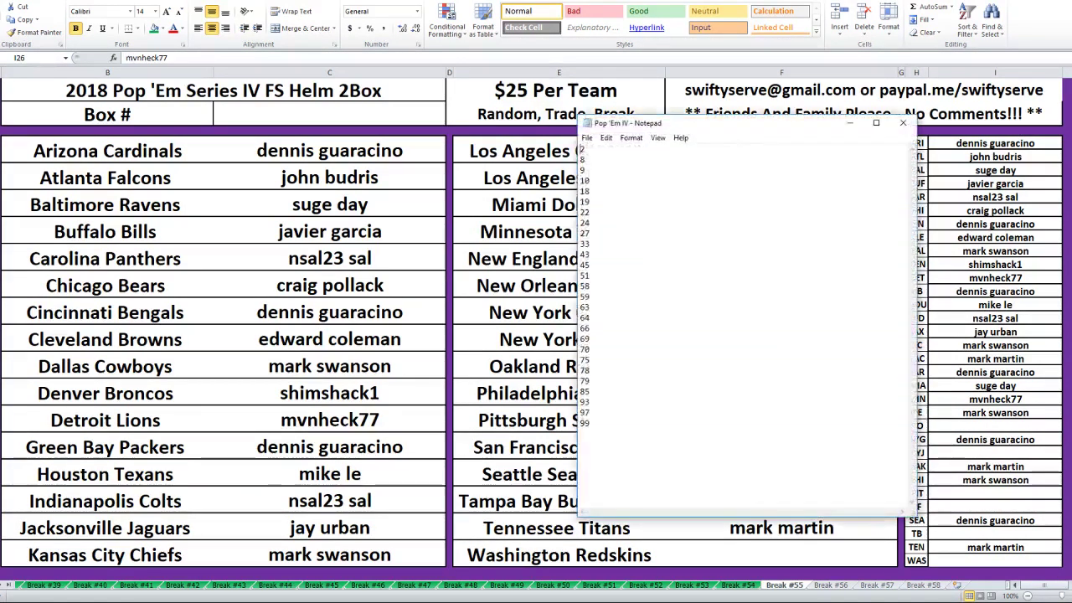
Delete 9 from the Pop 'Em IV number list and select the whole list
{"action": "left_click", "coordinate": [593, 167]}
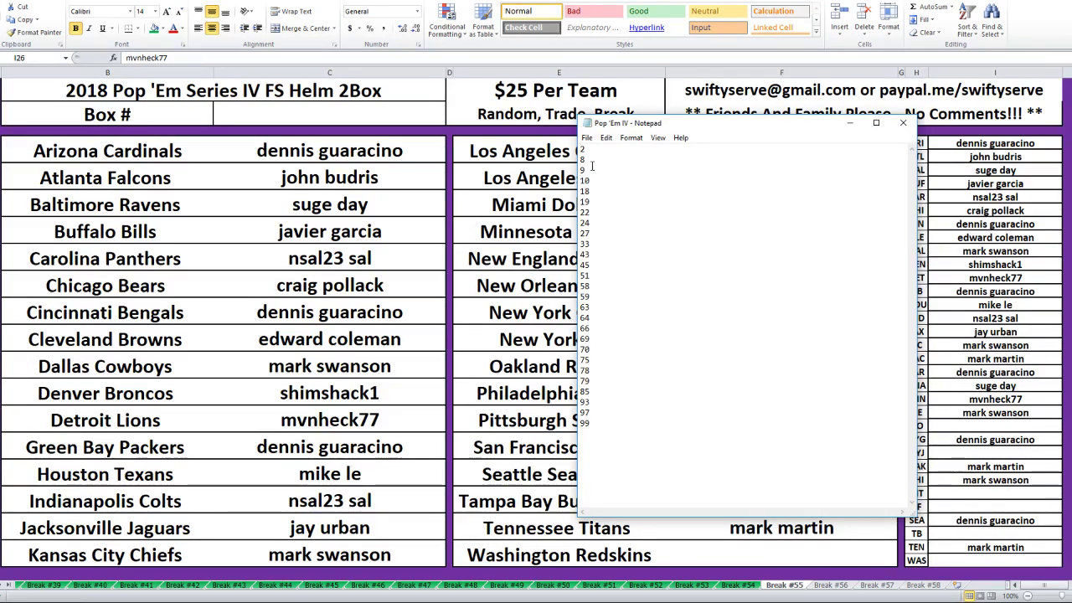
{"action": "key", "text": "BackSpace"}
{"action": "key", "text": "BackSpace"}
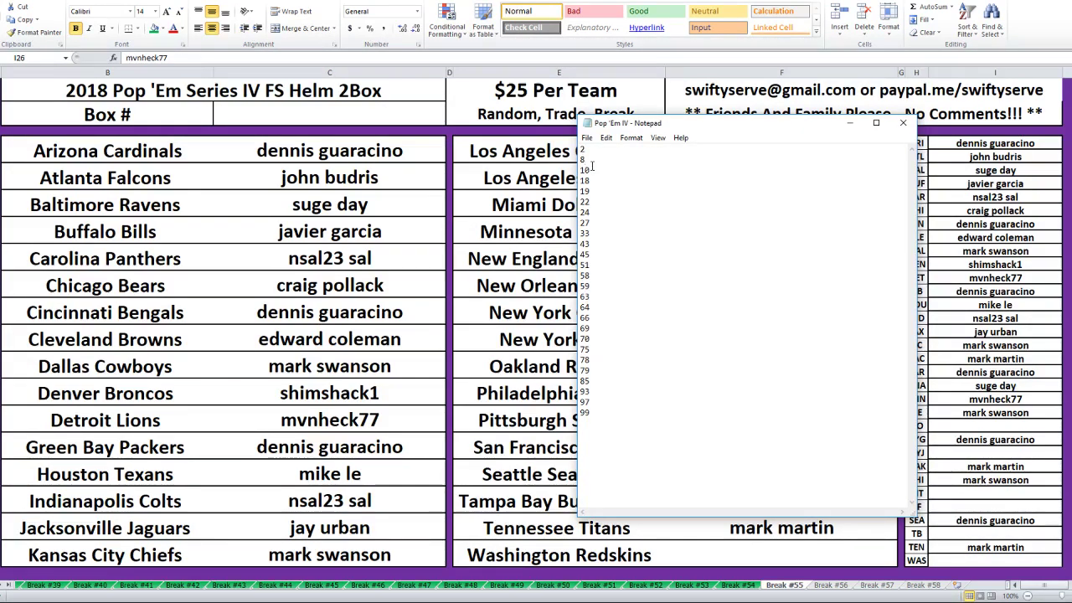
{"action": "key", "text": "ctrl+a"}
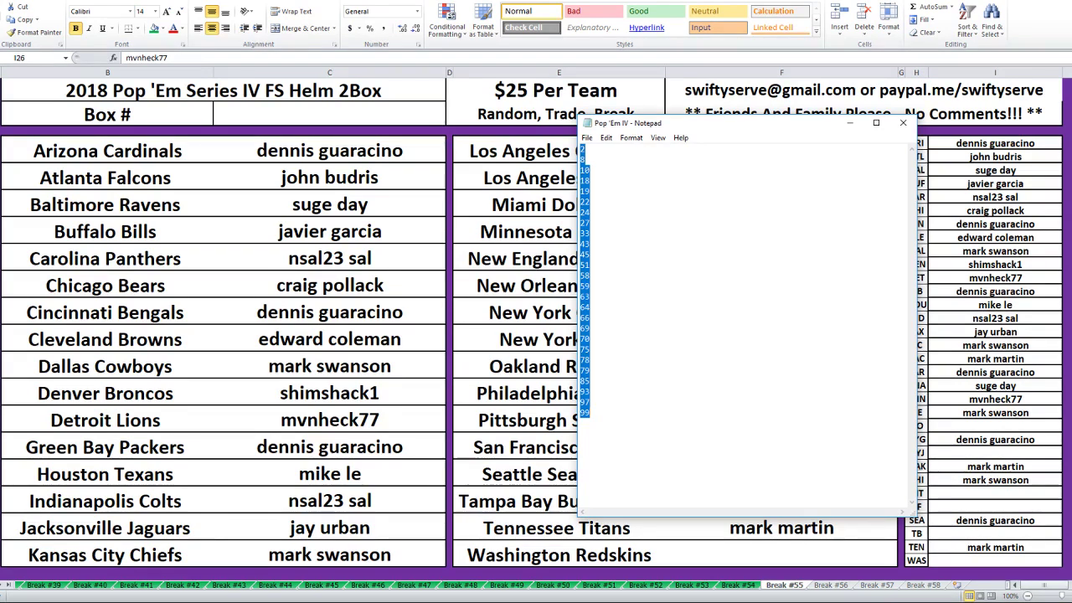
{"action": "key", "text": "alt+Tab"}
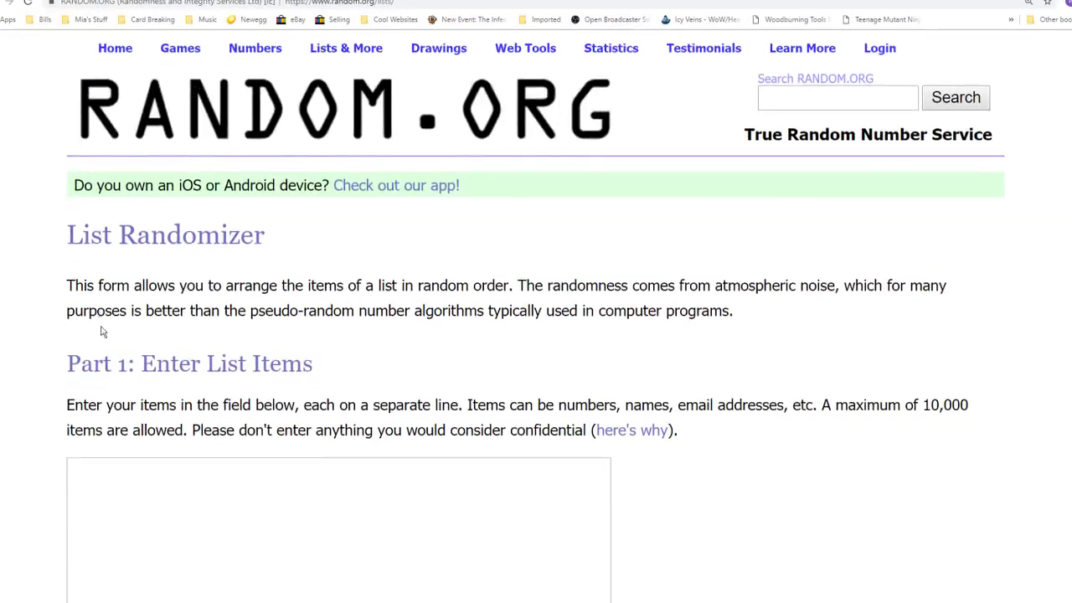
Paste the number list into RANDOM.ORG's List Randomizer and shuffle it once
{"action": "scroll", "coordinate": [100, 332], "scroll_direction": "down", "scroll_amount": 3}
{"action": "left_click", "coordinate": [179, 268]}
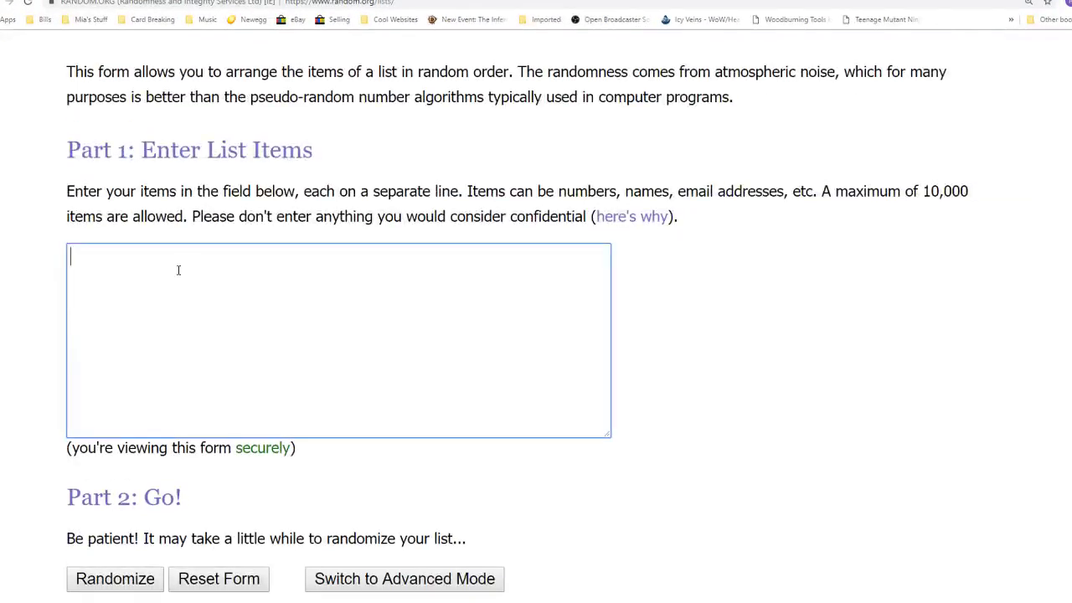
{"action": "key", "text": "ctrl+v"}
{"action": "scroll", "coordinate": [134, 469], "scroll_direction": "down", "scroll_amount": 2}
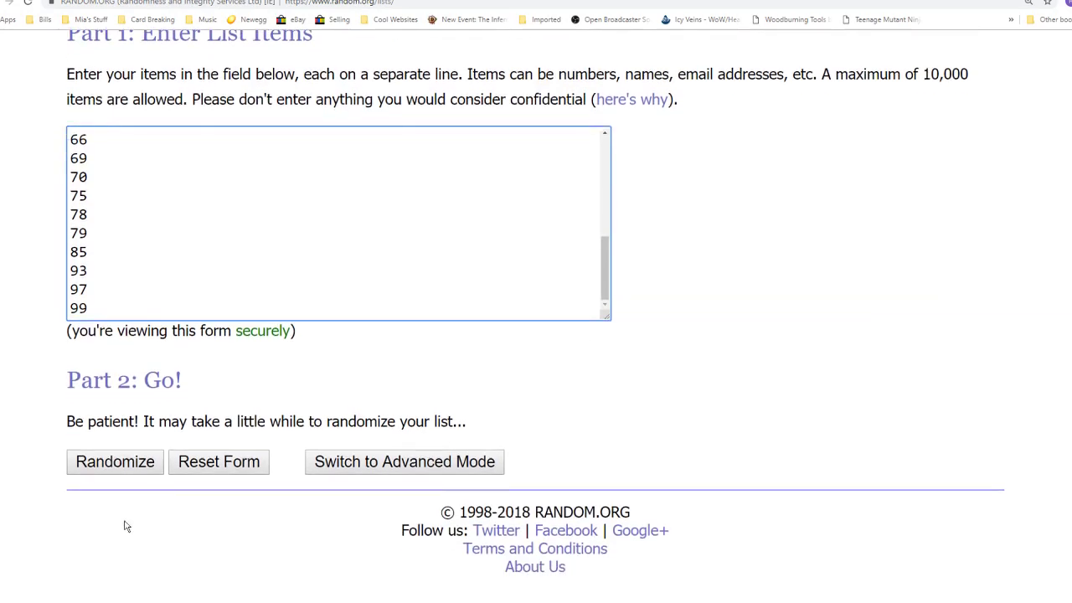
{"action": "left_click", "coordinate": [137, 463]}
Reshuffle four more times for five total, then return to the Excel sheet
{"action": "scroll", "coordinate": [136, 467], "scroll_direction": "down", "scroll_amount": 5}
{"action": "left_click", "coordinate": [99, 462]}
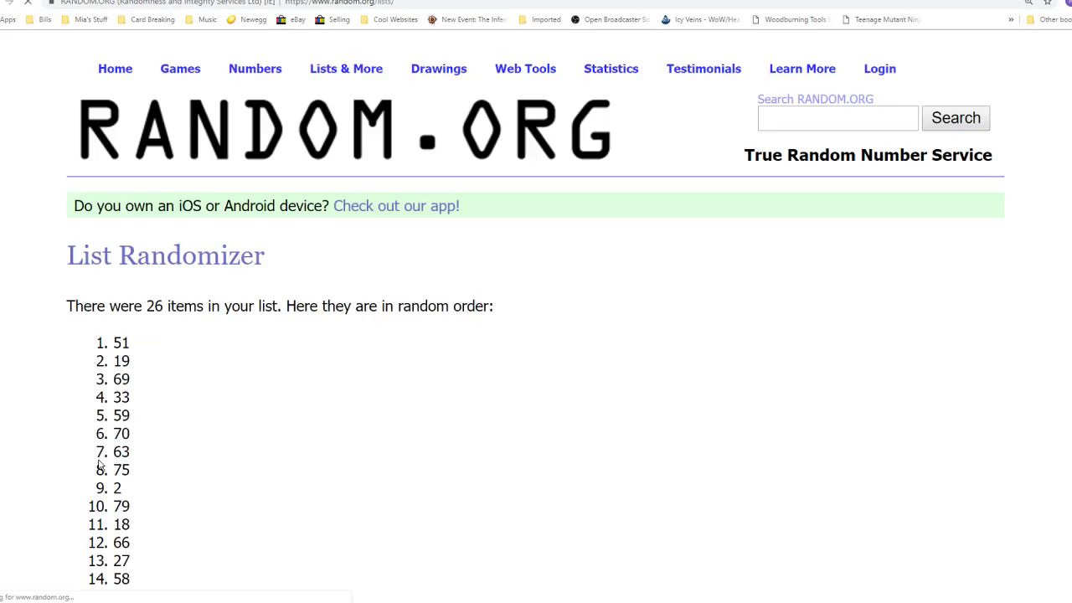
{"action": "left_click", "coordinate": [99, 462]}
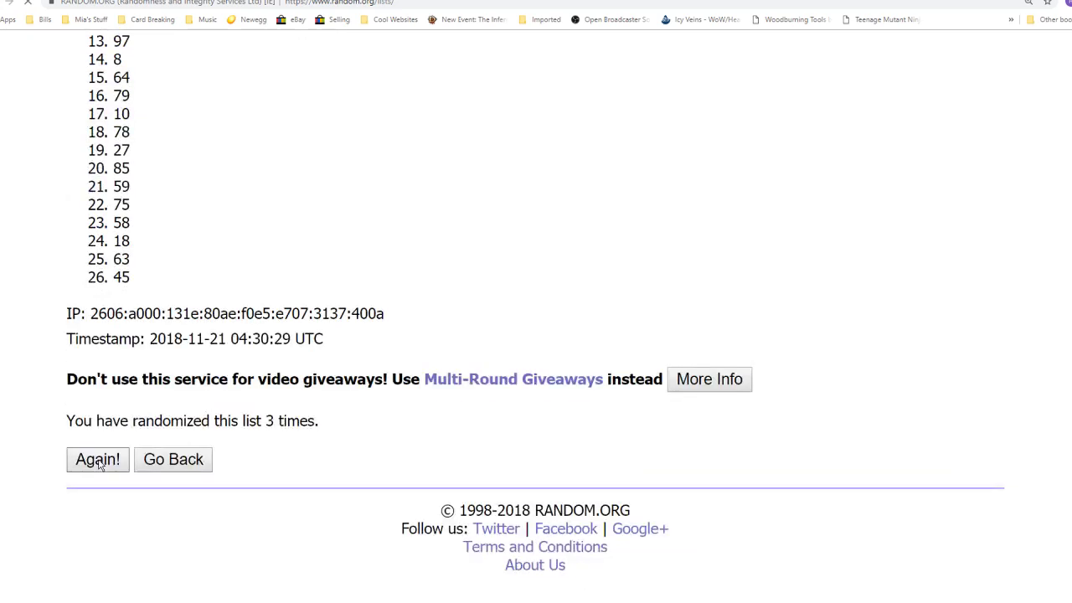
{"action": "left_click", "coordinate": [98, 460]}
{"action": "left_click", "coordinate": [99, 461]}
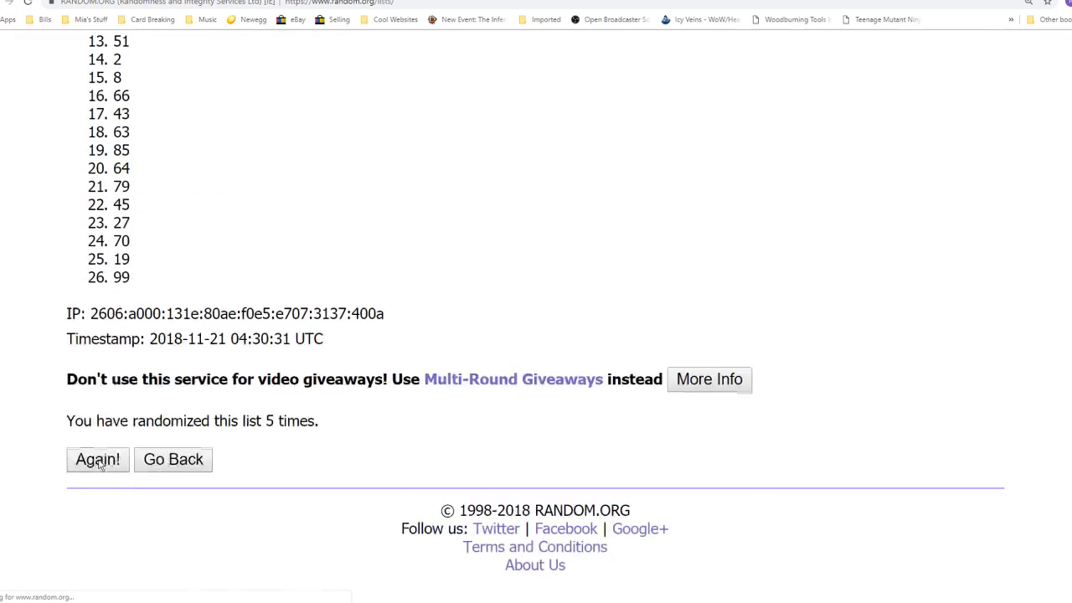
{"action": "left_click_drag", "start_coordinate": [194, 420], "coordinate": [518, 410]}
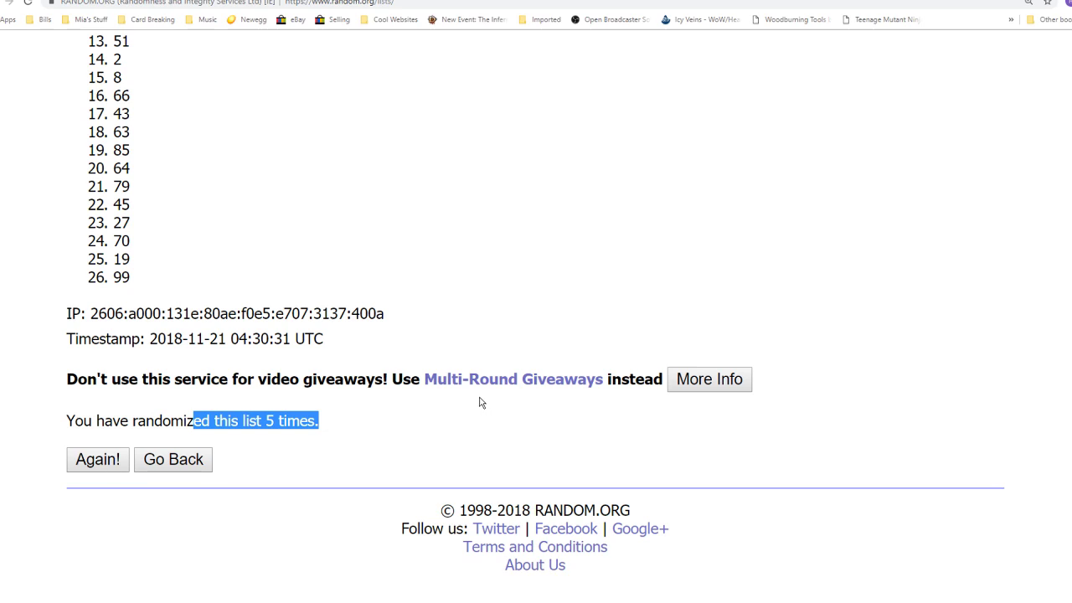
{"action": "scroll", "coordinate": [482, 403], "scroll_direction": "up", "scroll_amount": 6}
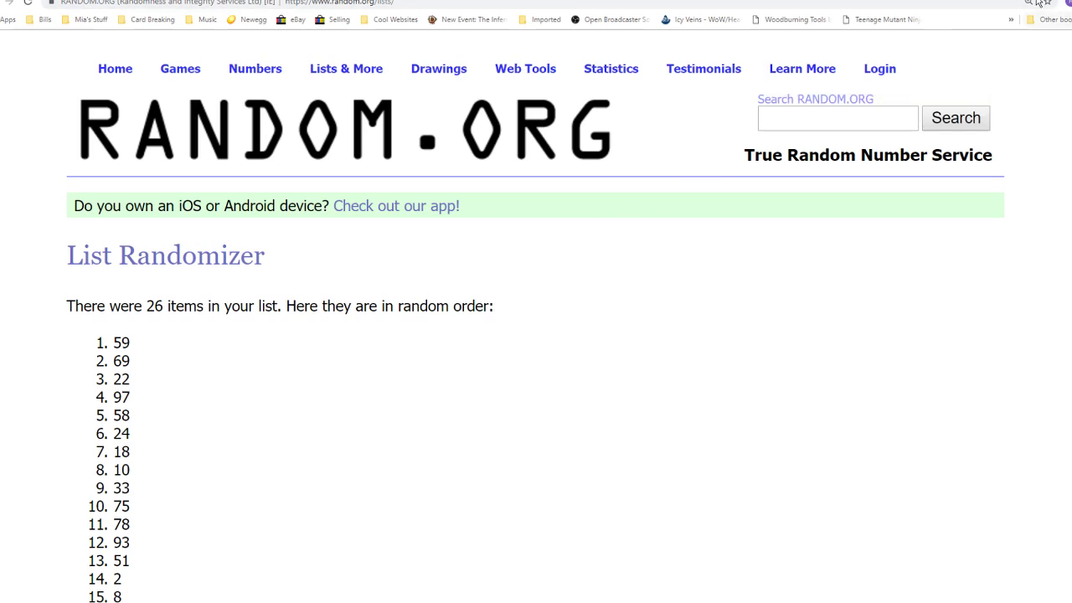
{"action": "key", "text": "alt+Tab"}
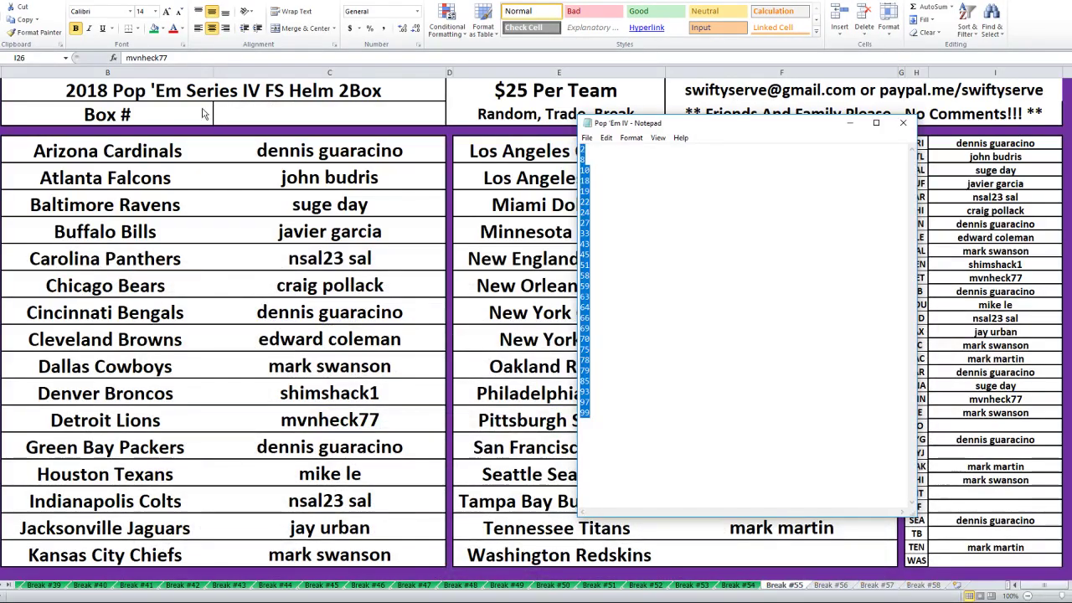
Set the Box # cell B4 to 59, 69
{"action": "left_click", "coordinate": [167, 114]}
{"action": "left_click", "coordinate": [206, 56]}
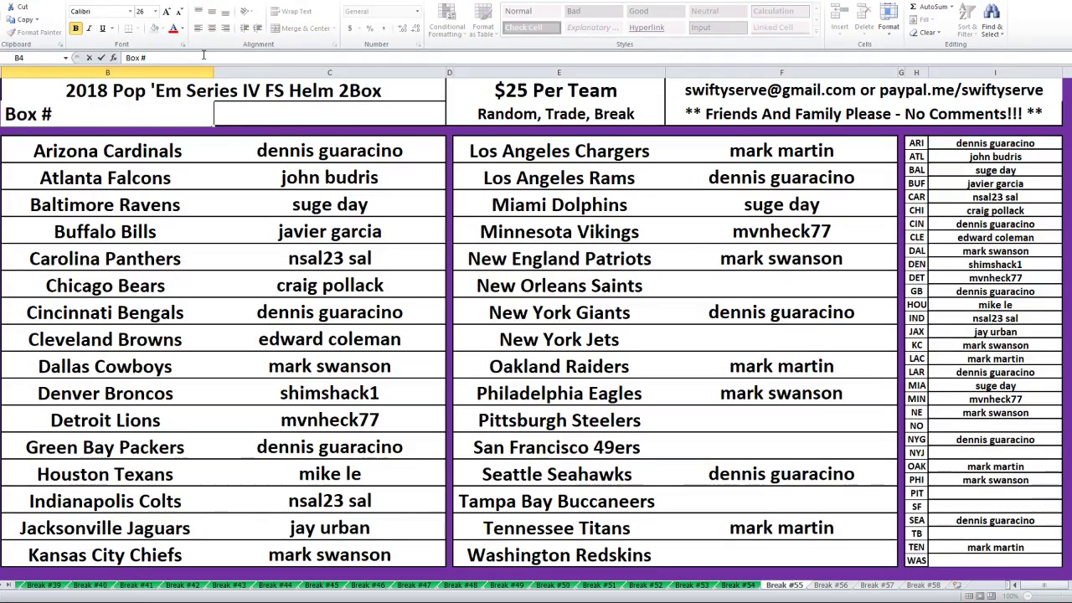
{"action": "type", "text": "59,"}
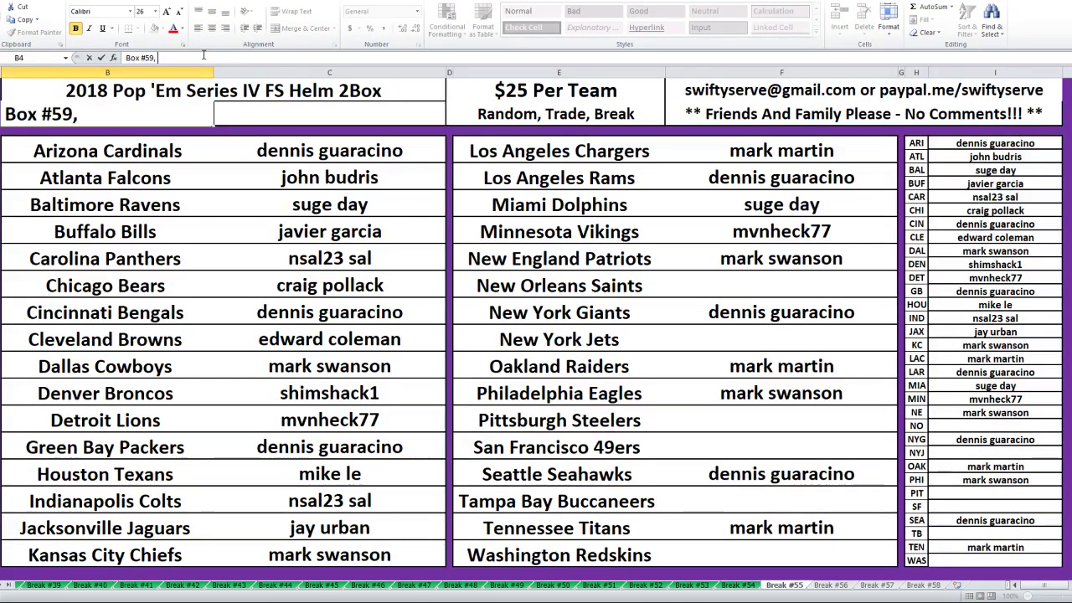
{"action": "type", "text": " 69"}
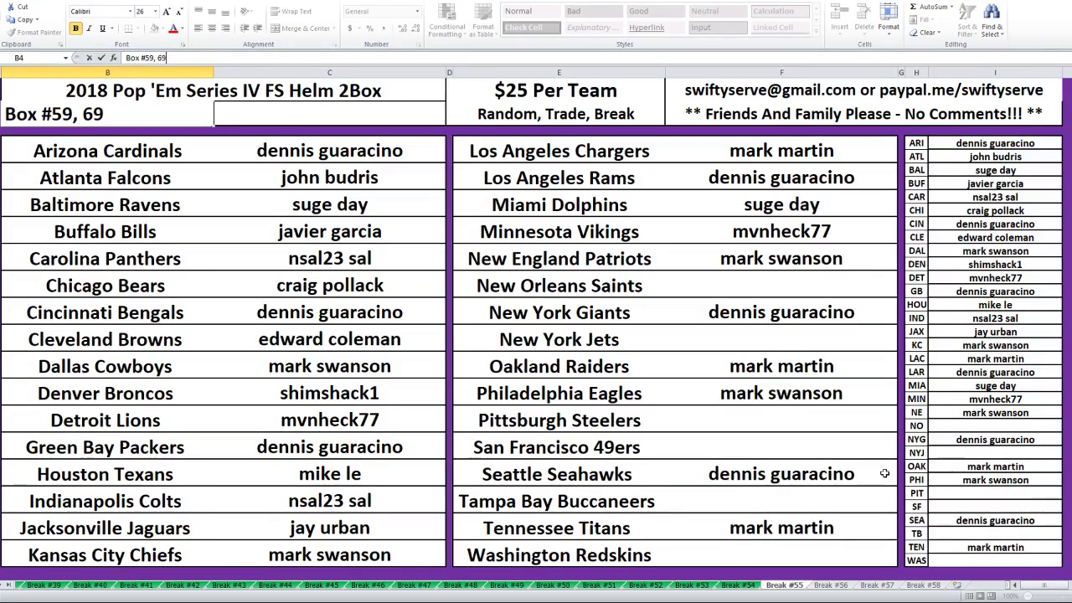
Enter the buyers for the NO, NYJ and PIT teams in column I
{"action": "left_click", "coordinate": [1008, 427]}
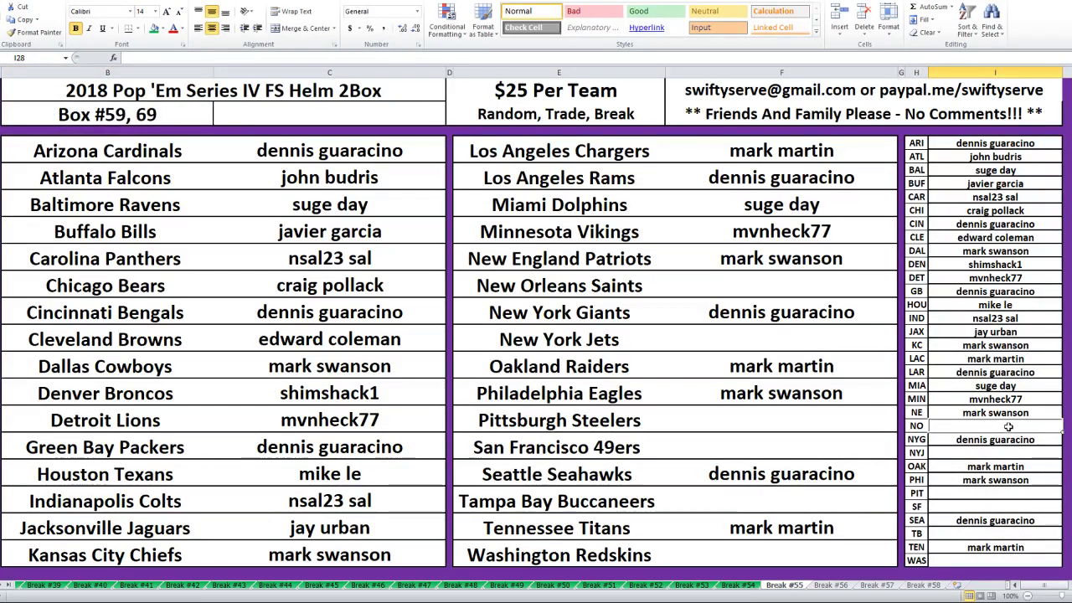
{"action": "key", "text": "Return"}
{"action": "key", "text": "Return"}
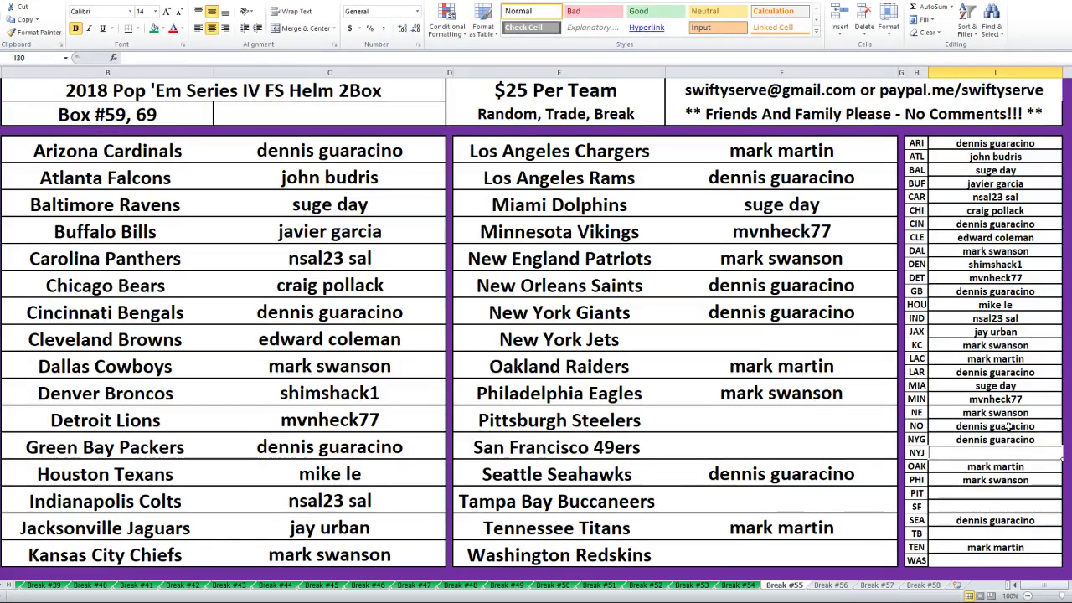
{"action": "key", "text": "Return"}
{"action": "key", "text": "Return"}
{"action": "key", "text": "Return"}
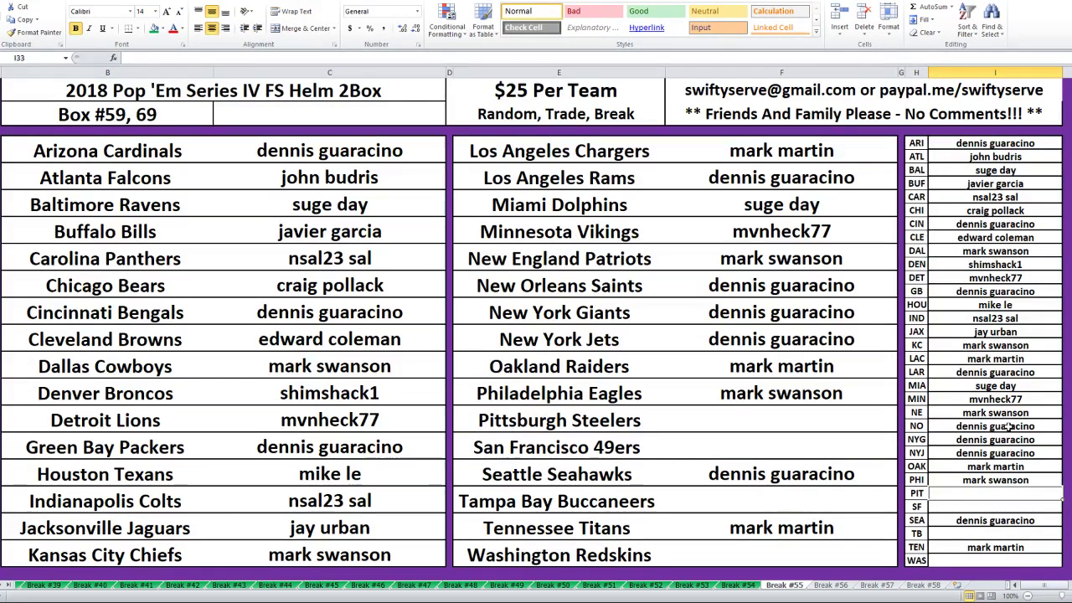
{"action": "key", "text": "Return"}
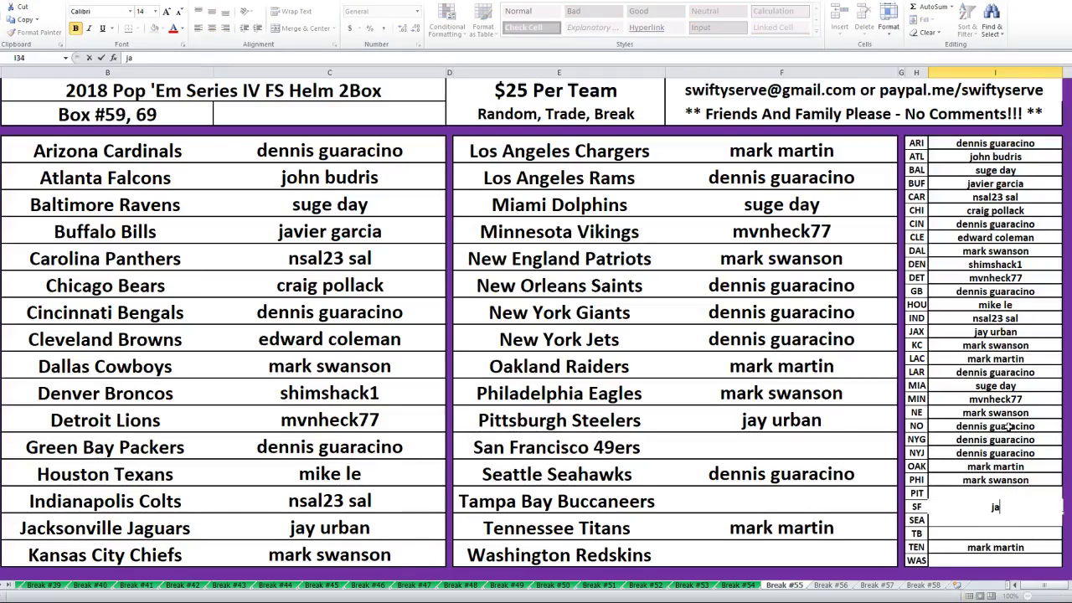
Enter the buyers for SF, SEA, TB and WAS, skipping the TEN row
{"action": "key", "text": "Return"}
{"action": "key", "text": "Return"}
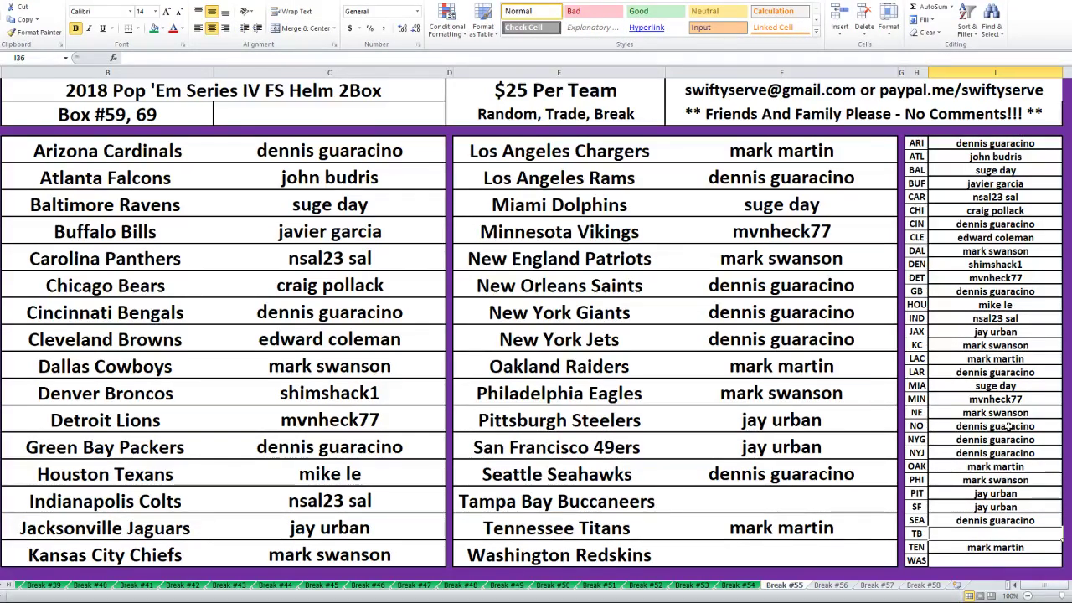
{"action": "type", "text": "nsal23 sal"}
{"action": "key", "text": "Return"}
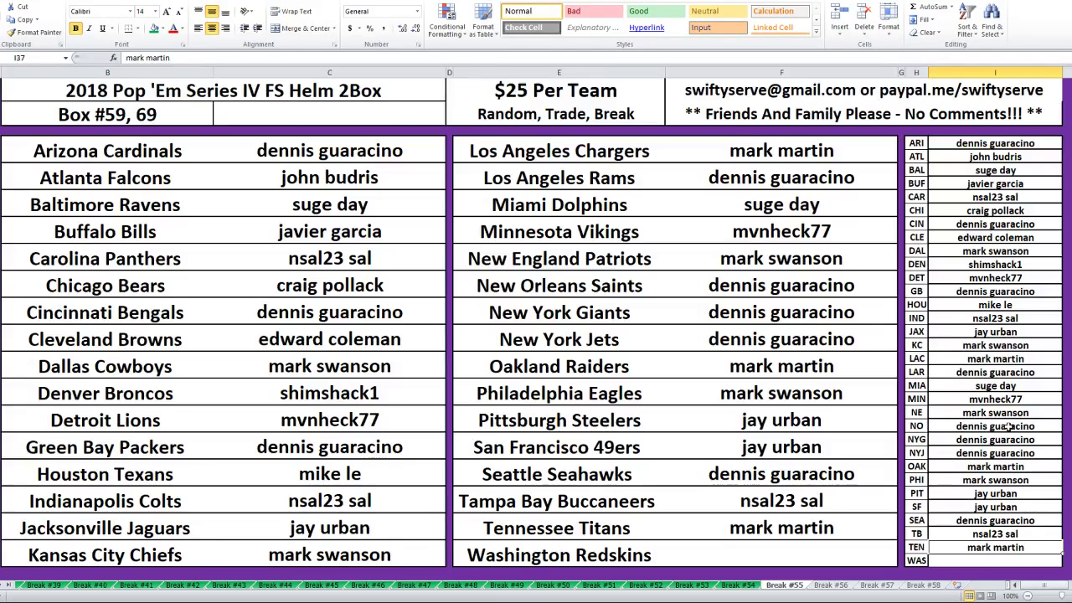
{"action": "key", "text": "Return"}
{"action": "type", "text": "shimshack1"}
{"action": "key", "text": "Return"}
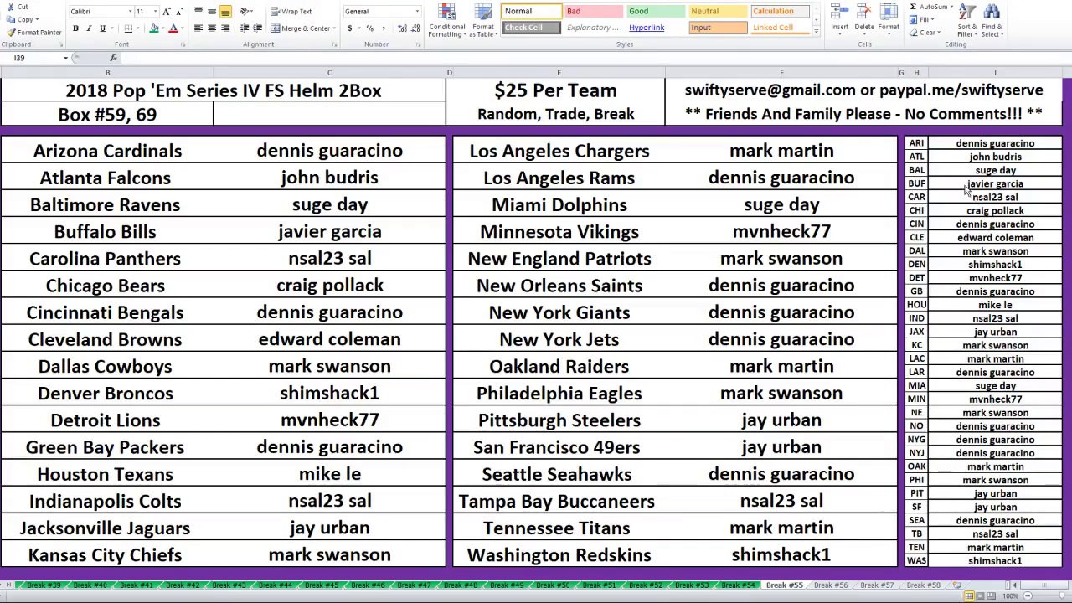
Fill the BUF, ARI, CIN, GB, LAR, NO and NYG team rows green
{"action": "left_click_drag", "start_coordinate": [921, 183], "coordinate": [952, 182]}
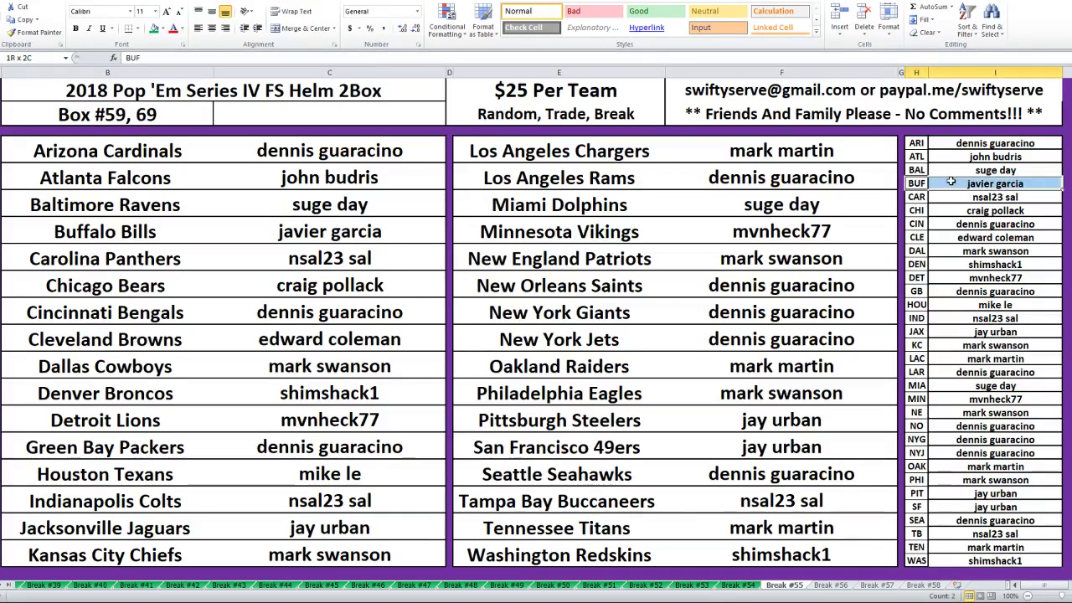
{"action": "left_click_drag", "start_coordinate": [916, 143], "coordinate": [951, 143], "text": "ctrl"}
{"action": "left_click_drag", "start_coordinate": [916, 224], "coordinate": [950, 224], "text": "ctrl"}
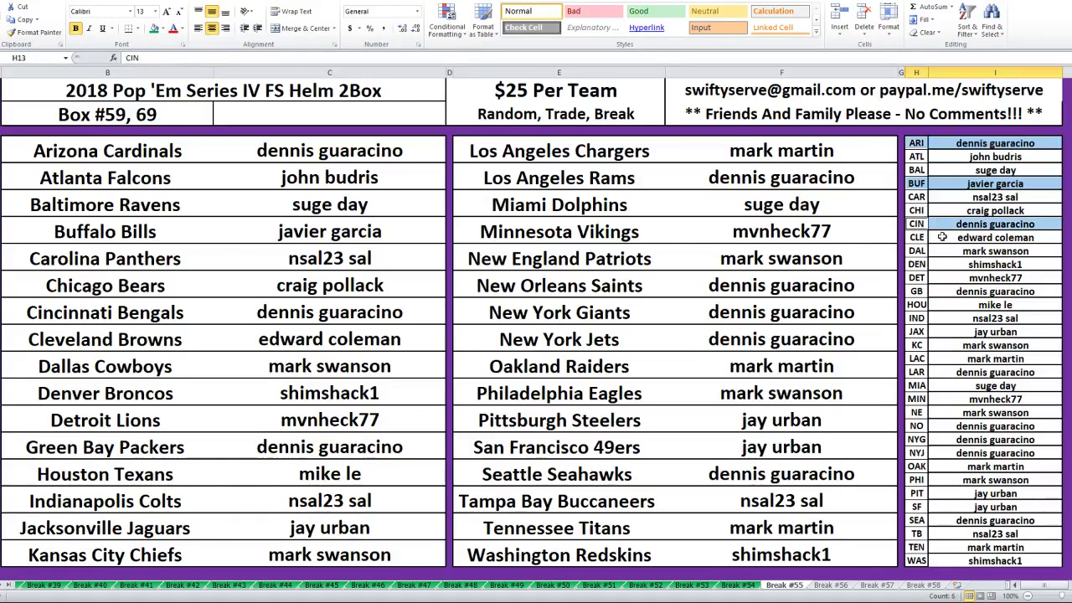
{"action": "left_click_drag", "start_coordinate": [916, 291], "coordinate": [951, 291], "text": "ctrl"}
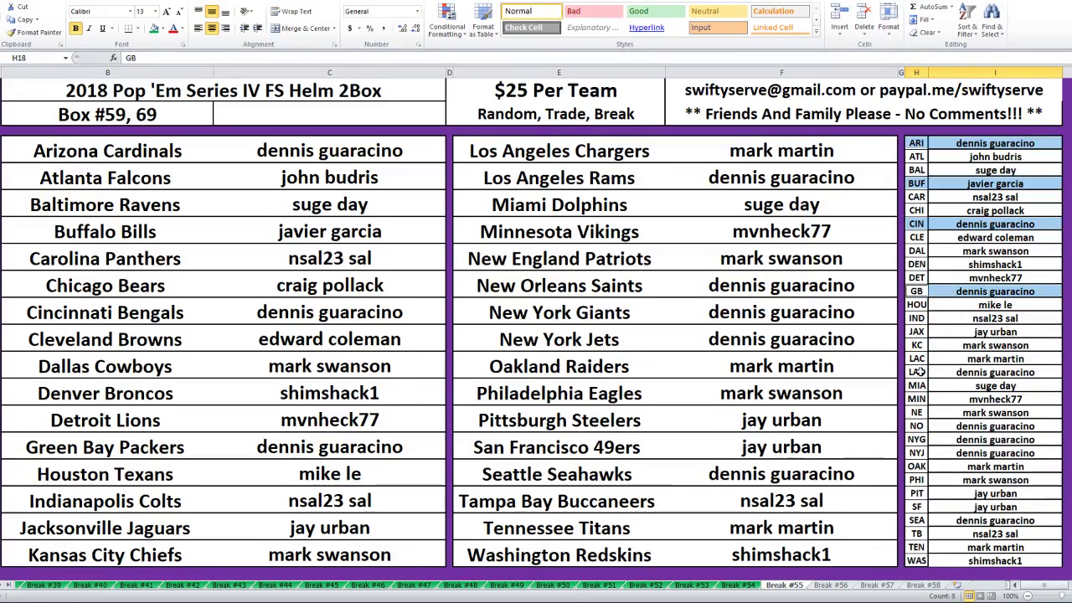
{"action": "left_click_drag", "start_coordinate": [919, 372], "coordinate": [951, 372], "text": "ctrl"}
{"action": "left_click_drag", "start_coordinate": [917, 426], "coordinate": [936, 438], "text": "ctrl"}
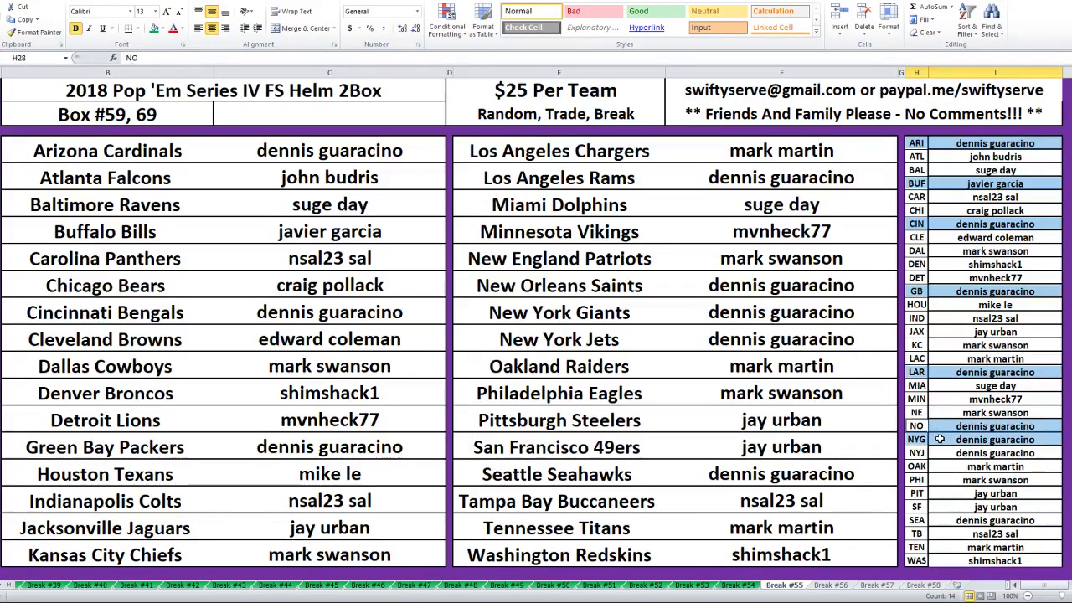
{"action": "left_click", "coordinate": [154, 28]}
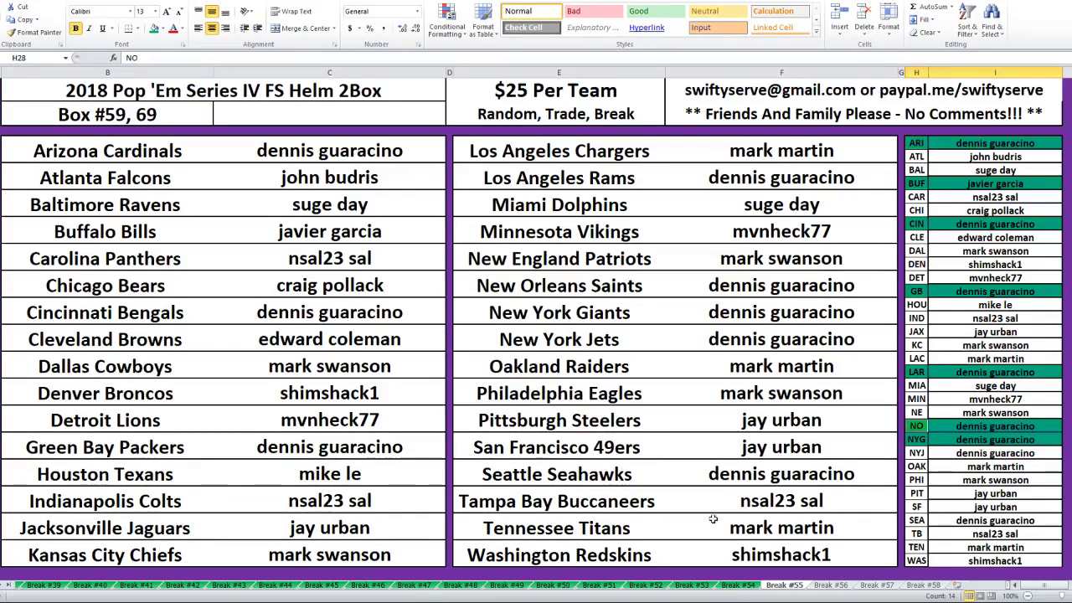
Select the HOU, OAK, TEN, LAC, CLE, PIT, DET, MIN and ATL team rows
{"action": "left_click_drag", "start_coordinate": [919, 305], "coordinate": [945, 303]}
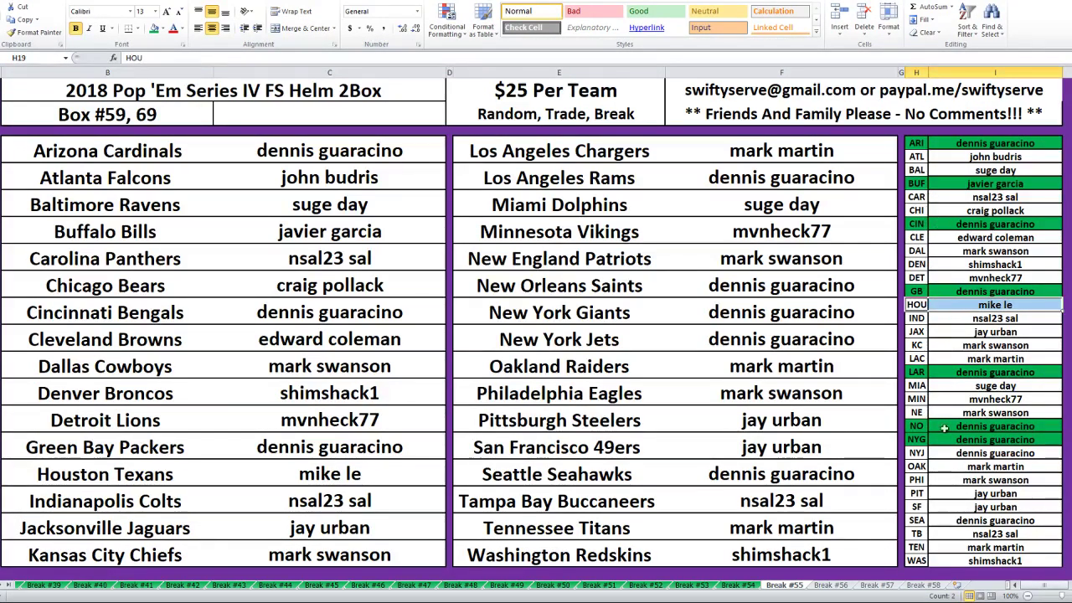
{"action": "left_click_drag", "start_coordinate": [918, 465], "coordinate": [955, 467]}
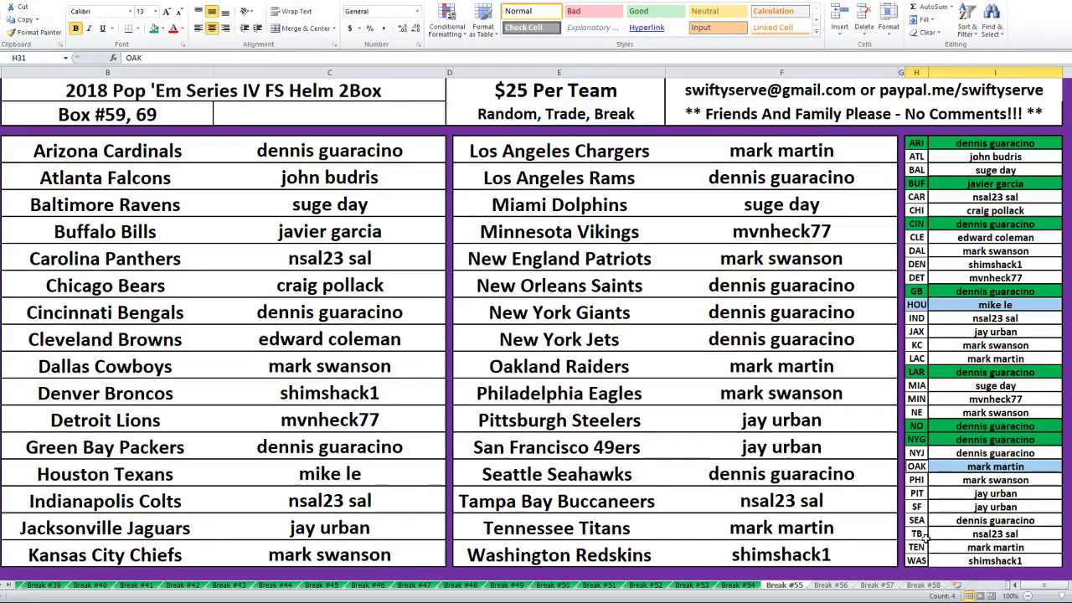
{"action": "left_click_drag", "start_coordinate": [917, 547], "coordinate": [955, 547]}
{"action": "left_click_drag", "start_coordinate": [917, 359], "coordinate": [936, 358]}
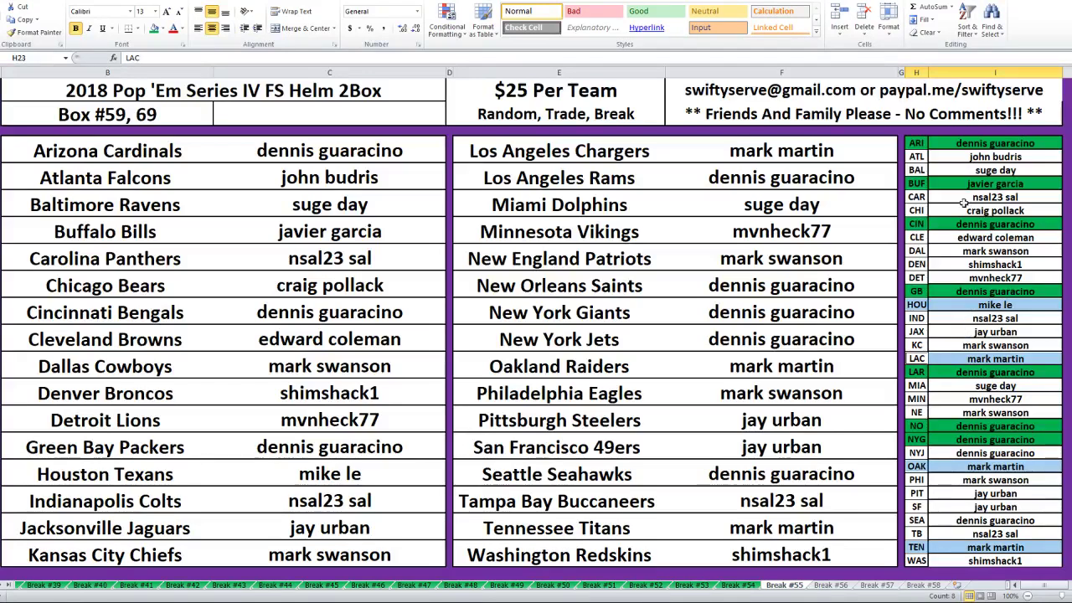
{"action": "left_click_drag", "start_coordinate": [917, 238], "coordinate": [946, 240]}
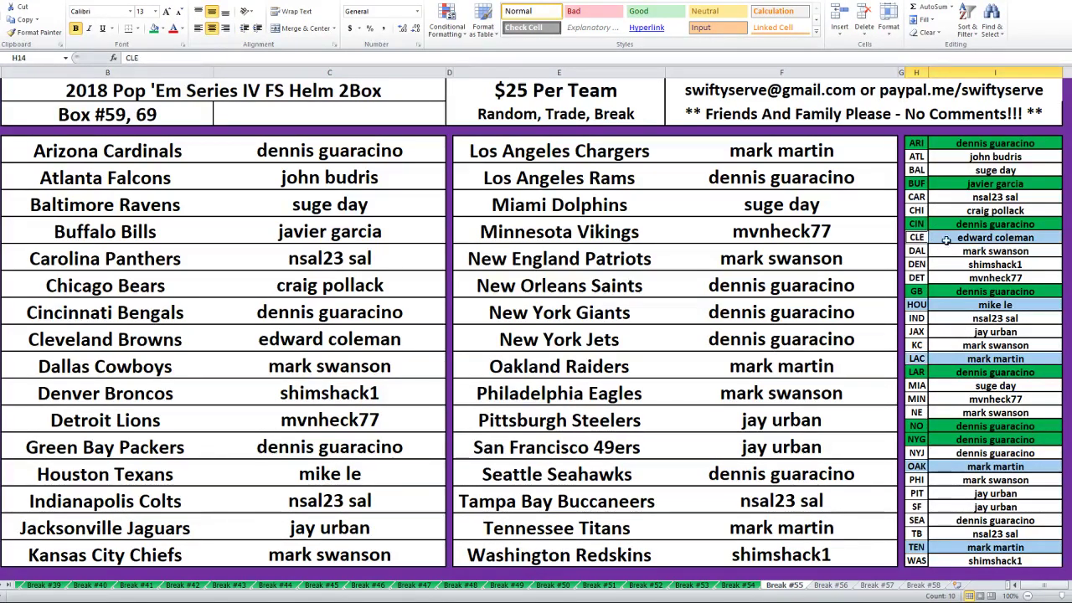
{"action": "left_click_drag", "start_coordinate": [921, 494], "coordinate": [946, 495]}
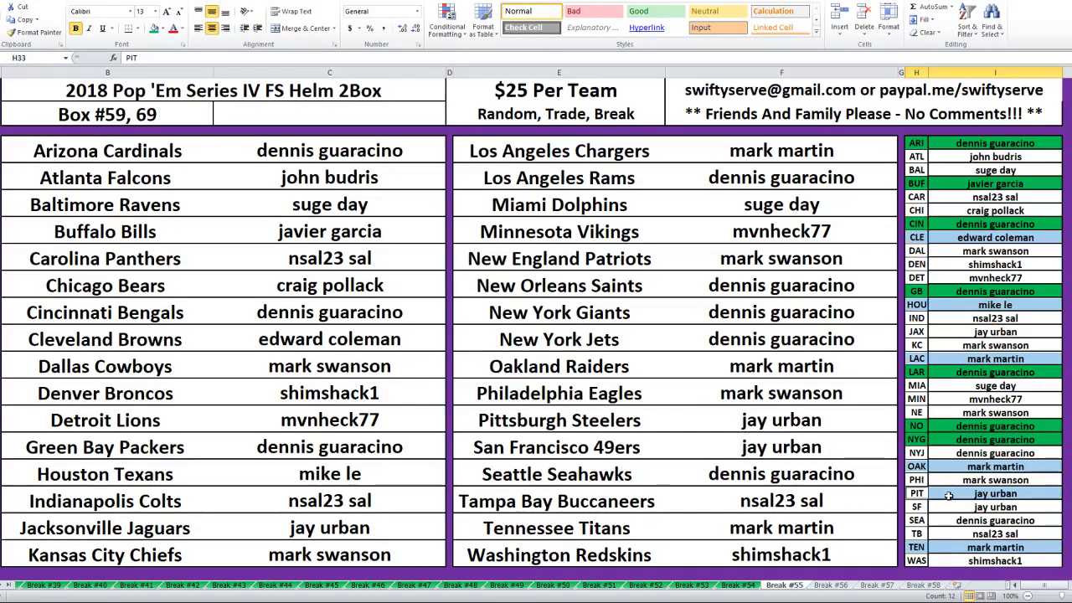
{"action": "left_click_drag", "start_coordinate": [921, 278], "coordinate": [945, 277]}
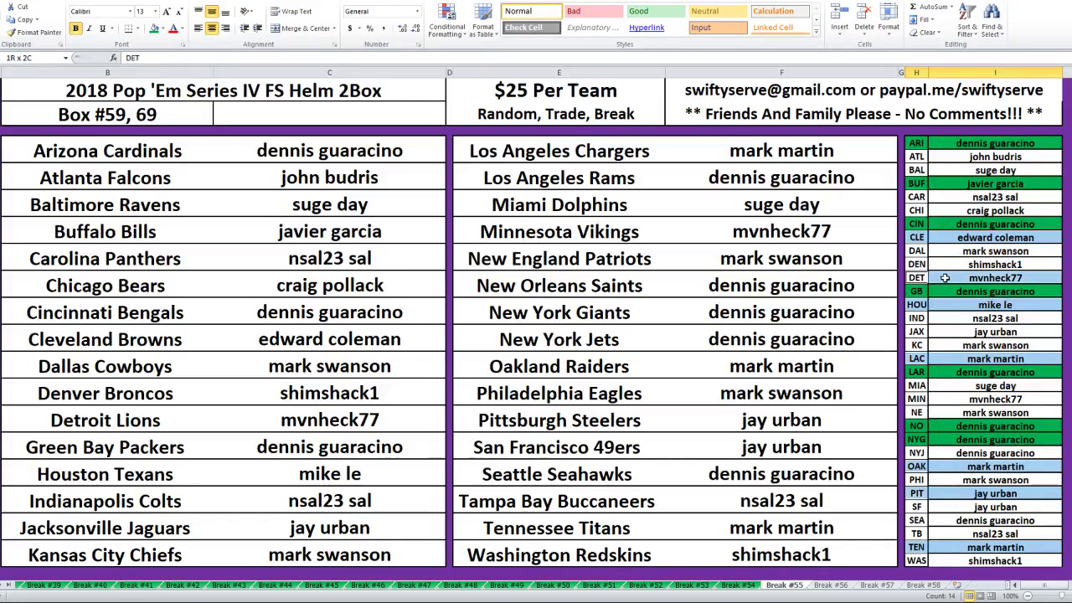
{"action": "left_click_drag", "start_coordinate": [921, 399], "coordinate": [934, 398]}
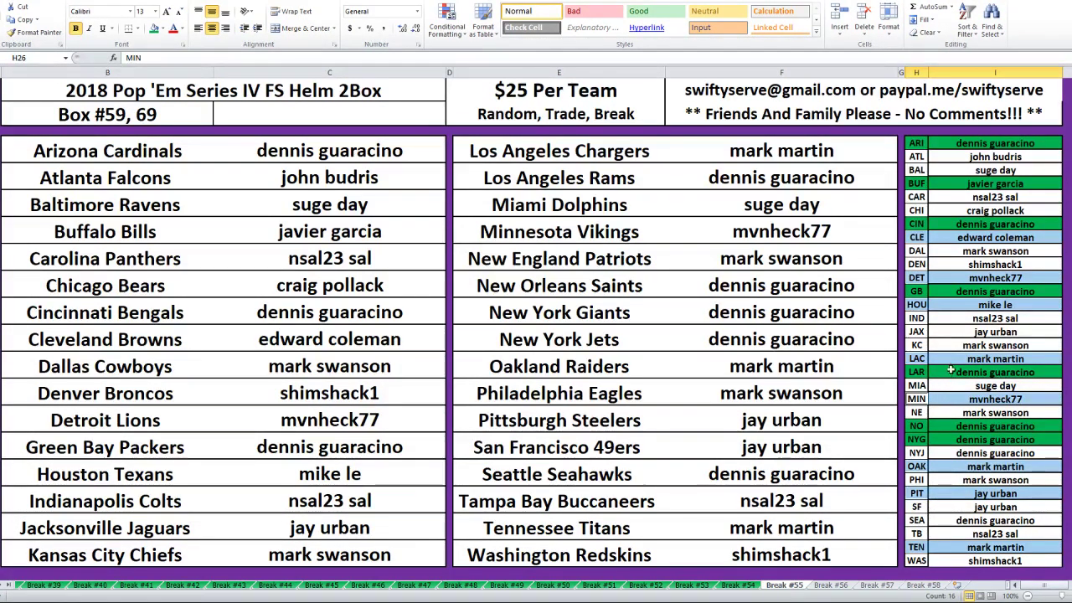
{"action": "left_click_drag", "start_coordinate": [922, 156], "coordinate": [944, 157]}
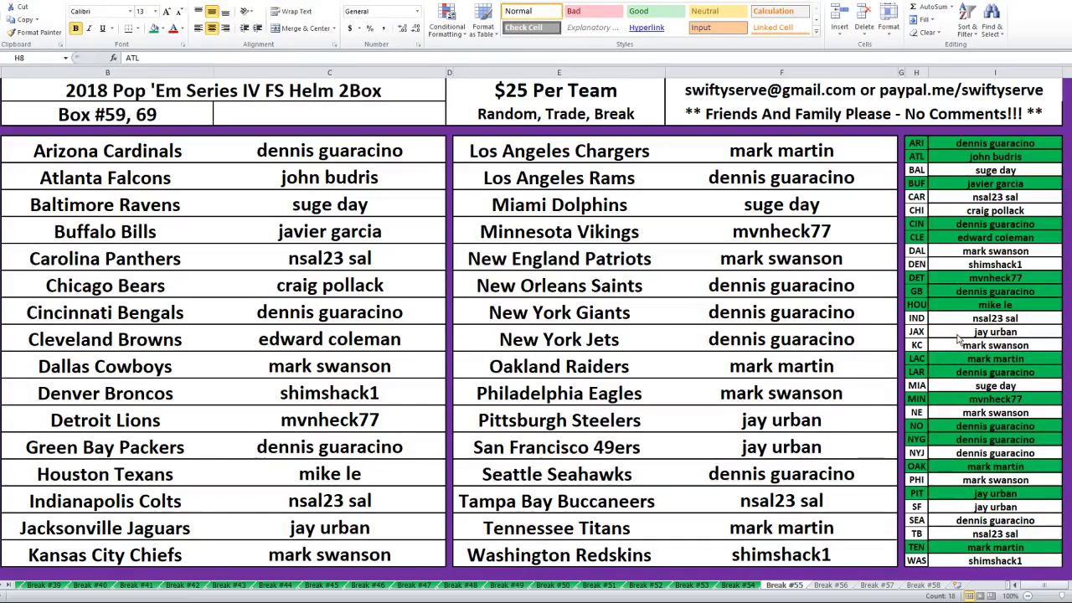
Select the IND, CAR, CHI, TB, SEA, NYJ, DAL, KC, NE and PHI team rows
{"action": "left_click_drag", "start_coordinate": [916, 321], "coordinate": [995, 320]}
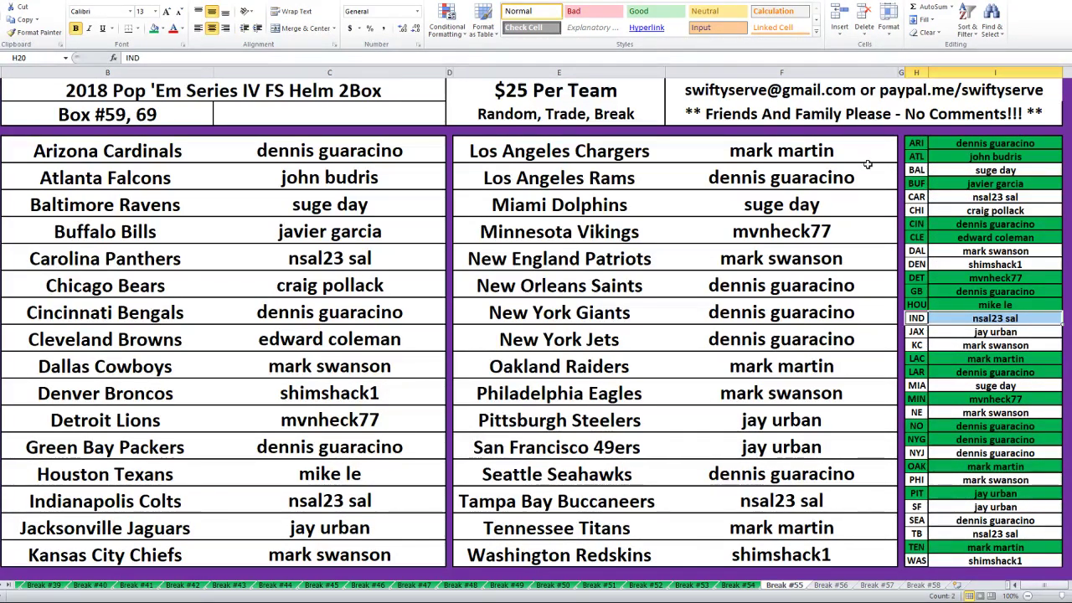
{"action": "left_click_drag", "start_coordinate": [916, 198], "coordinate": [932, 198]}
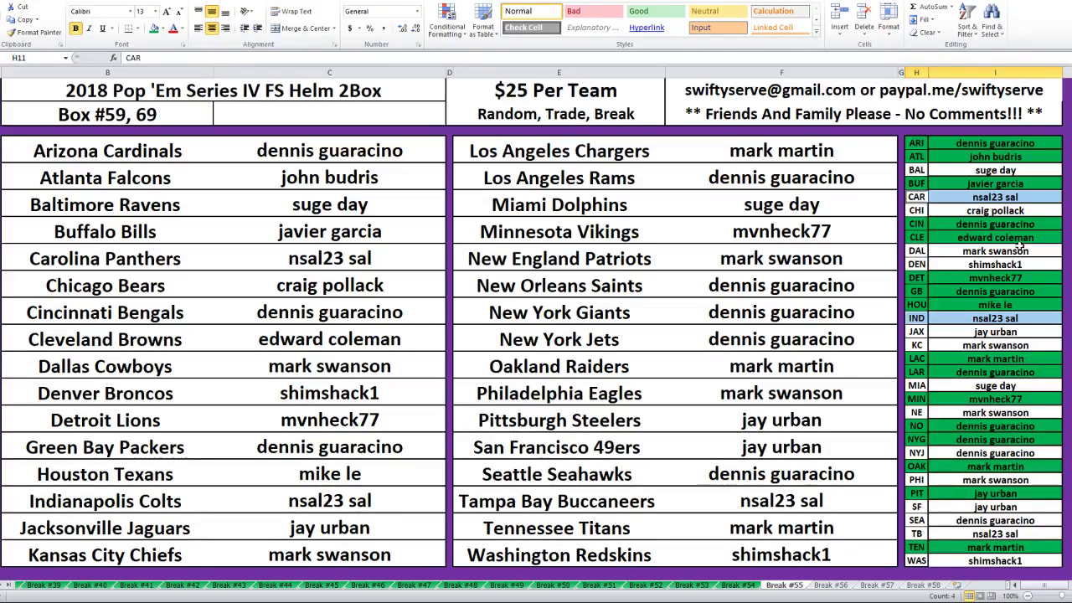
{"action": "left_click_drag", "start_coordinate": [918, 210], "coordinate": [955, 212]}
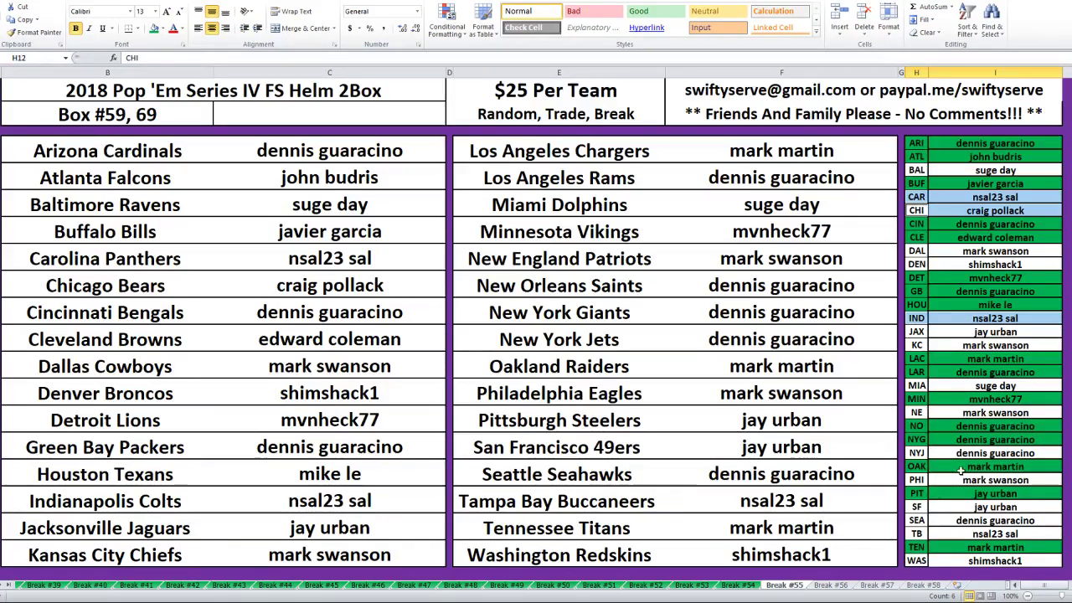
{"action": "left_click_drag", "start_coordinate": [918, 533], "coordinate": [954, 533]}
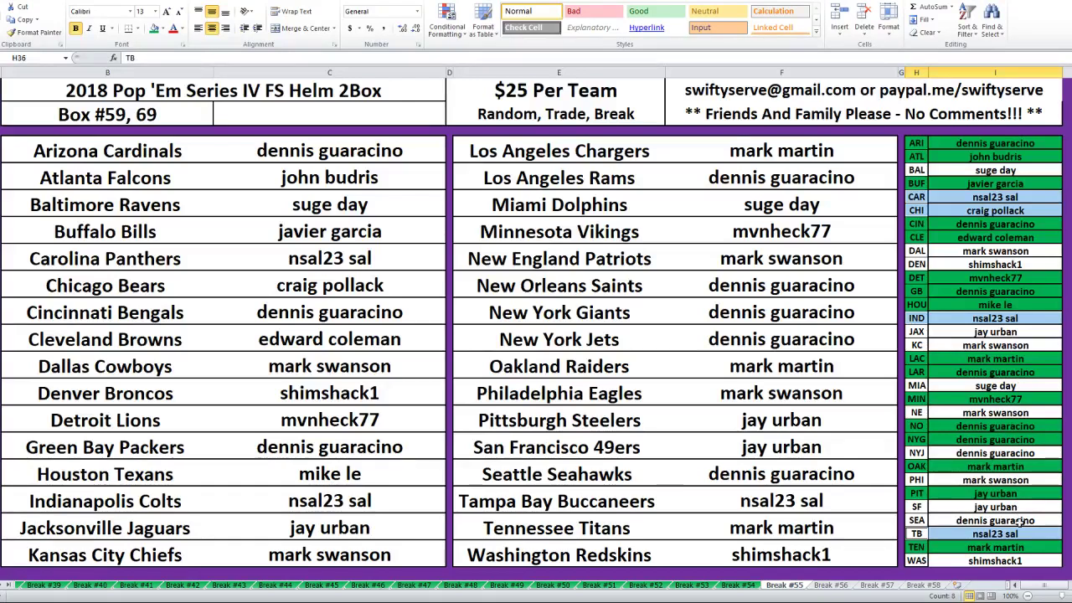
{"action": "left_click", "coordinate": [1021, 522], "text": "ctrl"}
{"action": "left_click", "coordinate": [926, 452], "text": "ctrl"}
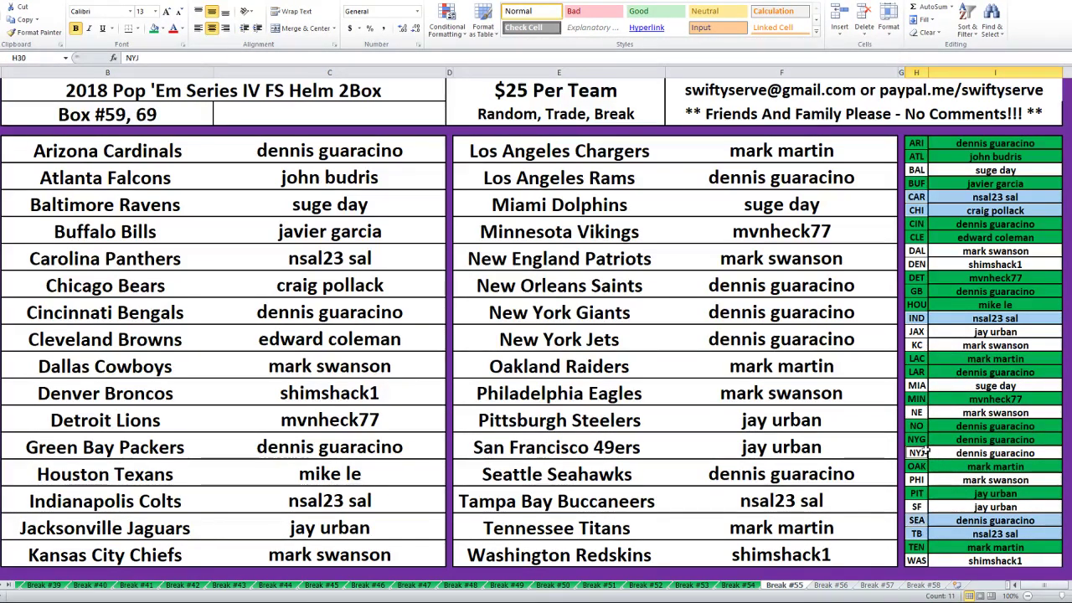
{"action": "left_click_drag", "start_coordinate": [927, 452], "coordinate": [972, 452]}
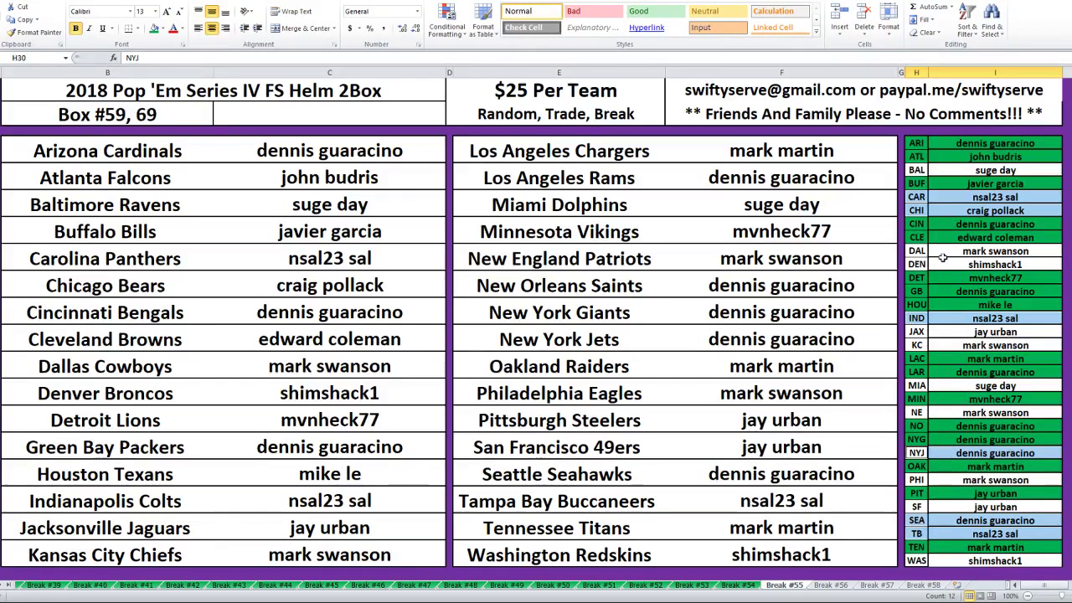
{"action": "left_click_drag", "start_coordinate": [922, 252], "coordinate": [972, 251]}
{"action": "left_click", "coordinate": [920, 345], "text": "ctrl"}
{"action": "left_click_drag", "start_coordinate": [920, 345], "coordinate": [971, 345]}
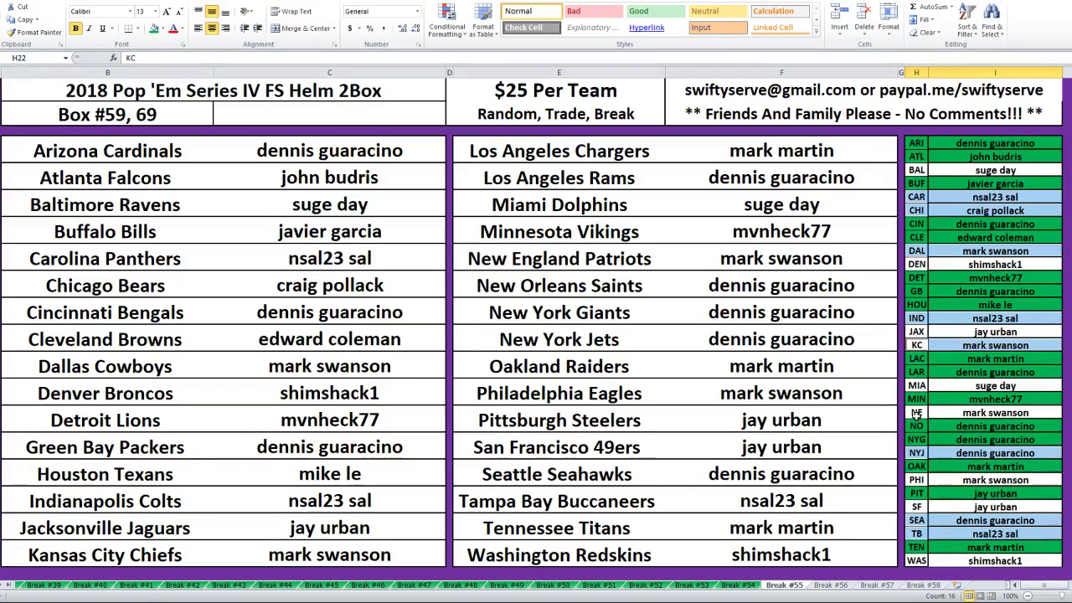
{"action": "left_click_drag", "start_coordinate": [917, 413], "coordinate": [971, 413]}
{"action": "left_click_drag", "start_coordinate": [916, 480], "coordinate": [972, 481]}
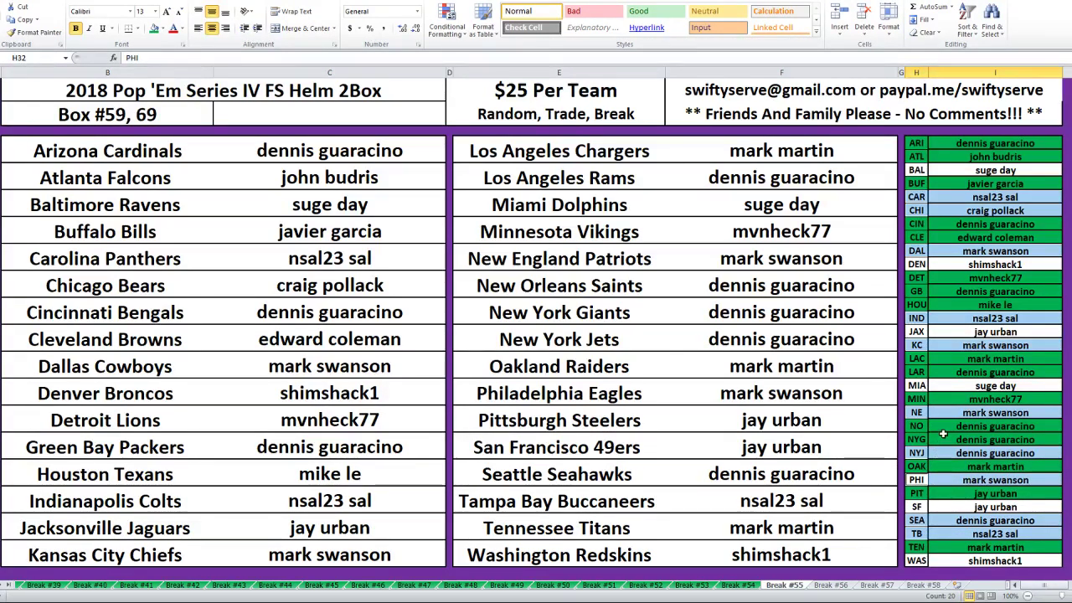
Fill the remaining light-blue JAX and SF rows green
{"action": "left_click_drag", "start_coordinate": [919, 332], "coordinate": [944, 332]}
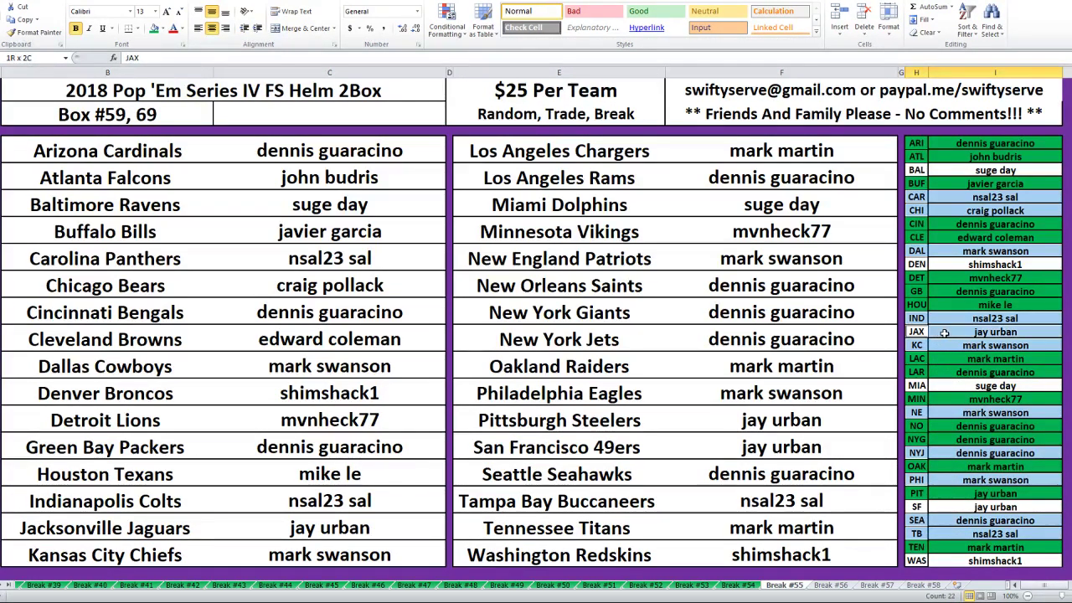
{"action": "left_click_drag", "start_coordinate": [917, 507], "coordinate": [928, 506]}
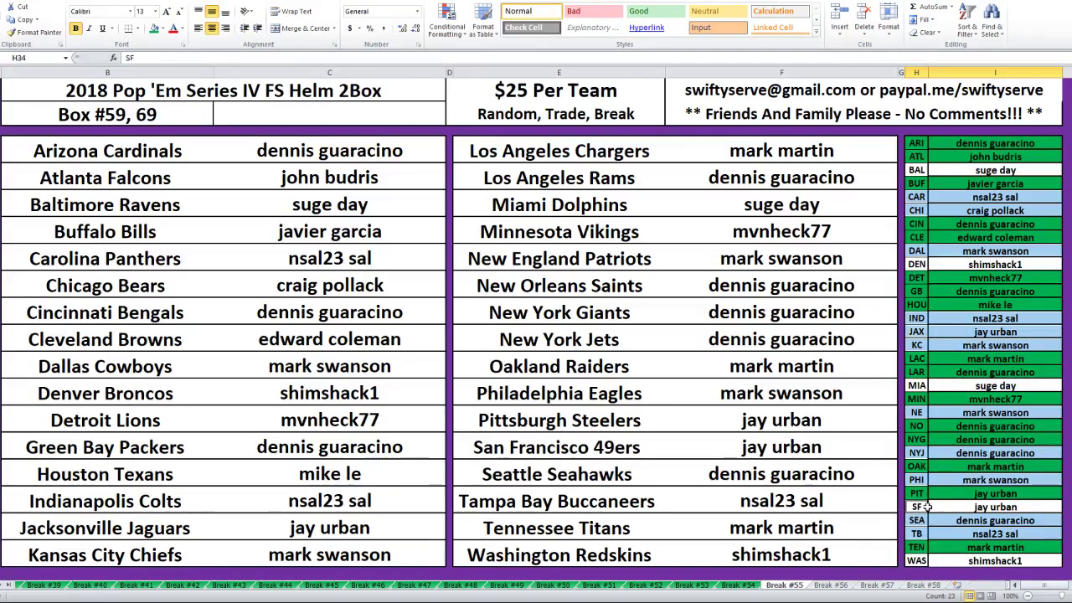
{"action": "left_click", "coordinate": [926, 507]}
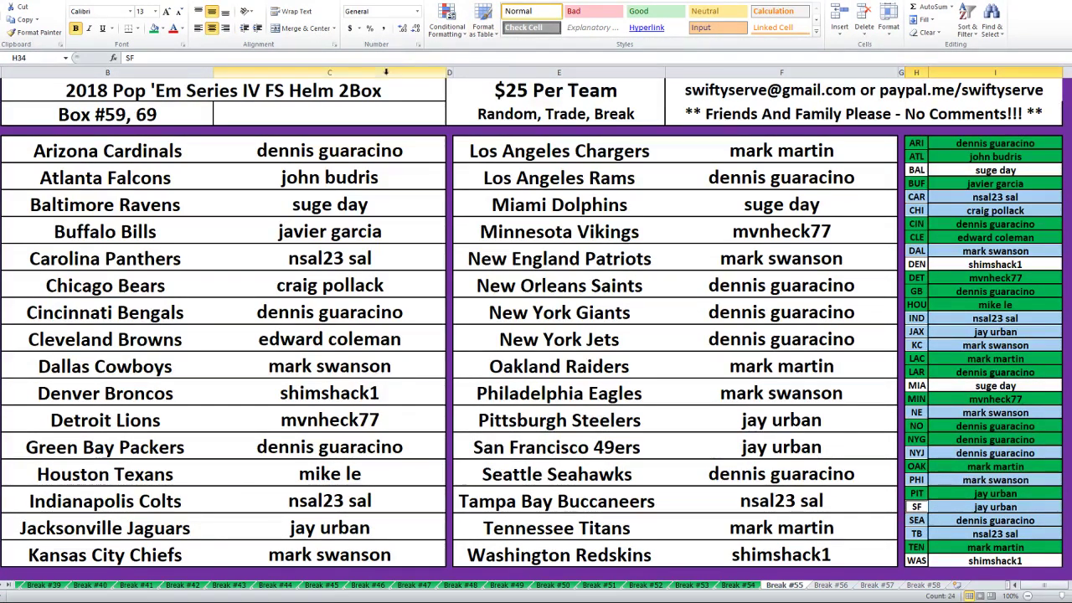
{"action": "left_click", "coordinate": [152, 29]}
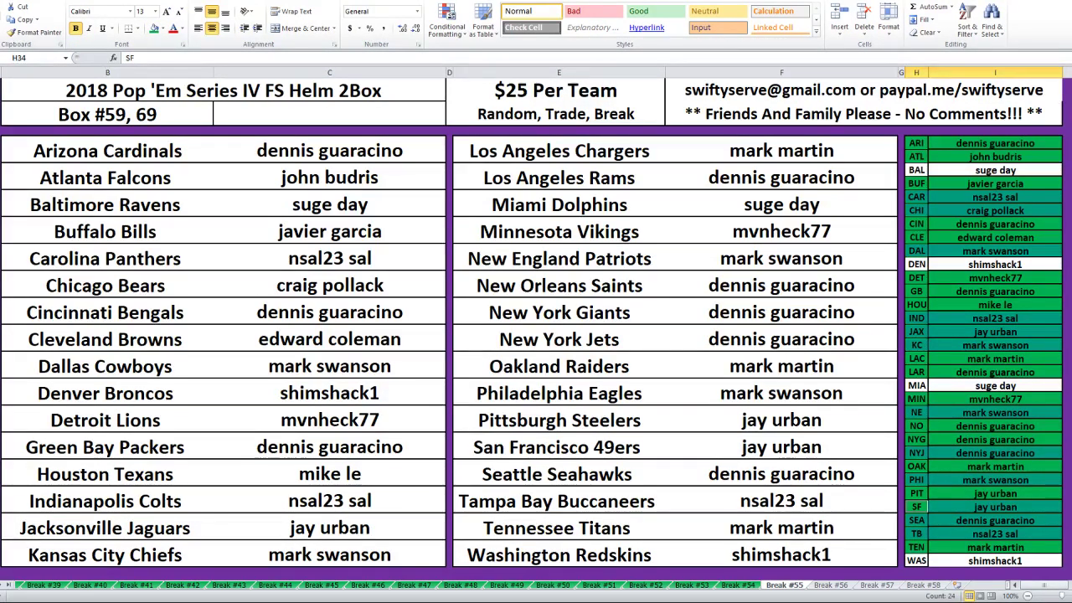
{"action": "scroll", "coordinate": [532, 328], "scroll_direction": "up", "scroll_amount": 1}
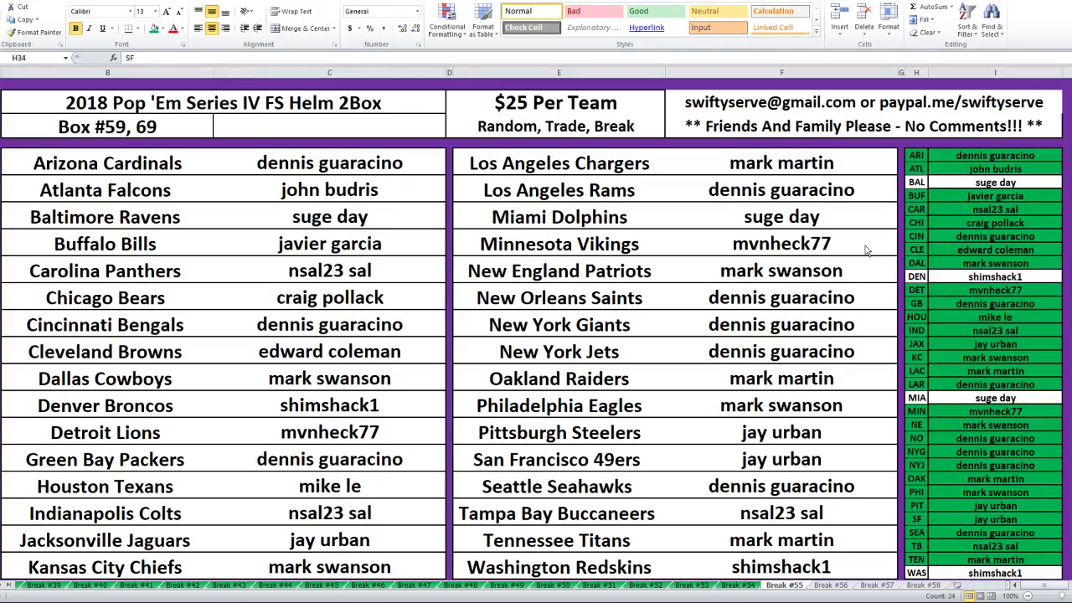
{"action": "left_click", "coordinate": [917, 181]}
Fill team rows BAL to WAS green and copy the column I buyer names
{"action": "left_click_drag", "start_coordinate": [917, 180], "coordinate": [996, 573]}
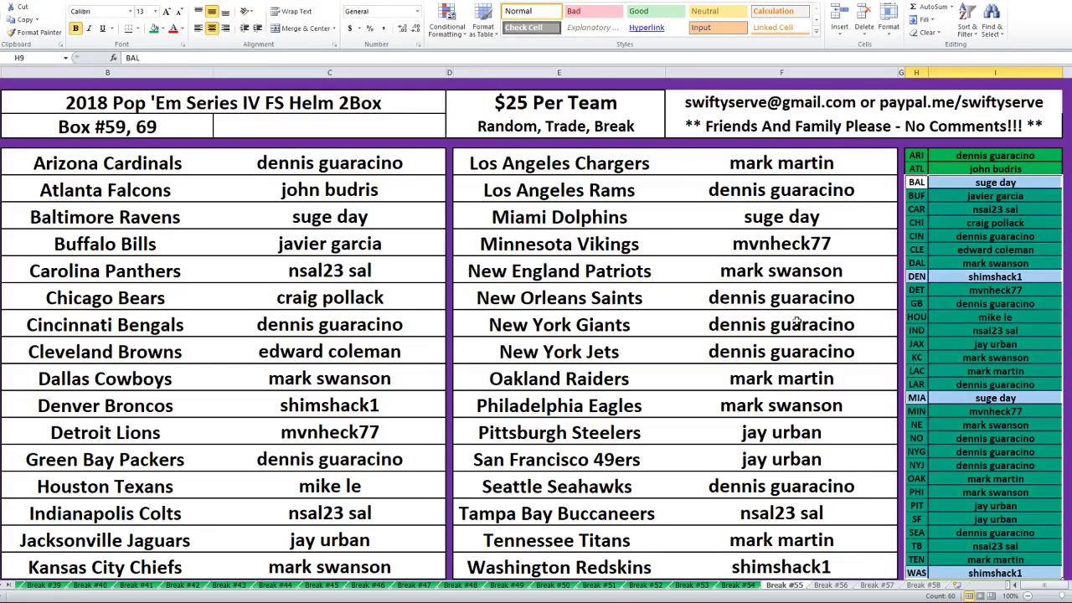
{"action": "left_click", "coordinate": [155, 30]}
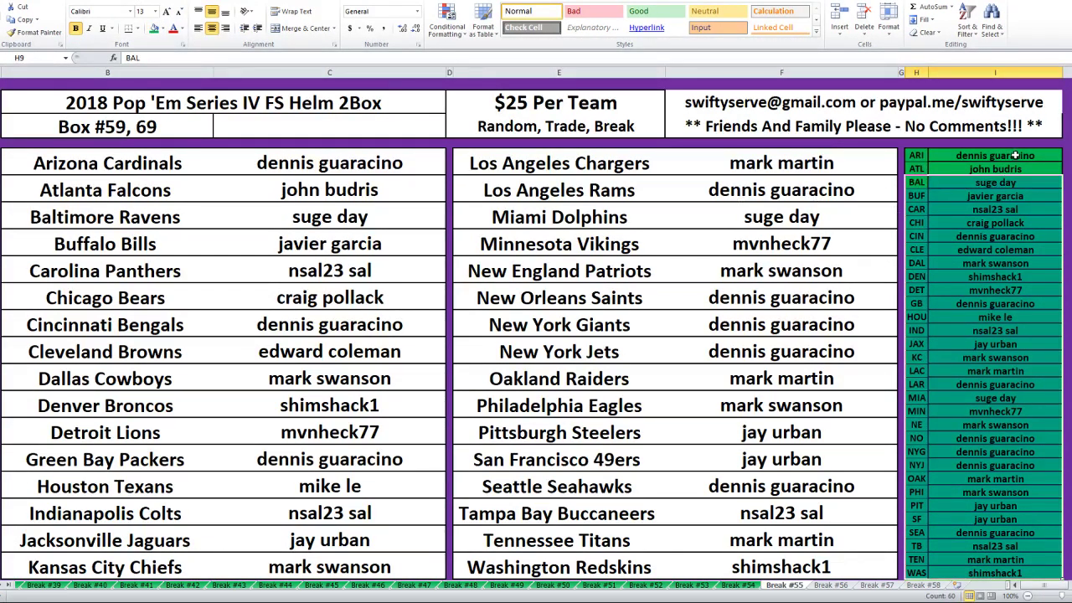
{"action": "left_click_drag", "start_coordinate": [1015, 155], "coordinate": [1036, 574]}
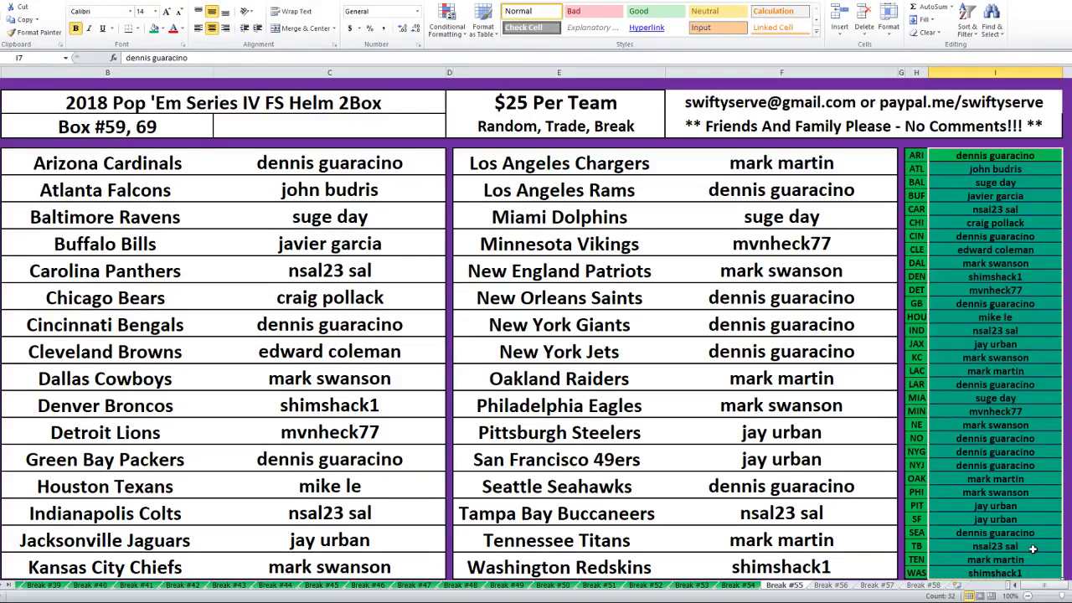
{"action": "key", "text": "ctrl+c"}
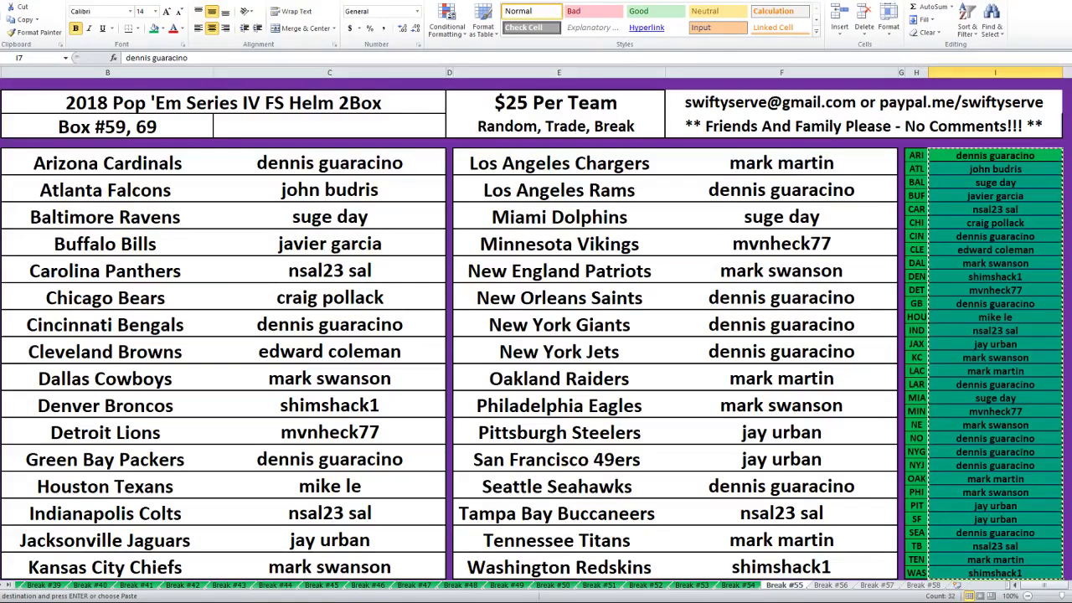
{"action": "key", "text": "alt+Tab"}
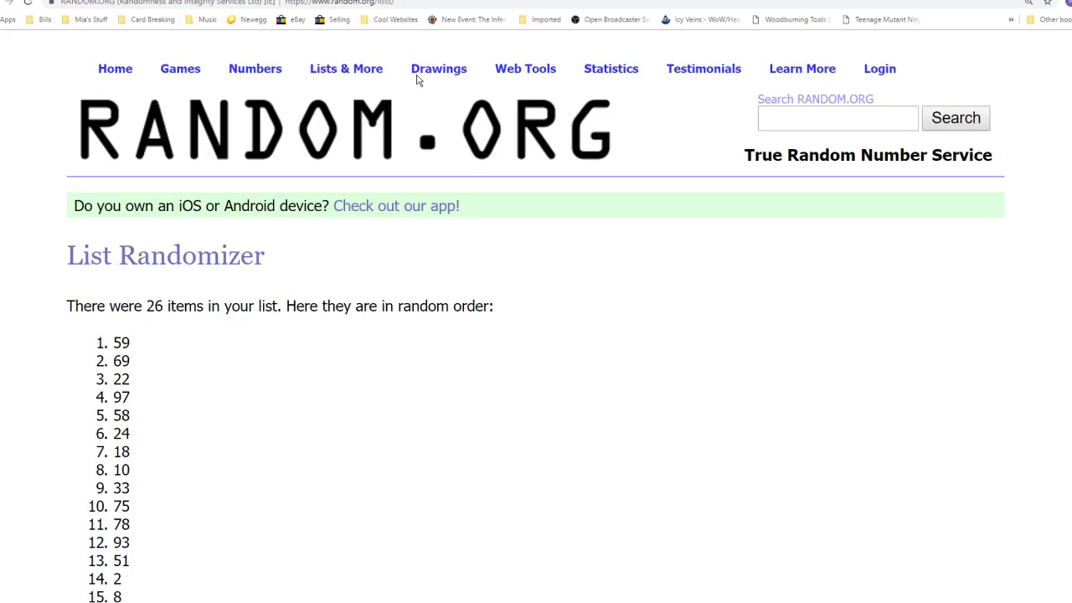
Paste the copied buyer names into the List Randomizer's items box
{"action": "mouse_move", "coordinate": [356, 67]}
{"action": "left_click", "coordinate": [381, 97]}
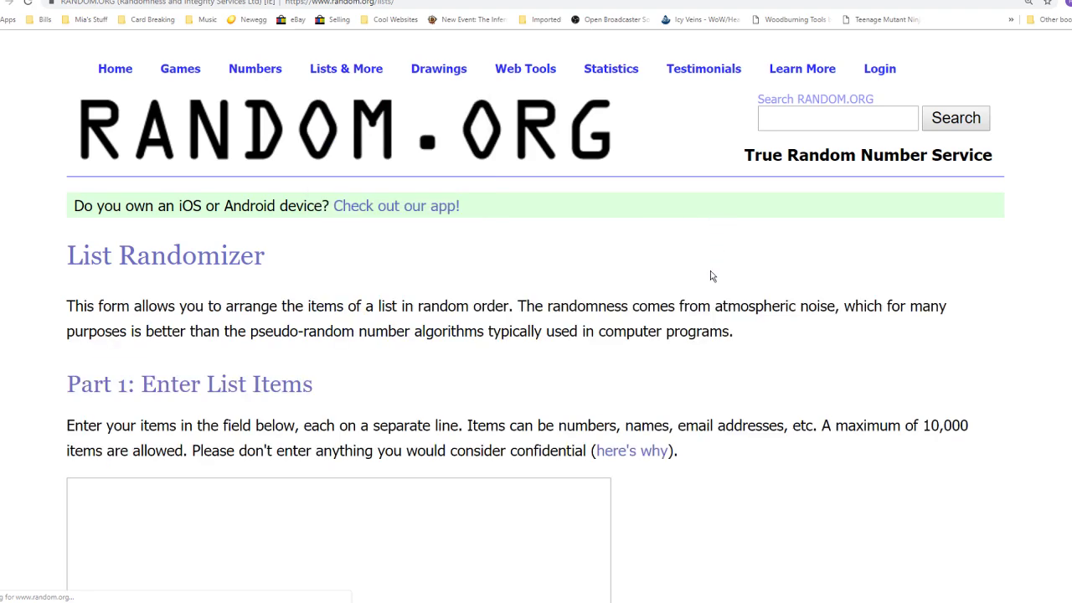
{"action": "scroll", "coordinate": [711, 273], "scroll_direction": "down", "scroll_amount": 2}
{"action": "left_click", "coordinate": [297, 359]}
{"action": "key", "text": "ctrl+v"}
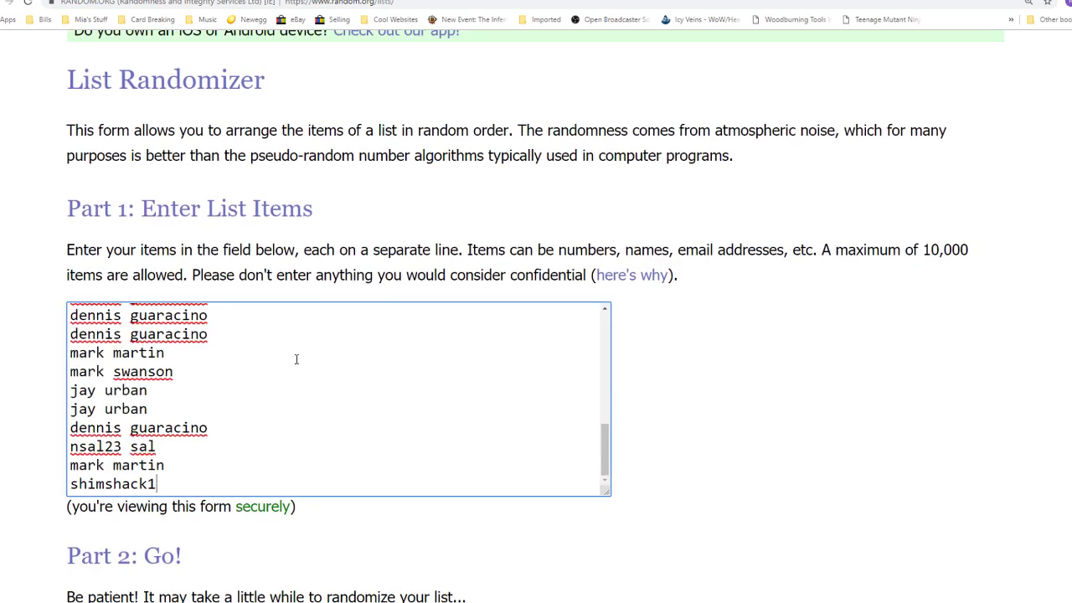
{"action": "scroll", "coordinate": [341, 387], "scroll_direction": "up", "scroll_amount": 5}
{"action": "scroll", "coordinate": [772, 211], "scroll_direction": "up", "scroll_amount": 2}
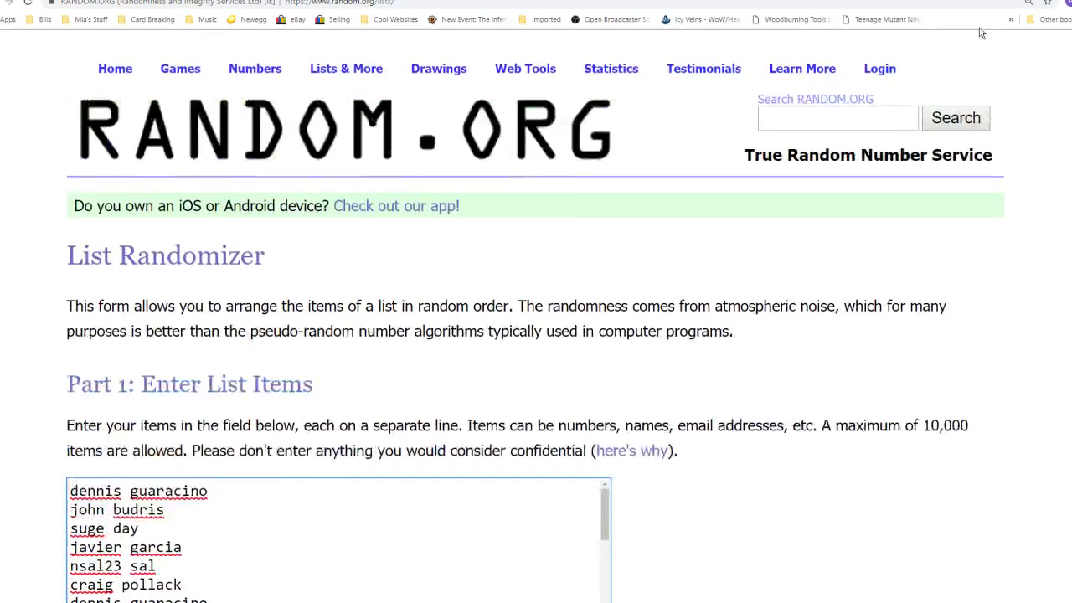
Position the browser beside Excel's team list to compare, then maximize it again
{"action": "left_click", "coordinate": [979, 28]}
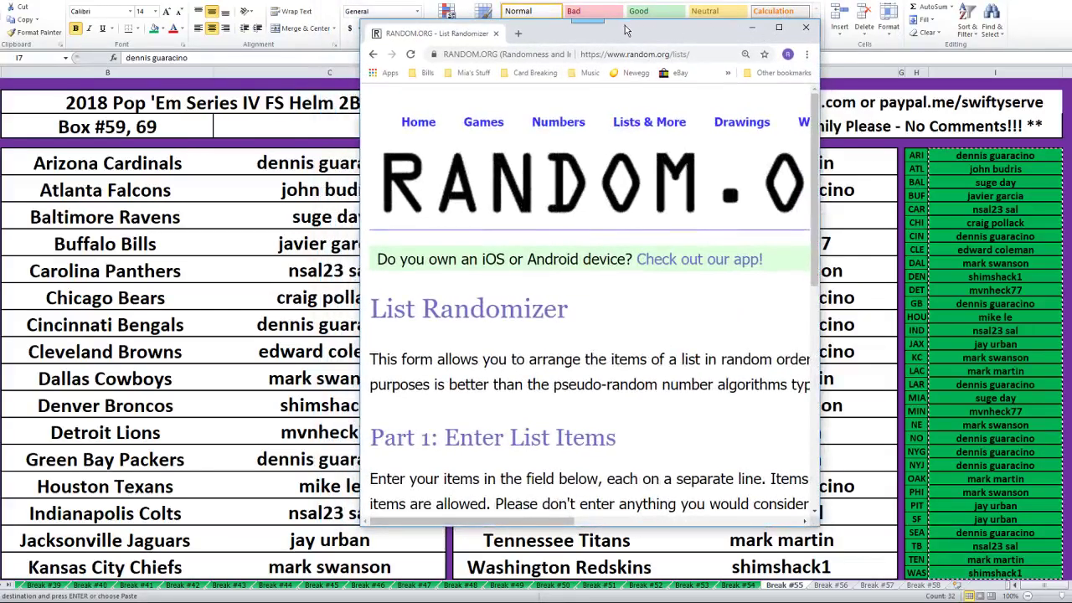
{"action": "left_click_drag", "start_coordinate": [624, 30], "coordinate": [718, 0]}
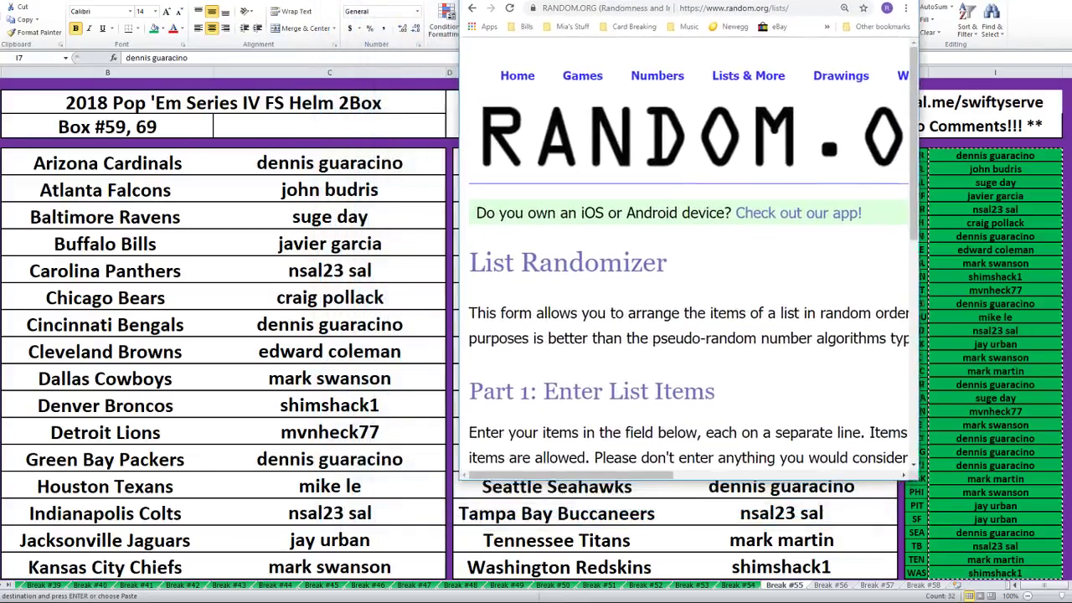
{"action": "left_click_drag", "start_coordinate": [915, 109], "coordinate": [912, 244]}
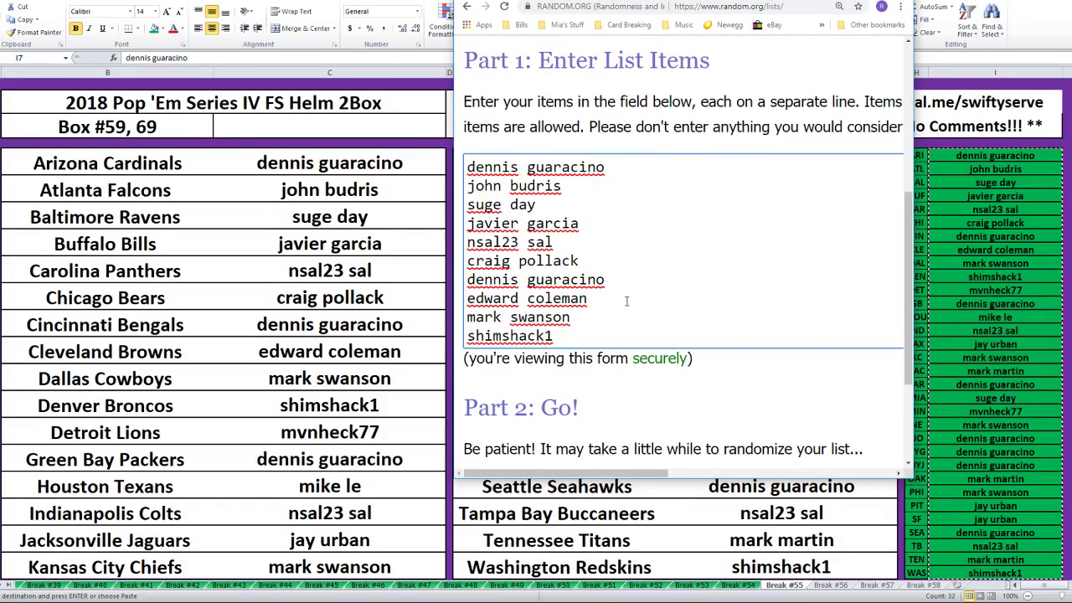
{"action": "scroll", "coordinate": [624, 302], "scroll_direction": "down", "scroll_amount": 3}
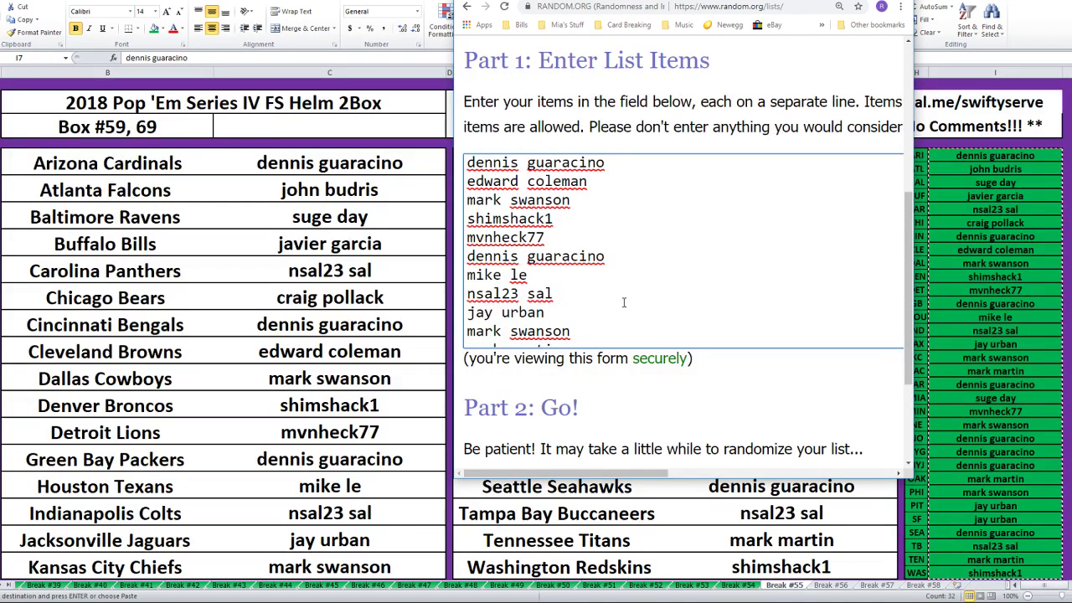
{"action": "scroll", "coordinate": [624, 302], "scroll_direction": "down", "scroll_amount": 5}
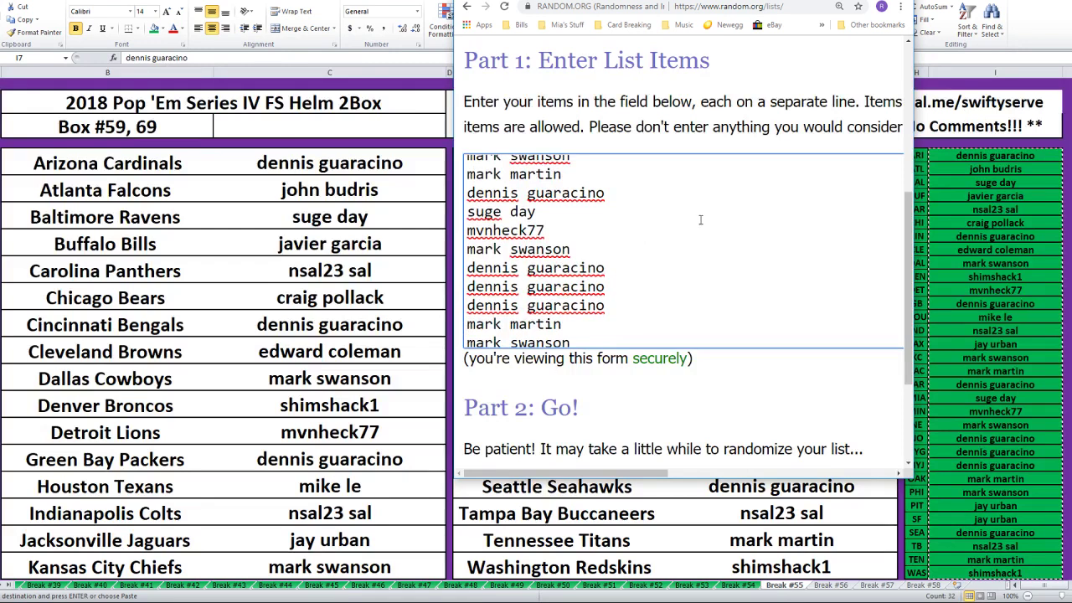
{"action": "left_click_drag", "start_coordinate": [683, 0], "coordinate": [444, 9]}
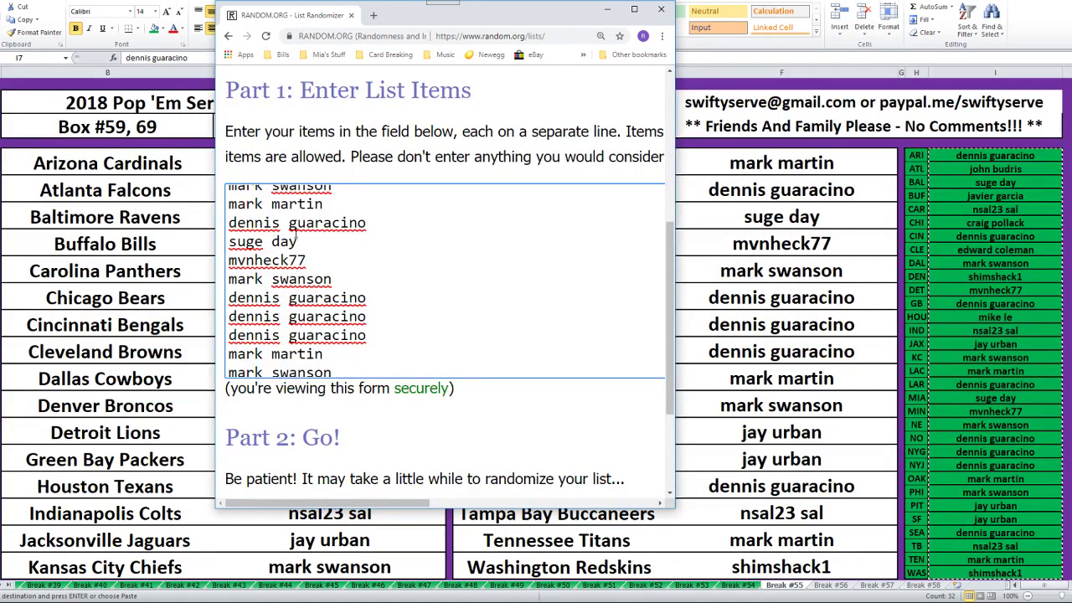
{"action": "scroll", "coordinate": [319, 282], "scroll_direction": "down", "scroll_amount": 1}
{"action": "scroll", "coordinate": [319, 282], "scroll_direction": "down", "scroll_amount": 1}
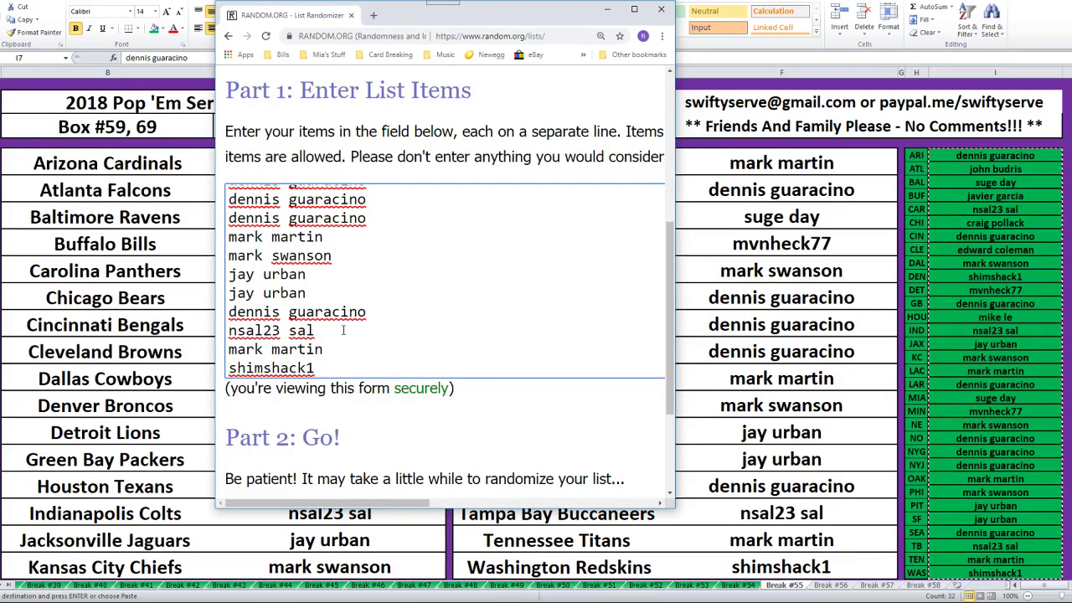
{"action": "scroll", "coordinate": [343, 329], "scroll_direction": "down", "scroll_amount": 1}
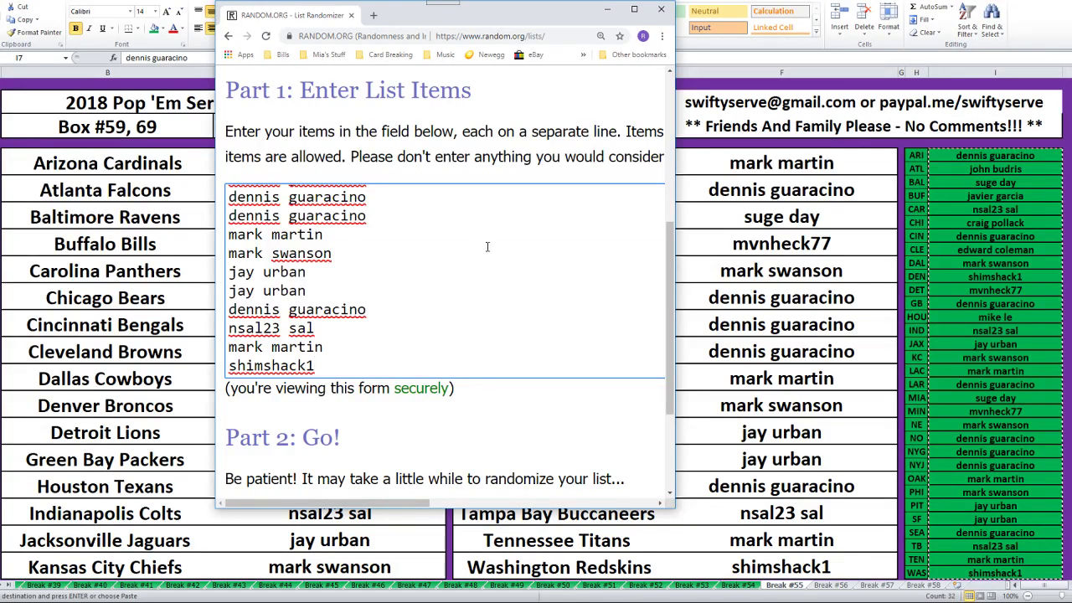
{"action": "left_click", "coordinate": [634, 12]}
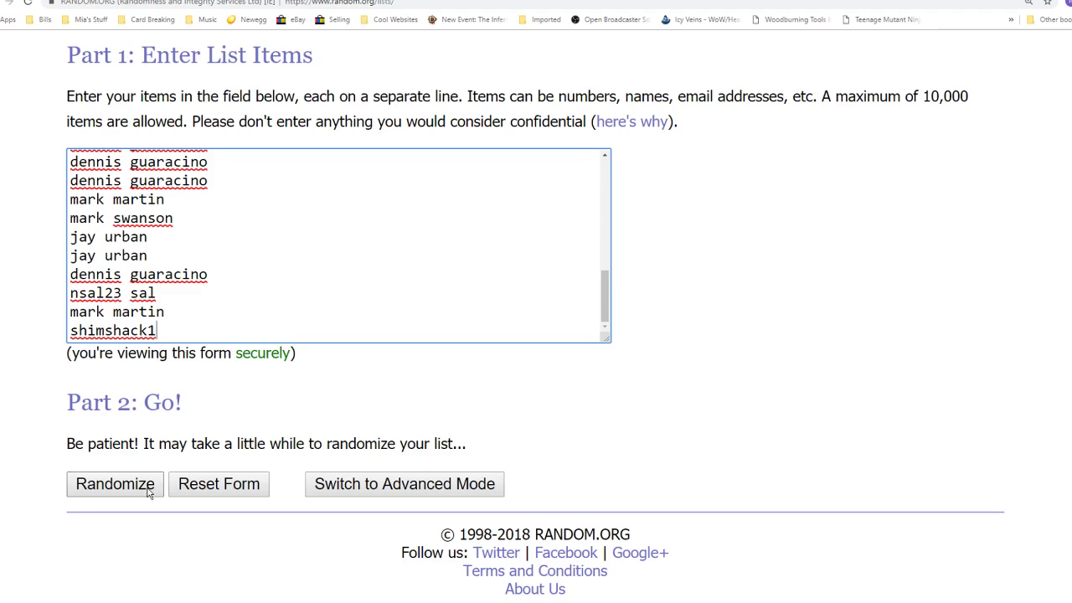
Randomize the buyer list five times, checking the timestamp and randomization count
{"action": "left_click", "coordinate": [149, 492]}
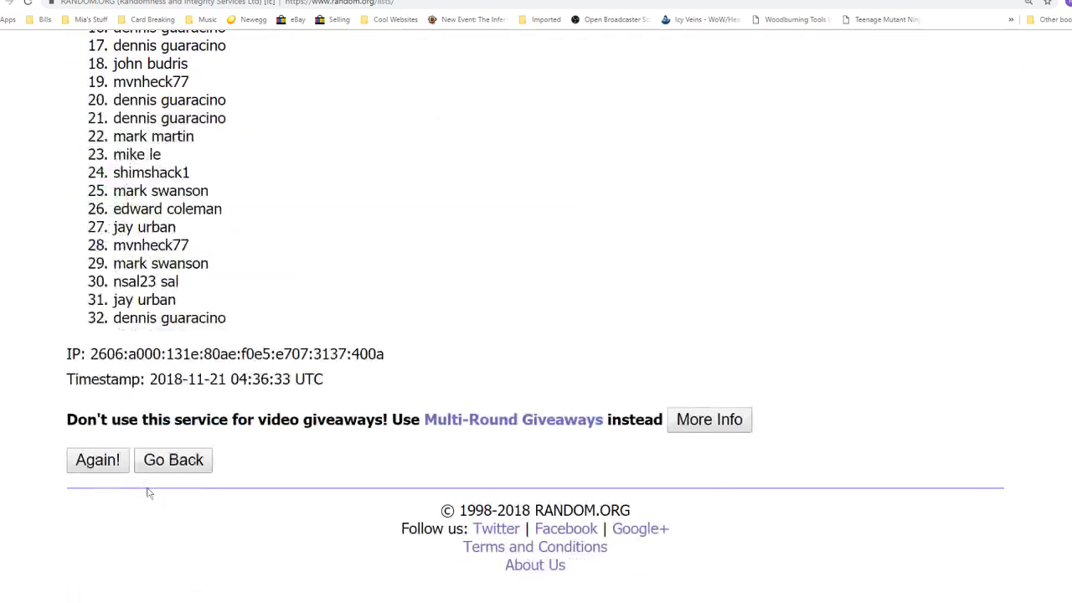
{"action": "left_click", "coordinate": [98, 460]}
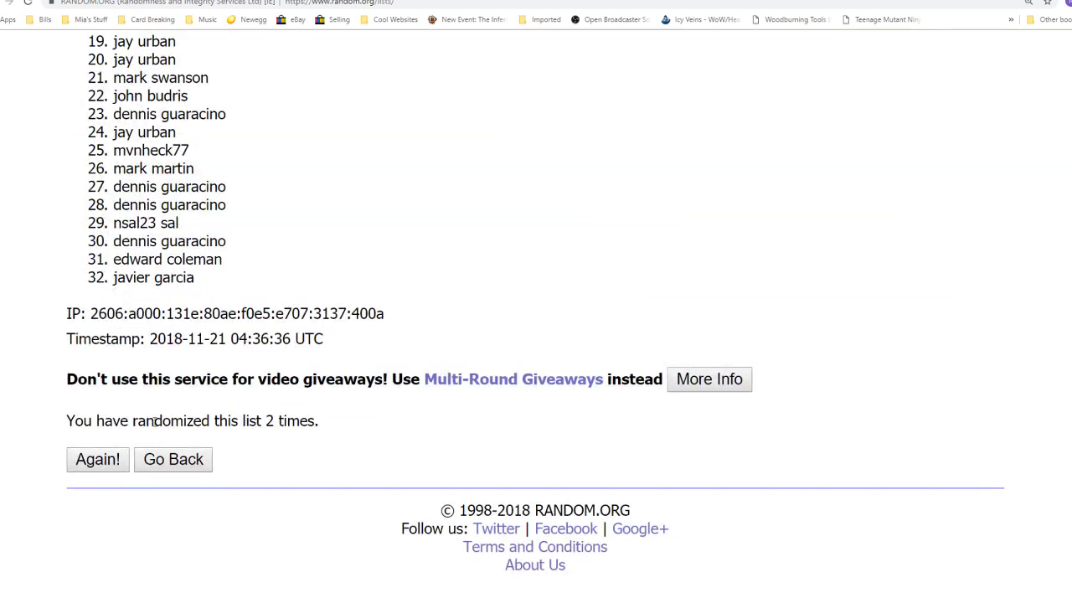
{"action": "left_click_drag", "start_coordinate": [239, 339], "coordinate": [312, 338]}
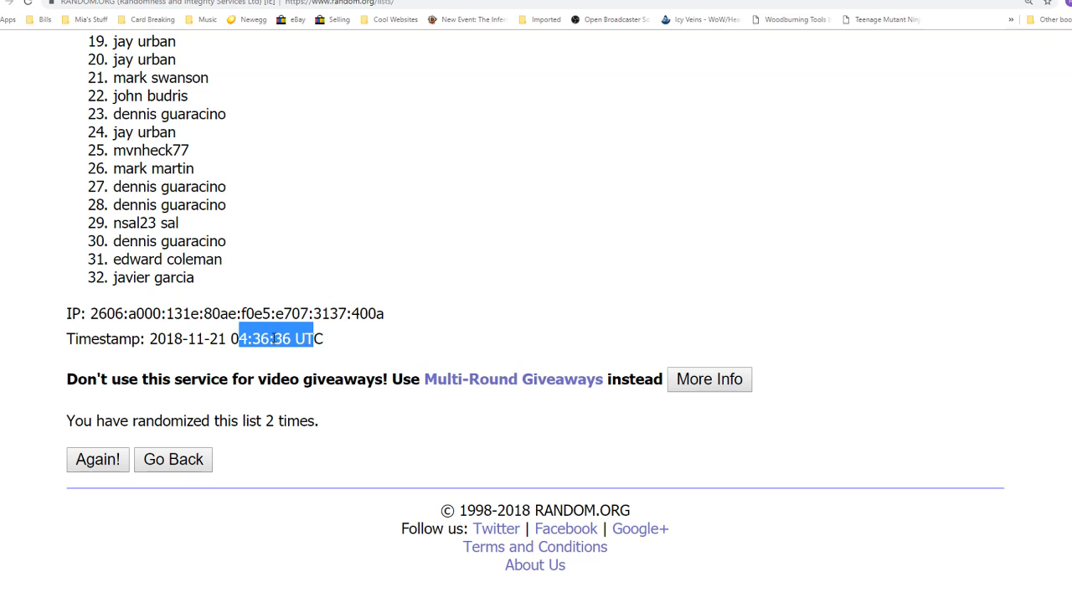
{"action": "left_click_drag", "start_coordinate": [240, 423], "coordinate": [300, 425]}
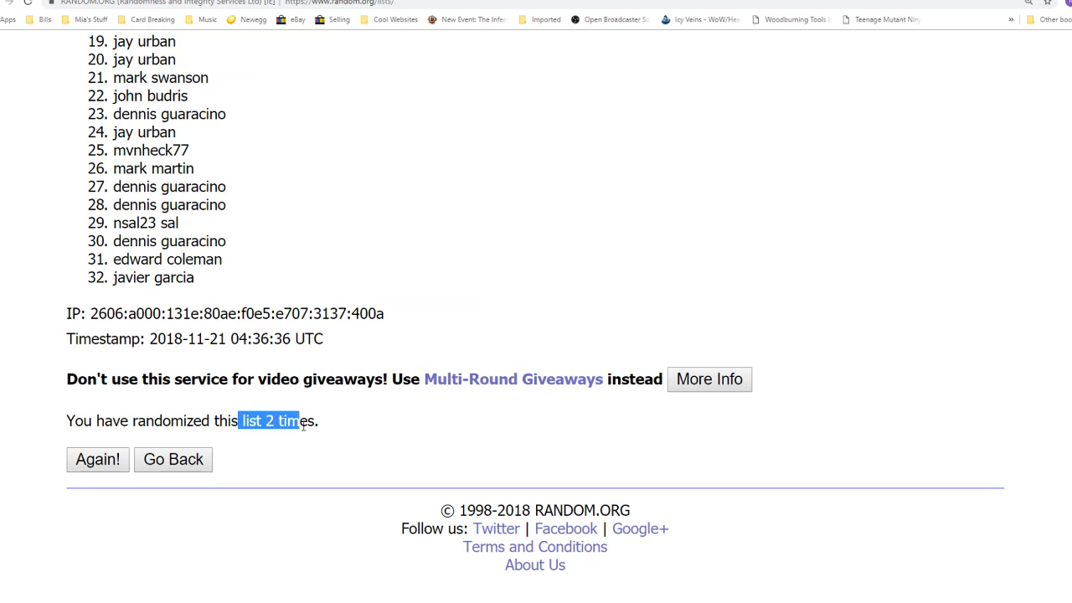
{"action": "left_click", "coordinate": [102, 463]}
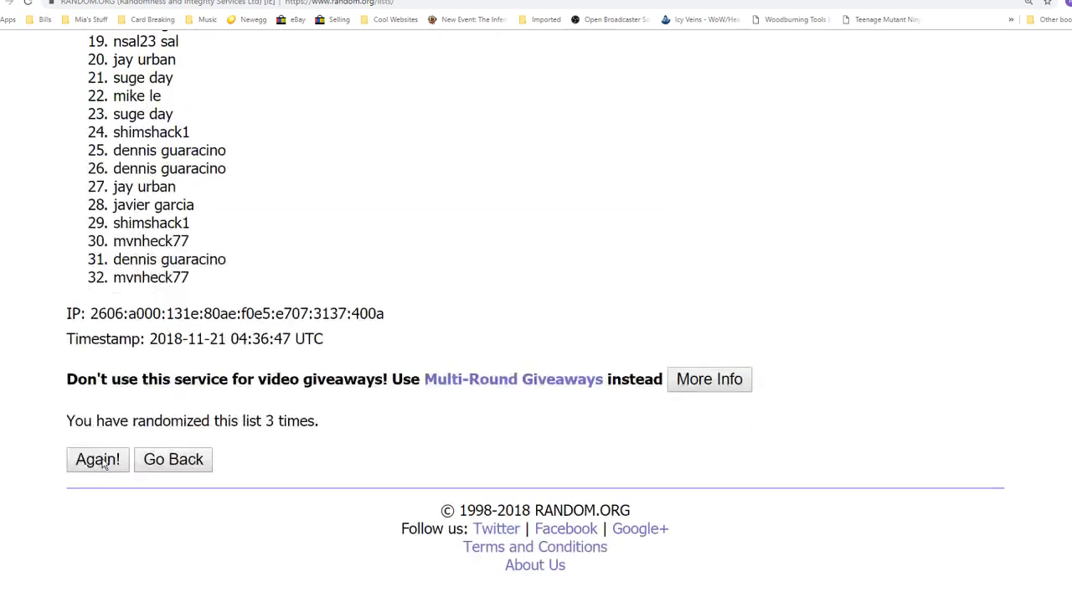
{"action": "left_click", "coordinate": [102, 464]}
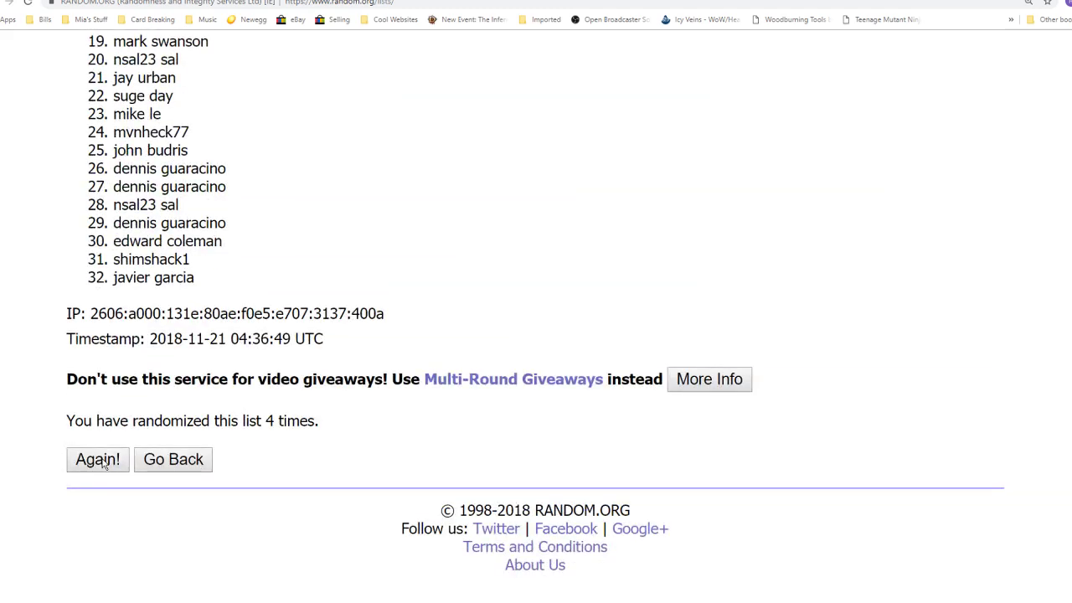
{"action": "left_click", "coordinate": [102, 463]}
{"action": "left_click_drag", "start_coordinate": [216, 421], "coordinate": [434, 429]}
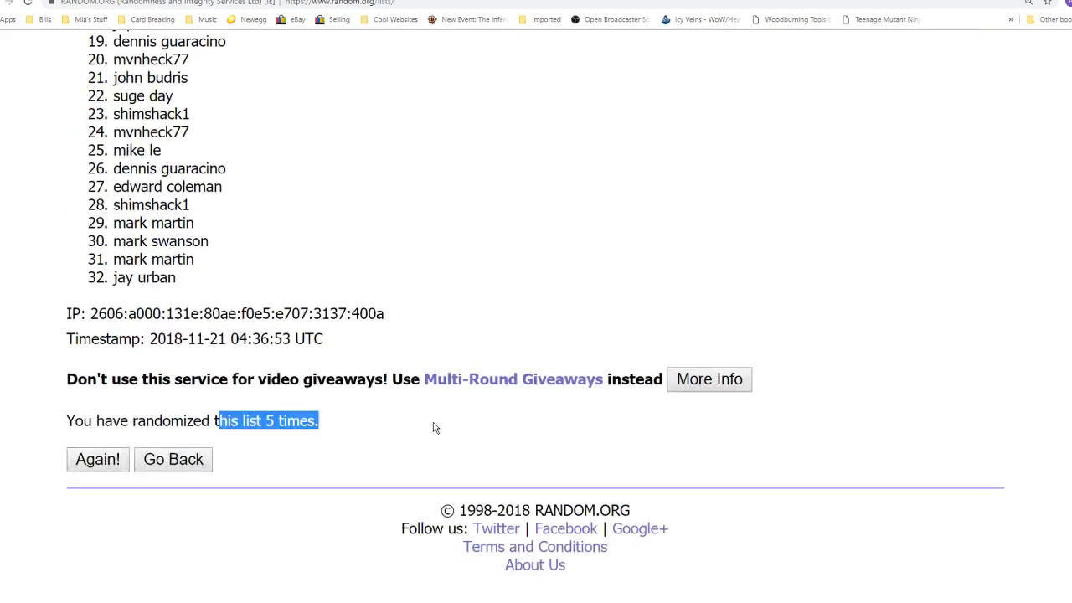
Copy the randomized list and bring up paste options at cell I7 in Excel
{"action": "scroll", "coordinate": [422, 450], "scroll_direction": "up", "scroll_amount": 8}
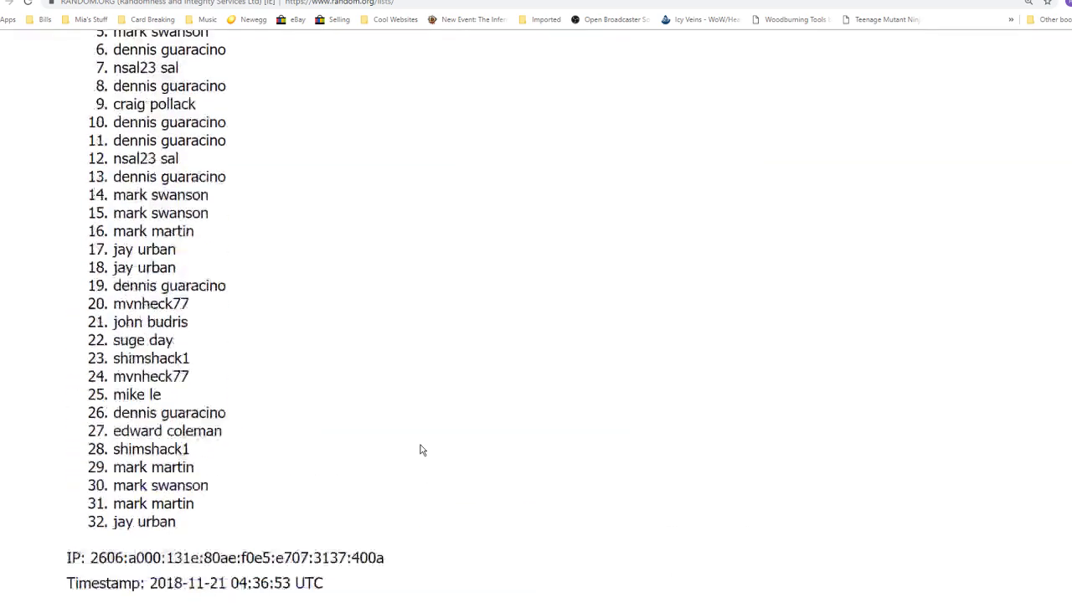
{"action": "left_click_drag", "start_coordinate": [114, 349], "coordinate": [197, 565]}
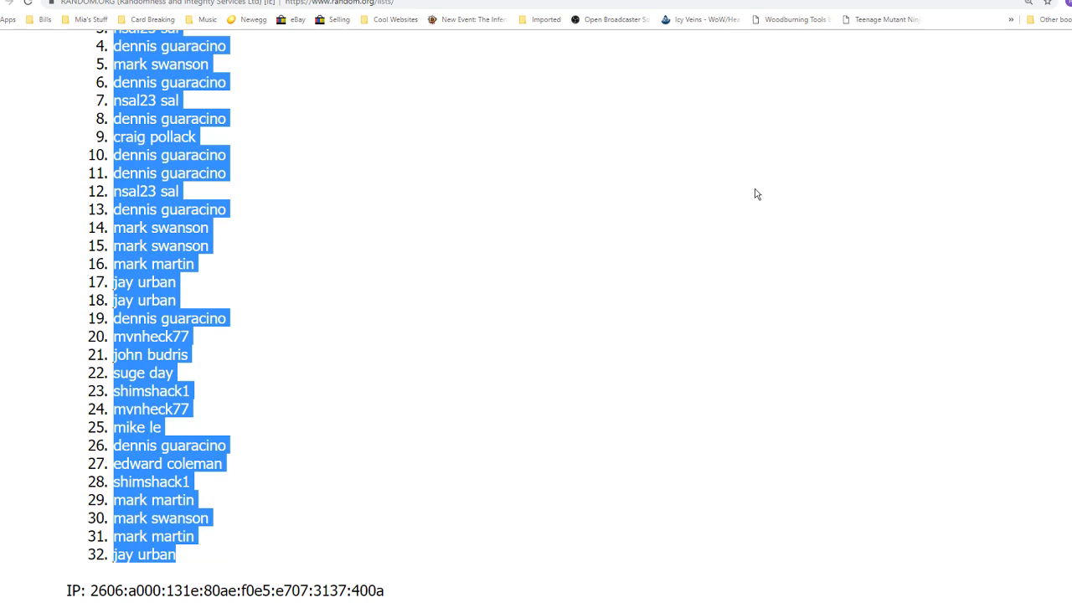
{"action": "key", "text": "alt+Tab"}
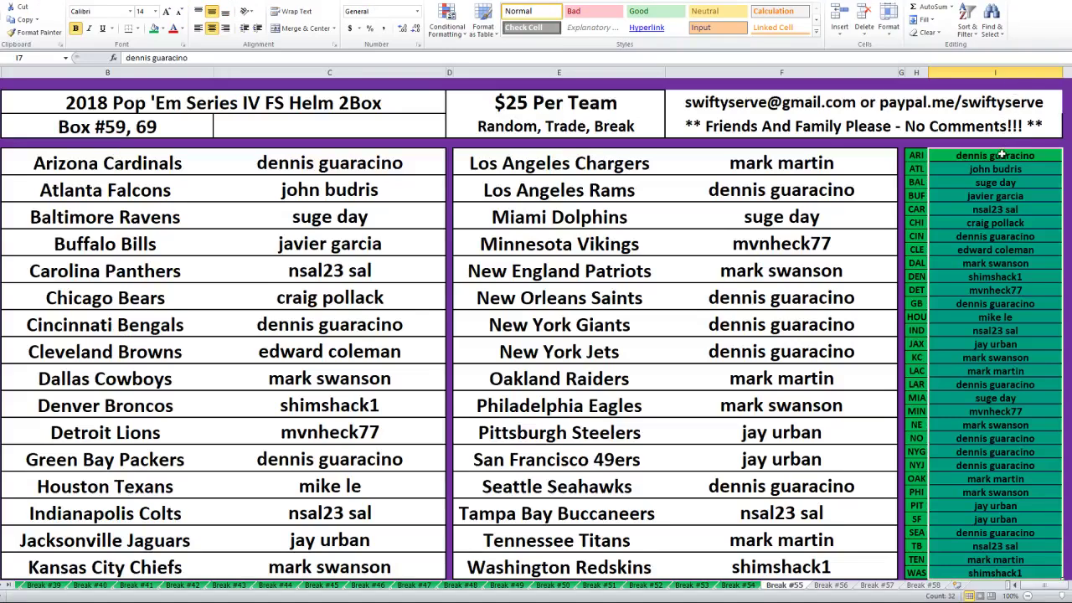
{"action": "left_click", "coordinate": [1005, 158]}
{"action": "right_click", "coordinate": [1008, 164]}
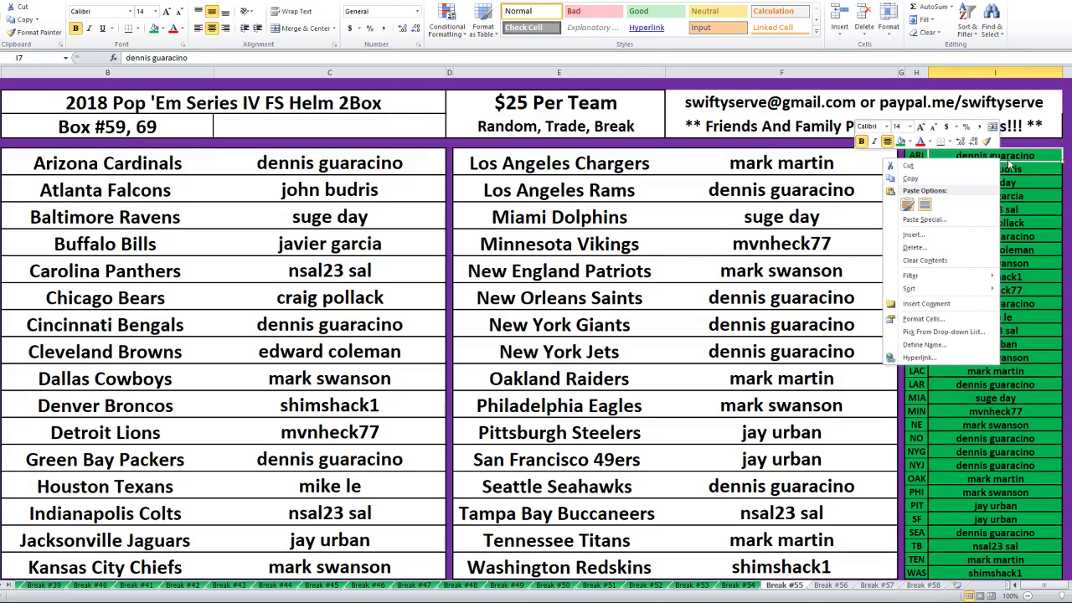
Paste the randomized list into I7 using Match Destination Formatting, then deselect
{"action": "left_click", "coordinate": [926, 204]}
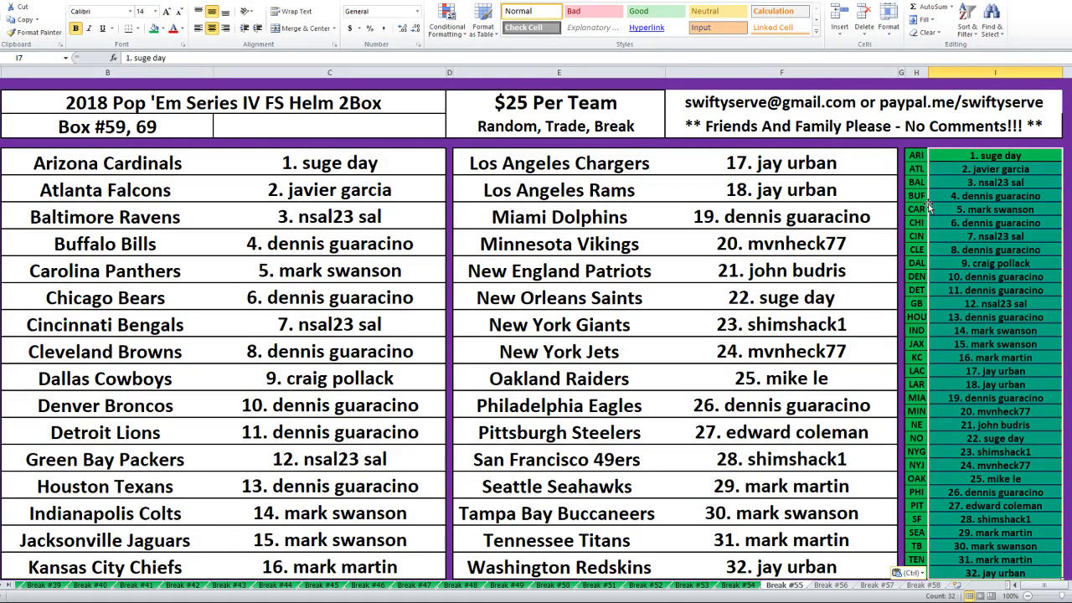
{"action": "left_click", "coordinate": [1008, 155]}
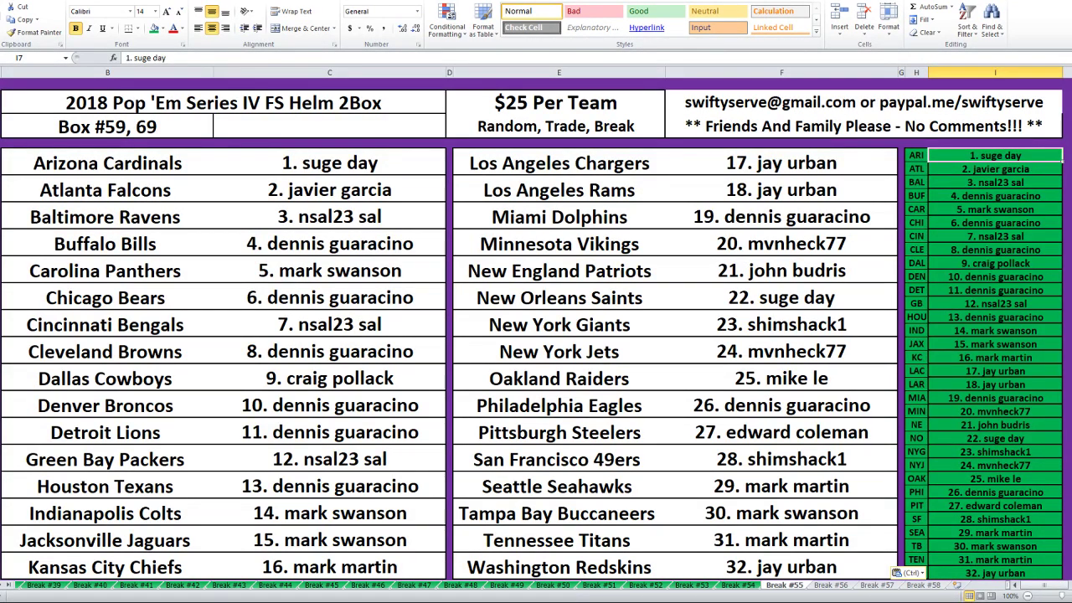
{"action": "scroll", "coordinate": [536, 335], "scroll_direction": "down", "scroll_amount": 2}
{"action": "scroll", "coordinate": [536, 335], "scroll_direction": "up", "scroll_amount": 2}
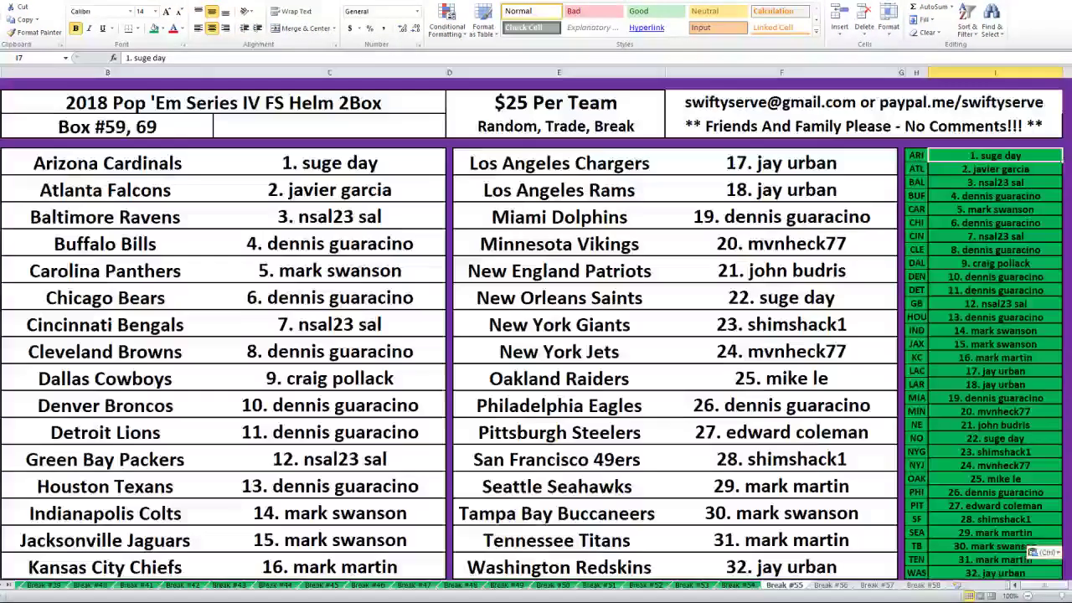
{"action": "key", "text": "alt+Tab"}
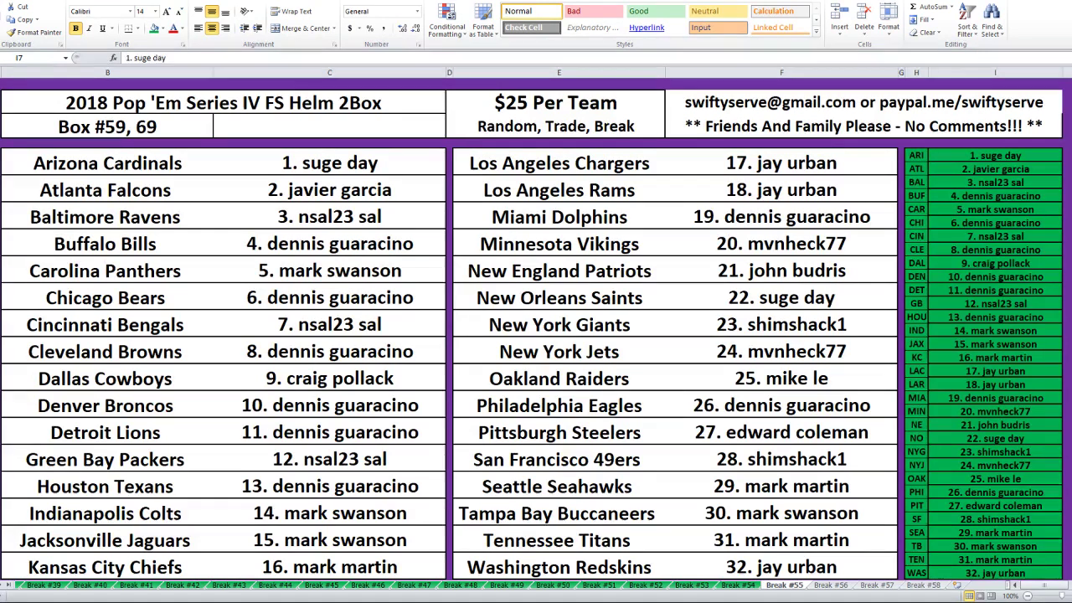
{"action": "key", "text": "ctrl+v"}
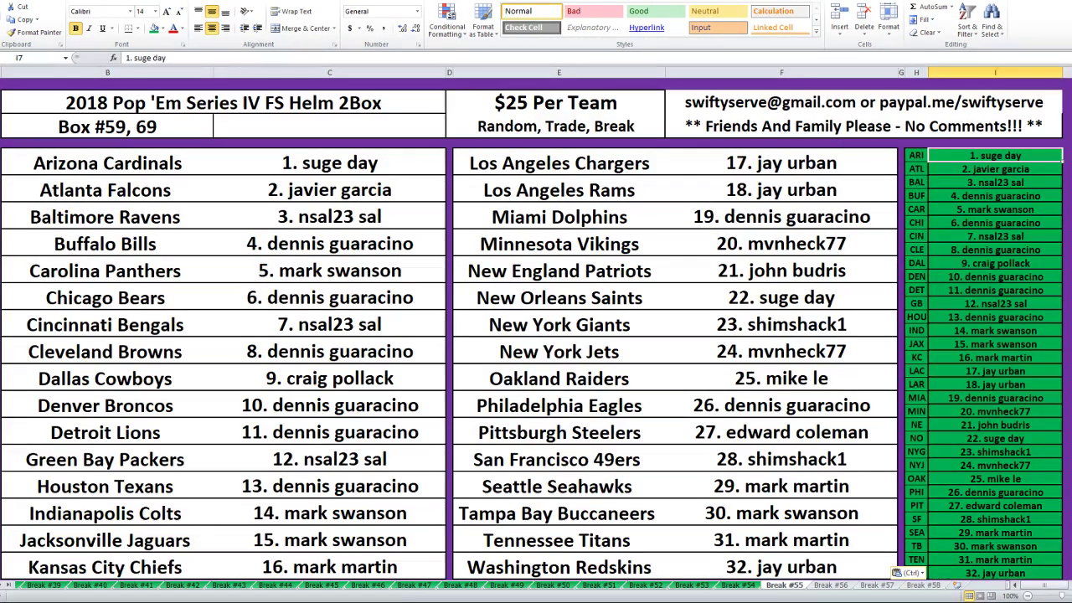
{"action": "key", "text": "alt+Tab"}
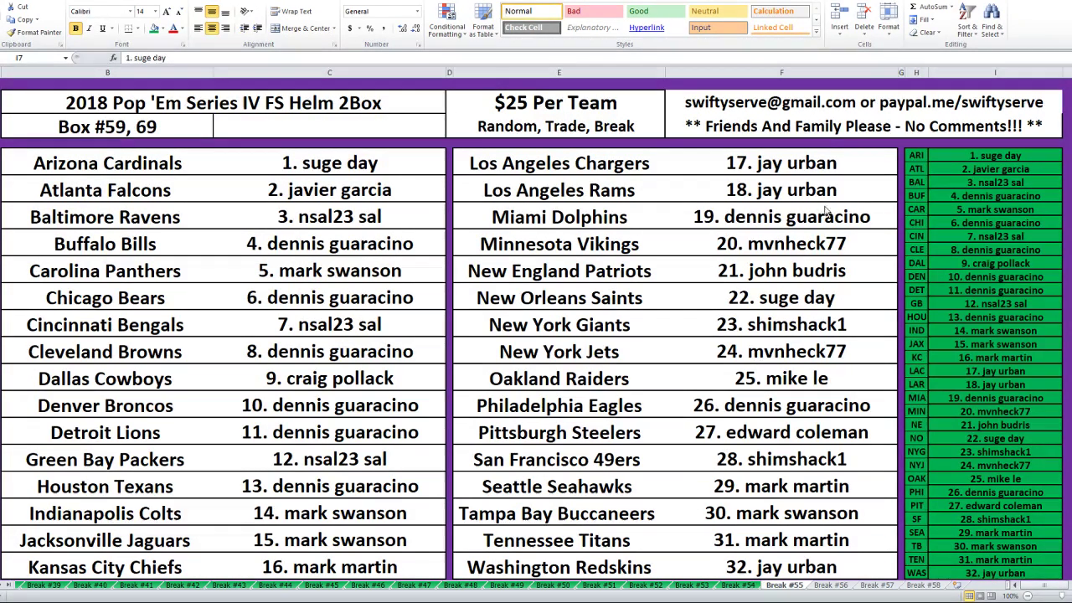
{"action": "key", "text": "alt+Tab"}
Fill the Arizona, Kansas City, Tennessee and Seattle rows green
{"action": "left_click", "coordinate": [191, 164]}
{"action": "left_click_drag", "start_coordinate": [244, 165], "coordinate": [246, 167]}
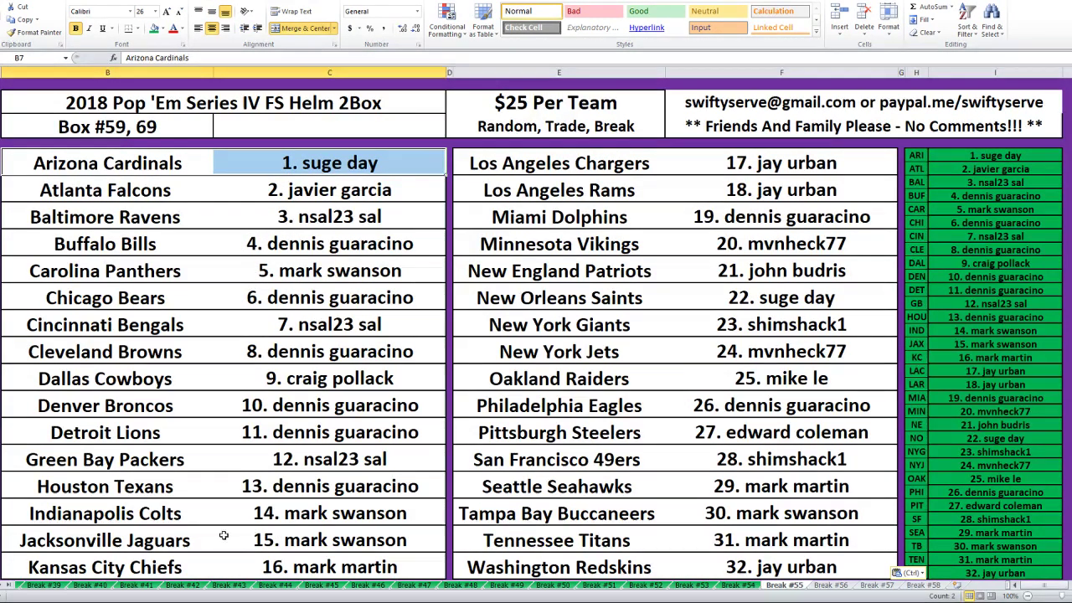
{"action": "left_click_drag", "start_coordinate": [142, 566], "coordinate": [305, 565]}
{"action": "left_click_drag", "start_coordinate": [618, 526], "coordinate": [675, 541]}
{"action": "left_click_drag", "start_coordinate": [606, 485], "coordinate": [687, 481]}
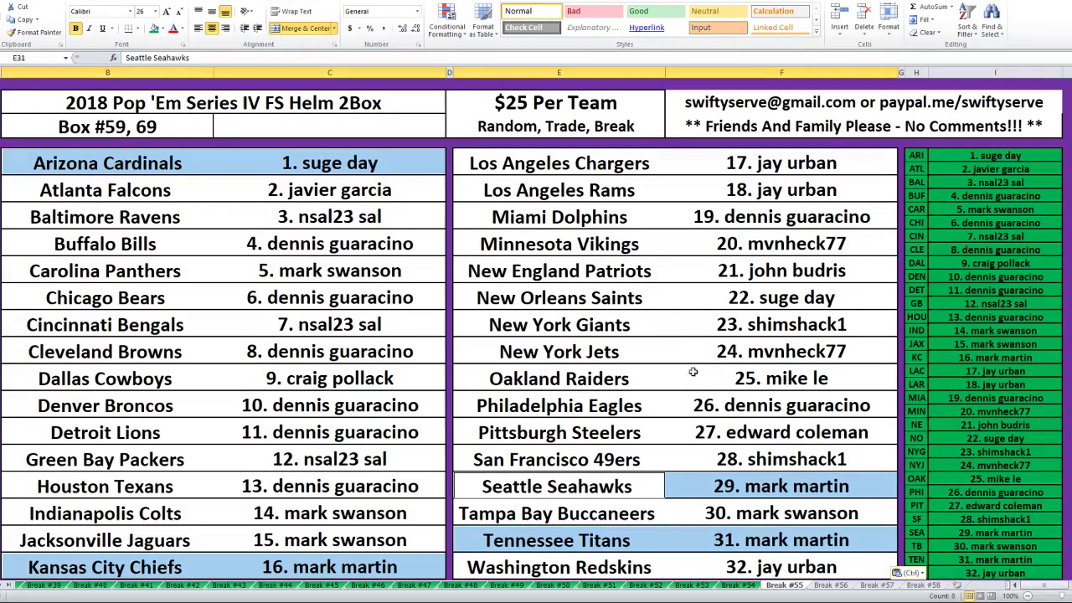
{"action": "left_click", "coordinate": [153, 28]}
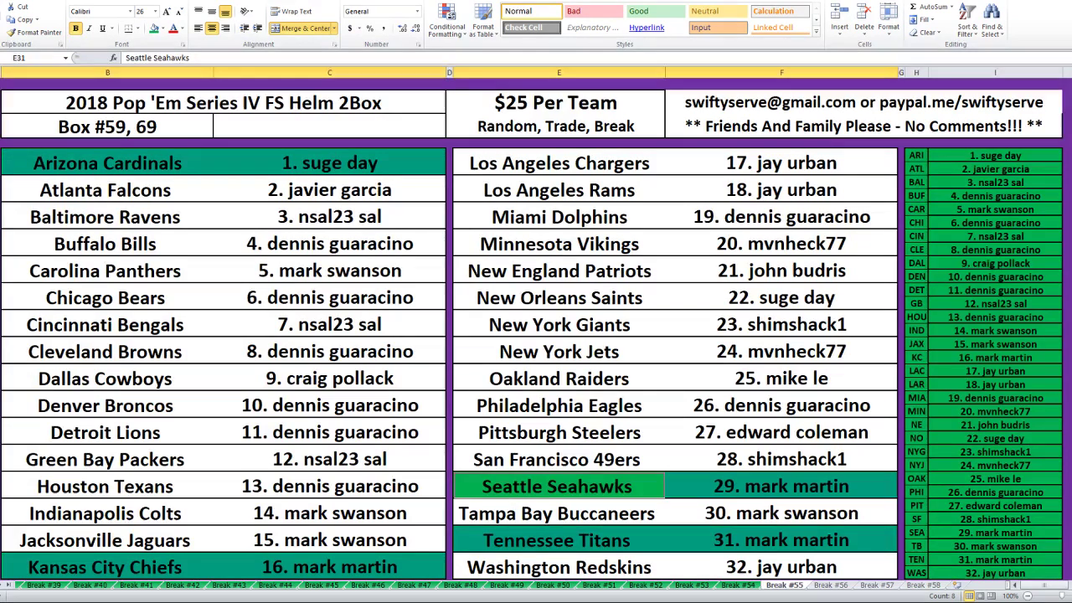
{"action": "left_click", "coordinate": [559, 486]}
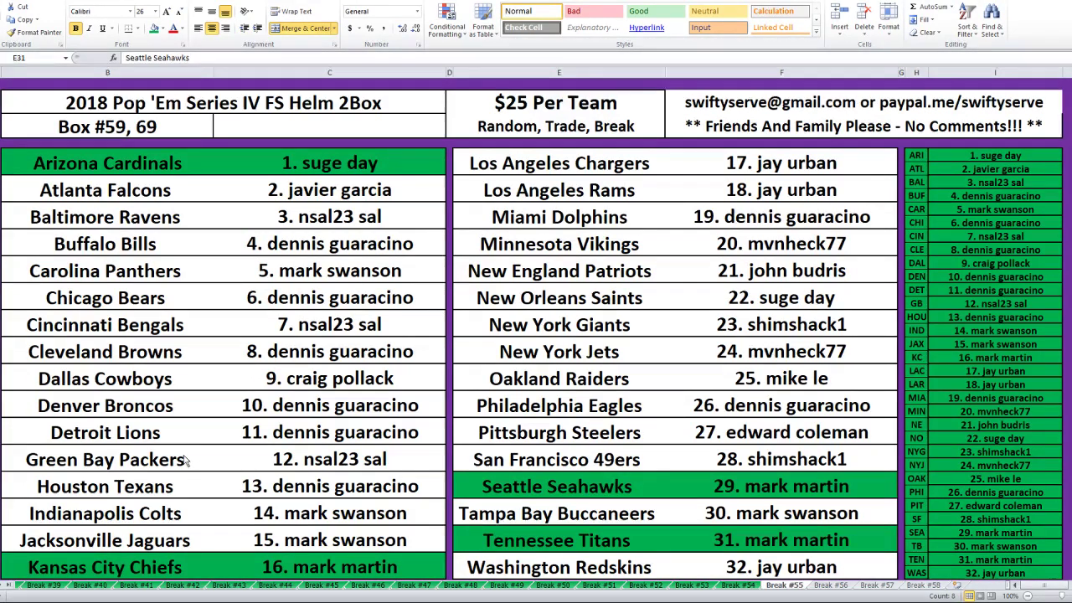
Fill the Green Bay, Baltimore, Cincinnati and Philadelphia rows green
{"action": "left_click_drag", "start_coordinate": [185, 459], "coordinate": [343, 453]}
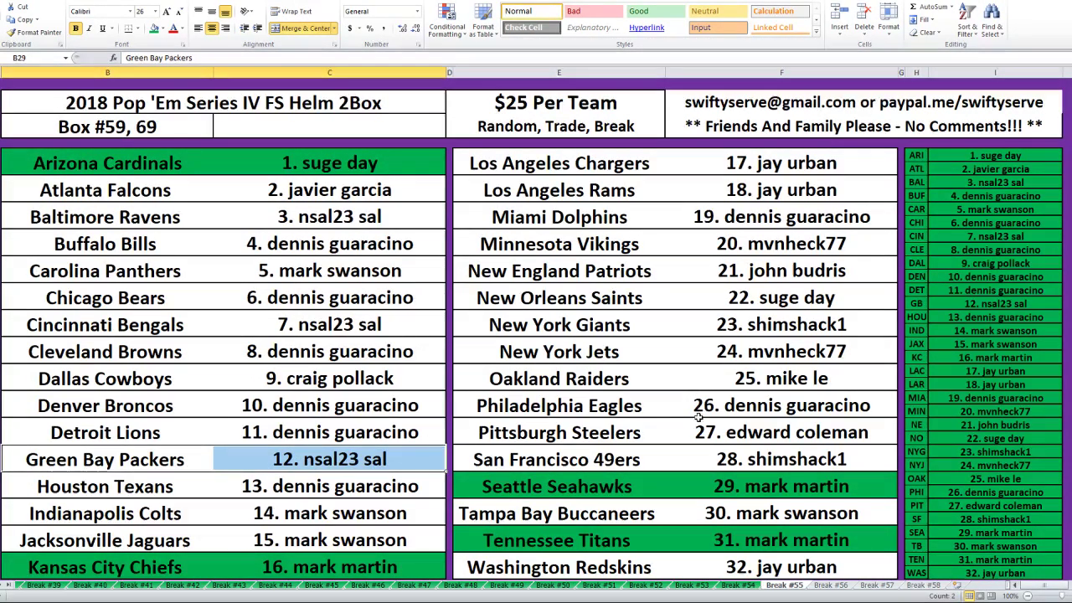
{"action": "left_click", "coordinate": [174, 216], "text": "ctrl"}
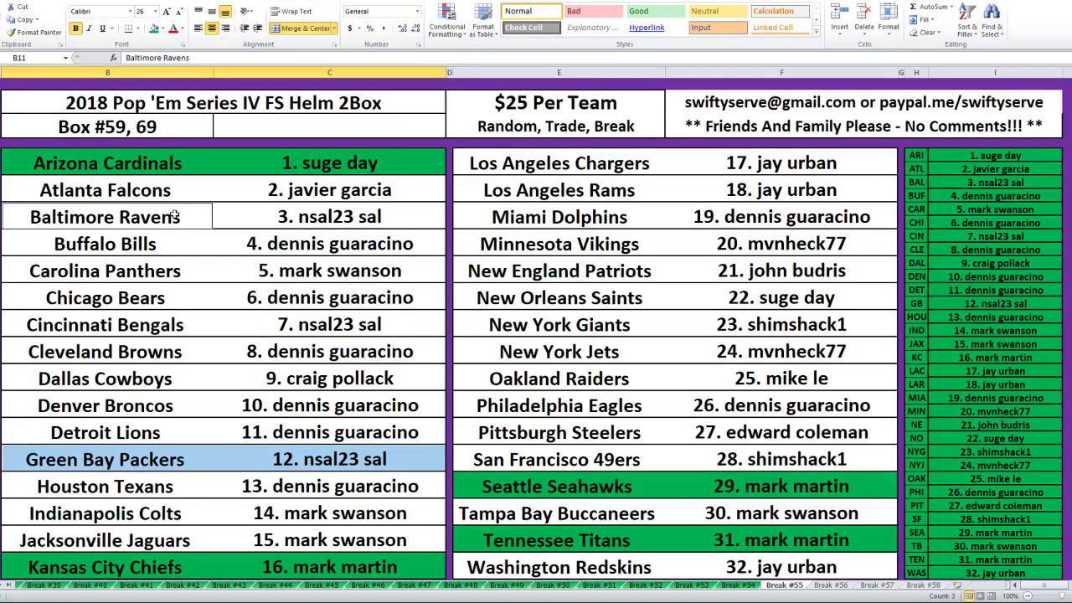
{"action": "left_click_drag", "start_coordinate": [174, 216], "coordinate": [246, 214]}
{"action": "left_click_drag", "start_coordinate": [150, 324], "coordinate": [251, 325]}
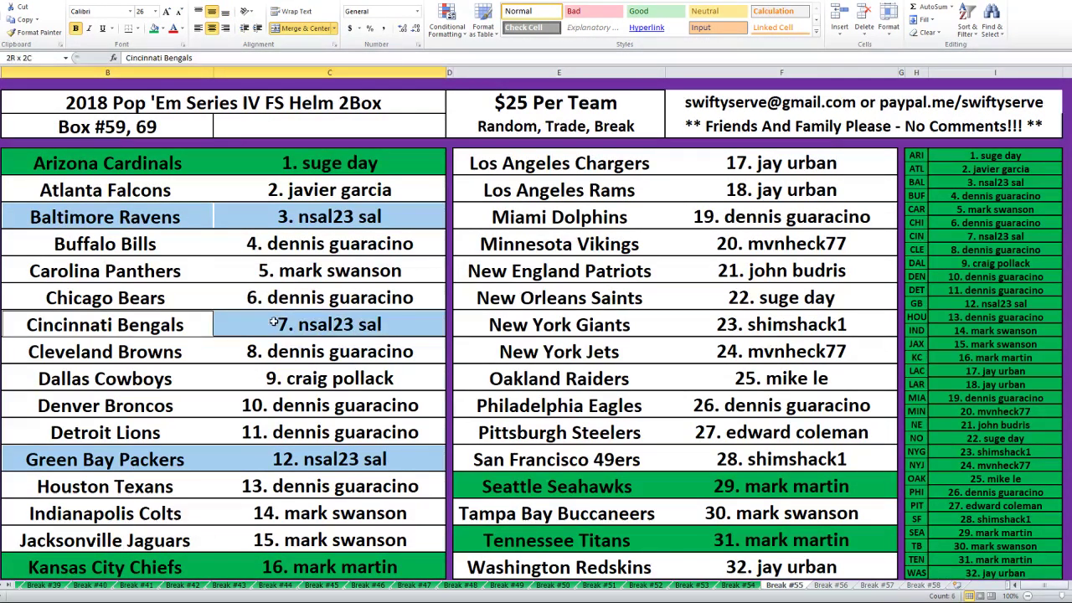
{"action": "left_click", "coordinate": [154, 28]}
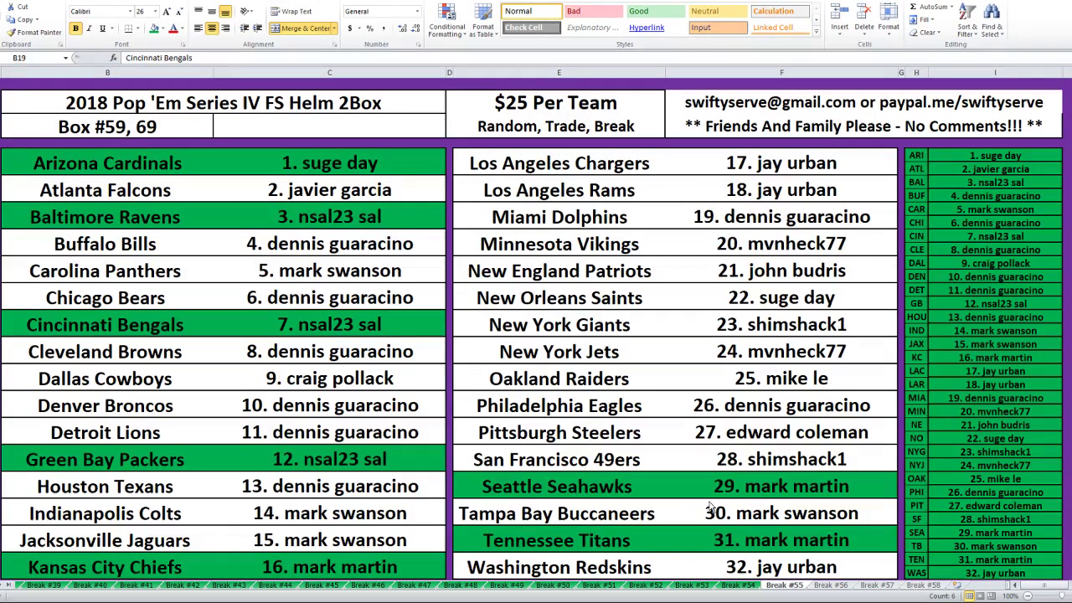
{"action": "left_click", "coordinate": [625, 415]}
{"action": "left_click", "coordinate": [686, 408], "text": "shift"}
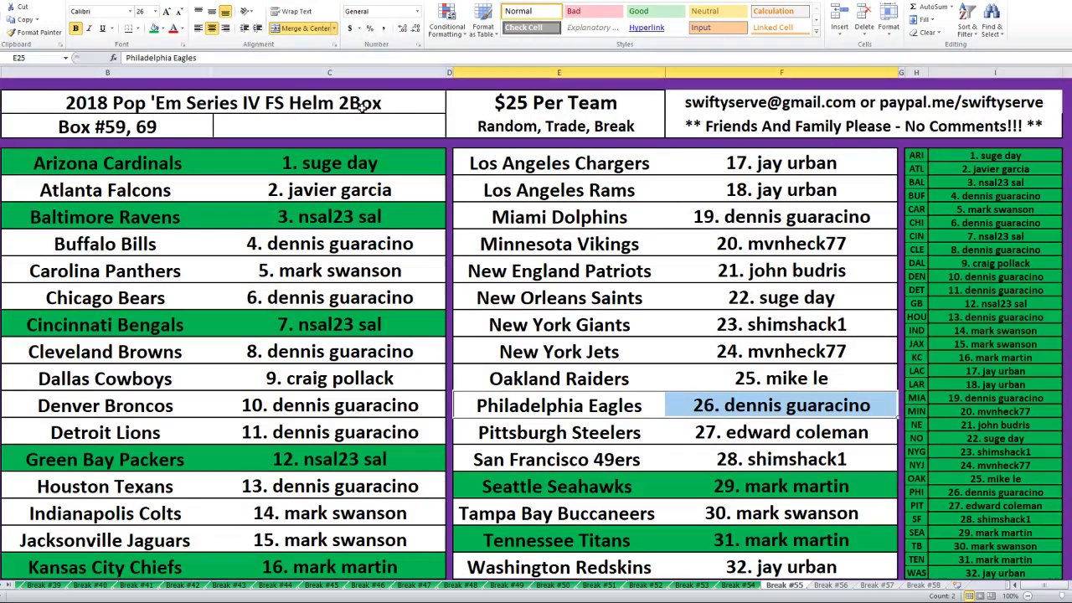
{"action": "left_click", "coordinate": [155, 27]}
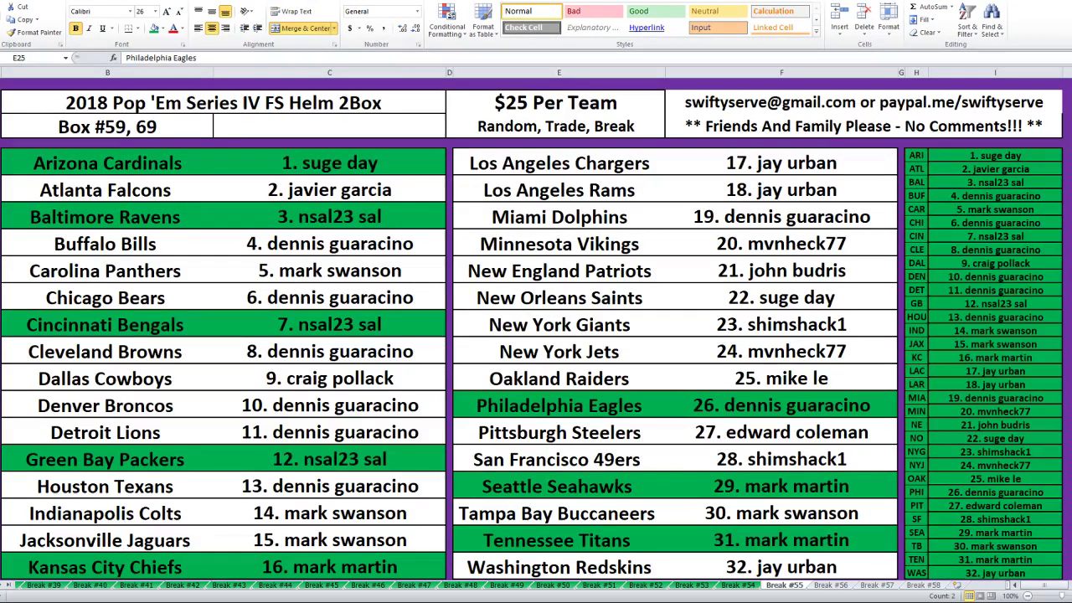
Return to the Hit List sheet via the sheet tabs
{"action": "left_click", "coordinate": [41, 590]}
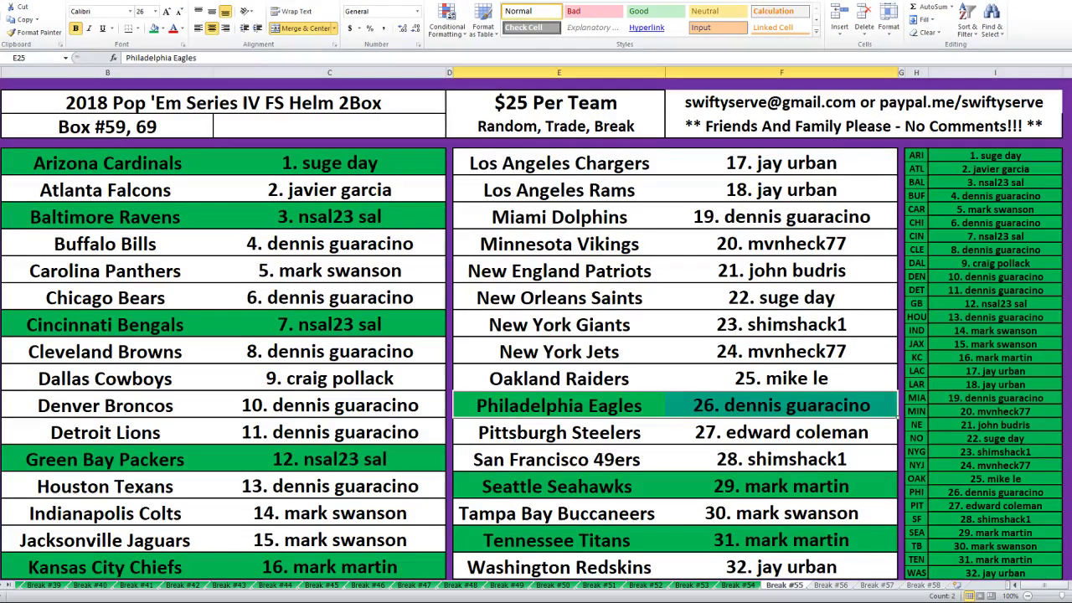
{"action": "left_click", "coordinate": [40, 586]}
{"action": "left_click", "coordinate": [84, 585]}
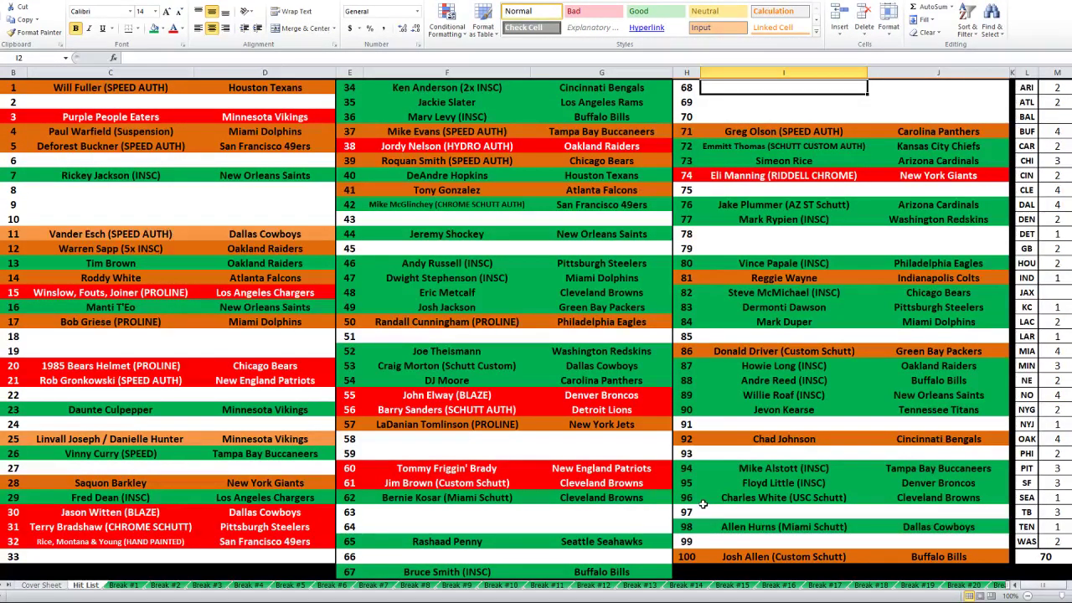
Log Brian Urlacher (SPEED AUTH), Chicago Bears, in spot 6
{"action": "left_click", "coordinate": [131, 159]}
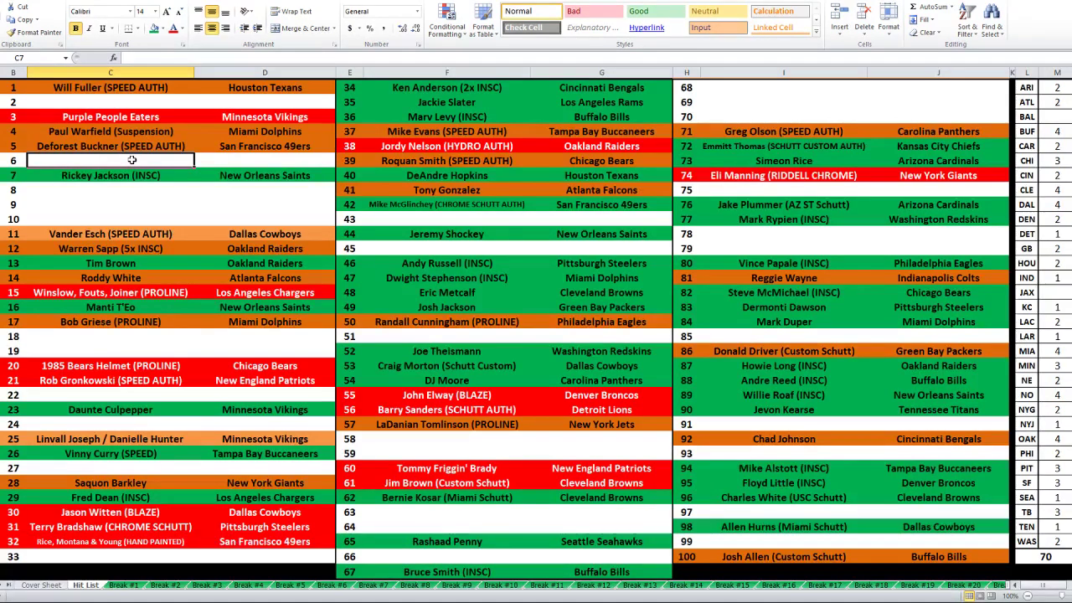
{"action": "type", "text": "Brian Urla"}
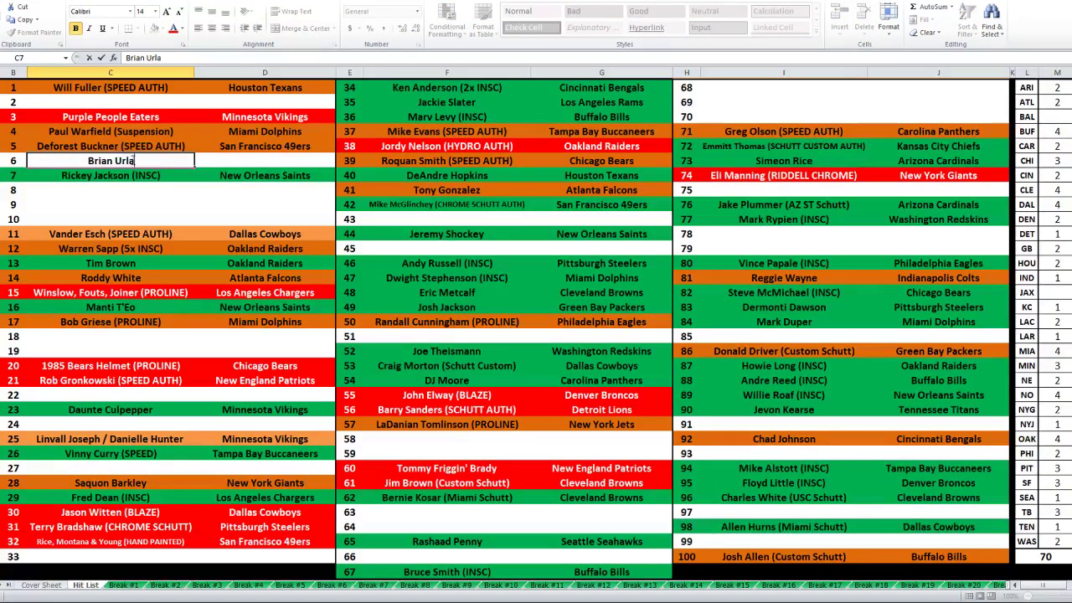
{"action": "type", "text": "cher"}
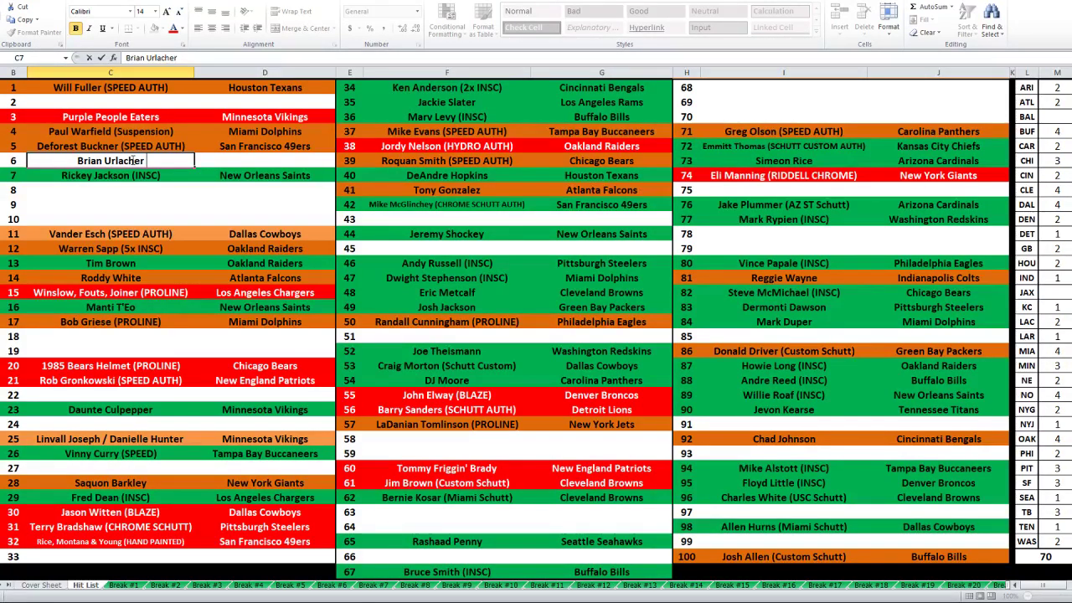
{"action": "type", "text": " (SPEED AUTH)"}
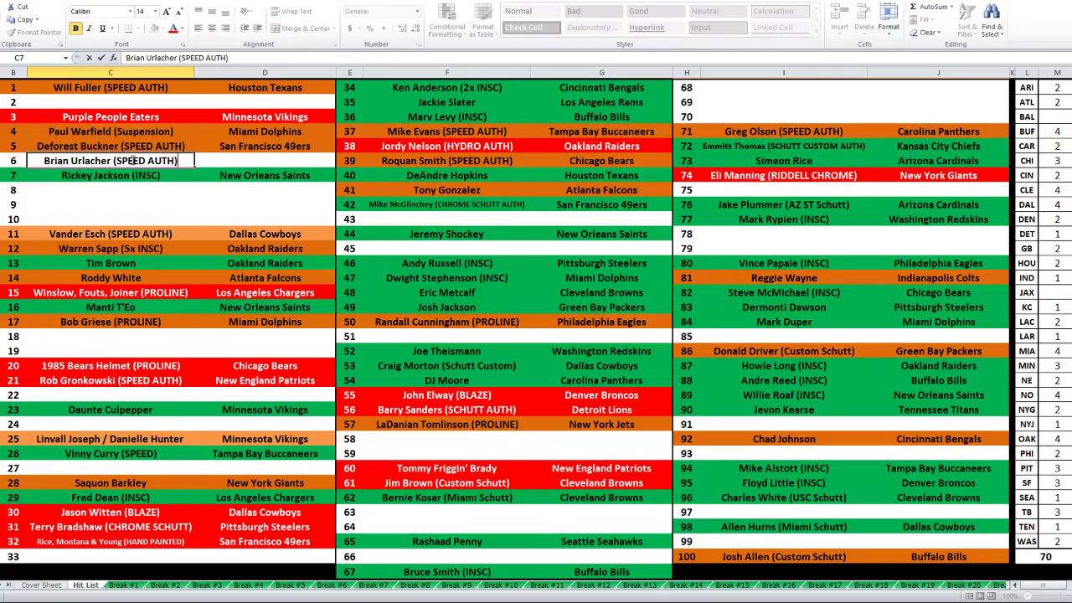
{"action": "key", "text": "Tab"}
{"action": "type", "text": "Chic"}
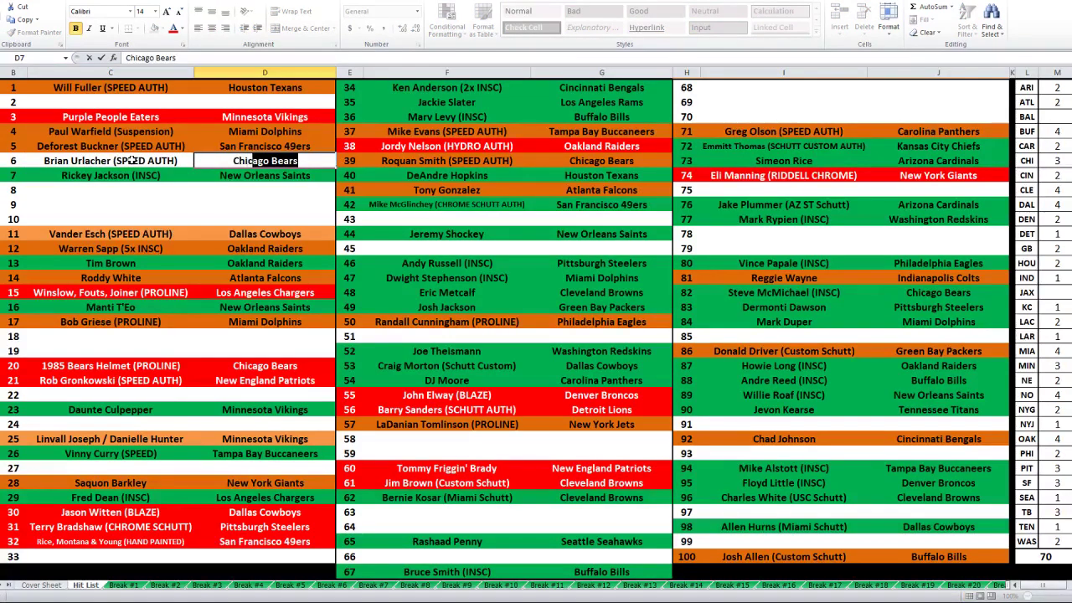
{"action": "key", "text": "Return"}
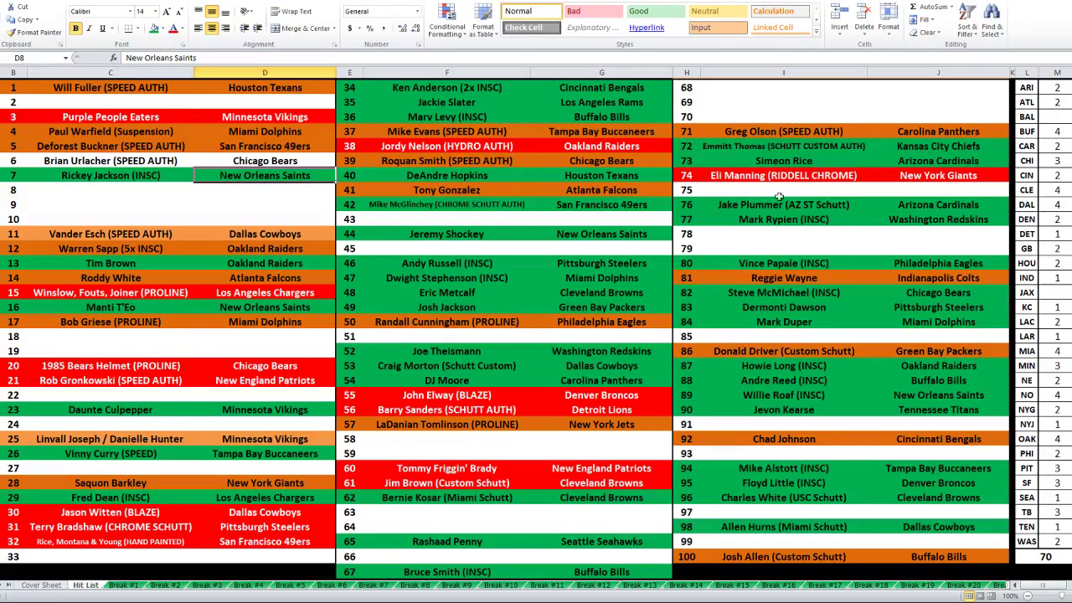
Log Vince Young (SPEED), Tennessee Titans, in spot 68
{"action": "left_click", "coordinate": [784, 88]}
{"action": "type", "text": "Vince "}
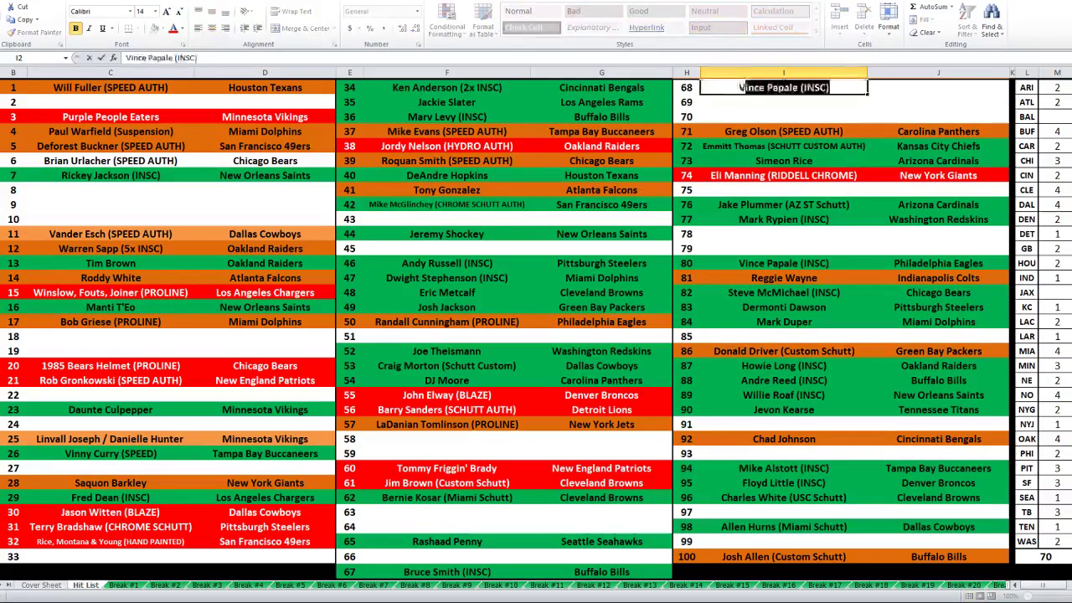
{"action": "type", "text": "Young"}
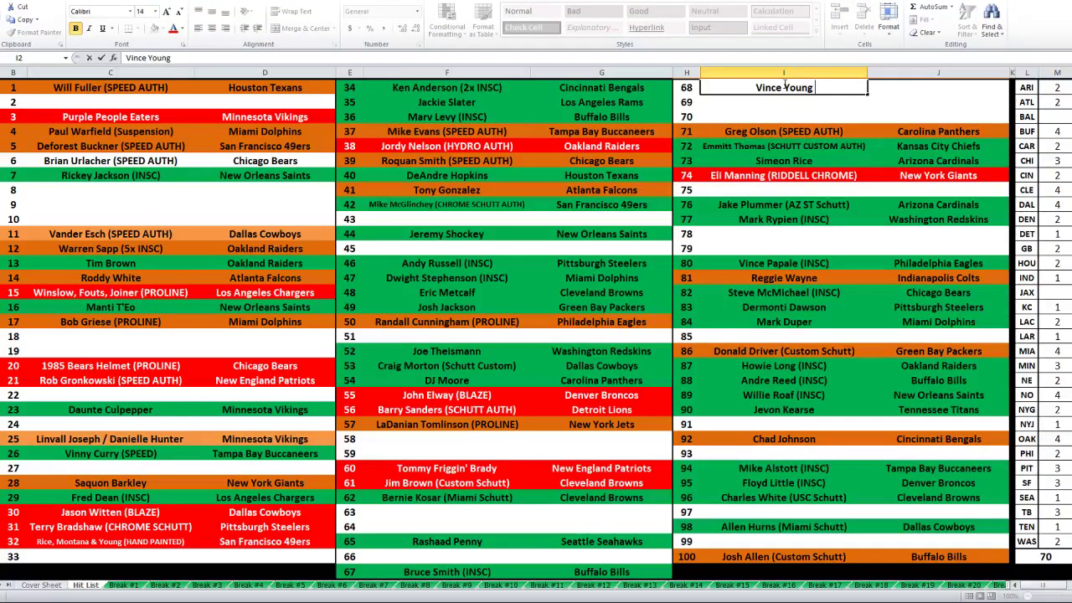
{"action": "type", "text": " (SPEED)"}
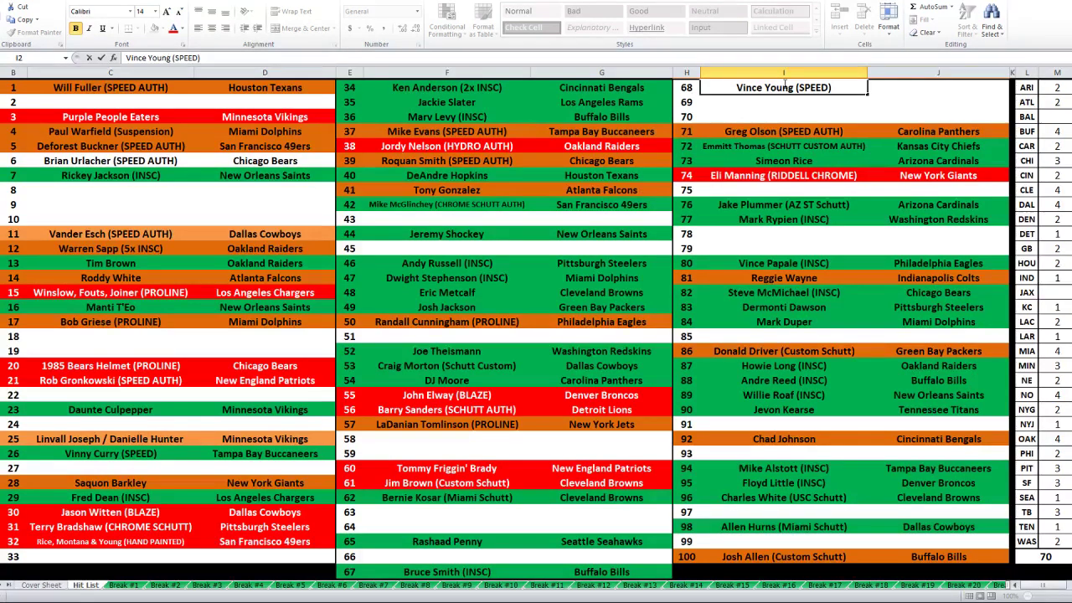
{"action": "key", "text": "Tab"}
{"action": "type", "text": "Tennessee Titans"}
{"action": "key", "text": "Down"}
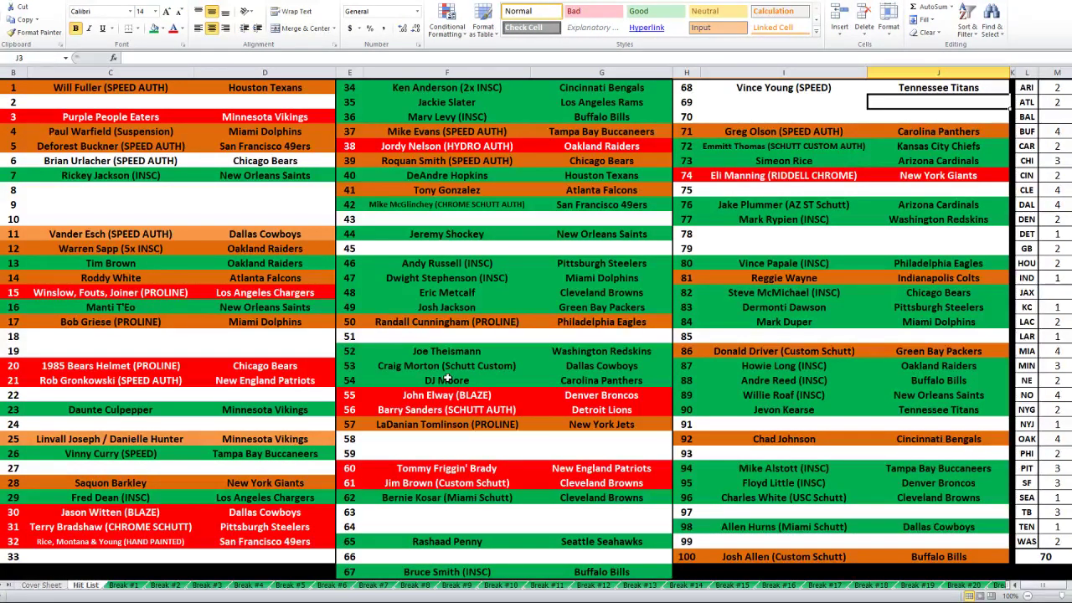
Log Ronald Jones II (SPEED), Tampa Bay Buccaneers, in spot 91
{"action": "left_click", "coordinate": [778, 426]}
{"action": "type", "text": "Ronald J"}
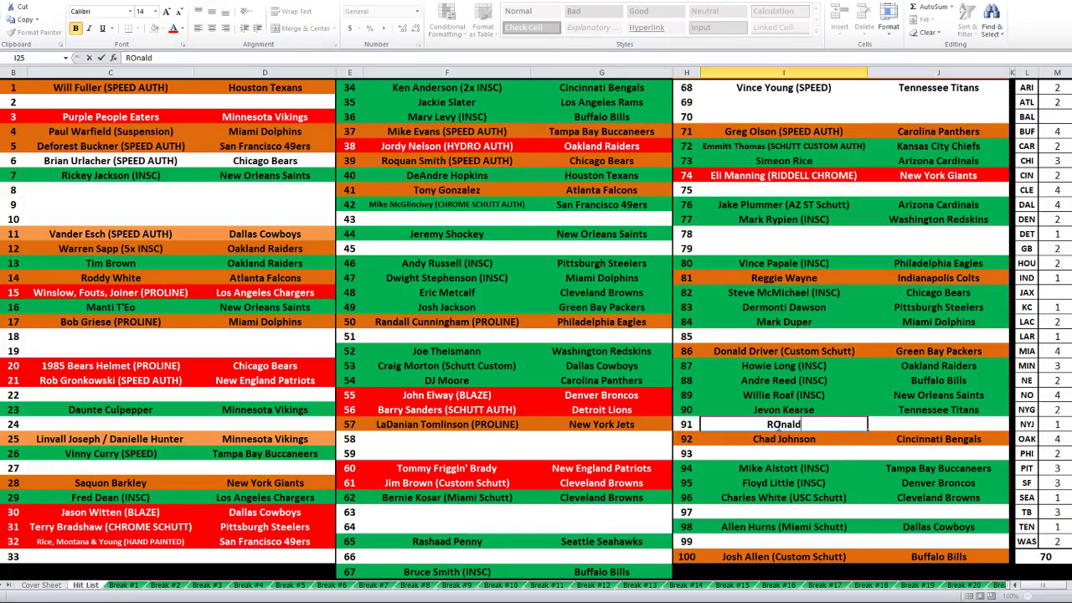
{"action": "type", "text": "ones II"}
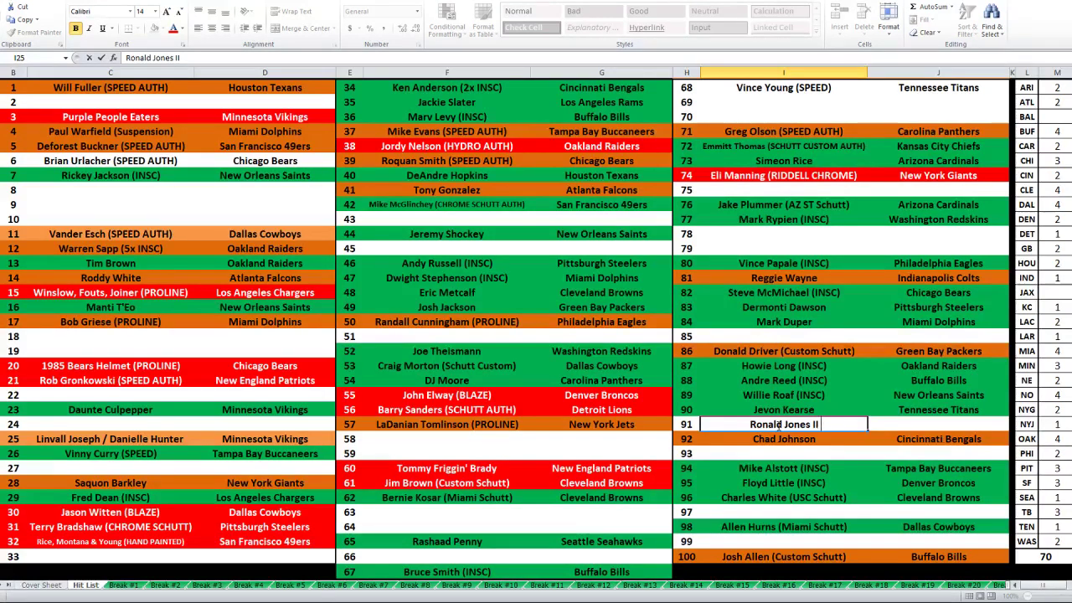
{"action": "type", "text": " (SPEED"}
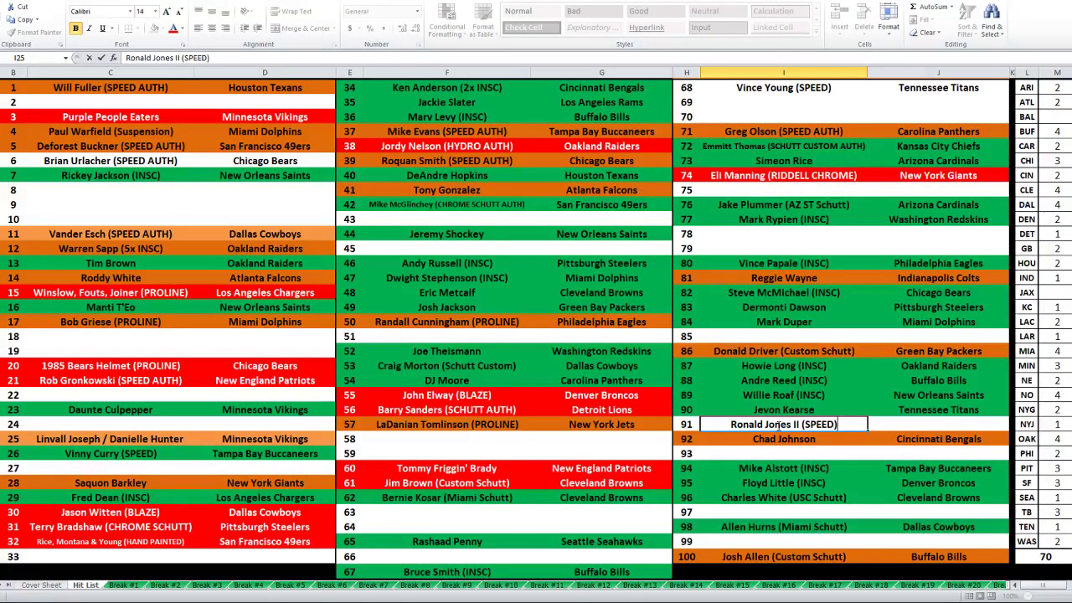
{"action": "type", "text": ")"}
{"action": "key", "text": "Tab"}
{"action": "type", "text": "Tamp"}
{"action": "key", "text": "Return"}
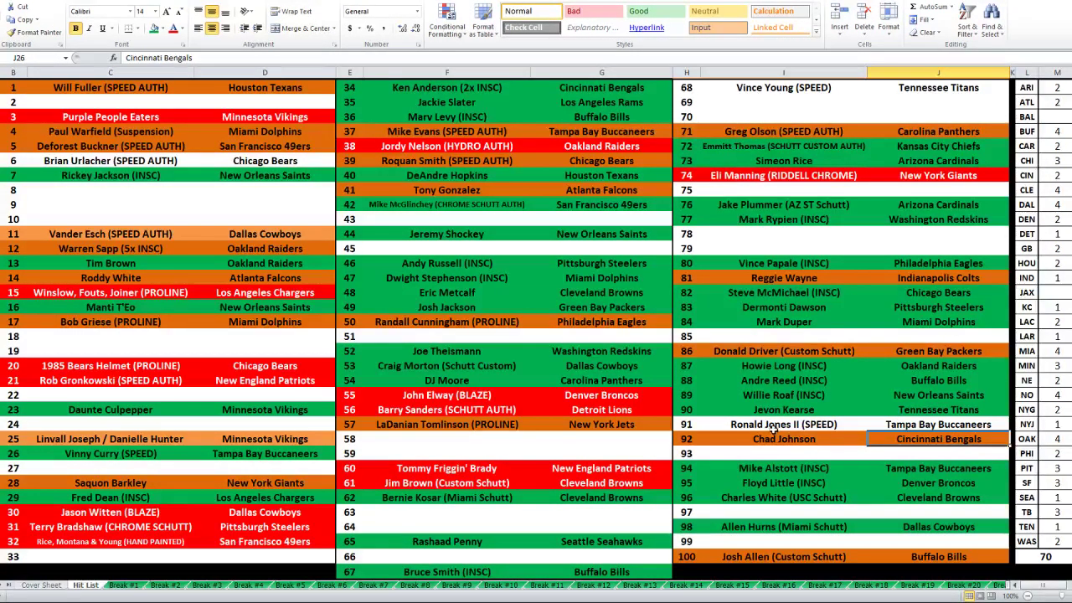
Log Aaron Rodgers (SCHUTT AUTH), Green Bay Packers, in spot 9
{"action": "left_click", "coordinate": [73, 206]}
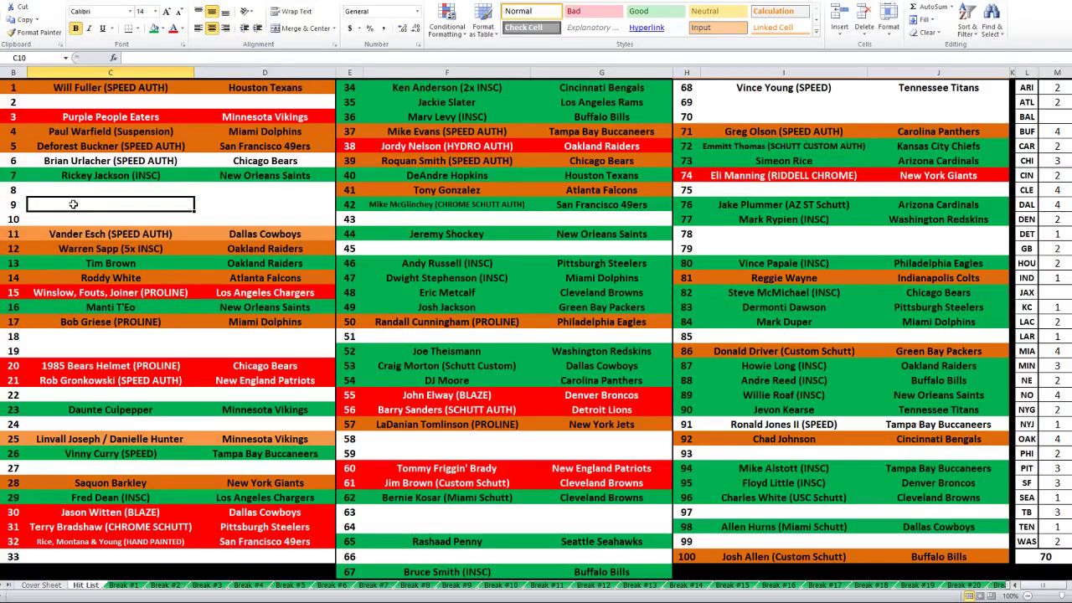
{"action": "type", "text": "Aaron"}
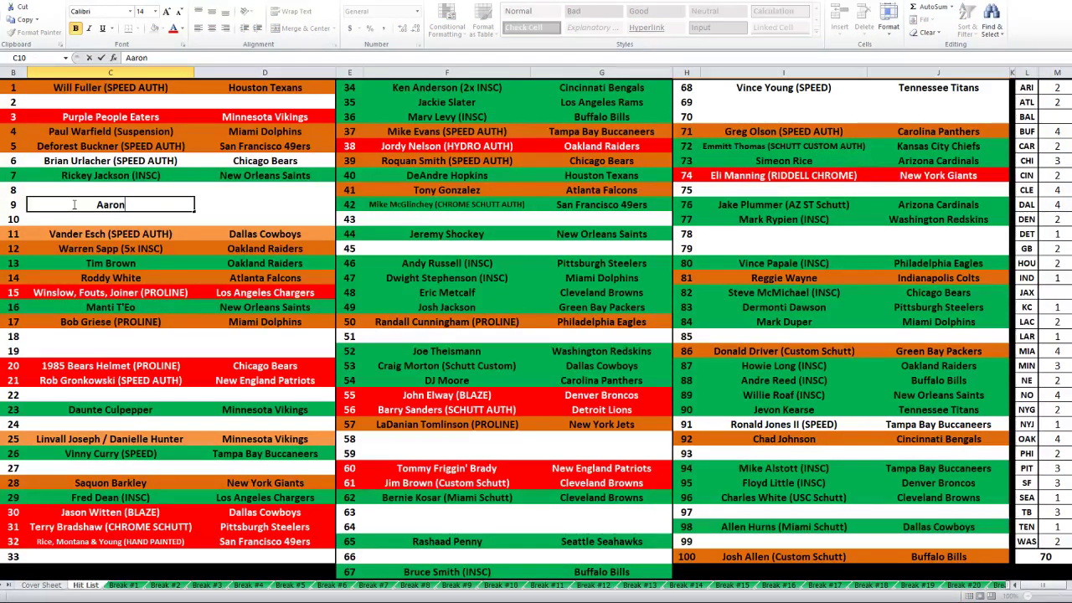
{"action": "type", "text": " Rodgers"}
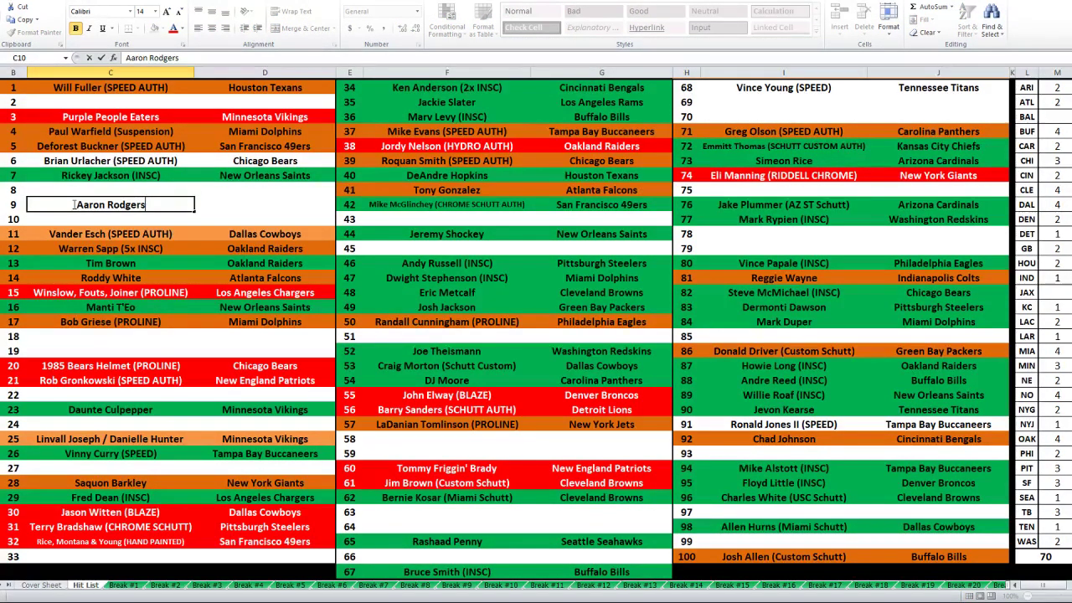
{"action": "type", "text": " (SCHUTT A"}
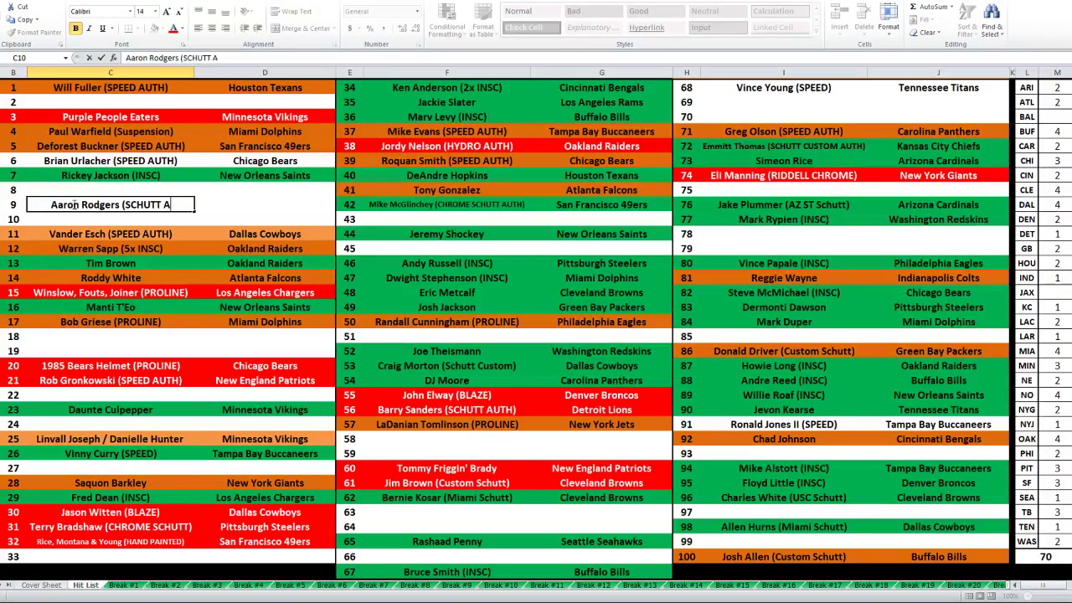
{"action": "type", "text": "UTH"}
{"action": "key", "text": "Tab"}
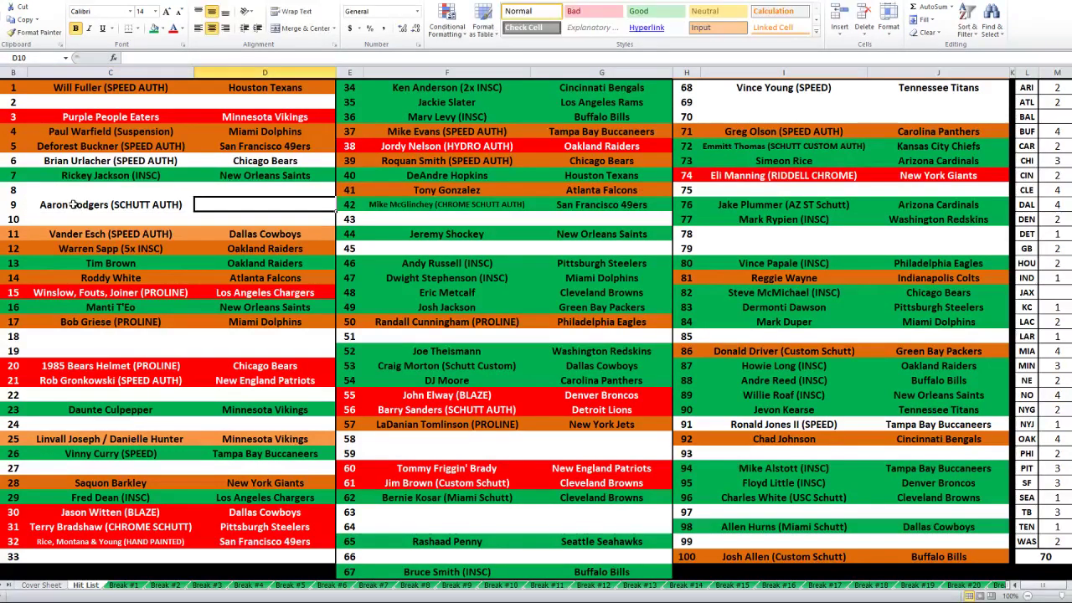
{"action": "type", "text": "Green NBa"}
{"action": "key", "text": "BackSpace"}
{"action": "key", "text": "BackSpace"}
{"action": "key", "text": "BackSpace"}
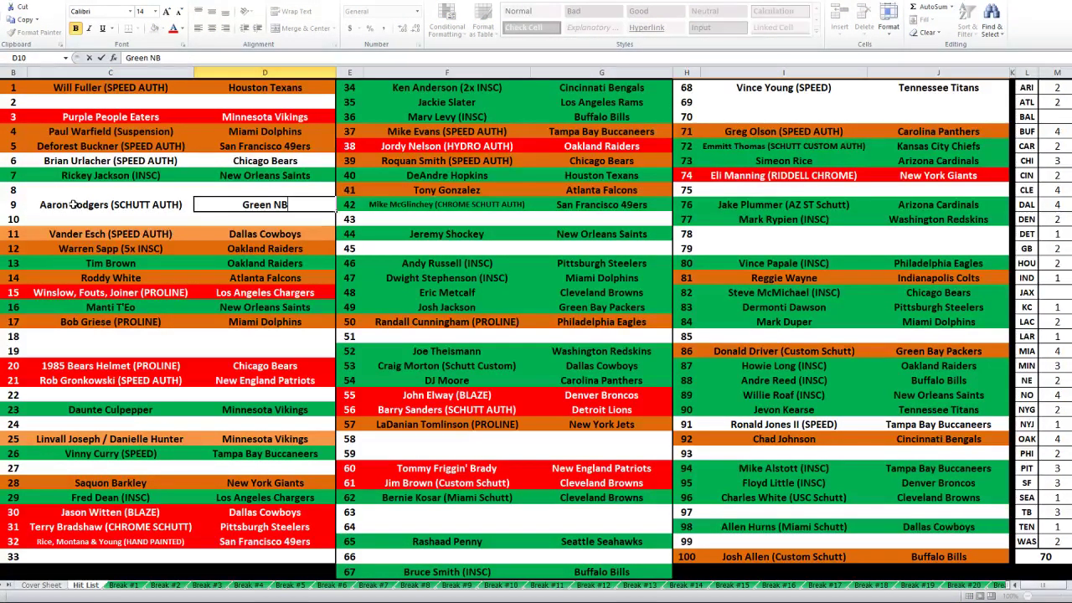
{"action": "type", "text": "Bay Packers"}
{"action": "key", "text": "Return"}
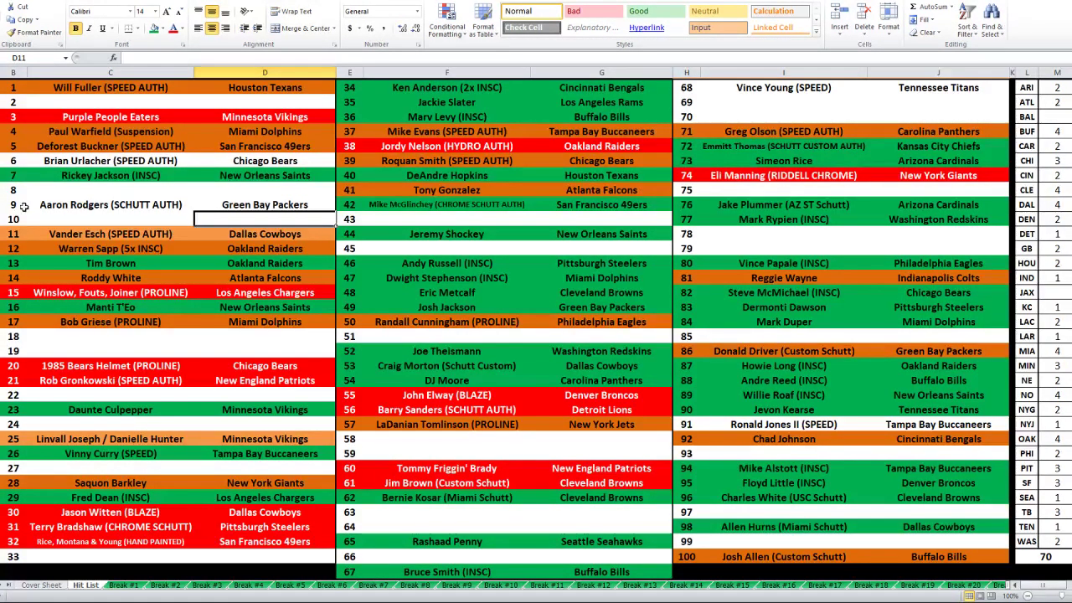
Update the column M team tallies: GB to 3, TB to 4 and CHI to 4
{"action": "left_click", "coordinate": [1060, 249]}
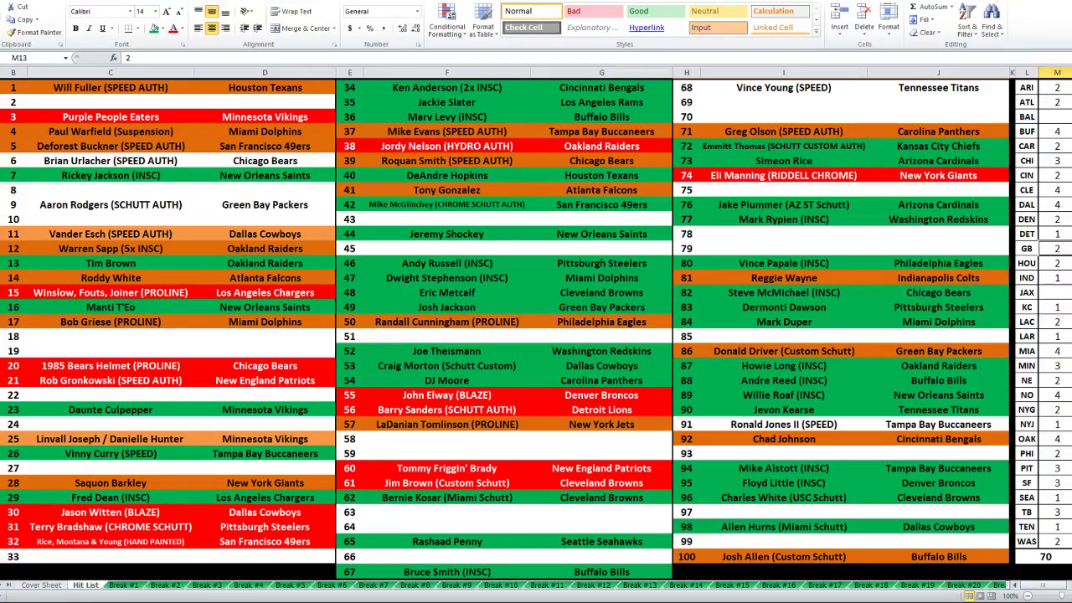
{"action": "type", "text": "3"}
{"action": "left_click", "coordinate": [1062, 540]}
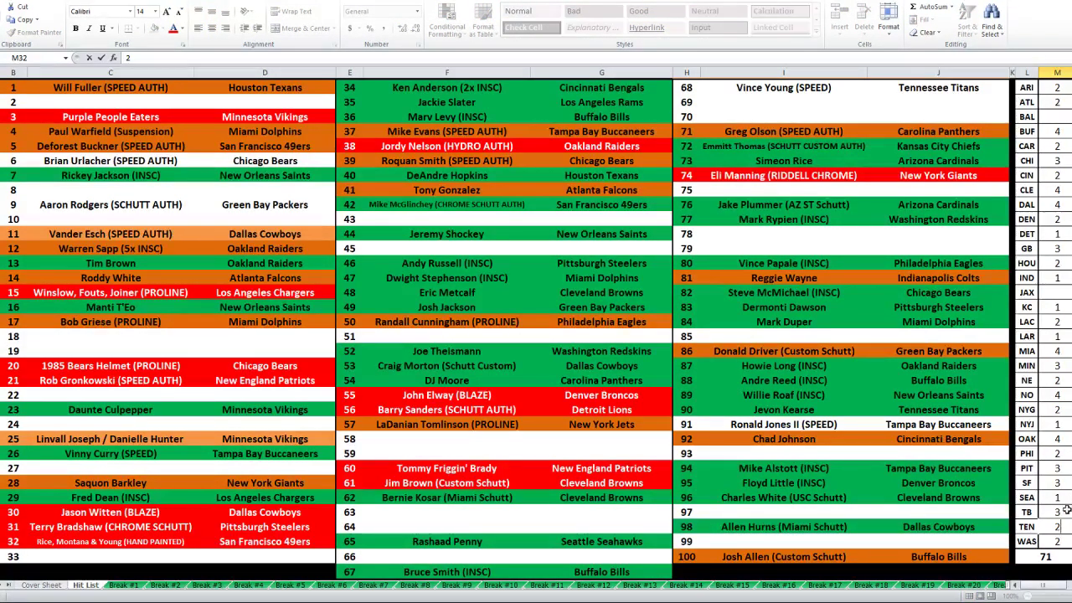
{"action": "left_click", "coordinate": [1063, 512]}
{"action": "type", "text": "4"}
{"action": "key", "text": "ctrl+Return"}
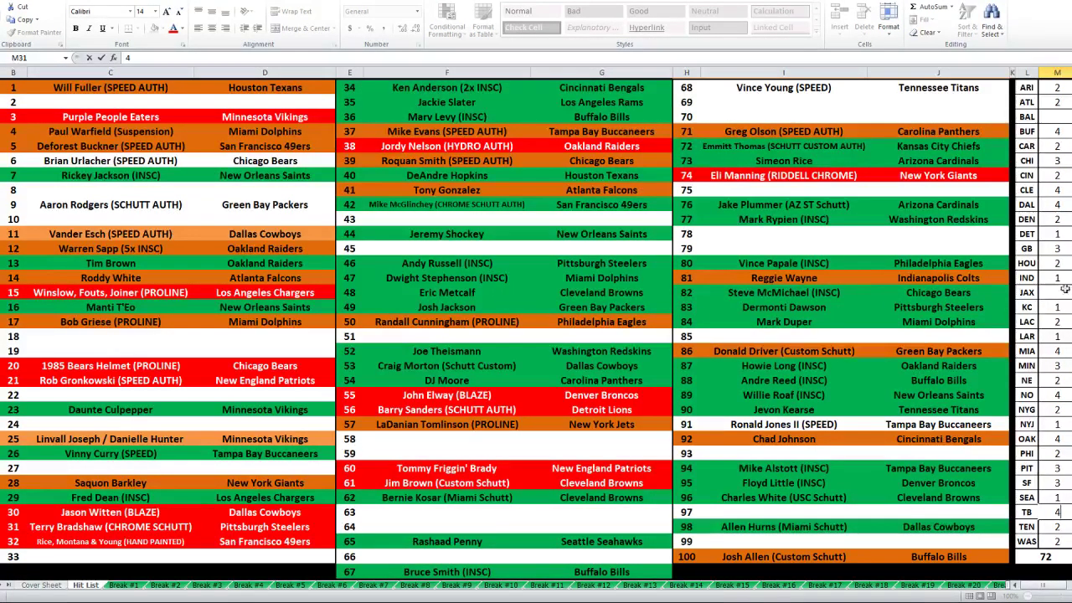
{"action": "left_click", "coordinate": [1057, 160]}
{"action": "type", "text": "4"}
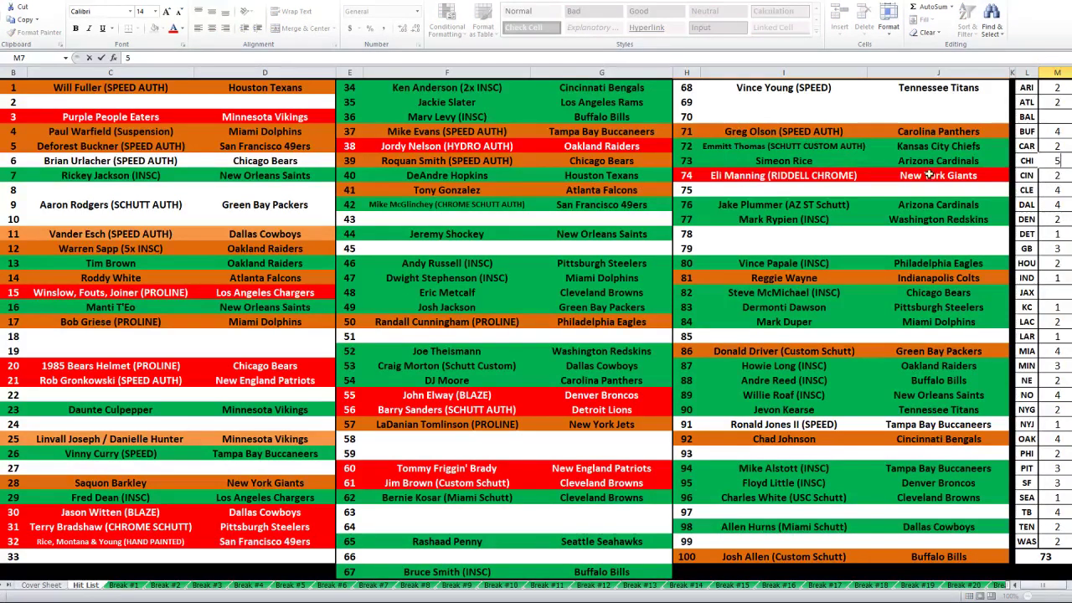
{"action": "left_click", "coordinate": [1067, 201]}
Enter the DAL count of 4 and fill spot 6's row light orange
{"action": "type", "text": "4"}
{"action": "key", "text": "Return"}
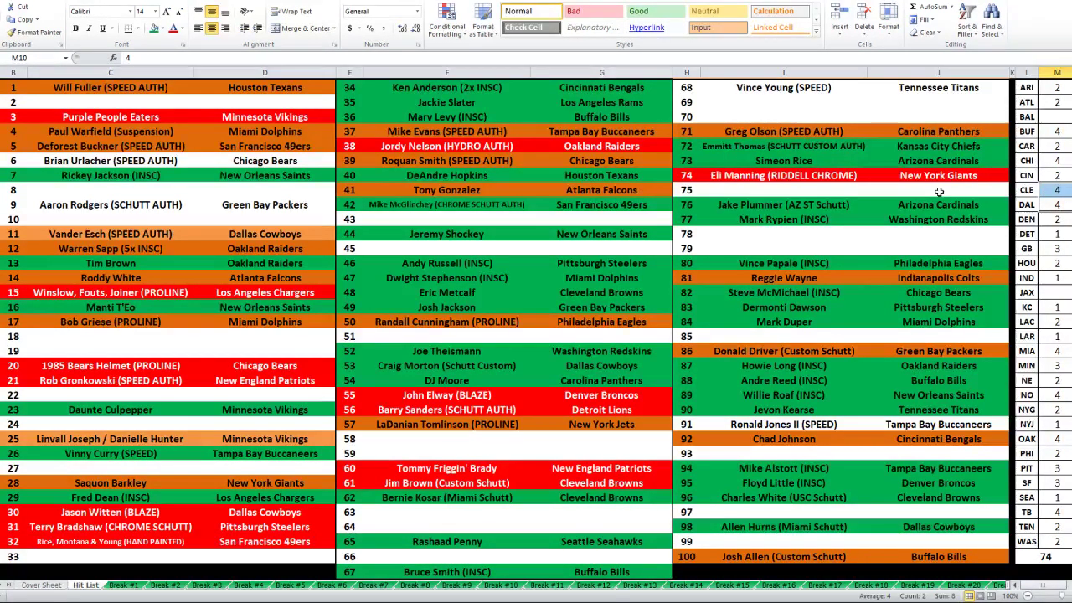
{"action": "left_click_drag", "start_coordinate": [17, 162], "coordinate": [262, 162]}
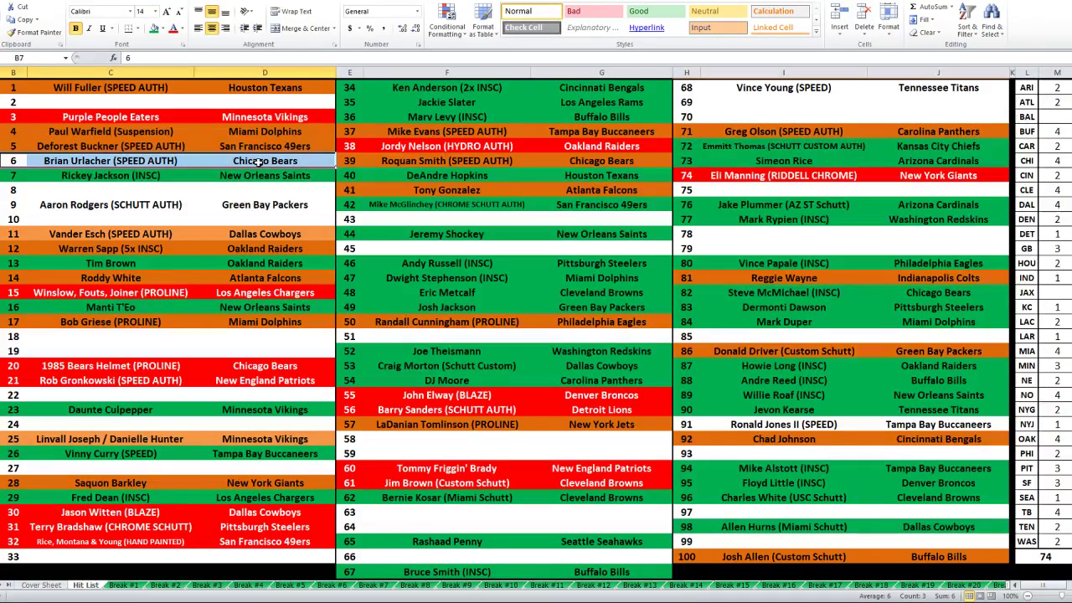
{"action": "left_click", "coordinate": [162, 28]}
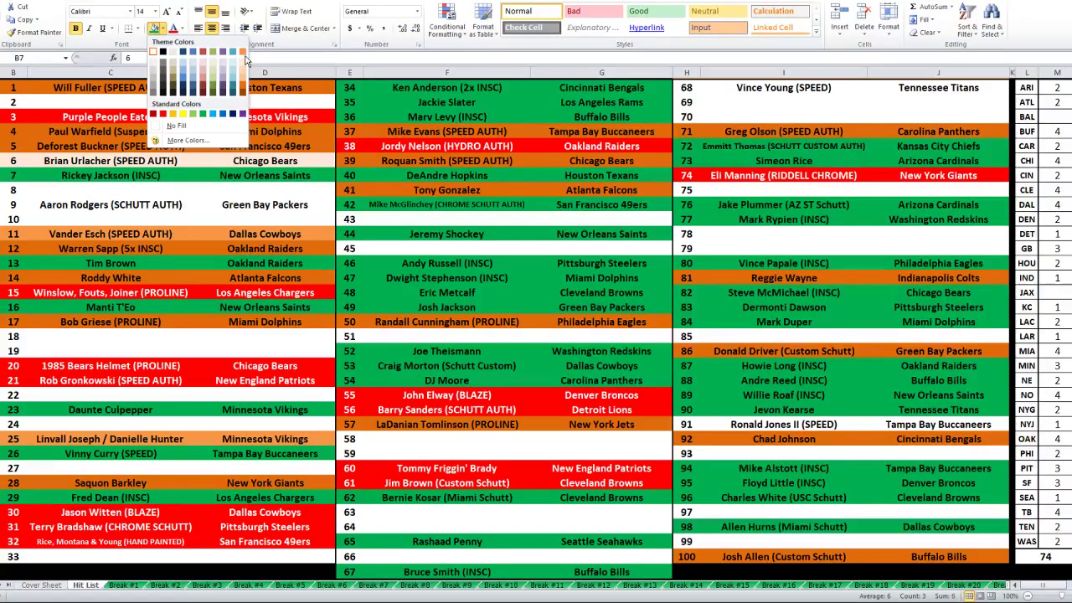
{"action": "left_click", "coordinate": [243, 72]}
Fill Aaron Rodgers' spot 9 row red with white text
{"action": "left_click_drag", "start_coordinate": [15, 204], "coordinate": [261, 204]}
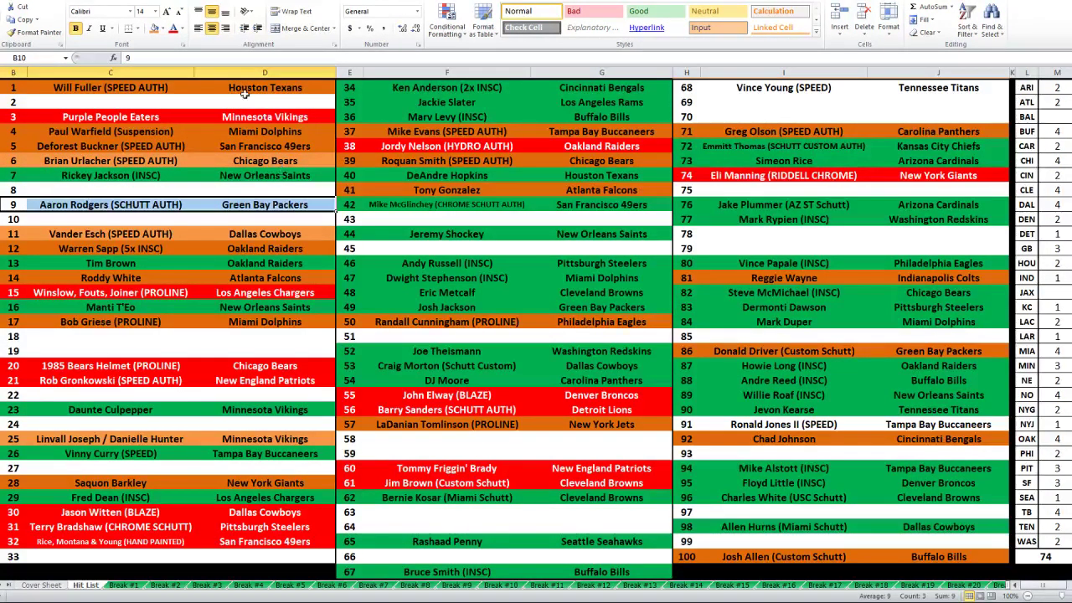
{"action": "left_click", "coordinate": [162, 28]}
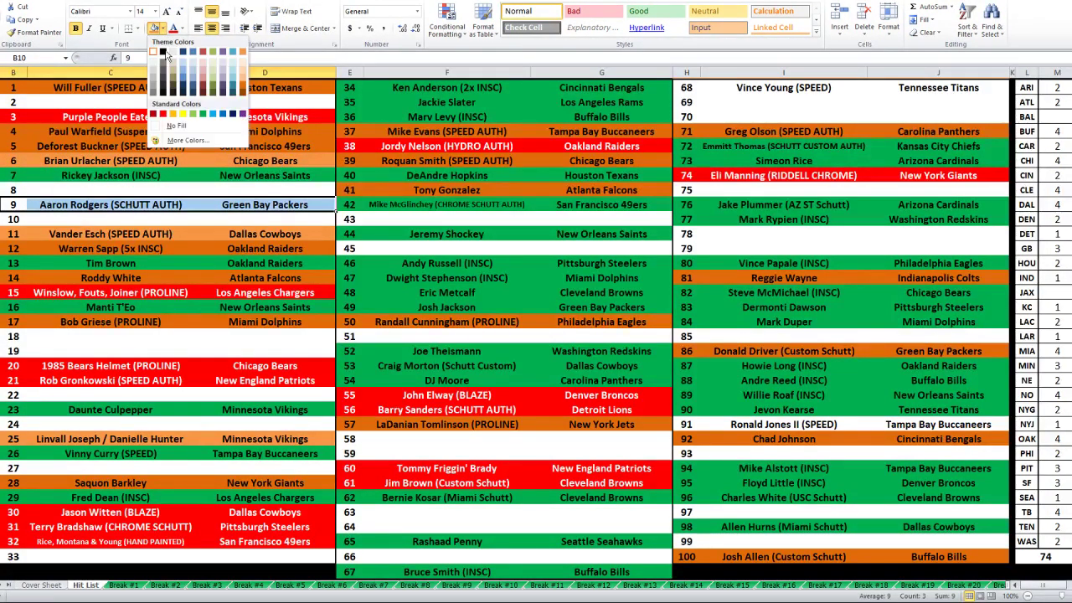
{"action": "left_click", "coordinate": [162, 114]}
{"action": "left_click", "coordinate": [181, 28]}
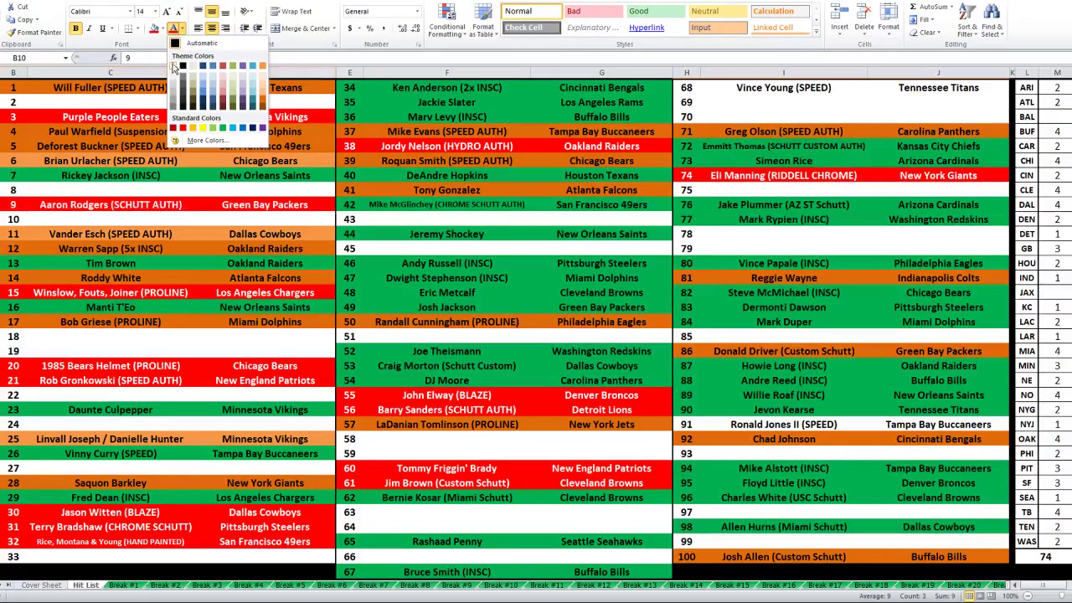
{"action": "left_click", "coordinate": [173, 65]}
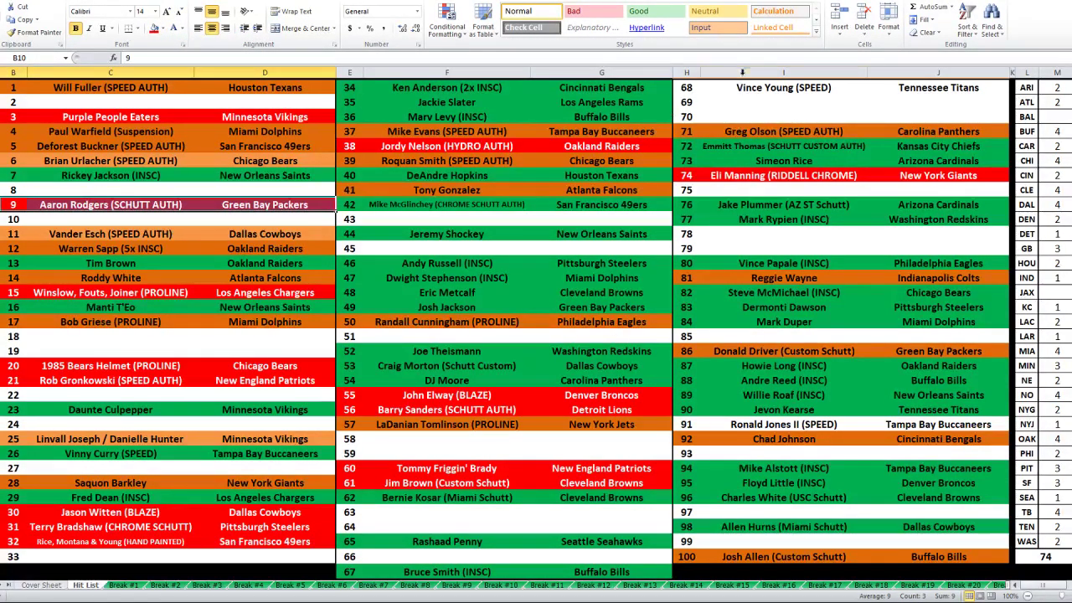
Fill the Vince Young (68) and Ronald Jones II (91) rows green; check the 74 total
{"action": "left_click_drag", "start_coordinate": [694, 89], "coordinate": [910, 87]}
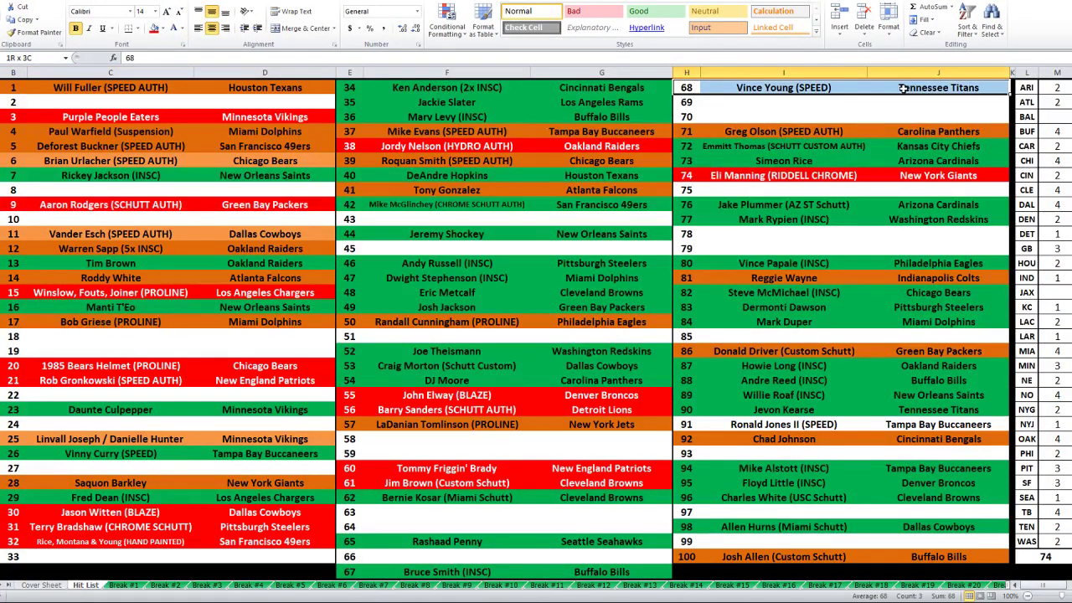
{"action": "left_click", "coordinate": [162, 28]}
{"action": "left_click", "coordinate": [203, 112]}
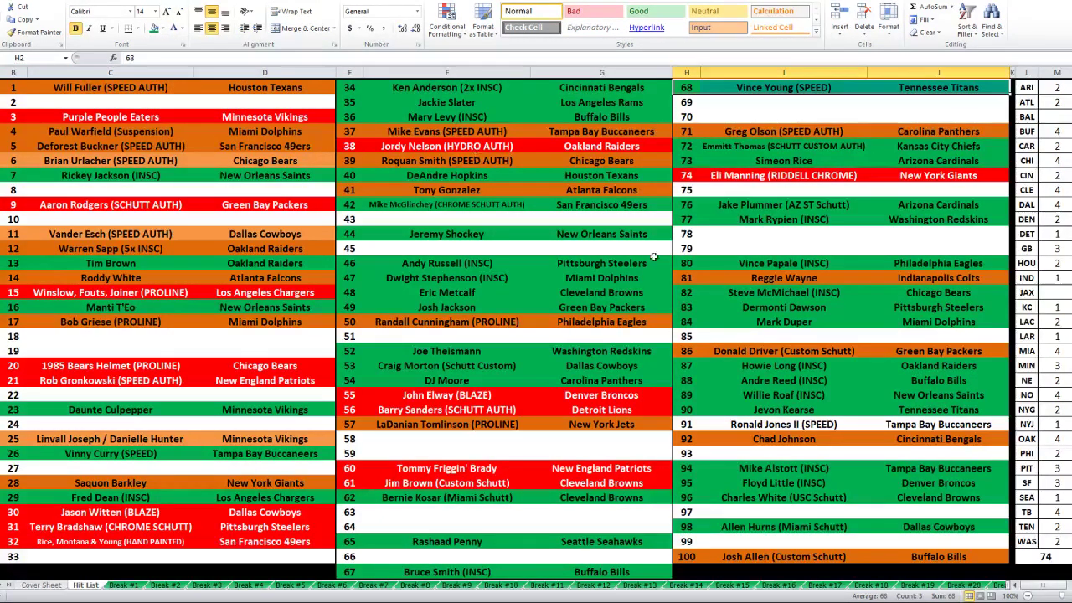
{"action": "left_click_drag", "start_coordinate": [687, 426], "coordinate": [936, 427]}
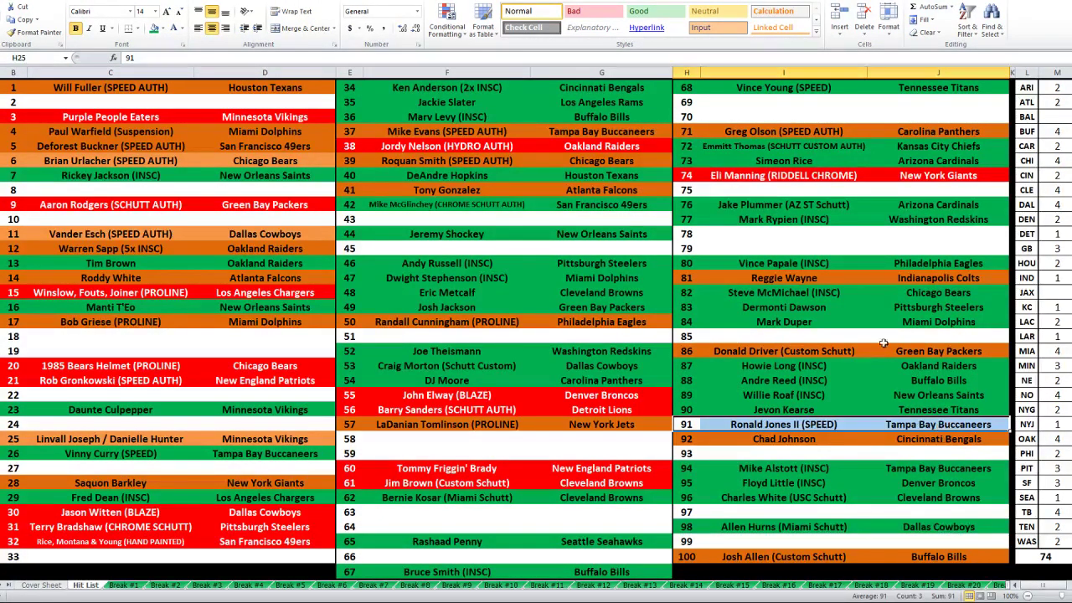
{"action": "left_click", "coordinate": [155, 28]}
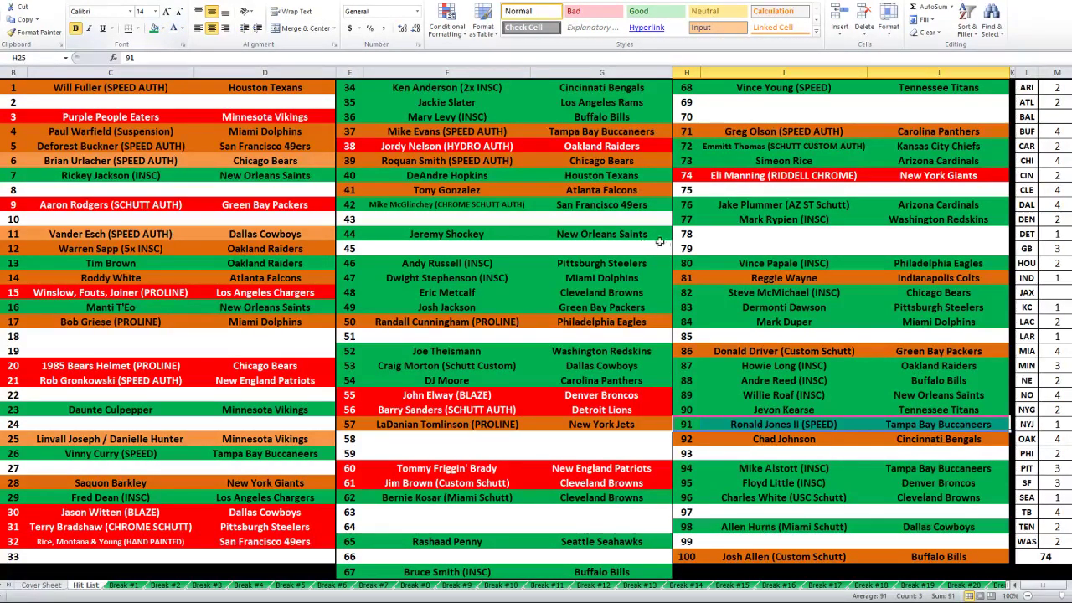
{"action": "left_click", "coordinate": [1053, 556]}
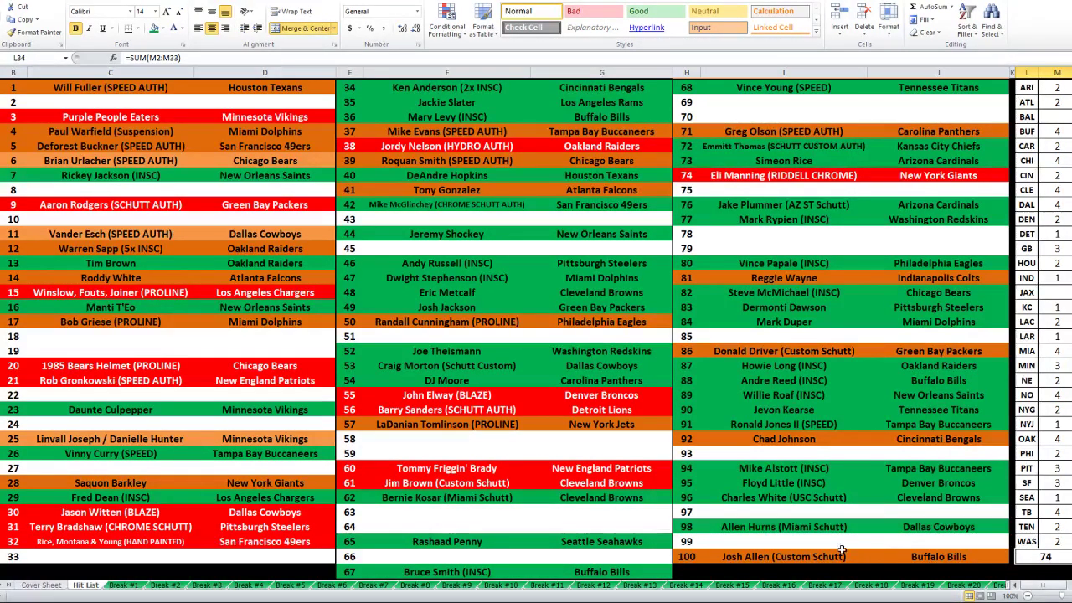
{"action": "left_click", "coordinate": [12, 589]}
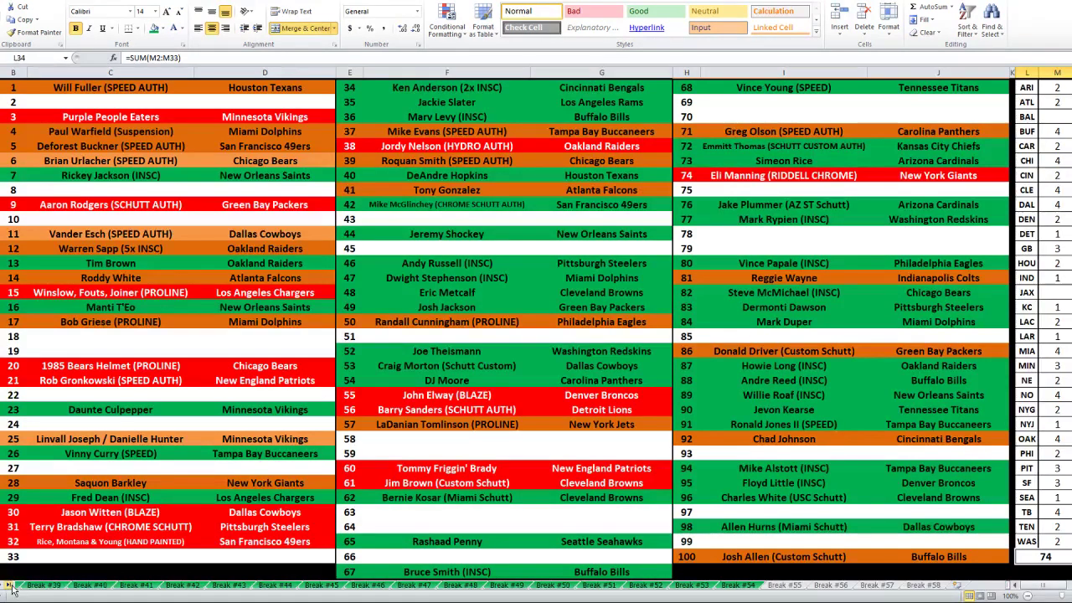
On the Break #55 sheet, fill the Minnesota Vikings and New York Jets rows green
{"action": "left_click", "coordinate": [802, 588]}
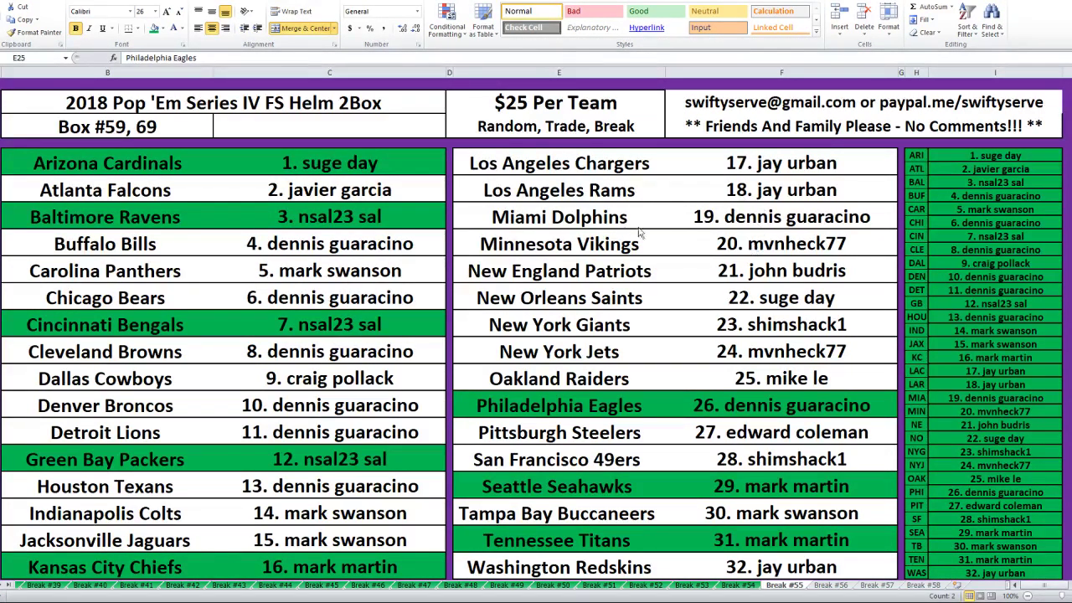
{"action": "left_click_drag", "start_coordinate": [617, 243], "coordinate": [756, 243]}
{"action": "left_click_drag", "start_coordinate": [566, 350], "coordinate": [811, 352]}
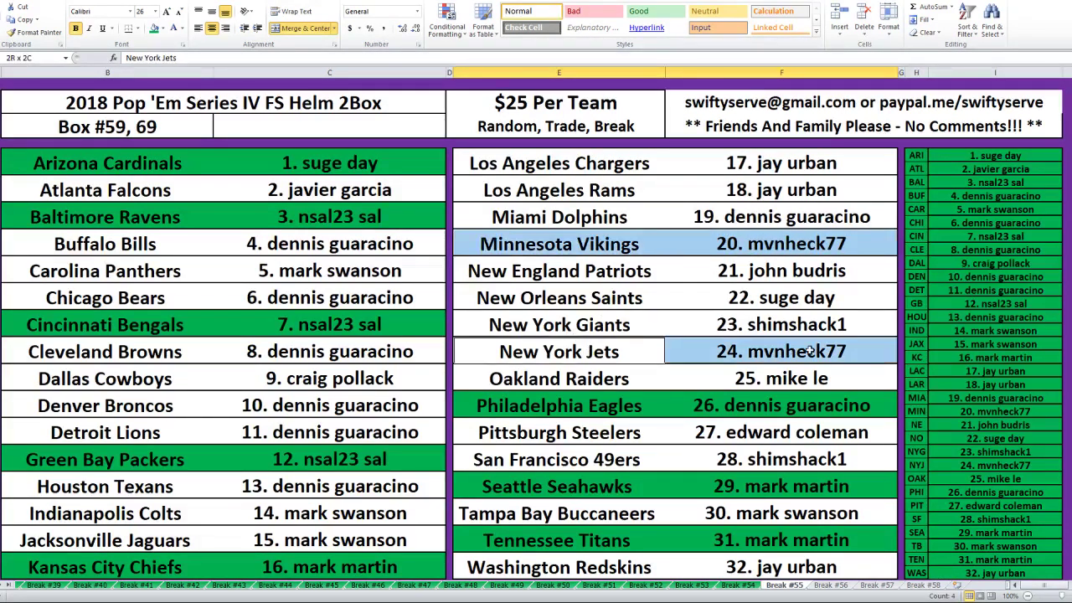
{"action": "left_click", "coordinate": [154, 28]}
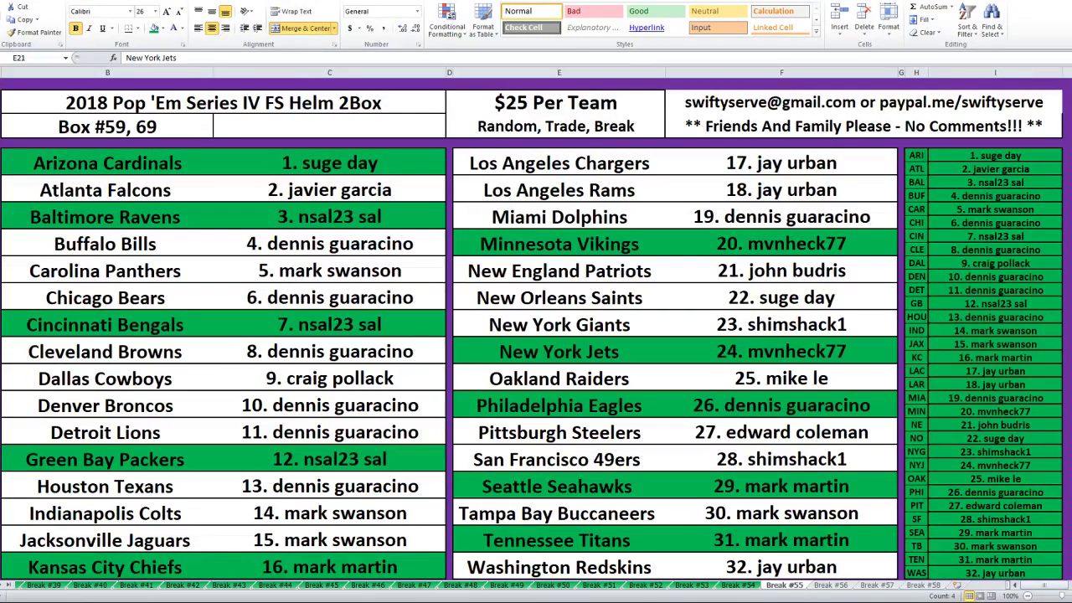
{"action": "left_click", "coordinate": [333, 431]}
Swap the buyer names on the Atlanta Falcons and Detroit Lions cells, typed in capitals
{"action": "left_click", "coordinate": [333, 191]}
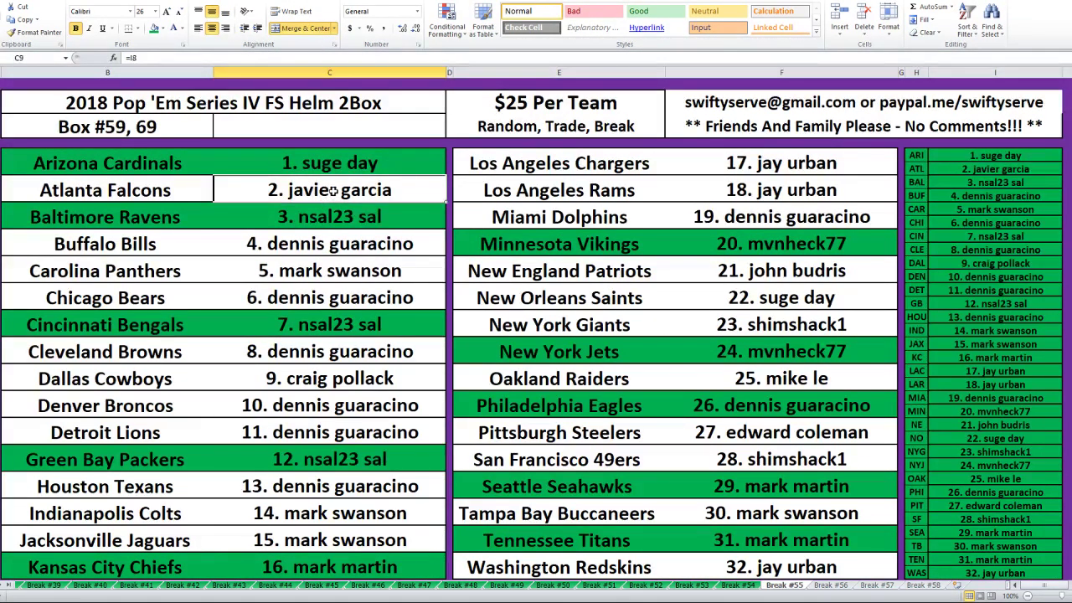
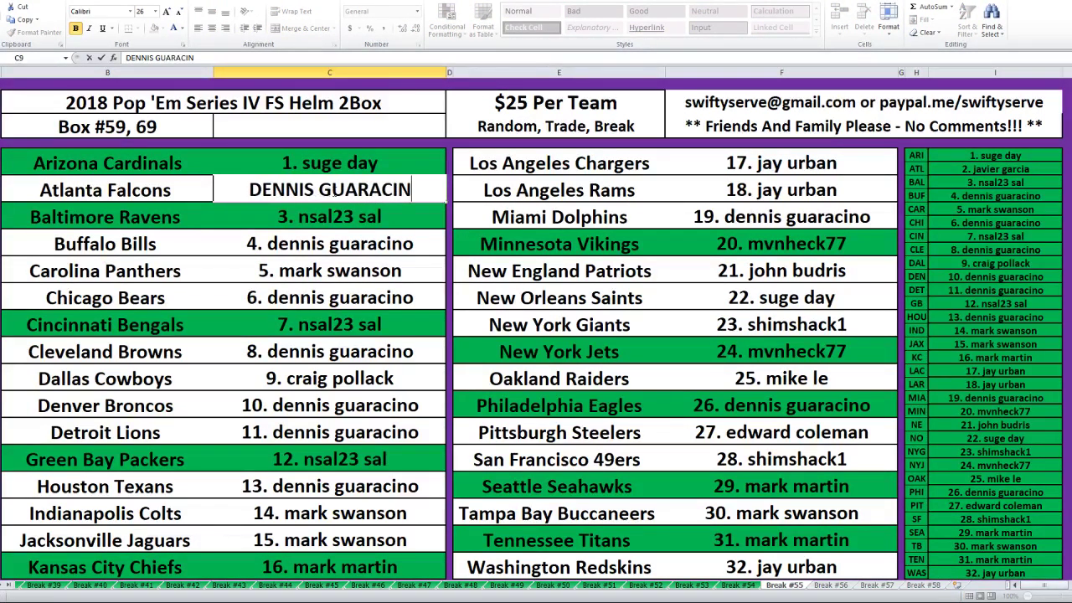
{"action": "key", "text": "Return"}
{"action": "key", "text": "Return"}
{"action": "key", "text": "Return"}
{"action": "key", "text": "Return"}
{"action": "key", "text": "Return"}
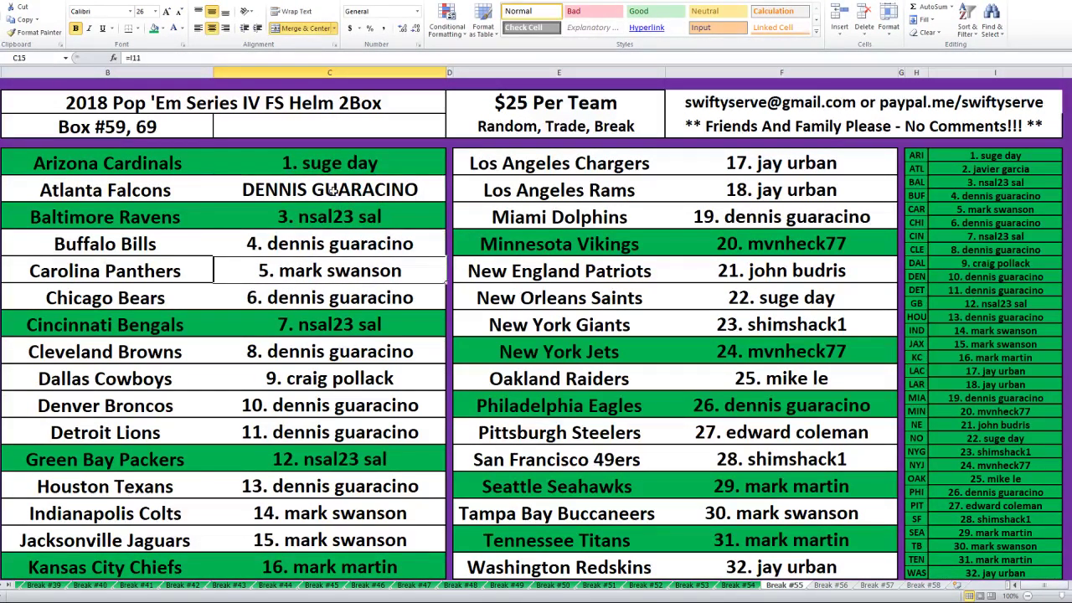
{"action": "key", "text": "ctrl+z"}
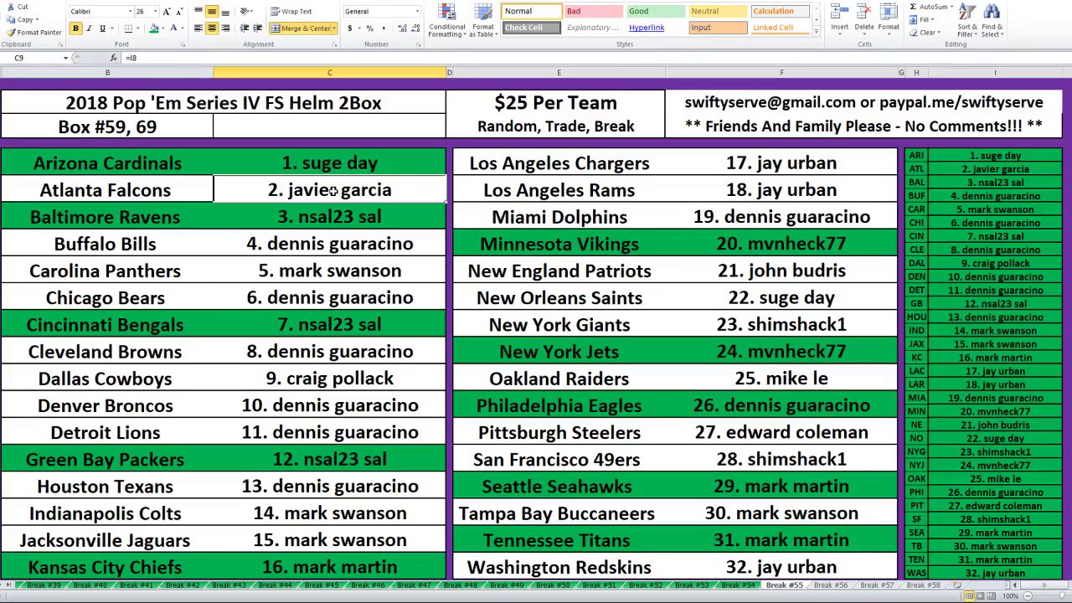
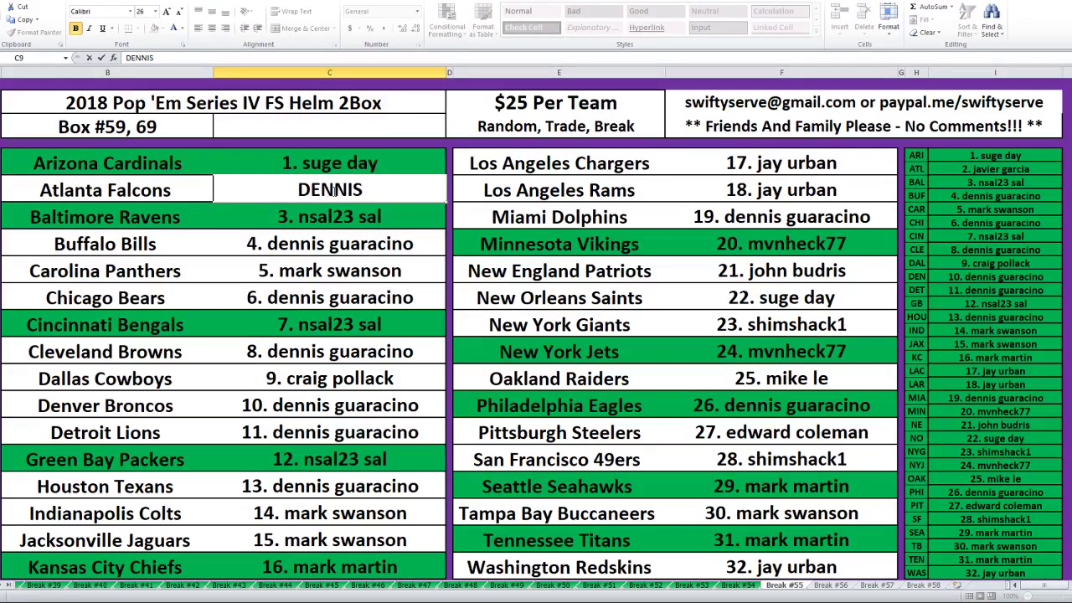
{"action": "key", "text": "Return"}
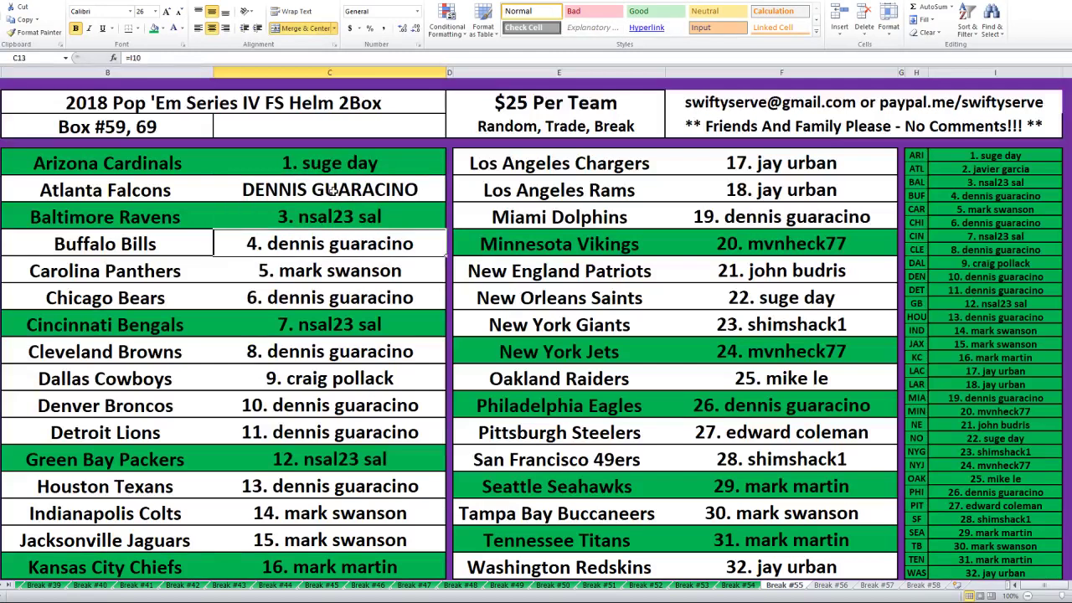
{"action": "key", "text": "Down"}
{"action": "key", "text": "Down"}
{"action": "key", "text": "Down"}
{"action": "key", "text": "Down"}
{"action": "key", "text": "Down"}
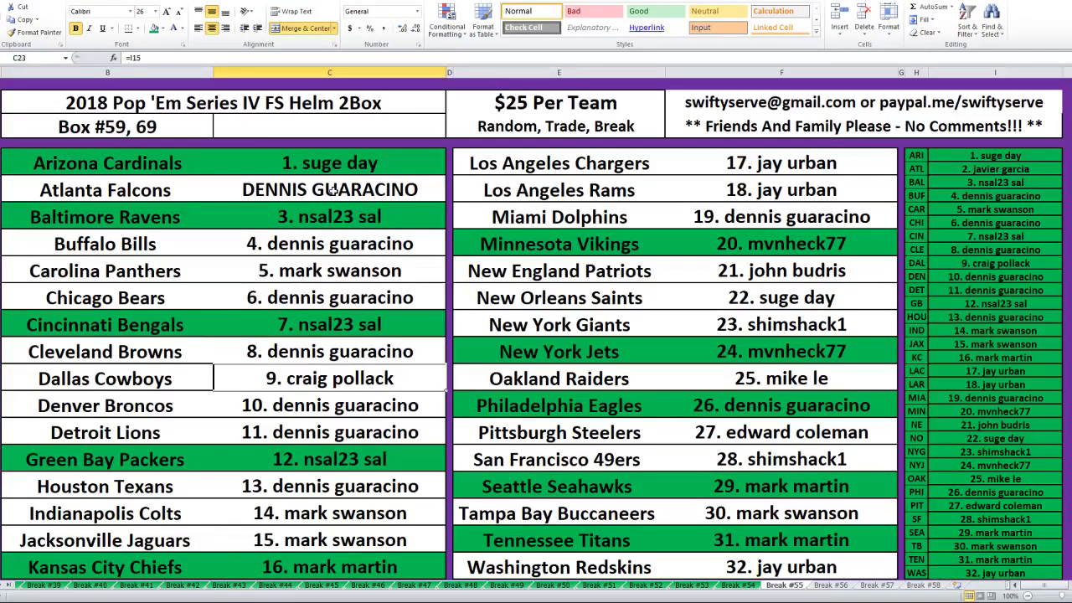
{"action": "key", "text": "Down"}
{"action": "key", "text": "Down"}
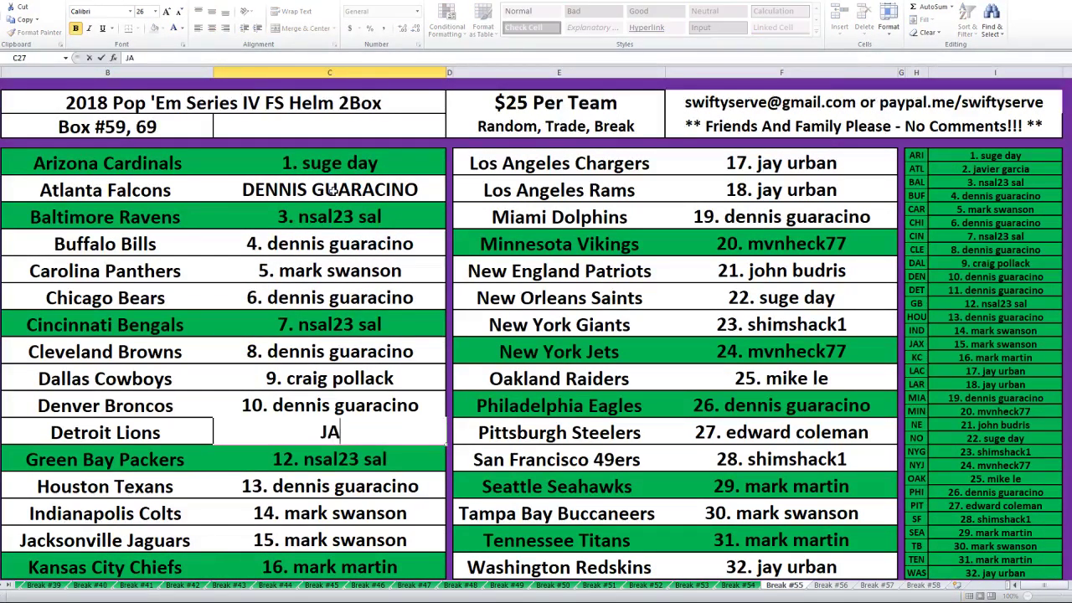
{"action": "key", "text": "Return"}
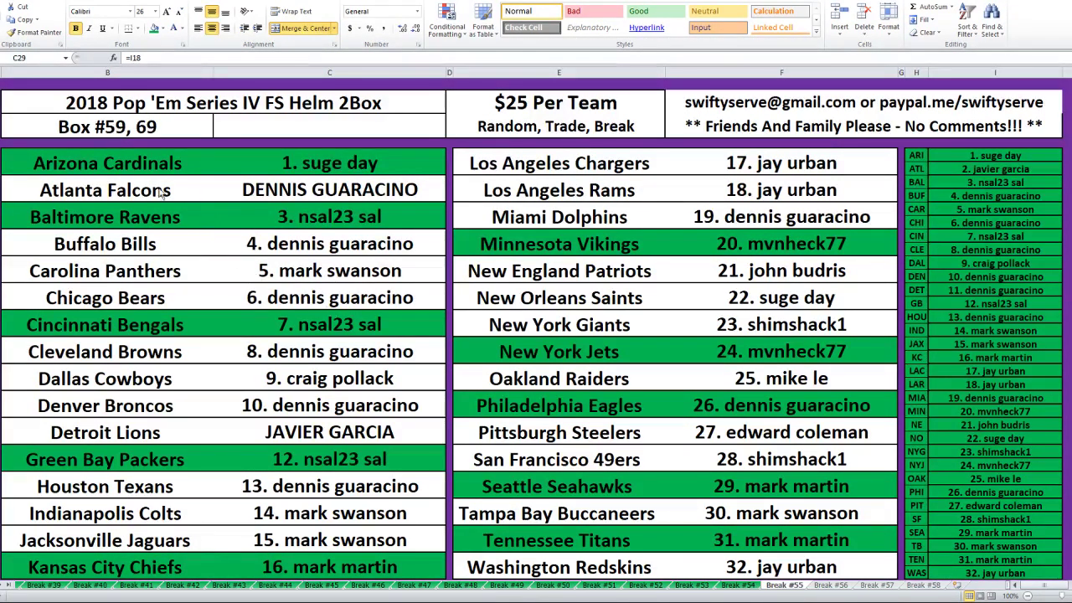
Select the Falcons, Bills, Bears, Browns, Broncos and Texans rows together
{"action": "left_click_drag", "start_coordinate": [168, 189], "coordinate": [244, 191]}
{"action": "left_click_drag", "start_coordinate": [152, 244], "coordinate": [289, 244]}
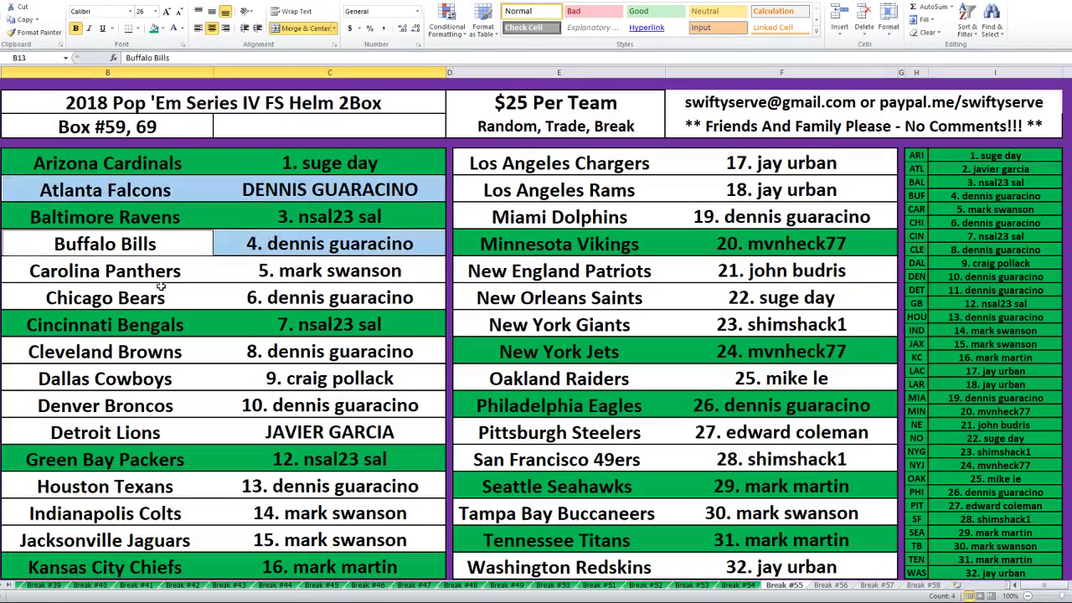
{"action": "left_click_drag", "start_coordinate": [161, 298], "coordinate": [289, 298]}
{"action": "left_click_drag", "start_coordinate": [144, 349], "coordinate": [302, 353]}
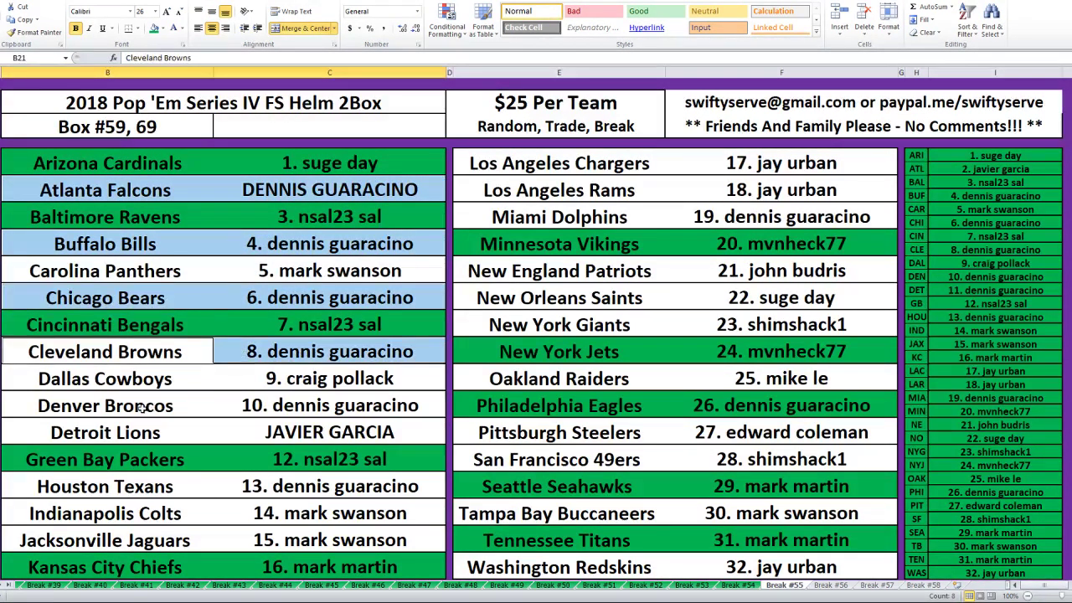
{"action": "left_click_drag", "start_coordinate": [155, 408], "coordinate": [260, 409]}
{"action": "left_click_drag", "start_coordinate": [158, 476], "coordinate": [294, 486]}
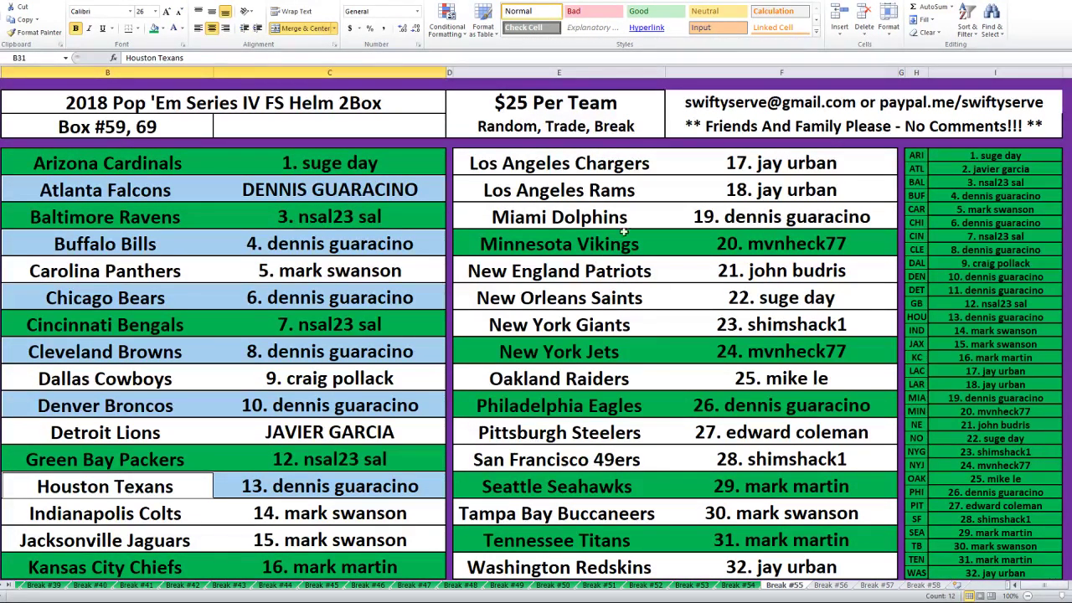
Add Dolphins, Saints, Steelers, Panthers, Colts, Lions and Raiders rows and fill all selected rows green
{"action": "left_click_drag", "start_coordinate": [624, 225], "coordinate": [708, 211]}
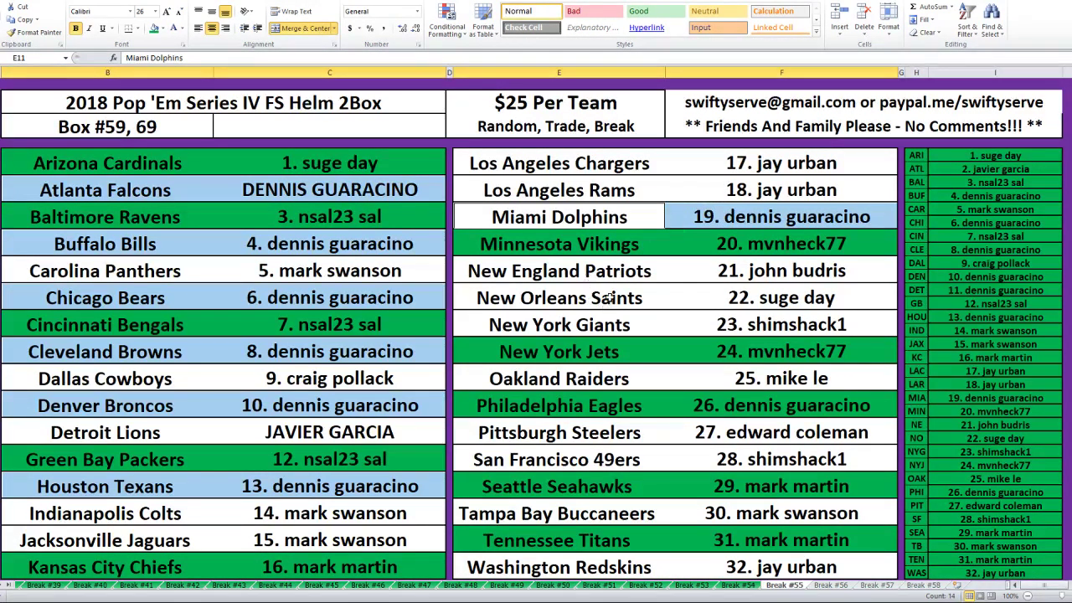
{"action": "left_click_drag", "start_coordinate": [602, 302], "coordinate": [772, 299]}
{"action": "left_click_drag", "start_coordinate": [645, 439], "coordinate": [726, 435]}
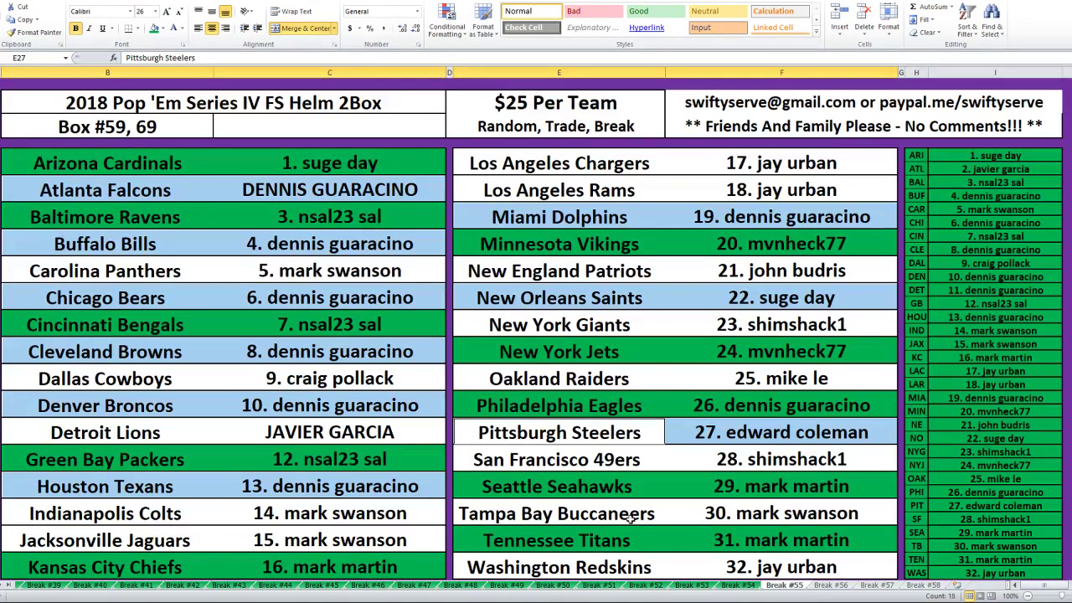
{"action": "left_click_drag", "start_coordinate": [630, 519], "coordinate": [717, 513]}
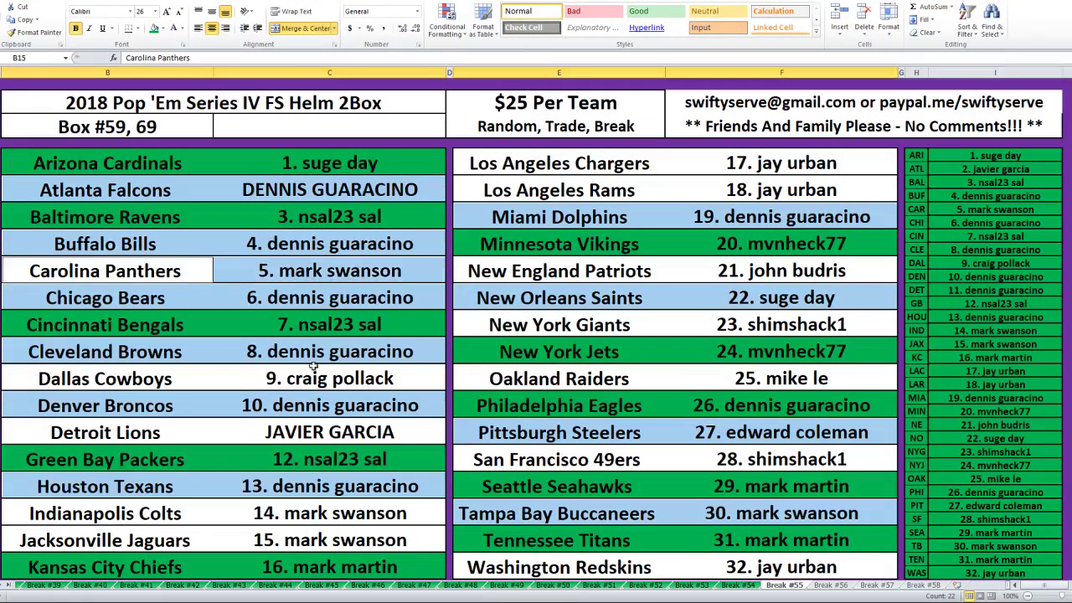
{"action": "left_click", "coordinate": [178, 511]}
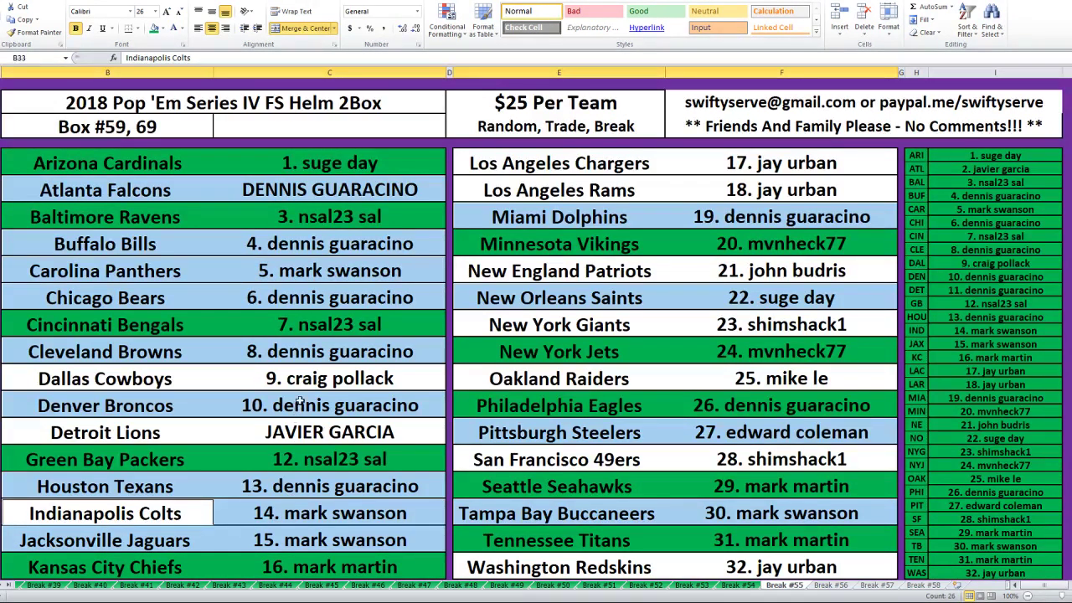
{"action": "left_click", "coordinate": [152, 427]}
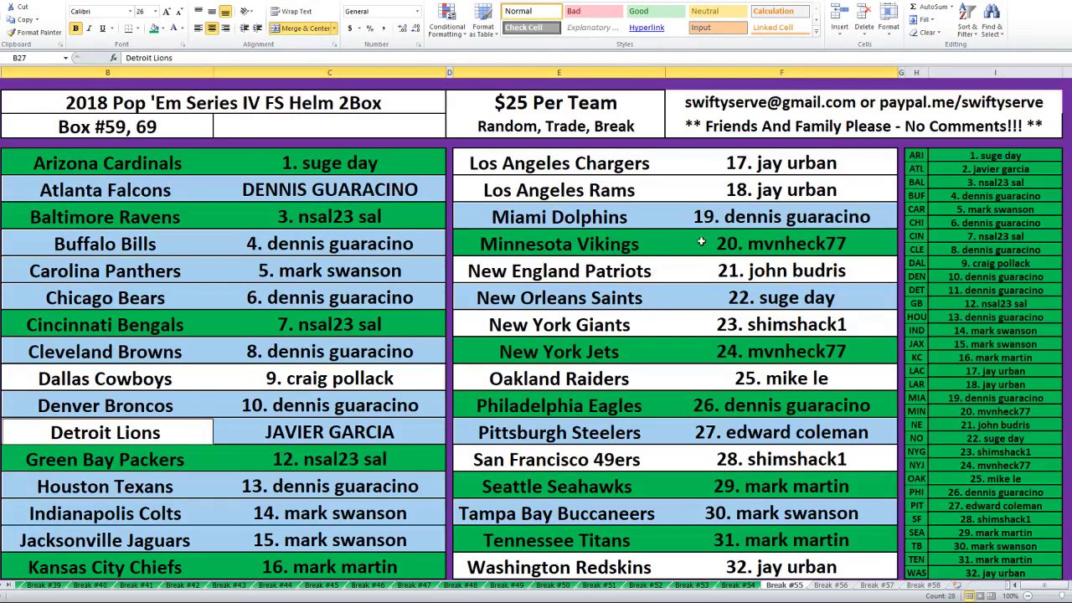
{"action": "left_click_drag", "start_coordinate": [621, 376], "coordinate": [749, 377]}
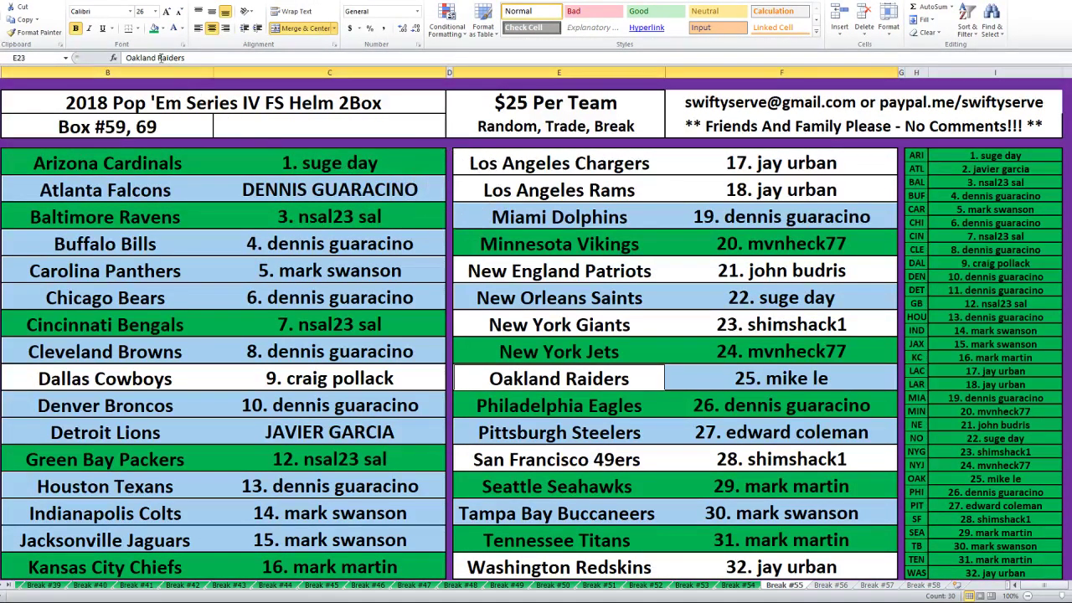
{"action": "left_click", "coordinate": [154, 28]}
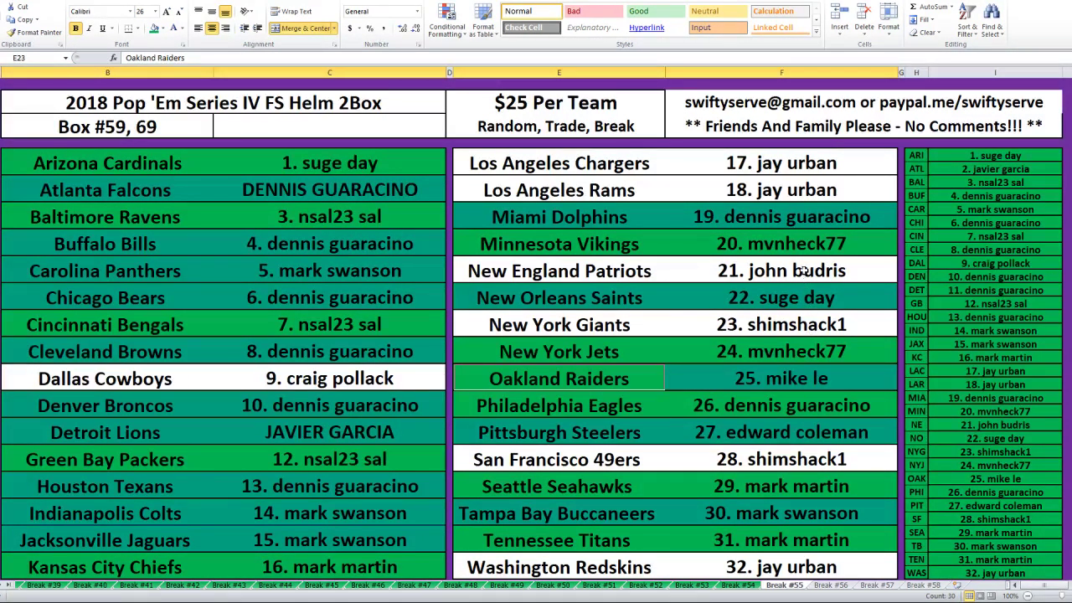
Clear the selection from the team rows
{"action": "left_click", "coordinate": [373, 107]}
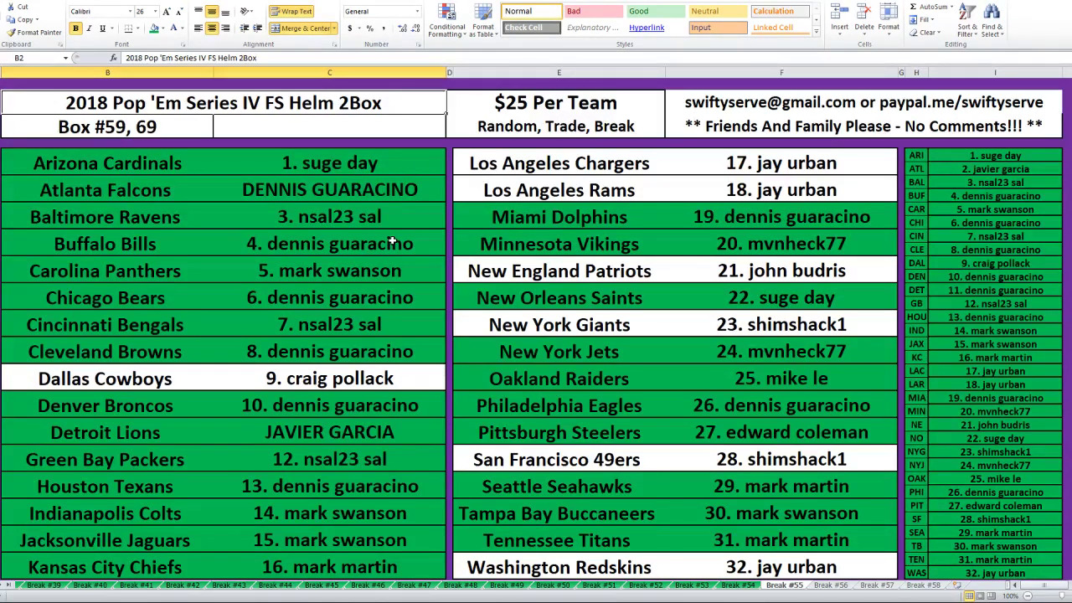
Fill all team rows in B7:C22 and E7:F22 green, then deselect to check
{"action": "left_click", "coordinate": [208, 178]}
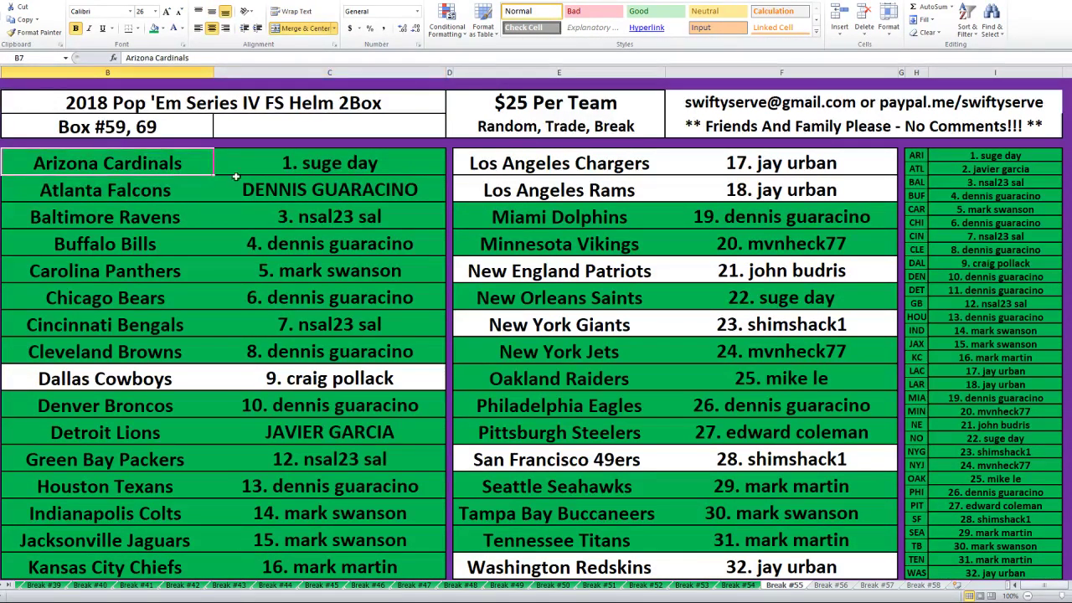
{"action": "left_click_drag", "start_coordinate": [236, 176], "coordinate": [335, 570]}
{"action": "left_click_drag", "start_coordinate": [610, 168], "coordinate": [754, 563]}
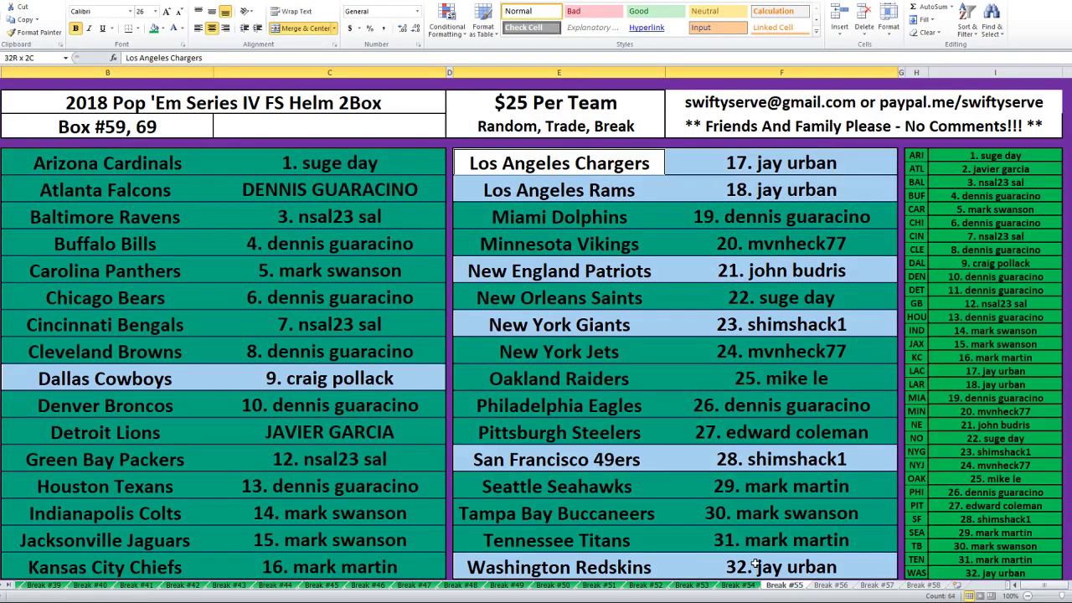
{"action": "left_click", "coordinate": [154, 28]}
{"action": "left_click", "coordinate": [501, 127]}
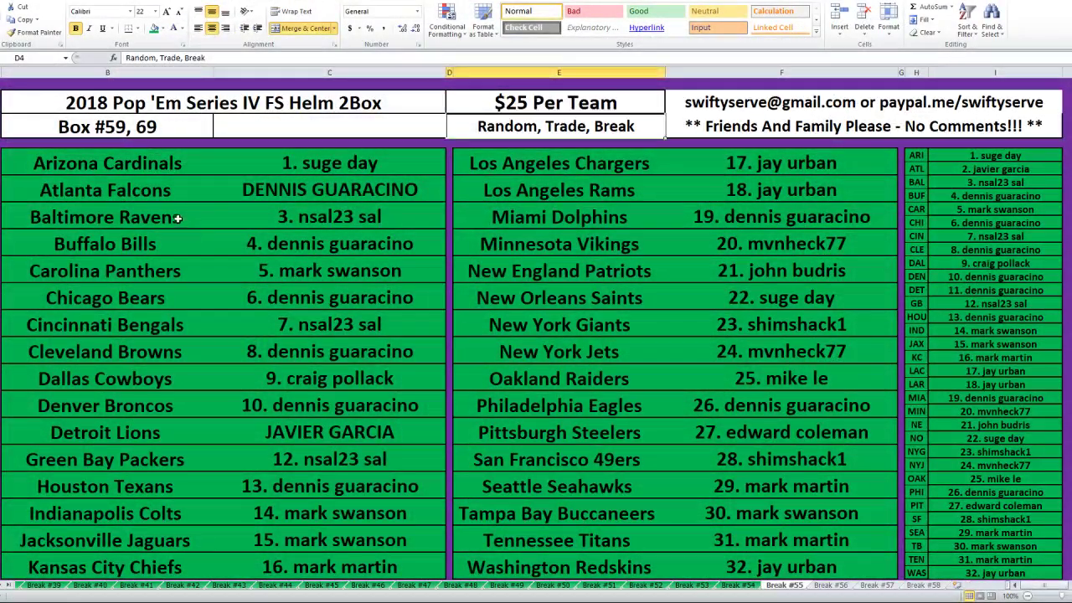
Select the Baltimore Ravens row on the Break #55 sheet
{"action": "left_click", "coordinate": [285, 219]}
Fill the Baltimore and Jacksonville rows yellow
{"action": "left_click", "coordinate": [171, 545], "text": "ctrl"}
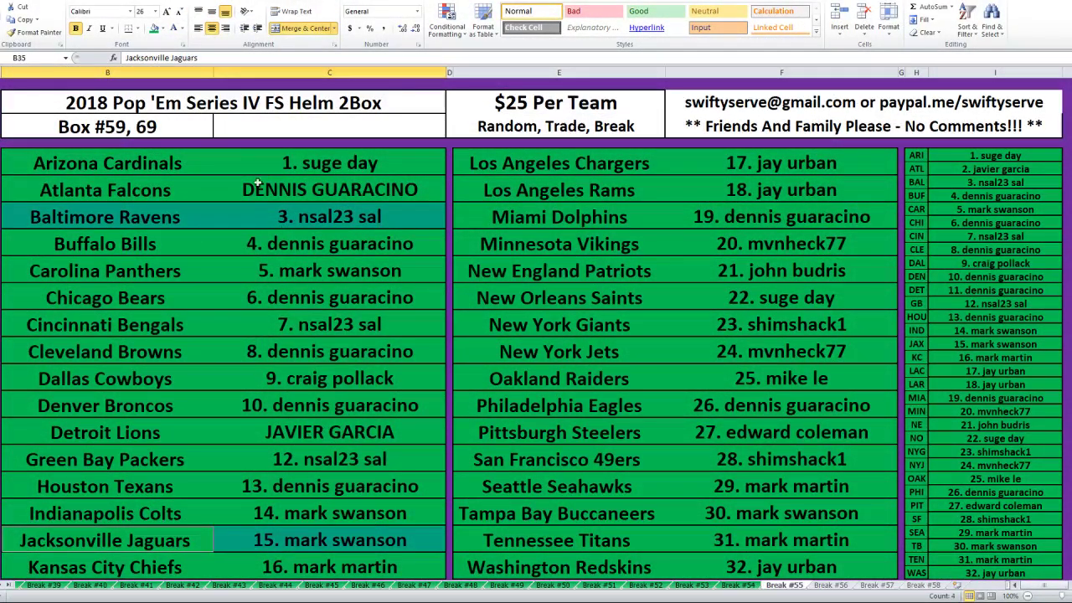
{"action": "left_click", "coordinate": [163, 29]}
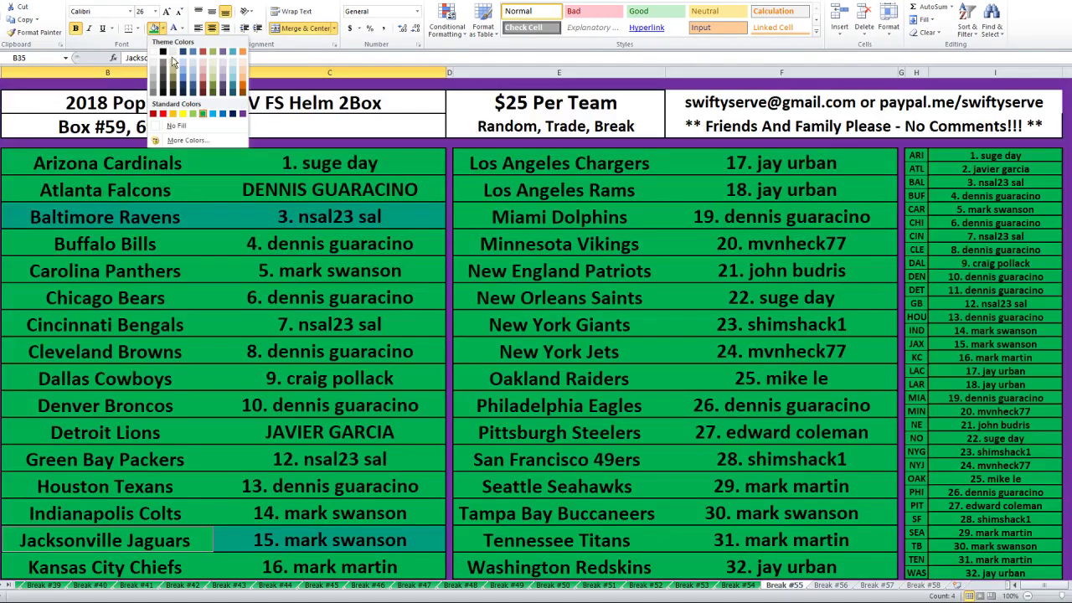
{"action": "left_click", "coordinate": [181, 114]}
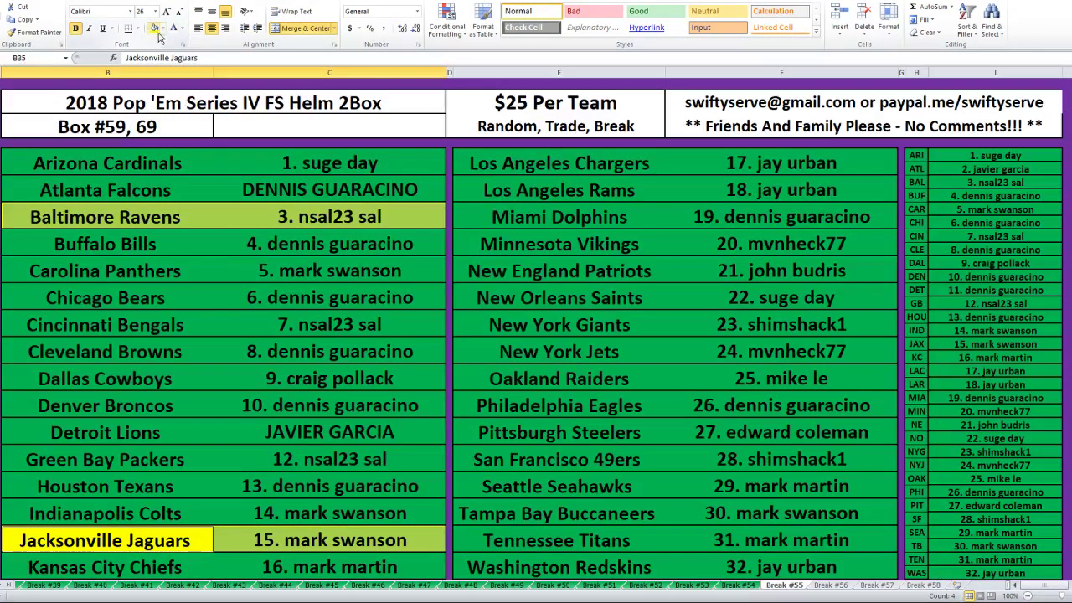
Note hits '59 - Fred Taylor (JAX)' and '69 - Ray Lewis (BAL)' beside the box number, then go to Hit List
{"action": "left_click", "coordinate": [269, 130]}
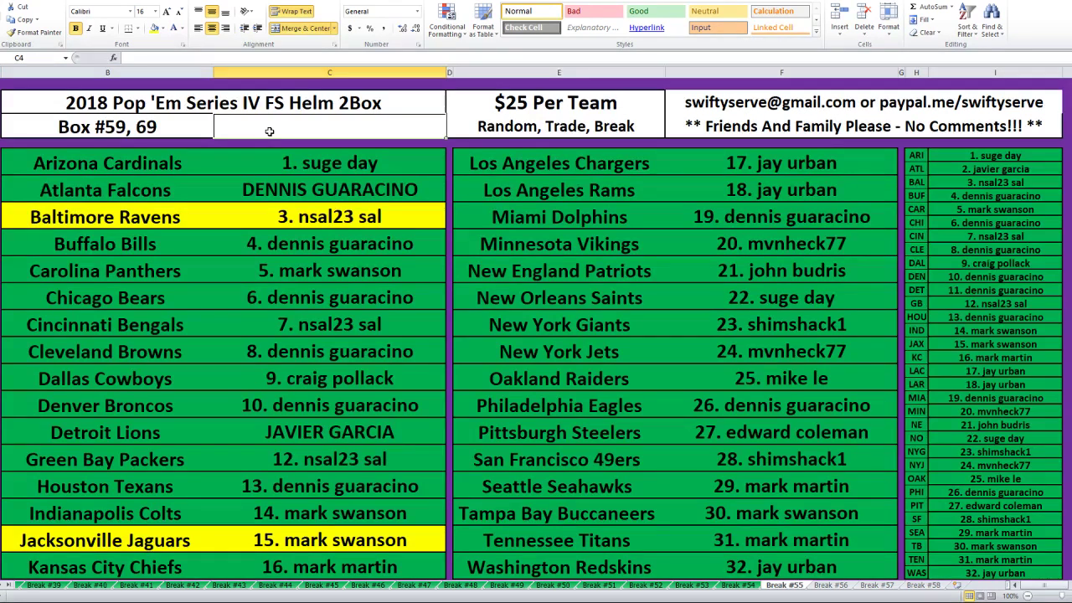
{"action": "type", "text": "59 -"}
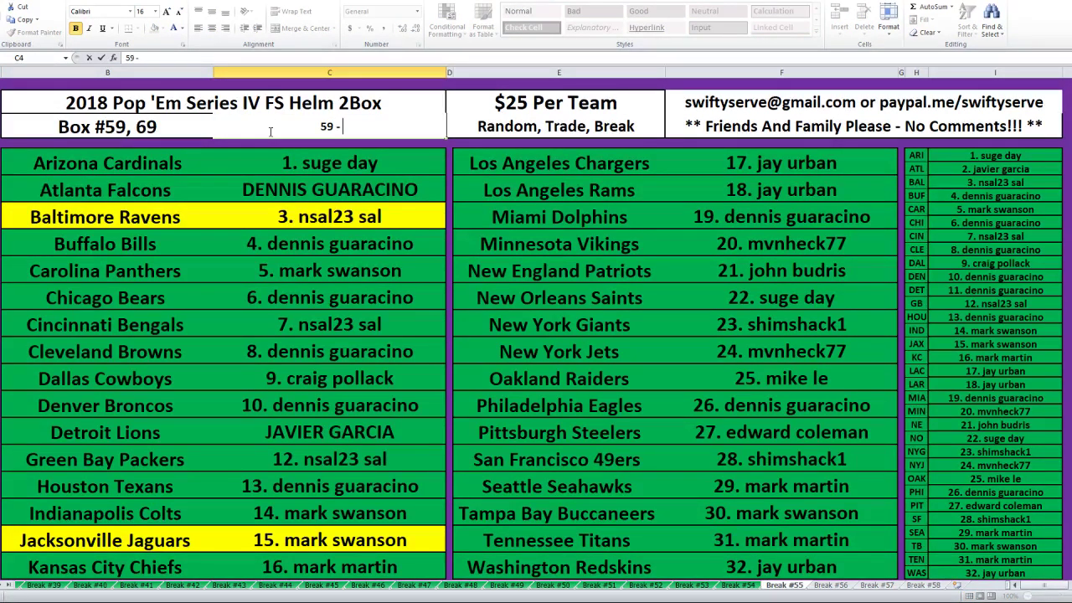
{"action": "type", "text": " Fred Taylor"}
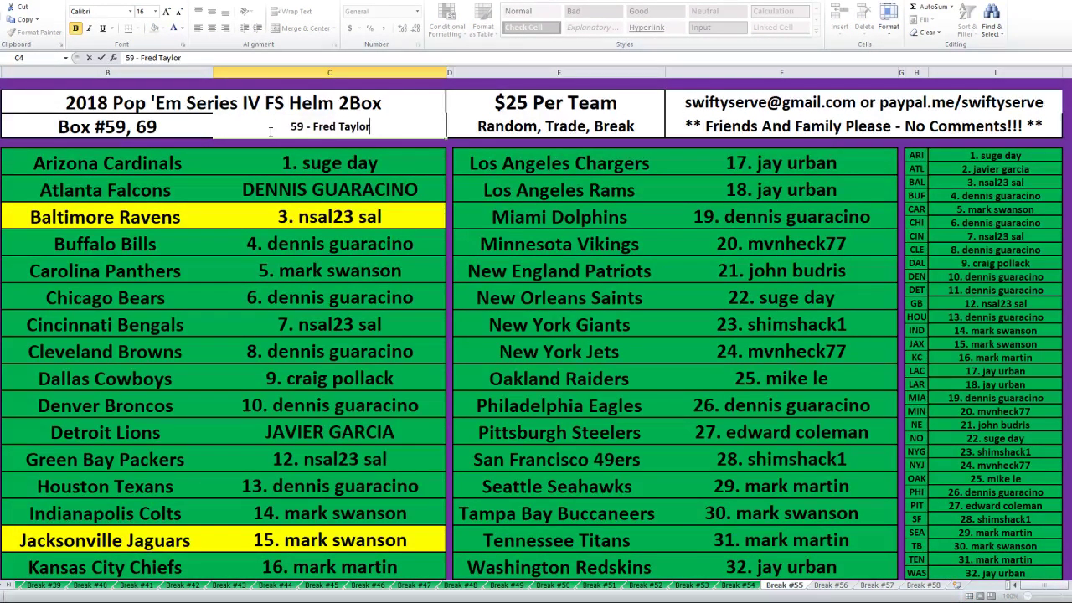
{"action": "type", "text": " (JAX)"}
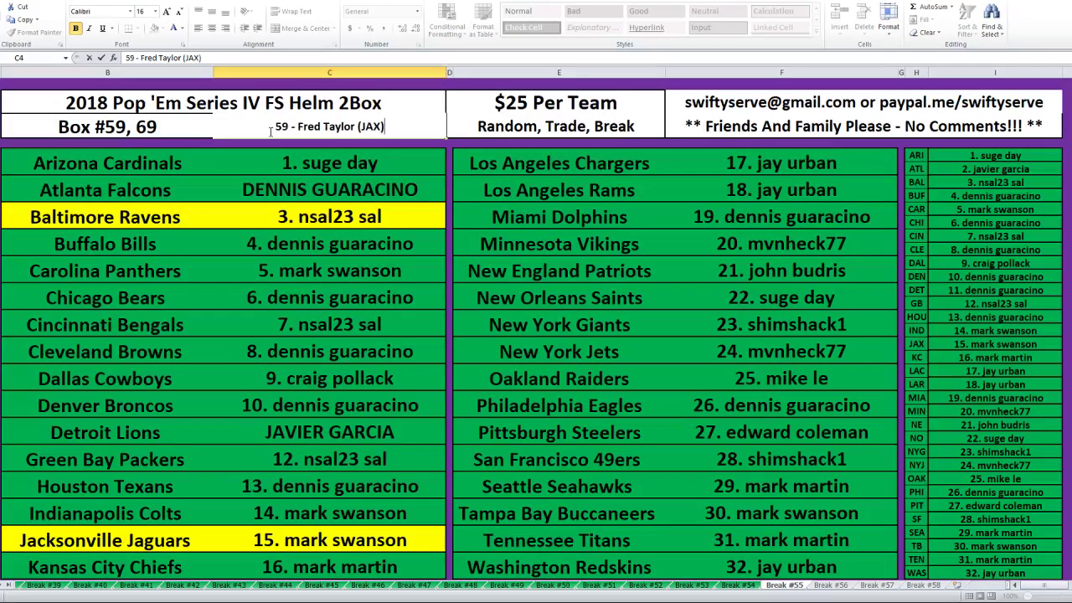
{"action": "type", "text": "  69 "}
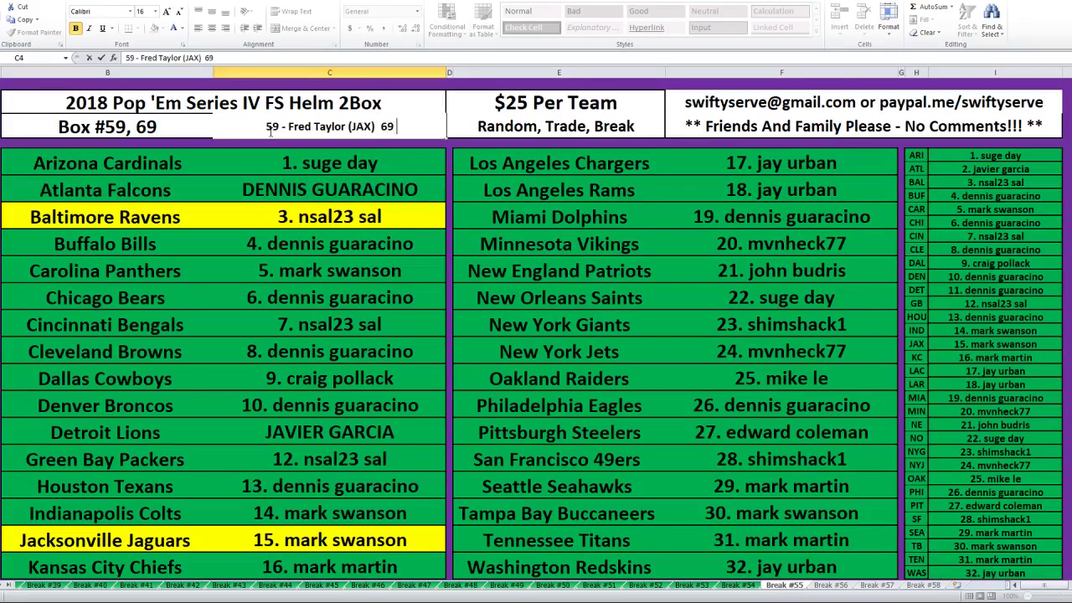
{"action": "type", "text": "- Ray Lewis"}
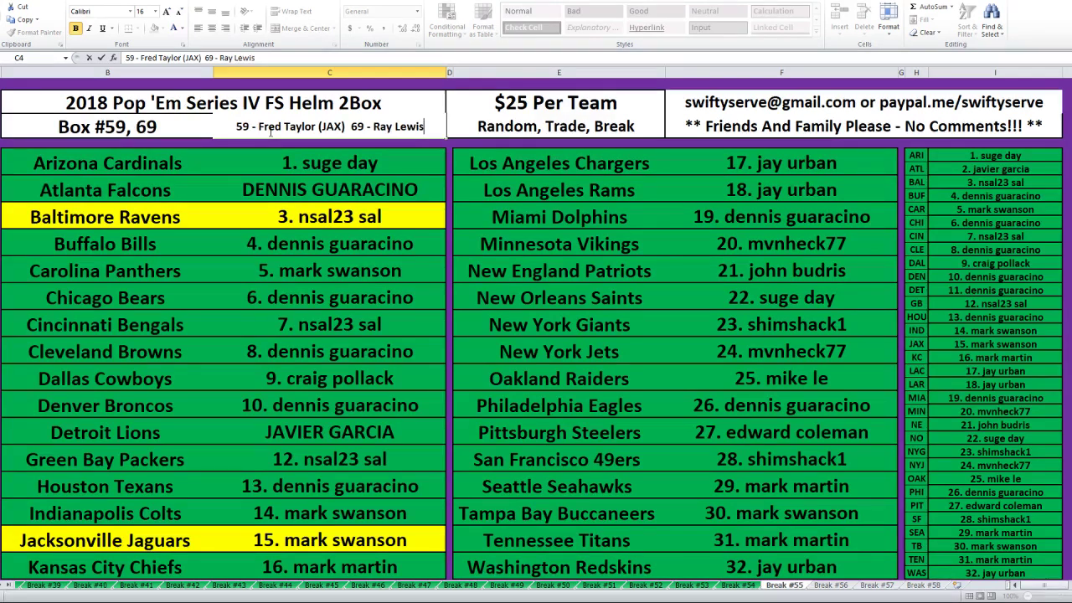
{"action": "type", "text": " (BAL)"}
{"action": "key", "text": "Return"}
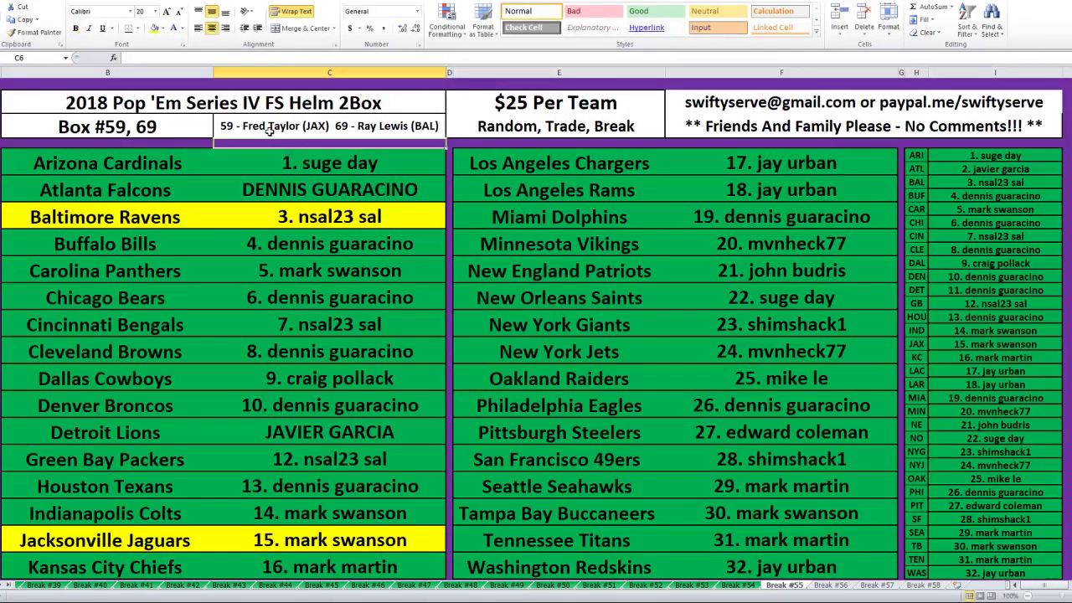
{"action": "left_click", "coordinate": [6, 584]}
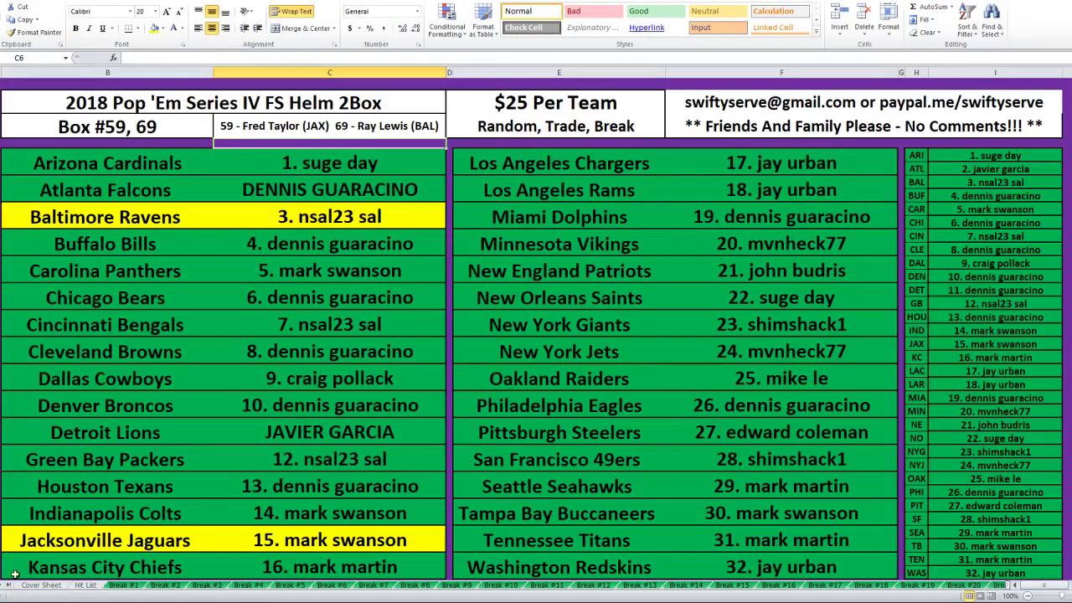
{"action": "left_click", "coordinate": [85, 584]}
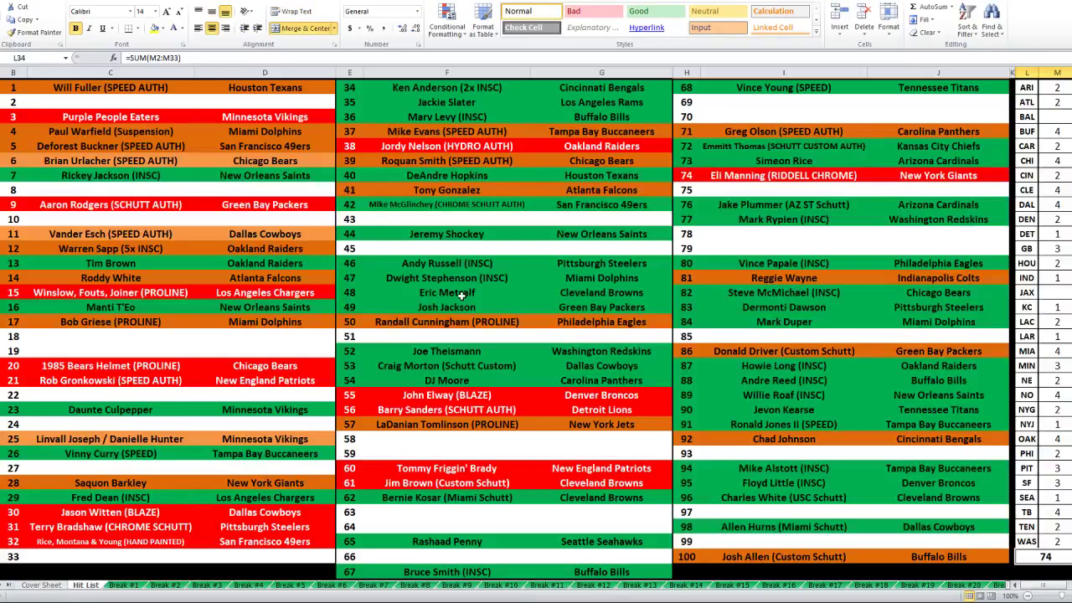
Enter Fred Taylor / Jacksonville Jaguars for hit 59 and Ray Lewis / Baltimore Ravens for hit 69
{"action": "left_click", "coordinate": [438, 450]}
{"action": "type", "text": "Fred Taylor"}
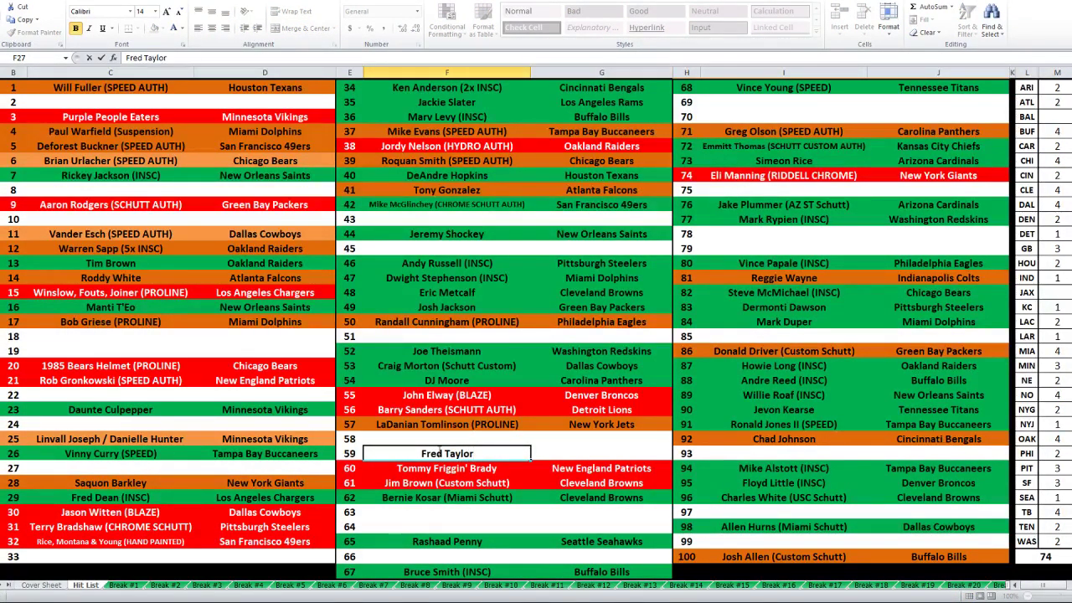
{"action": "key", "text": "Tab"}
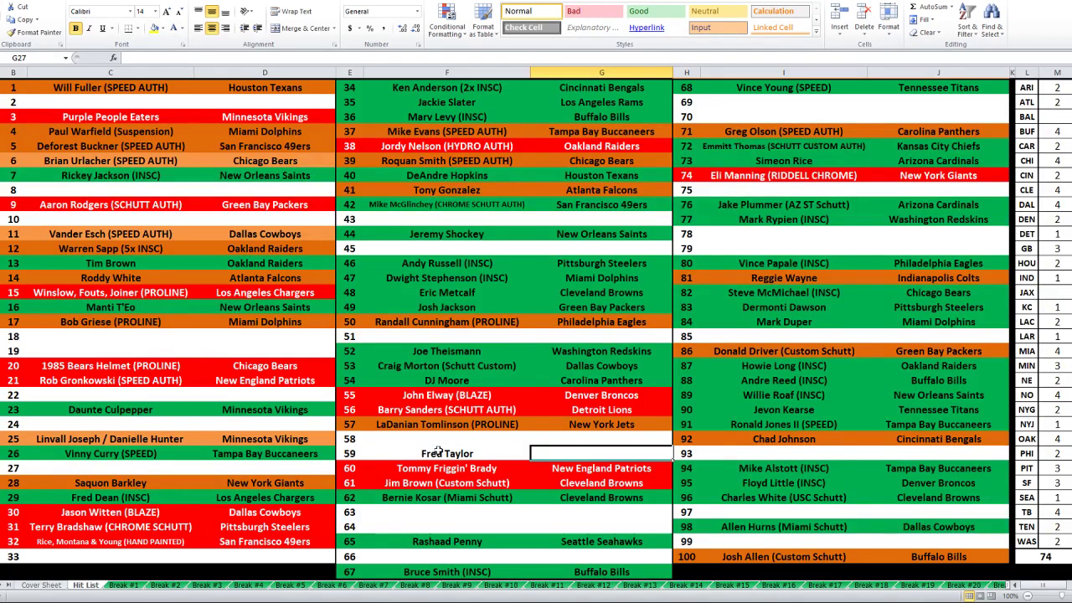
{"action": "type", "text": "Jacksonvi"}
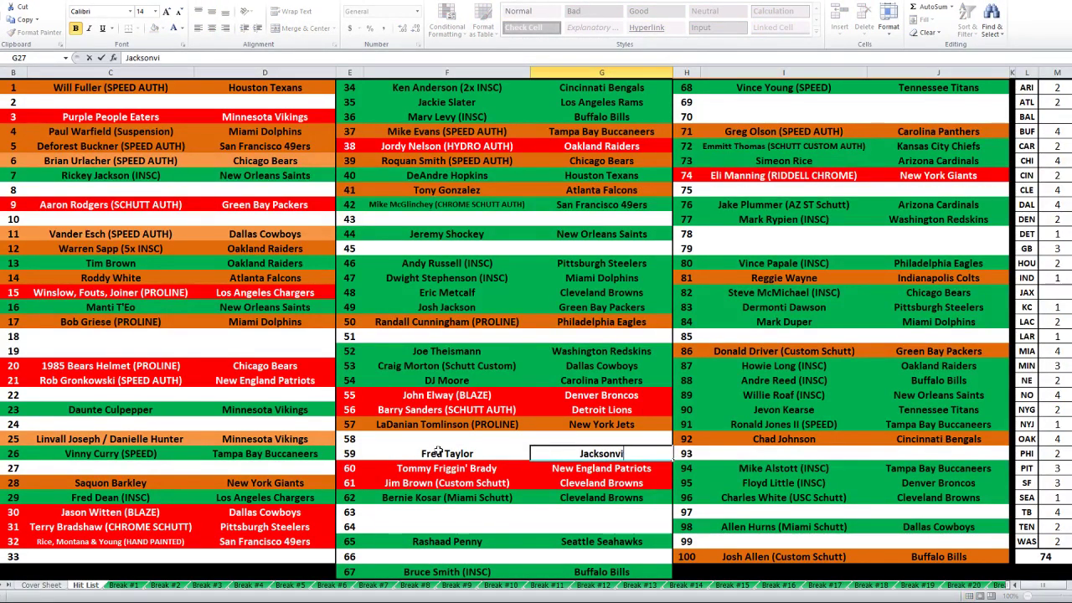
{"action": "type", "text": "lle Jaguars"}
{"action": "key", "text": "Return"}
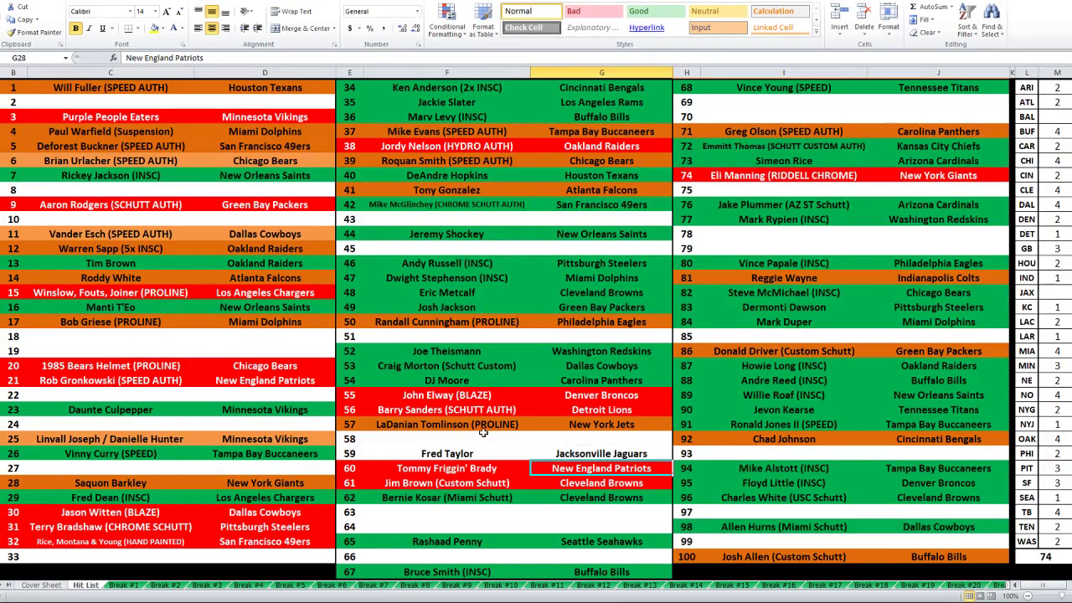
{"action": "left_click", "coordinate": [772, 89]}
{"action": "left_click", "coordinate": [773, 101]}
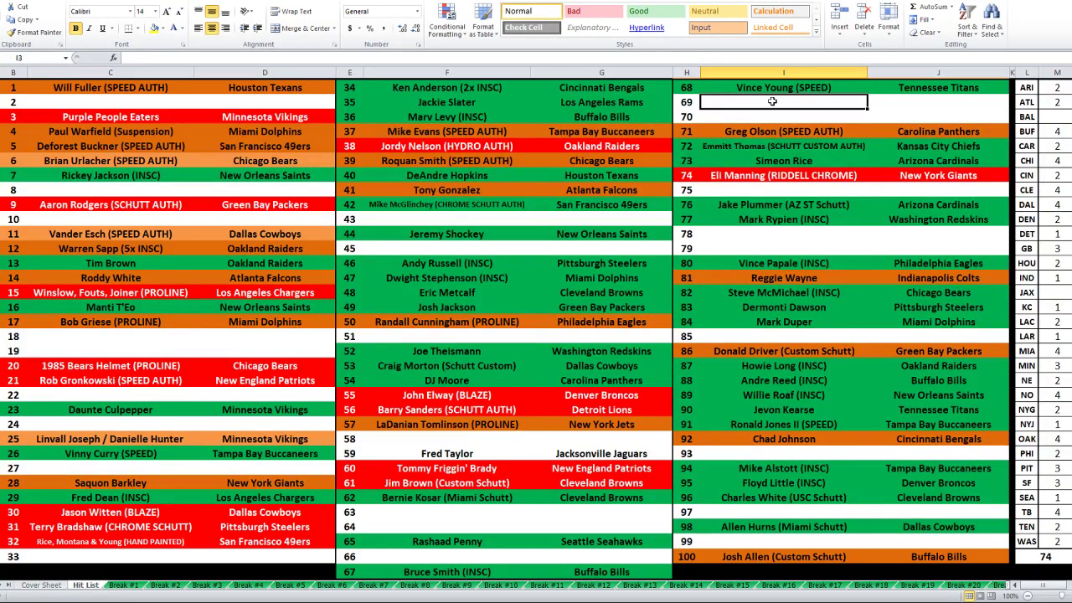
{"action": "type", "text": "Ray"}
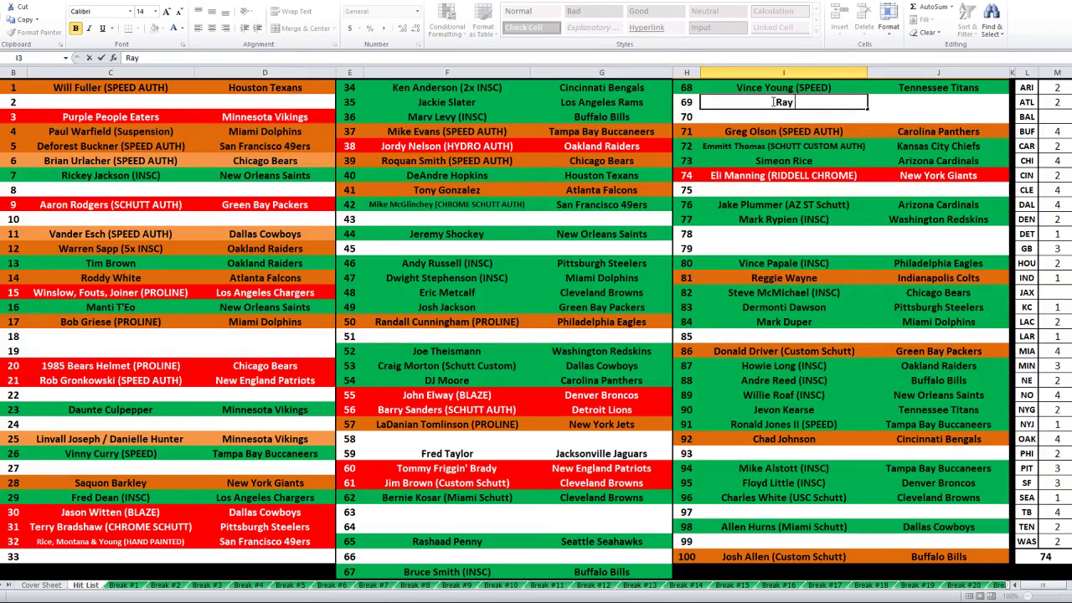
{"action": "type", "text": " LEwis"}
{"action": "key", "text": "Tab"}
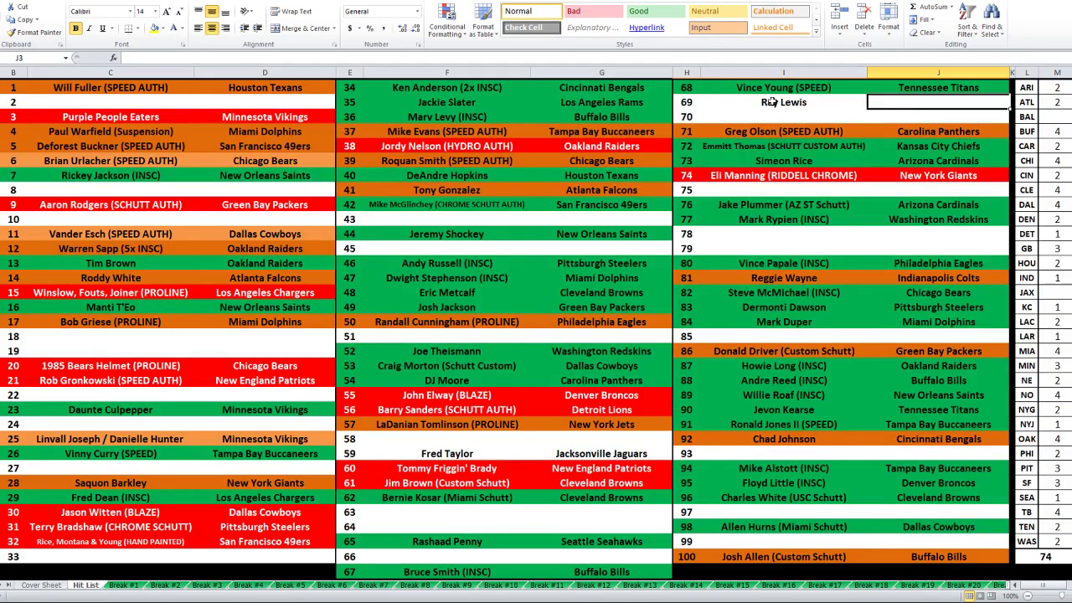
{"action": "type", "text": "Baltimore"}
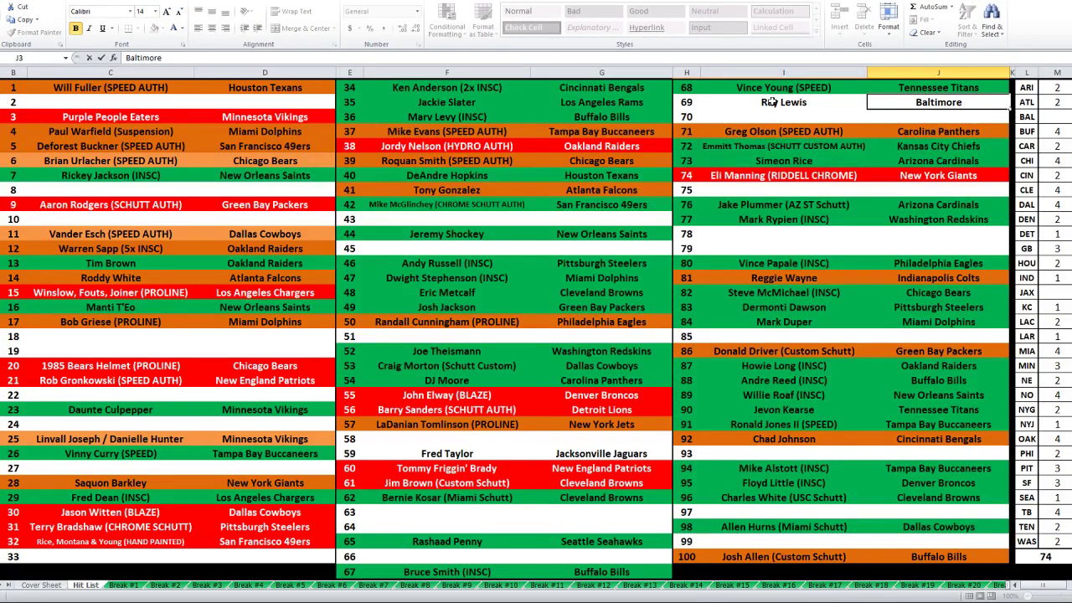
{"action": "type", "text": " Ravens"}
{"action": "key", "text": "Return"}
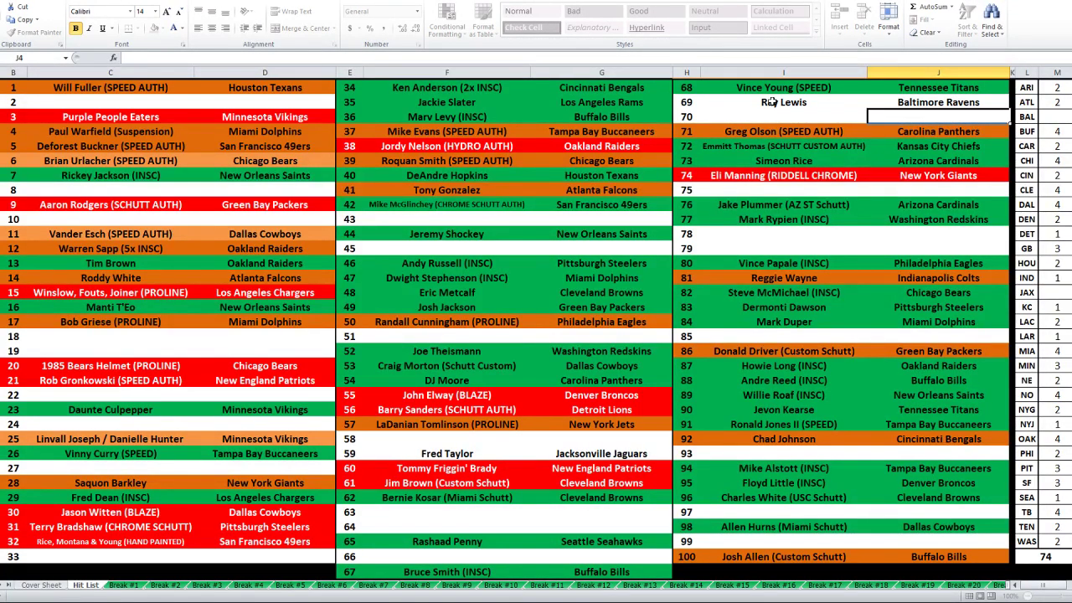
Fill the Ray Lewis row orange and the Fred Taylor row green
{"action": "left_click_drag", "start_coordinate": [682, 101], "coordinate": [938, 102]}
{"action": "left_click", "coordinate": [163, 28]}
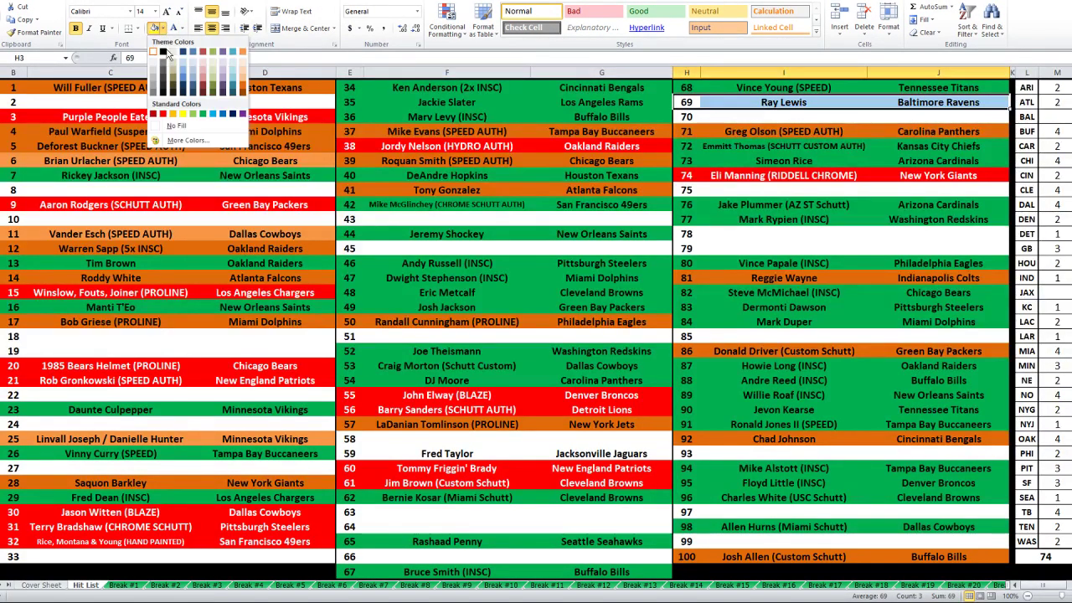
{"action": "left_click", "coordinate": [242, 83]}
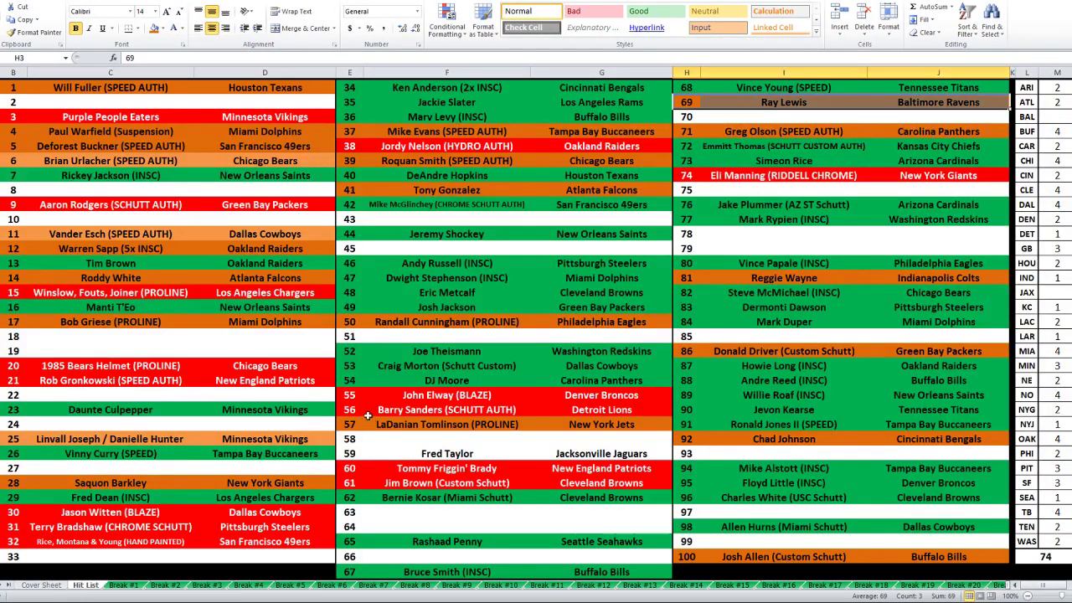
{"action": "left_click_drag", "start_coordinate": [350, 453], "coordinate": [578, 454]}
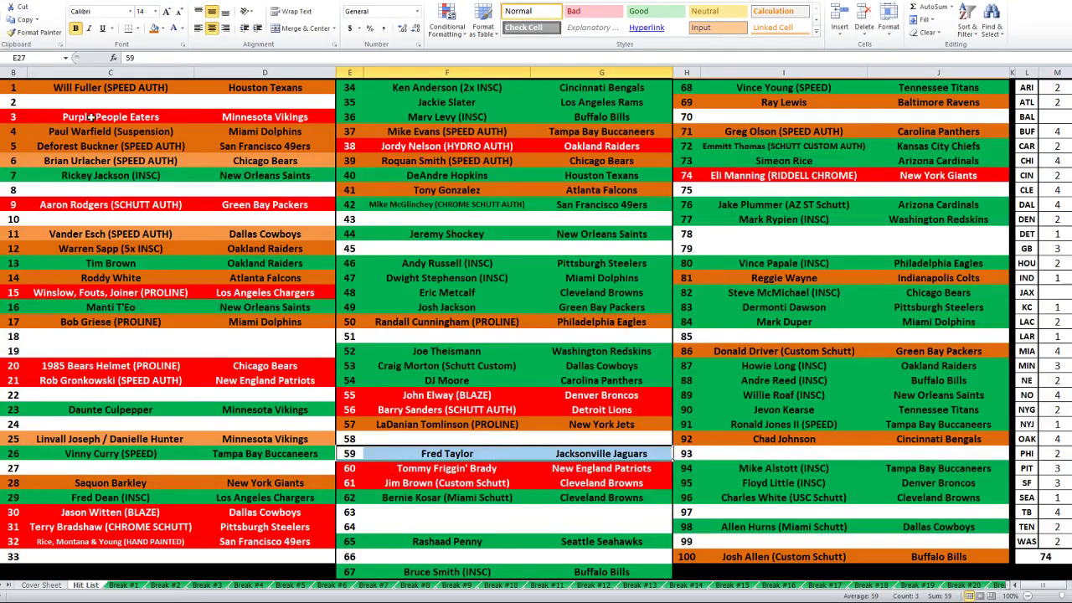
{"action": "left_click", "coordinate": [161, 27]}
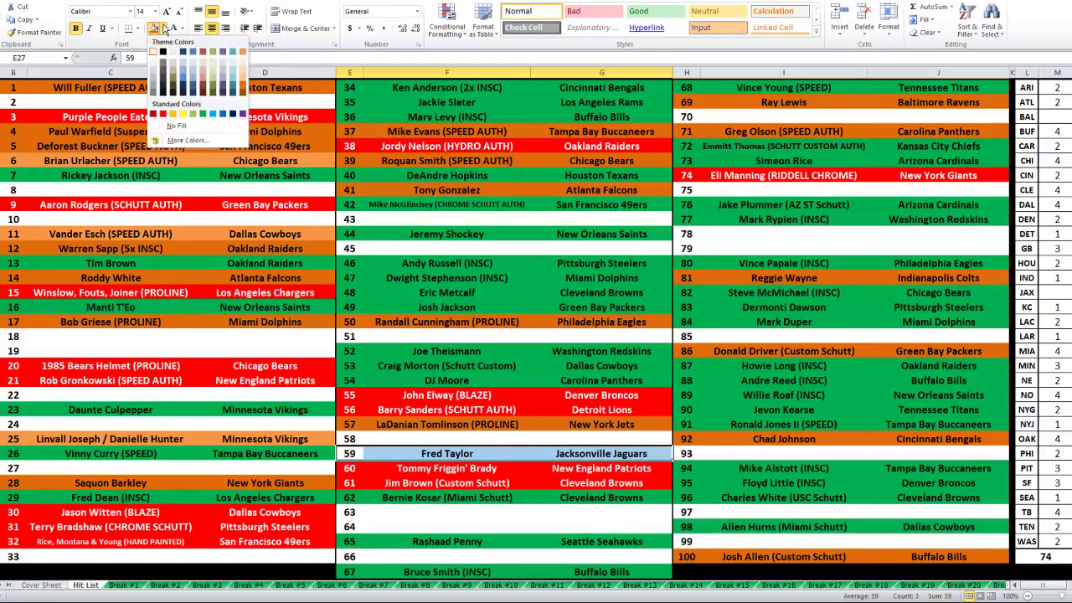
{"action": "left_click", "coordinate": [206, 117]}
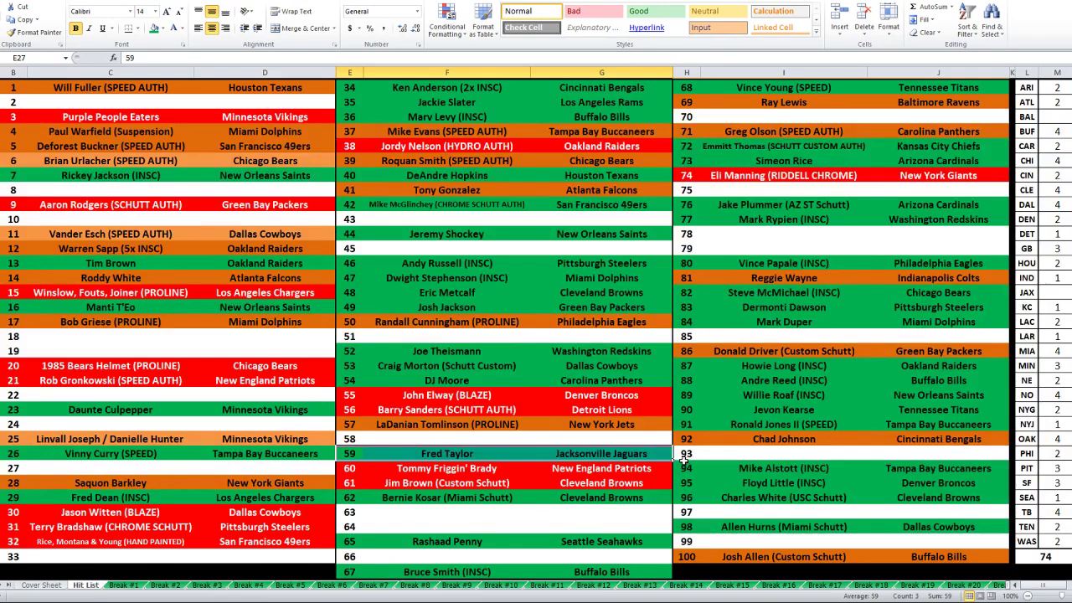
{"action": "left_click", "coordinate": [613, 454]}
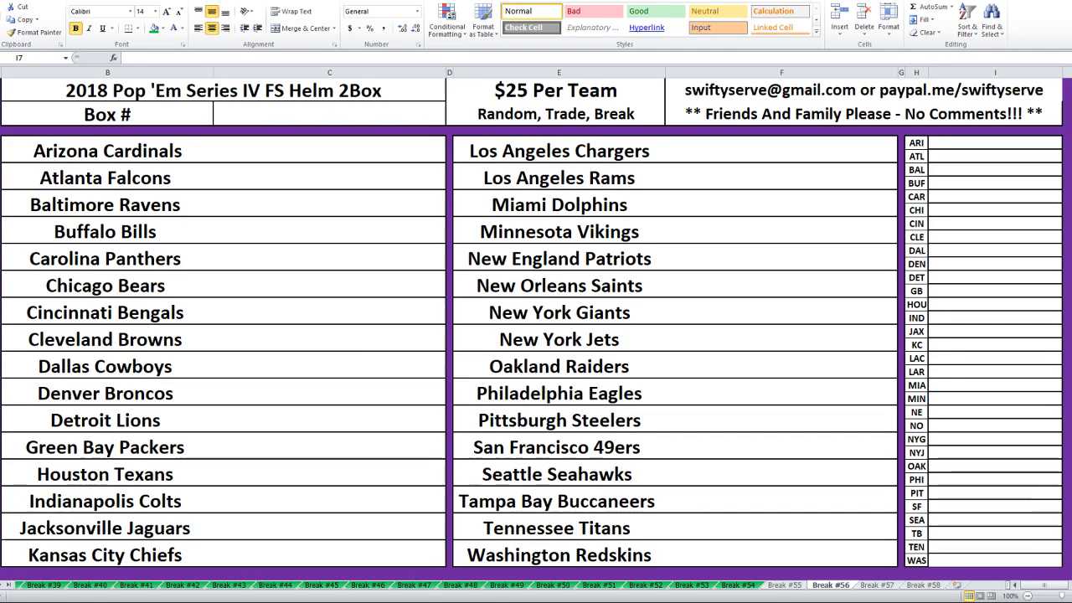
Enter the same buyer as owner of ARI, BUF and DAL
{"action": "left_click", "coordinate": [997, 143]}
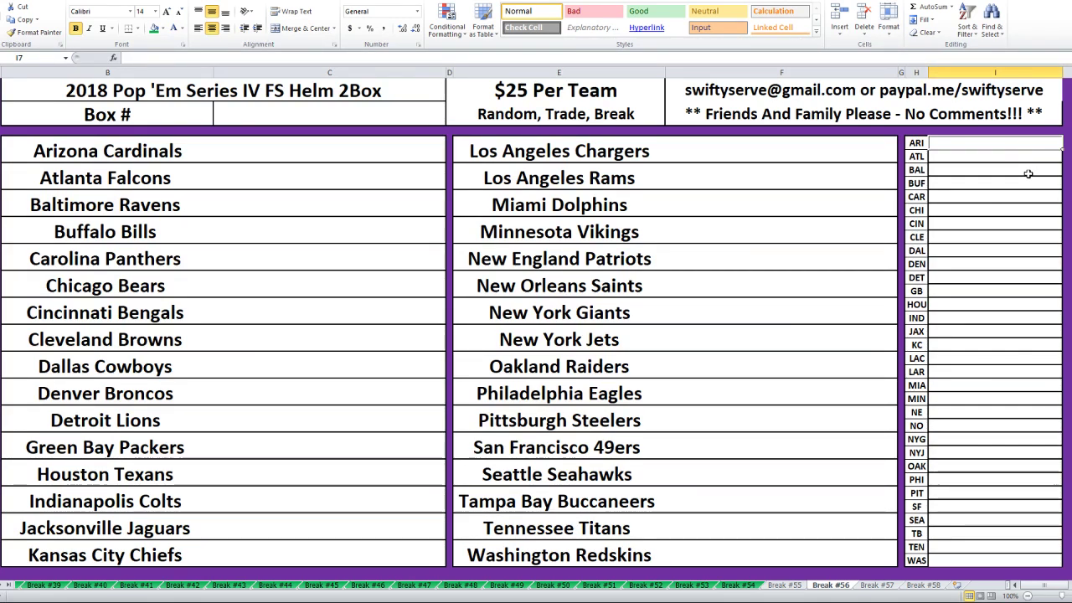
{"action": "key", "text": "Return"}
{"action": "left_click", "coordinate": [1029, 179]}
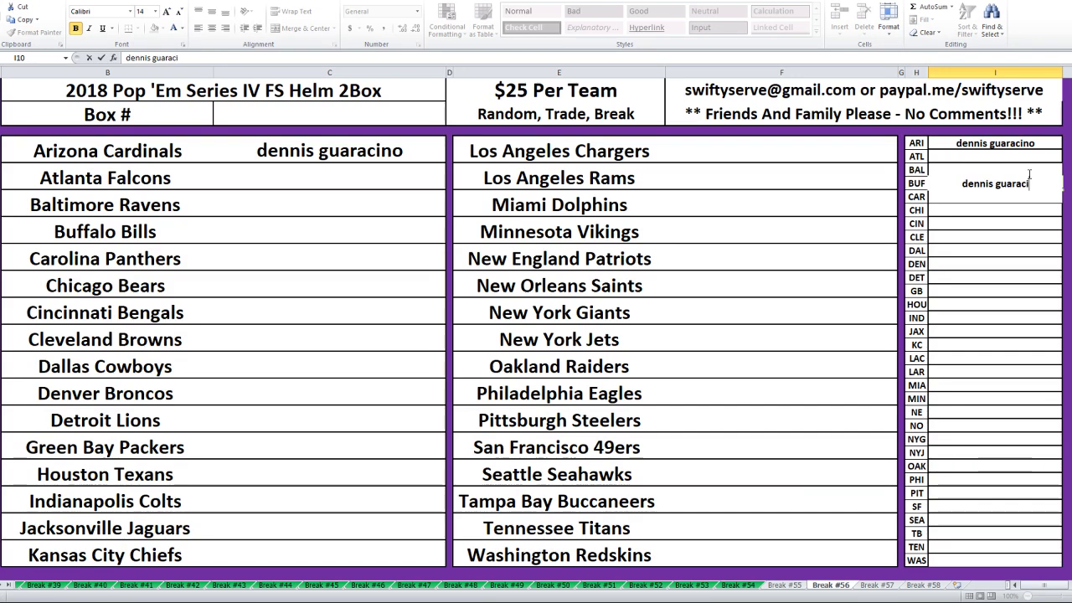
{"action": "key", "text": "Return"}
{"action": "key", "text": "Down"}
{"action": "key", "text": "Down"}
{"action": "key", "text": "Down"}
{"action": "key", "text": "Down"}
{"action": "type", "text": "den"}
{"action": "key", "text": "Return"}
Give JAX, MIN and OAK that same owner, correcting the misspelt OAK entry
{"action": "key", "text": "Down"}
{"action": "key", "text": "Down"}
{"action": "key", "text": "Down"}
{"action": "key", "text": "Down"}
{"action": "key", "text": "Down"}
{"action": "key", "text": "Down"}
{"action": "key", "text": "Down"}
{"action": "type", "text": "d"}
{"action": "key", "text": "Return"}
{"action": "key", "text": "Down"}
{"action": "key", "text": "Down"}
{"action": "type", "text": "d"}
{"action": "key", "text": "Return"}
{"action": "key", "text": "Down"}
{"action": "key", "text": "Down"}
{"action": "key", "text": "Down"}
{"action": "key", "text": "Down"}
{"action": "key", "text": "Down"}
{"action": "type", "text": "dne"}
{"action": "key", "text": "Return"}
{"action": "key", "text": "Up"}
{"action": "type", "text": "de"}
{"action": "key", "text": "Return"}
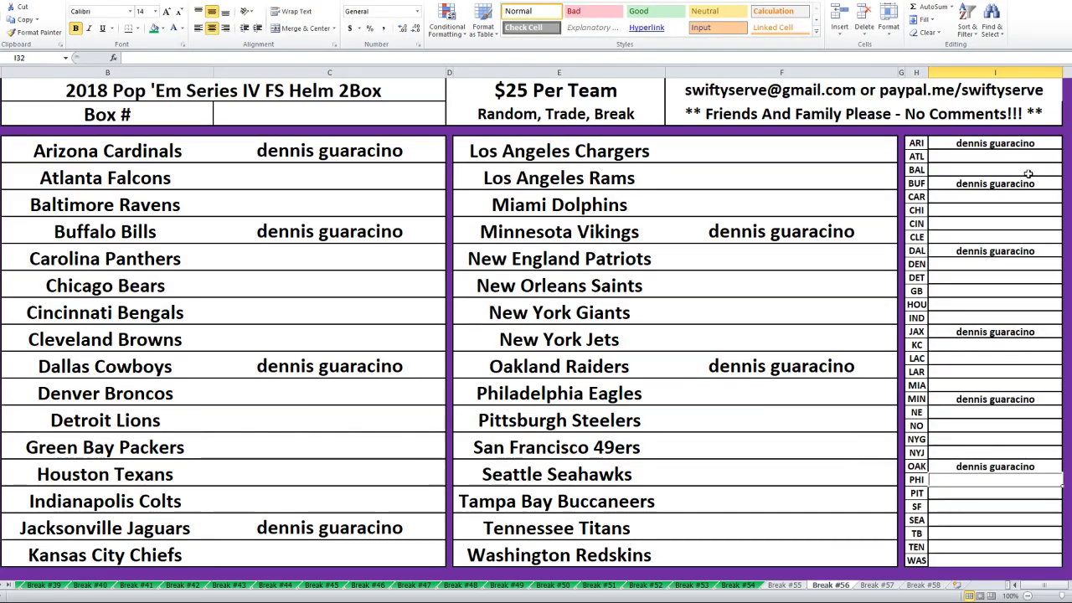
Enter the buyers' names as owners of Atlanta and Cleveland
{"action": "left_click", "coordinate": [1003, 158]}
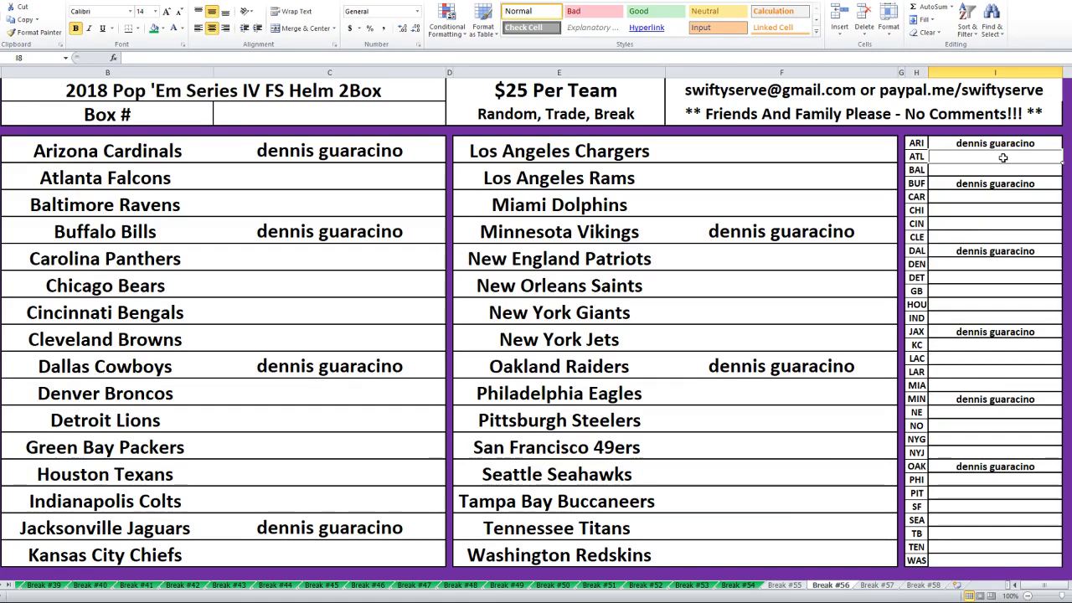
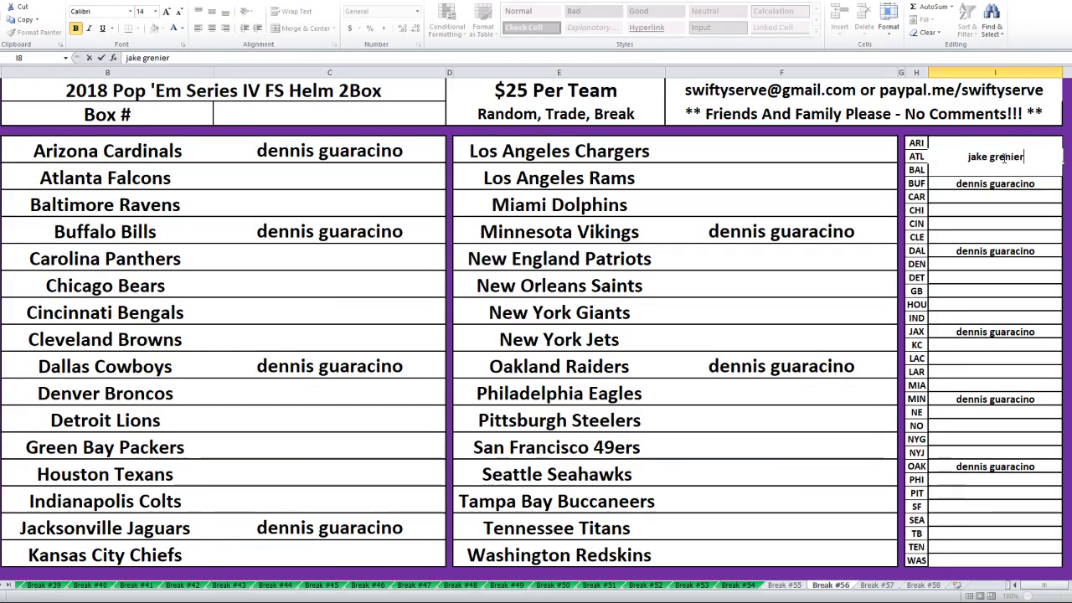
{"action": "key", "text": "Return"}
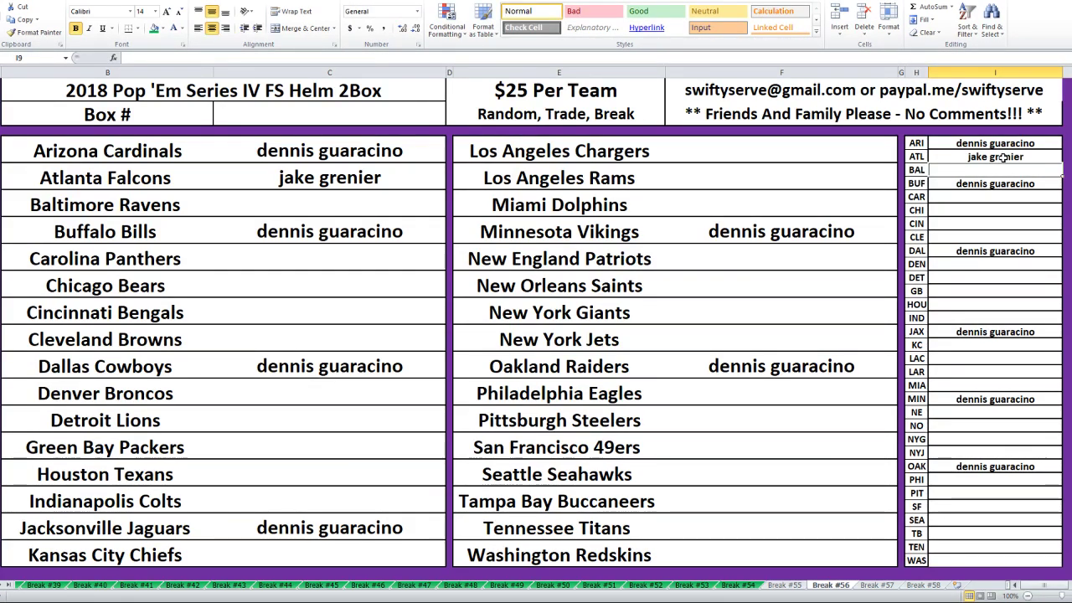
{"action": "key", "text": "Down"}
{"action": "key", "text": "Down"}
{"action": "key", "text": "Down"}
{"action": "key", "text": "Down"}
{"action": "key", "text": "Down"}
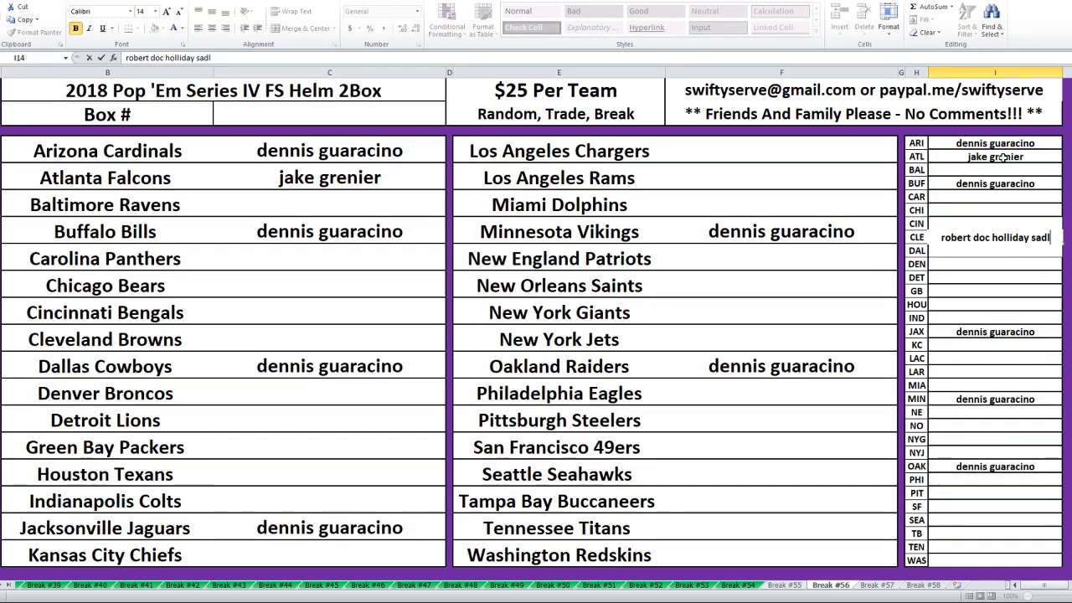
{"action": "key", "text": "Return"}
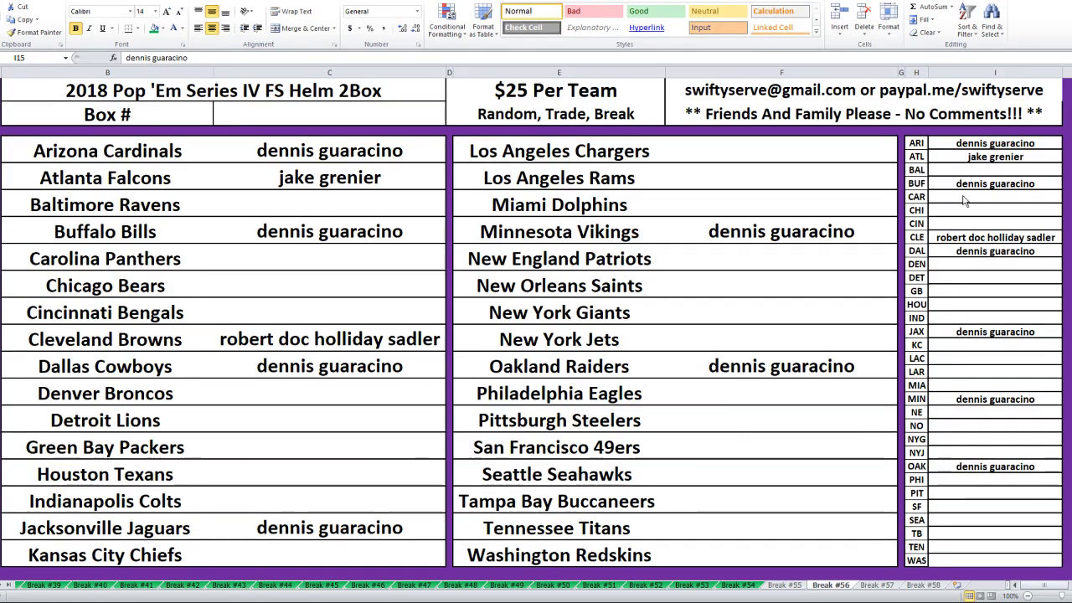
Assign owners to Baltimore, the New York Giants and San Francisco
{"action": "left_click", "coordinate": [995, 159]}
{"action": "left_click", "coordinate": [995, 172]}
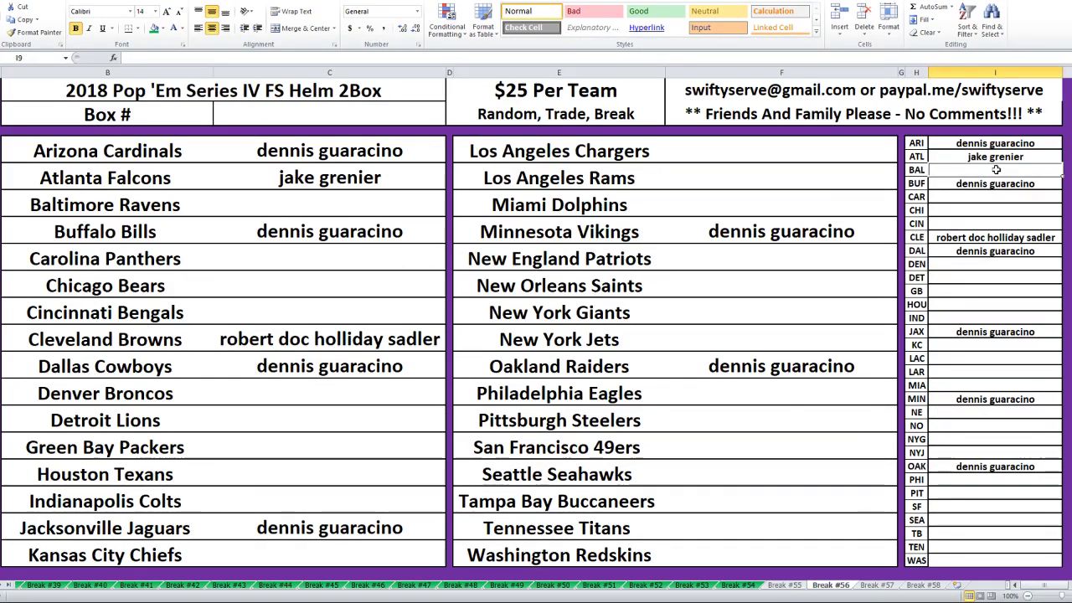
{"action": "key", "text": "Return"}
{"action": "key", "text": "Down"}
{"action": "key", "text": "Down"}
{"action": "key", "text": "Down"}
{"action": "key", "text": "Down"}
{"action": "key", "text": "Down"}
{"action": "key", "text": "Down"}
{"action": "key", "text": "Down"}
{"action": "key", "text": "Down"}
{"action": "key", "text": "Down"}
{"action": "key", "text": "Down"}
{"action": "key", "text": "Down"}
{"action": "key", "text": "Down"}
{"action": "key", "text": "Down"}
{"action": "key", "text": "Down"}
{"action": "key", "text": "Down"}
{"action": "key", "text": "Down"}
{"action": "key", "text": "Down"}
{"action": "key", "text": "Down"}
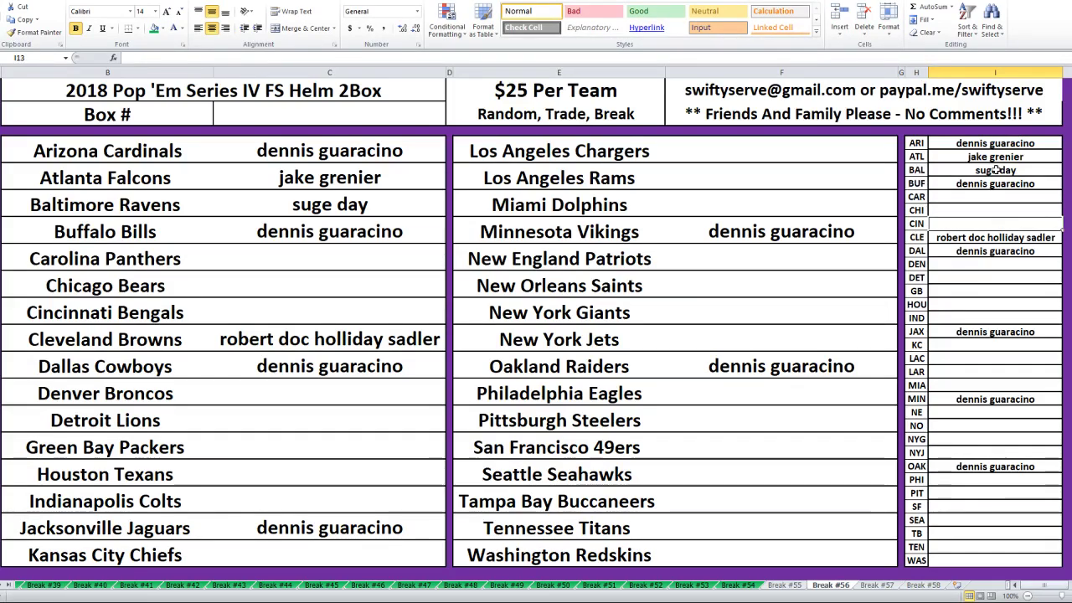
{"action": "type", "text": "sge"}
{"action": "key", "text": "Return"}
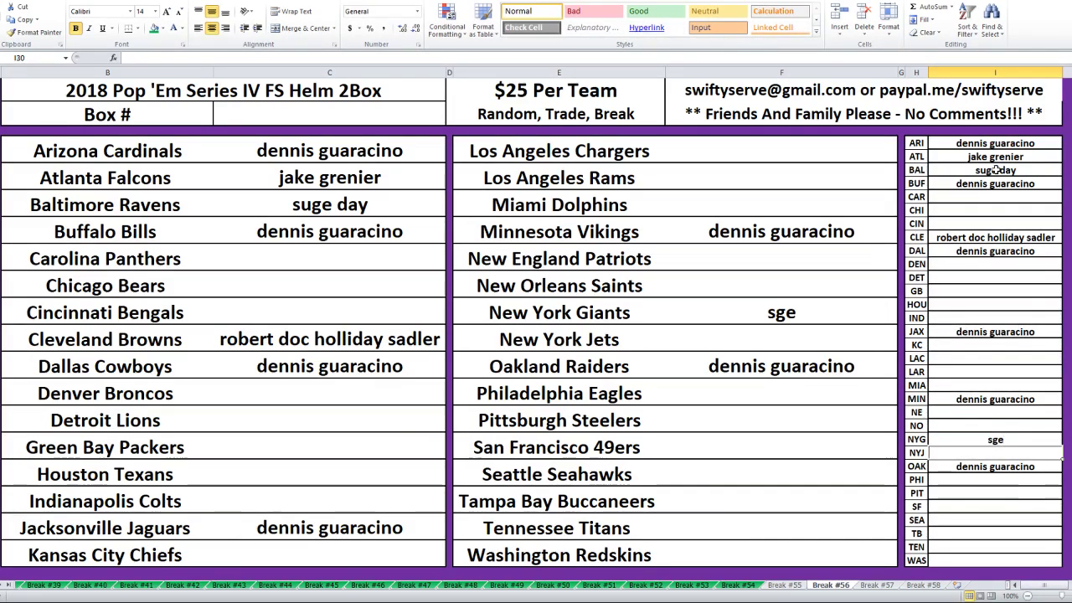
{"action": "type", "text": "s"}
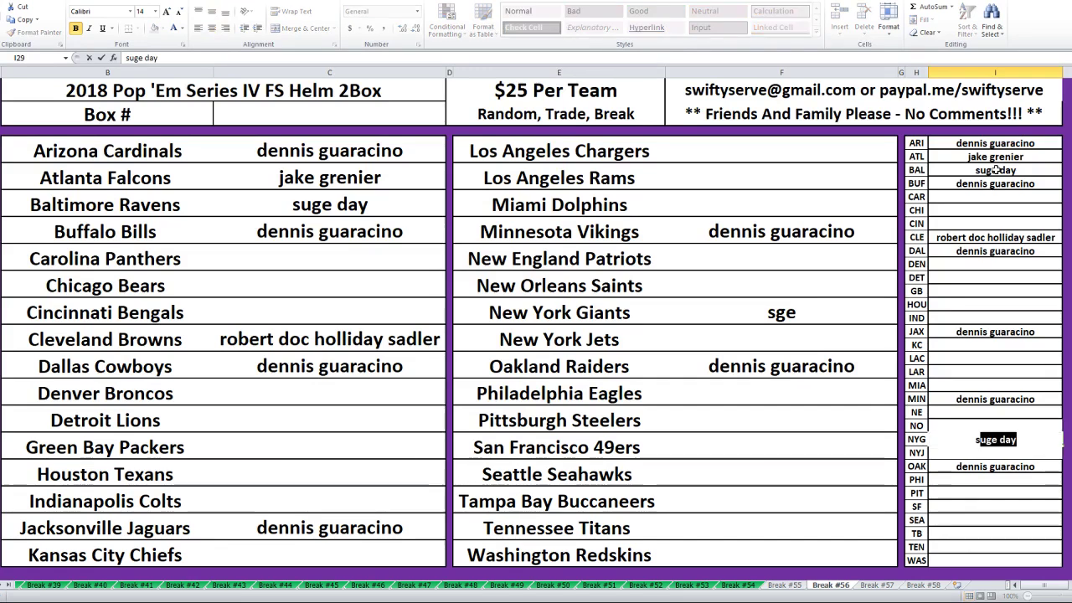
{"action": "key", "text": "Return"}
{"action": "key", "text": "Up"}
{"action": "key", "text": "Up"}
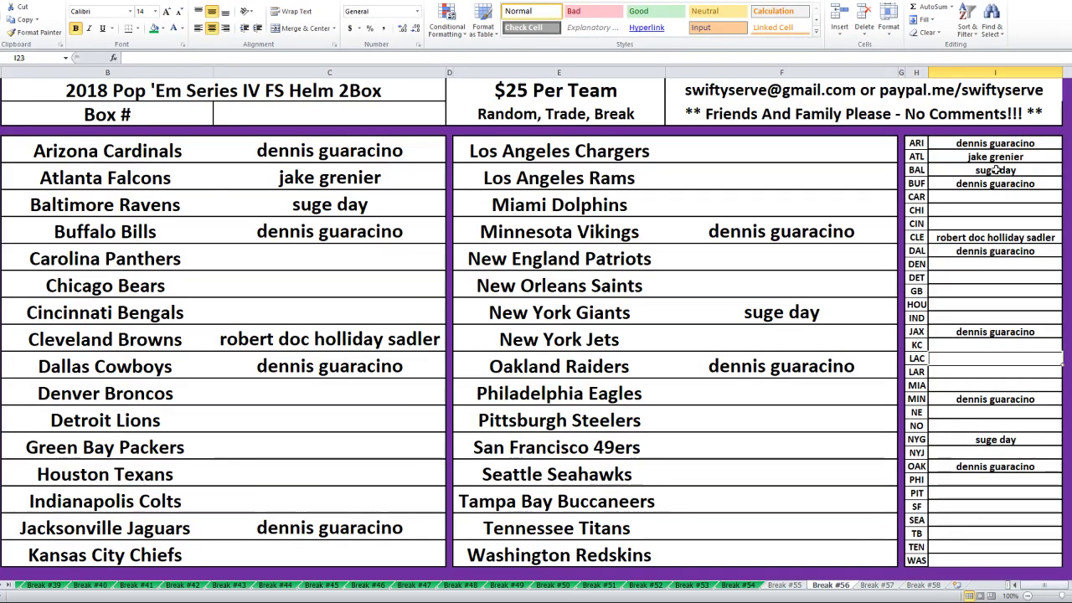
{"action": "key", "text": "Down"}
{"action": "key", "text": "Down"}
{"action": "key", "text": "Down"}
{"action": "key", "text": "Down"}
{"action": "key", "text": "Down"}
{"action": "key", "text": "Down"}
{"action": "key", "text": "Down"}
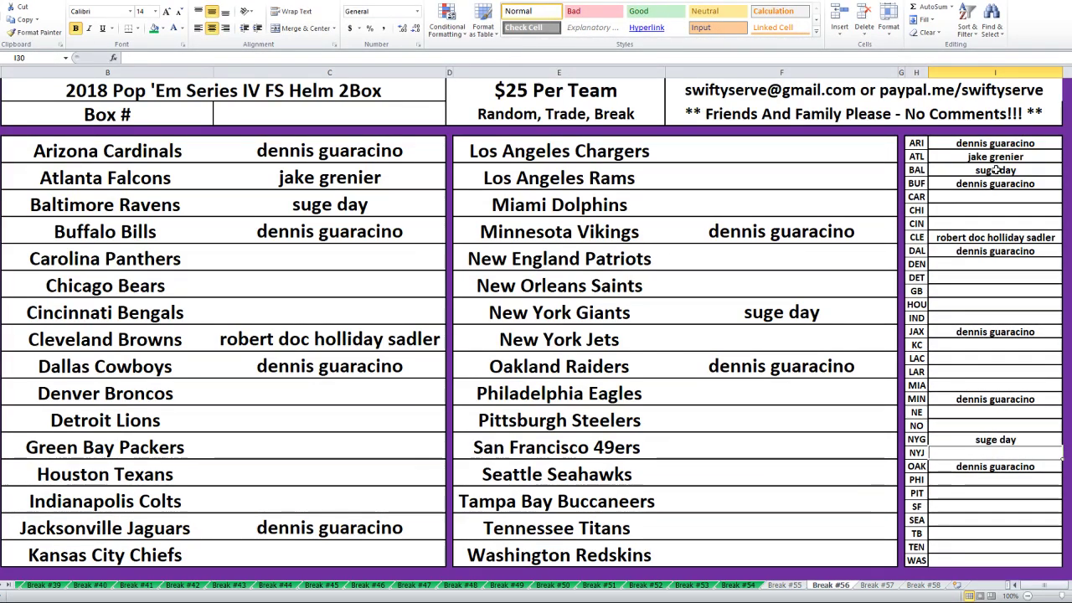
{"action": "type", "text": "de"}
{"action": "key", "text": "Return"}
Replace Oakland's owner with a new buyer and give Carolina and Kansas City the same owner
{"action": "key", "text": "Up"}
{"action": "key", "text": "Up"}
{"action": "key", "text": "Up"}
{"action": "key", "text": "Up"}
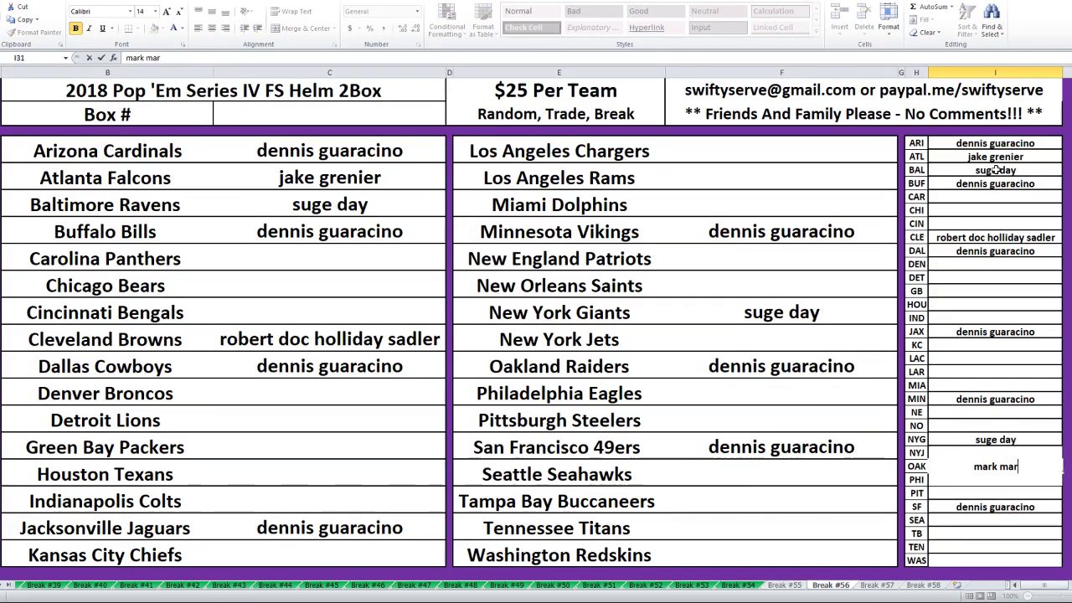
{"action": "key", "text": "Return"}
{"action": "key", "text": "Up"}
{"action": "key", "text": "Up"}
{"action": "key", "text": "Up"}
{"action": "key", "text": "Up"}
{"action": "key", "text": "Up"}
{"action": "key", "text": "Up"}
{"action": "key", "text": "Up"}
{"action": "key", "text": "Up"}
{"action": "key", "text": "Up"}
{"action": "key", "text": "Up"}
{"action": "key", "text": "Up"}
{"action": "key", "text": "Up"}
{"action": "key", "text": "Up"}
{"action": "key", "text": "Up"}
{"action": "key", "text": "Up"}
{"action": "key", "text": "Up"}
{"action": "key", "text": "Up"}
{"action": "key", "text": "Up"}
{"action": "key", "text": "Up"}
{"action": "key", "text": "Up"}
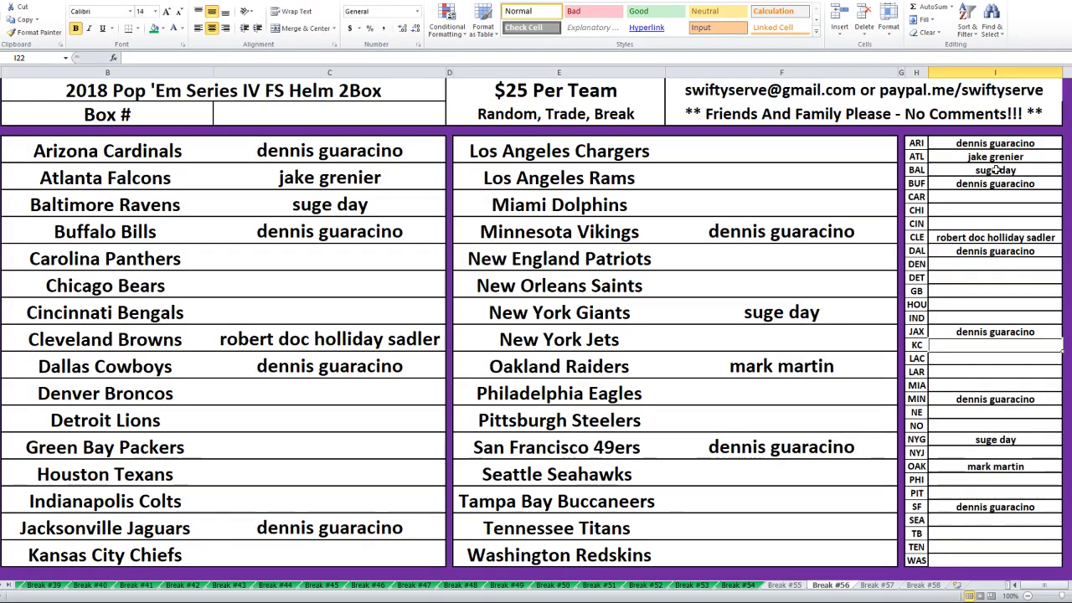
{"action": "key", "text": "Up"}
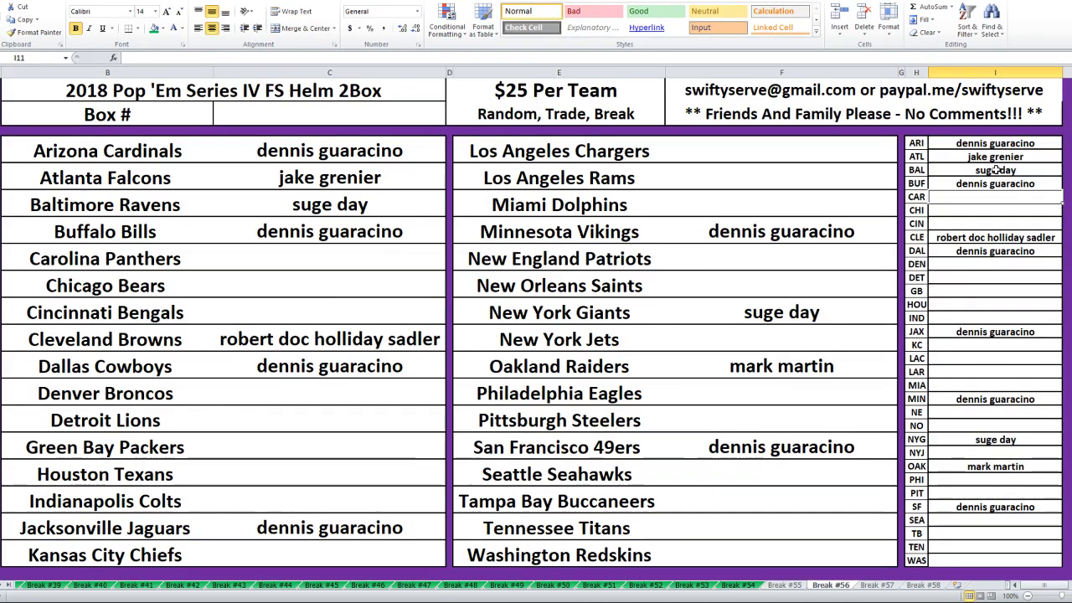
{"action": "key", "text": "Down"}
{"action": "key", "text": "Down"}
{"action": "key", "text": "Down"}
{"action": "key", "text": "Down"}
{"action": "key", "text": "Down"}
{"action": "key", "text": "Down"}
{"action": "key", "text": "Down"}
{"action": "key", "text": "Down"}
{"action": "key", "text": "Down"}
{"action": "key", "text": "Down"}
{"action": "key", "text": "Down"}
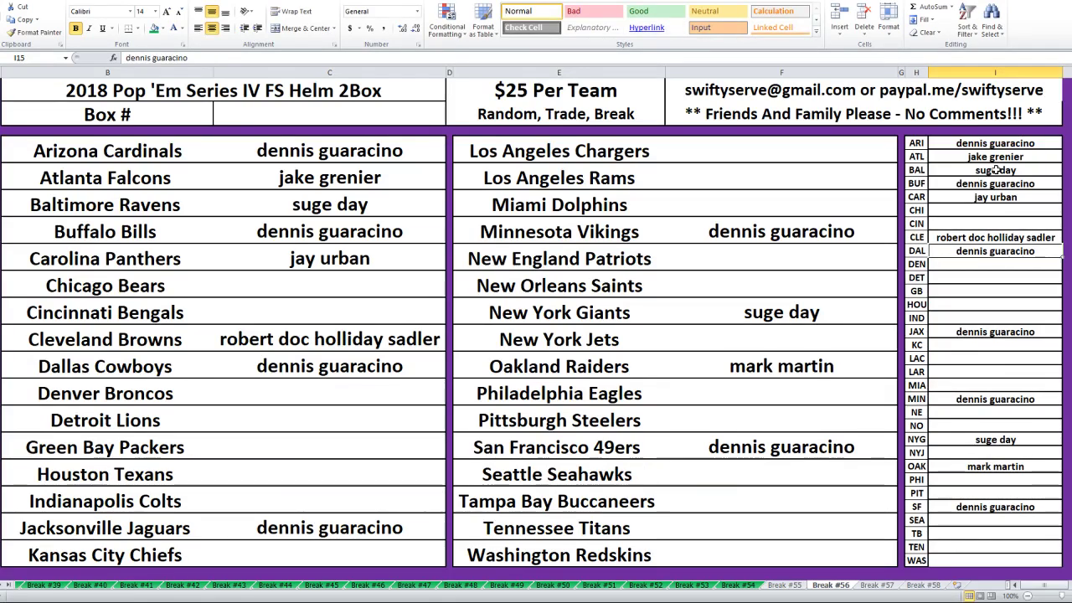
{"action": "key", "text": "Return"}
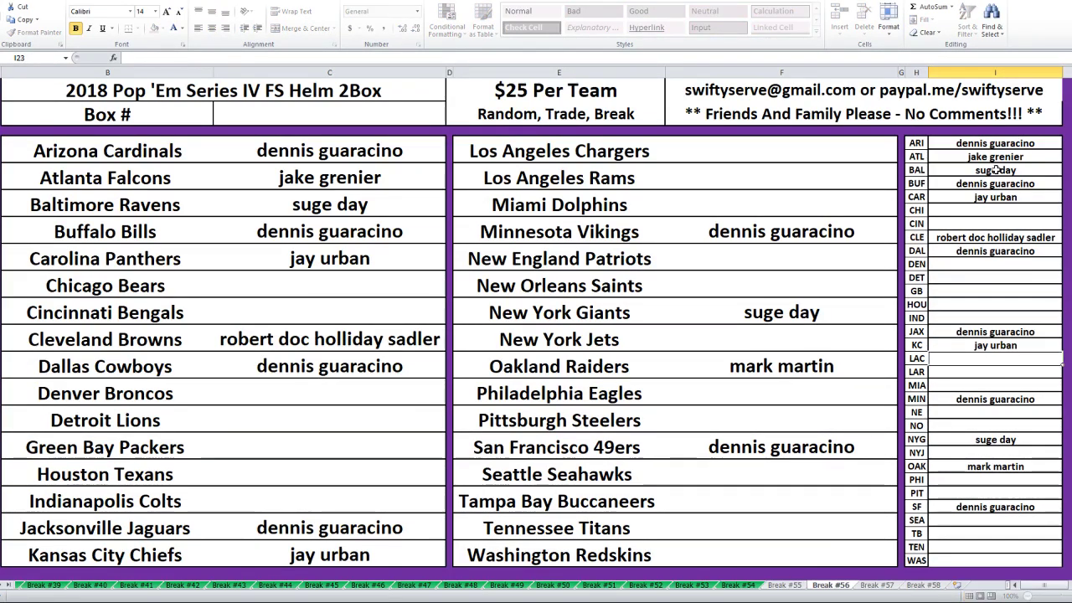
Enter owners for Chicago, Denver, the Chargers and Tennessee
{"action": "key", "text": "Up"}
{"action": "key", "text": "Up"}
{"action": "key", "text": "Up"}
{"action": "key", "text": "Up"}
{"action": "key", "text": "Up"}
{"action": "key", "text": "Up"}
{"action": "key", "text": "Up"}
{"action": "key", "text": "Up"}
{"action": "key", "text": "Up"}
{"action": "key", "text": "Up"}
{"action": "key", "text": "Up"}
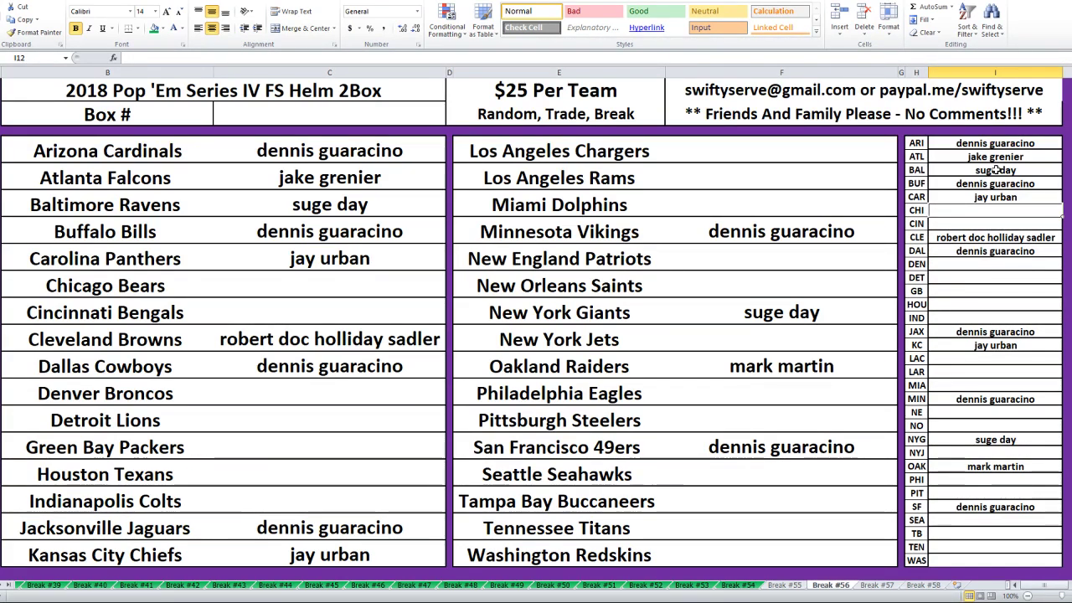
{"action": "type", "text": "shimshack"}
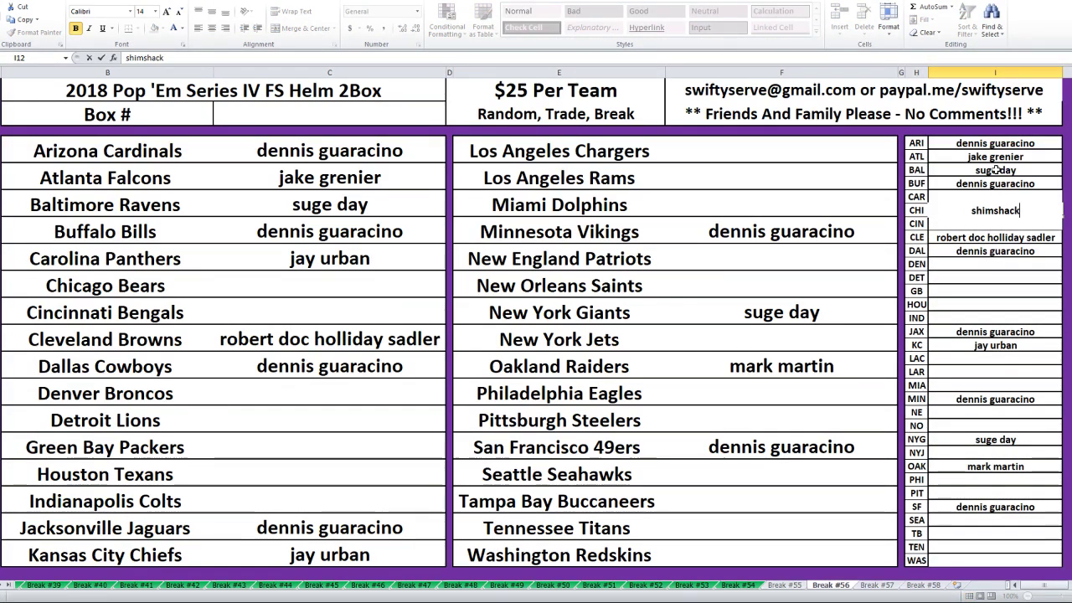
{"action": "type", "text": "1"}
{"action": "key", "text": "Return"}
{"action": "key", "text": "Down"}
{"action": "key", "text": "Down"}
{"action": "key", "text": "Down"}
{"action": "type", "text": "mark mar"}
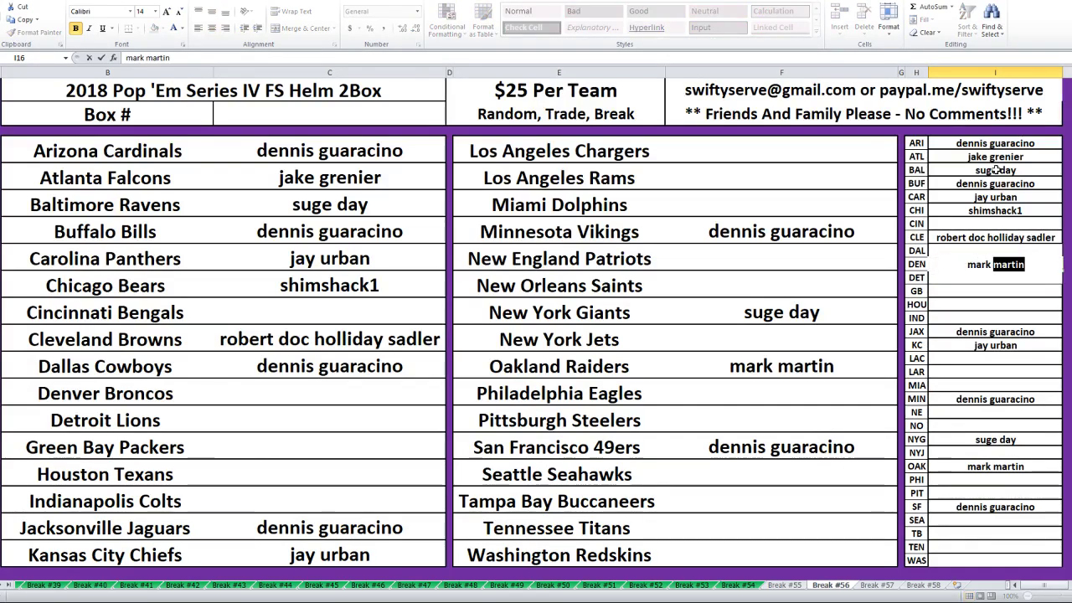
{"action": "key", "text": "Return"}
{"action": "key", "text": "Down"}
{"action": "key", "text": "Down"}
{"action": "key", "text": "Down"}
{"action": "key", "text": "Down"}
{"action": "key", "text": "Down"}
{"action": "key", "text": "Down"}
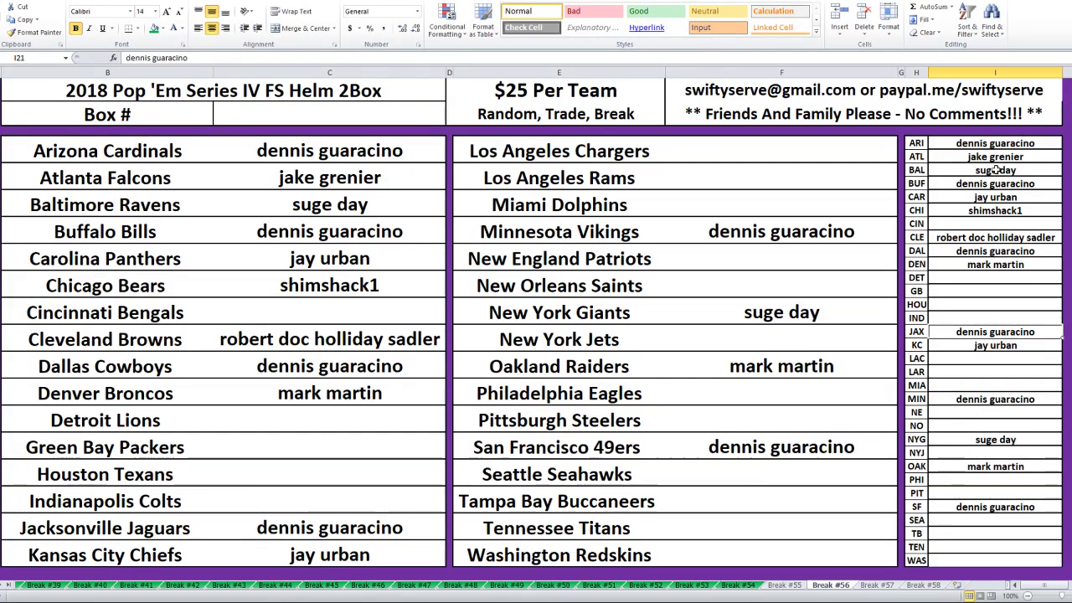
{"action": "type", "text": "mar"}
{"action": "key", "text": "Return"}
{"action": "key", "text": "Down"}
{"action": "key", "text": "Down"}
{"action": "key", "text": "Down"}
{"action": "key", "text": "Down"}
{"action": "key", "text": "Down"}
{"action": "key", "text": "Down"}
{"action": "key", "text": "Down"}
{"action": "key", "text": "Down"}
{"action": "key", "text": "Down"}
{"action": "key", "text": "Down"}
{"action": "key", "text": "Down"}
{"action": "key", "text": "Down"}
{"action": "key", "text": "Down"}
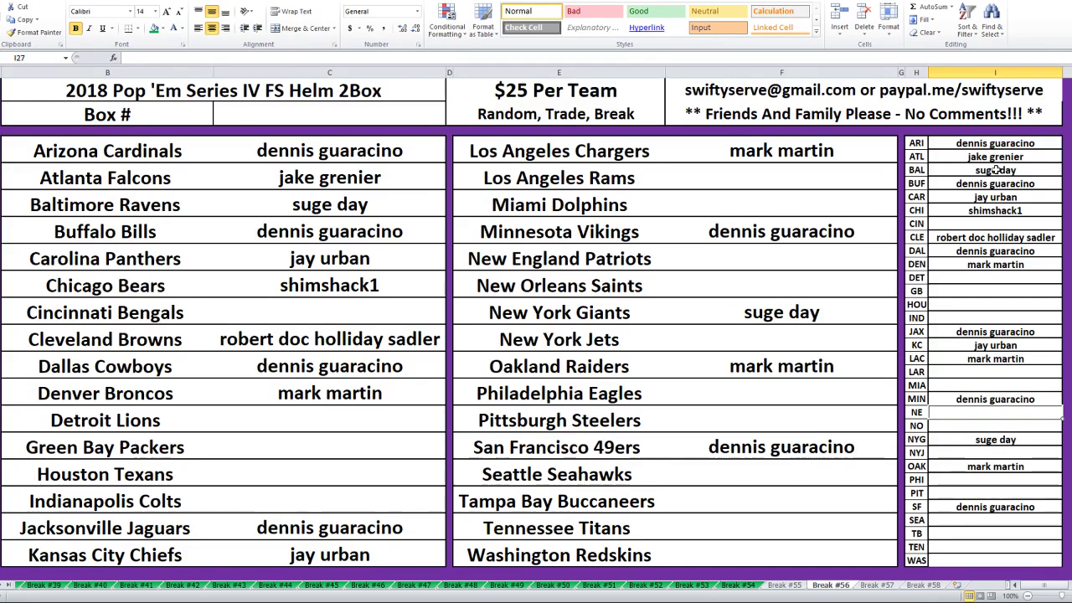
{"action": "type", "text": "mar"}
{"action": "key", "text": "Return"}
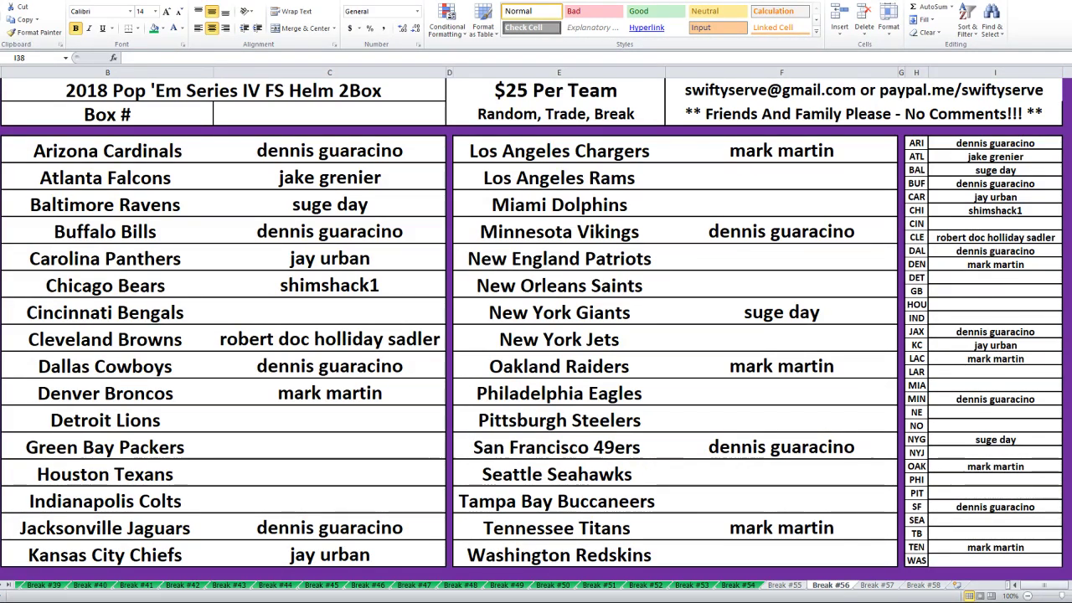
Enter the same buyer's username as owner of Cincinnati, Green Bay, Miami and Pittsburgh
{"action": "left_click", "coordinate": [1012, 223]}
{"action": "type", "text": "m"}
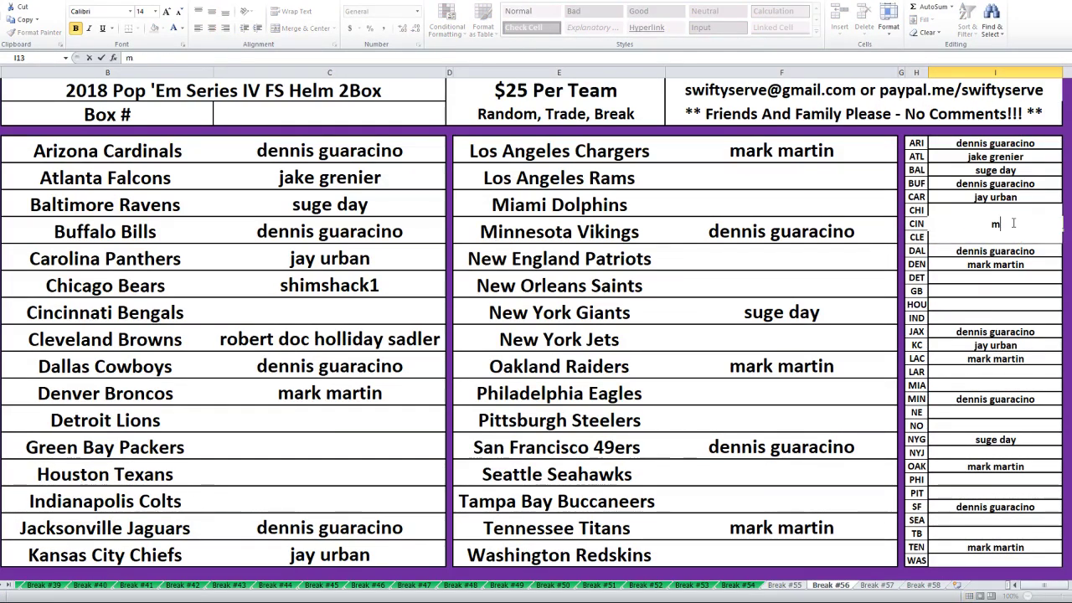
{"action": "key", "text": "BackSpace"}
{"action": "key", "text": "BackSpace"}
{"action": "type", "text": "nsal23 sal"}
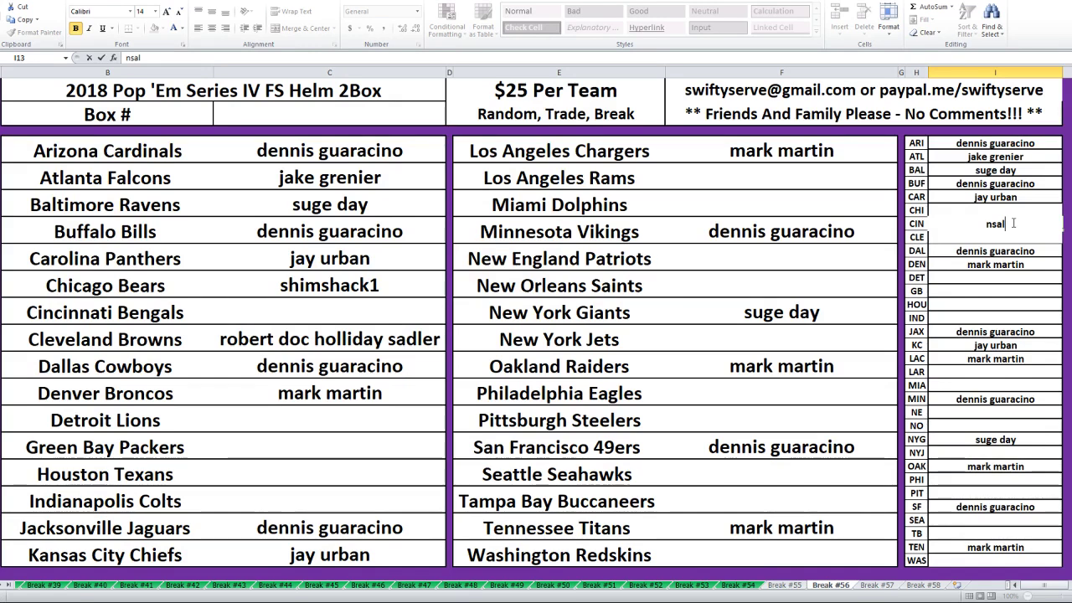
{"action": "key", "text": "Return"}
{"action": "key", "text": "Down"}
{"action": "key", "text": "Down"}
{"action": "key", "text": "Down"}
{"action": "key", "text": "Down"}
{"action": "type", "text": "nsal23 sal"}
{"action": "key", "text": "Return"}
{"action": "key", "text": "Down"}
{"action": "key", "text": "Down"}
{"action": "key", "text": "Down"}
{"action": "key", "text": "Down"}
{"action": "key", "text": "Down"}
{"action": "key", "text": "Down"}
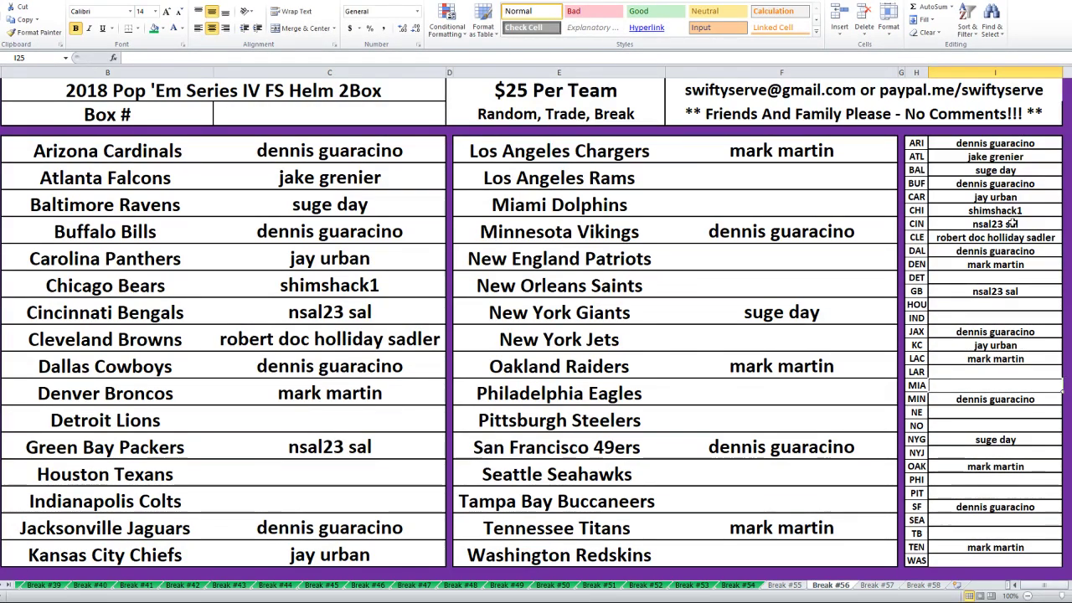
{"action": "type", "text": "nsal23 sal"}
{"action": "key", "text": "Return"}
{"action": "key", "text": "Down"}
{"action": "key", "text": "Down"}
{"action": "key", "text": "Down"}
{"action": "key", "text": "Down"}
{"action": "key", "text": "Down"}
{"action": "key", "text": "Down"}
{"action": "key", "text": "Down"}
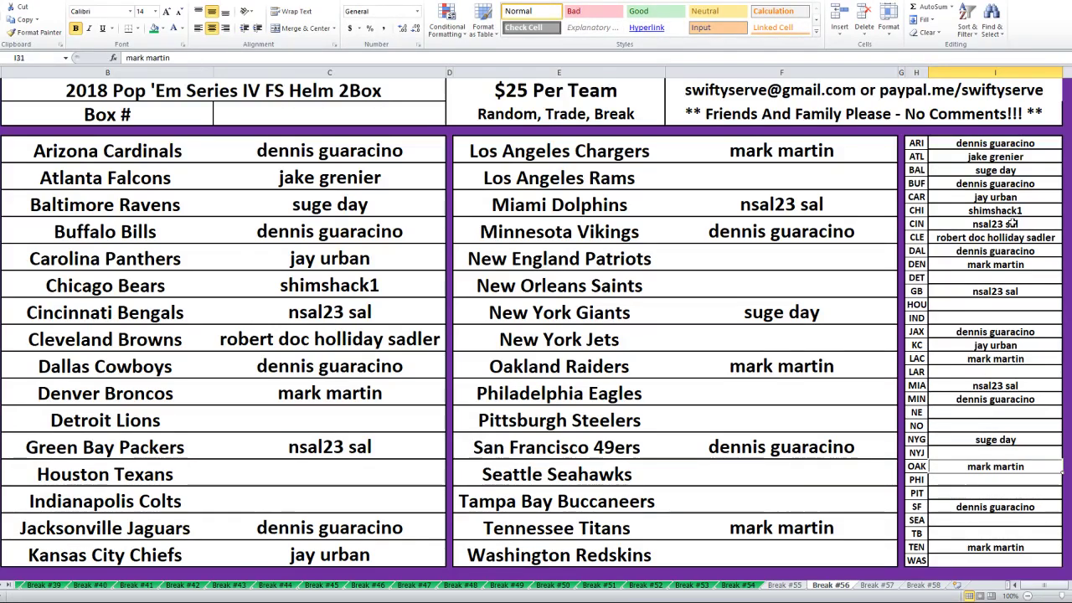
{"action": "type", "text": "nsal23 sal"}
{"action": "key", "text": "Return"}
{"action": "key", "text": "Up"}
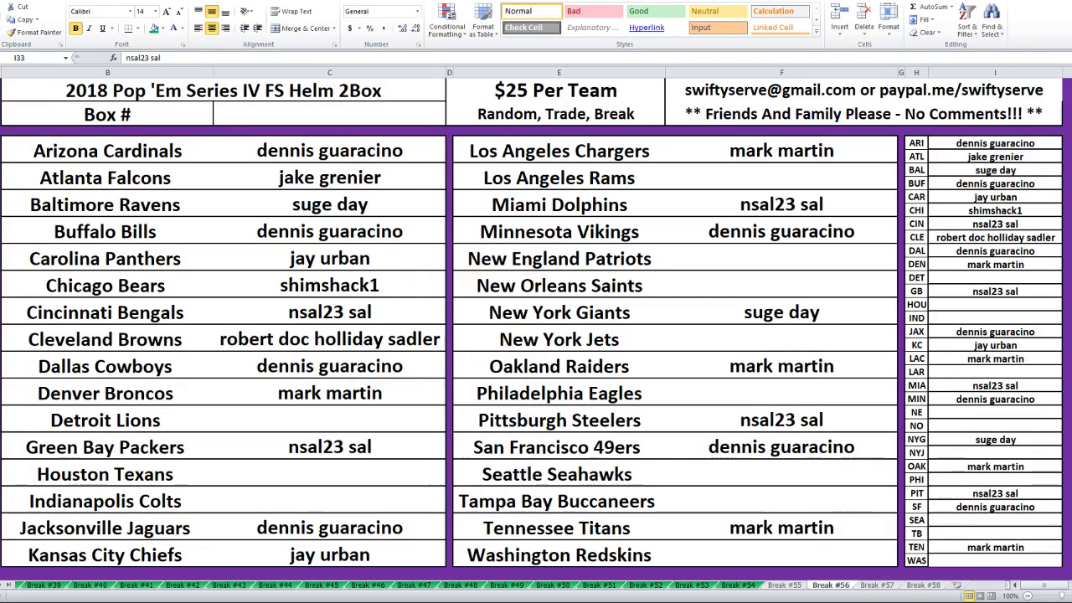
Assign one buyer as owner of Detroit and Philadelphia
{"action": "left_click", "coordinate": [993, 278]}
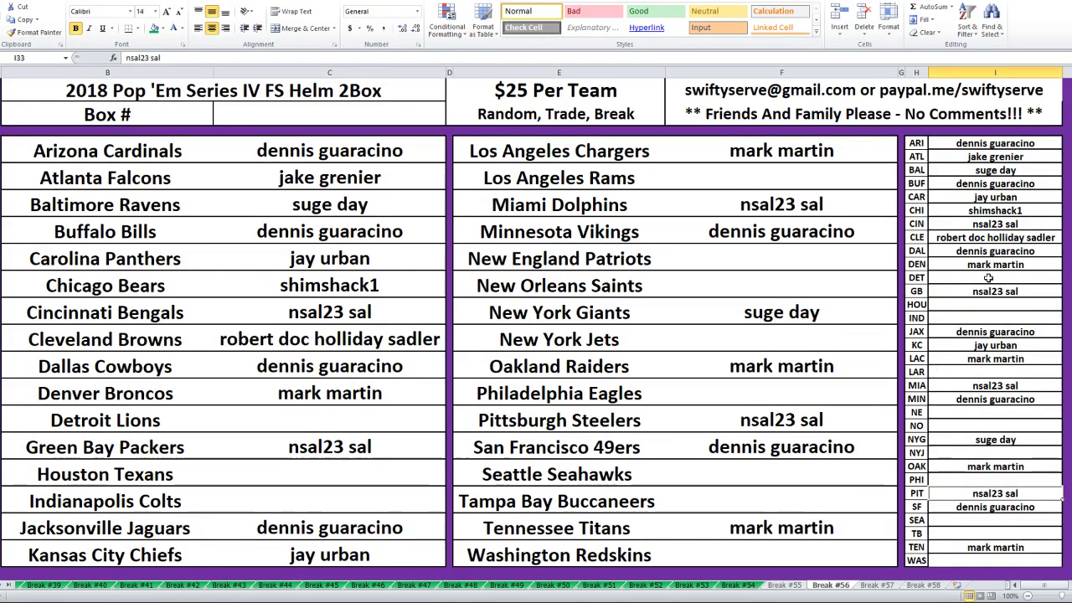
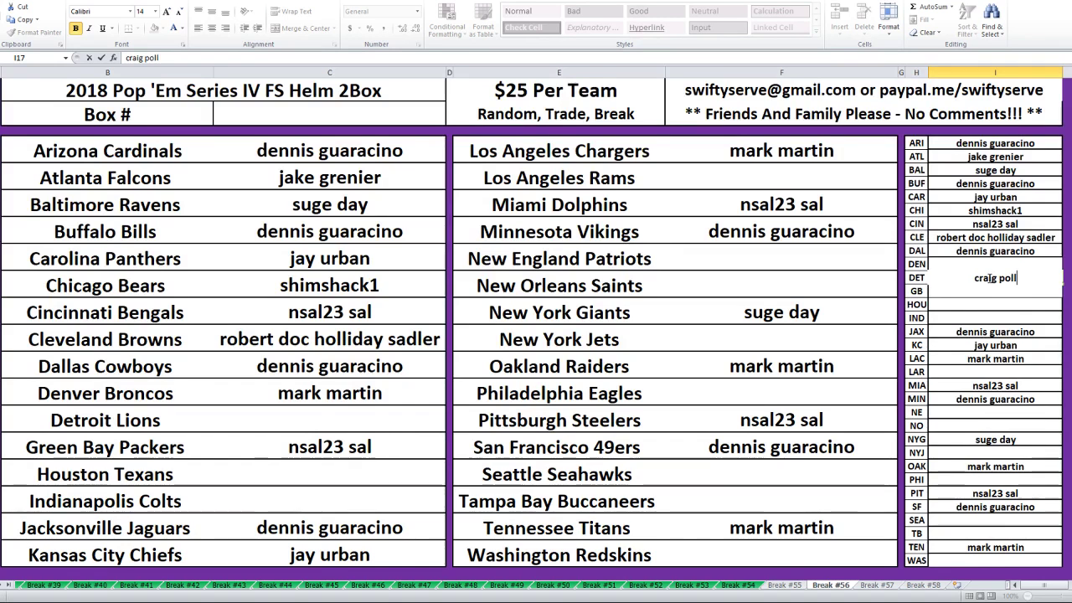
{"action": "key", "text": "Return"}
{"action": "key", "text": "Down"}
{"action": "key", "text": "Down"}
{"action": "key", "text": "Down"}
{"action": "key", "text": "Down"}
{"action": "key", "text": "Down"}
{"action": "key", "text": "Down"}
{"action": "key", "text": "Down"}
{"action": "key", "text": "Down"}
{"action": "key", "text": "Down"}
{"action": "key", "text": "Down"}
{"action": "key", "text": "Down"}
{"action": "key", "text": "Down"}
{"action": "key", "text": "Down"}
{"action": "key", "text": "Down"}
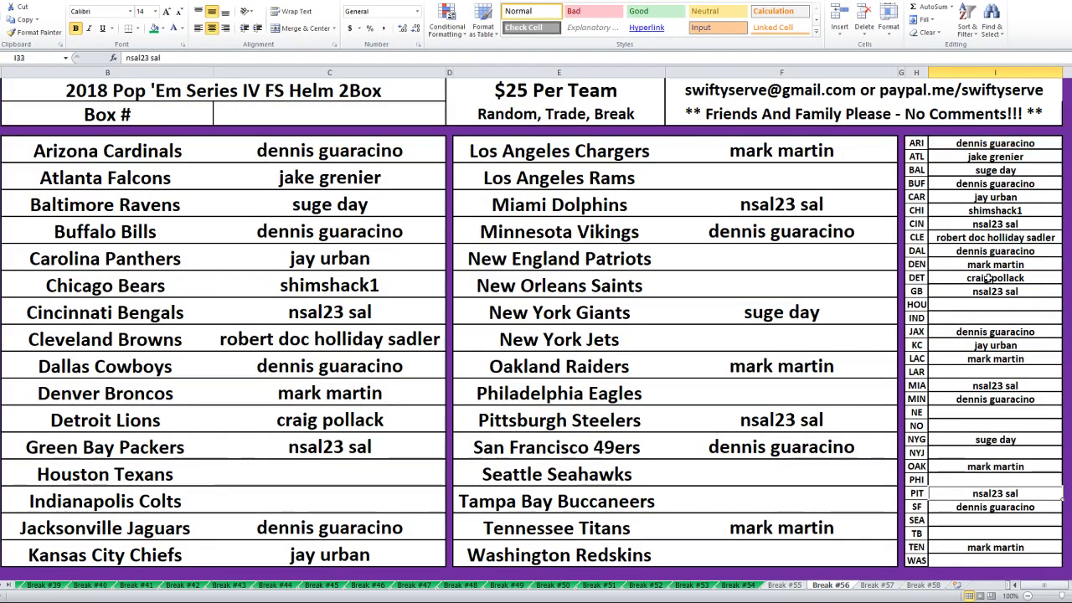
{"action": "key", "text": "Up"}
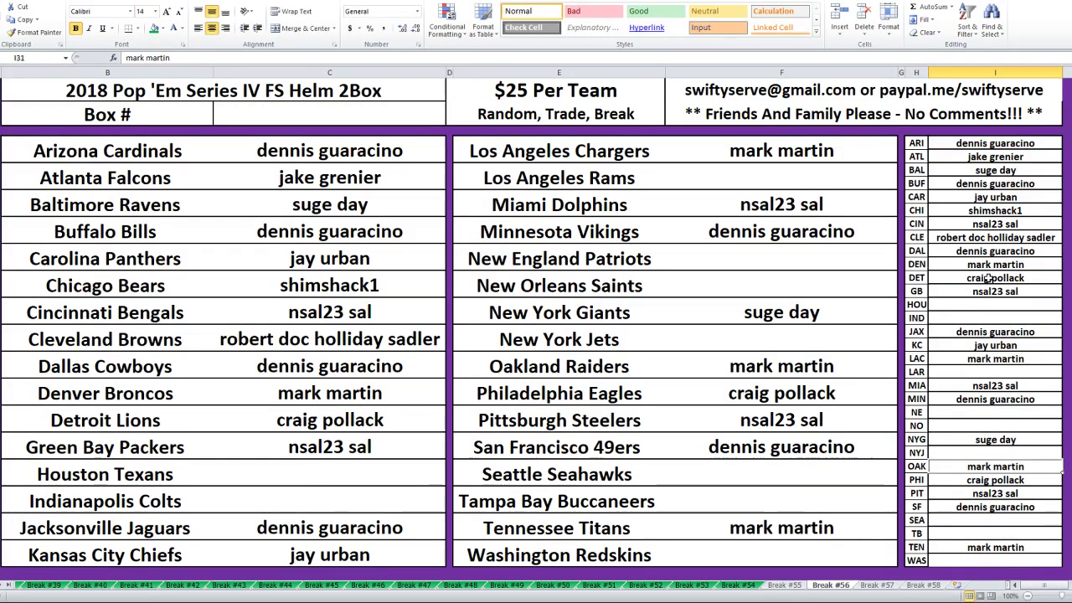
Enter the buyers' names as owners of Houston and the Indianapolis Colts
{"action": "key", "text": "Up"}
{"action": "key", "text": "Up"}
{"action": "key", "text": "Up"}
{"action": "key", "text": "Up"}
{"action": "key", "text": "Up"}
{"action": "key", "text": "Up"}
{"action": "key", "text": "Up"}
{"action": "key", "text": "Up"}
{"action": "key", "text": "Up"}
{"action": "key", "text": "Up"}
{"action": "key", "text": "Up"}
{"action": "key", "text": "Up"}
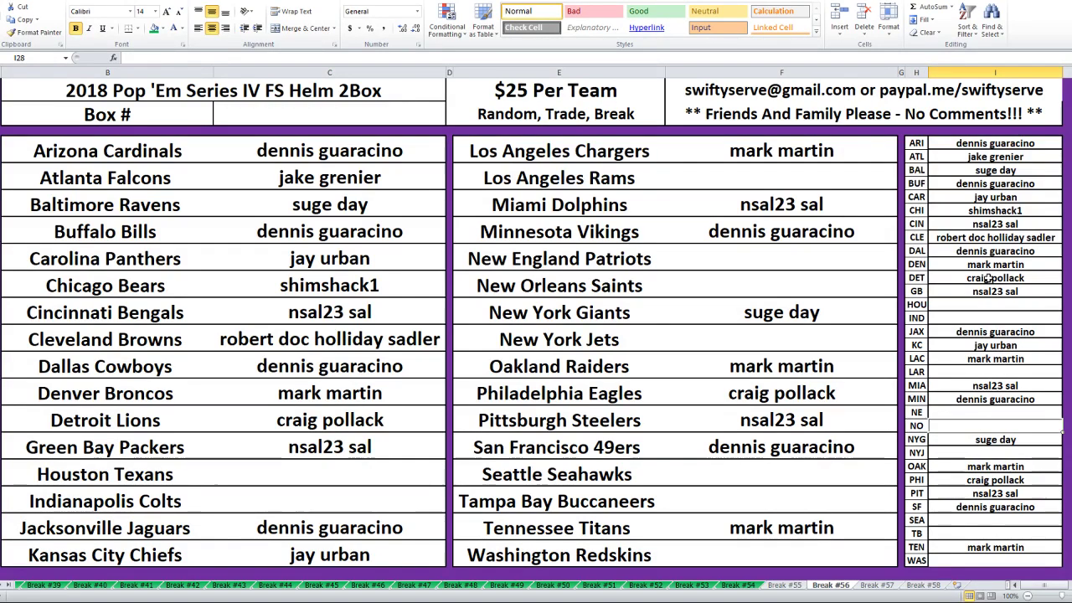
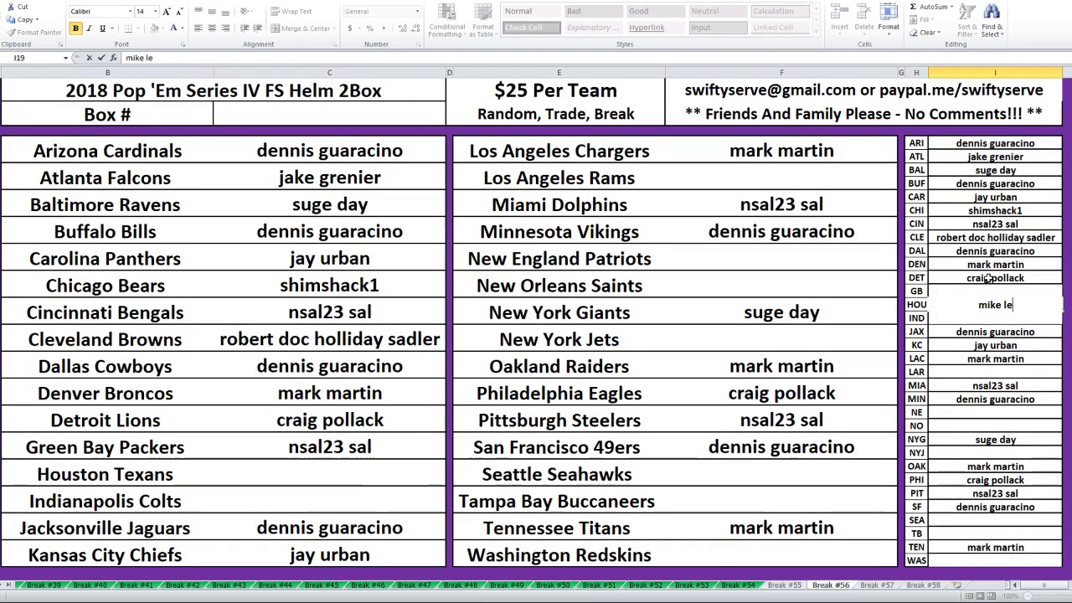
{"action": "key", "text": "Return"}
{"action": "type", "text": "a ktop"}
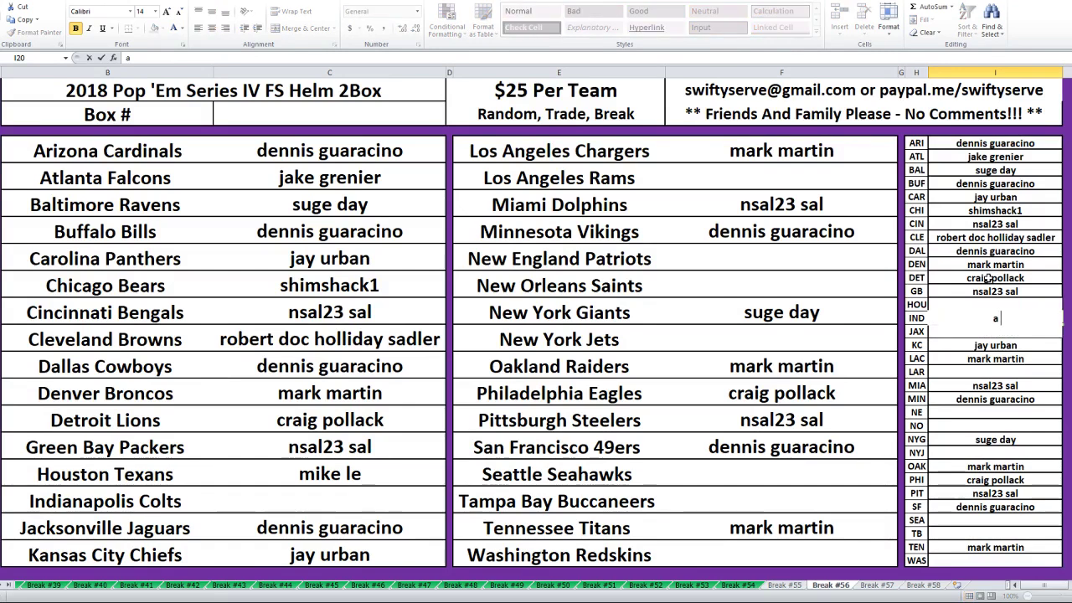
{"action": "key", "text": "Return"}
{"action": "key", "text": "Down"}
{"action": "key", "text": "Down"}
{"action": "key", "text": "Down"}
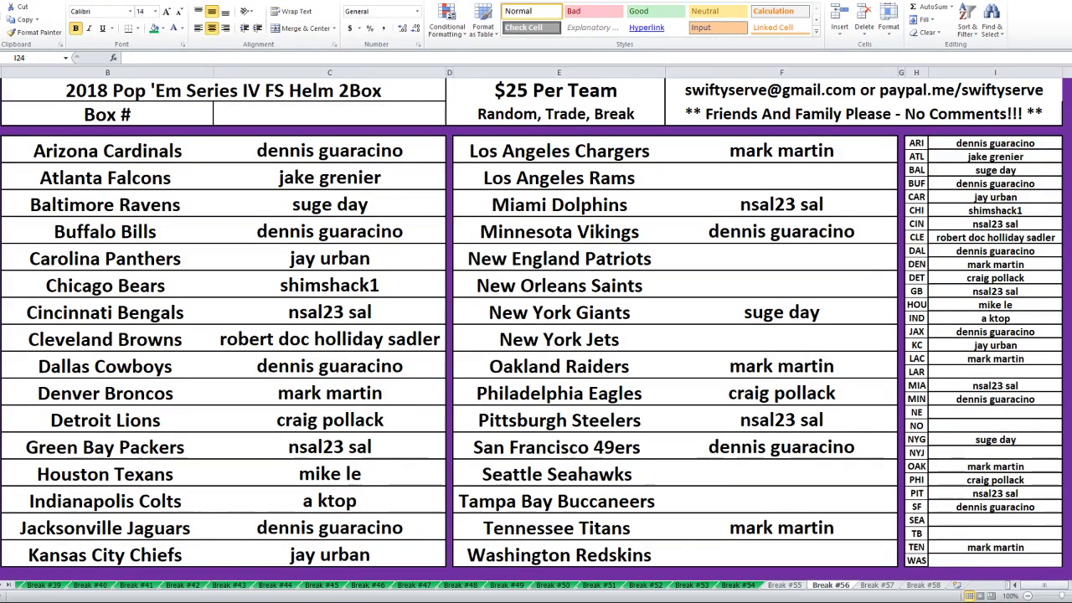
Enter owners for the Rams, Jets and Patriots
{"action": "left_click", "coordinate": [999, 370]}
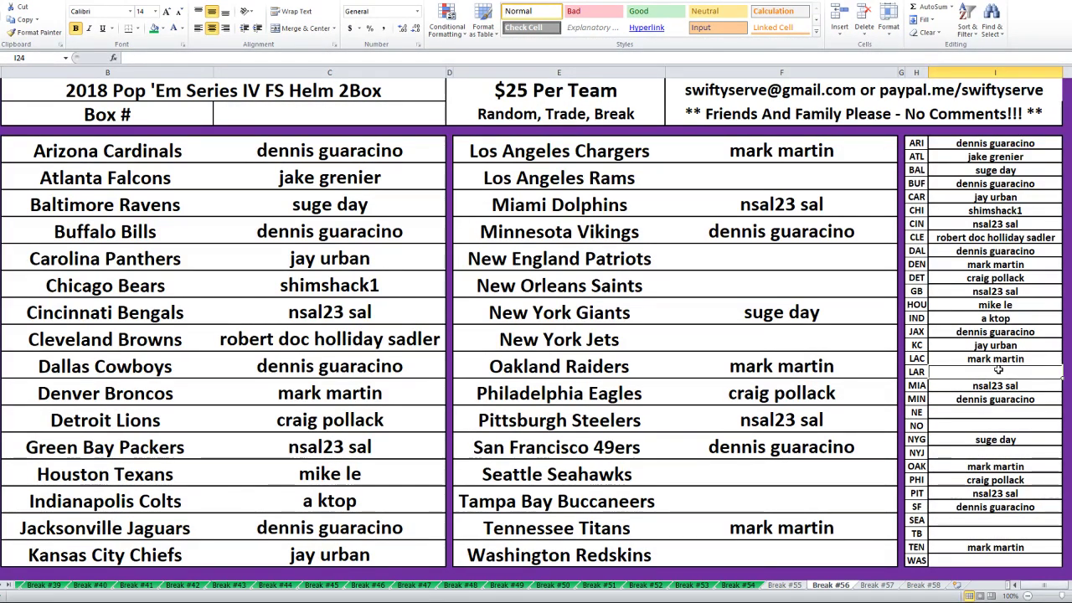
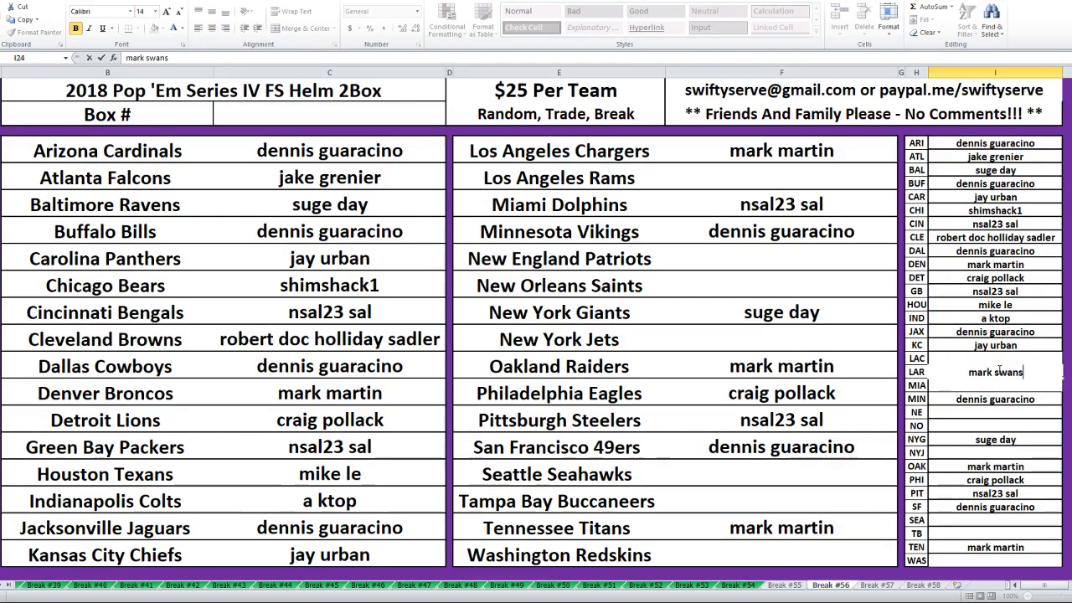
{"action": "key", "text": "Return"}
{"action": "key", "text": "Return"}
{"action": "key", "text": "Return"}
{"action": "key", "text": "Return"}
{"action": "key", "text": "Return"}
{"action": "key", "text": "Return"}
{"action": "key", "text": "Return"}
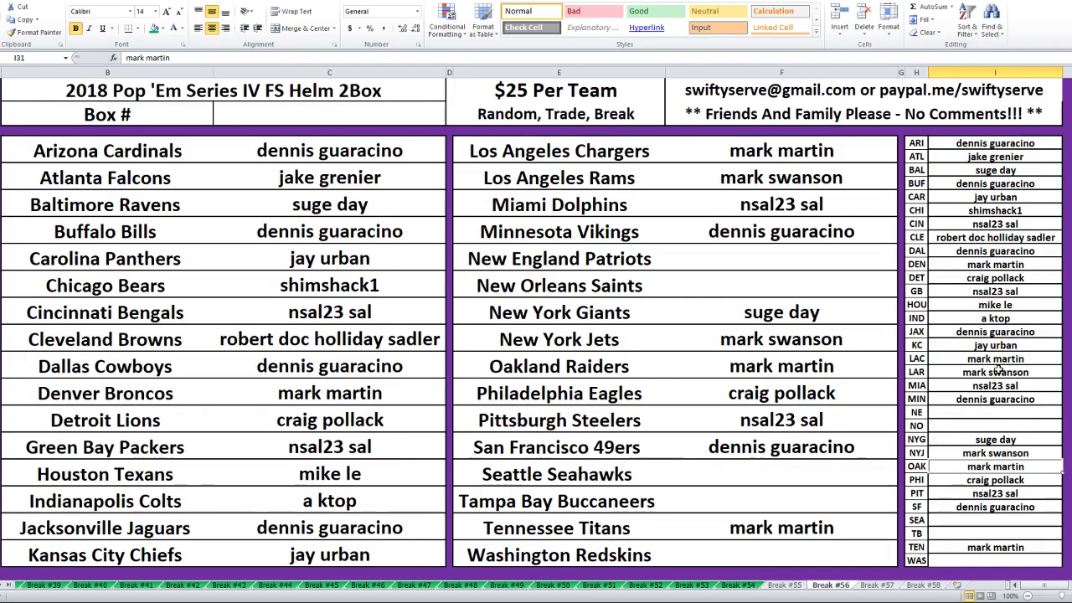
{"action": "key", "text": "Up"}
{"action": "key", "text": "Up"}
{"action": "key", "text": "Up"}
{"action": "key", "text": "Up"}
{"action": "type", "text": "mvnheck77"}
{"action": "key", "text": "Return"}
{"action": "key", "text": "Return"}
{"action": "key", "text": "Return"}
{"action": "key", "text": "Return"}
{"action": "key", "text": "Return"}
{"action": "key", "text": "Return"}
{"action": "key", "text": "Return"}
{"action": "key", "text": "Return"}
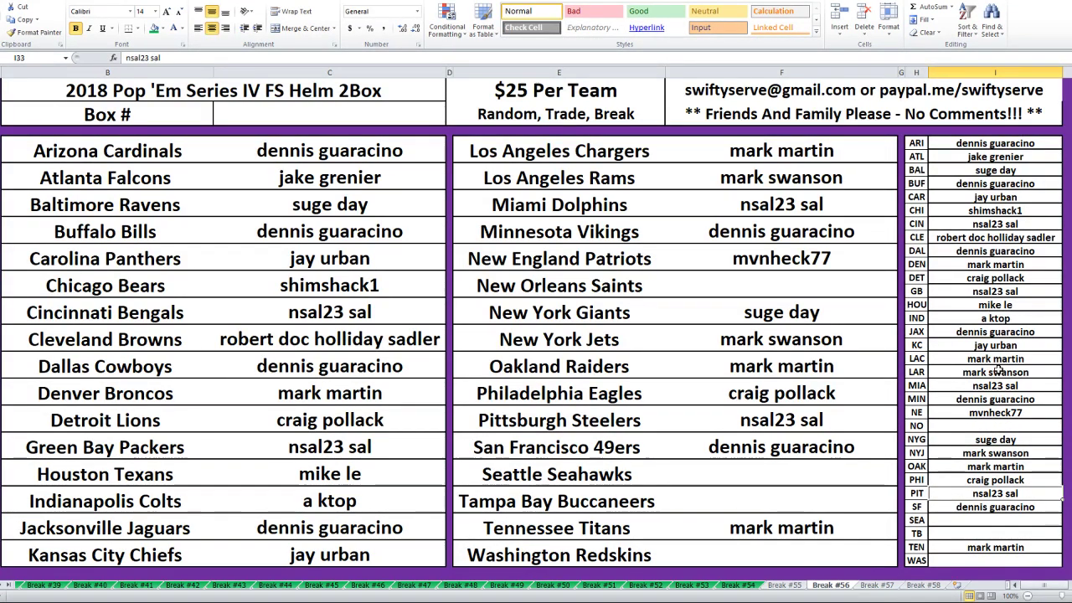
Enter owners for the Seahawks and Saints
{"action": "type", "text": "mvb"}
{"action": "key", "text": "BackSpace"}
{"action": "type", "text": "n"}
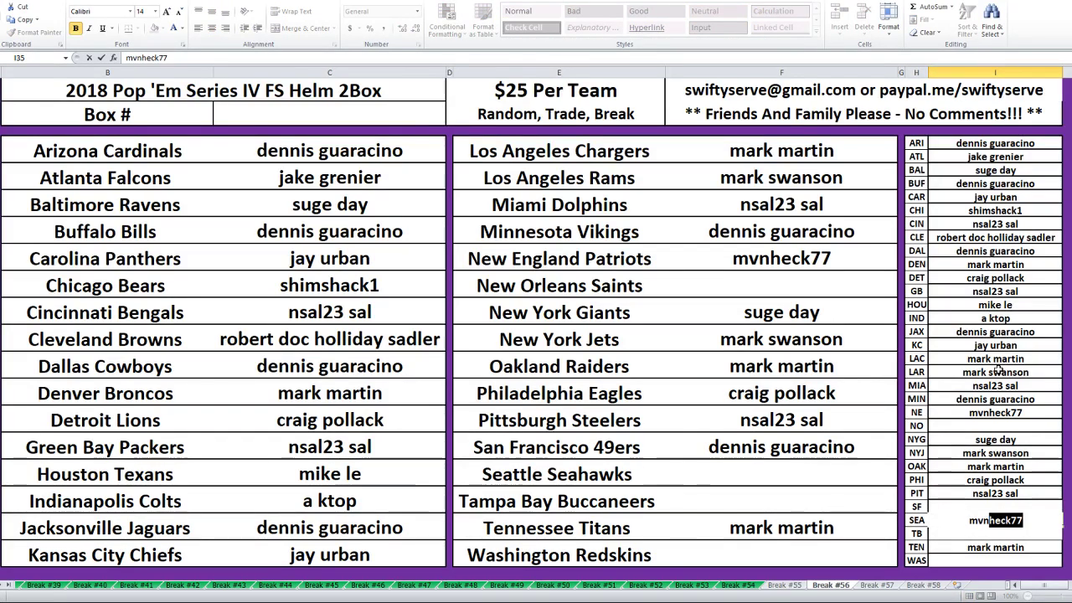
{"action": "key", "text": "Up"}
{"action": "key", "text": "Up"}
{"action": "key", "text": "Up"}
{"action": "key", "text": "Up"}
{"action": "key", "text": "Up"}
{"action": "key", "text": "Up"}
{"action": "key", "text": "Up"}
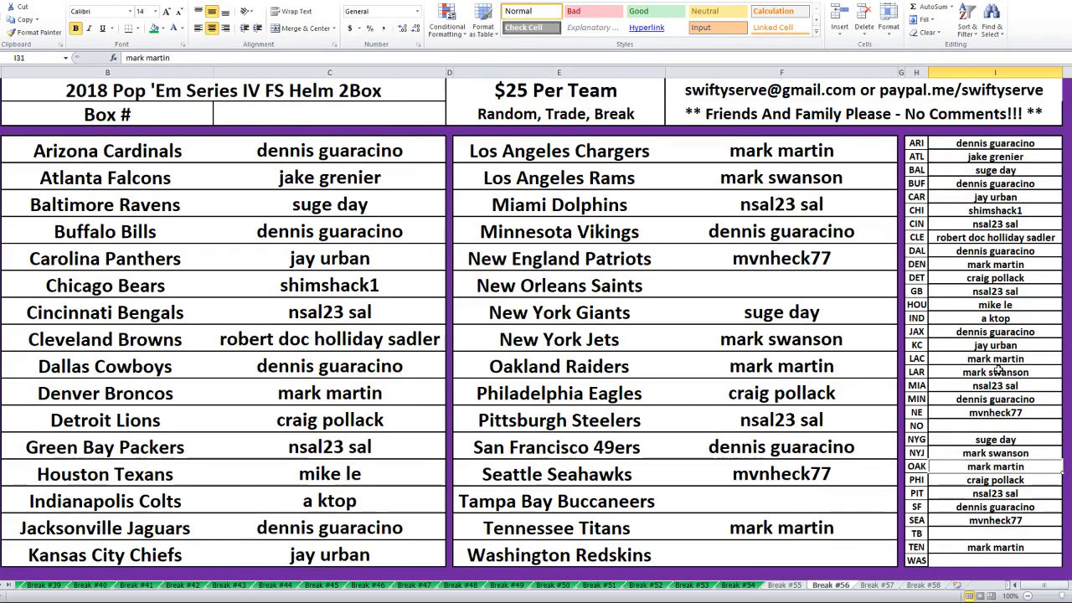
{"action": "key", "text": "Return"}
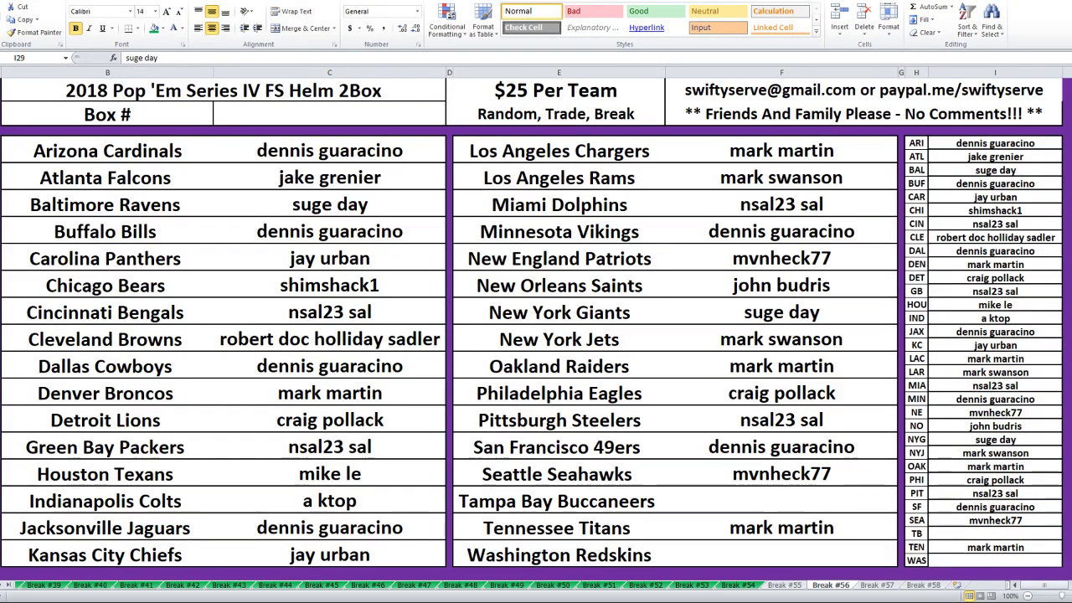
Give Tampa Bay and Washington the suggested owner name
{"action": "left_click", "coordinate": [976, 532]}
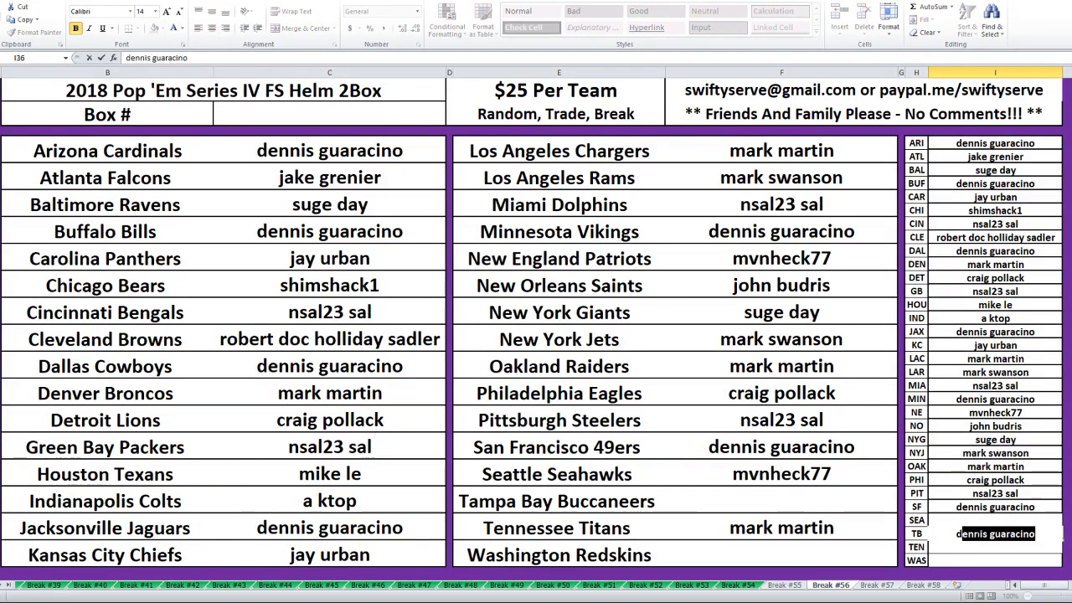
{"action": "key", "text": "Return"}
{"action": "key", "text": "Return"}
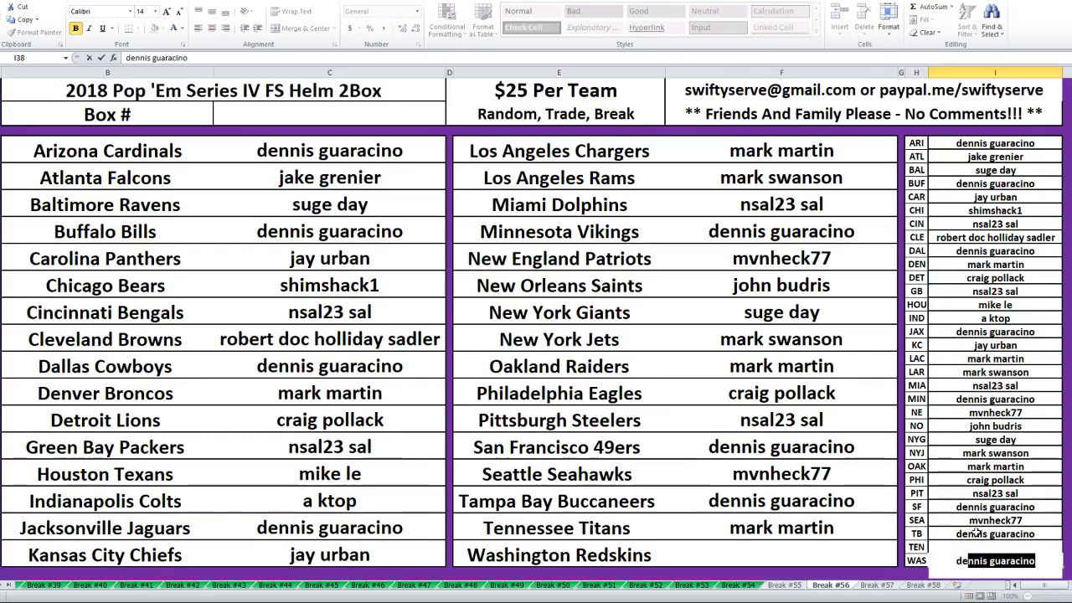
{"action": "key", "text": "Return"}
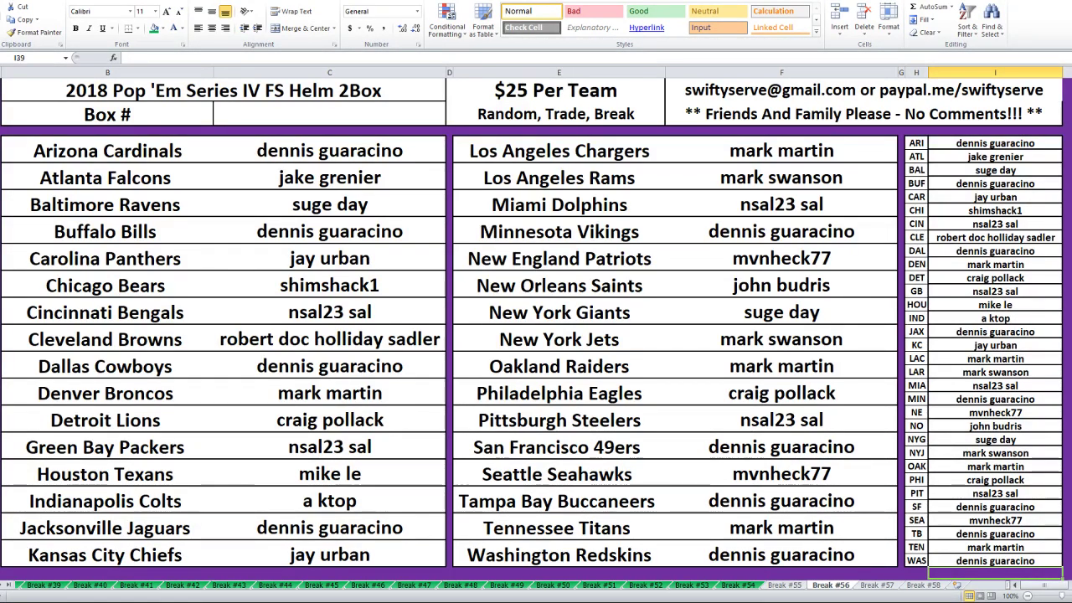
Highlight the NYG (H29:I29) and BAL (H9:I9) side-table rows green
{"action": "left_click_drag", "start_coordinate": [930, 442], "coordinate": [963, 442]}
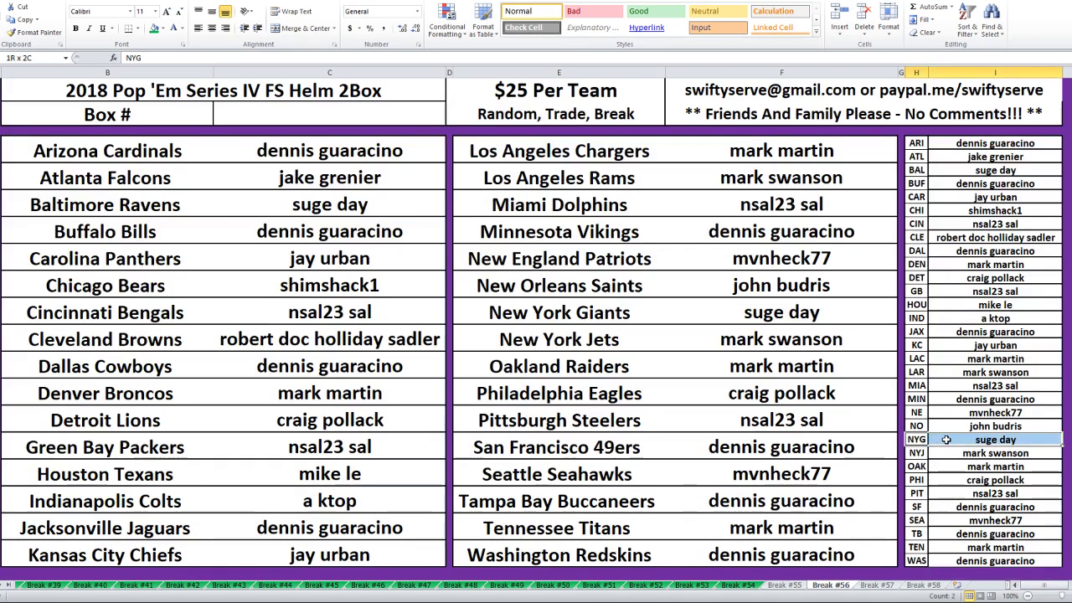
{"action": "left_click_drag", "start_coordinate": [917, 170], "coordinate": [963, 171]}
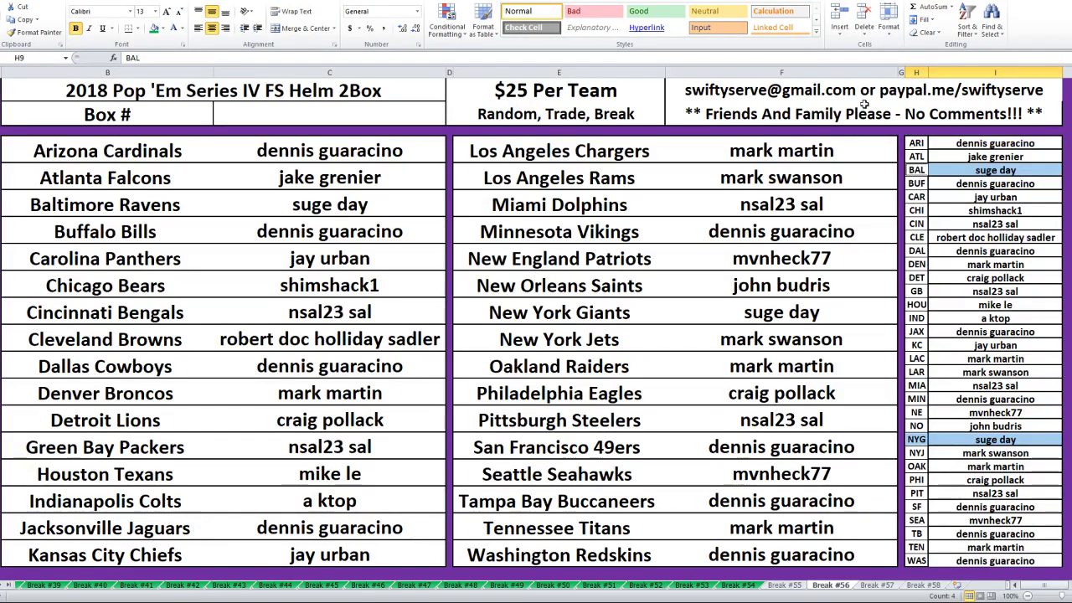
{"action": "left_click", "coordinate": [154, 28]}
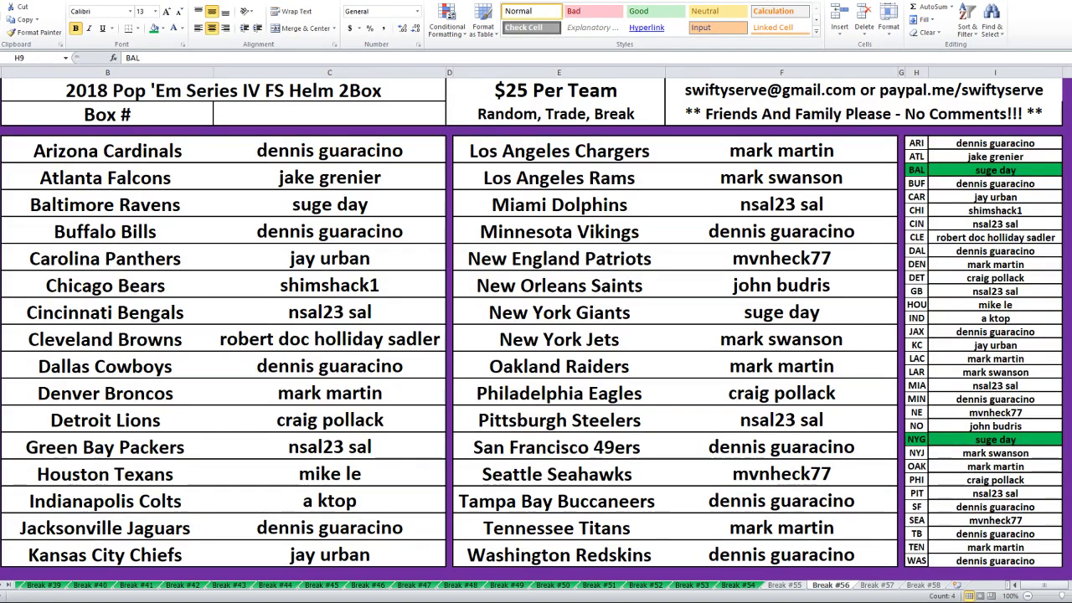
Delete the blank line after 58 and the 69 entry in Notepad, then select all numbers
{"action": "key", "text": "alt+Tab"}
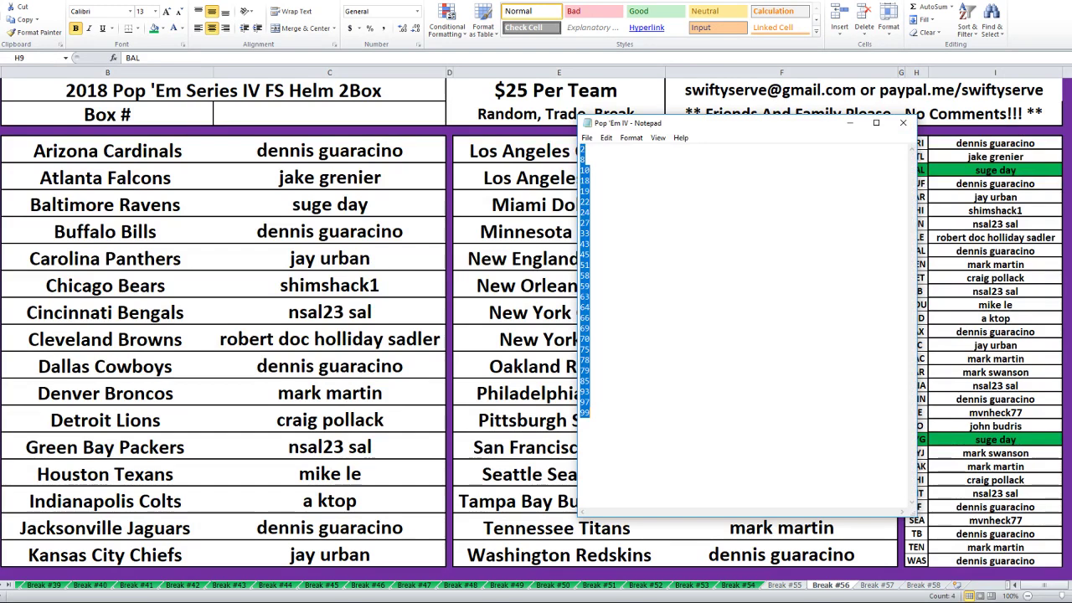
{"action": "left_click", "coordinate": [602, 287]}
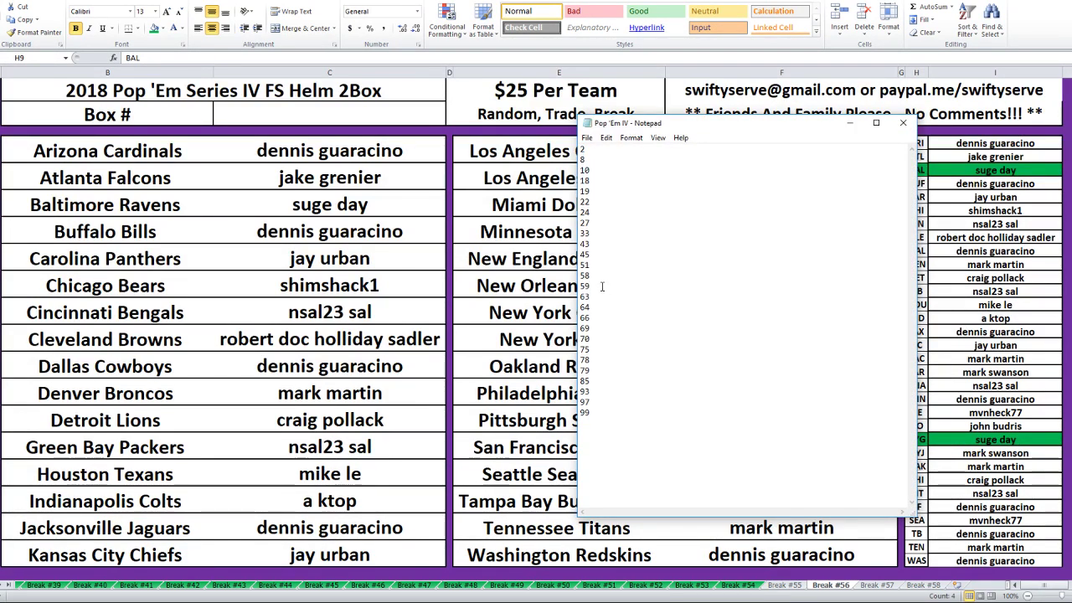
{"action": "key", "text": "BackSpace"}
{"action": "left_click", "coordinate": [594, 321]}
{"action": "key", "text": "BackSpace"}
{"action": "key", "text": "BackSpace"}
{"action": "key", "text": "BackSpace"}
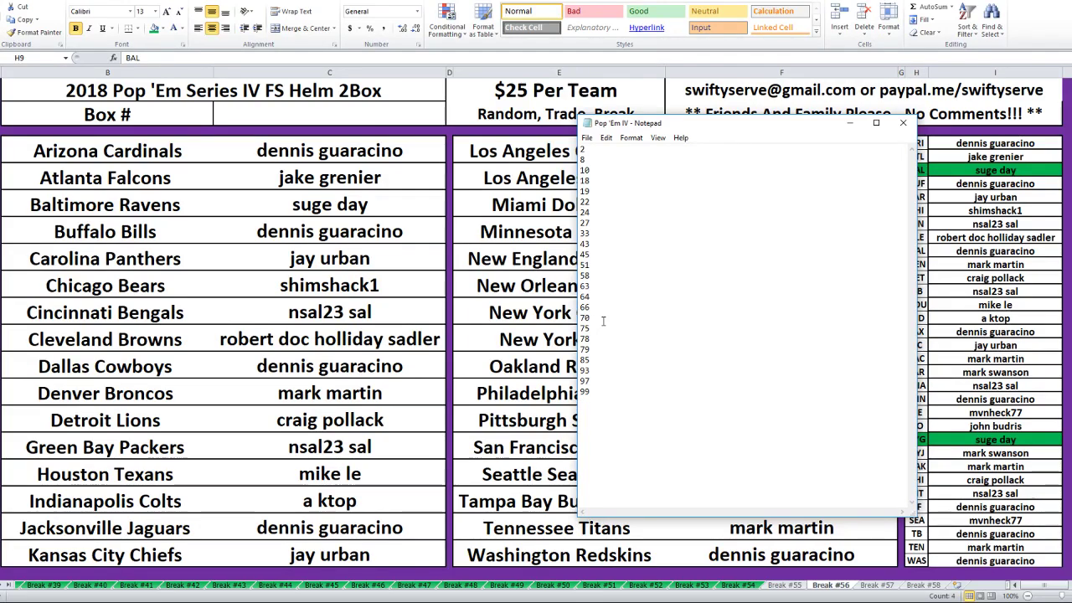
{"action": "key", "text": "ctrl+a"}
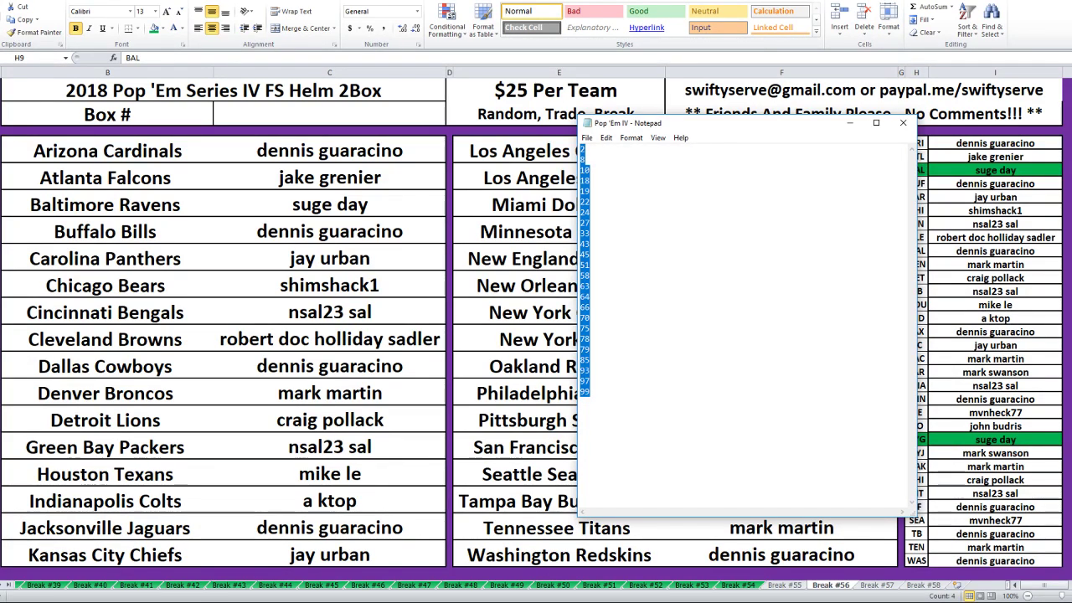
{"action": "key", "text": "alt+Tab"}
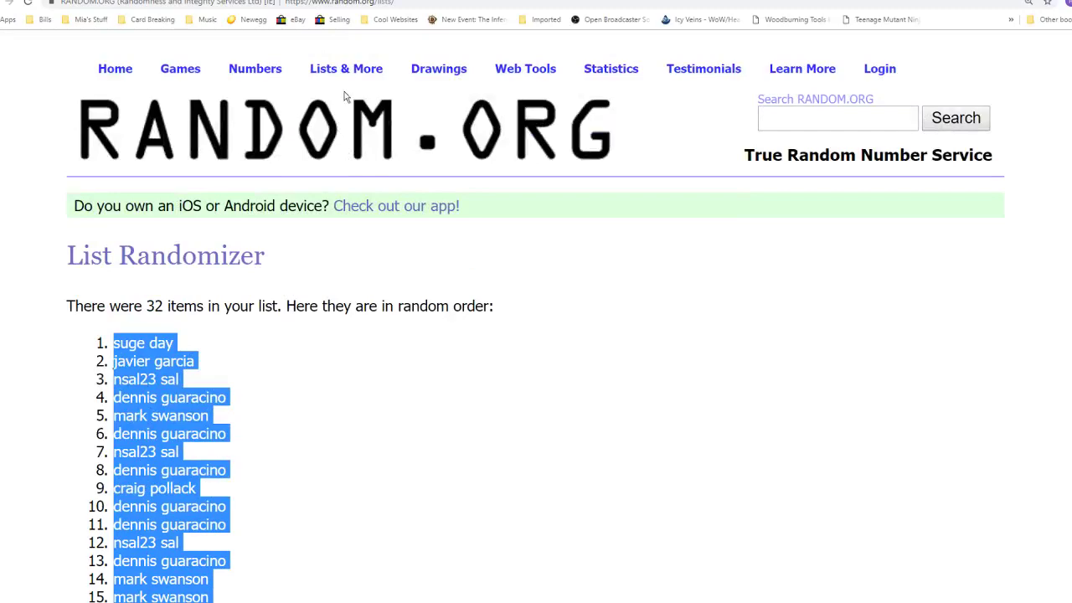
Paste the box numbers into RANDOM.ORG's List Randomizer and randomize them
{"action": "mouse_move", "coordinate": [346, 69]}
{"action": "left_click", "coordinate": [369, 94]}
{"action": "scroll", "coordinate": [361, 177], "scroll_direction": "down", "scroll_amount": 3}
{"action": "left_click", "coordinate": [286, 304]}
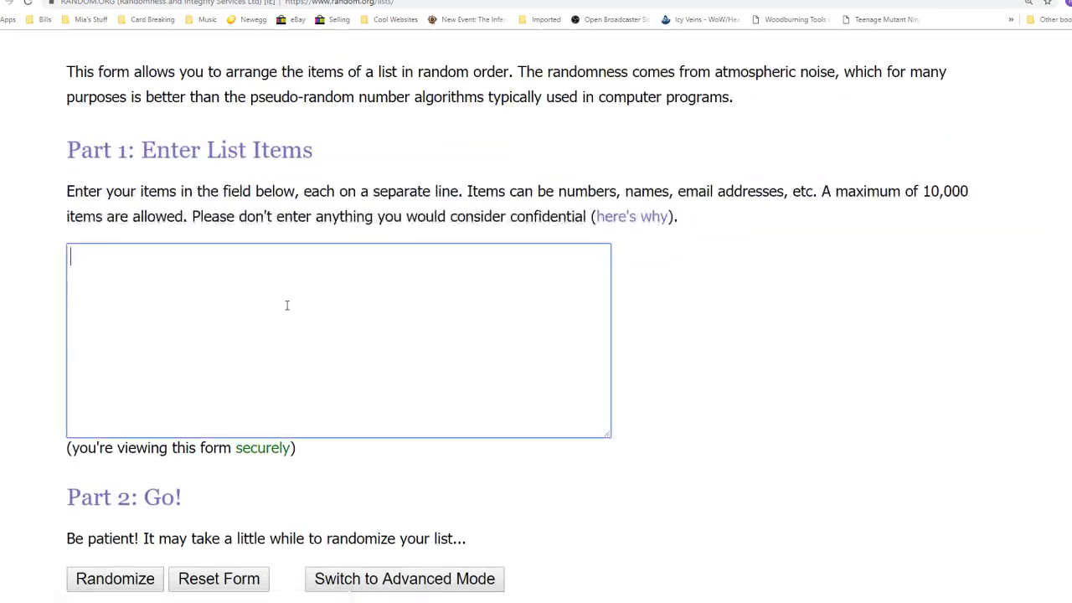
{"action": "key", "text": "ctrl+v"}
{"action": "left_click", "coordinate": [110, 579]}
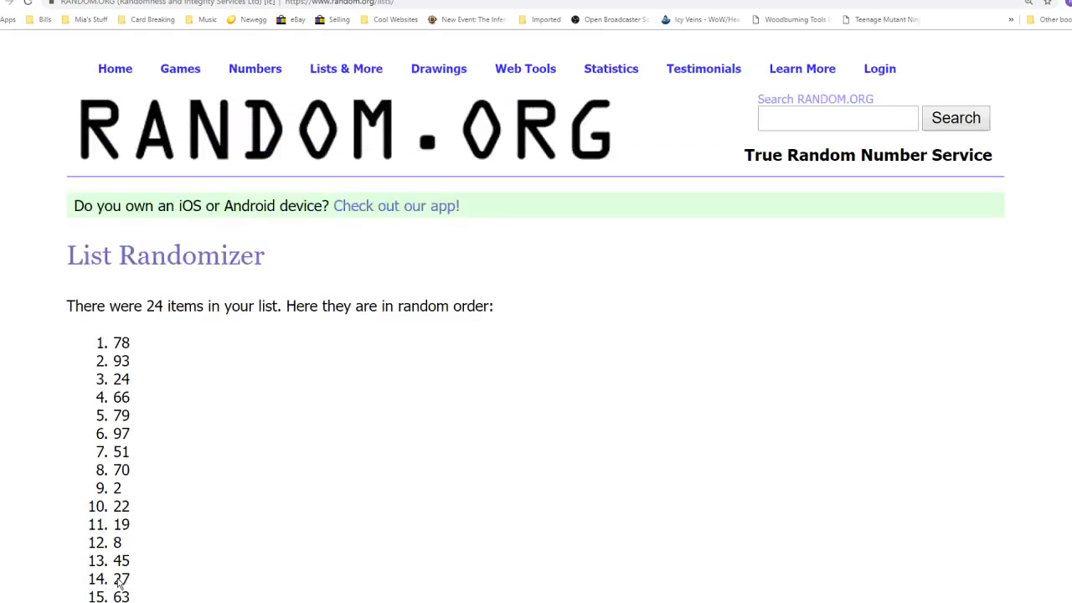
Re-randomize the list three more times and highlight the top two results, 70 and 85
{"action": "scroll", "coordinate": [119, 582], "scroll_direction": "down", "scroll_amount": 5}
{"action": "left_click", "coordinate": [108, 461]}
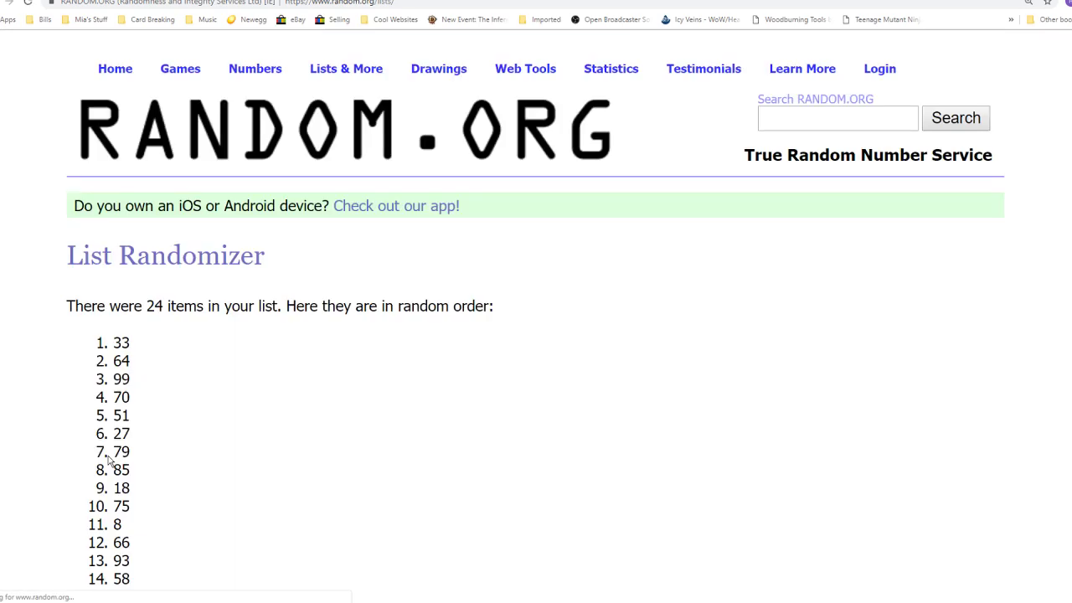
{"action": "left_click", "coordinate": [109, 460]}
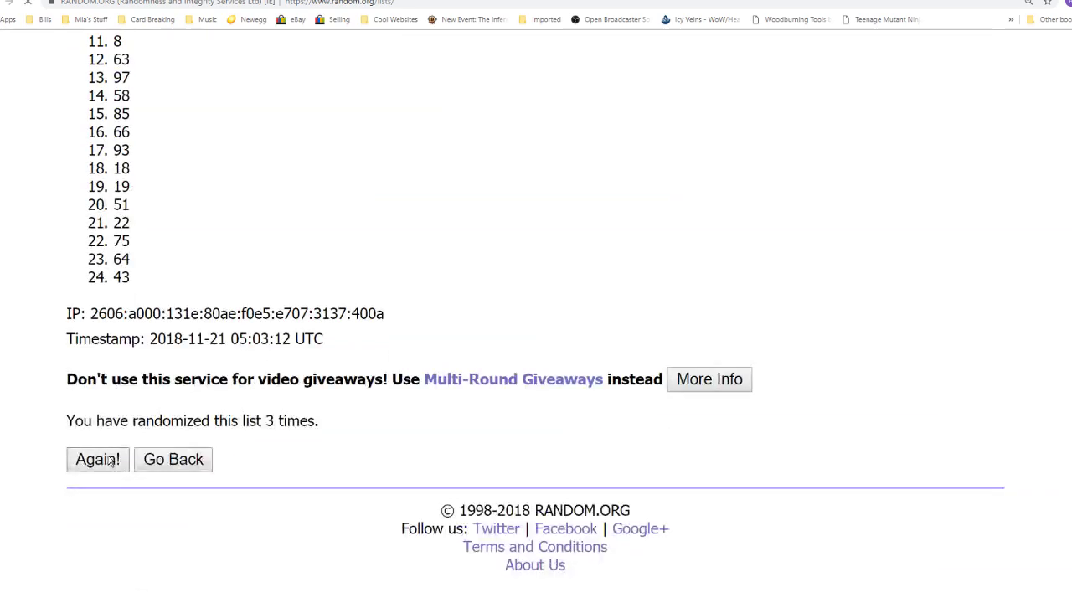
{"action": "left_click", "coordinate": [109, 460]}
{"action": "left_click_drag", "start_coordinate": [233, 411], "coordinate": [387, 414]}
{"action": "scroll", "coordinate": [379, 419], "scroll_direction": "up", "scroll_amount": 5}
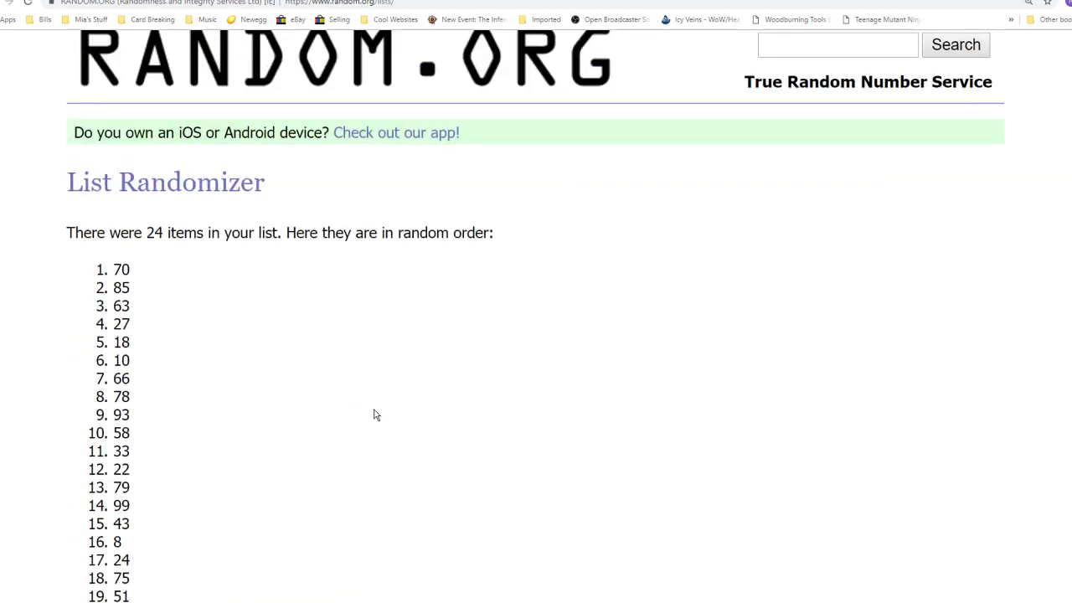
{"action": "left_click_drag", "start_coordinate": [112, 271], "coordinate": [130, 284]}
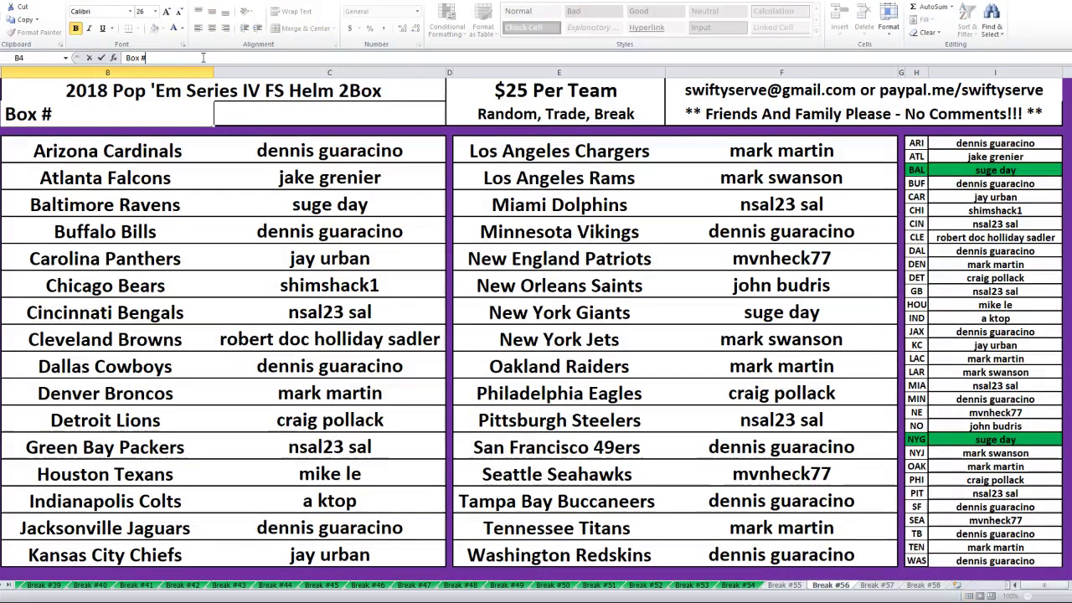
Add 70, 85 after Box # in B4 so the label reads Box #70, 85
{"action": "type", "text": "70, "}
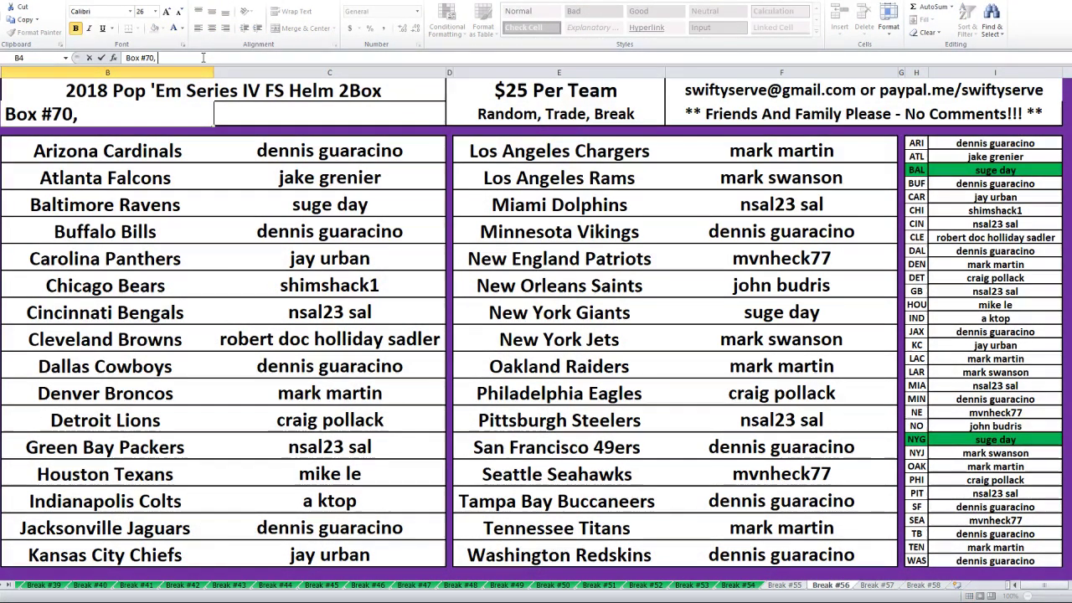
{"action": "type", "text": "85"}
{"action": "key", "text": "Return"}
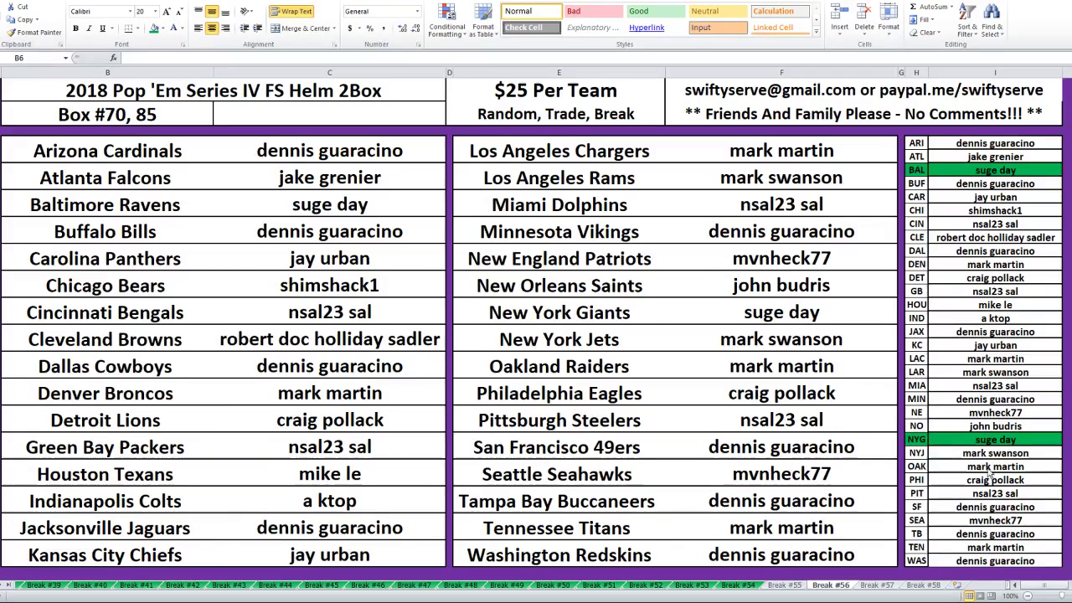
Replace the Washington (WAS) owner in I38 with the new buyer's name
{"action": "left_click", "coordinate": [1007, 559]}
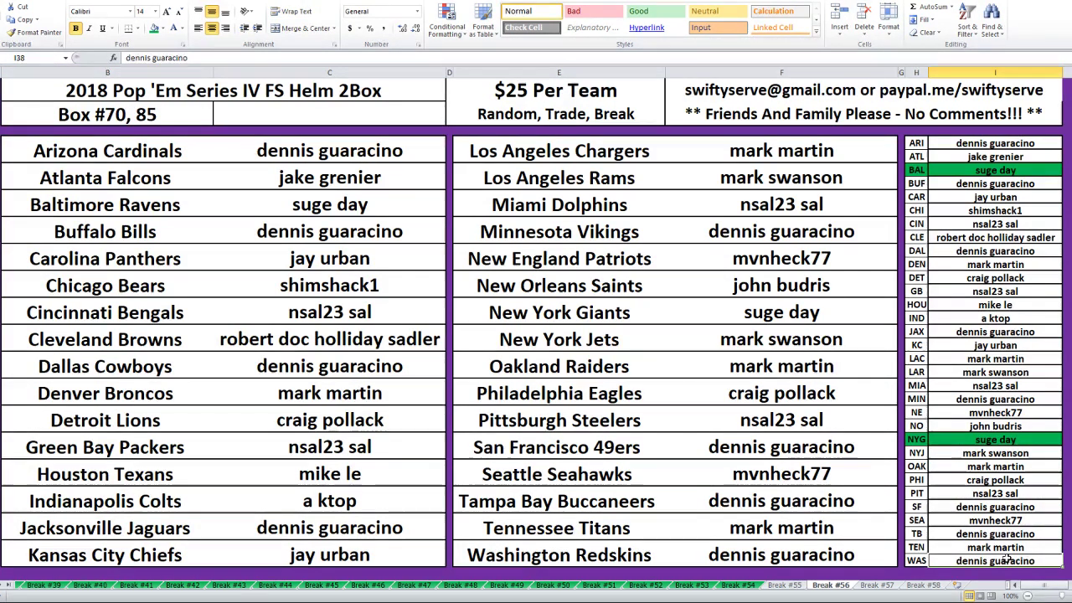
{"action": "key", "text": "Return"}
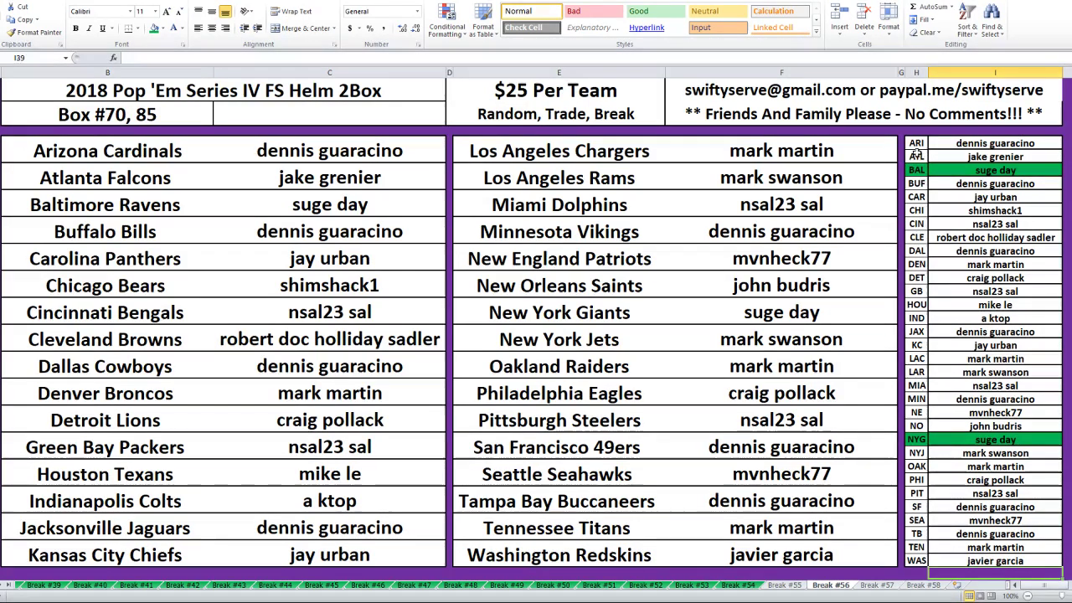
{"action": "left_click_drag", "start_coordinate": [921, 156], "coordinate": [942, 158]}
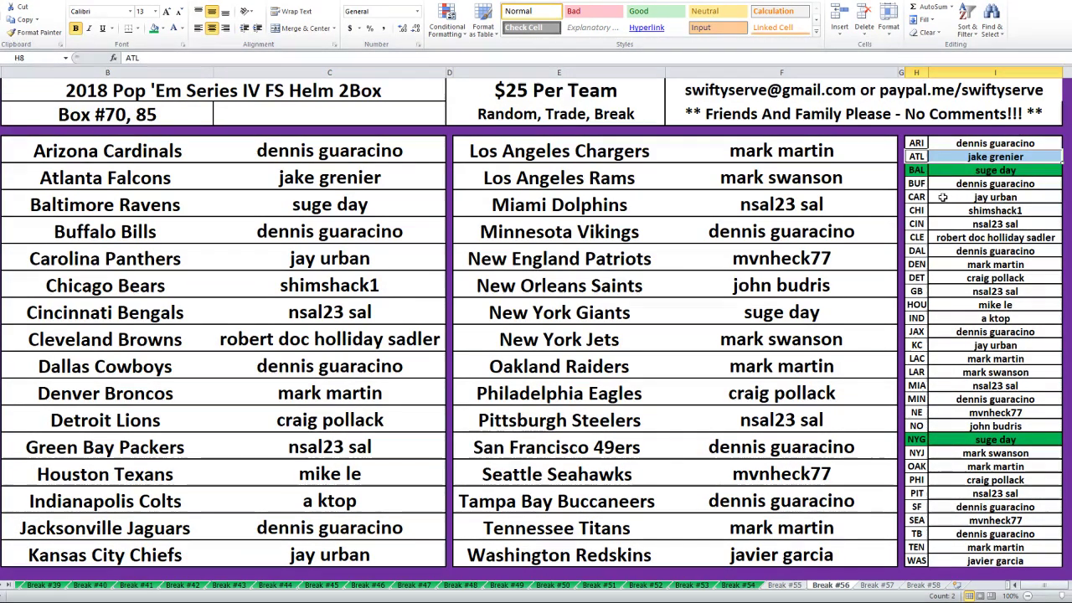
Fill the ATL, CAR, KC, WAS, TB, SF, MIN, JAX, DAL, BUF and ARI rows green
{"action": "left_click", "coordinate": [952, 192], "text": "ctrl"}
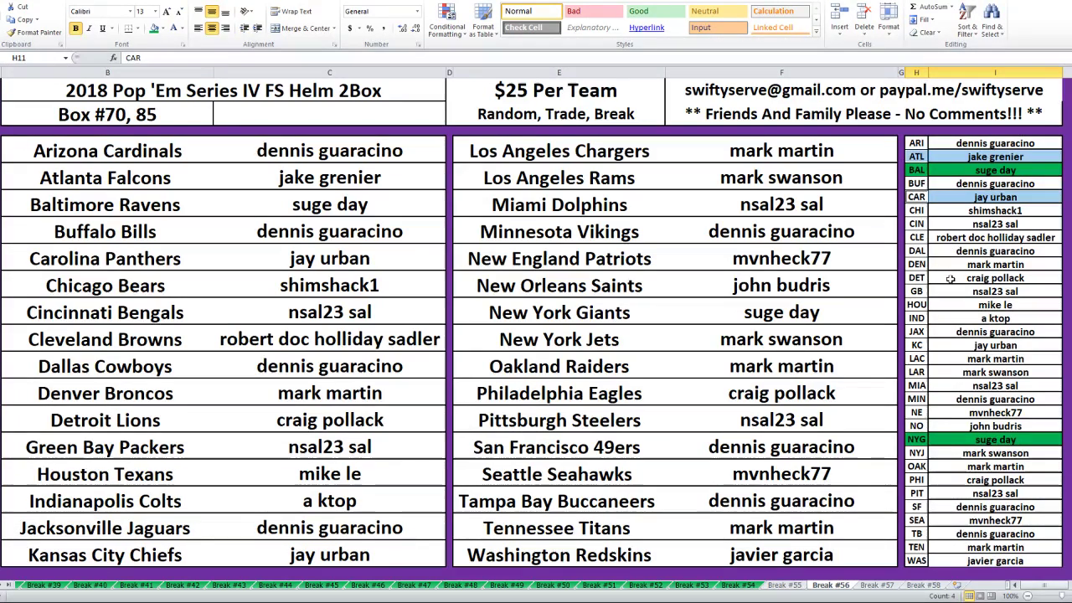
{"action": "left_click", "coordinate": [947, 344], "text": "ctrl"}
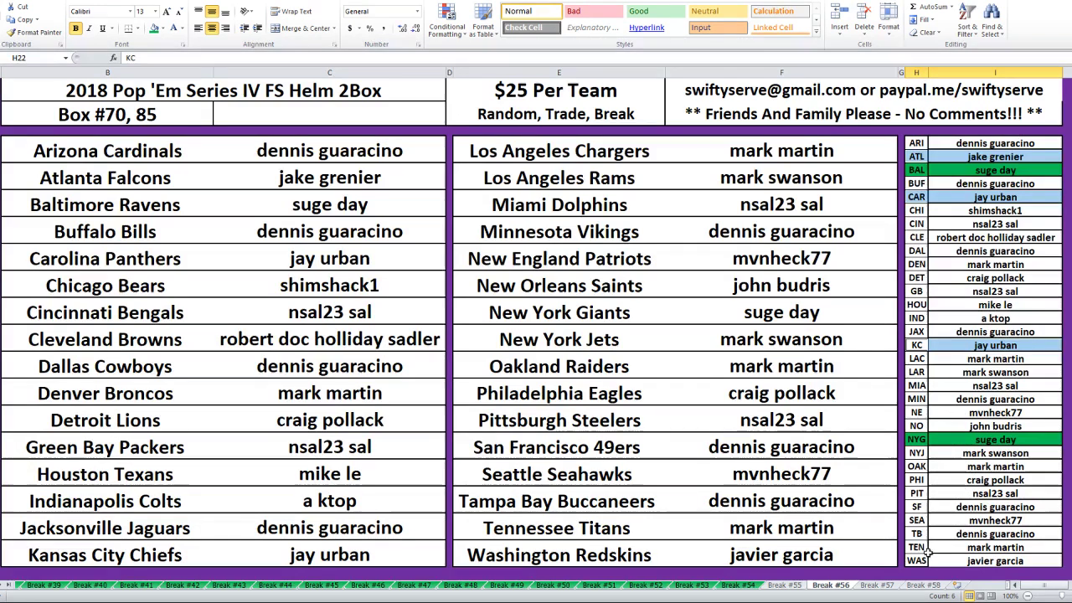
{"action": "left_click_drag", "start_coordinate": [920, 561], "coordinate": [936, 561]}
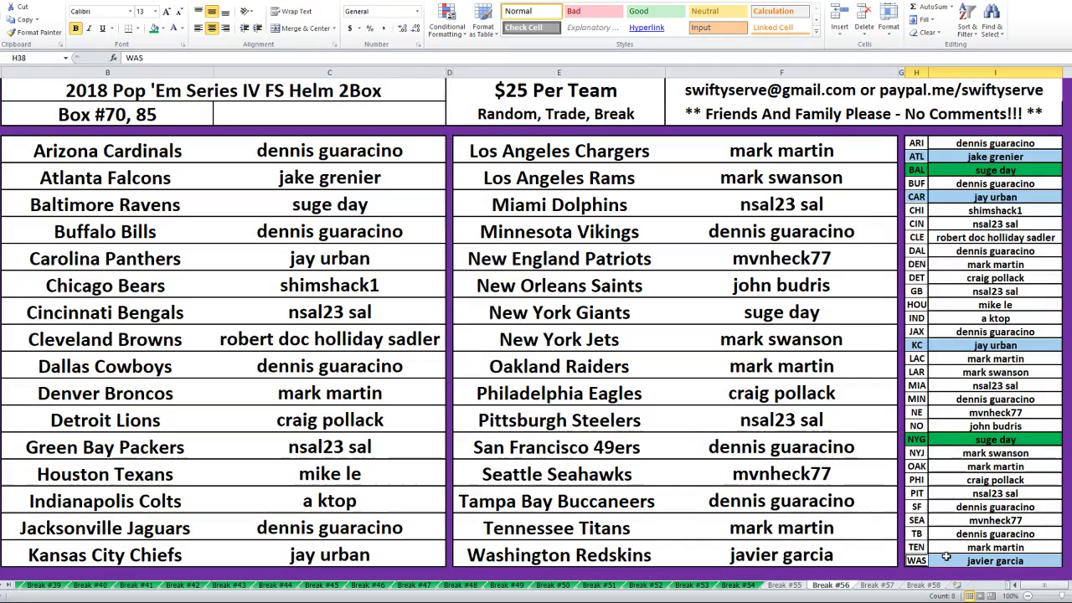
{"action": "left_click_drag", "start_coordinate": [919, 533], "coordinate": [935, 506]}
{"action": "left_click_drag", "start_coordinate": [920, 399], "coordinate": [937, 399]}
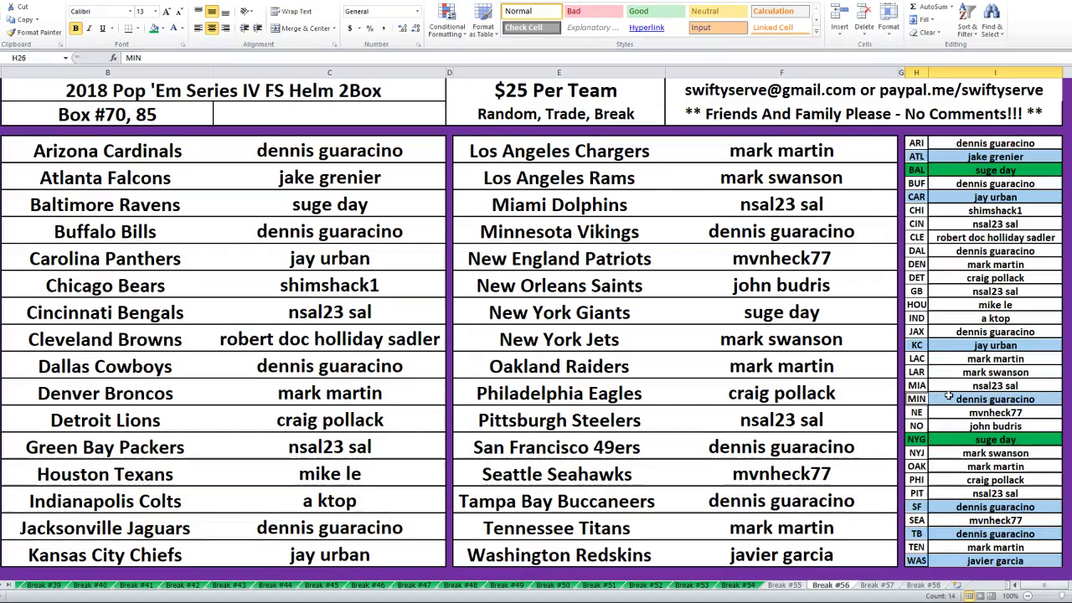
{"action": "left_click_drag", "start_coordinate": [919, 332], "coordinate": [937, 331]}
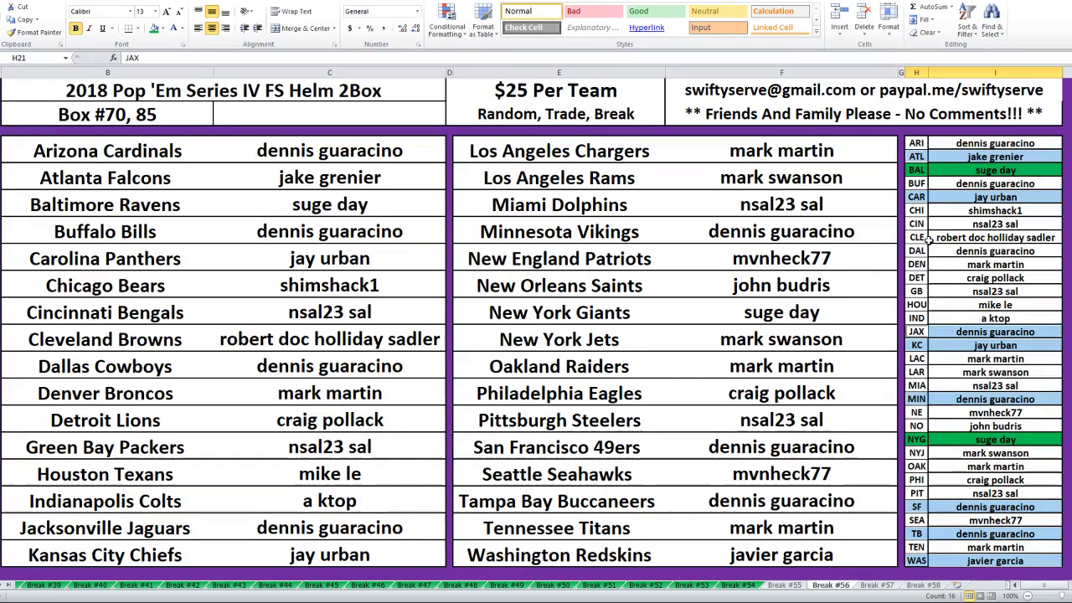
{"action": "left_click_drag", "start_coordinate": [917, 251], "coordinate": [935, 251]}
{"action": "left_click_drag", "start_coordinate": [917, 183], "coordinate": [935, 183]}
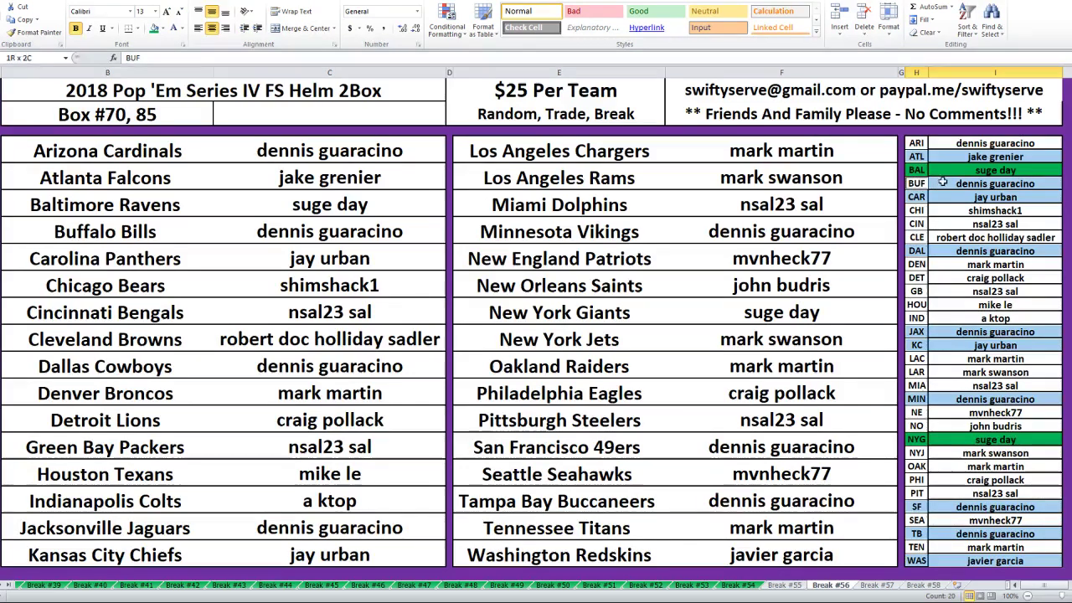
{"action": "left_click_drag", "start_coordinate": [918, 143], "coordinate": [935, 144]}
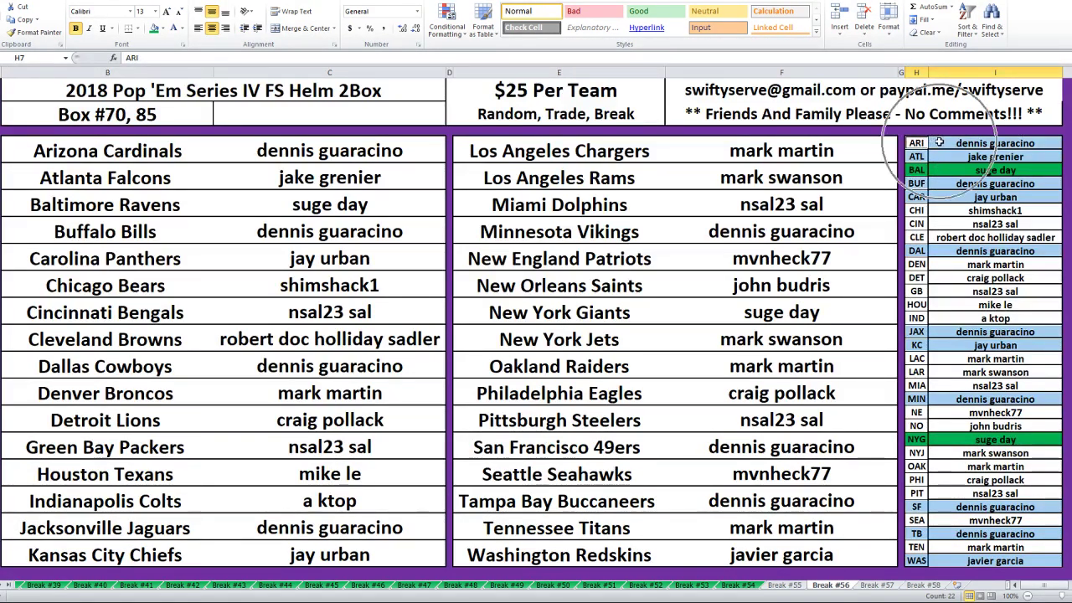
{"action": "left_click", "coordinate": [153, 28]}
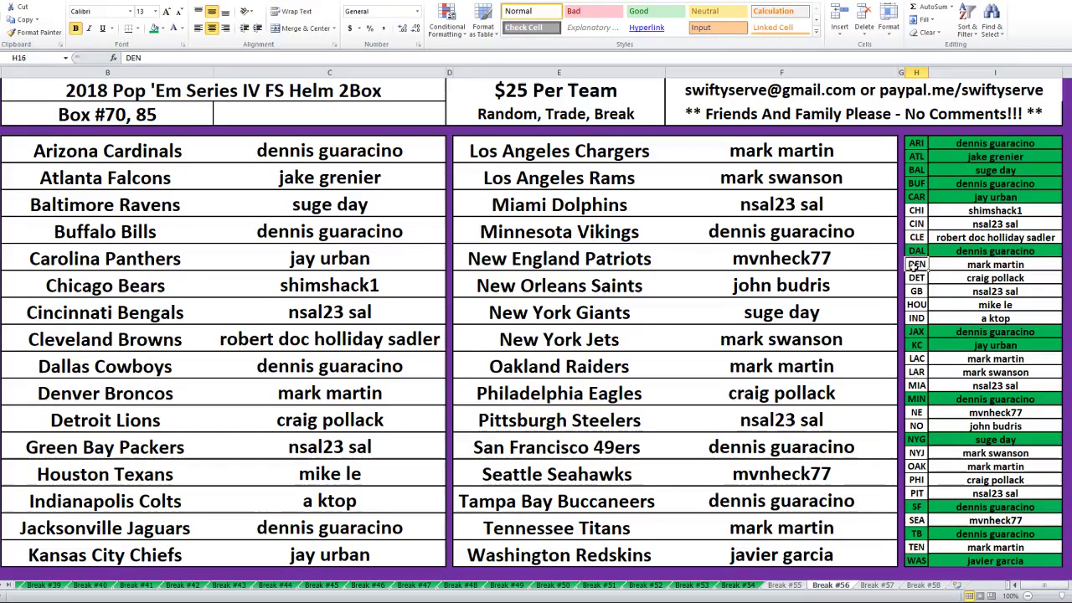
Fill the DEN, LAC, NE, OAK, SEA and TEN rows green
{"action": "left_click_drag", "start_coordinate": [919, 264], "coordinate": [939, 264]}
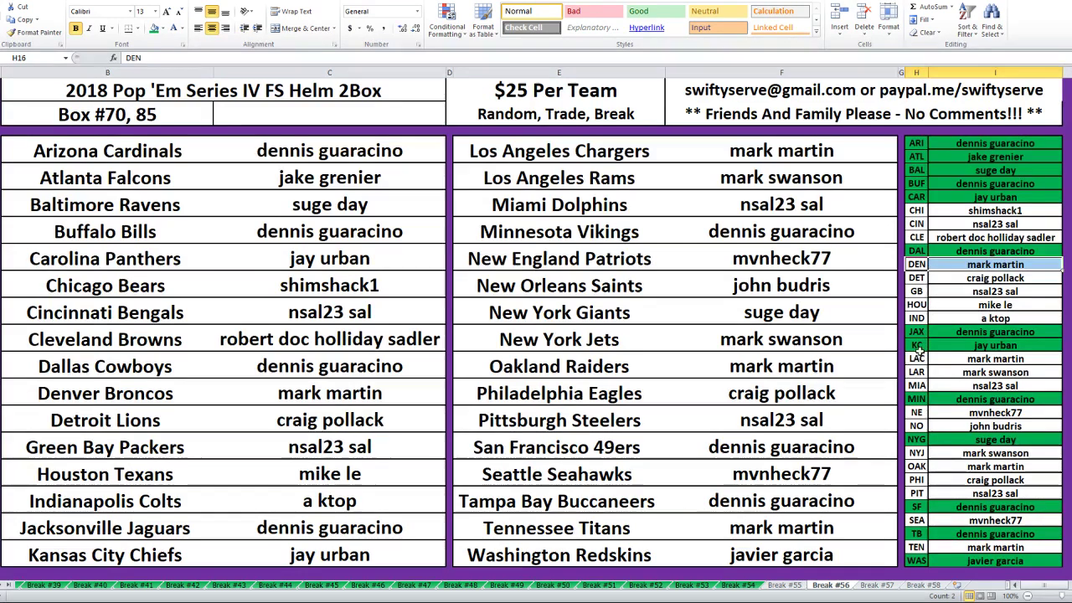
{"action": "left_click_drag", "start_coordinate": [917, 359], "coordinate": [938, 358], "text": "ctrl"}
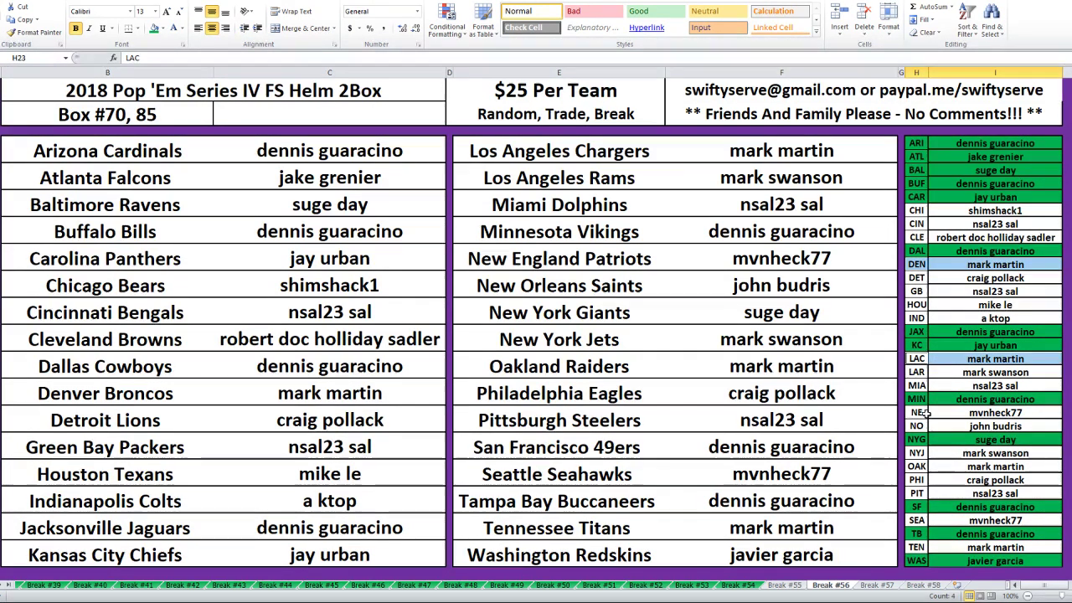
{"action": "left_click_drag", "start_coordinate": [917, 413], "coordinate": [938, 412], "text": "ctrl"}
{"action": "left_click_drag", "start_coordinate": [919, 466], "coordinate": [939, 466], "text": "ctrl"}
{"action": "left_click_drag", "start_coordinate": [925, 519], "coordinate": [939, 547], "text": "ctrl"}
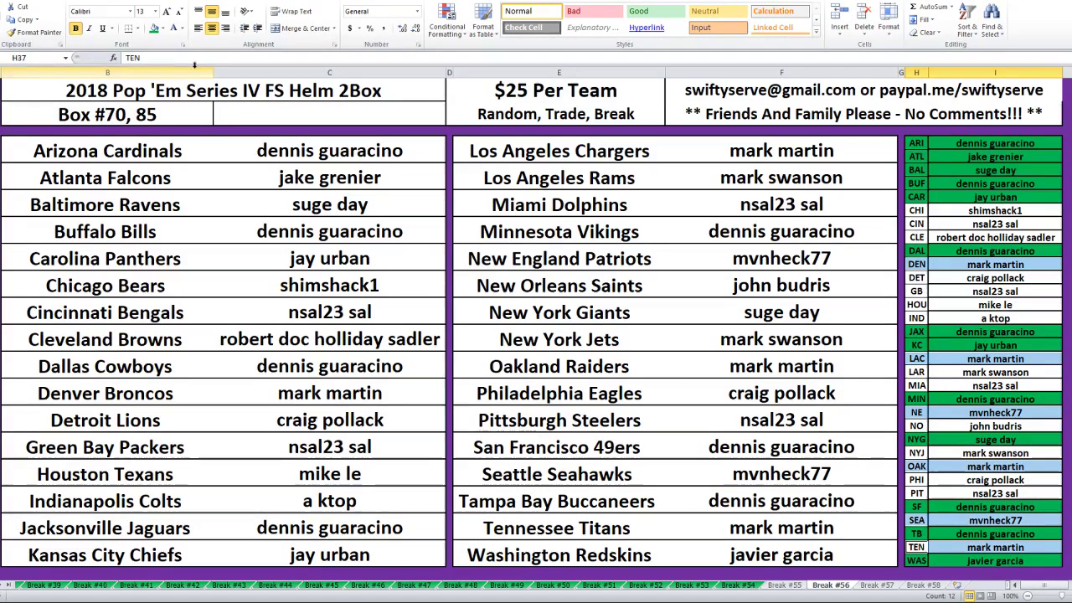
{"action": "left_click", "coordinate": [155, 27]}
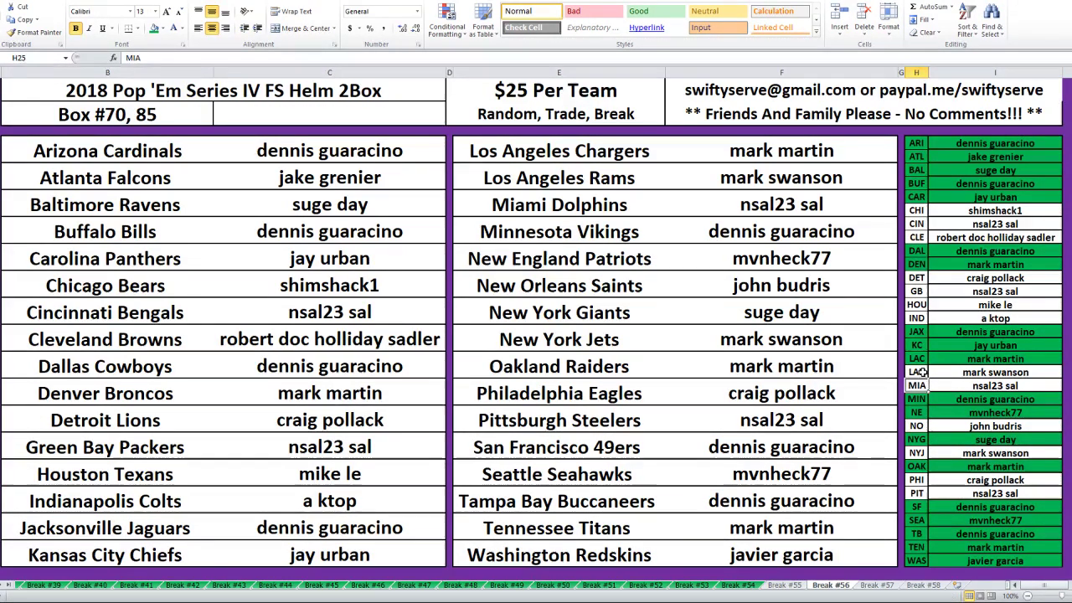
Fill the LAR, NYJ and IND rows green
{"action": "left_click_drag", "start_coordinate": [922, 373], "coordinate": [952, 377]}
{"action": "left_click_drag", "start_coordinate": [918, 453], "coordinate": [955, 454]}
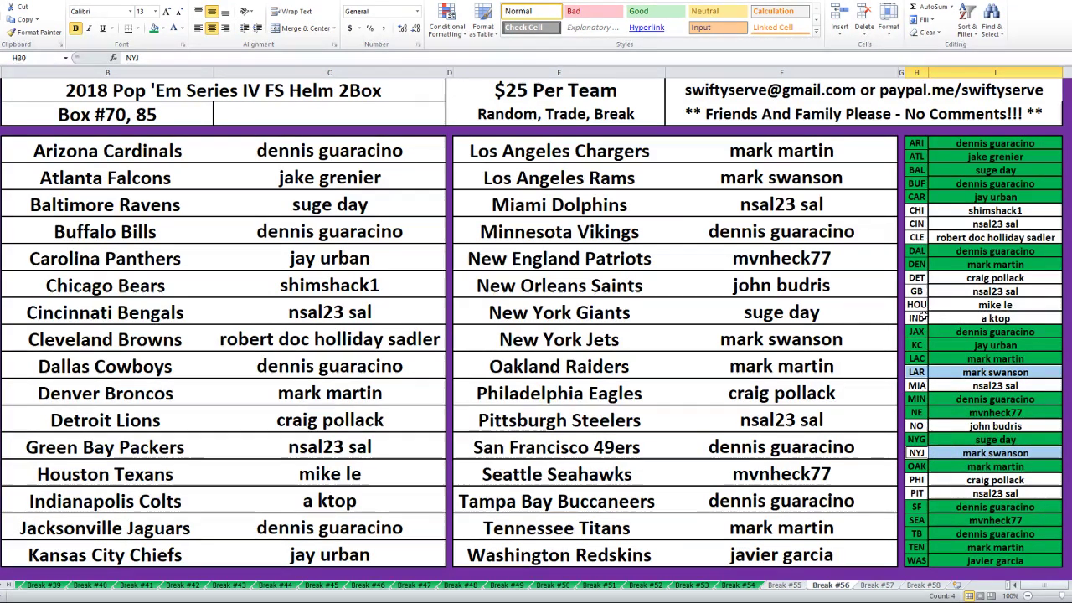
{"action": "left_click_drag", "start_coordinate": [918, 318], "coordinate": [962, 320]}
{"action": "left_click", "coordinate": [154, 28]}
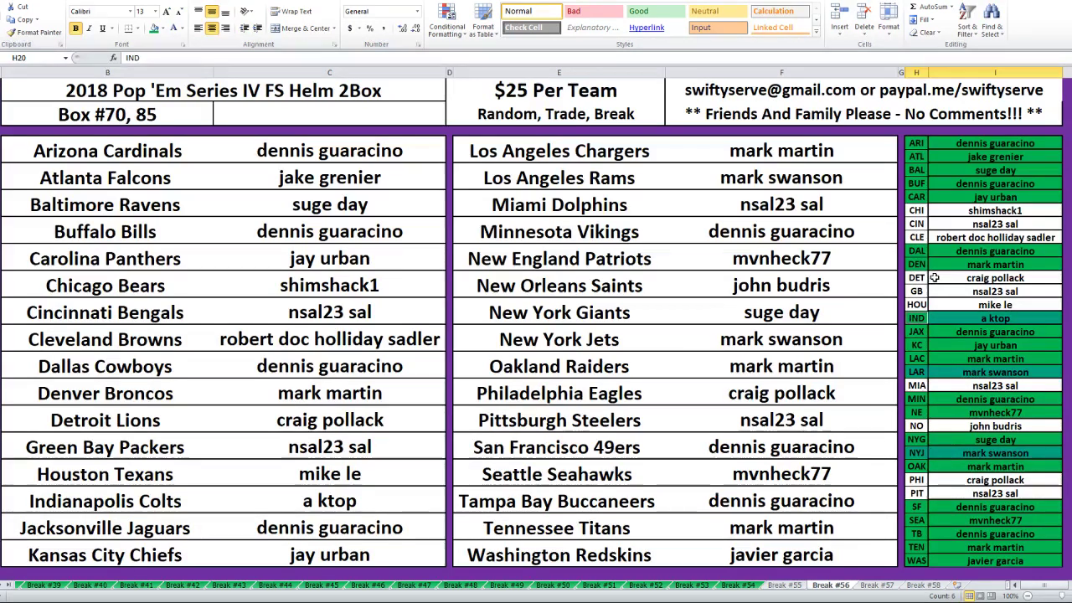
Fill the DET, CHI, PHI, CIN, GB, MIA, PIT, NO and CLE rows green
{"action": "left_click_drag", "start_coordinate": [916, 277], "coordinate": [995, 278]}
{"action": "left_click_drag", "start_coordinate": [916, 210], "coordinate": [946, 210]}
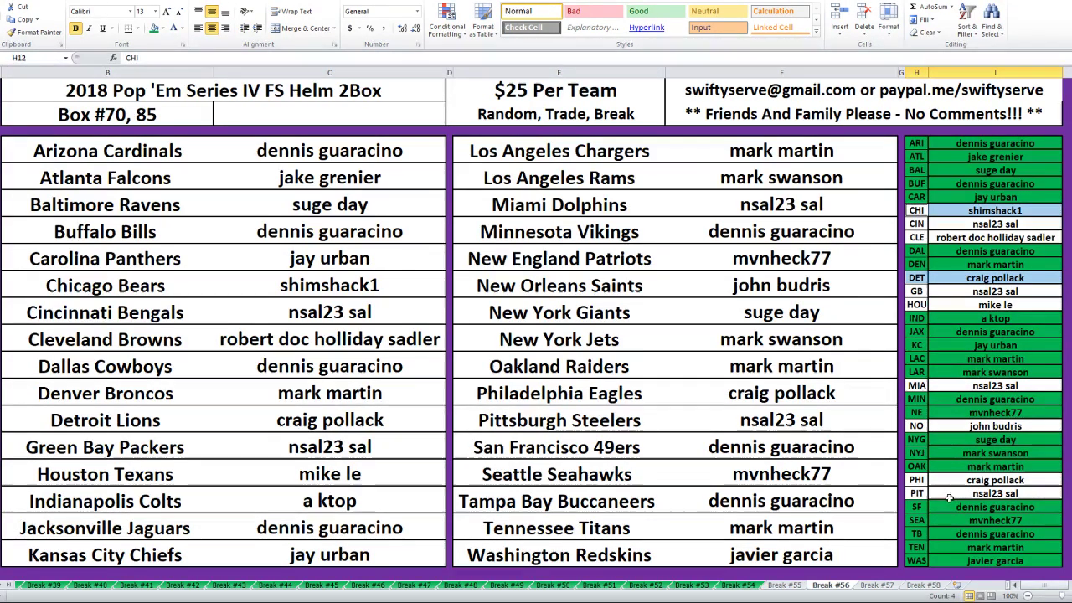
{"action": "left_click_drag", "start_coordinate": [916, 480], "coordinate": [950, 480]}
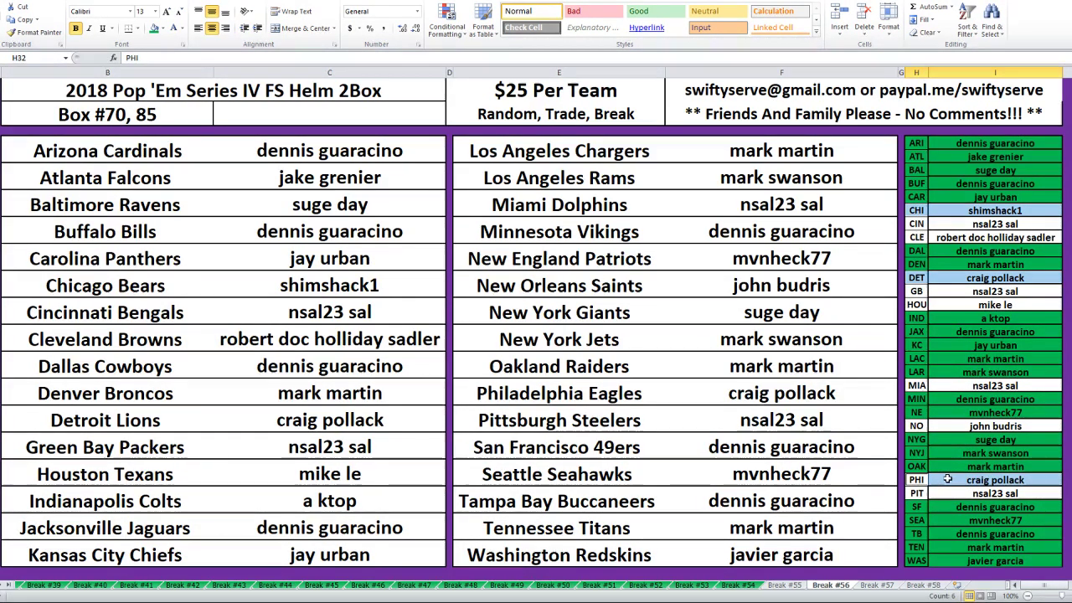
{"action": "left_click_drag", "start_coordinate": [917, 224], "coordinate": [947, 224]}
{"action": "left_click_drag", "start_coordinate": [928, 286], "coordinate": [947, 290]}
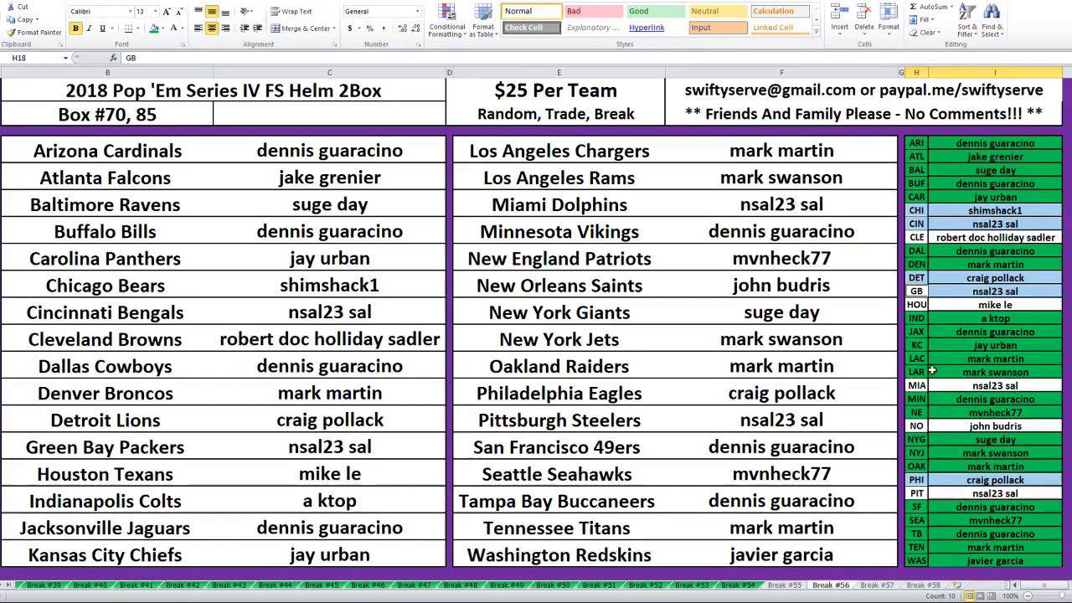
{"action": "left_click_drag", "start_coordinate": [921, 383], "coordinate": [945, 387]}
{"action": "left_click_drag", "start_coordinate": [917, 493], "coordinate": [943, 495]}
{"action": "left_click_drag", "start_coordinate": [920, 425], "coordinate": [945, 427]}
{"action": "left_click_drag", "start_coordinate": [922, 238], "coordinate": [945, 238]}
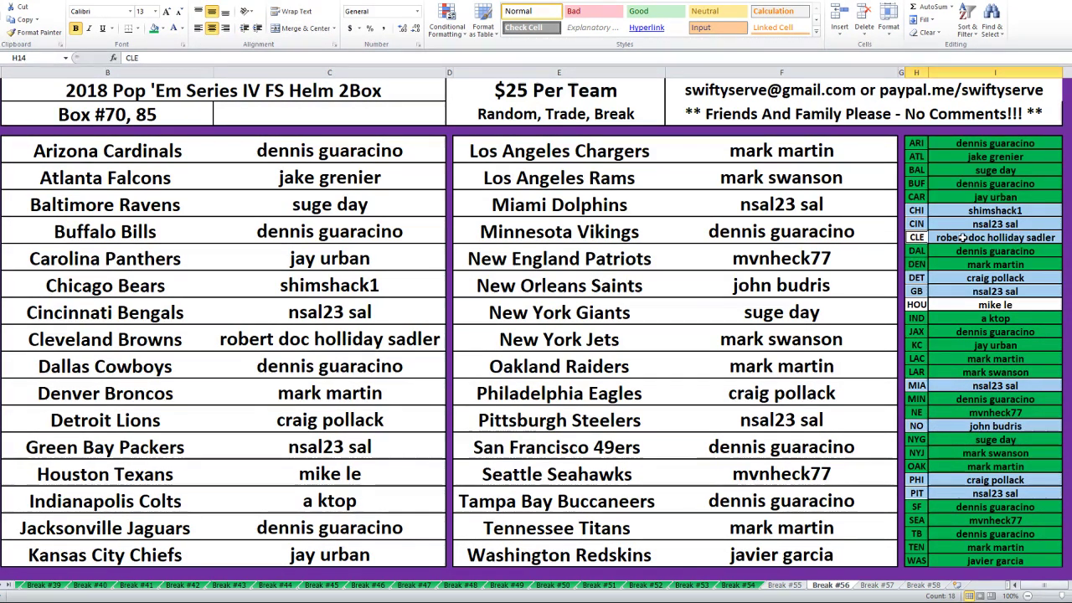
{"action": "left_click", "coordinate": [153, 28]}
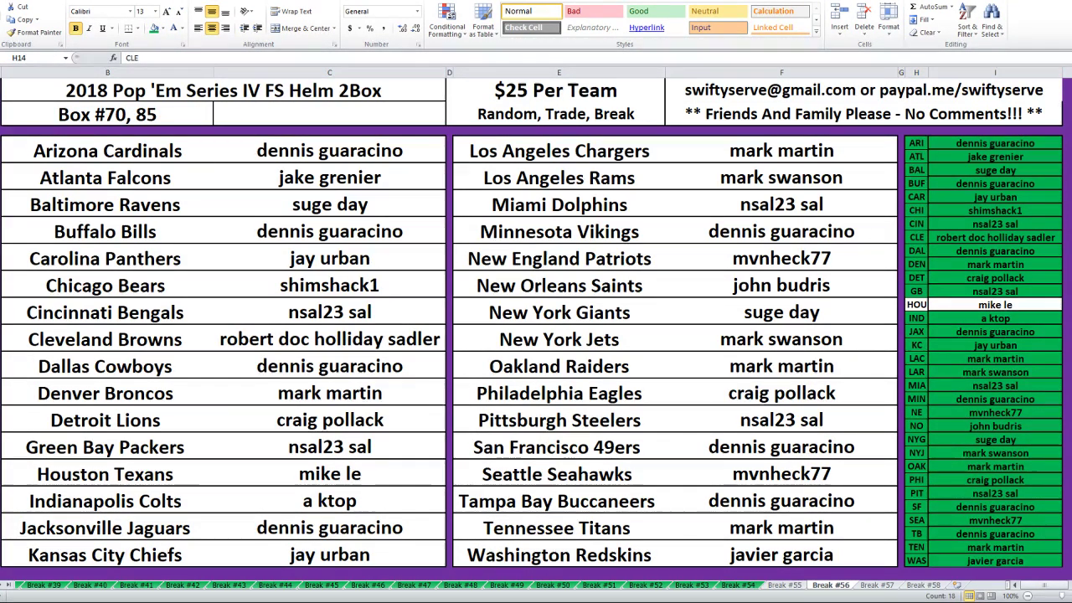
{"action": "left_click", "coordinate": [918, 305]}
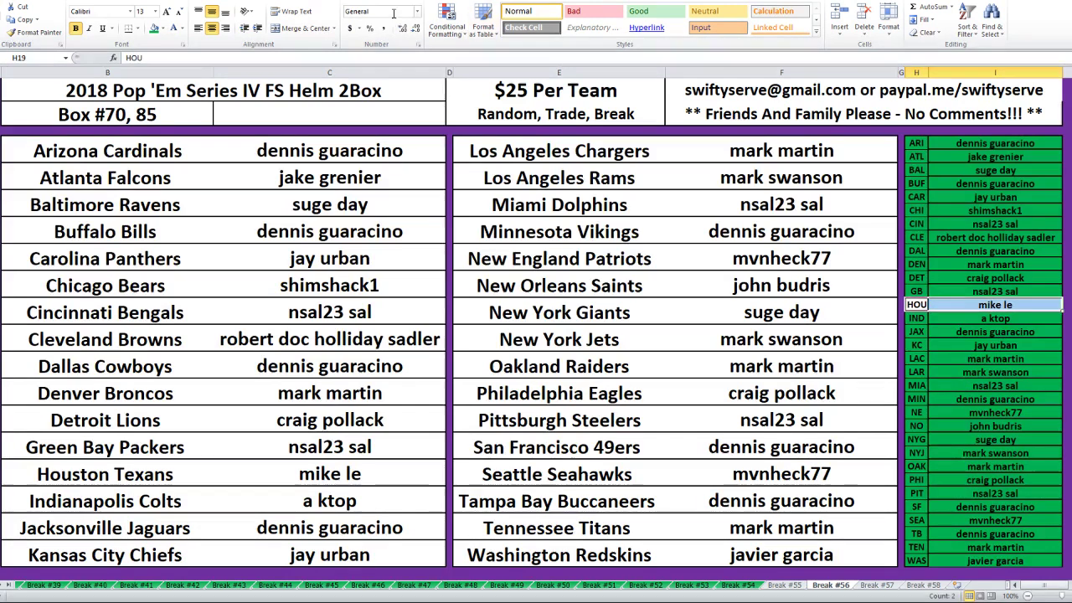
Copy the 32 owner names in I7:I38 and paste them into the List Randomizer box
{"action": "left_click_drag", "start_coordinate": [995, 144], "coordinate": [984, 562]}
{"action": "key", "text": "ctrl+c"}
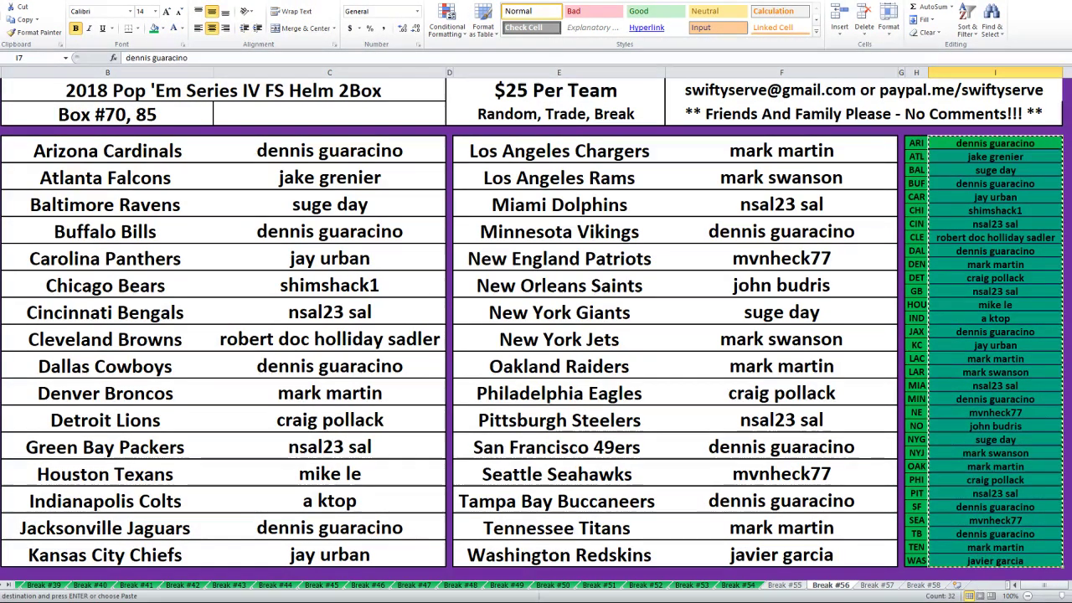
{"action": "key", "text": "alt+Tab"}
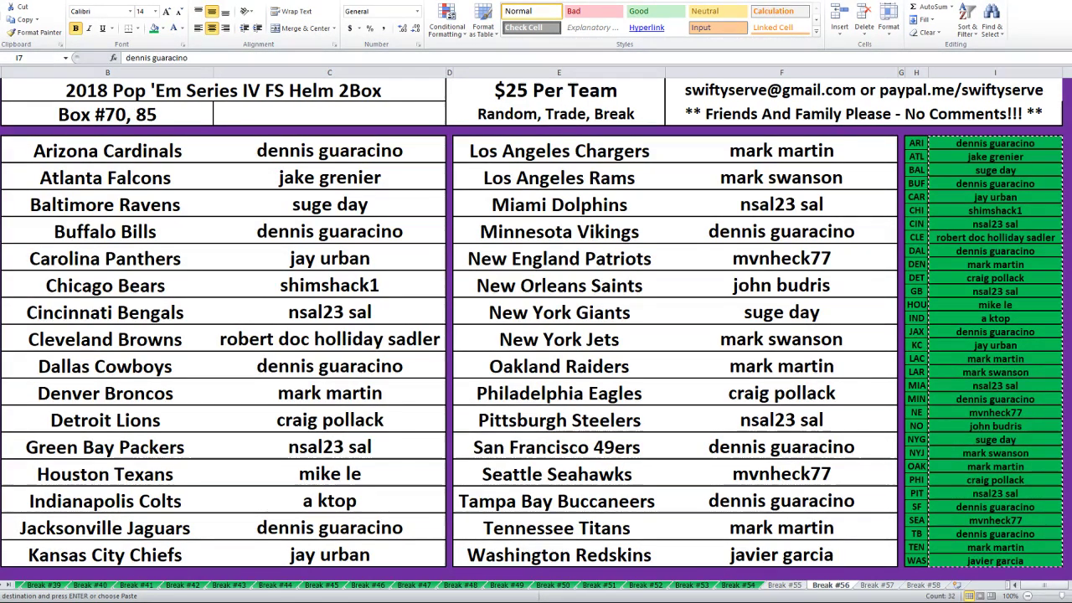
{"action": "key", "text": "alt+Tab"}
{"action": "key", "text": "ctrl+v"}
Float the browser over the spreadsheet and scroll the pasted owner list down to its last entry
{"action": "left_click_drag", "start_coordinate": [603, 501], "coordinate": [603, 389]}
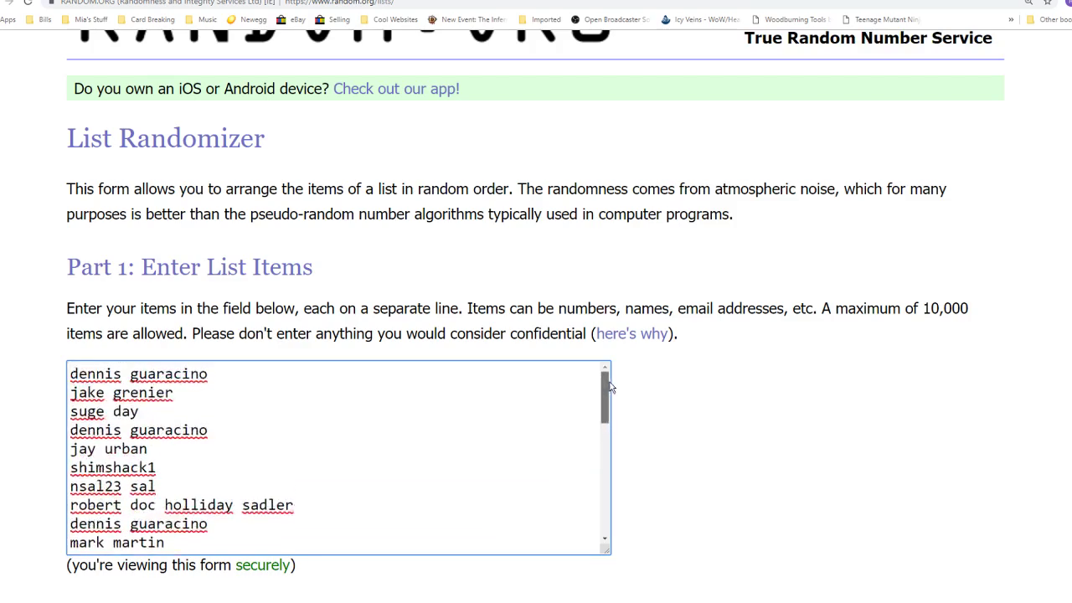
{"action": "scroll", "coordinate": [536, 335], "scroll_direction": "up", "scroll_amount": 2}
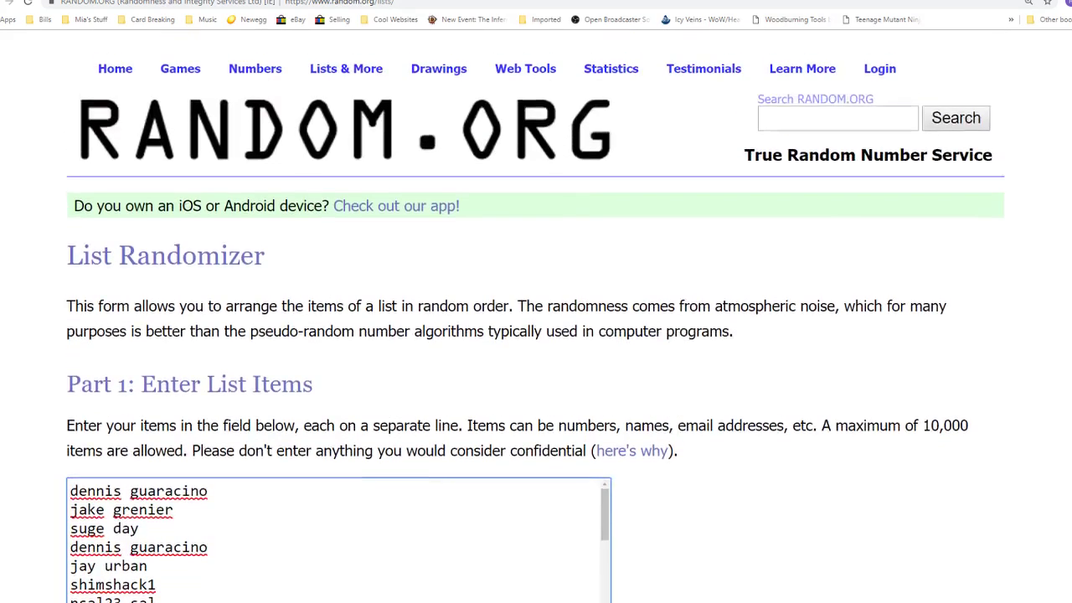
{"action": "left_click_drag", "start_coordinate": [398, 2], "coordinate": [626, 0]}
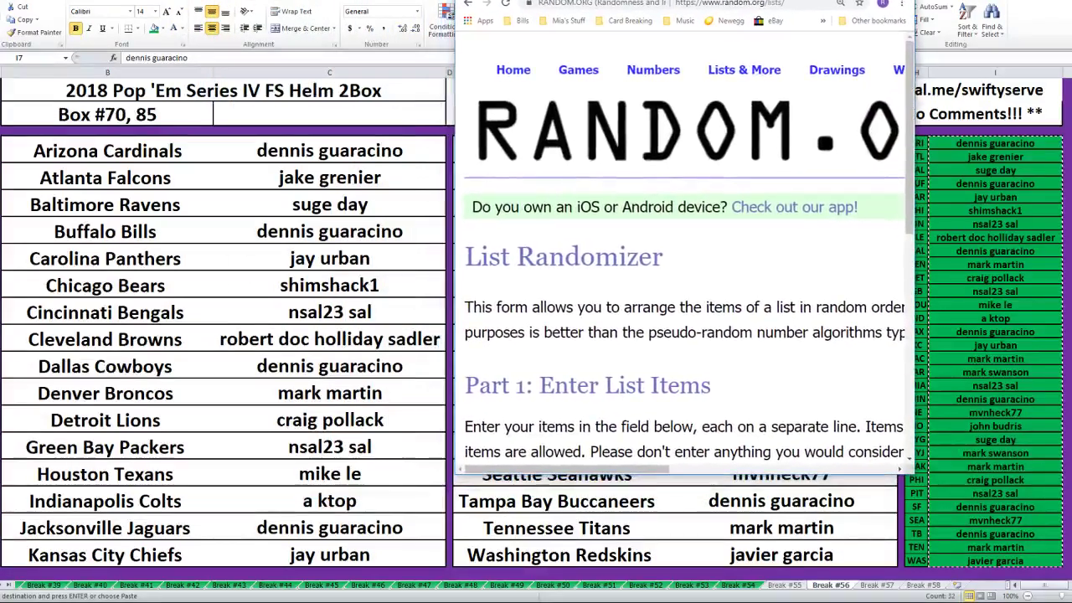
{"action": "left_click_drag", "start_coordinate": [906, 82], "coordinate": [900, 249]}
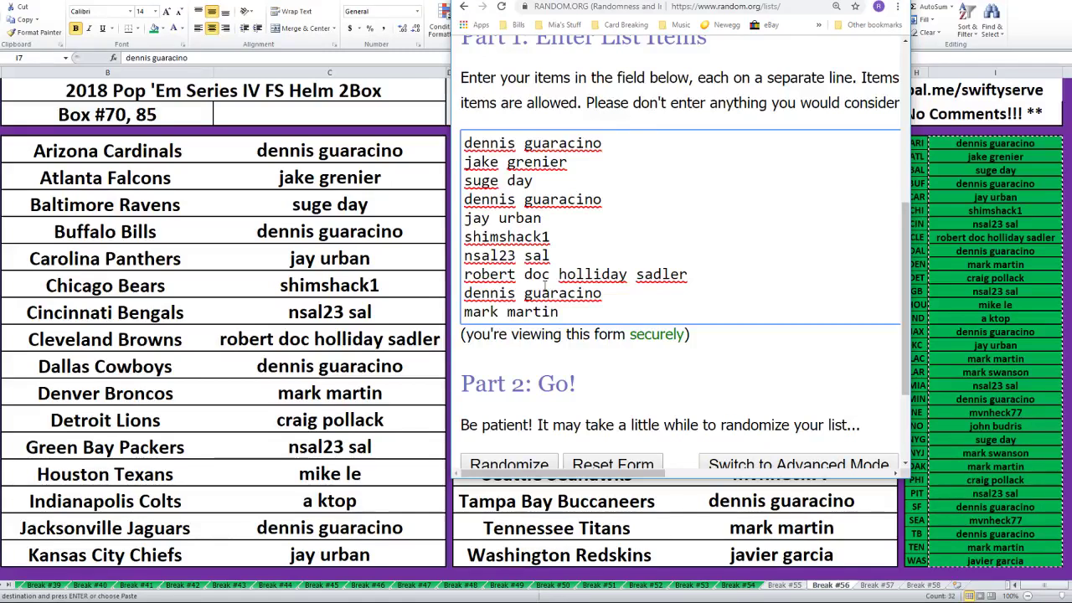
{"action": "scroll", "coordinate": [546, 285], "scroll_direction": "down", "scroll_amount": 2}
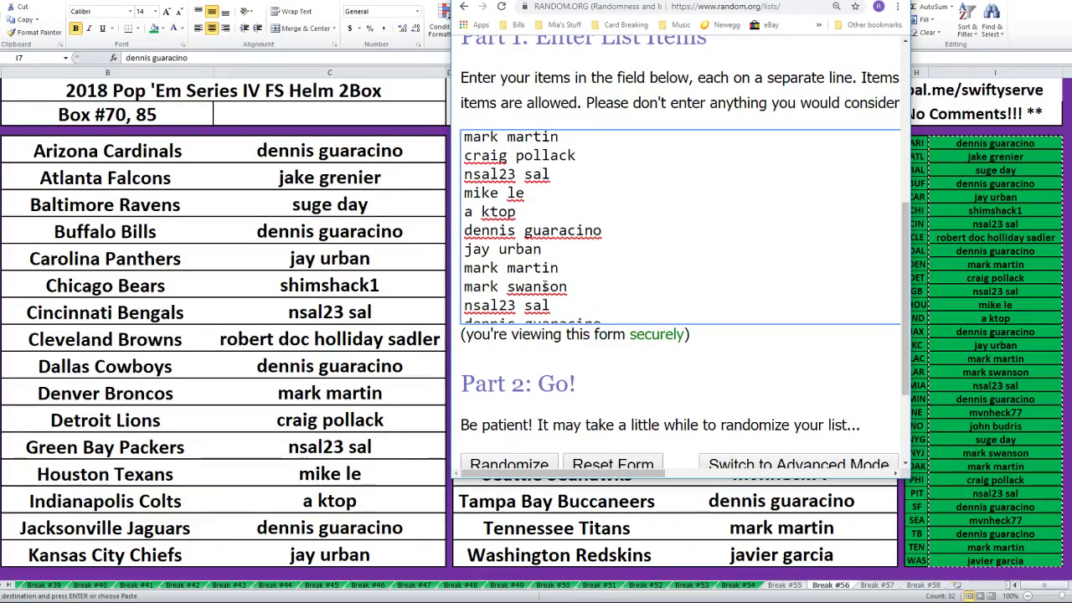
{"action": "scroll", "coordinate": [541, 286], "scroll_direction": "up", "scroll_amount": 1}
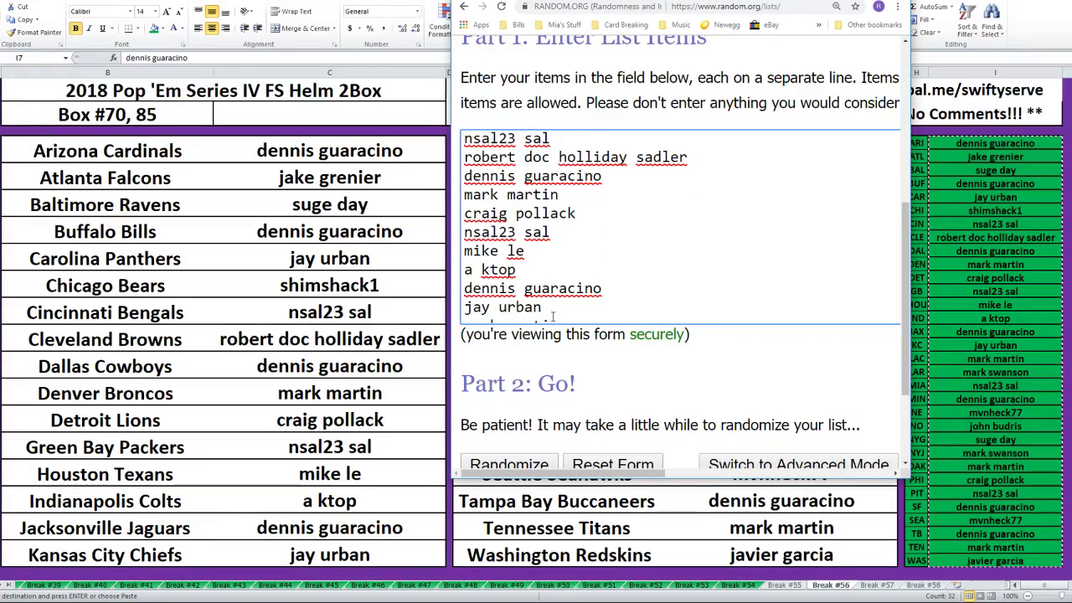
{"action": "scroll", "coordinate": [553, 317], "scroll_direction": "down", "scroll_amount": 2}
{"action": "left_click_drag", "start_coordinate": [721, 1], "coordinate": [503, 8]}
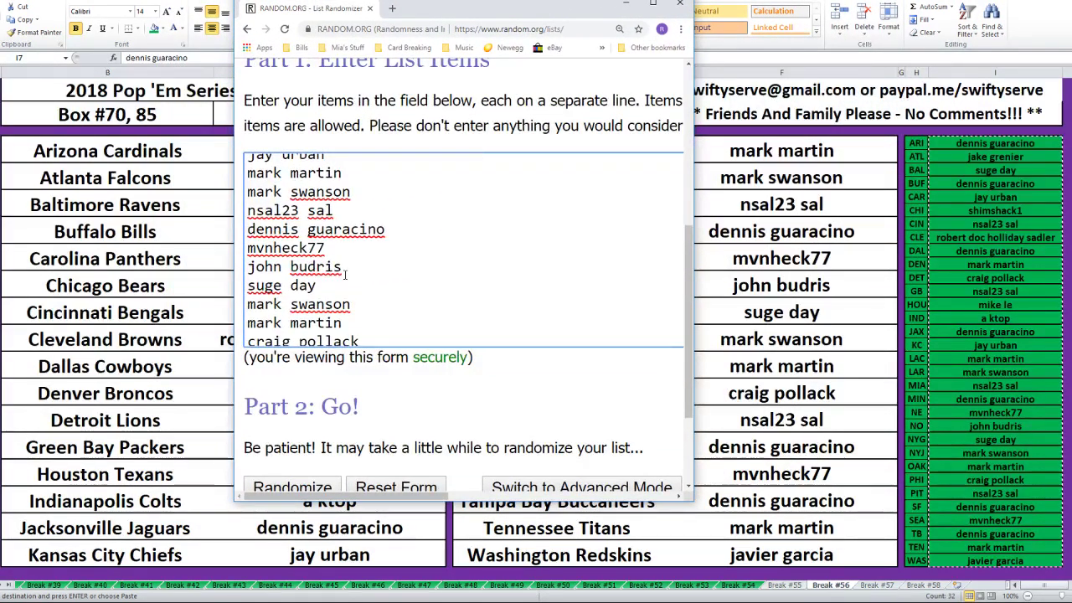
{"action": "scroll", "coordinate": [344, 275], "scroll_direction": "down", "scroll_amount": 1}
{"action": "scroll", "coordinate": [344, 274], "scroll_direction": "down", "scroll_amount": 1}
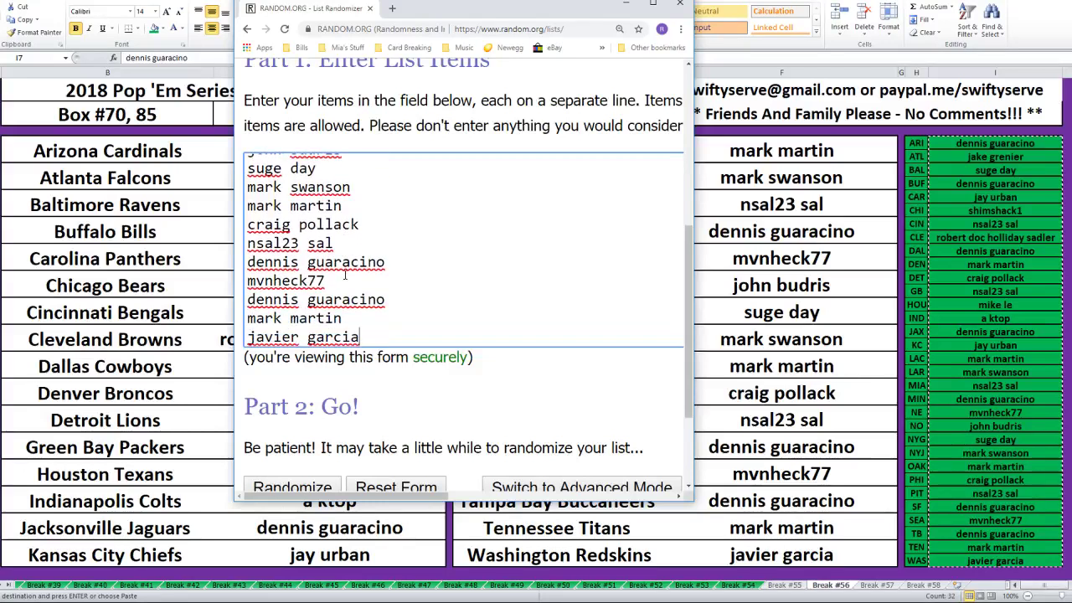
{"action": "scroll", "coordinate": [344, 277], "scroll_direction": "down", "scroll_amount": 1}
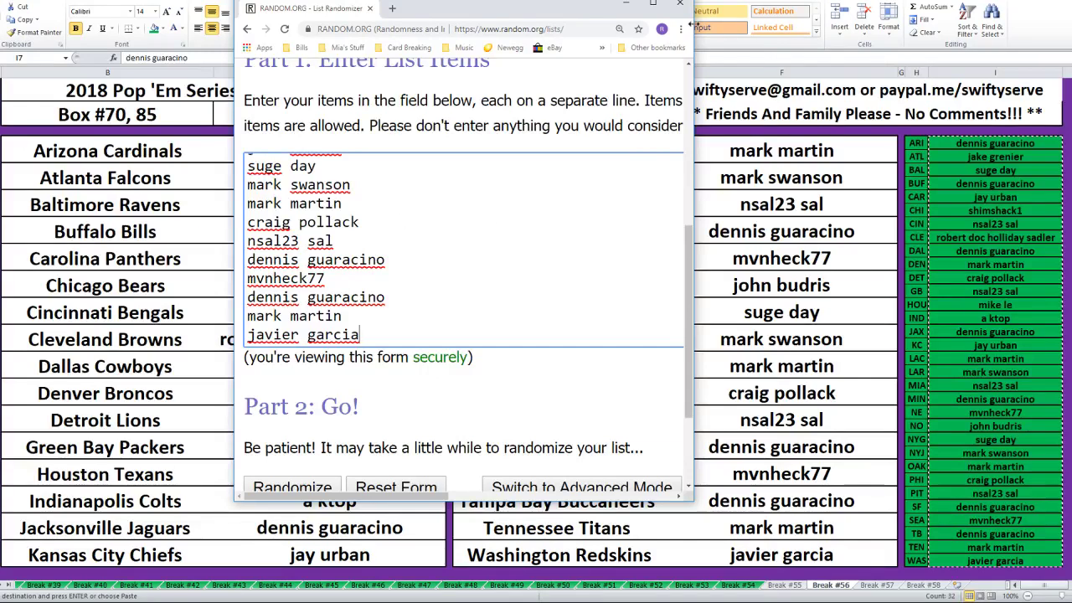
{"action": "left_click_drag", "start_coordinate": [689, 310], "coordinate": [694, 120]}
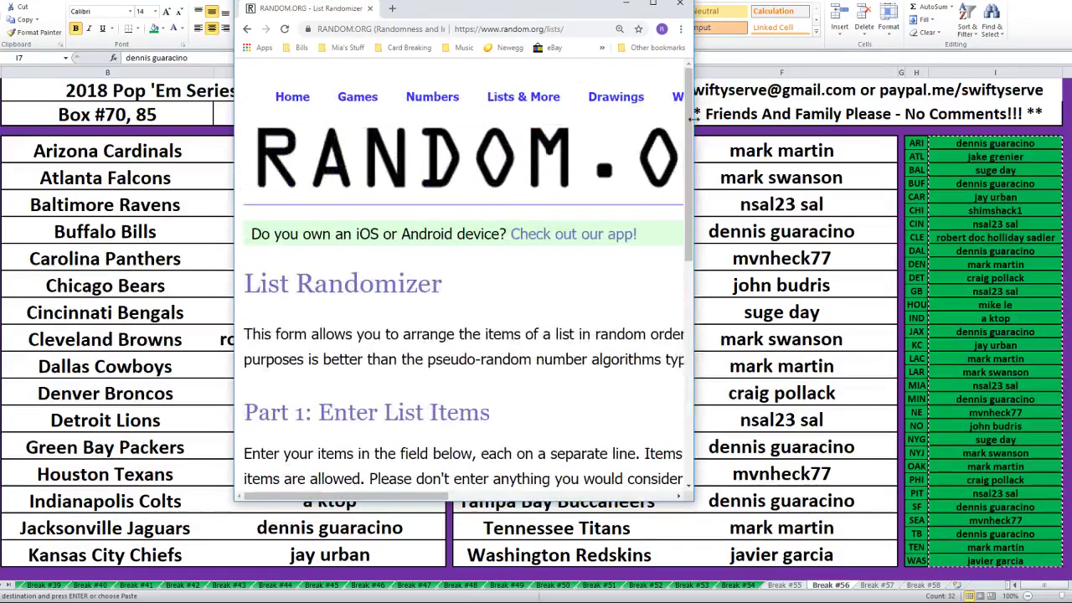
Scroll through the owner list once more, then maximize the RANDOM.ORG window to full screen
{"action": "left_click", "coordinate": [654, 7]}
{"action": "left_click_drag", "start_coordinate": [654, 4], "coordinate": [759, 0]}
{"action": "left_click_drag", "start_coordinate": [911, 107], "coordinate": [911, 270]}
{"action": "scroll", "coordinate": [638, 258], "scroll_direction": "up", "scroll_amount": 10}
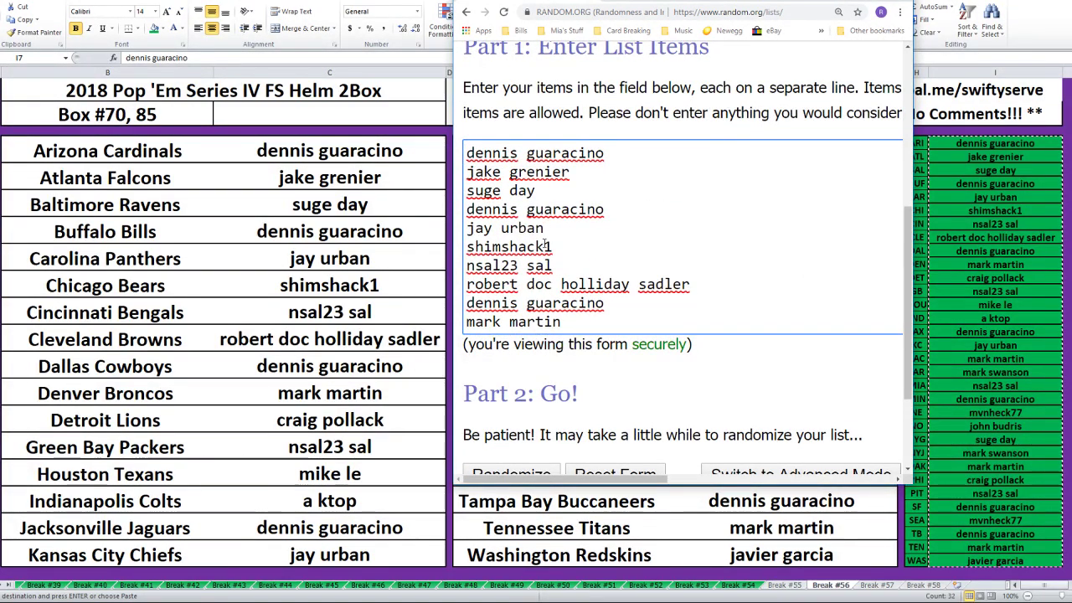
{"action": "scroll", "coordinate": [549, 234], "scroll_direction": "down", "scroll_amount": 1}
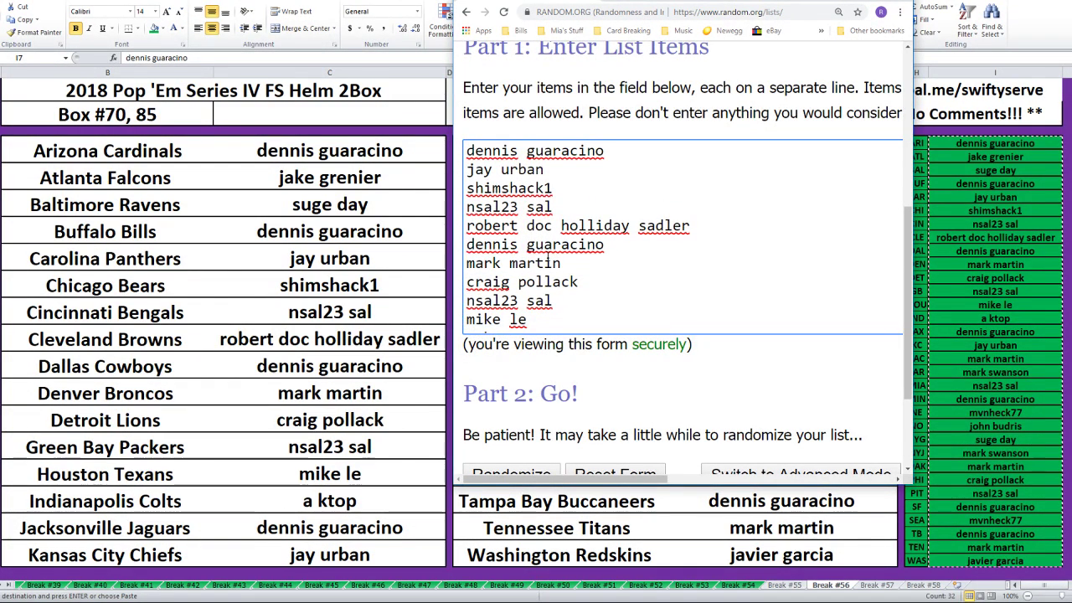
{"action": "scroll", "coordinate": [549, 262], "scroll_direction": "down", "scroll_amount": 1}
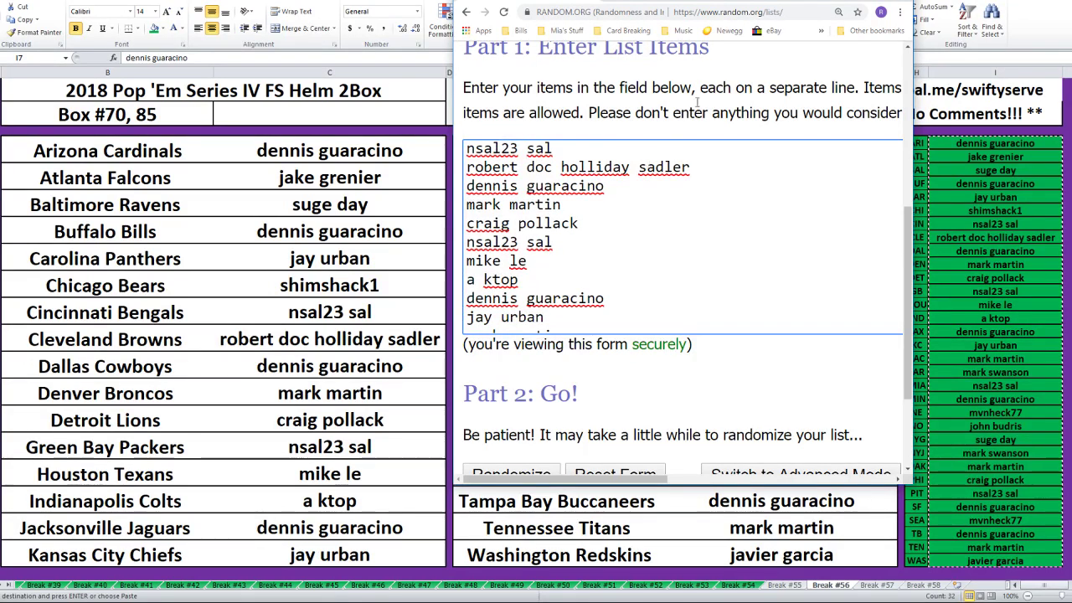
{"action": "left_click_drag", "start_coordinate": [769, 3], "coordinate": [525, 11]}
{"action": "scroll", "coordinate": [346, 254], "scroll_direction": "down", "scroll_amount": 3}
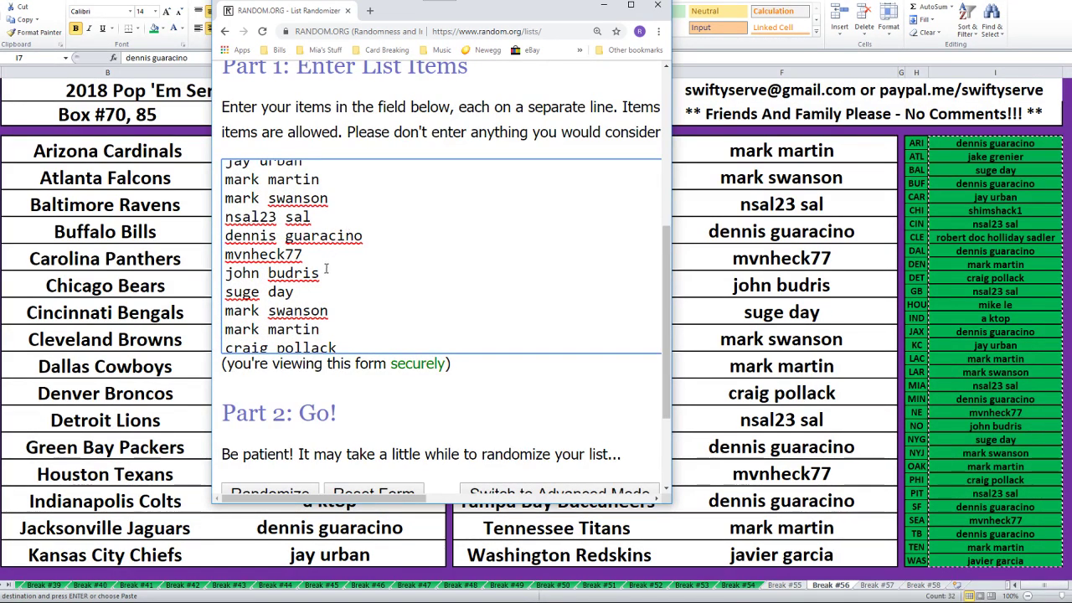
{"action": "scroll", "coordinate": [327, 268], "scroll_direction": "down", "scroll_amount": 1}
{"action": "scroll", "coordinate": [326, 270], "scroll_direction": "down", "scroll_amount": 1}
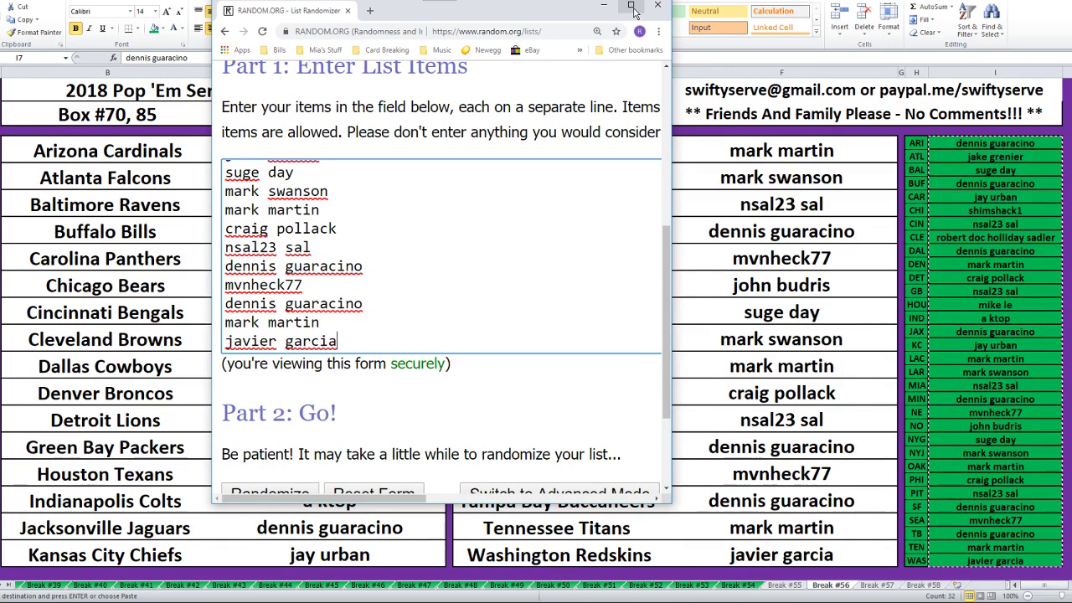
{"action": "left_click", "coordinate": [632, 7]}
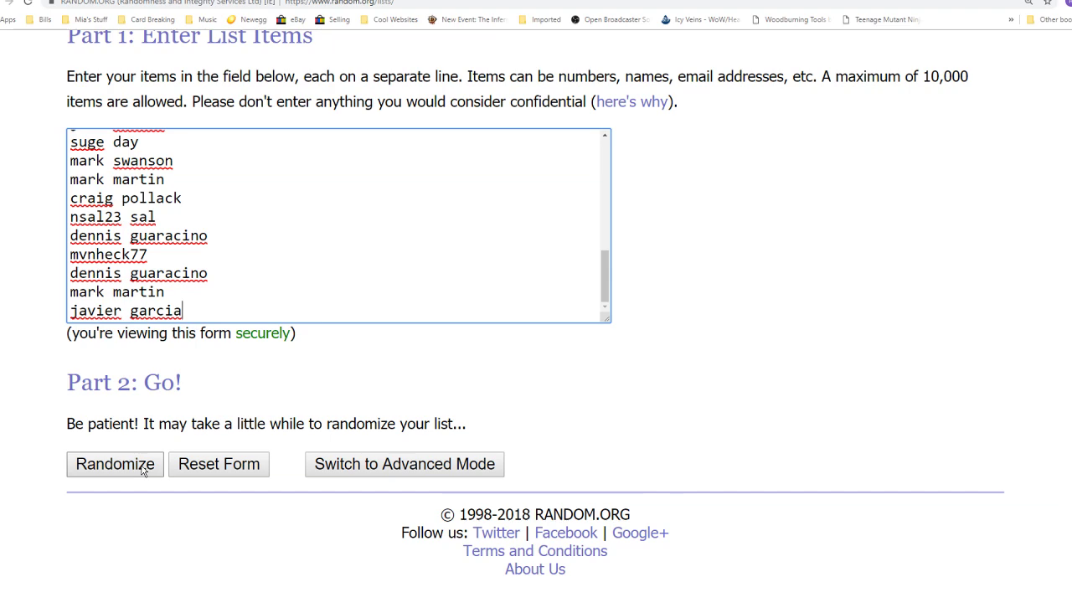
Randomize the 32 owner names five times and select the resulting list, items 1–32
{"action": "left_click", "coordinate": [115, 464]}
{"action": "scroll", "coordinate": [141, 469], "scroll_direction": "down", "scroll_amount": 10}
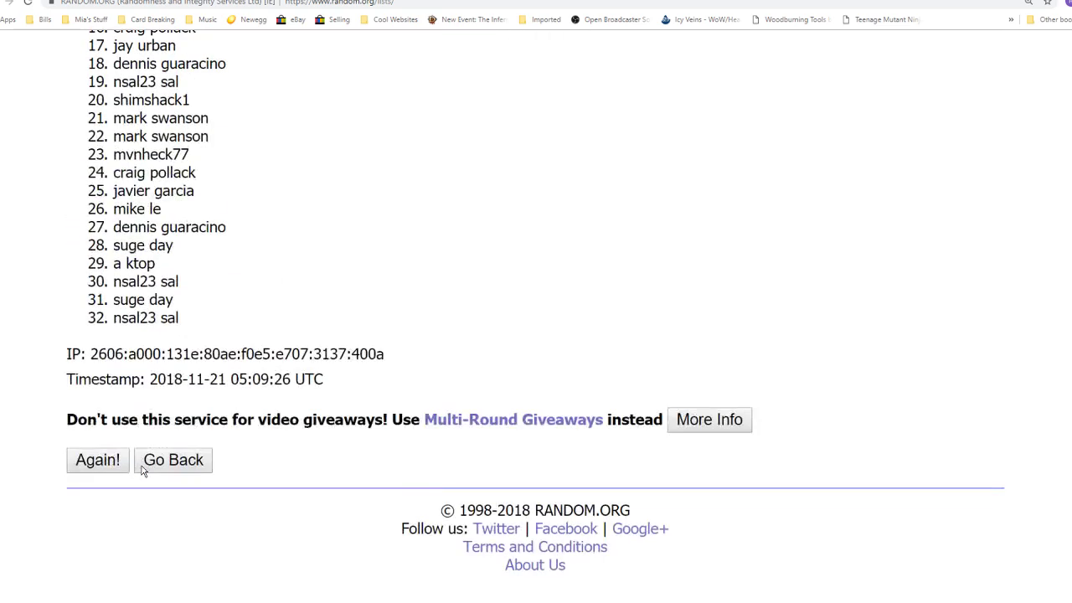
{"action": "left_click", "coordinate": [101, 465]}
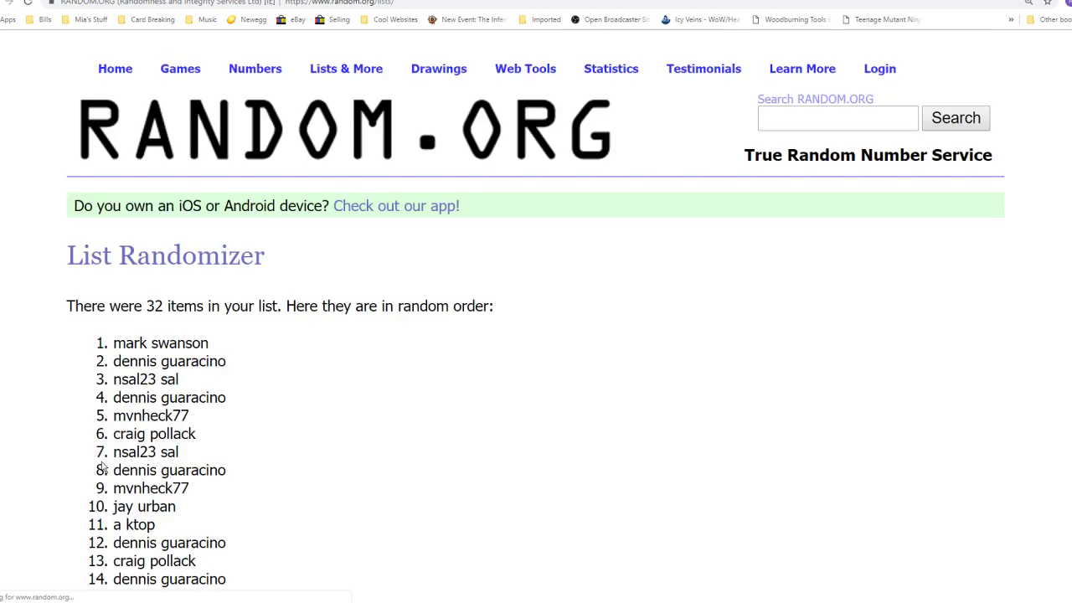
{"action": "scroll", "coordinate": [103, 468], "scroll_direction": "down", "scroll_amount": 10}
{"action": "left_click", "coordinate": [105, 464]}
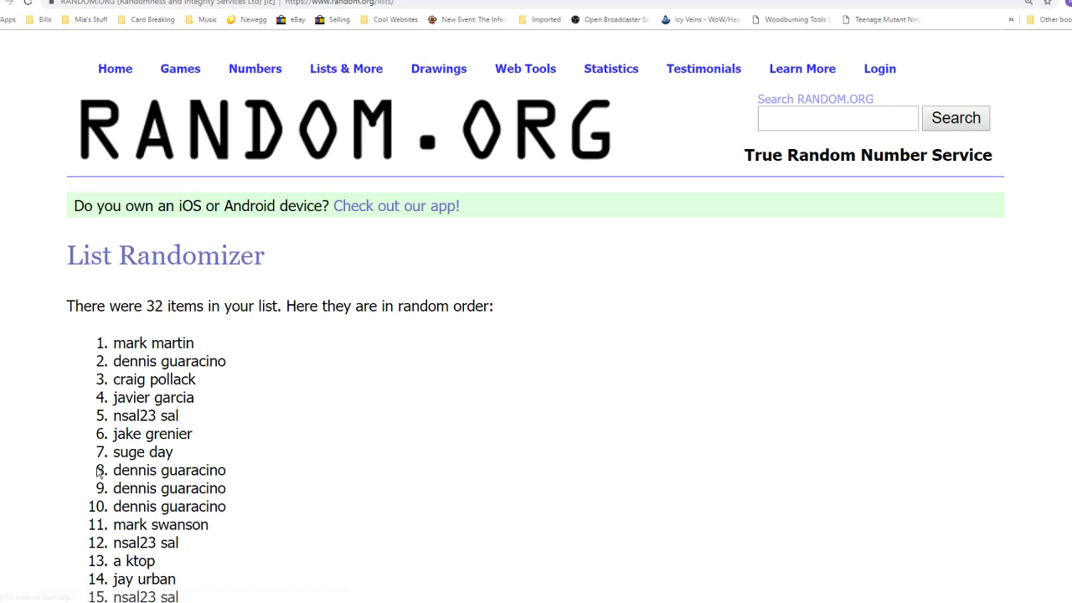
{"action": "scroll", "coordinate": [100, 462], "scroll_direction": "down", "scroll_amount": 8}
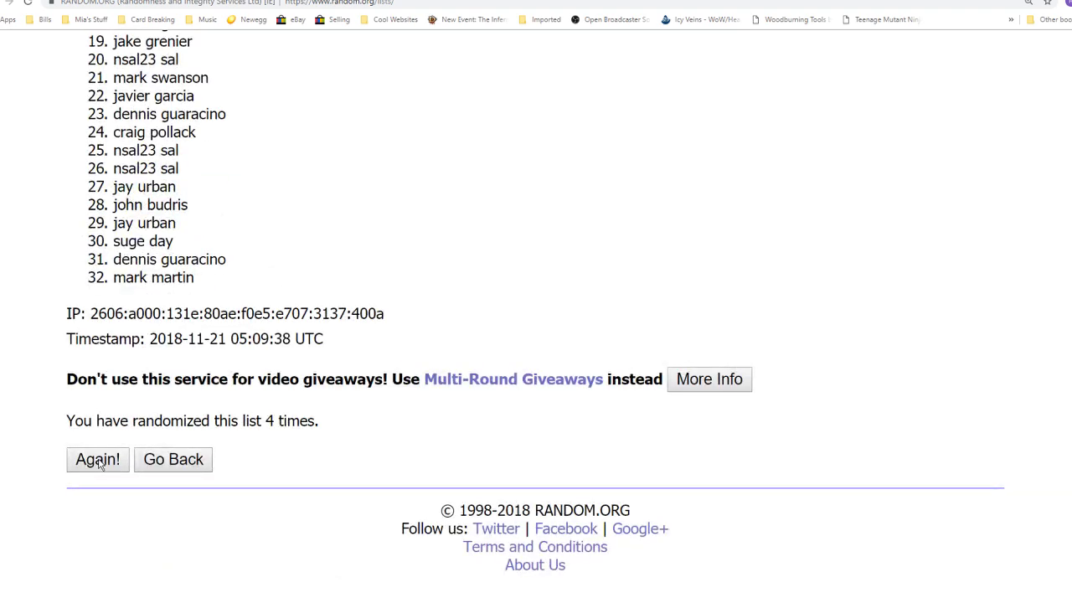
{"action": "left_click", "coordinate": [98, 461]}
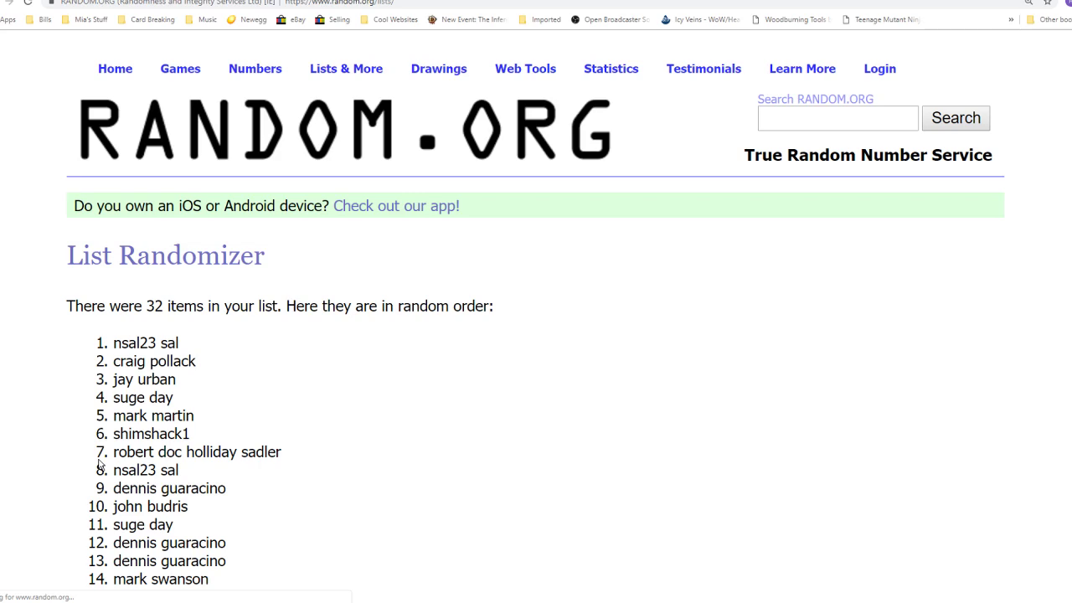
{"action": "scroll", "coordinate": [156, 347], "scroll_direction": "down", "scroll_amount": 8}
{"action": "left_click_drag", "start_coordinate": [244, 422], "coordinate": [361, 427]}
{"action": "scroll", "coordinate": [277, 366], "scroll_direction": "up", "scroll_amount": 6}
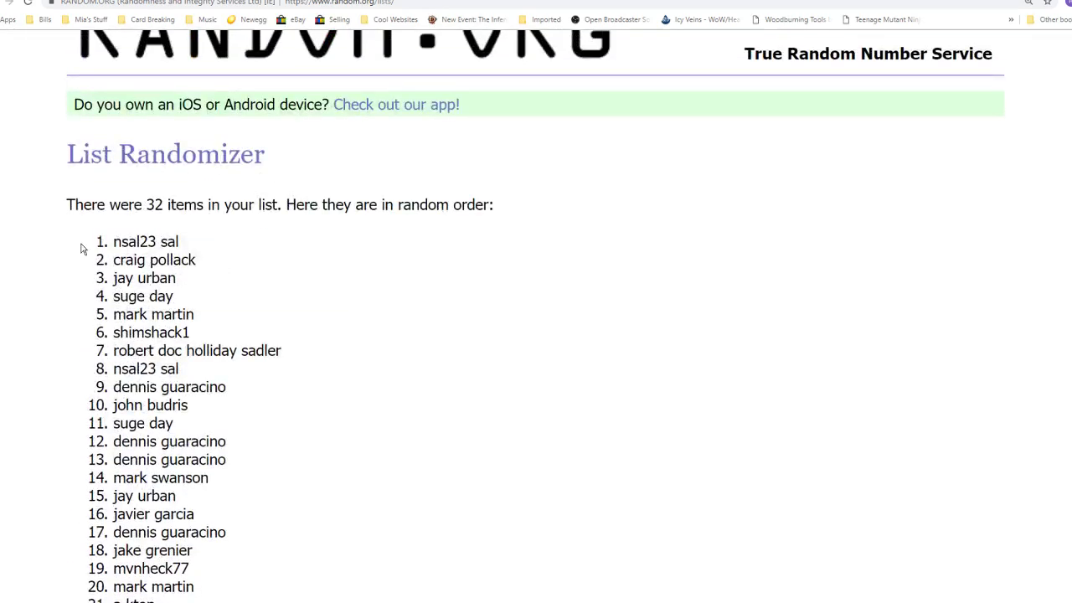
{"action": "left_click_drag", "start_coordinate": [114, 241], "coordinate": [207, 460]}
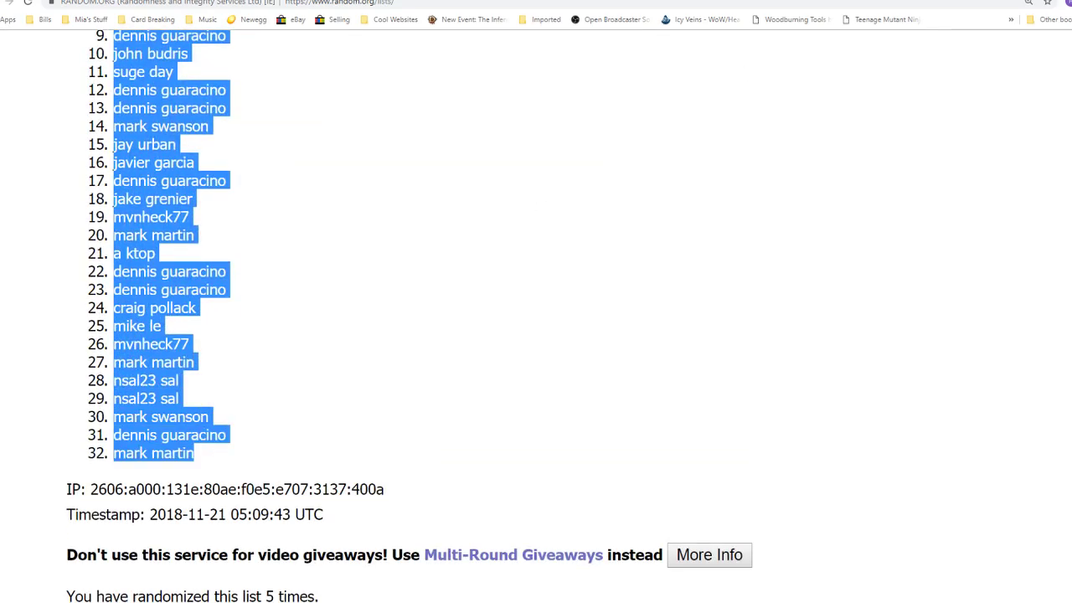
Paste the shuffled owner order into column I of Excel starting at I7
{"action": "key", "text": "alt+Tab"}
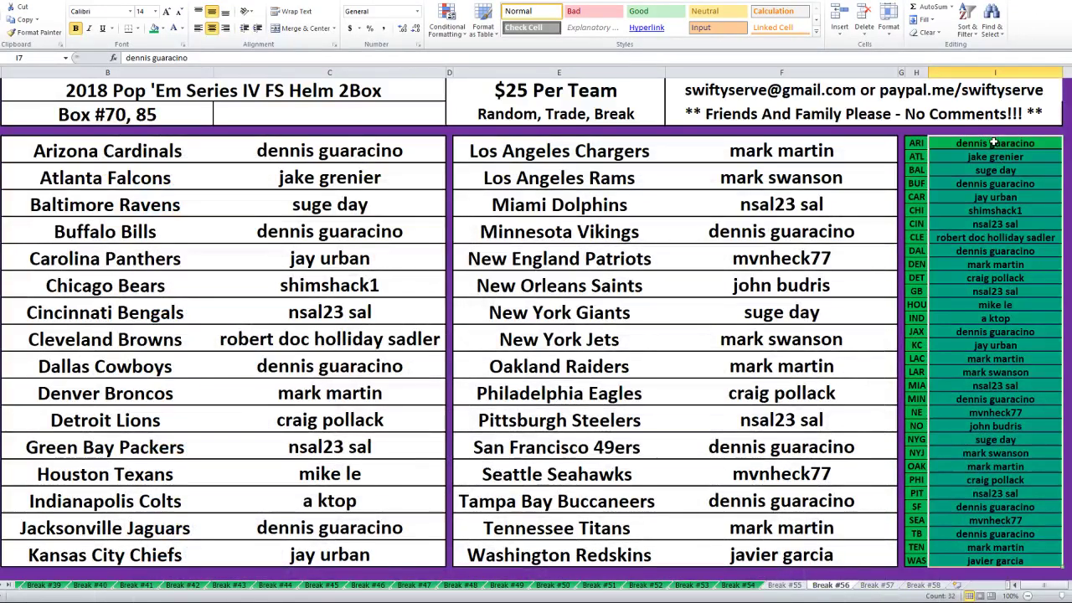
{"action": "right_click", "coordinate": [995, 142]}
{"action": "left_click", "coordinate": [917, 186]}
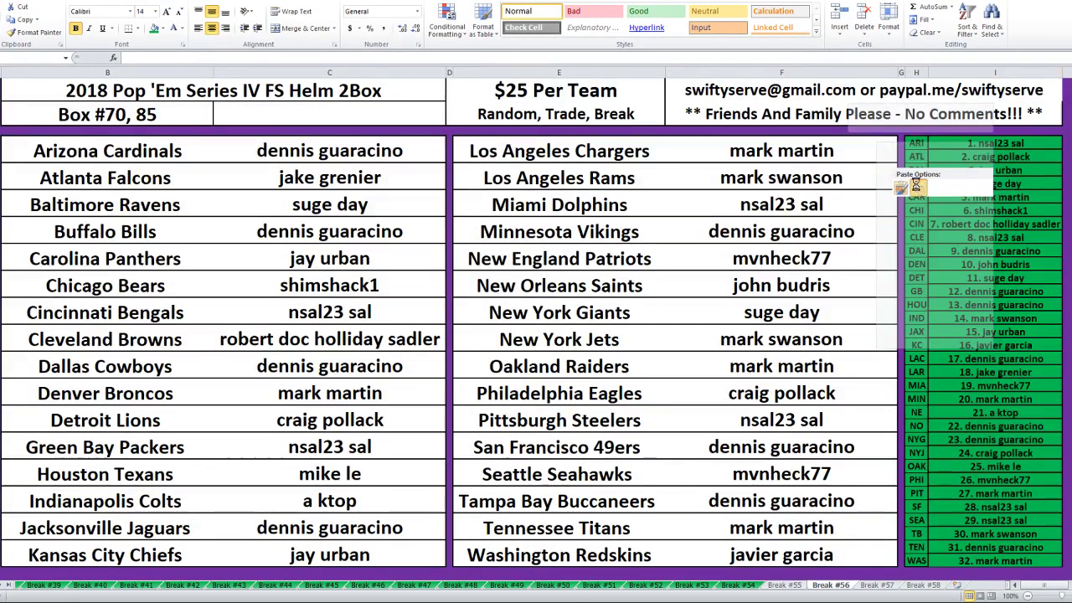
{"action": "left_click", "coordinate": [1017, 144]}
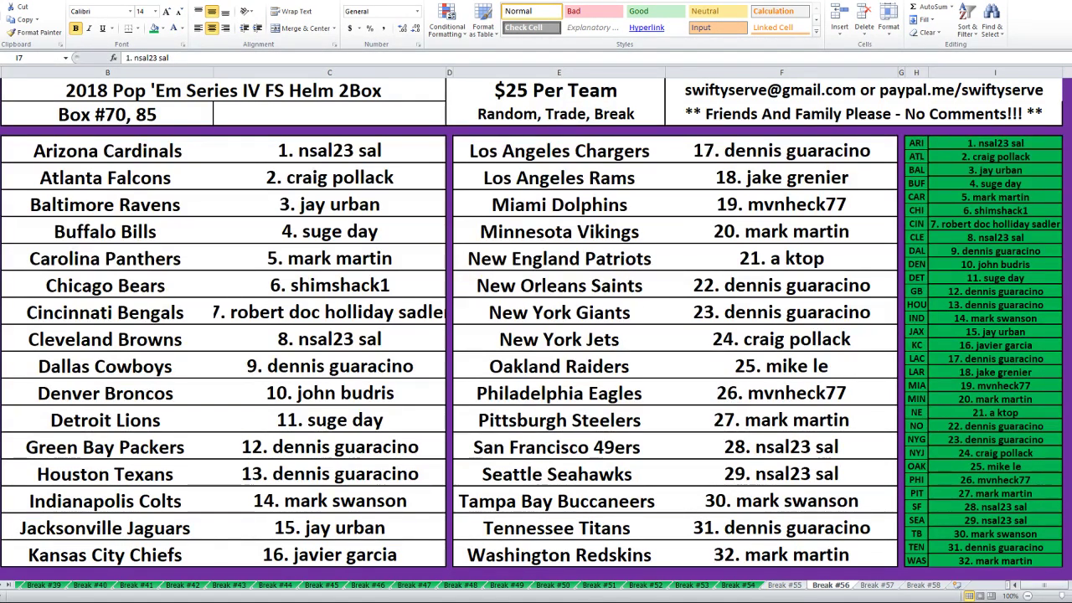
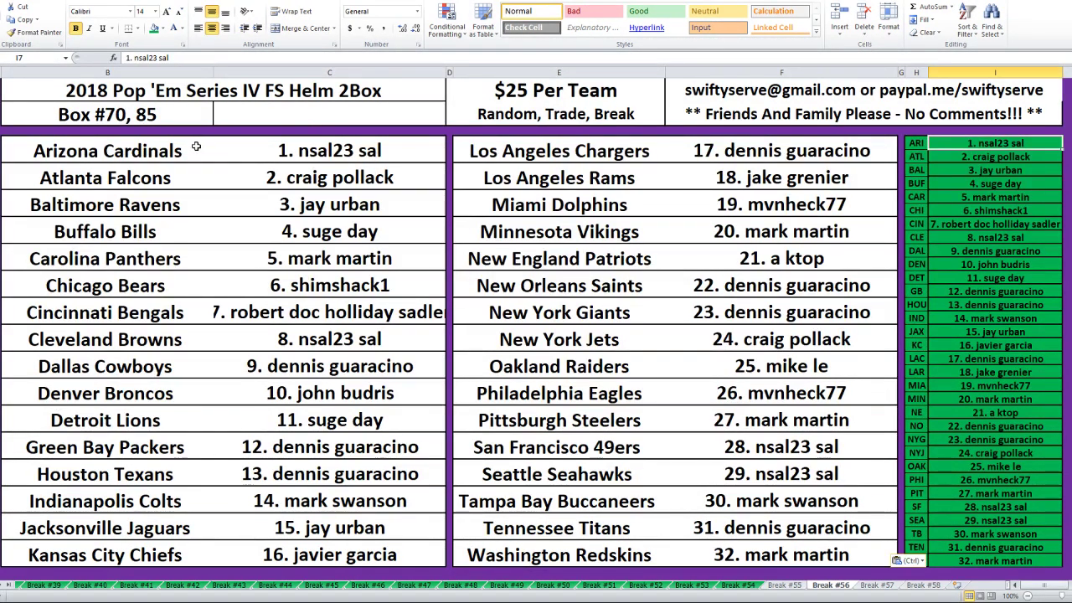
Fill the Arizona Cardinals row green
{"action": "left_click_drag", "start_coordinate": [196, 147], "coordinate": [335, 150]}
{"action": "left_click", "coordinate": [155, 28]}
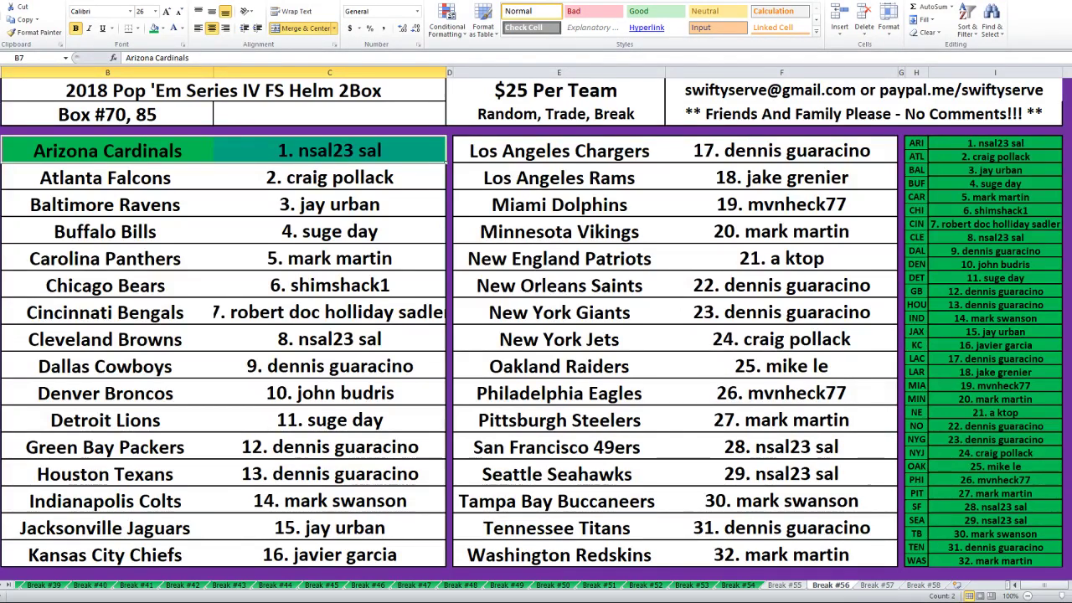
{"action": "scroll", "coordinate": [532, 322], "scroll_direction": "down", "scroll_amount": 1}
{"action": "scroll", "coordinate": [532, 322], "scroll_direction": "up", "scroll_amount": 1}
{"action": "left_click", "coordinate": [108, 151]}
Select the Carolina, Minnesota, Pittsburgh and Washington rows together and fill them green
{"action": "left_click_drag", "start_coordinate": [176, 253], "coordinate": [267, 251]}
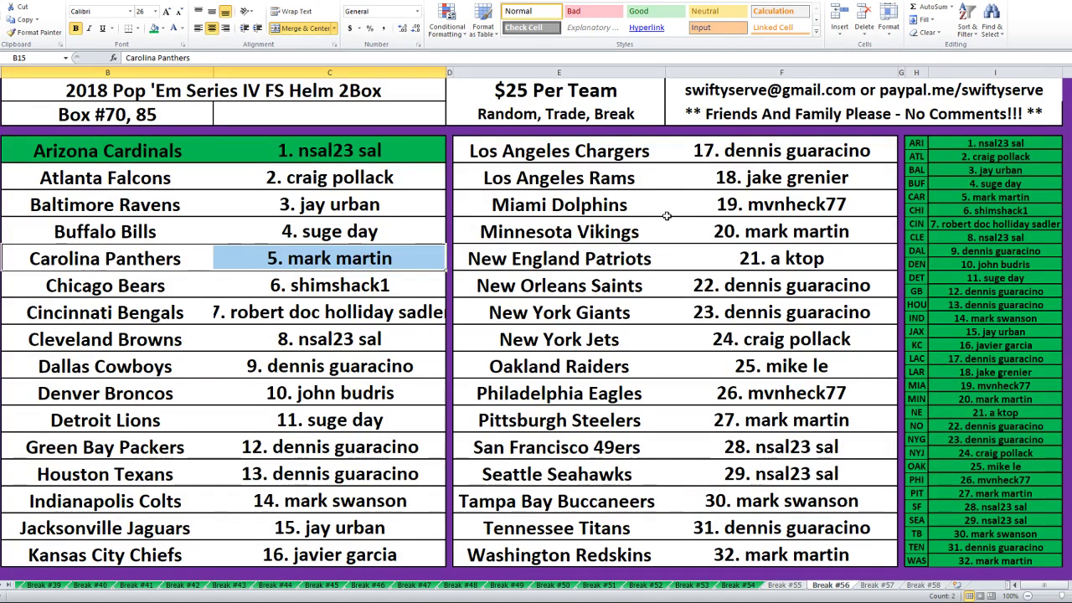
{"action": "left_click", "coordinate": [560, 231], "text": "ctrl"}
{"action": "left_click", "coordinate": [779, 231], "text": "shift"}
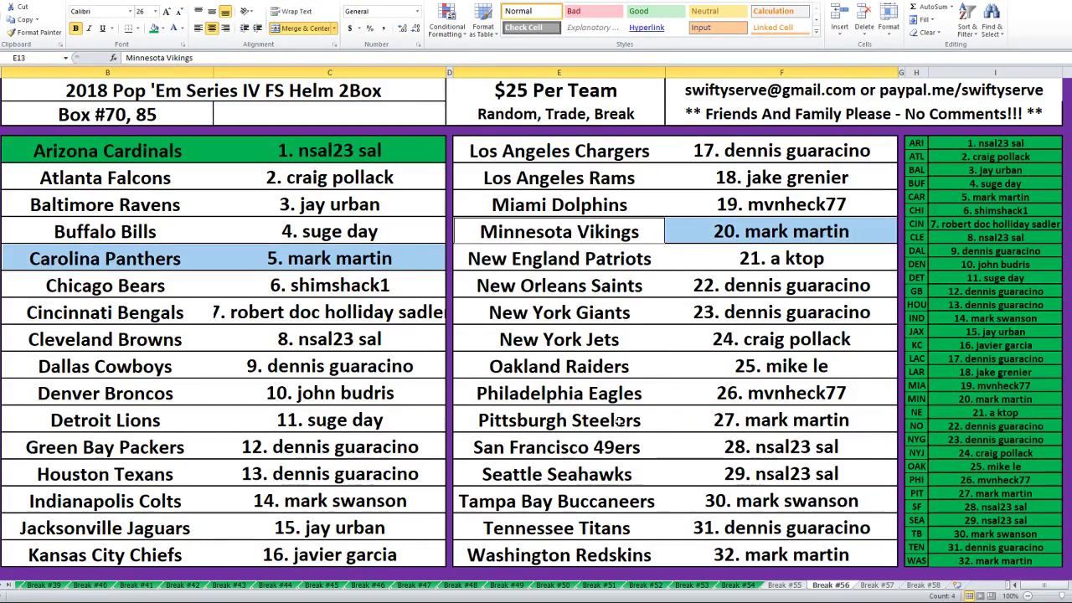
{"action": "left_click", "coordinate": [560, 420], "text": "ctrl"}
{"action": "left_click", "coordinate": [712, 421], "text": "shift"}
{"action": "left_click", "coordinate": [586, 553], "text": "ctrl"}
{"action": "left_click", "coordinate": [737, 555], "text": "shift"}
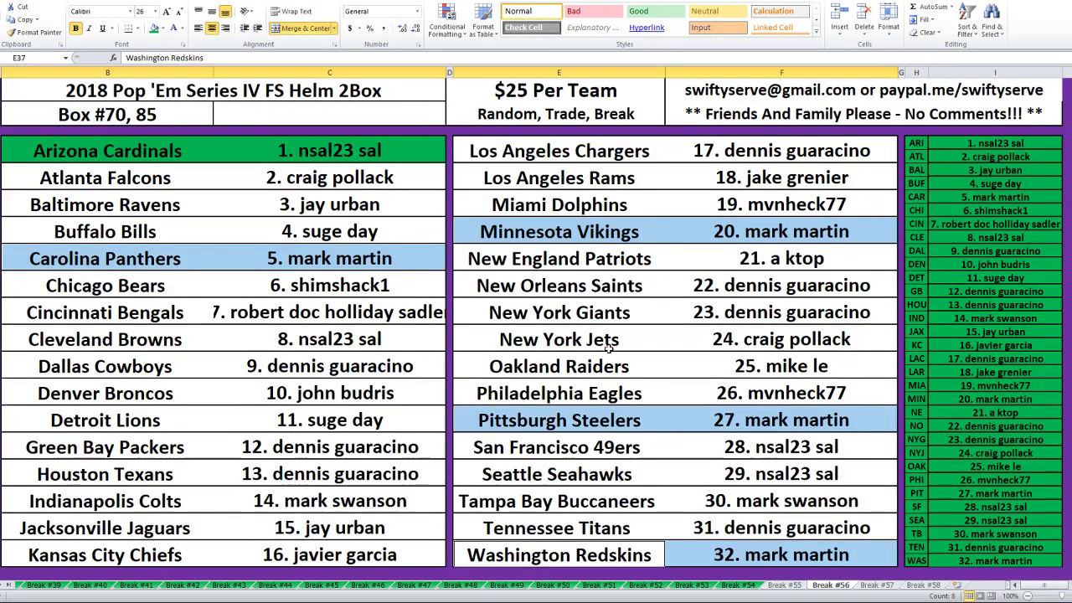
{"action": "left_click", "coordinate": [153, 29]}
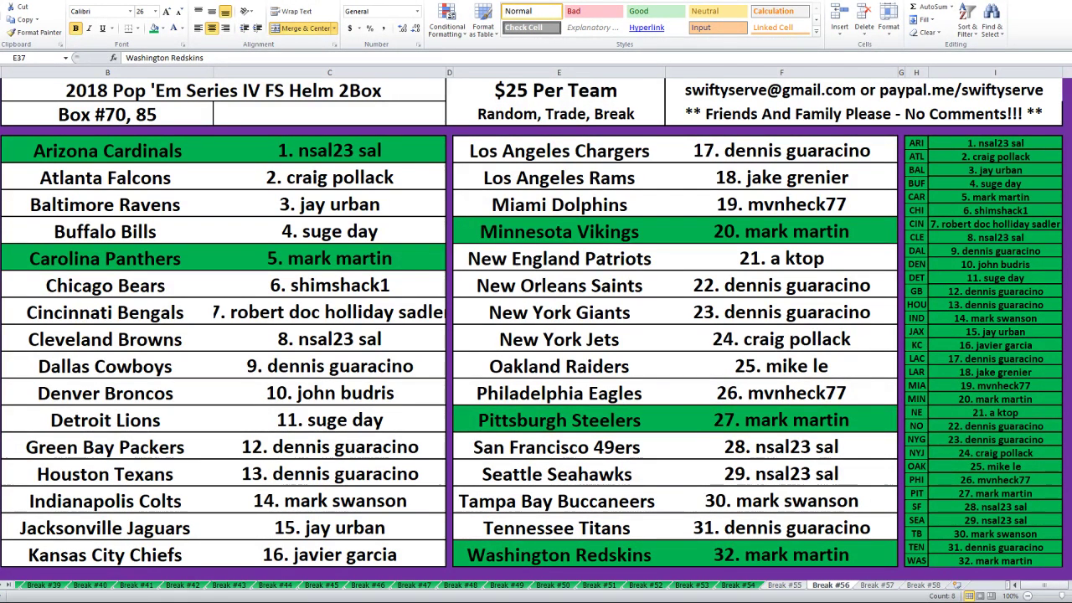
Fill the Detroit Lions and Cincinnati Bengals rows green
{"action": "left_click_drag", "start_coordinate": [205, 419], "coordinate": [245, 418]}
{"action": "left_click", "coordinate": [154, 27]}
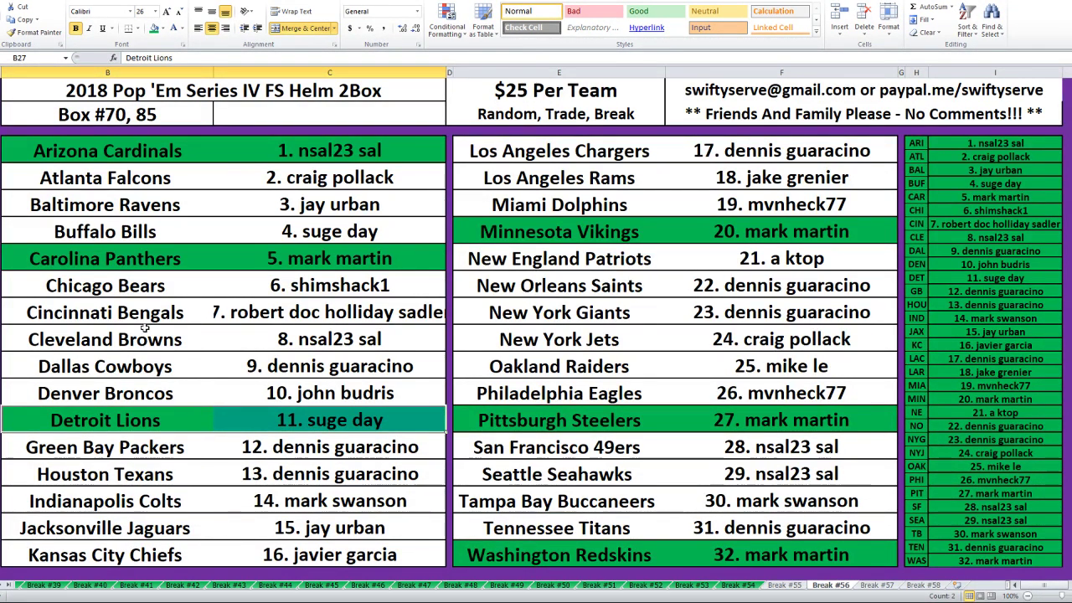
{"action": "left_click_drag", "start_coordinate": [148, 312], "coordinate": [327, 312]}
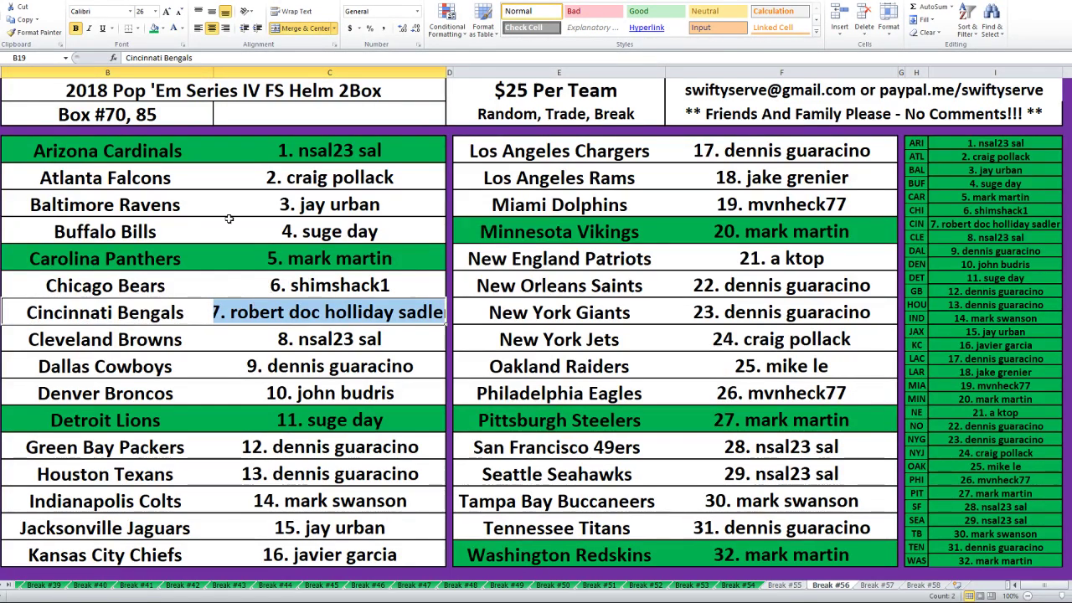
{"action": "left_click", "coordinate": [154, 28]}
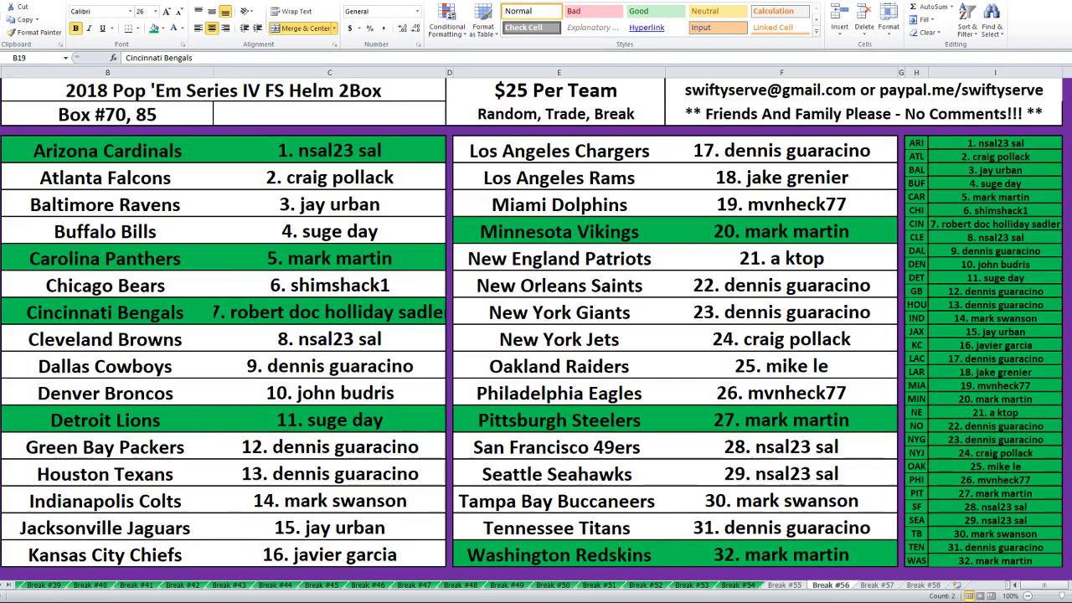
{"action": "left_click", "coordinate": [770, 339]}
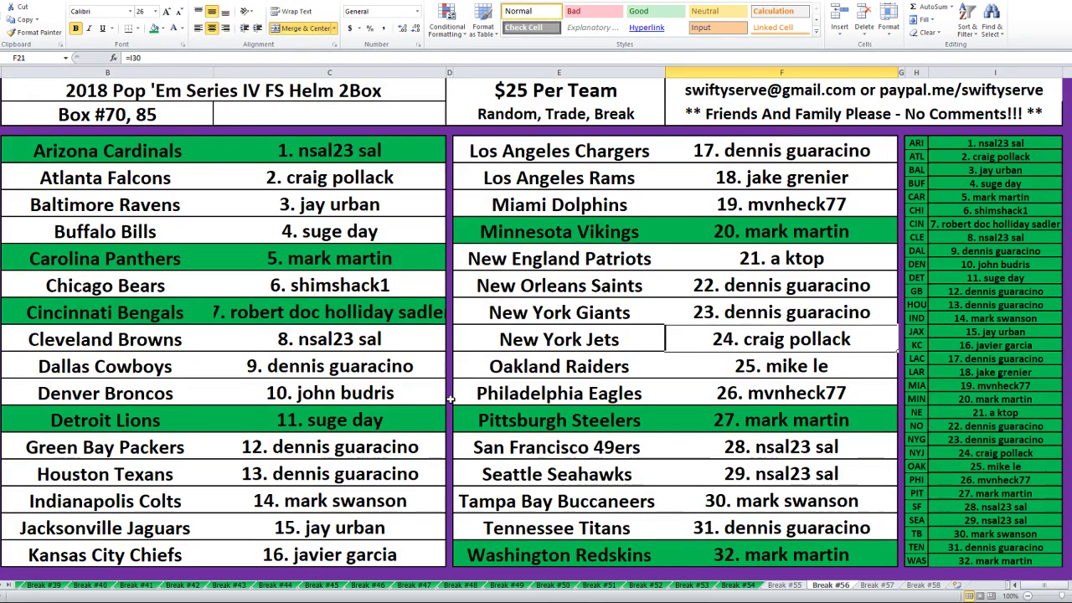
Enter the traded owners' names in capitals in C25 (Broncos) and F21 (Jets), then fill the Jets row green
{"action": "left_click", "coordinate": [391, 394]}
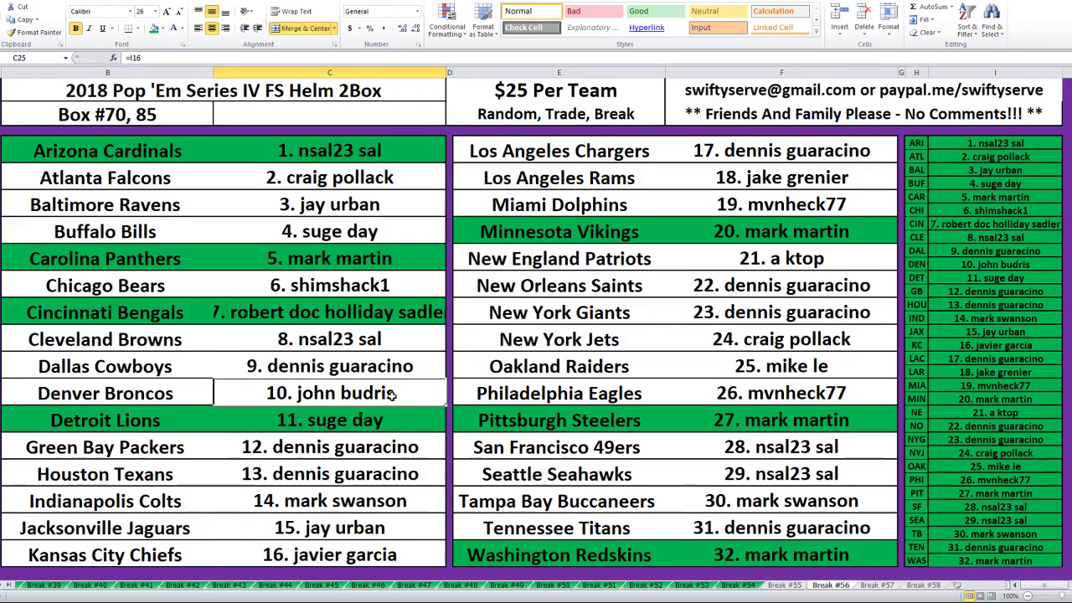
{"action": "key", "text": "Return"}
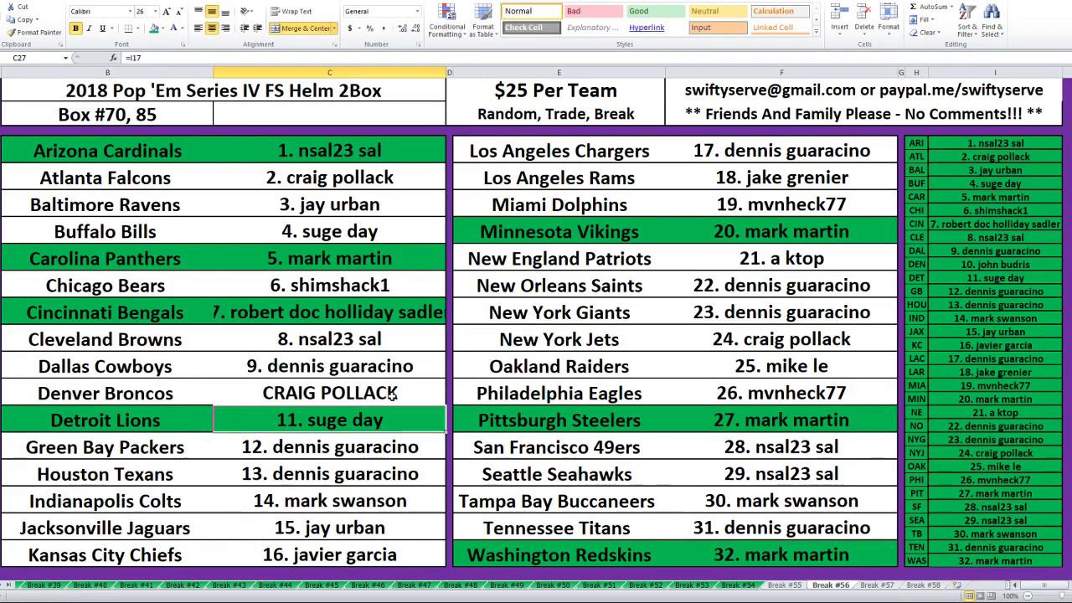
{"action": "key", "text": "Up"}
{"action": "key", "text": "Up"}
{"action": "key", "text": "Up"}
{"action": "key", "text": "Right"}
{"action": "key", "text": "Right"}
{"action": "key", "text": "Right"}
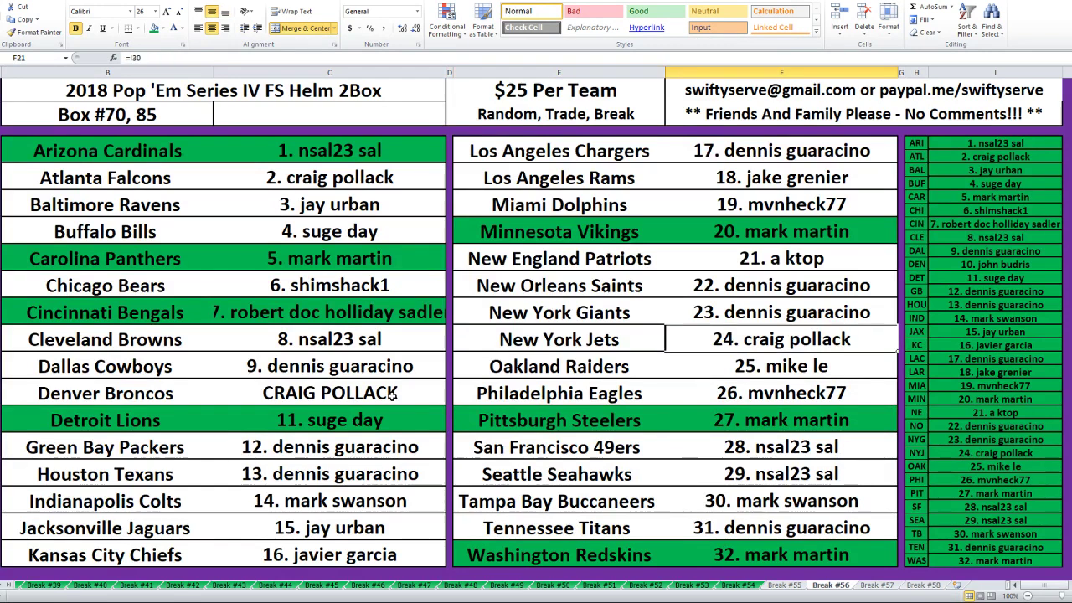
{"action": "key", "text": "Return"}
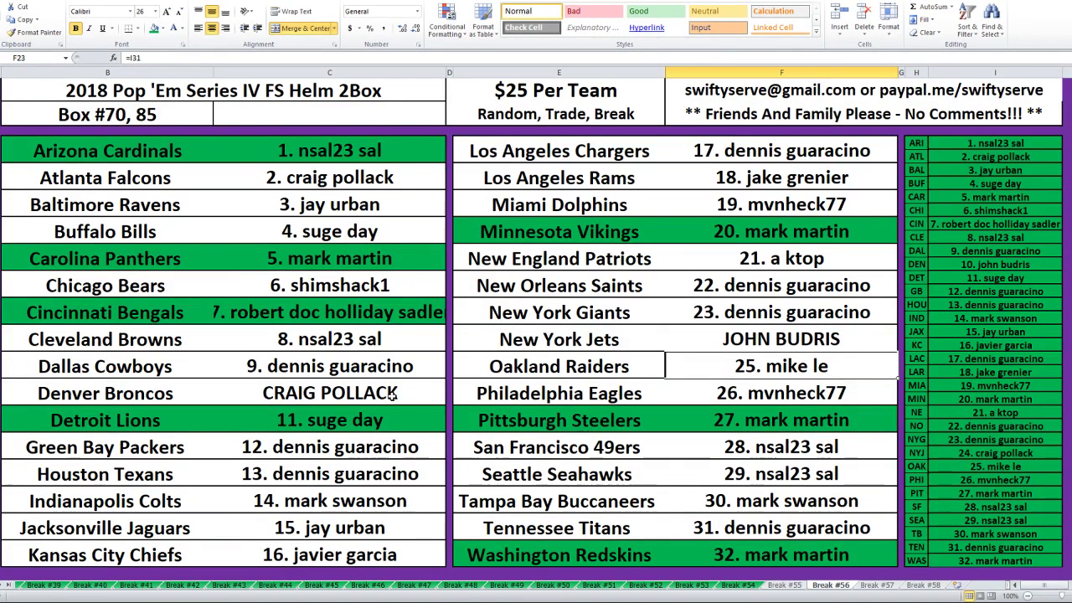
{"action": "left_click_drag", "start_coordinate": [545, 343], "coordinate": [758, 339]}
{"action": "left_click", "coordinate": [153, 27]}
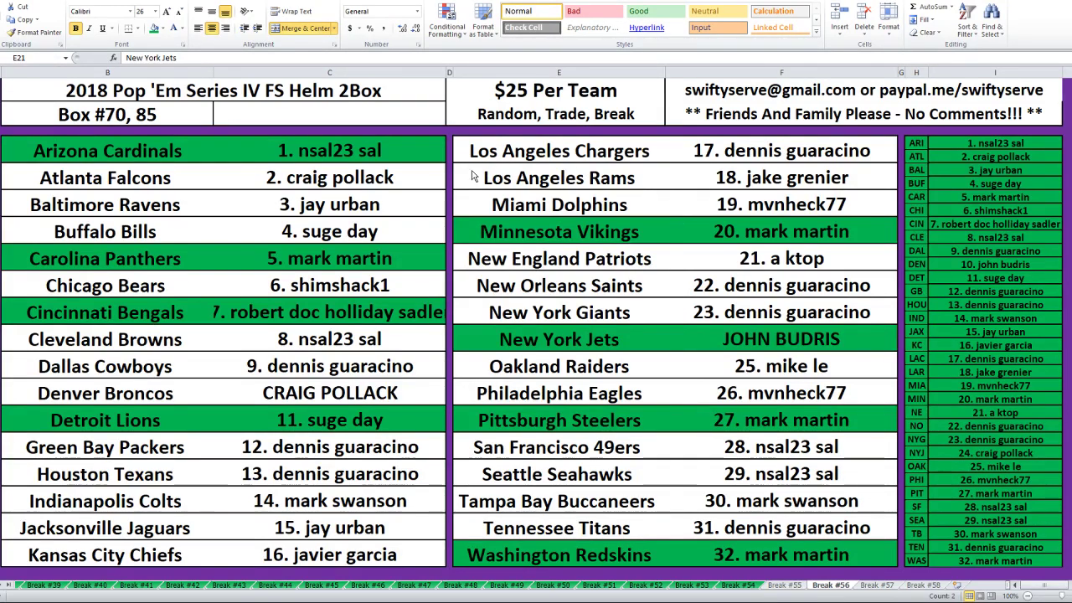
Fill the Kansas City Chiefs row green and select the Oakland Raiders team and owner cells
{"action": "left_click_drag", "start_coordinate": [163, 549], "coordinate": [287, 543]}
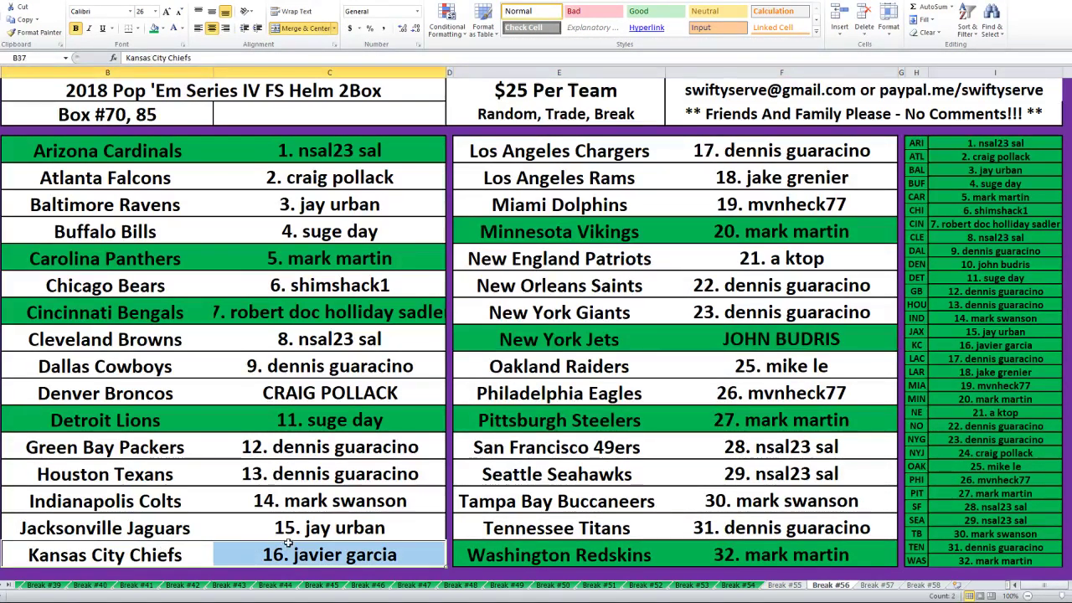
{"action": "left_click", "coordinate": [154, 28]}
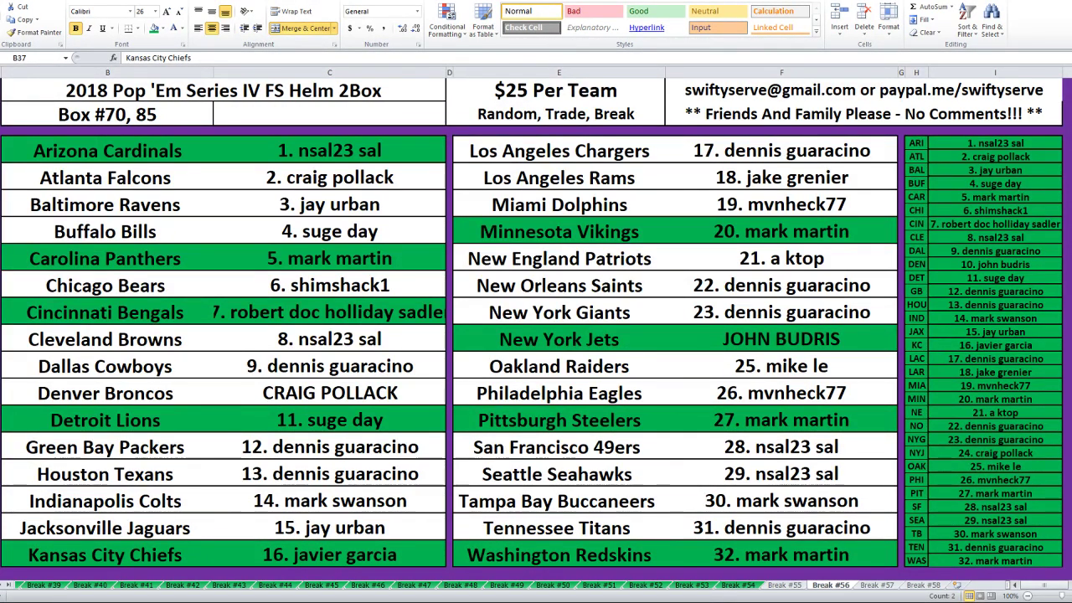
{"action": "left_click_drag", "start_coordinate": [638, 368], "coordinate": [699, 369]}
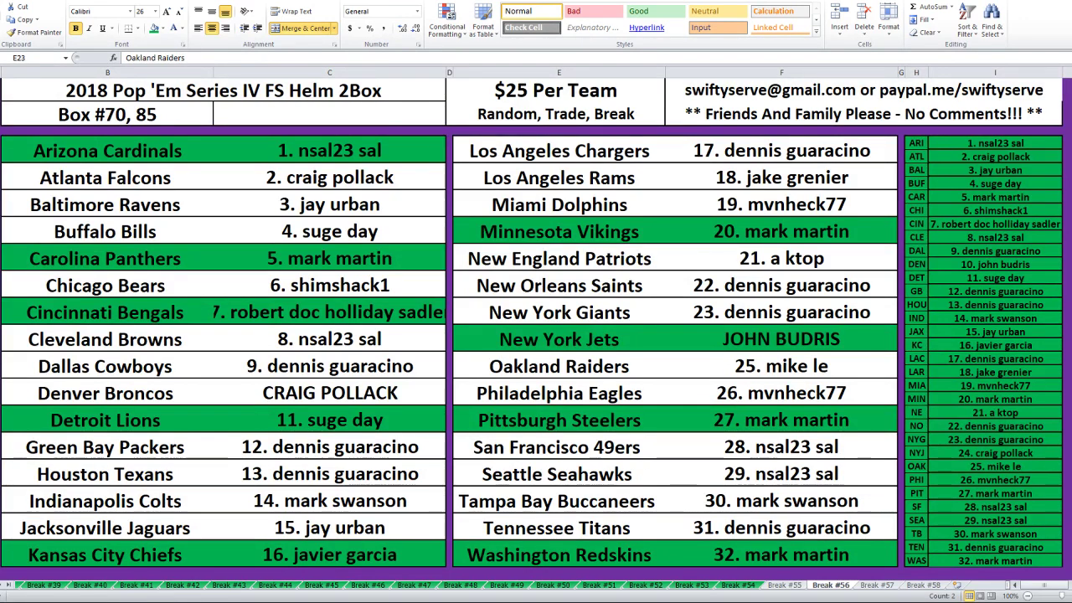
Fill the Los Angeles Rams row (E9:F9) and the Buffalo Bills row (B13:C13) green
{"action": "key", "text": "shift+Right"}
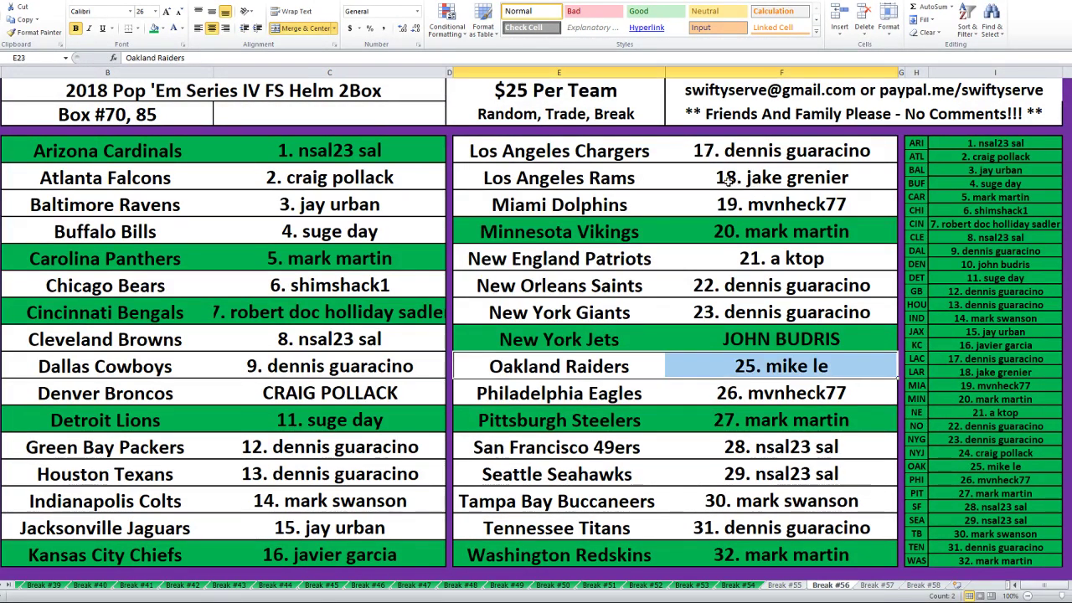
{"action": "left_click", "coordinate": [637, 178]}
{"action": "left_click_drag", "start_coordinate": [636, 179], "coordinate": [744, 180]}
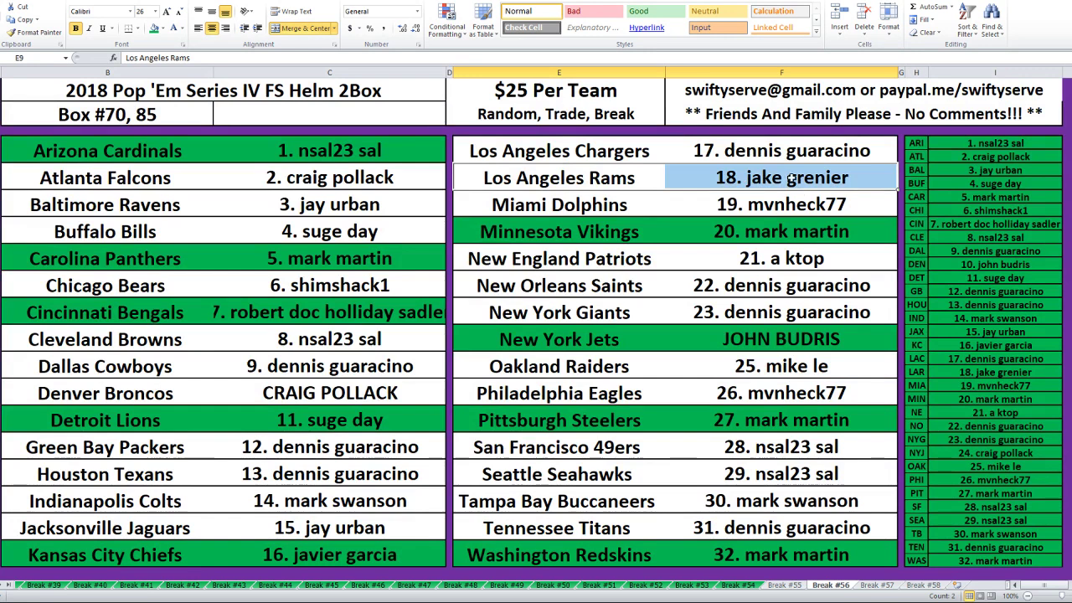
{"action": "left_click", "coordinate": [153, 30]}
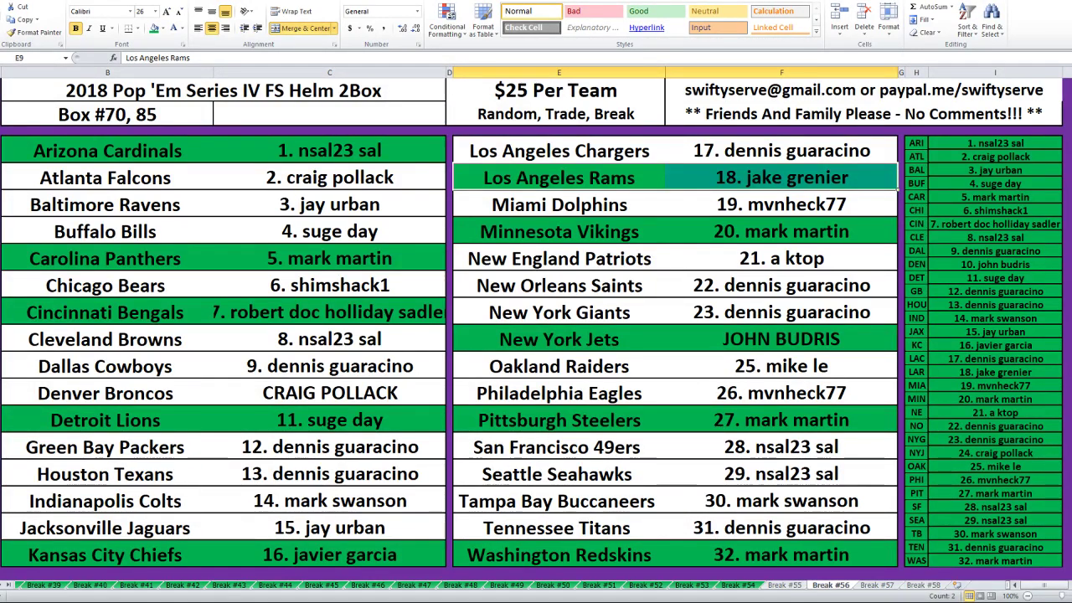
{"action": "left_click_drag", "start_coordinate": [208, 232], "coordinate": [280, 226]}
{"action": "left_click", "coordinate": [155, 27]}
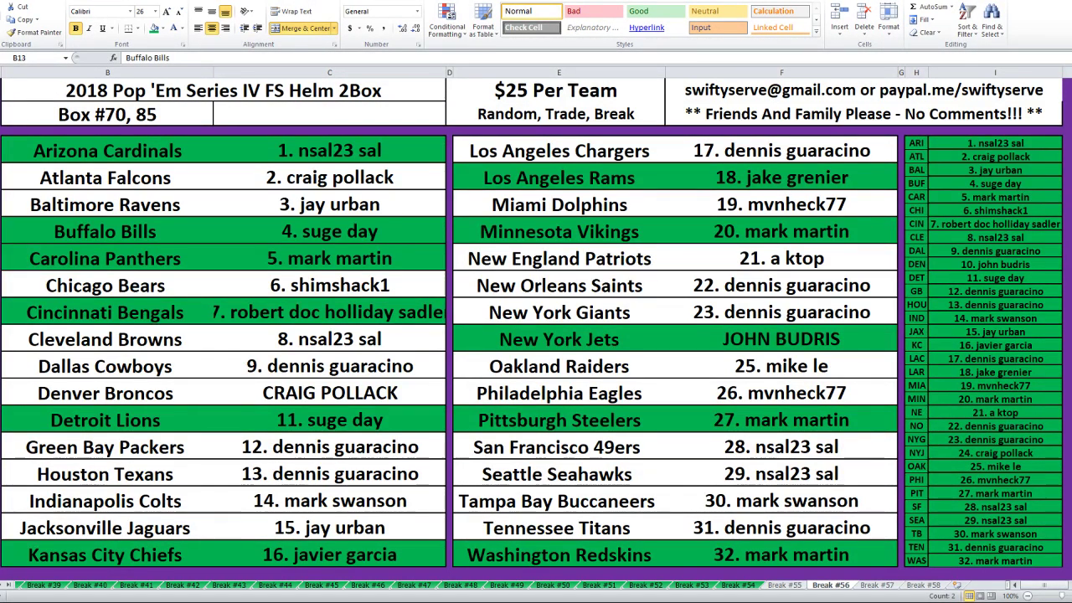
Select the Cleveland, 49ers, Seahawks, Buccaneers and Colts rows together and fill them green
{"action": "left_click_drag", "start_coordinate": [125, 339], "coordinate": [293, 340]}
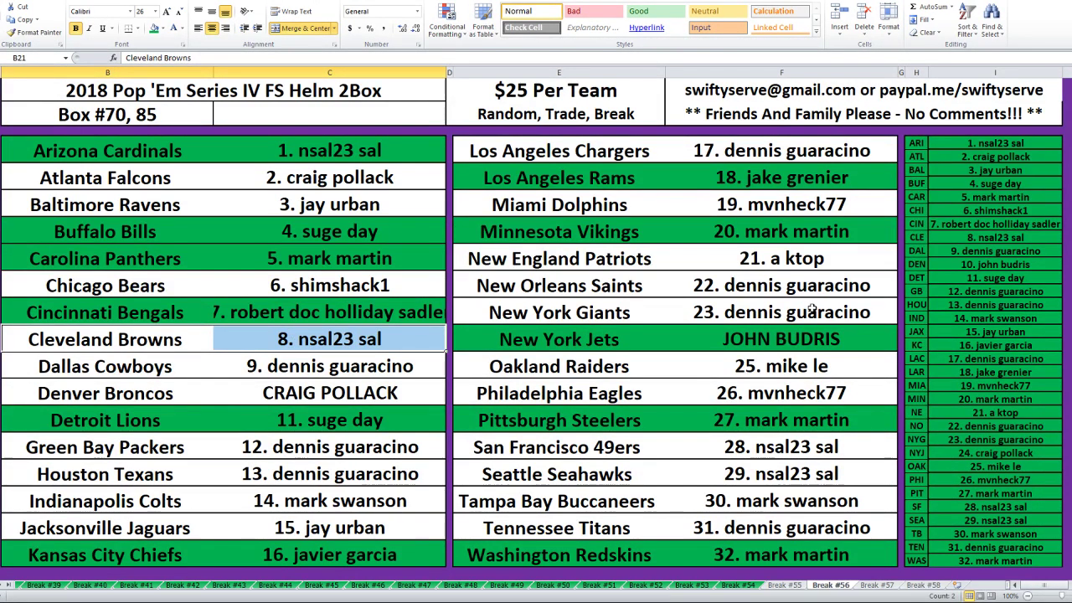
{"action": "left_click_drag", "start_coordinate": [619, 449], "coordinate": [725, 474]}
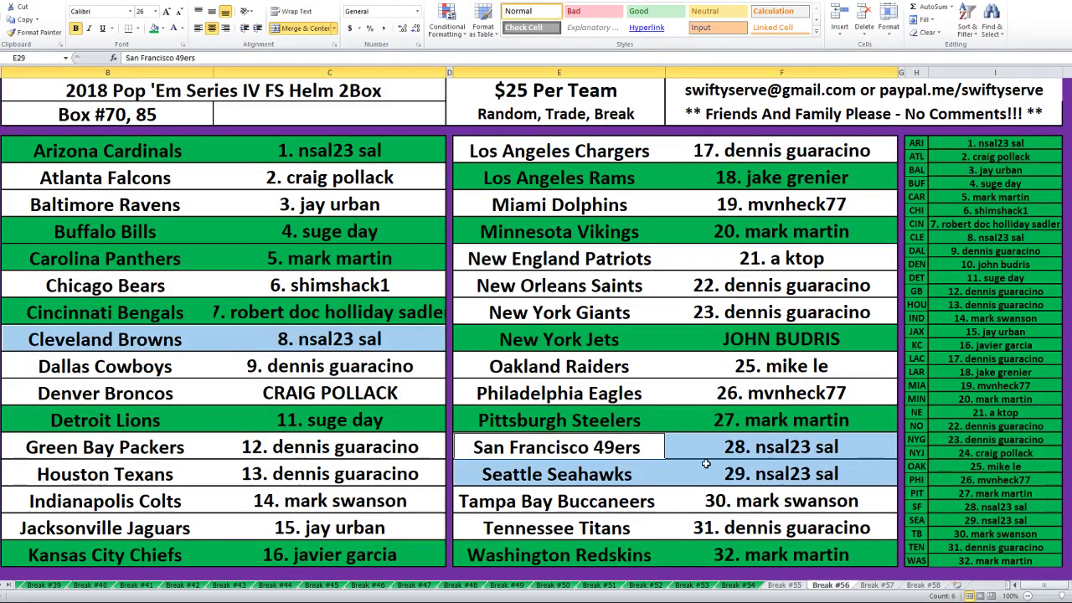
{"action": "left_click", "coordinate": [656, 500], "text": "ctrl"}
{"action": "left_click_drag", "start_coordinate": [656, 500], "coordinate": [721, 501]}
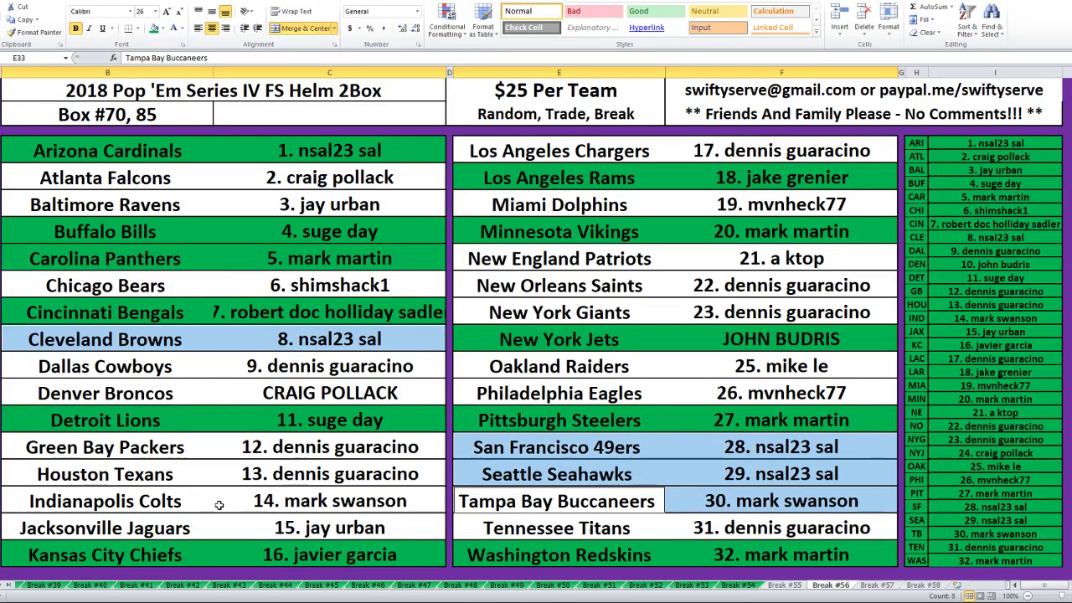
{"action": "left_click_drag", "start_coordinate": [201, 503], "coordinate": [289, 501]}
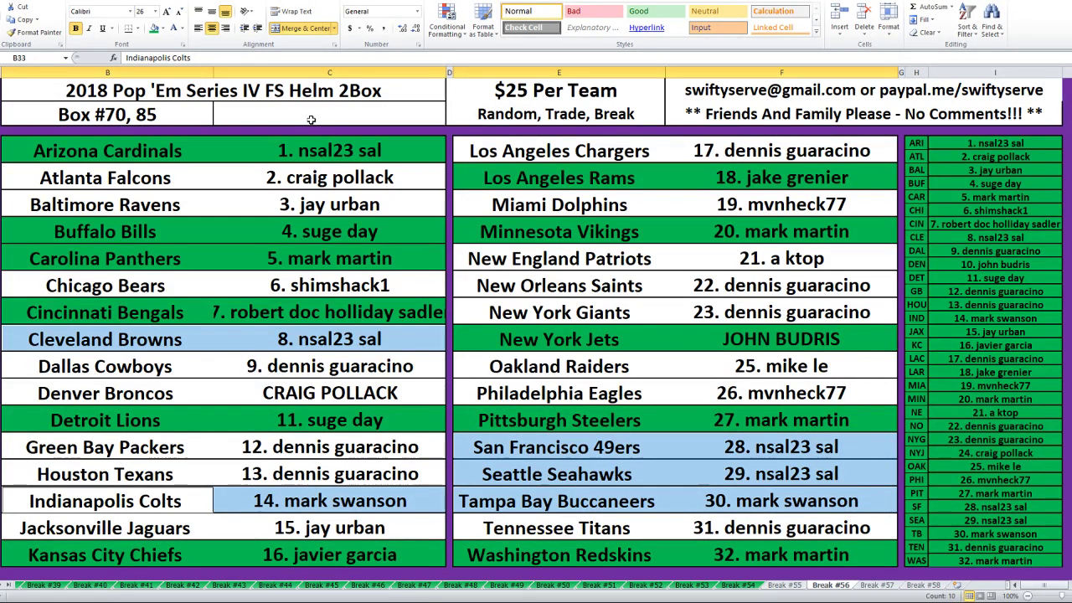
{"action": "left_click", "coordinate": [154, 29]}
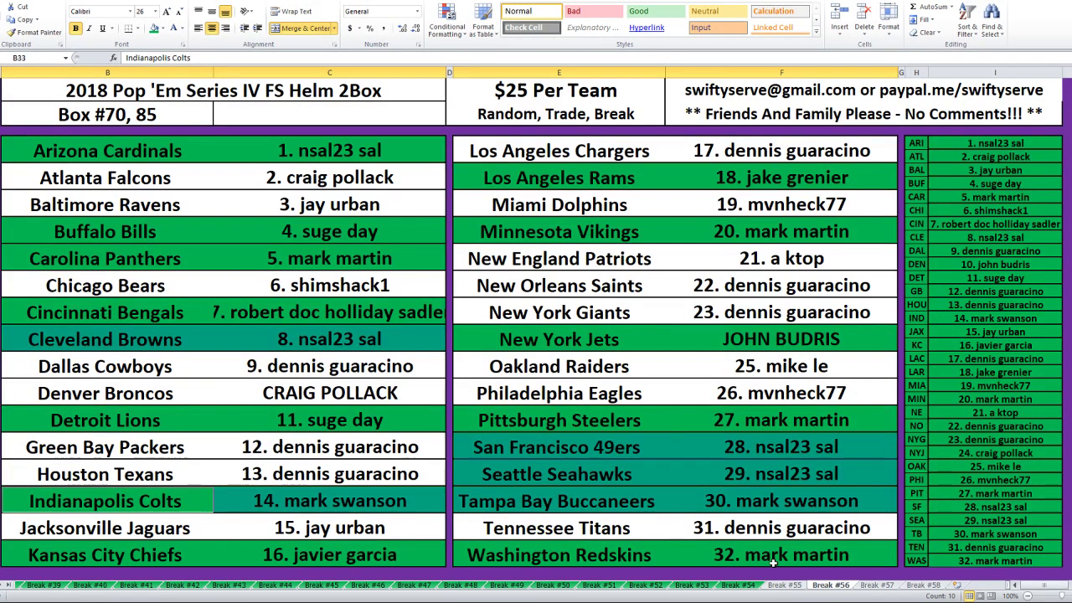
{"action": "left_click", "coordinate": [397, 475]}
{"action": "left_click", "coordinate": [383, 372]}
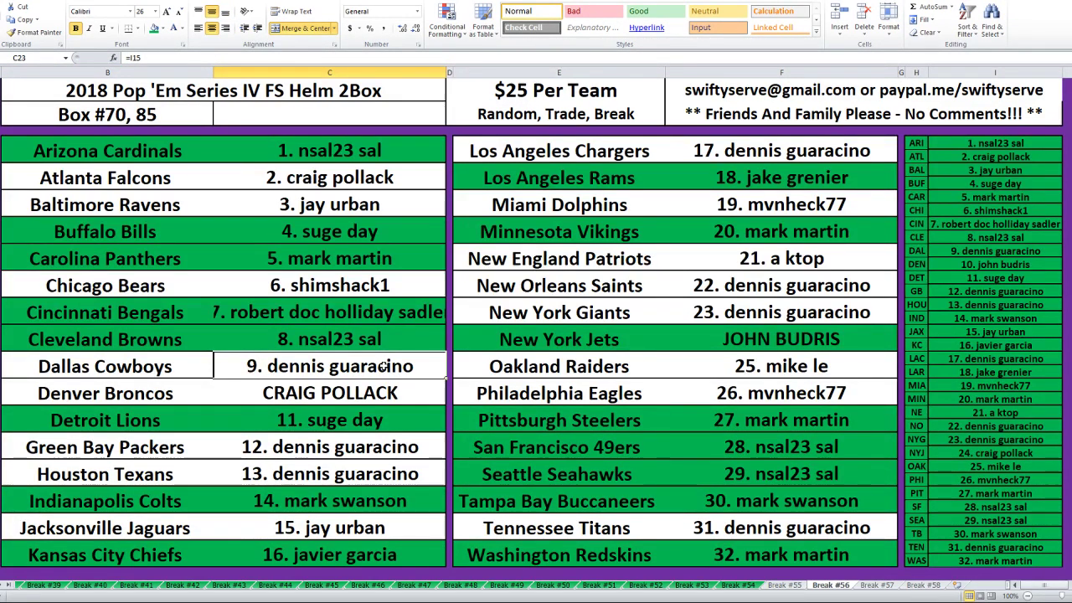
Enter the buyer's username in capitals as the Dallas Cowboys (C23) and Houston Texans (C31) owner
{"action": "type", "text": "m"}
{"action": "key", "text": "BackSpace"}
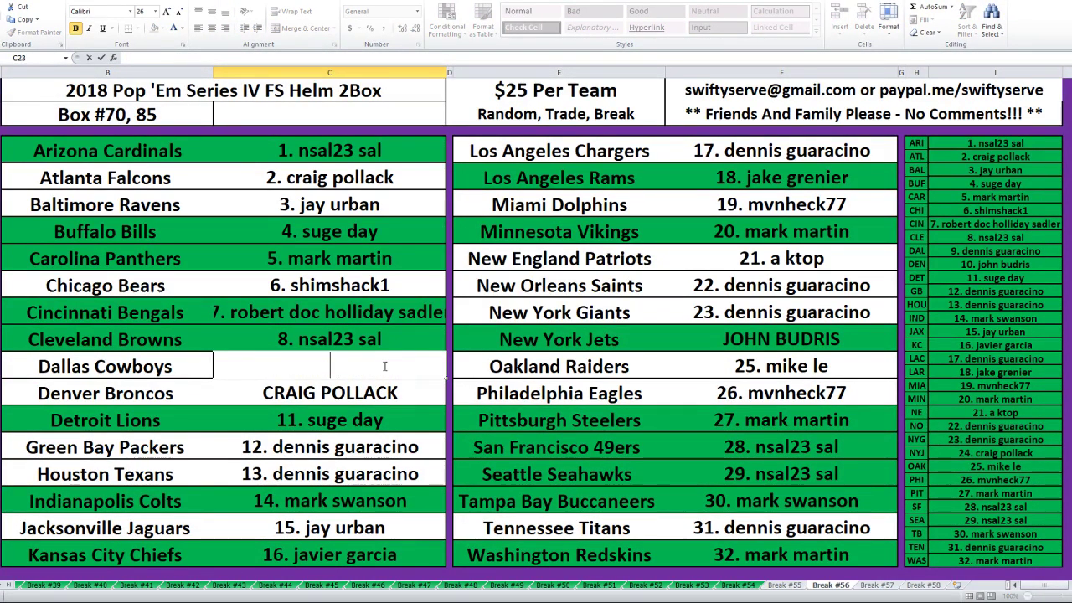
{"action": "type", "text": "MVNHE"}
{"action": "type", "text": "CK7"}
{"action": "key", "text": "BackSpace"}
{"action": "type", "text": "77"}
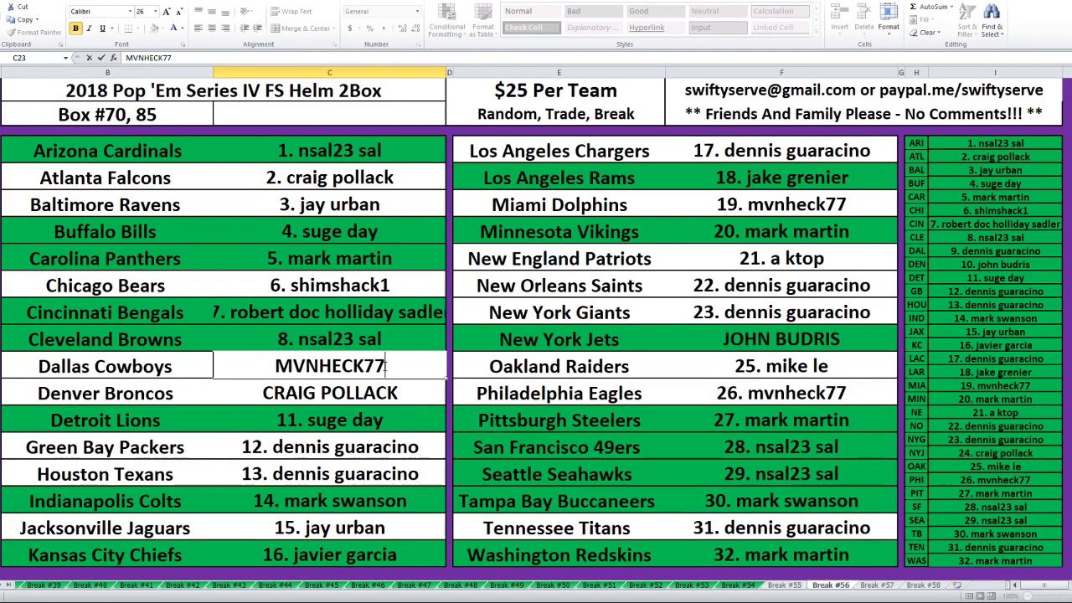
{"action": "key", "text": "Return"}
{"action": "key", "text": "Return"}
{"action": "key", "text": "Return"}
{"action": "key", "text": "Return"}
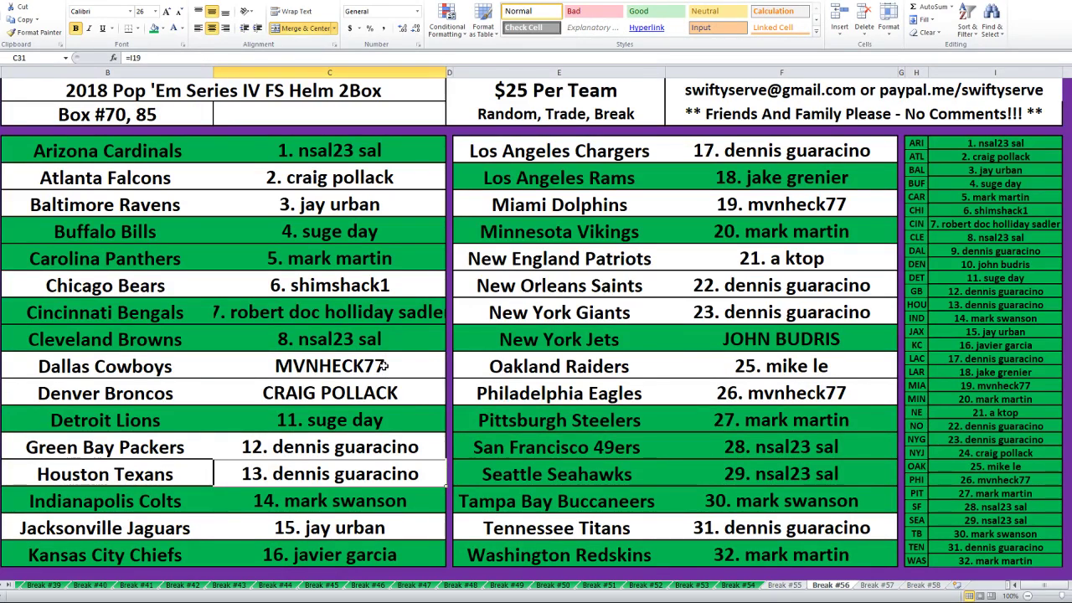
{"action": "type", "text": "MVNHECK77"}
{"action": "key", "text": "Up"}
{"action": "key", "text": "Up"}
{"action": "key", "text": "Up"}
{"action": "key", "text": "Up"}
Enter the new owner's name in capitals for the Philadelphia Eagles in F25
{"action": "key", "text": "Right"}
{"action": "key", "text": "Right"}
{"action": "key", "text": "Right"}
{"action": "key", "text": "Right"}
{"action": "key", "text": "Down"}
{"action": "key", "text": "Down"}
{"action": "key", "text": "Left"}
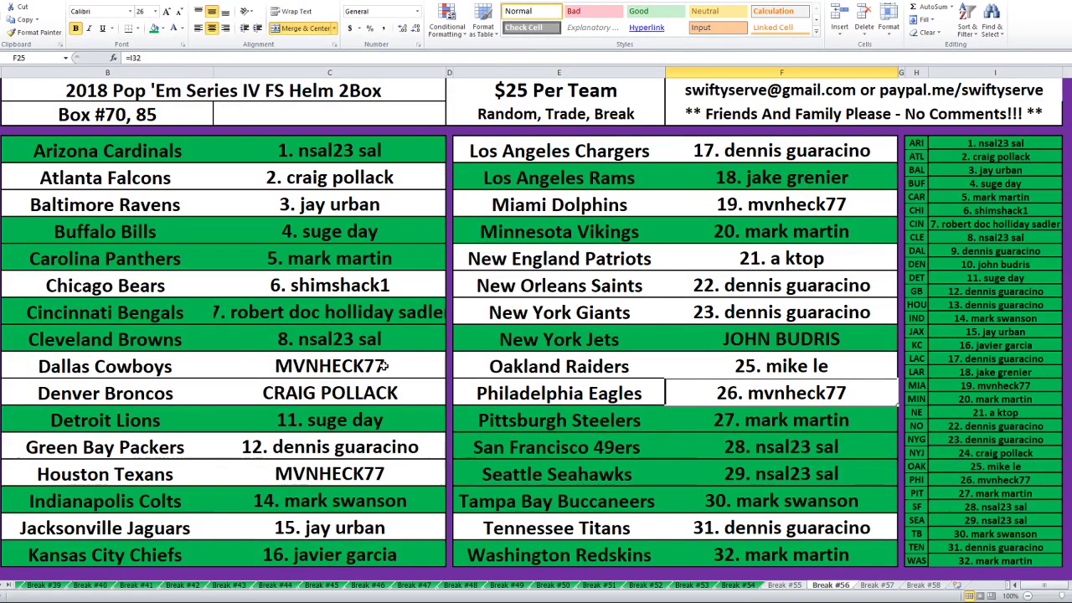
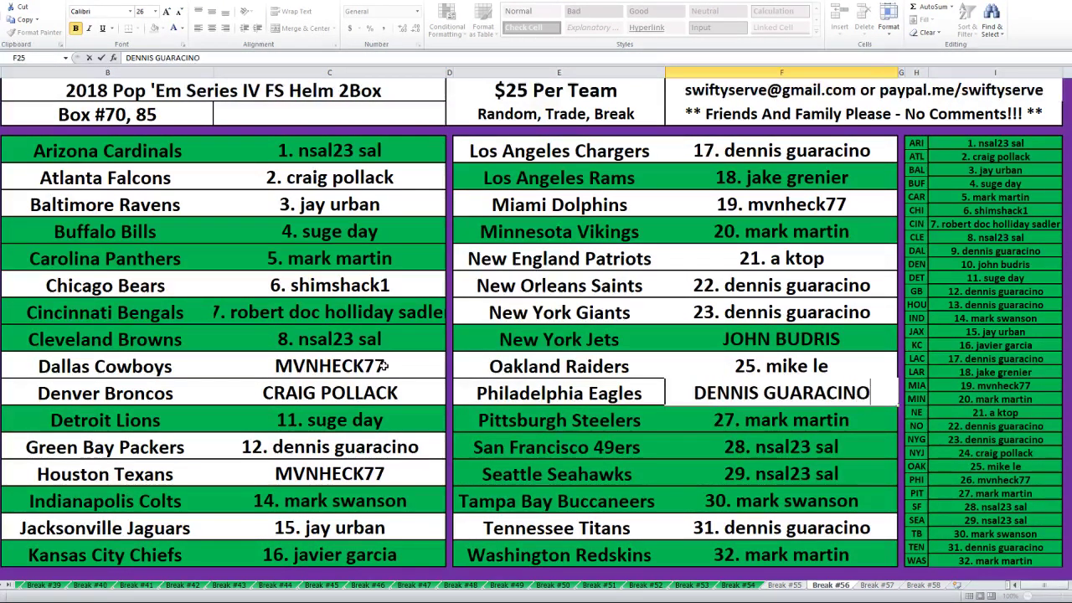
{"action": "key", "text": "Return"}
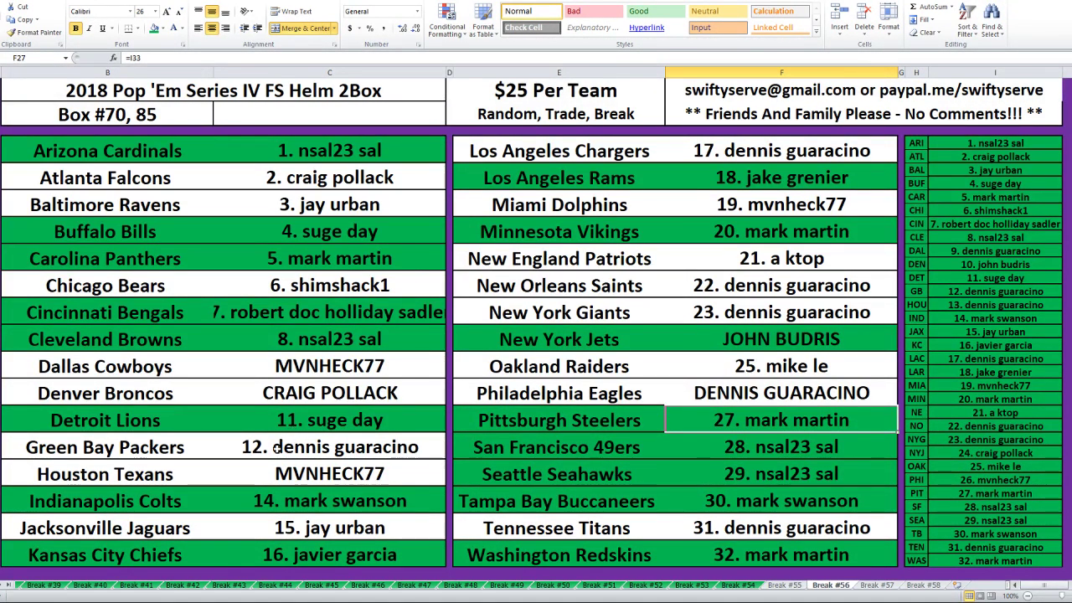
Fill the Green Bay, Houston, Dallas, Saints, Giants, Eagles, Titans, Chargers and Dolphins rows green
{"action": "left_click_drag", "start_coordinate": [171, 452], "coordinate": [339, 460]}
{"action": "left_click_drag", "start_coordinate": [172, 474], "coordinate": [277, 474]}
{"action": "left_click_drag", "start_coordinate": [167, 366], "coordinate": [230, 367]}
{"action": "left_click_drag", "start_coordinate": [615, 290], "coordinate": [687, 324]}
{"action": "left_click", "coordinate": [612, 394], "text": "ctrl"}
{"action": "left_click_drag", "start_coordinate": [612, 393], "coordinate": [696, 394]}
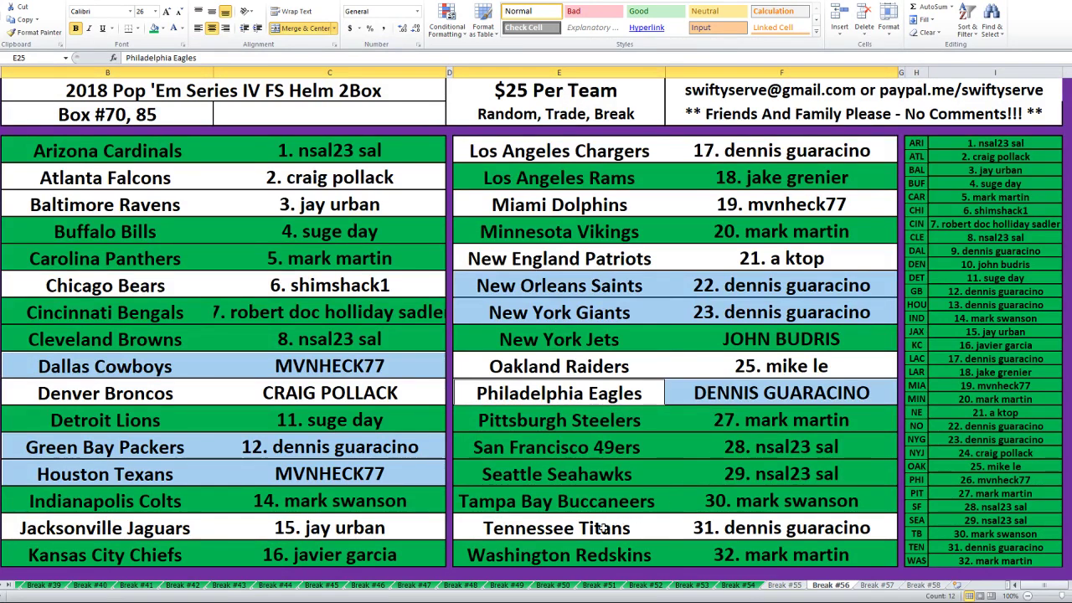
{"action": "left_click_drag", "start_coordinate": [647, 528], "coordinate": [717, 528]}
{"action": "left_click_drag", "start_coordinate": [607, 159], "coordinate": [679, 156]}
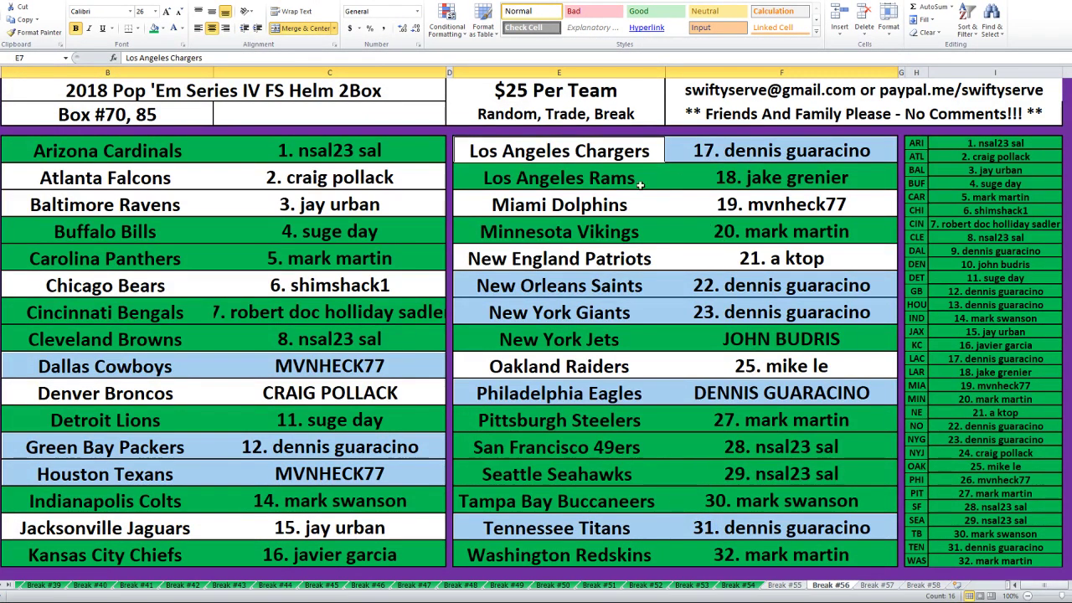
{"action": "left_click_drag", "start_coordinate": [659, 201], "coordinate": [767, 199]}
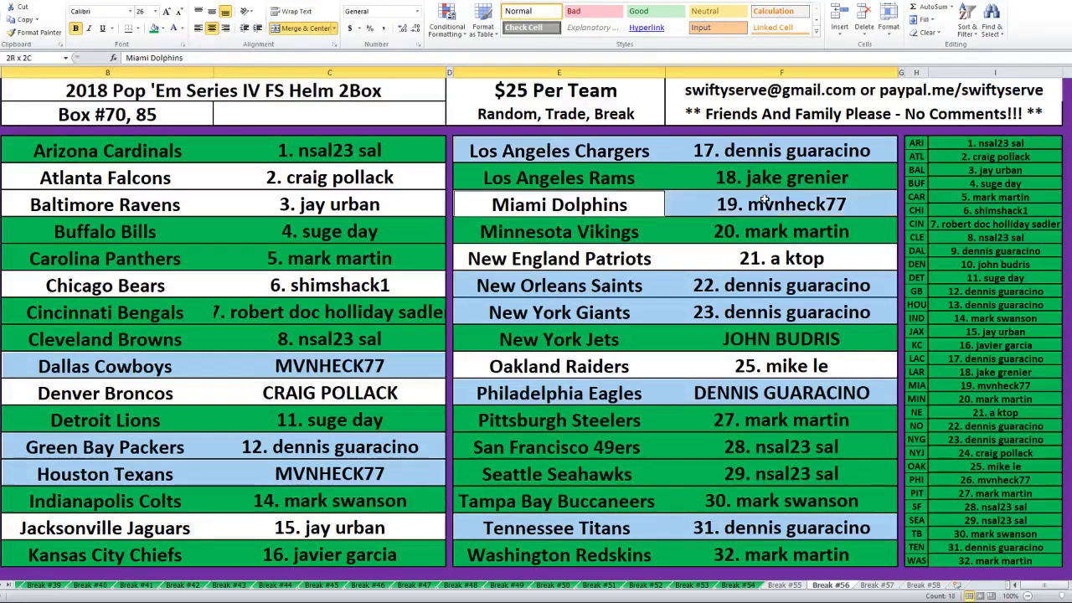
{"action": "left_click", "coordinate": [153, 27]}
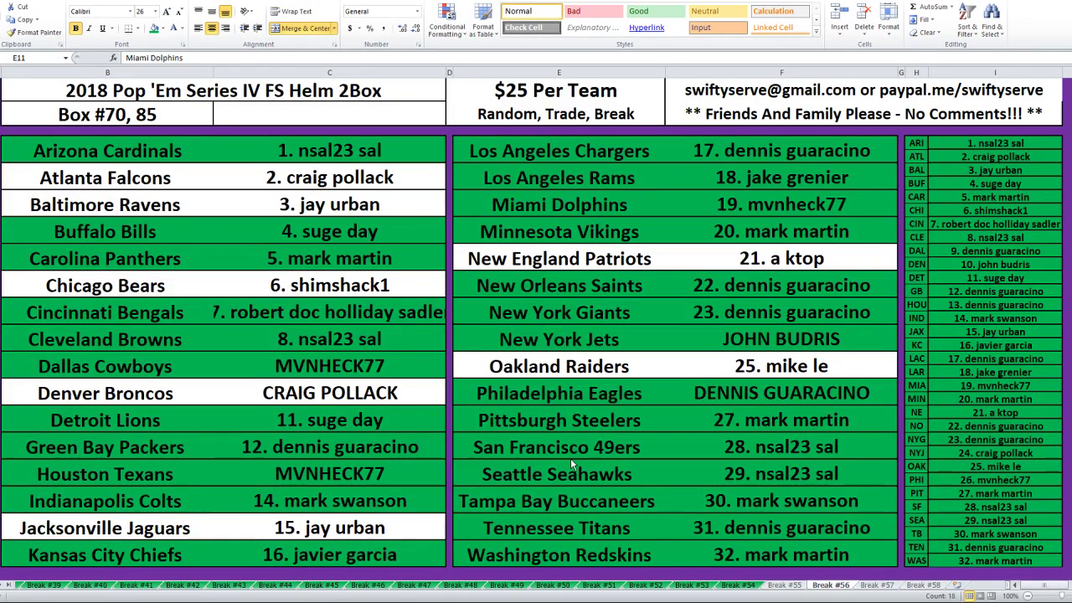
Fill the Baltimore Ravens row green
{"action": "left_click", "coordinate": [211, 210]}
{"action": "left_click_drag", "start_coordinate": [203, 197], "coordinate": [243, 203]}
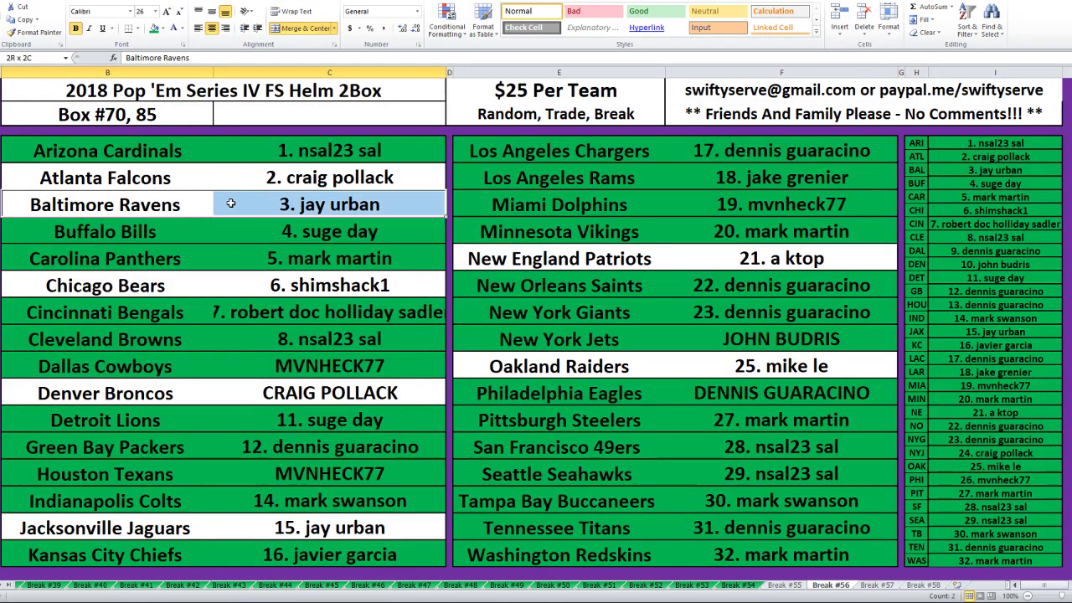
{"action": "left_click", "coordinate": [154, 28]}
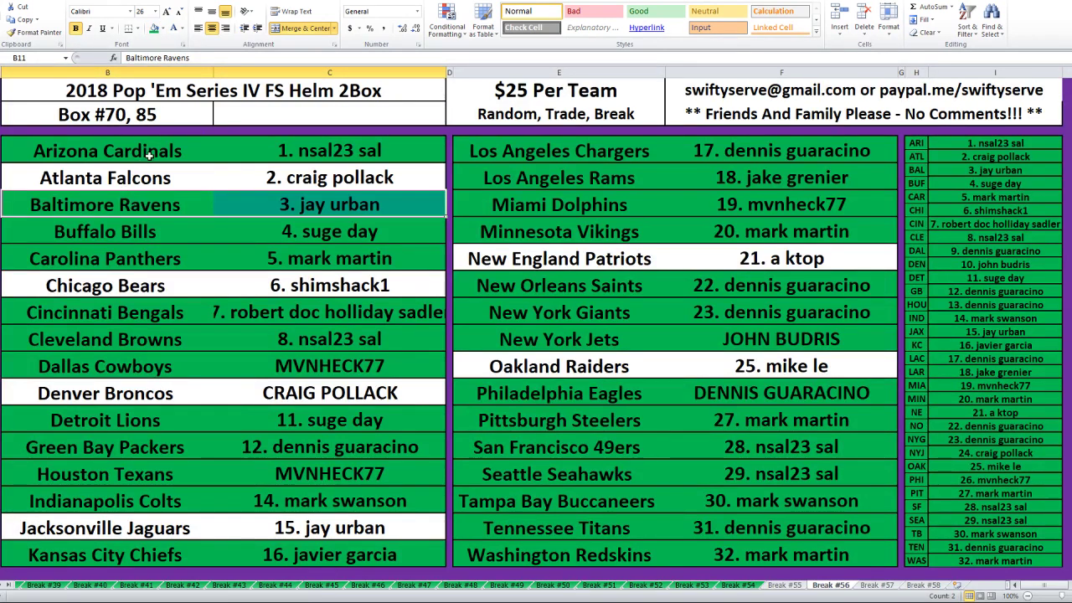
Apply green fill to both complete team lists, B7:C22 and E7:F38
{"action": "left_click", "coordinate": [152, 152]}
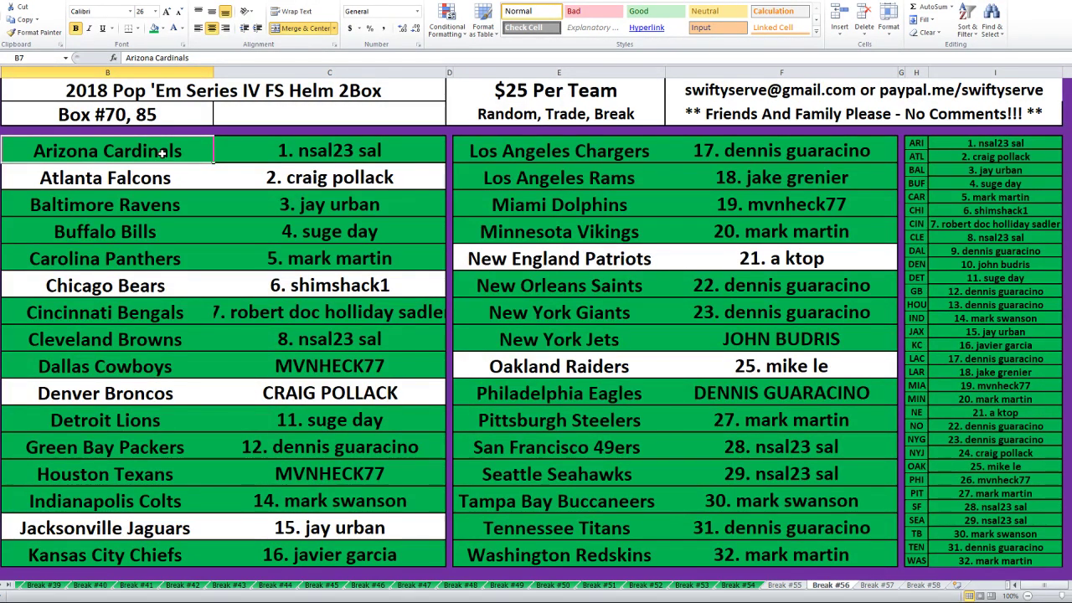
{"action": "left_click_drag", "start_coordinate": [166, 151], "coordinate": [320, 549]}
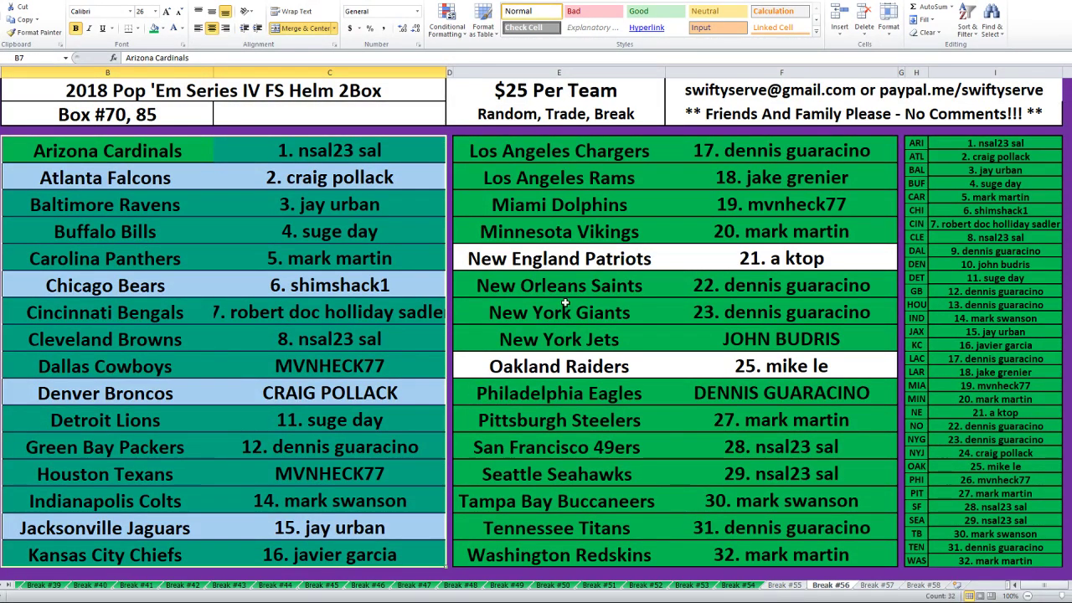
{"action": "left_click_drag", "start_coordinate": [591, 154], "coordinate": [767, 547]}
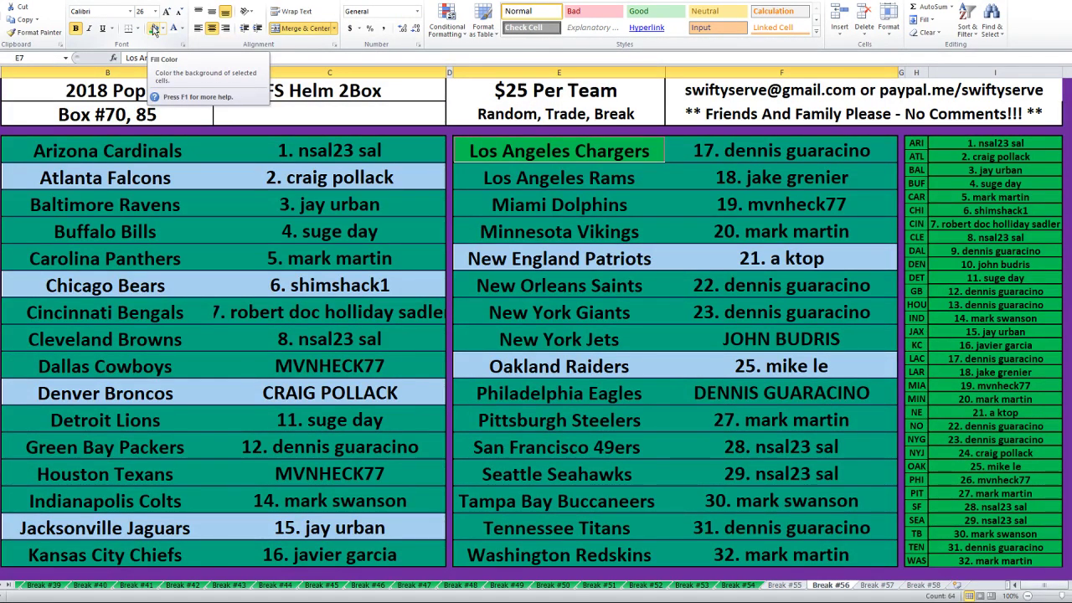
{"action": "left_click", "coordinate": [153, 29]}
{"action": "left_click", "coordinate": [234, 90]}
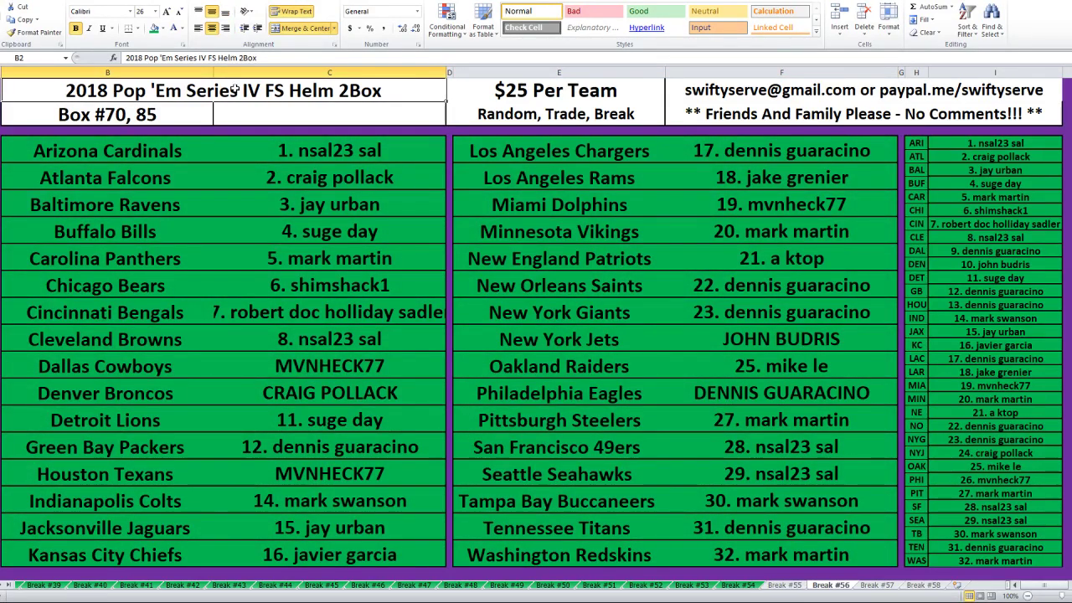
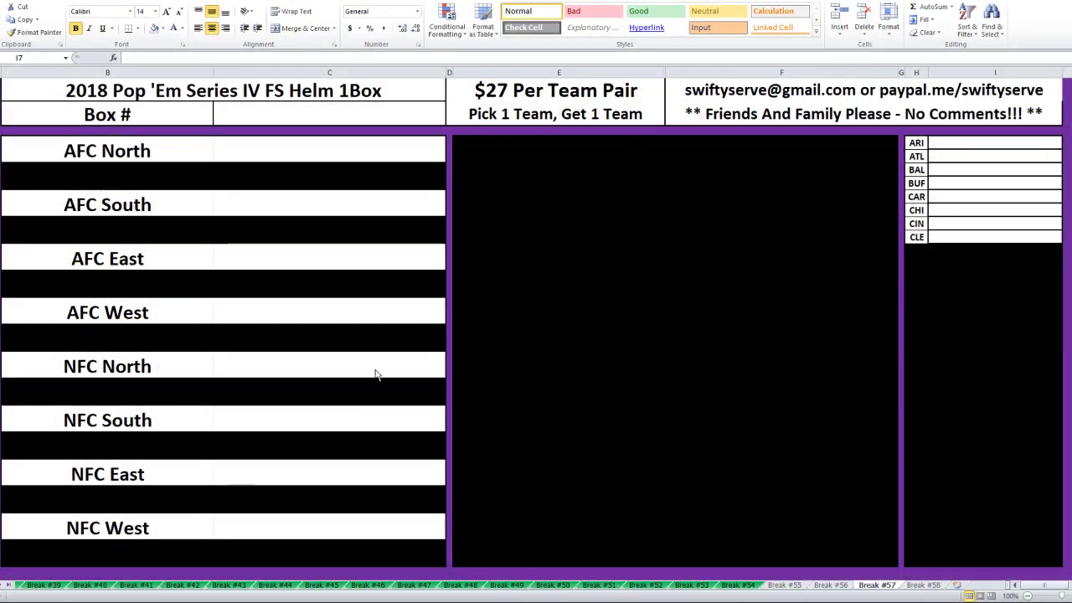
Change the heading to '$50 Per Division' with 'Random, Trade, Break' beneath it
{"action": "left_click", "coordinate": [553, 92]}
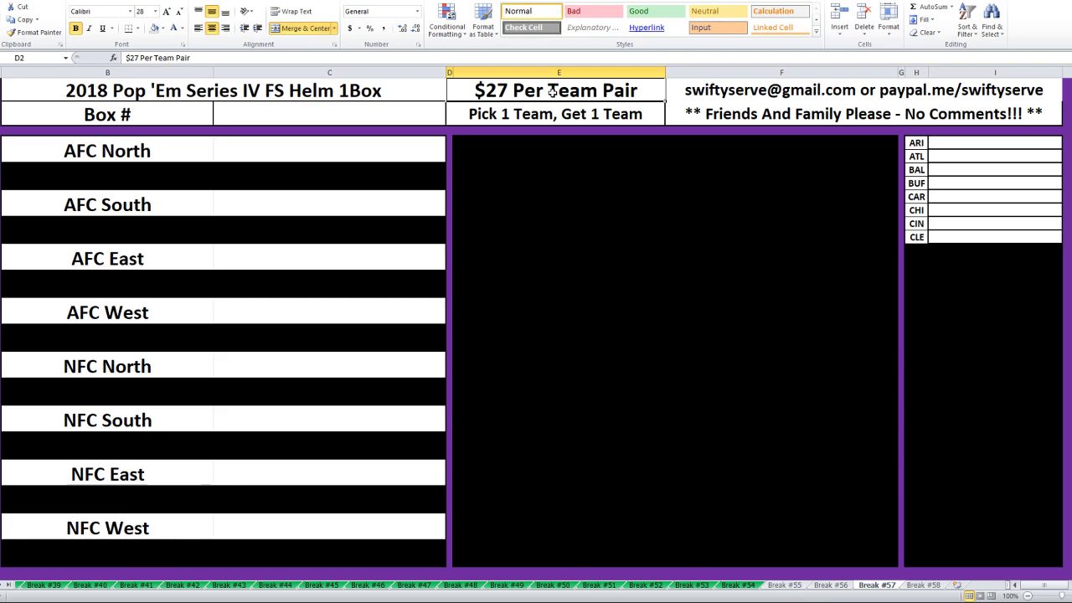
{"action": "type", "text": "$50 Per Deivi"}
{"action": "key", "text": "BackSpace"}
{"action": "key", "text": "BackSpace"}
{"action": "key", "text": "BackSpace"}
{"action": "key", "text": "BackSpace"}
{"action": "type", "text": "ivision"}
{"action": "key", "text": "Return"}
{"action": "type", "text": "Random, Tradek B"}
{"action": "key", "text": "BackSpace"}
{"action": "key", "text": "BackSpace"}
{"action": "key", "text": "BackSpace"}
{"action": "type", "text": ", Break"}
{"action": "key", "text": "Return"}
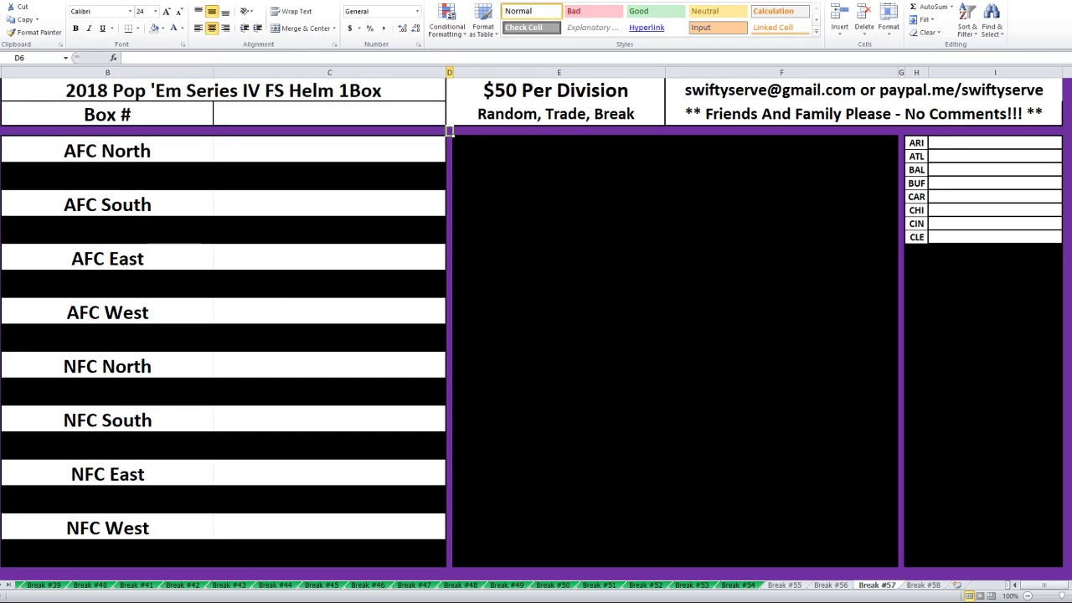
Glance at the Break #56 sheet, return to Break #57, then switch to Notepad
{"action": "left_click", "coordinate": [832, 586]}
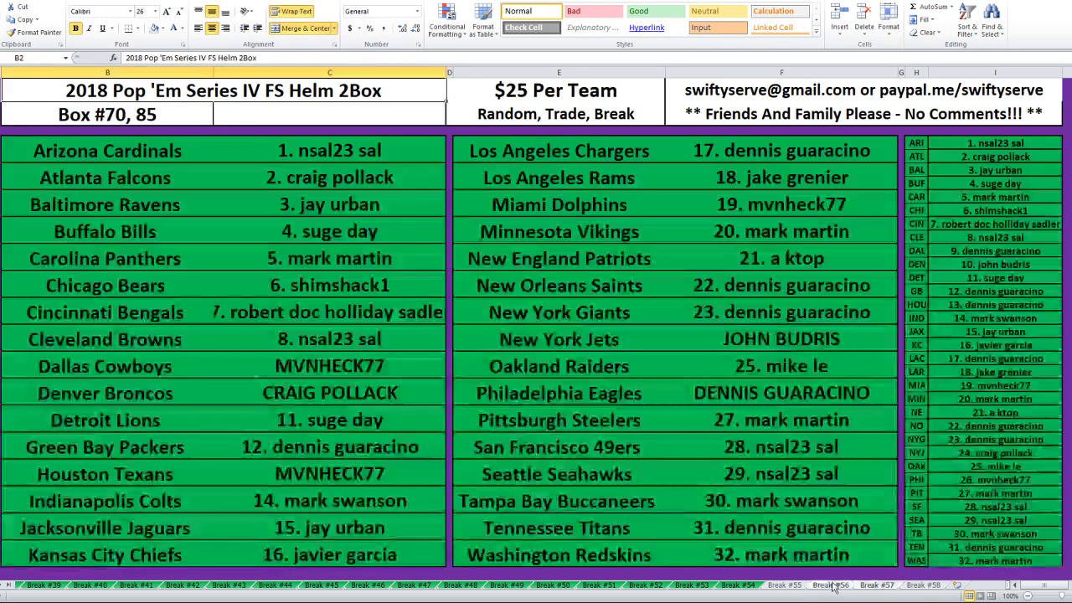
{"action": "left_click", "coordinate": [871, 586]}
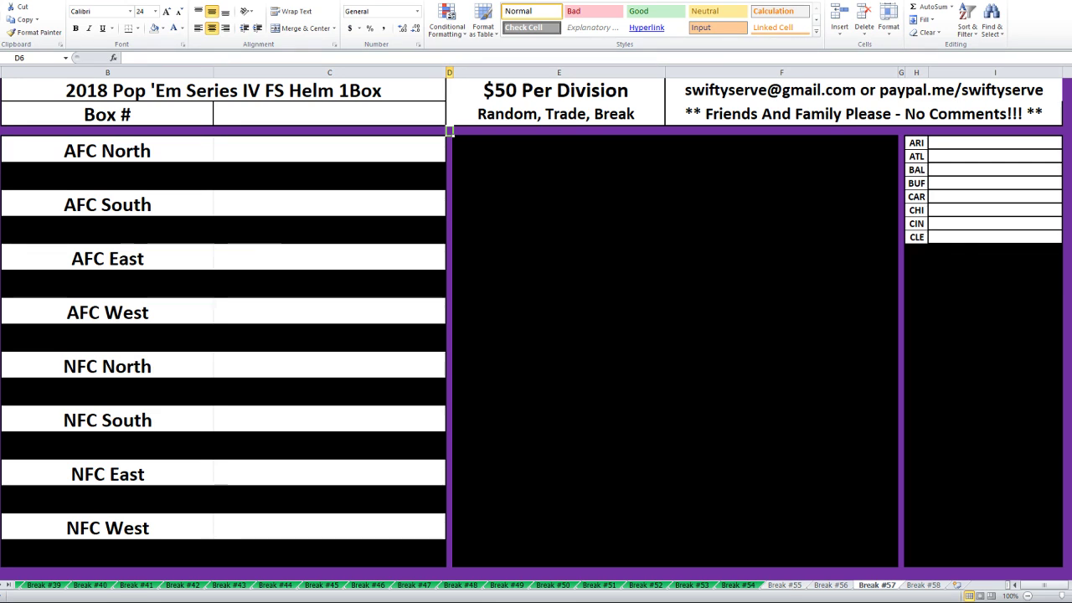
{"action": "key", "text": "alt+Tab"}
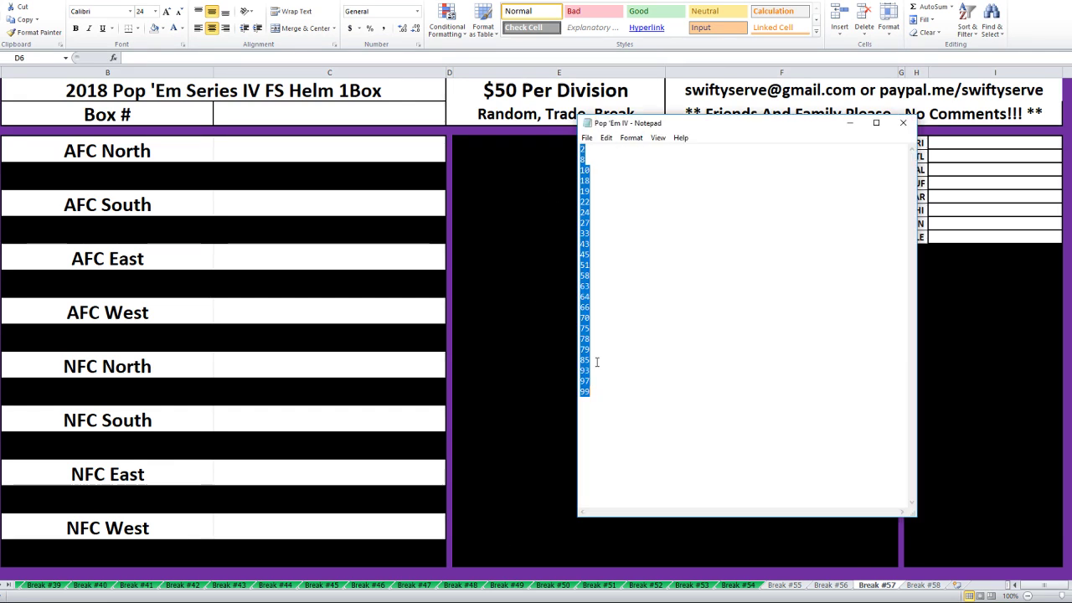
Delete 70 and 85 from the Notepad number list and select all remaining numbers
{"action": "left_click", "coordinate": [597, 317]}
{"action": "key", "text": "BackSpace"}
{"action": "key", "text": "BackSpace"}
{"action": "key", "text": "BackSpace"}
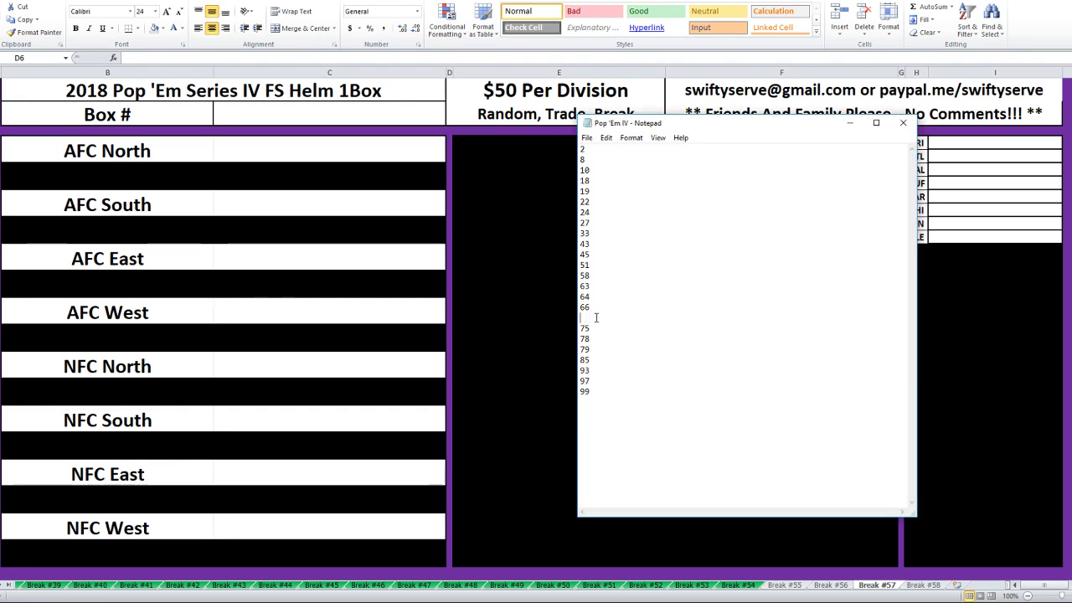
{"action": "left_click", "coordinate": [596, 350]}
{"action": "key", "text": "BackSpace"}
{"action": "key", "text": "BackSpace"}
{"action": "key", "text": "BackSpace"}
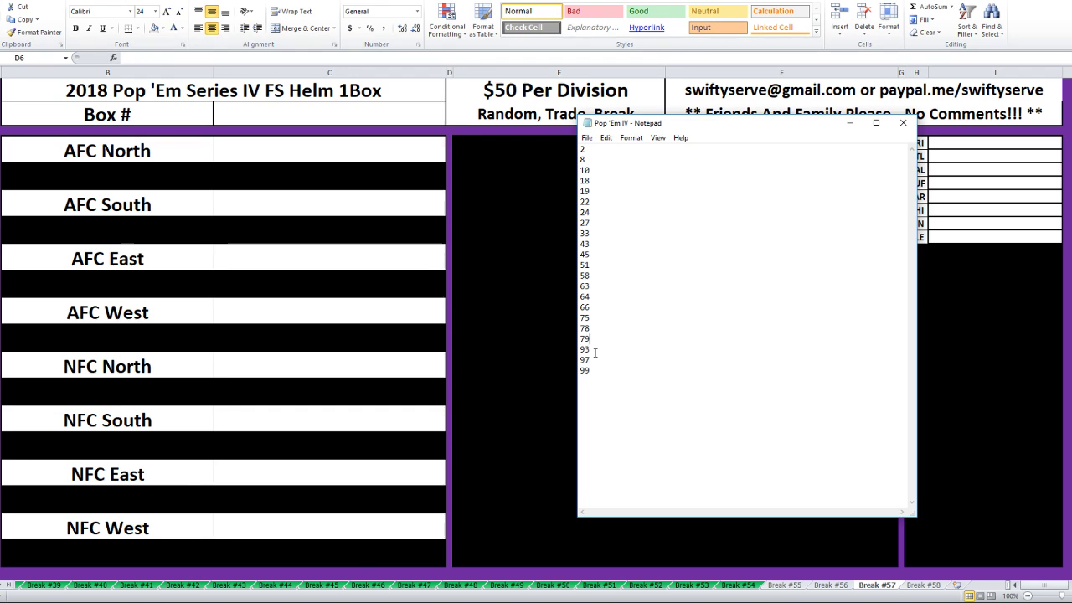
{"action": "left_click_drag", "start_coordinate": [580, 339], "coordinate": [597, 340]}
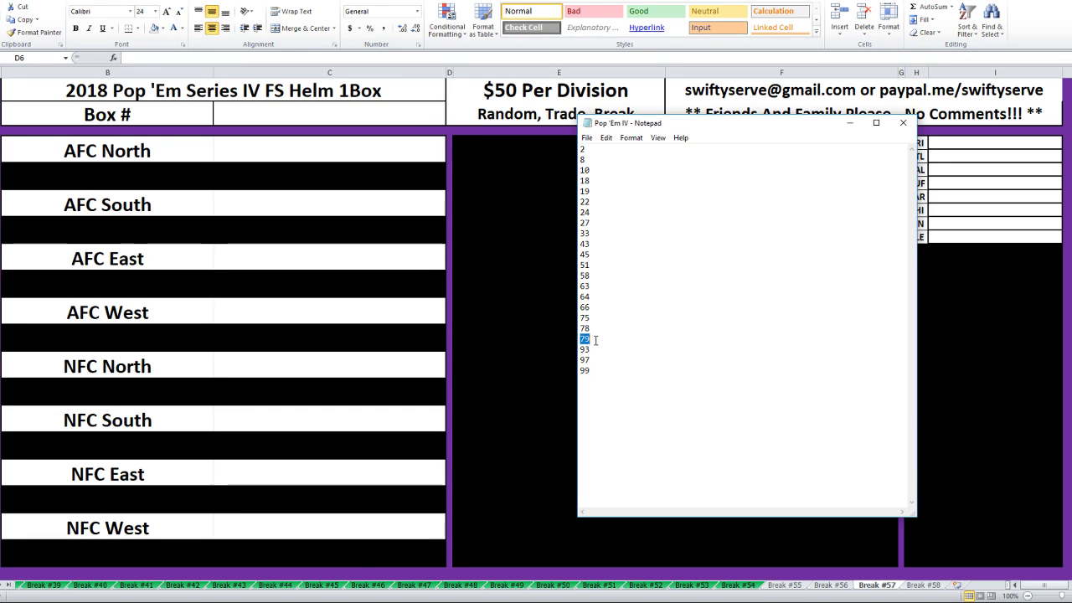
{"action": "left_click", "coordinate": [627, 298]}
{"action": "key", "text": "ctrl+a"}
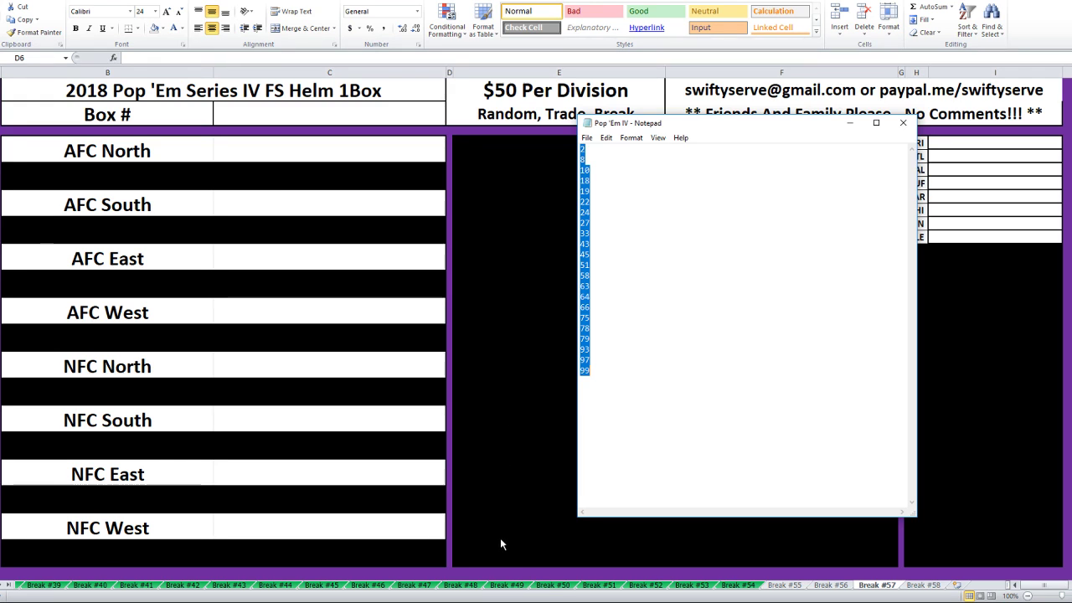
{"action": "key", "text": "alt+Tab"}
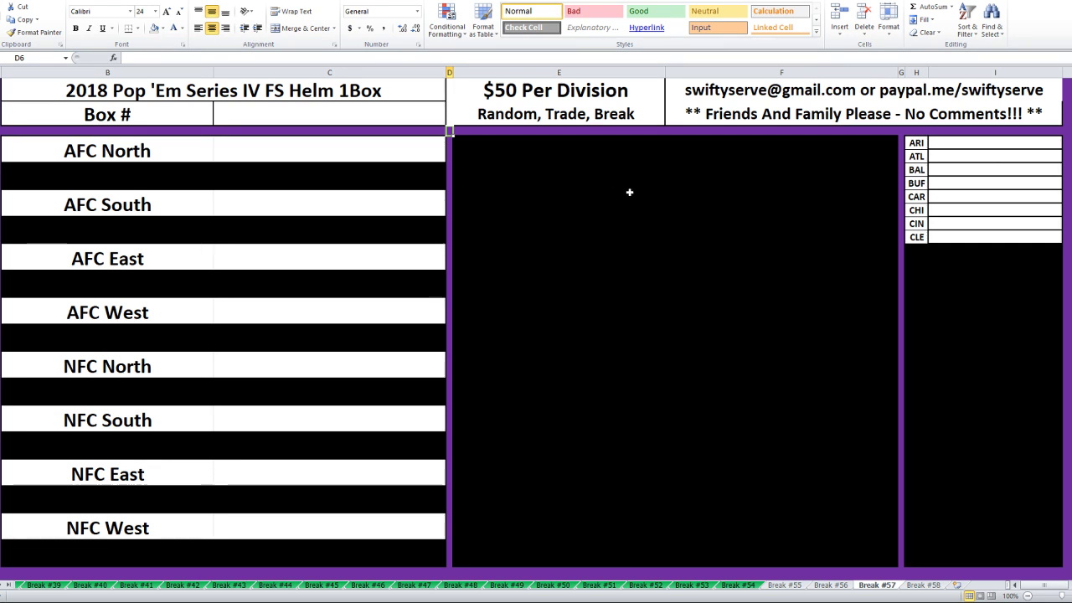
Paste the remaining numbers into the RANDOM.ORG List Randomizer
{"action": "left_click", "coordinate": [971, 143]}
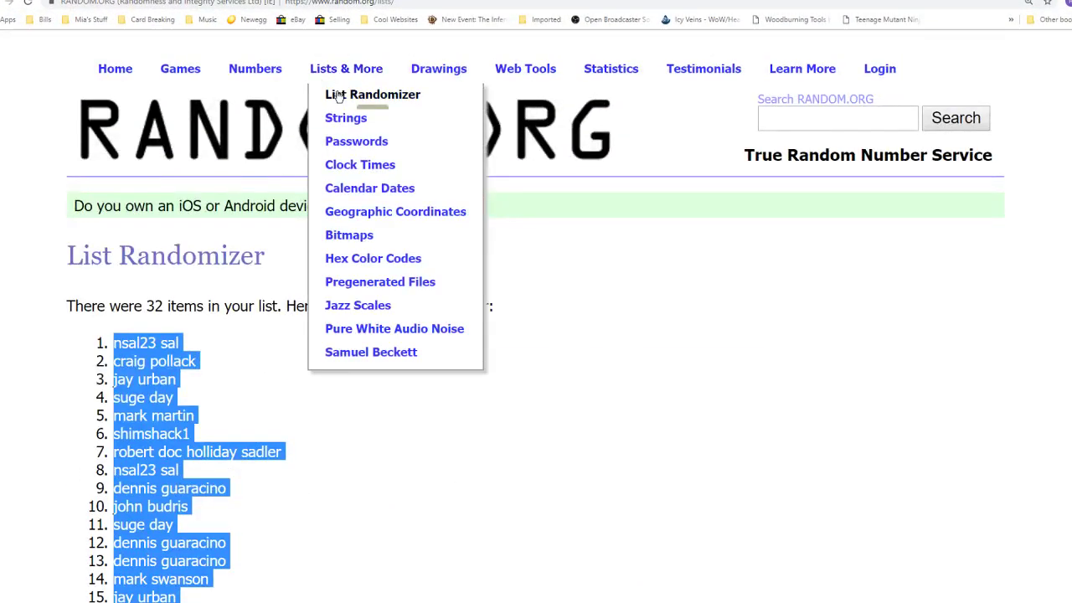
{"action": "left_click", "coordinate": [349, 97]}
{"action": "scroll", "coordinate": [450, 280], "scroll_direction": "down", "scroll_amount": 2}
{"action": "left_click", "coordinate": [313, 304]}
{"action": "key", "text": "ctrl+v"}
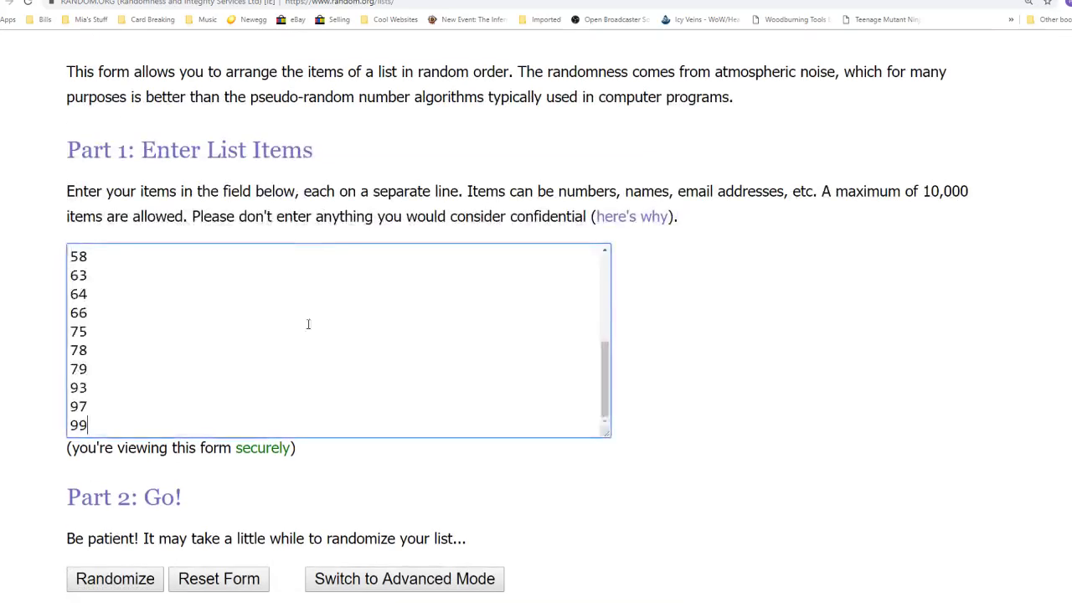
Randomize the number list and reshuffle it five more times
{"action": "left_click", "coordinate": [143, 582]}
{"action": "scroll", "coordinate": [143, 581], "scroll_direction": "down", "scroll_amount": 2}
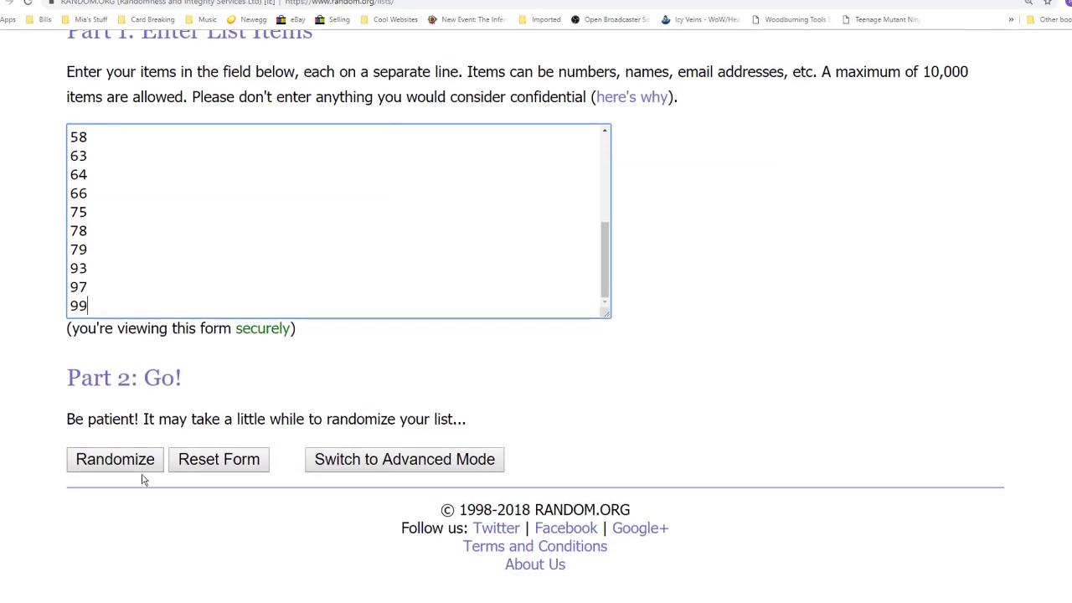
{"action": "scroll", "coordinate": [140, 466], "scroll_direction": "down", "scroll_amount": 5}
{"action": "left_click", "coordinate": [140, 465]}
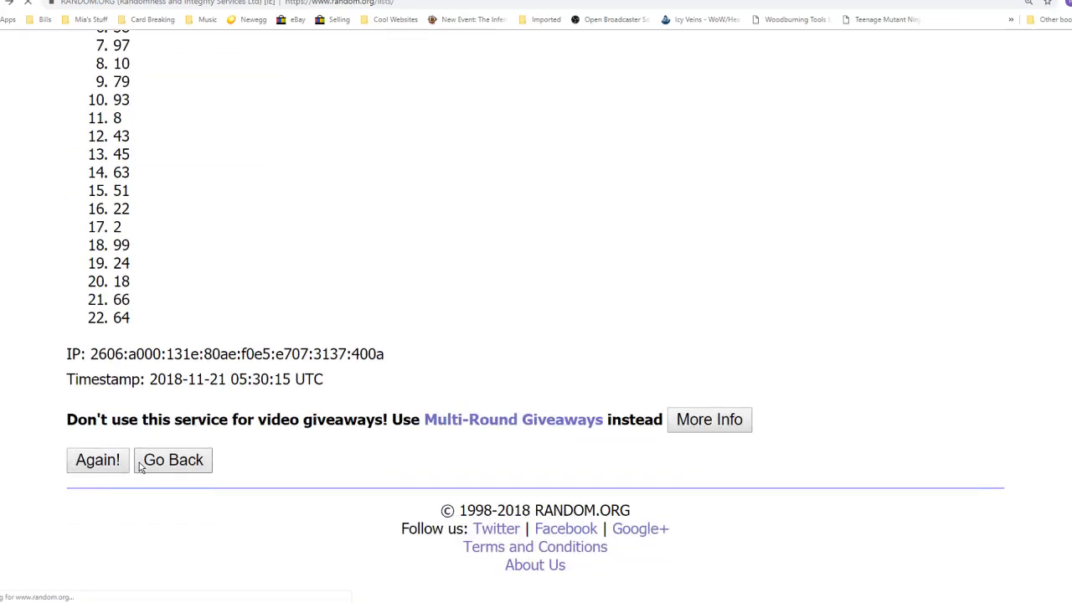
{"action": "left_click", "coordinate": [138, 469]}
{"action": "scroll", "coordinate": [131, 465], "scroll_direction": "down", "scroll_amount": 5}
{"action": "left_click", "coordinate": [120, 466]}
{"action": "scroll", "coordinate": [116, 464], "scroll_direction": "down", "scroll_amount": 5}
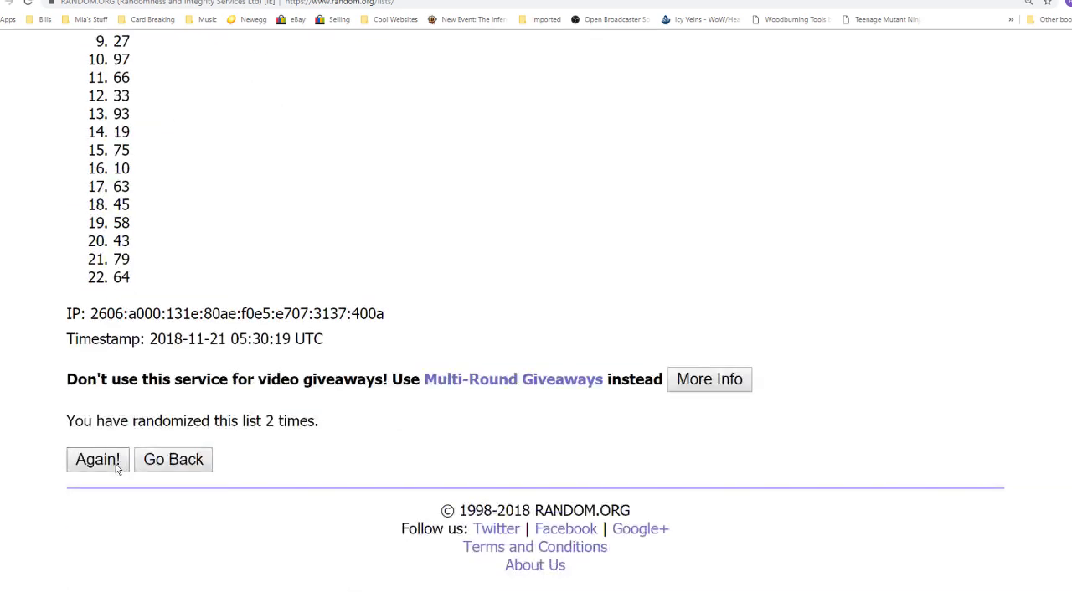
{"action": "left_click", "coordinate": [116, 464]}
{"action": "scroll", "coordinate": [116, 464], "scroll_direction": "down", "scroll_amount": 5}
{"action": "left_click", "coordinate": [116, 464]}
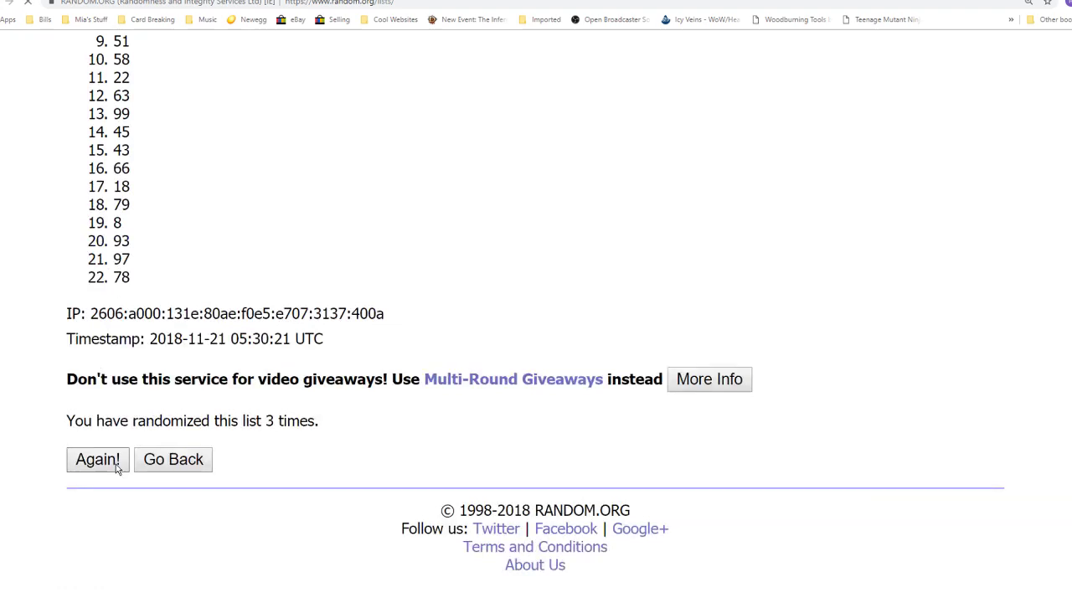
{"action": "scroll", "coordinate": [116, 464], "scroll_direction": "down", "scroll_amount": 5}
{"action": "left_click", "coordinate": [116, 464]}
{"action": "scroll", "coordinate": [116, 464], "scroll_direction": "down", "scroll_amount": 5}
Select the top shuffled result, 78, and return to Excel
{"action": "left_click_drag", "start_coordinate": [171, 421], "coordinate": [417, 430]}
{"action": "scroll", "coordinate": [321, 448], "scroll_direction": "up", "scroll_amount": 1}
{"action": "left_click_drag", "start_coordinate": [114, 342], "coordinate": [147, 356]}
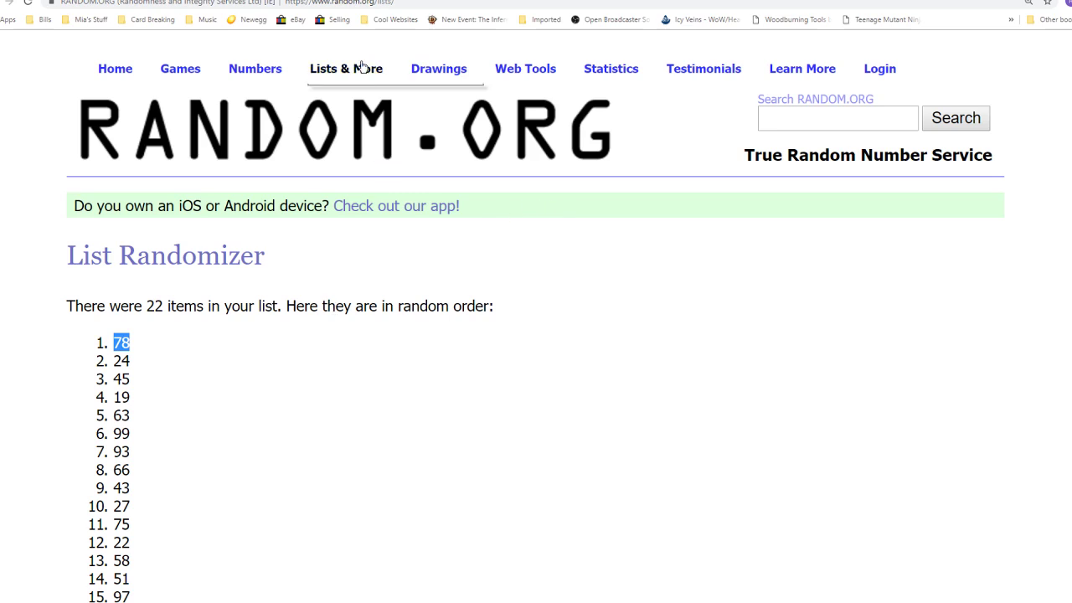
{"action": "key", "text": "alt+Tab"}
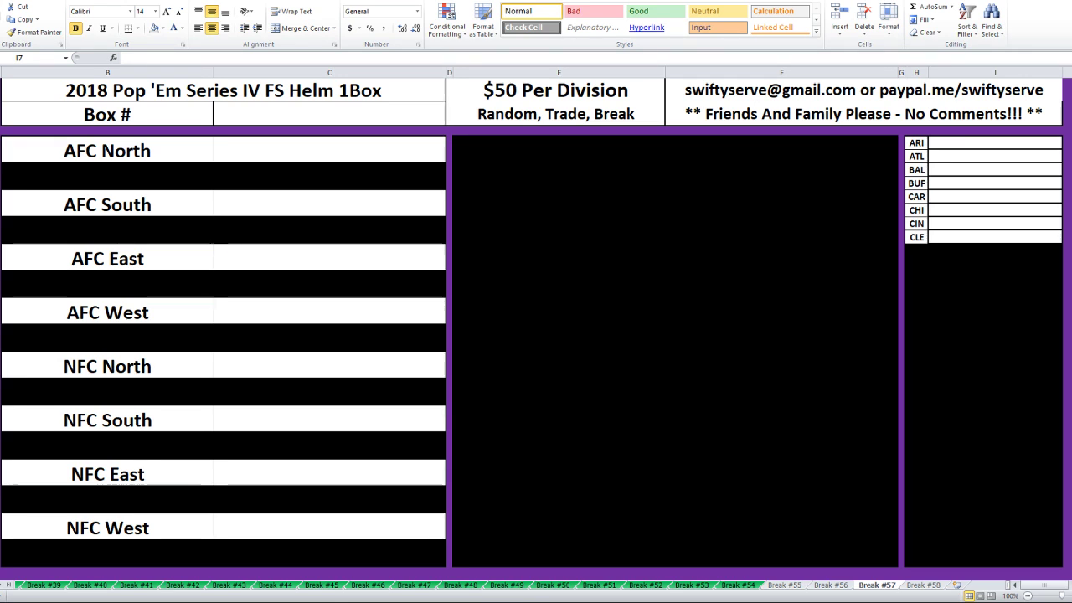
Enter the buyer names for the ARI, ATL and BAL teams
{"action": "left_click", "coordinate": [992, 151]}
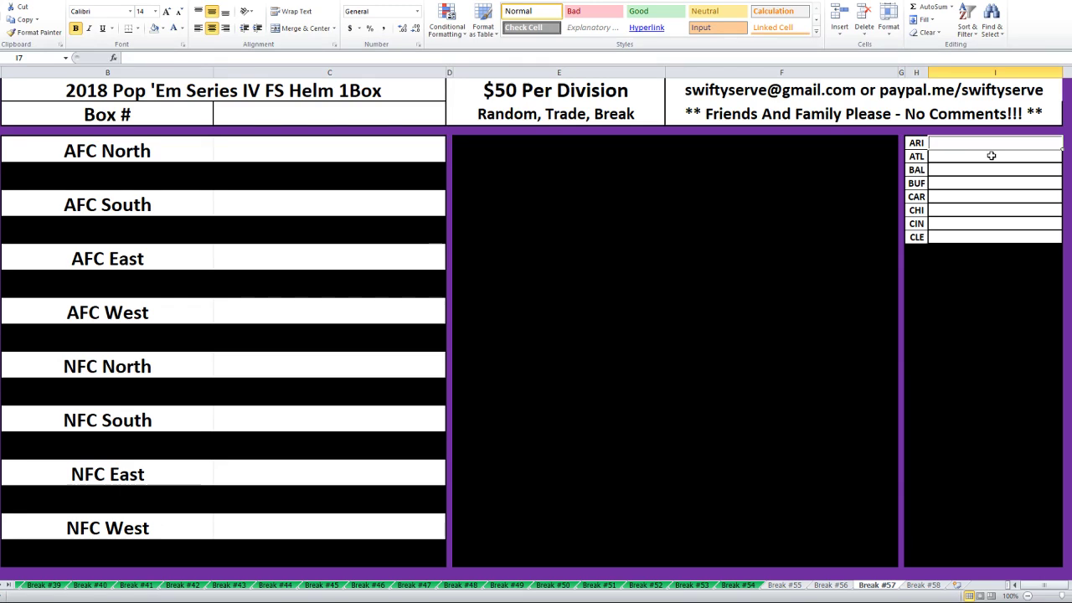
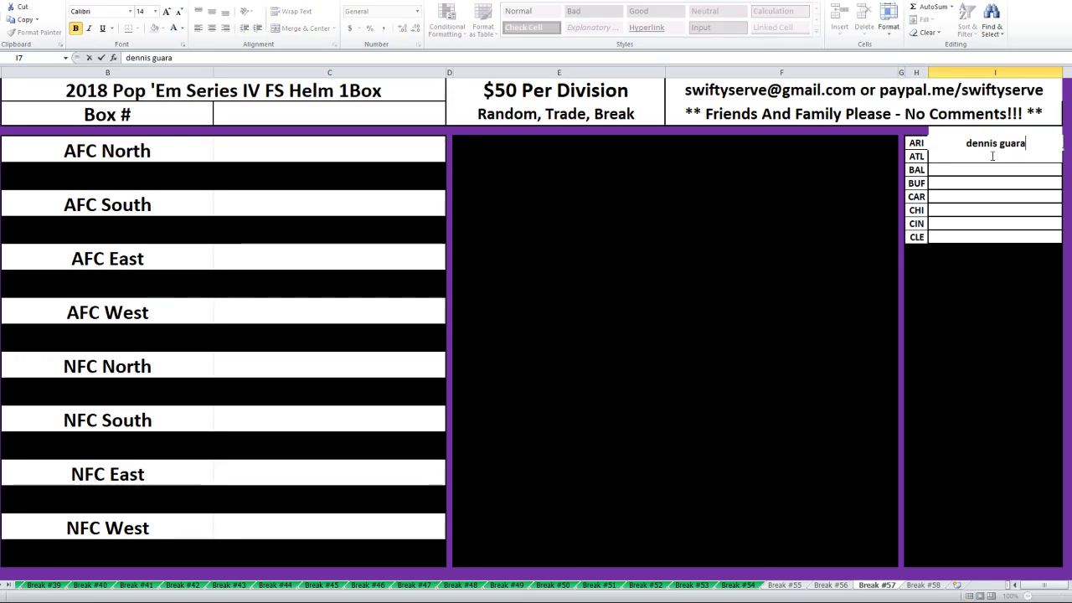
{"action": "key", "text": "Return"}
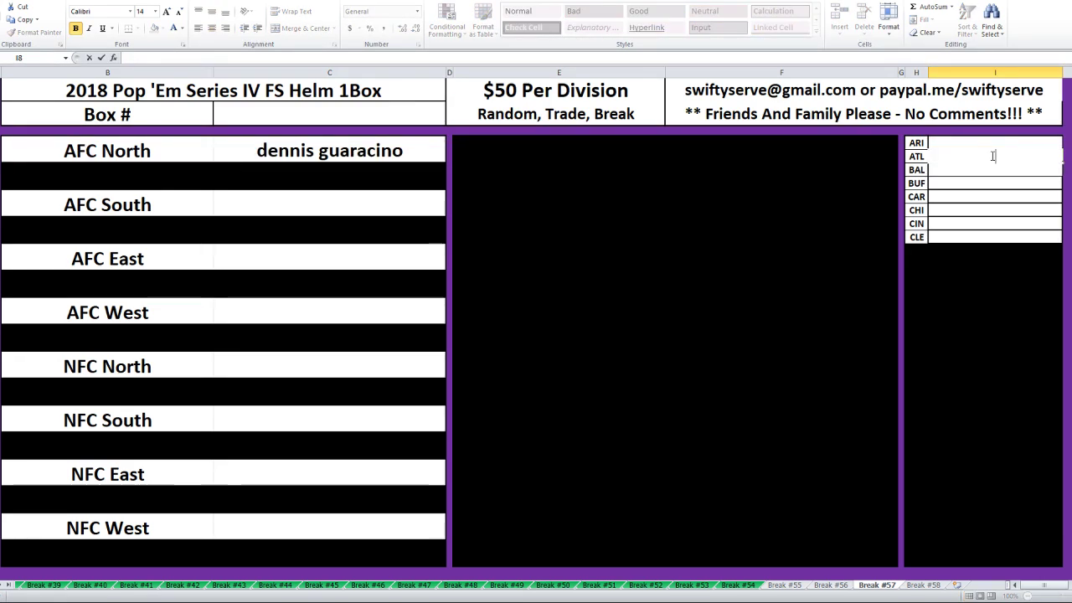
{"action": "key", "text": "Return"}
{"action": "type", "text": "de"}
{"action": "key", "text": "BackSpace"}
{"action": "key", "text": "BackSpace"}
{"action": "left_click", "coordinate": [991, 156]}
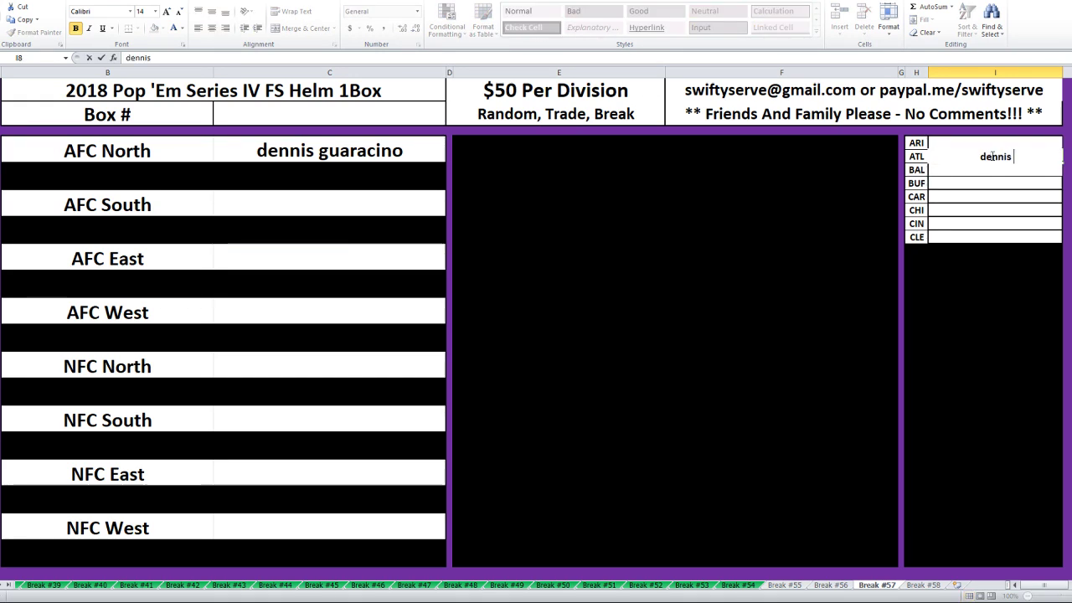
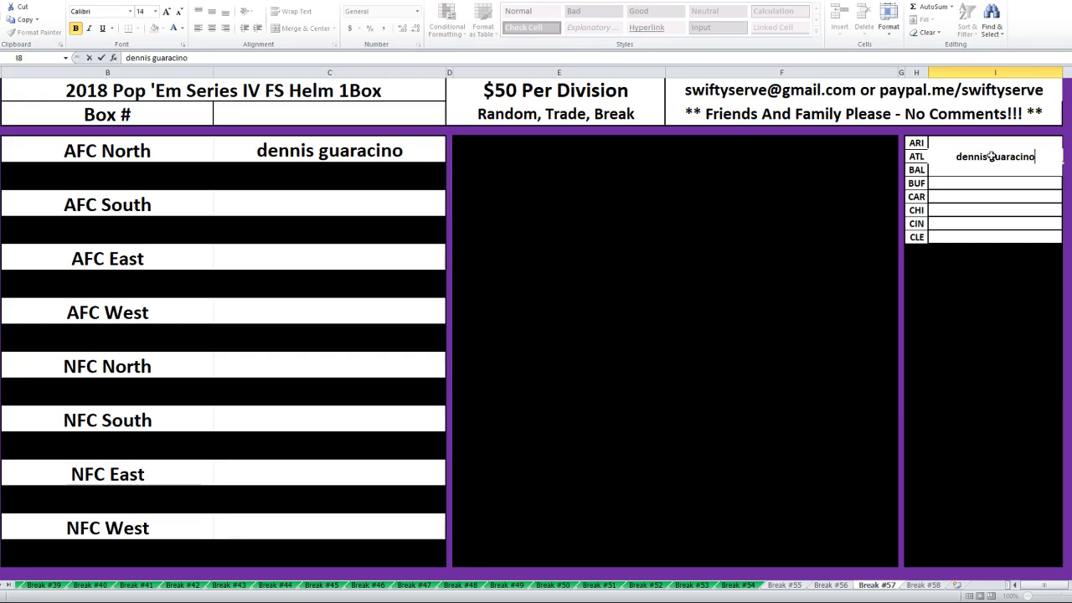
{"action": "key", "text": "Return"}
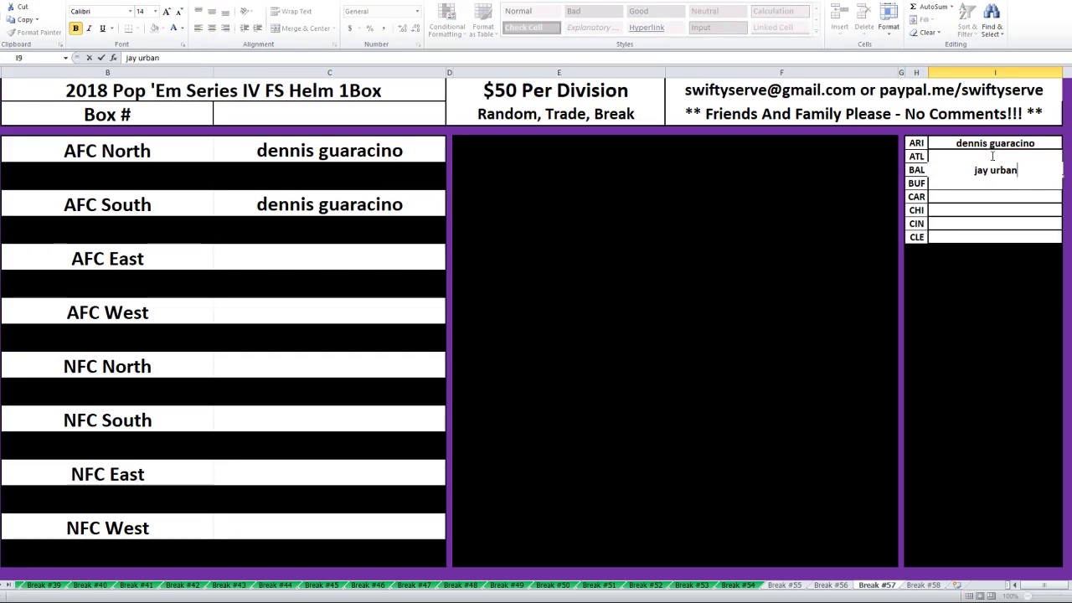
{"action": "key", "text": "Return"}
Enter the buyer names for the BUF, CAR, CHI, CIN and CLE teams
{"action": "type", "text": "n23sal"}
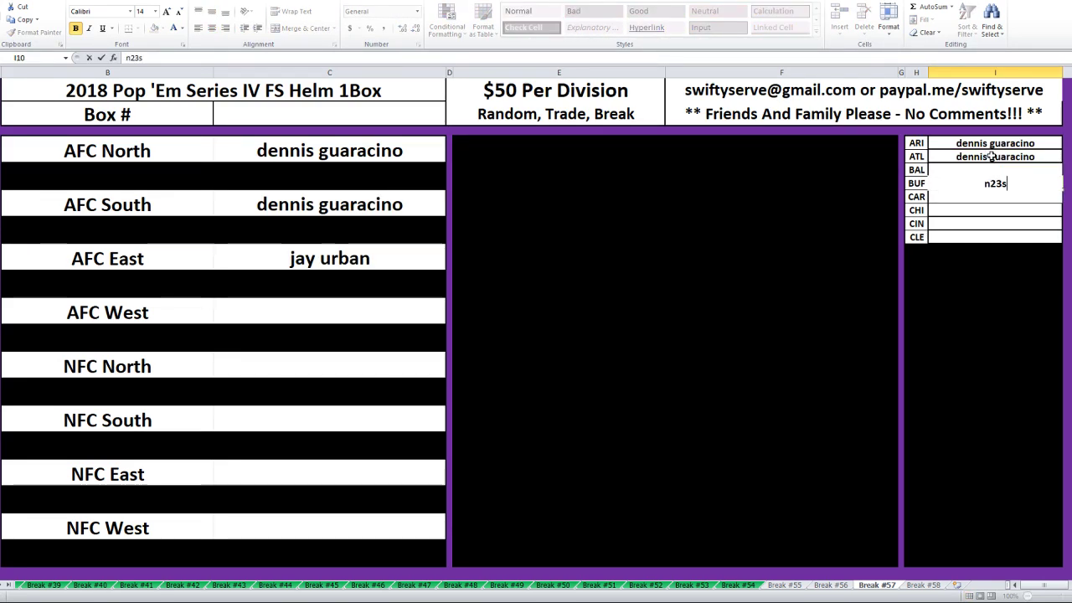
{"action": "key", "text": "BackSpace"}
{"action": "key", "text": "BackSpace"}
{"action": "key", "text": "BackSpace"}
{"action": "key", "text": "BackSpace"}
{"action": "key", "text": "BackSpace"}
{"action": "type", "text": "sal23 sal"}
{"action": "key", "text": "Return"}
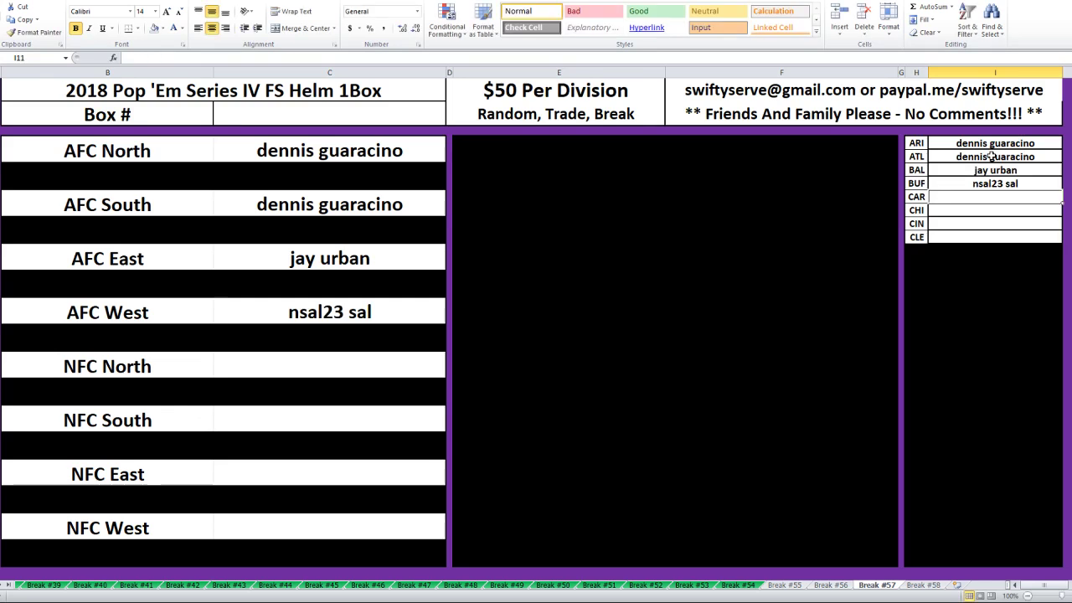
{"action": "type", "text": "ns"}
{"action": "key", "text": "Return"}
{"action": "key", "text": "Return"}
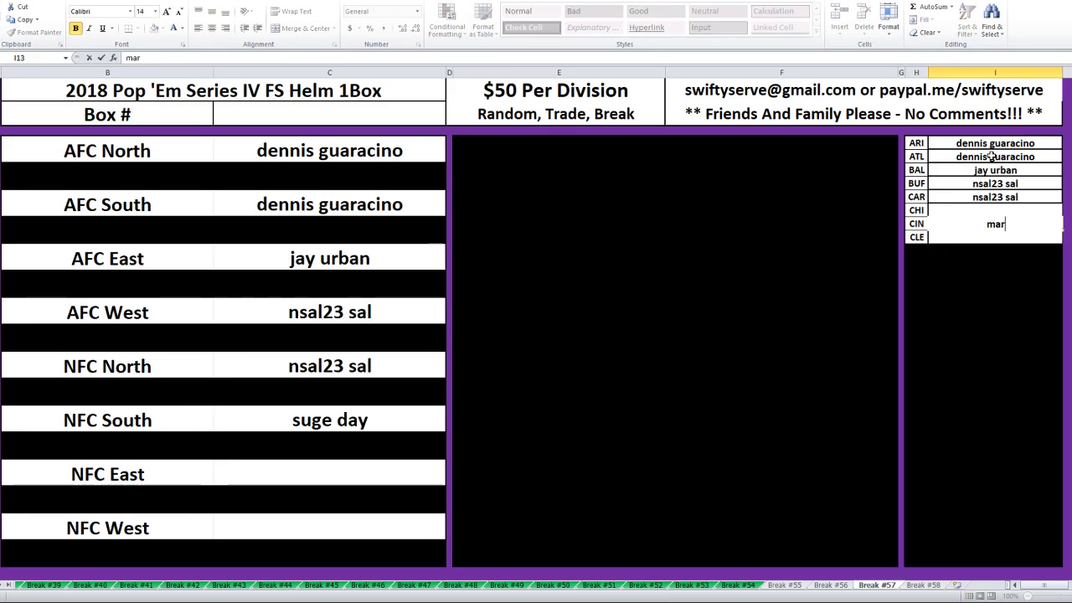
{"action": "key", "text": "Return"}
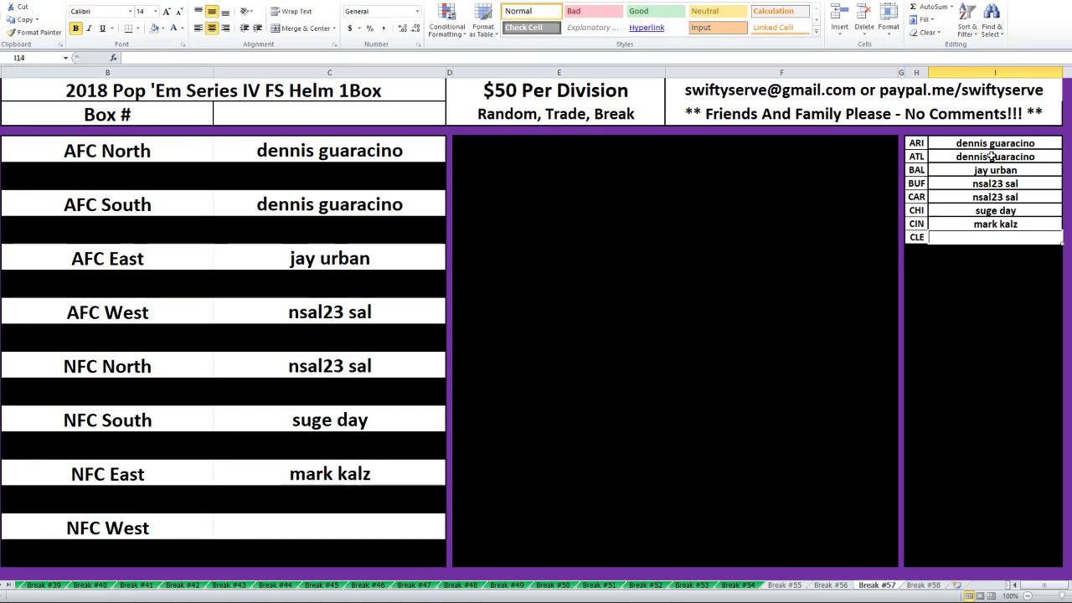
{"action": "key", "text": "Return"}
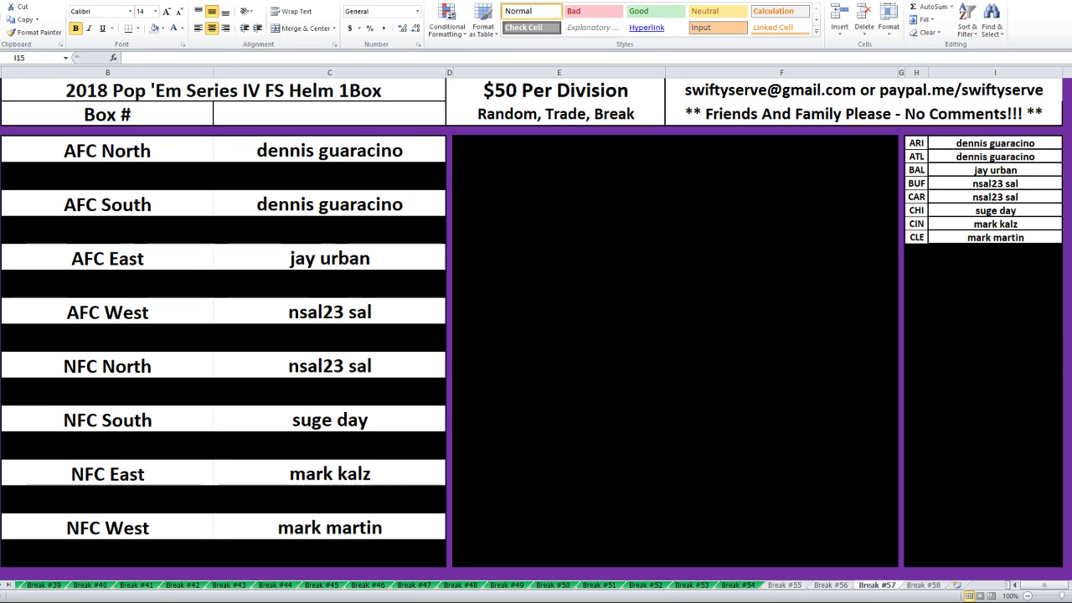
{"action": "key", "text": "alt+Tab"}
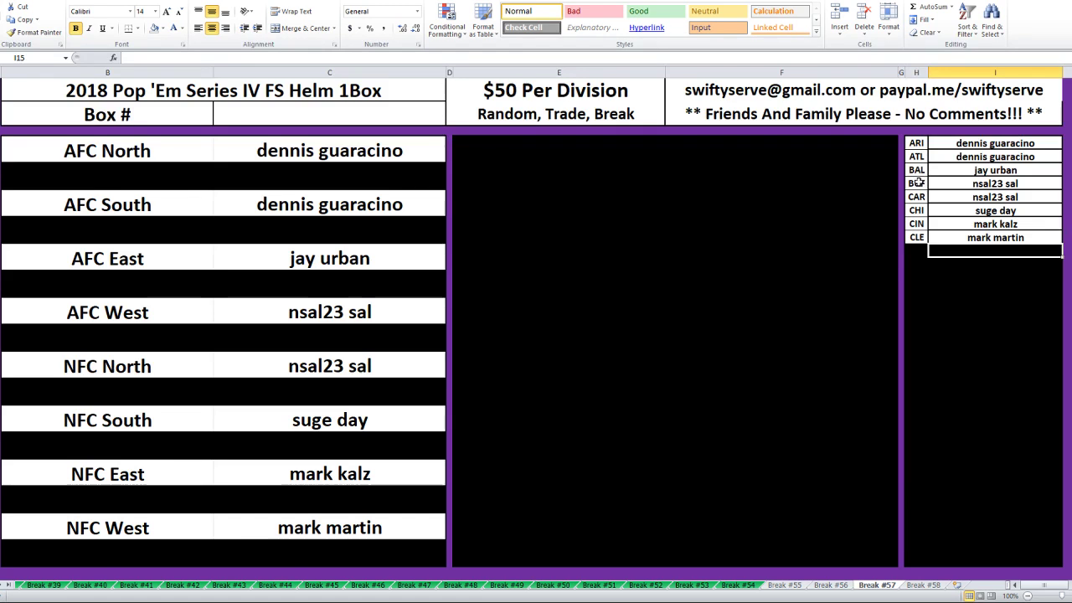
Shade the ARI through CHI team rows and the CLE row green
{"action": "left_click_drag", "start_coordinate": [917, 184], "coordinate": [937, 197]}
{"action": "left_click_drag", "start_coordinate": [916, 144], "coordinate": [933, 157]}
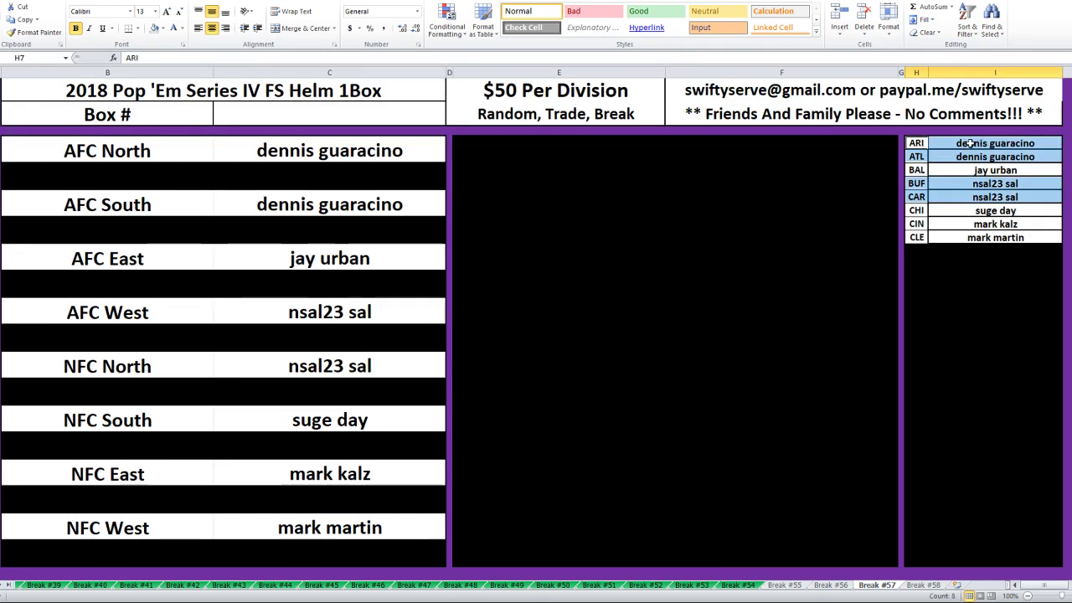
{"action": "left_click_drag", "start_coordinate": [920, 170], "coordinate": [936, 172]}
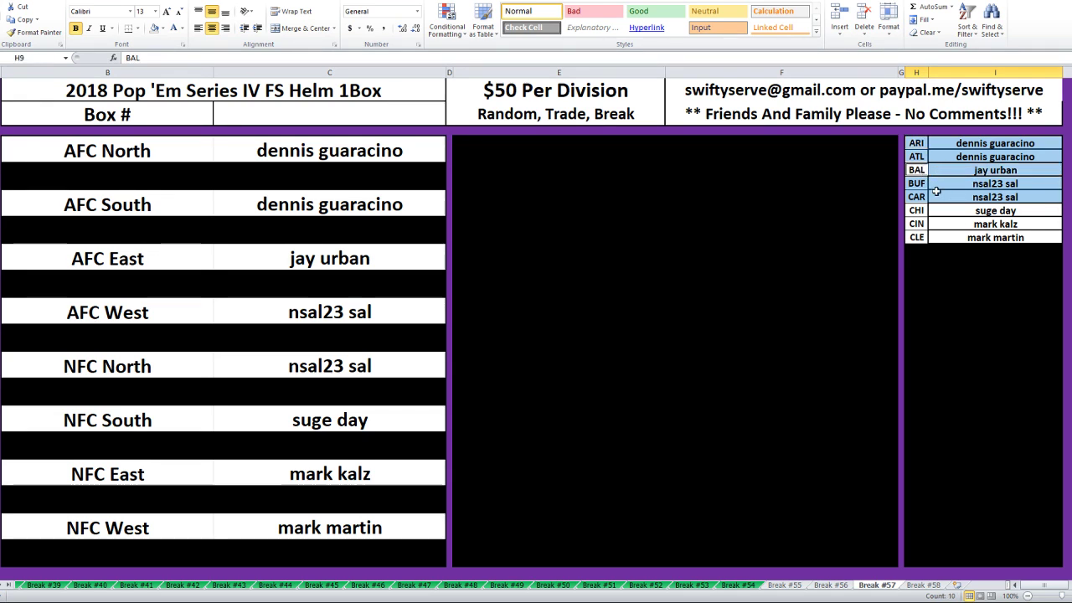
{"action": "left_click_drag", "start_coordinate": [919, 210], "coordinate": [947, 210]}
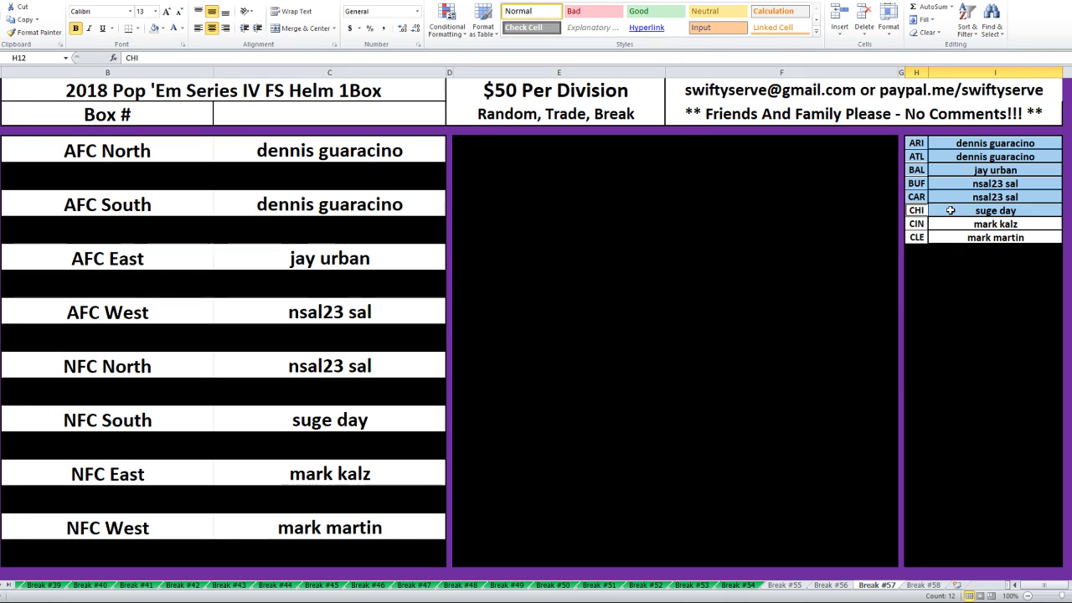
{"action": "left_click", "coordinate": [162, 27]}
{"action": "left_click", "coordinate": [203, 113]}
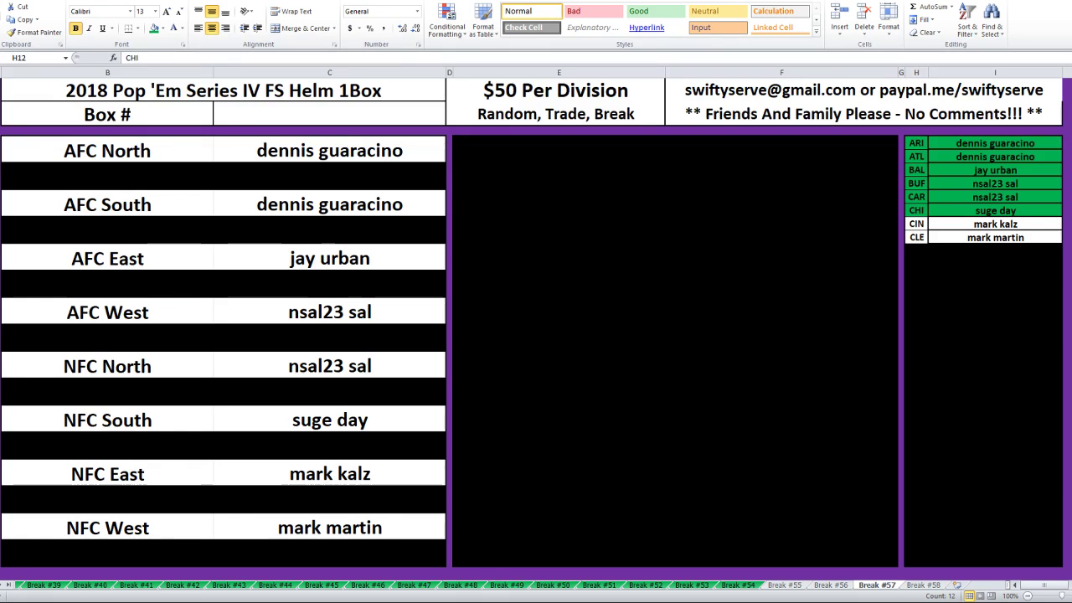
{"action": "left_click_drag", "start_coordinate": [918, 237], "coordinate": [943, 237]}
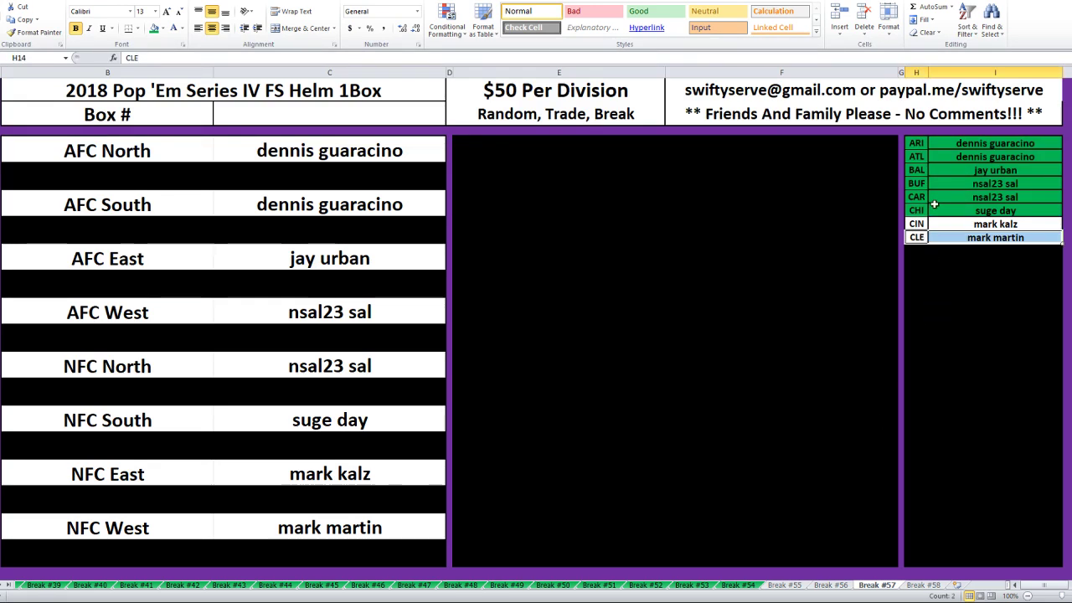
{"action": "left_click", "coordinate": [155, 28]}
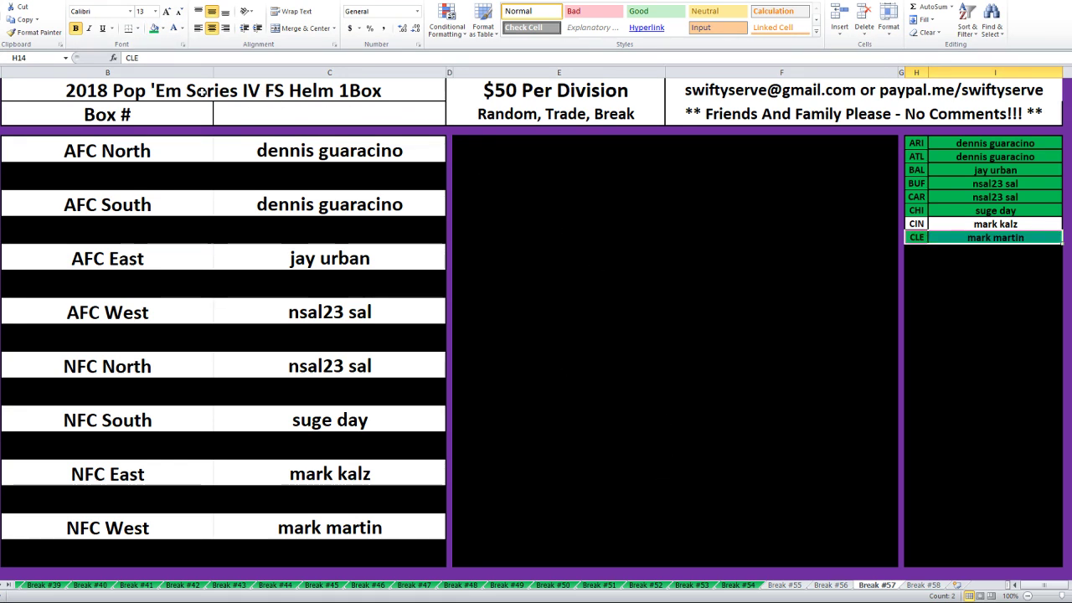
Copy the sheet title and header rows
{"action": "left_click", "coordinate": [406, 98]}
{"action": "left_click_drag", "start_coordinate": [406, 98], "coordinate": [1039, 117]}
{"action": "key", "text": "ctrl+c"}
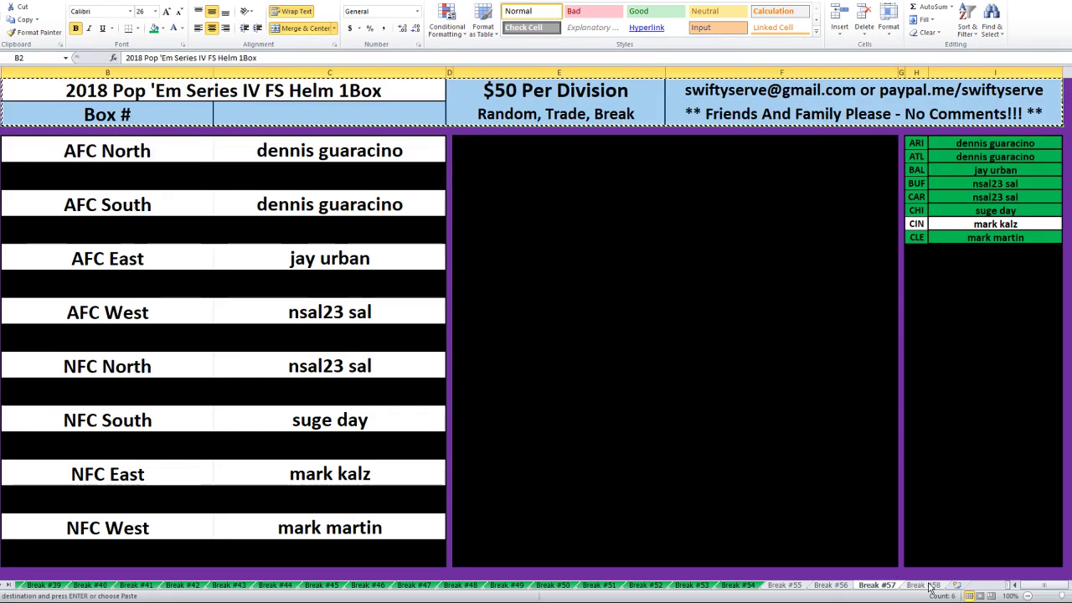
Make two copies of the Break #58 sheet with Move or Copy
{"action": "left_click", "coordinate": [925, 586]}
{"action": "right_click", "coordinate": [930, 587]}
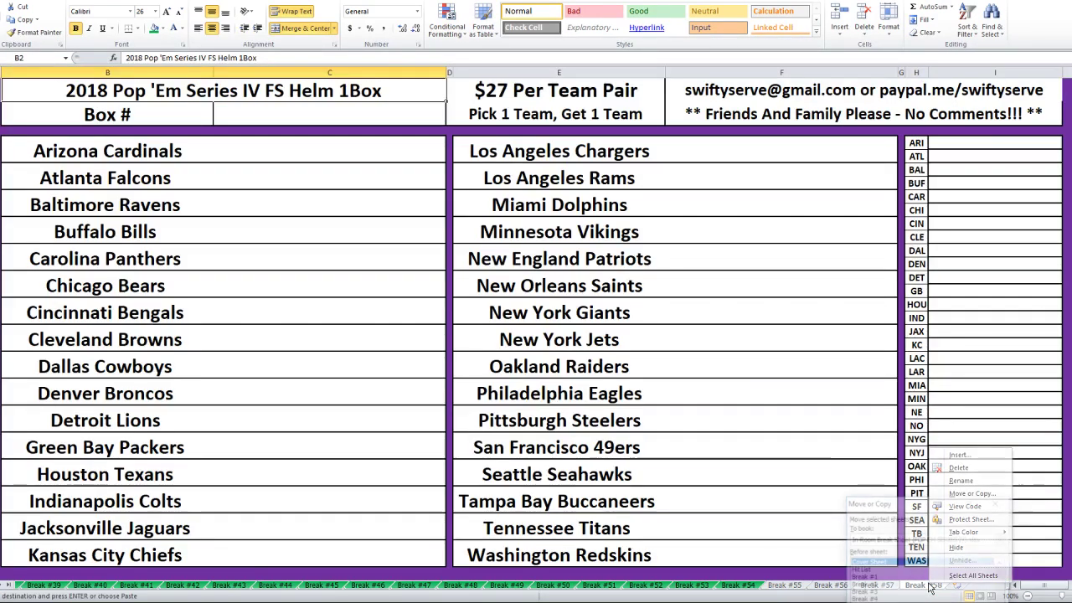
{"action": "left_click", "coordinate": [960, 491]}
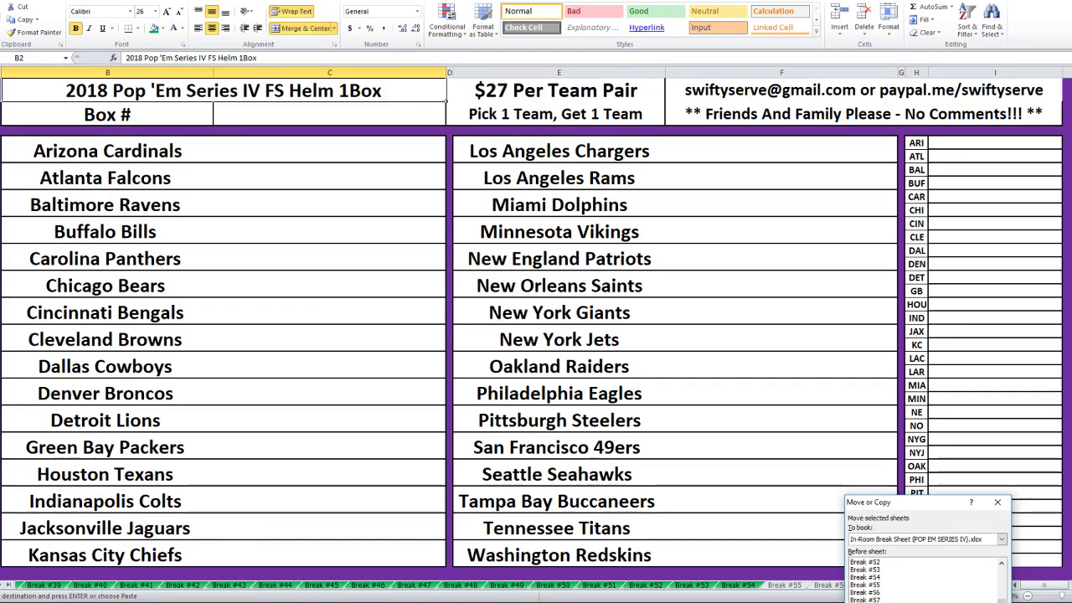
{"action": "key", "text": "Return"}
{"action": "right_click", "coordinate": [928, 585]}
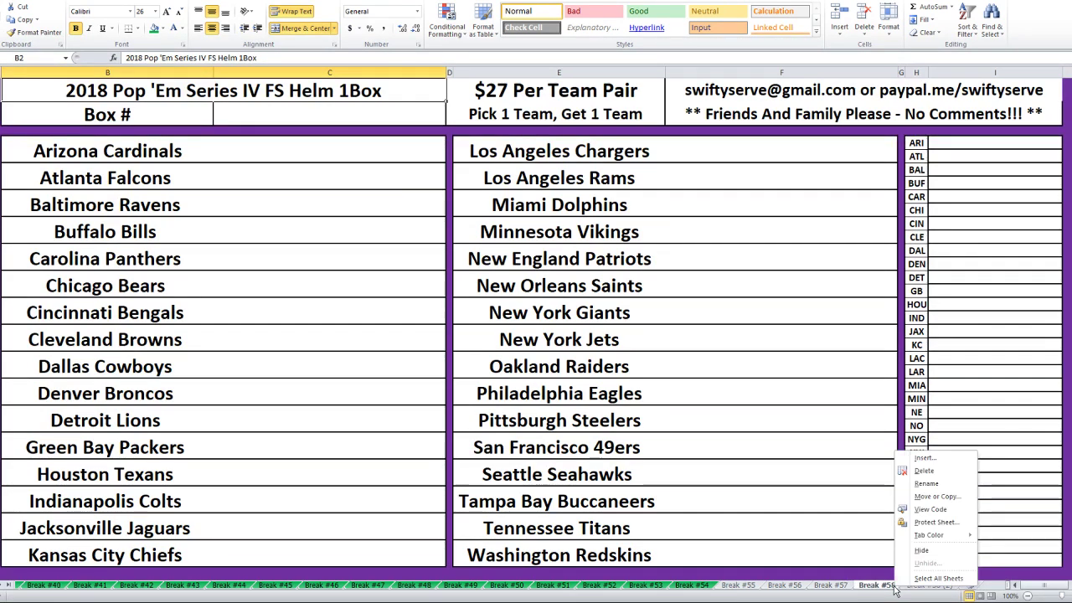
{"action": "left_click", "coordinate": [959, 491]}
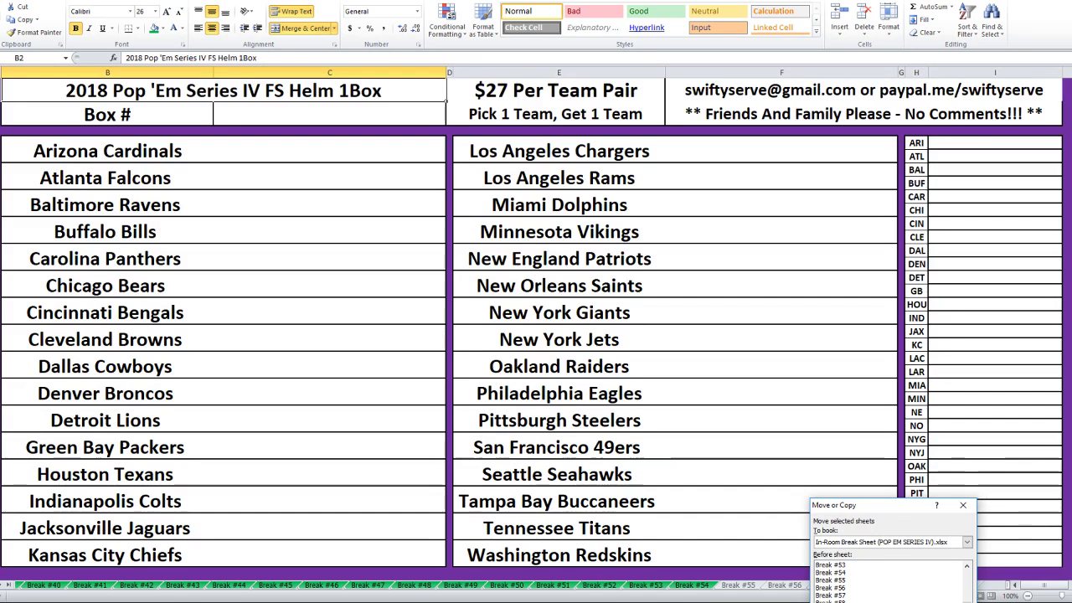
{"action": "key", "text": "Return"}
Rename the copied sheets Break #59 and Break #60
{"action": "double_click", "coordinate": [894, 586]}
{"action": "type", "text": "Break #59"}
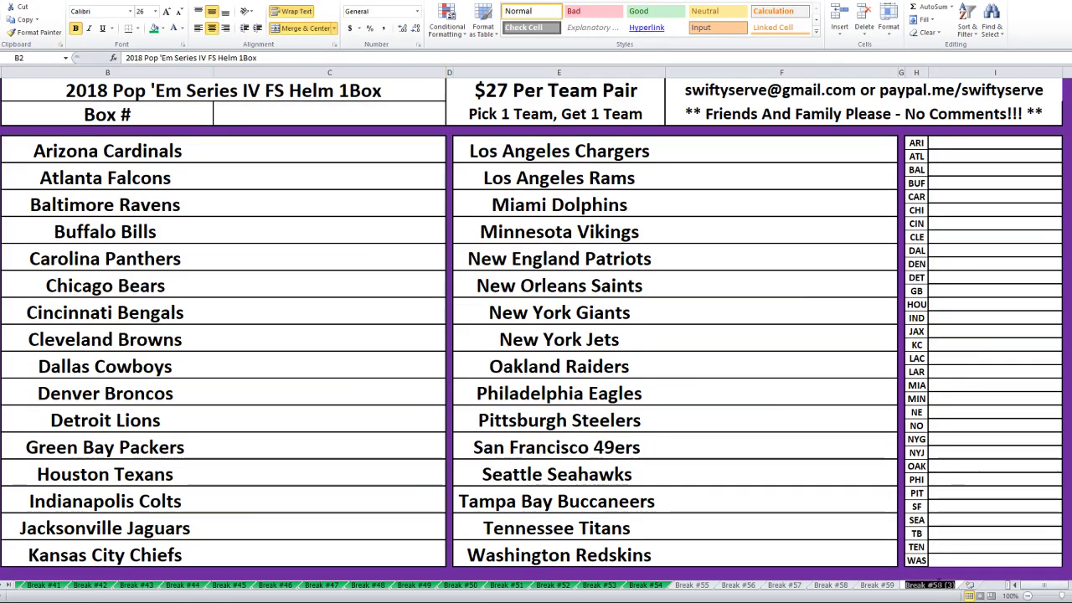
{"action": "double_click", "coordinate": [953, 586]}
{"action": "type", "text": "60"}
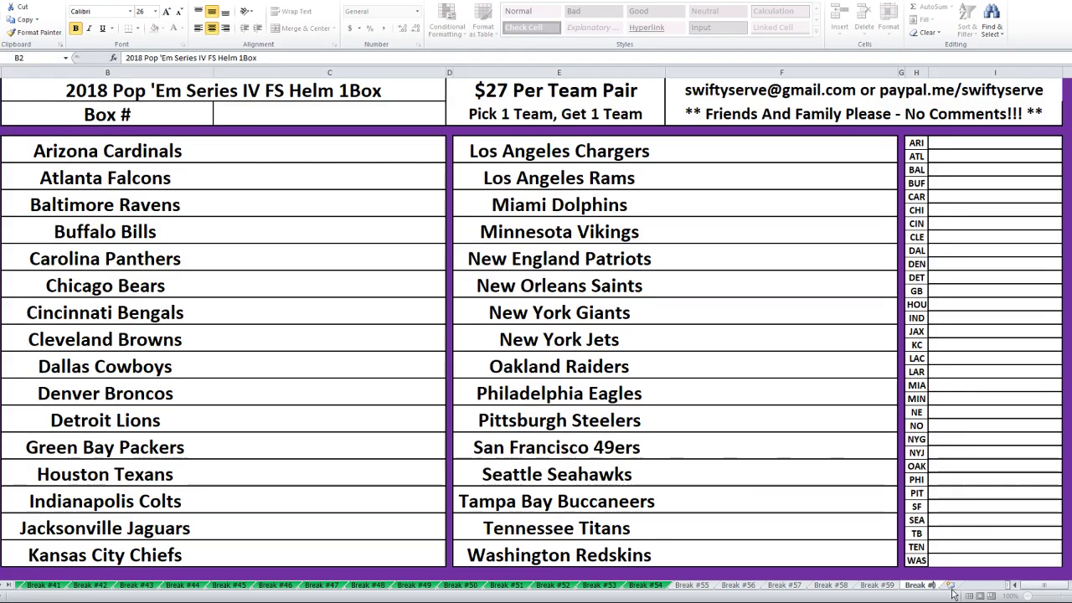
{"action": "key", "text": "Return"}
{"action": "double_click", "coordinate": [945, 587]}
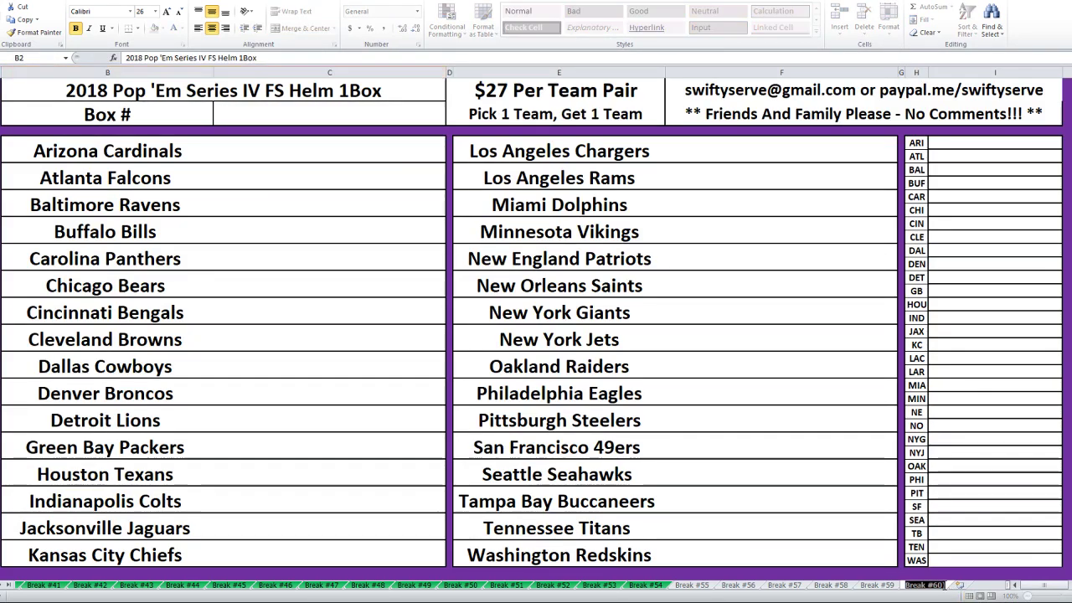
{"action": "key", "text": "Return"}
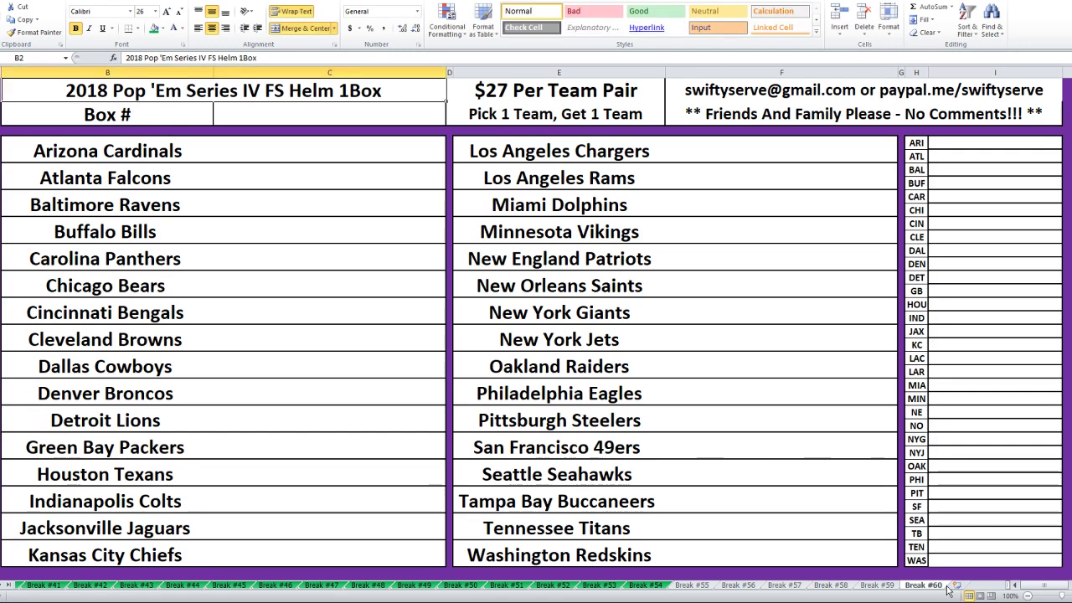
Copy the Break #57 division layout and paste it over Break #58
{"action": "key", "text": "ctrl+Page_Up"}
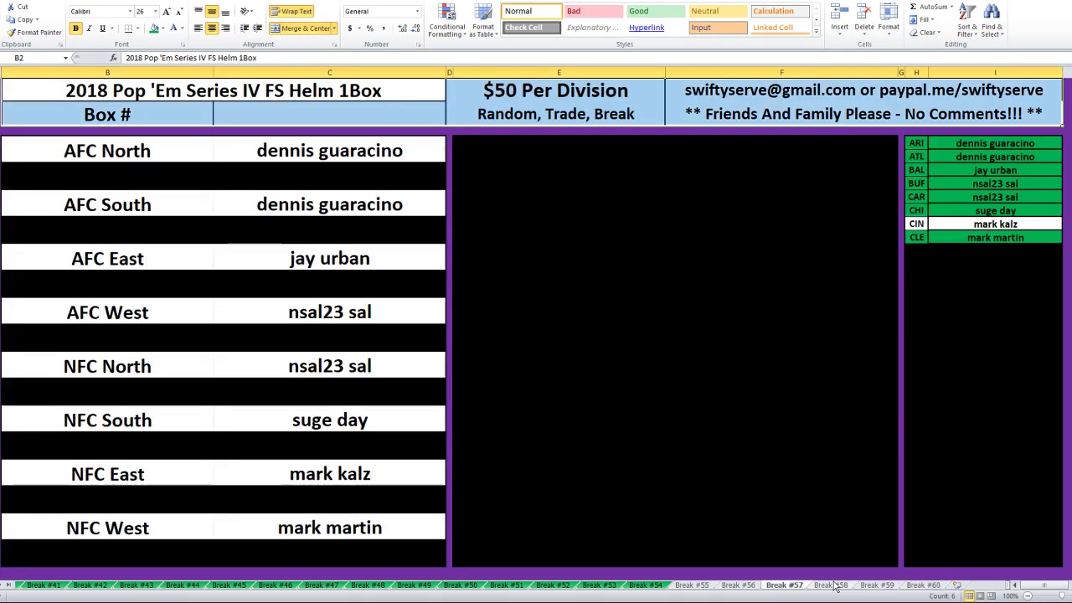
{"action": "left_click", "coordinate": [822, 588]}
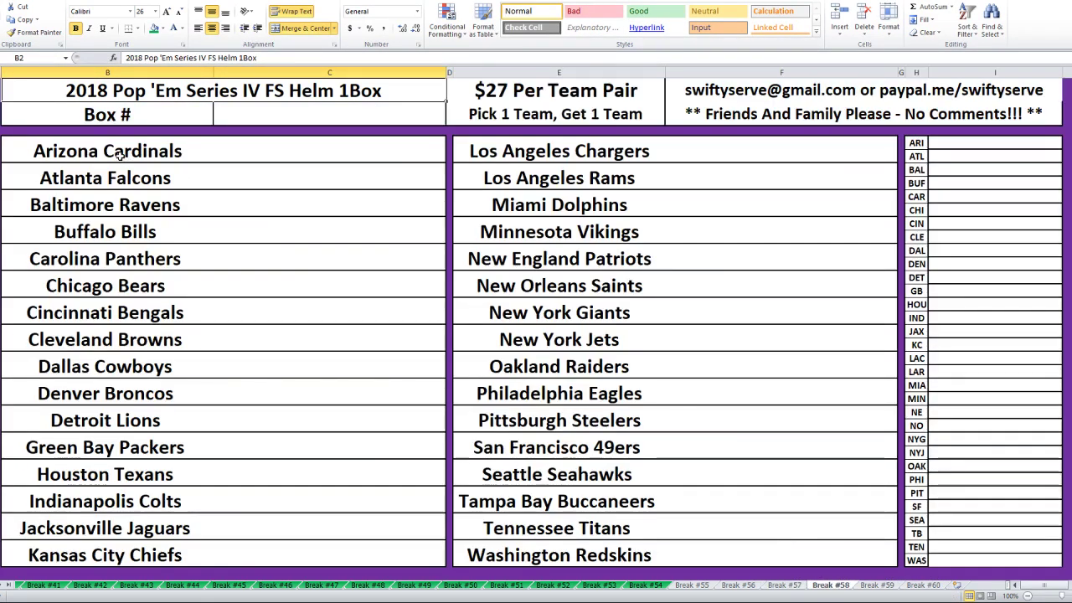
{"action": "left_click", "coordinate": [784, 585]}
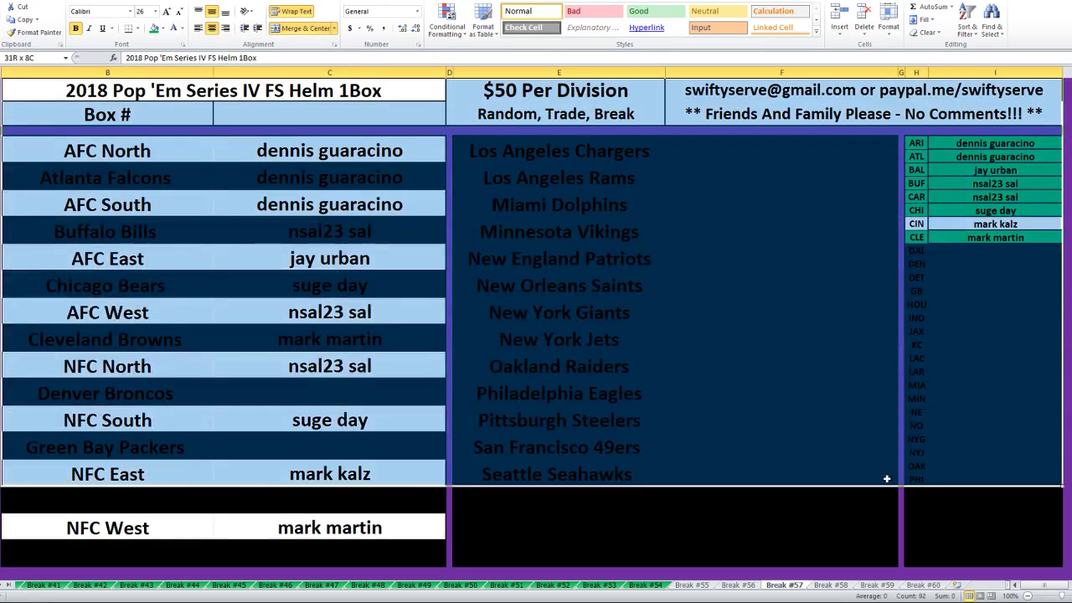
{"action": "key", "text": "ctrl+c"}
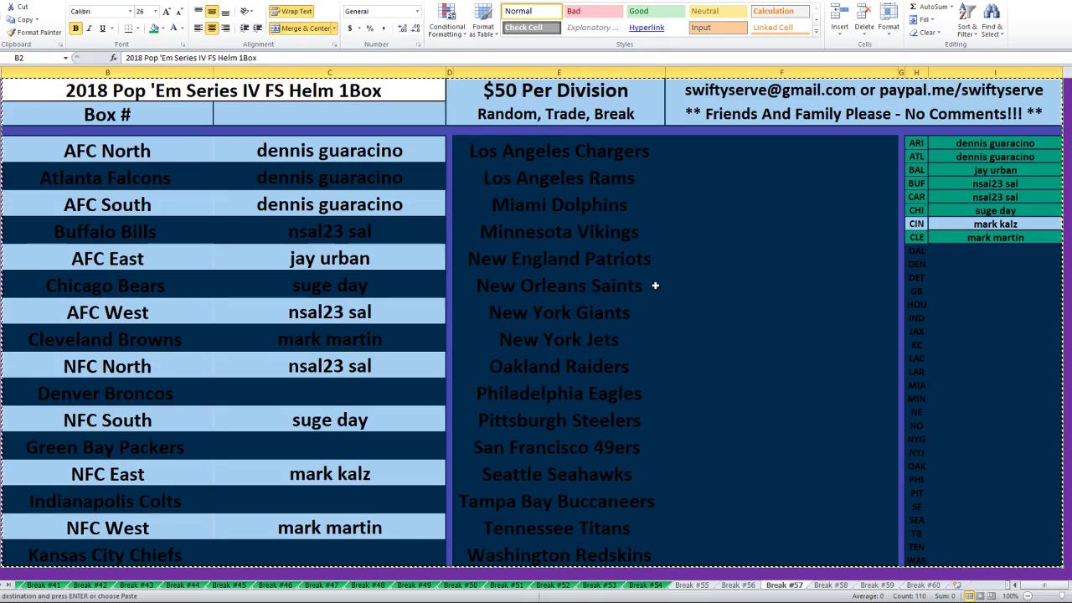
{"action": "left_click", "coordinate": [830, 585]}
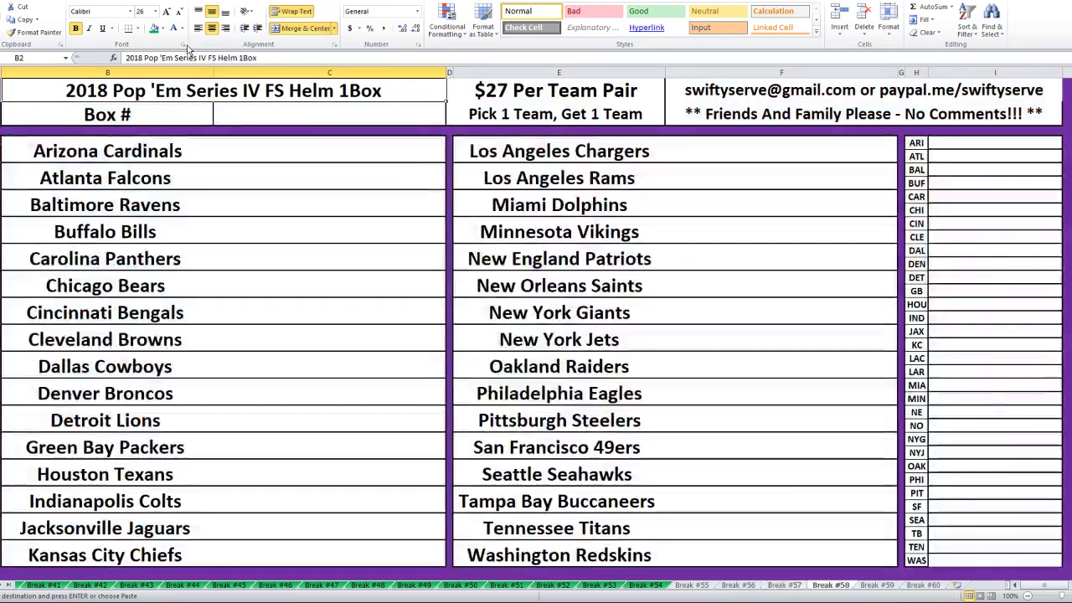
{"action": "key", "text": "ctrl+v"}
{"action": "key", "text": "Return"}
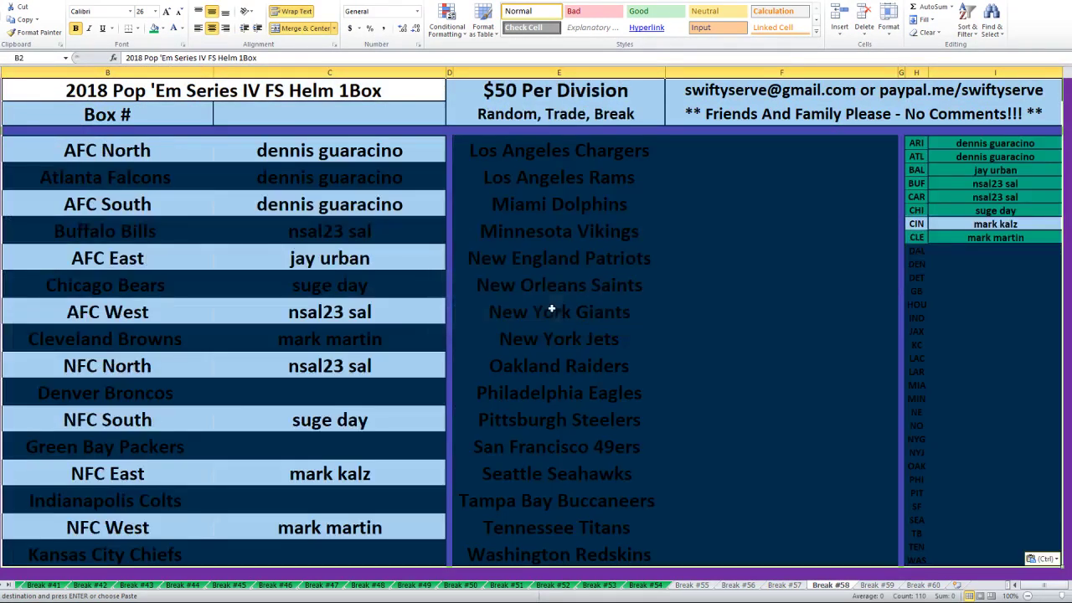
Set the team block to No Fill and clear the ARI–CLE buyer names
{"action": "left_click_drag", "start_coordinate": [965, 147], "coordinate": [928, 239]}
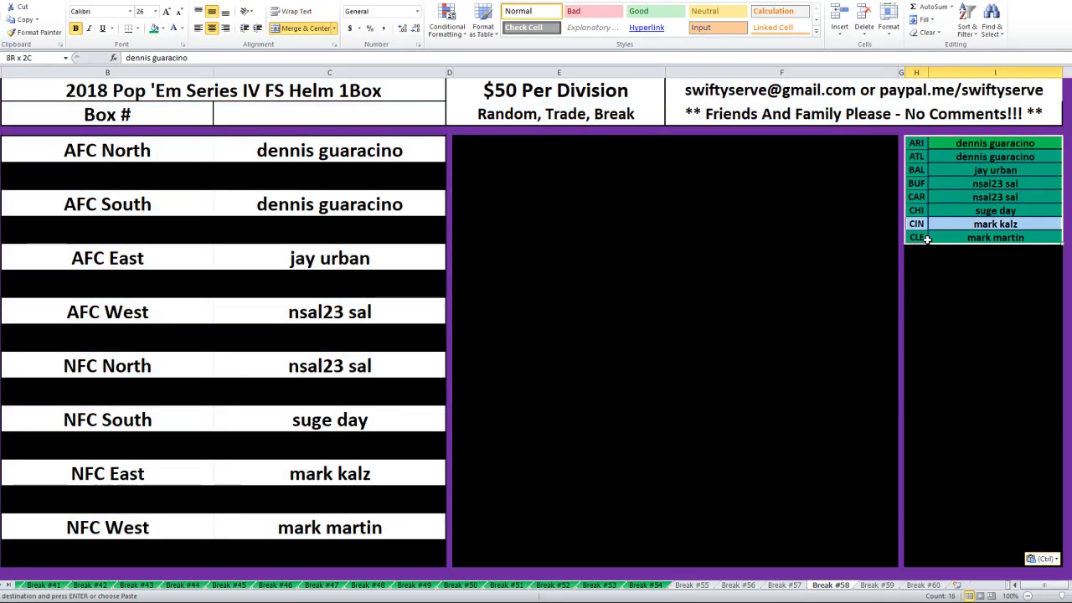
{"action": "left_click", "coordinate": [162, 28]}
{"action": "left_click", "coordinate": [173, 126]}
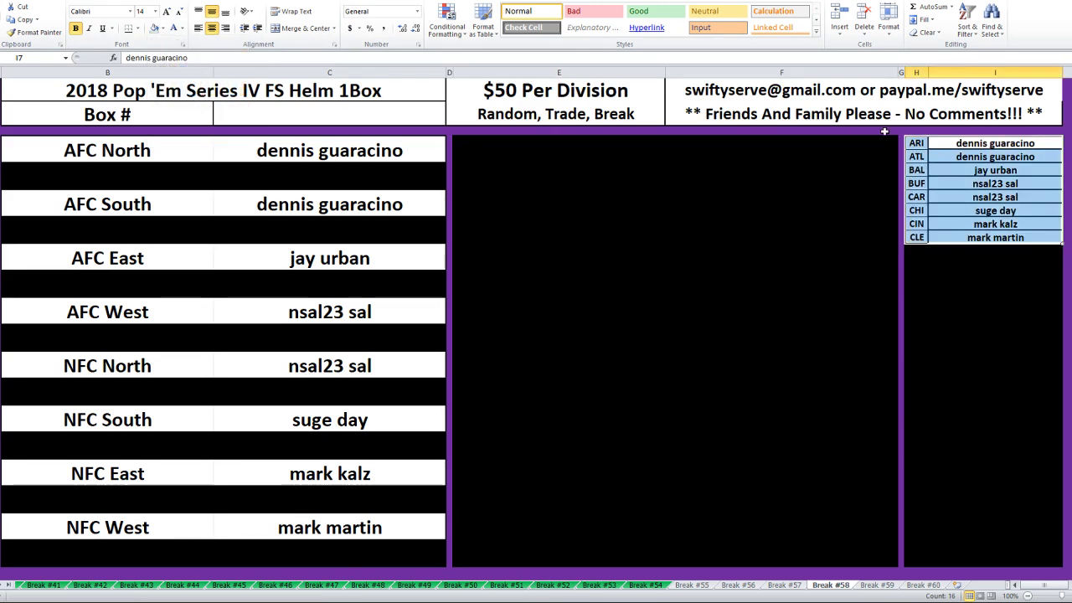
{"action": "left_click_drag", "start_coordinate": [970, 144], "coordinate": [975, 238]}
{"action": "key", "text": "Delete"}
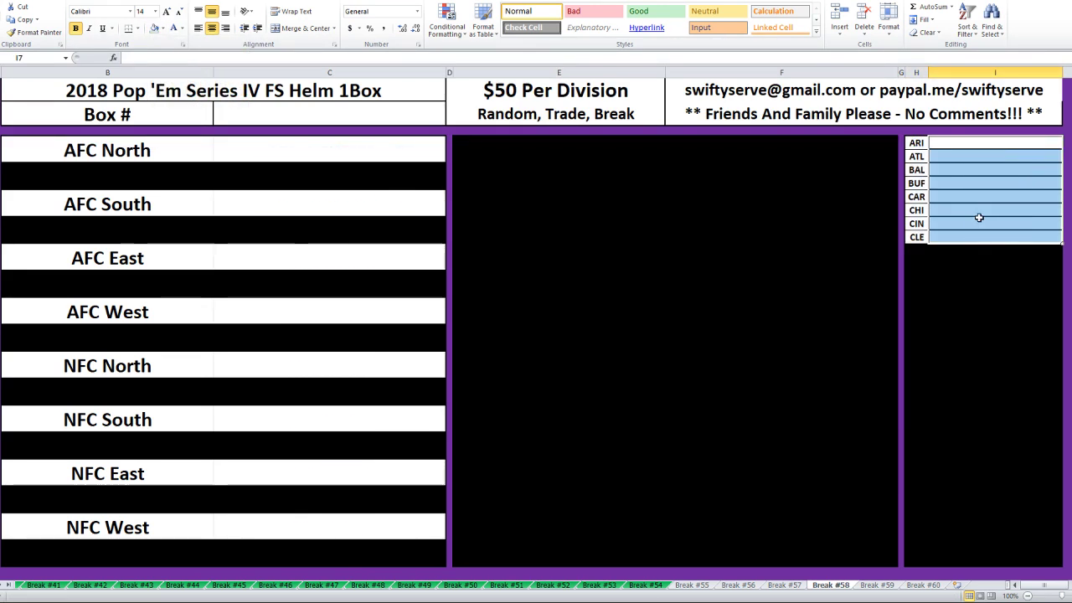
Copy the blank division layout and paste it into Break #59
{"action": "left_click", "coordinate": [986, 332]}
{"action": "left_click_drag", "start_coordinate": [84, 90], "coordinate": [887, 549]}
{"action": "key", "text": "ctrl+c"}
{"action": "left_click", "coordinate": [877, 584]}
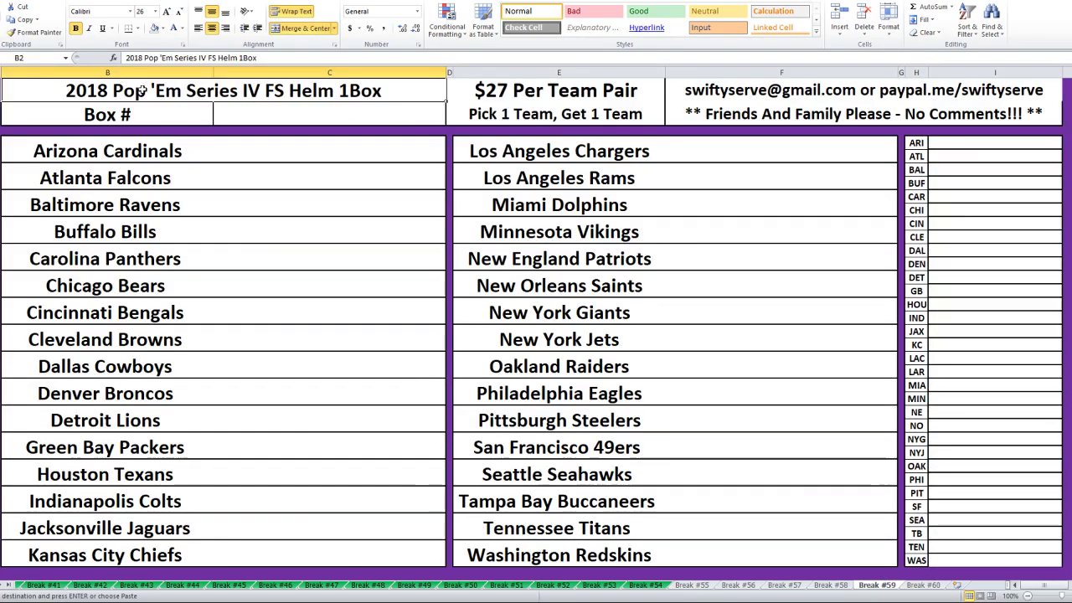
{"action": "key", "text": "ctrl+v"}
Confirm replacing the Break #59 cells, then go back to the Break #57 sheet
{"action": "left_click", "coordinate": [519, 324]}
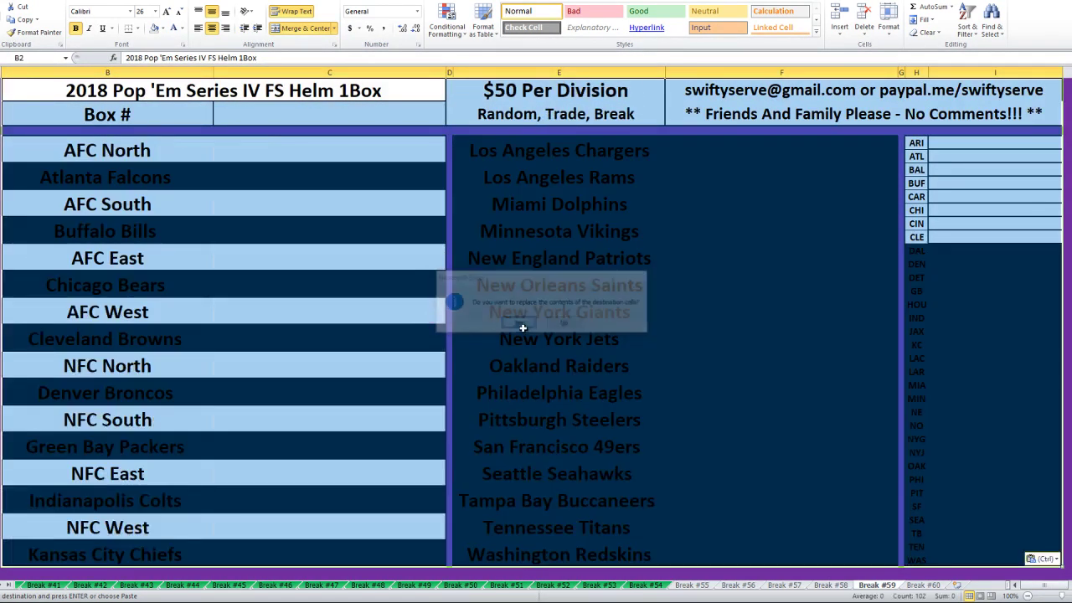
{"action": "left_click", "coordinate": [785, 585]}
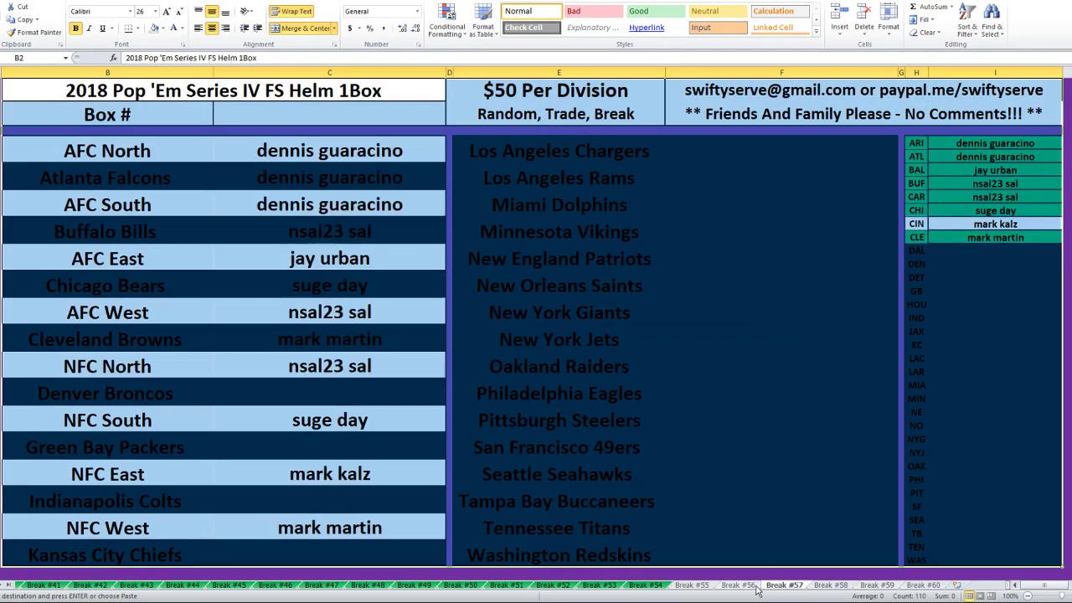
{"action": "left_click", "coordinate": [777, 533]}
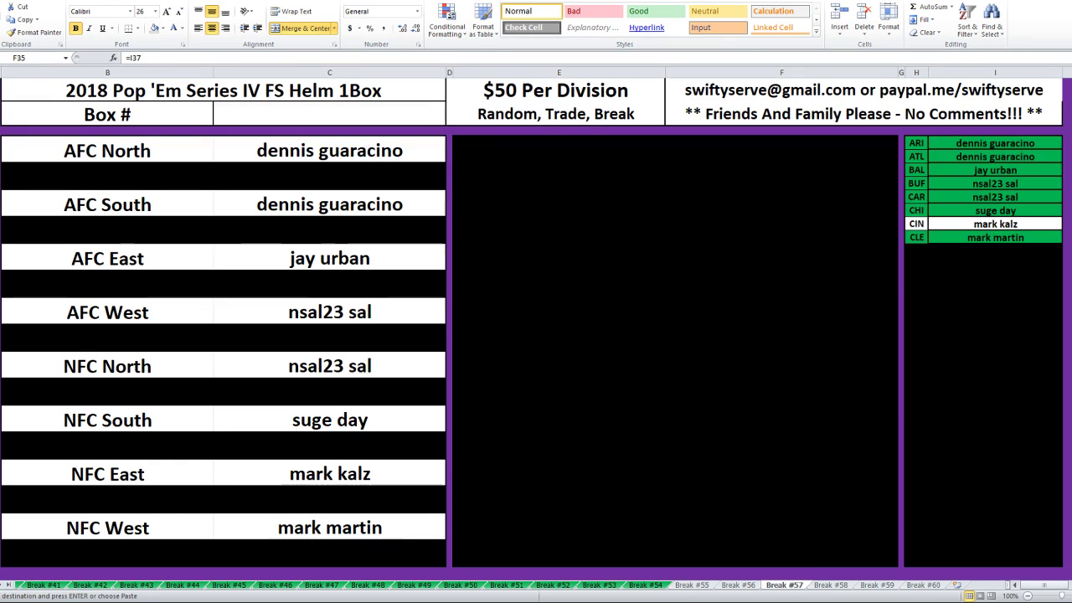
Fill the CIN row H13:I13 green and copy the buyer names in I7:I14
{"action": "left_click", "coordinate": [782, 528]}
{"action": "left_click_drag", "start_coordinate": [917, 224], "coordinate": [995, 223]}
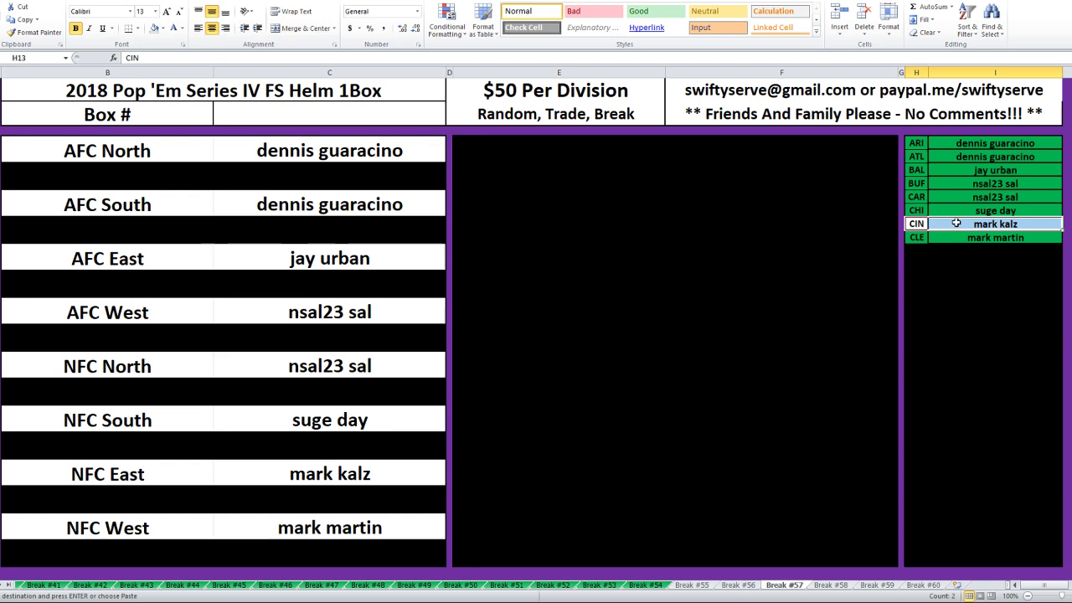
{"action": "left_click", "coordinate": [162, 28]}
{"action": "left_click", "coordinate": [202, 118]}
{"action": "left_click_drag", "start_coordinate": [963, 147], "coordinate": [966, 233]}
{"action": "key", "text": "ctrl+c"}
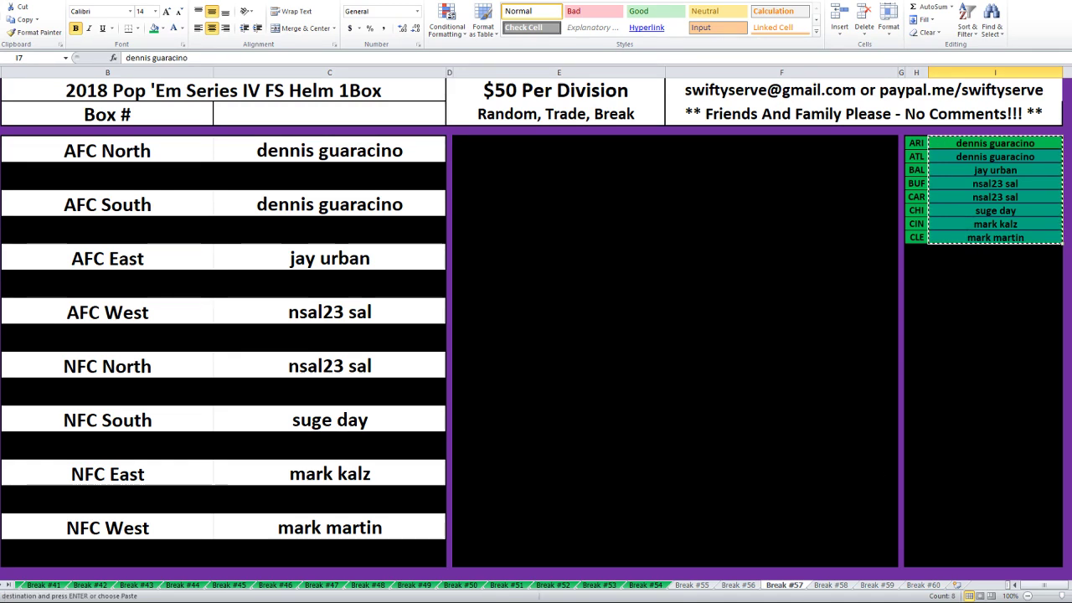
Paste the eight buyer names into the RANDOM.ORG List Randomizer
{"action": "key", "text": "alt+Tab"}
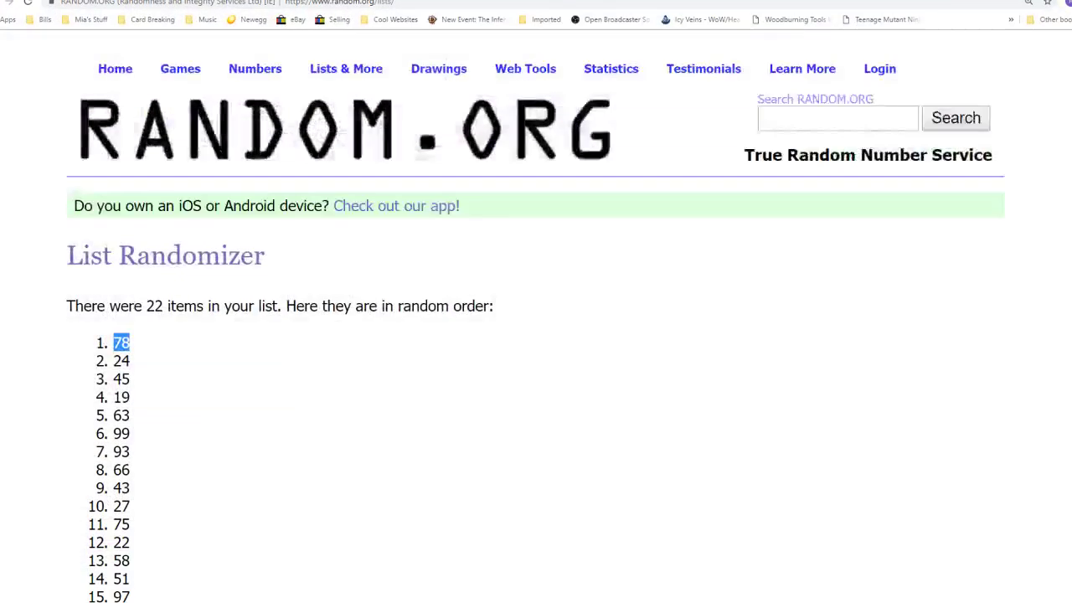
{"action": "mouse_move", "coordinate": [346, 72]}
{"action": "left_click", "coordinate": [352, 104]}
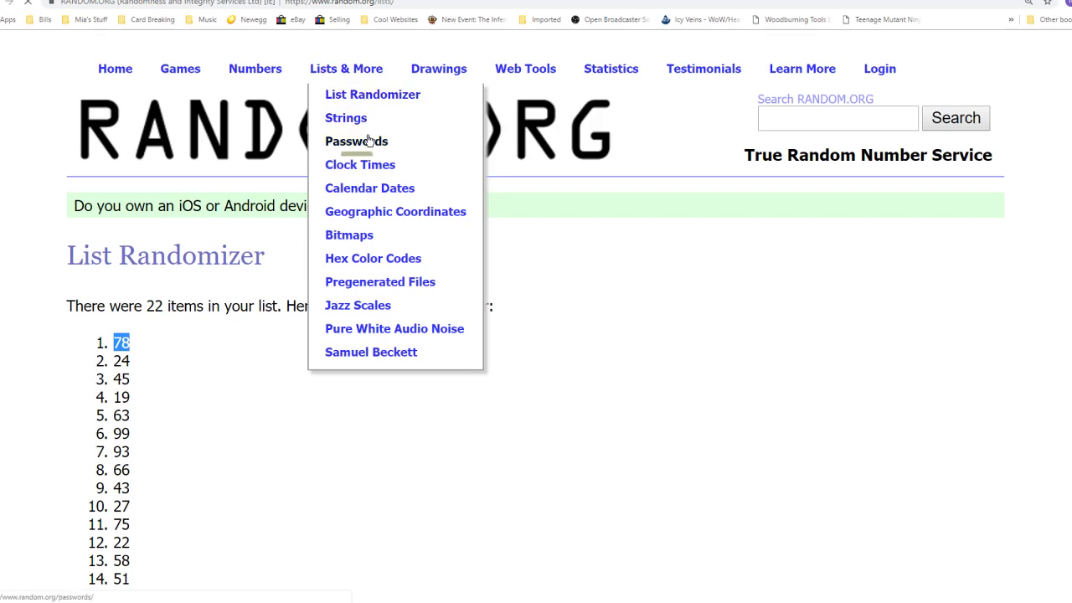
{"action": "key", "text": "ctrl+v"}
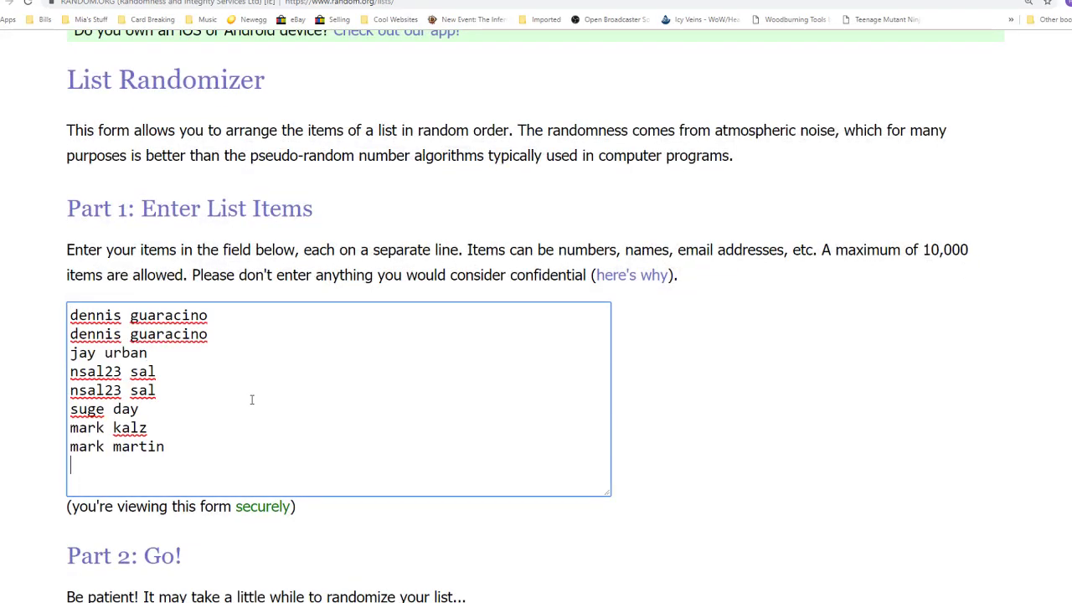
Randomize the names five times and select the final shuffled order
{"action": "scroll", "coordinate": [337, 412], "scroll_direction": "down", "scroll_amount": 2}
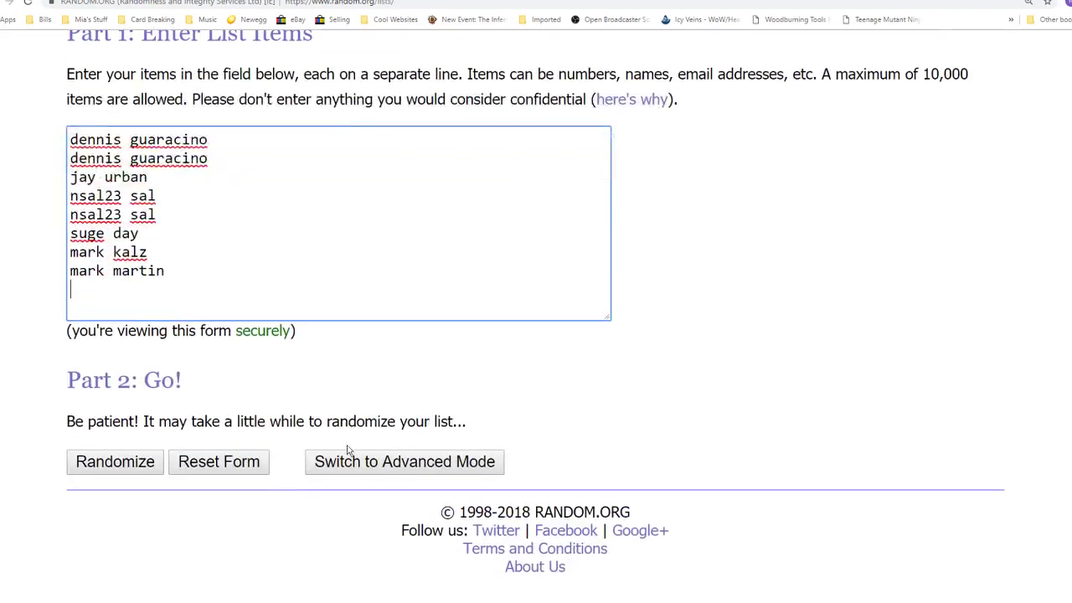
{"action": "left_click", "coordinate": [114, 462]}
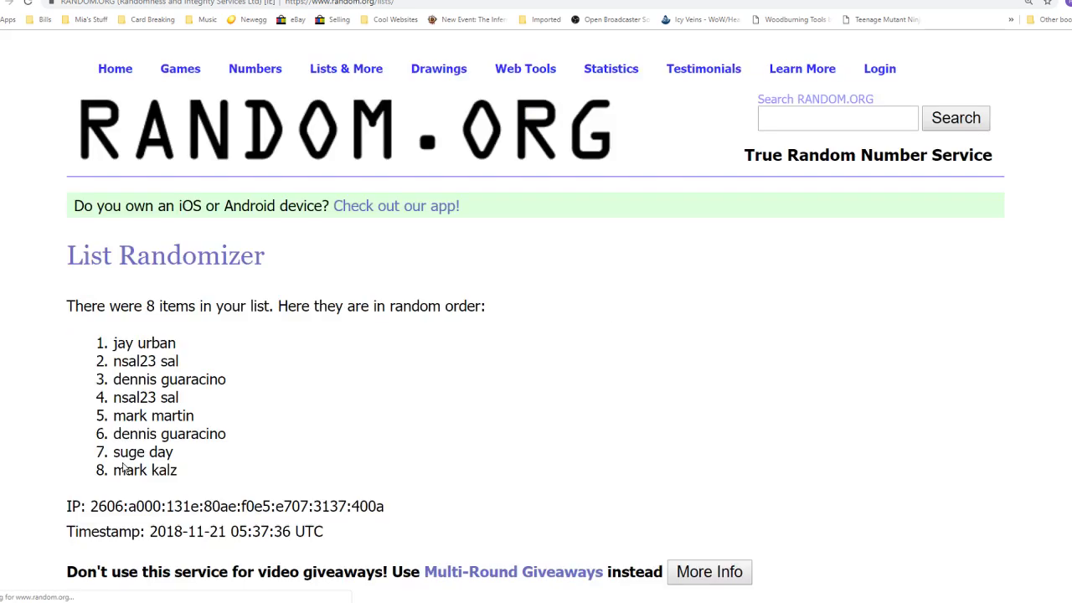
{"action": "scroll", "coordinate": [122, 467], "scroll_direction": "down", "scroll_amount": 2}
{"action": "left_click", "coordinate": [98, 460]}
{"action": "left_click", "coordinate": [98, 459]}
{"action": "left_click", "coordinate": [123, 466]}
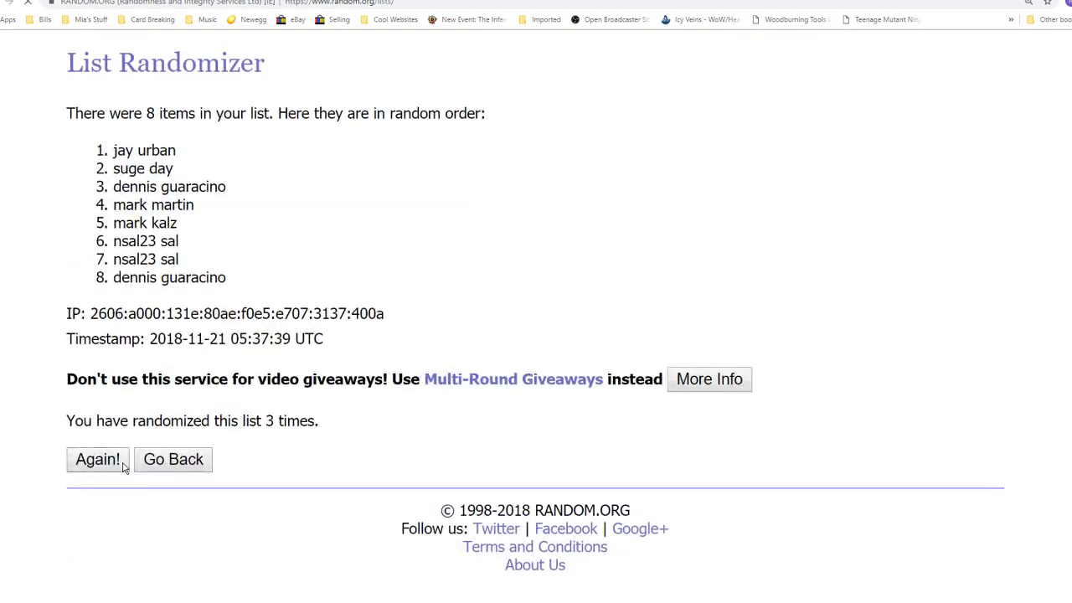
{"action": "left_click", "coordinate": [123, 466]}
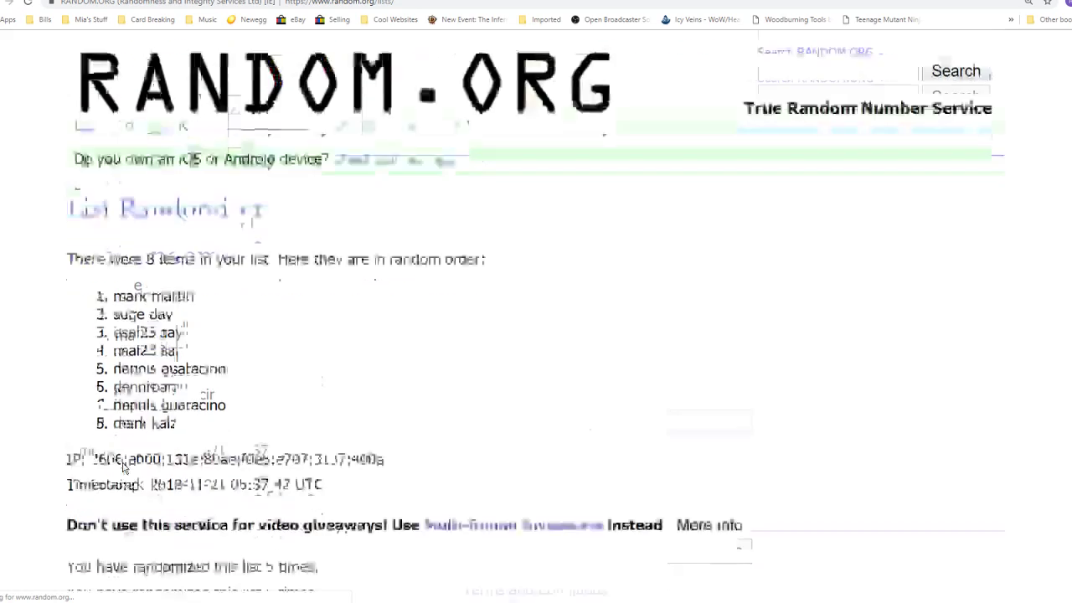
{"action": "left_click_drag", "start_coordinate": [194, 421], "coordinate": [339, 414]}
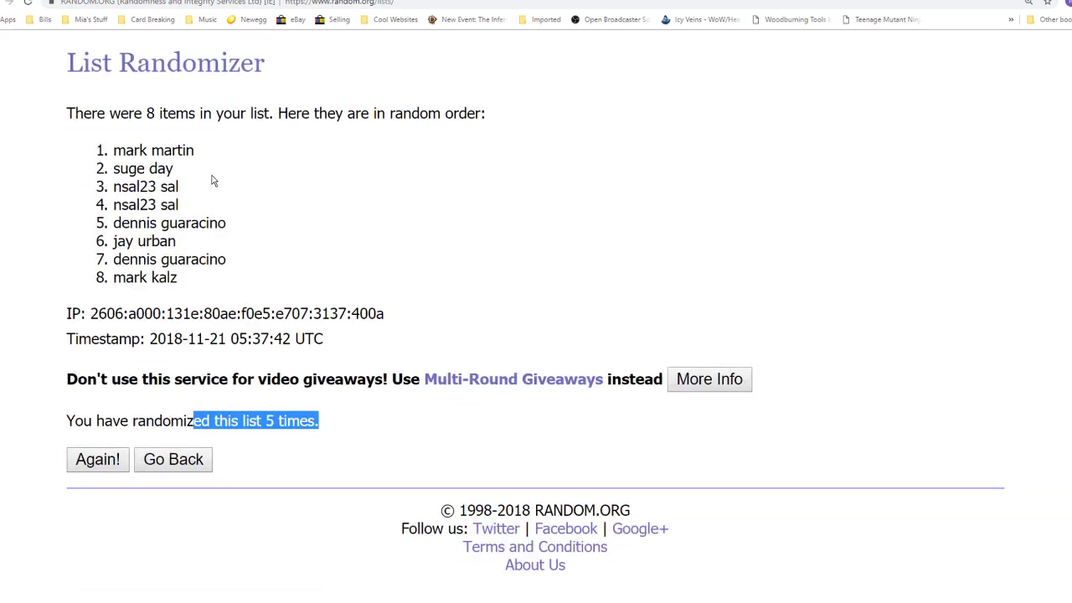
{"action": "left_click_drag", "start_coordinate": [114, 150], "coordinate": [212, 264]}
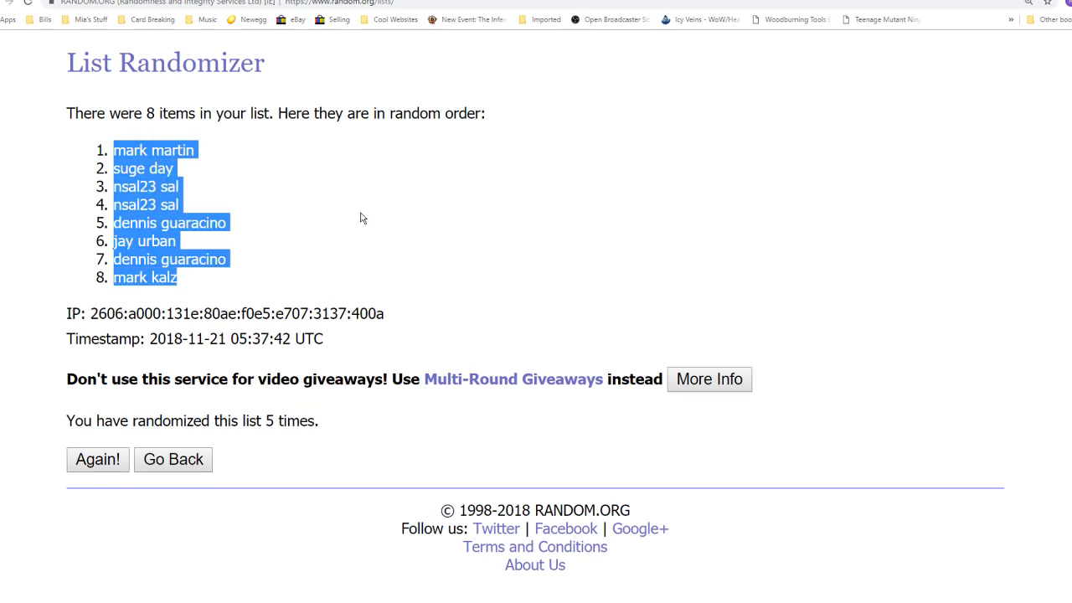
{"action": "key", "text": "alt+Tab"}
{"action": "left_click", "coordinate": [995, 143]}
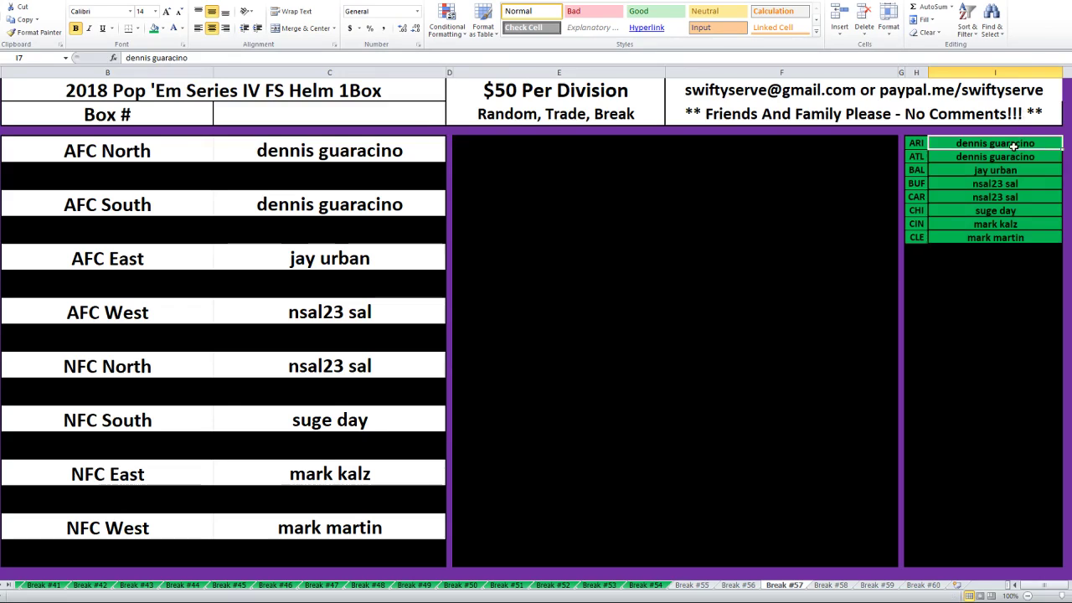
{"action": "right_click", "coordinate": [932, 144]}
{"action": "left_click", "coordinate": [922, 192]}
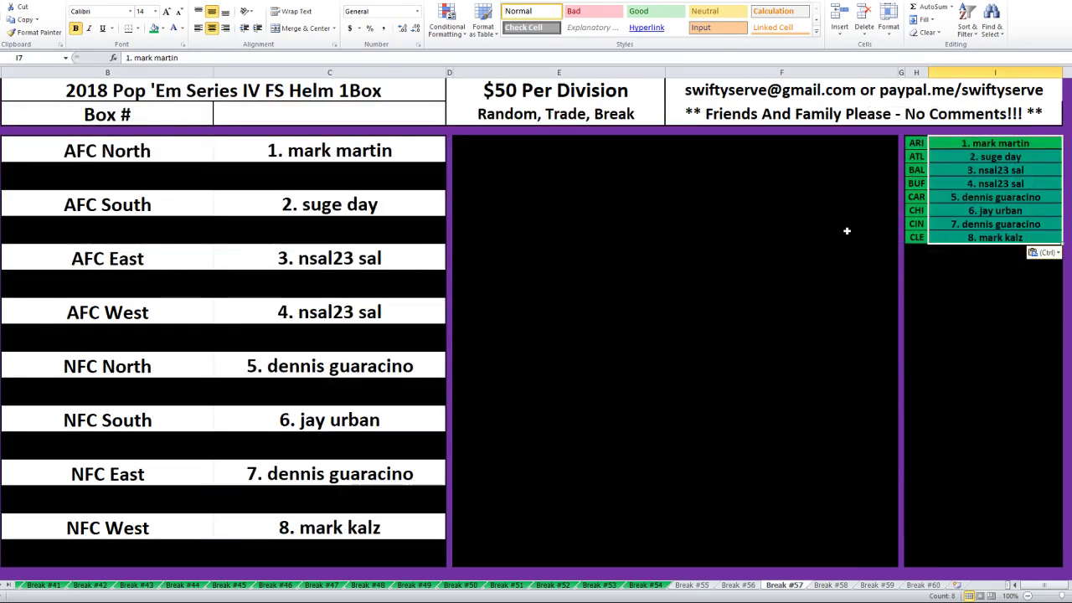
{"action": "key", "text": "alt+Tab"}
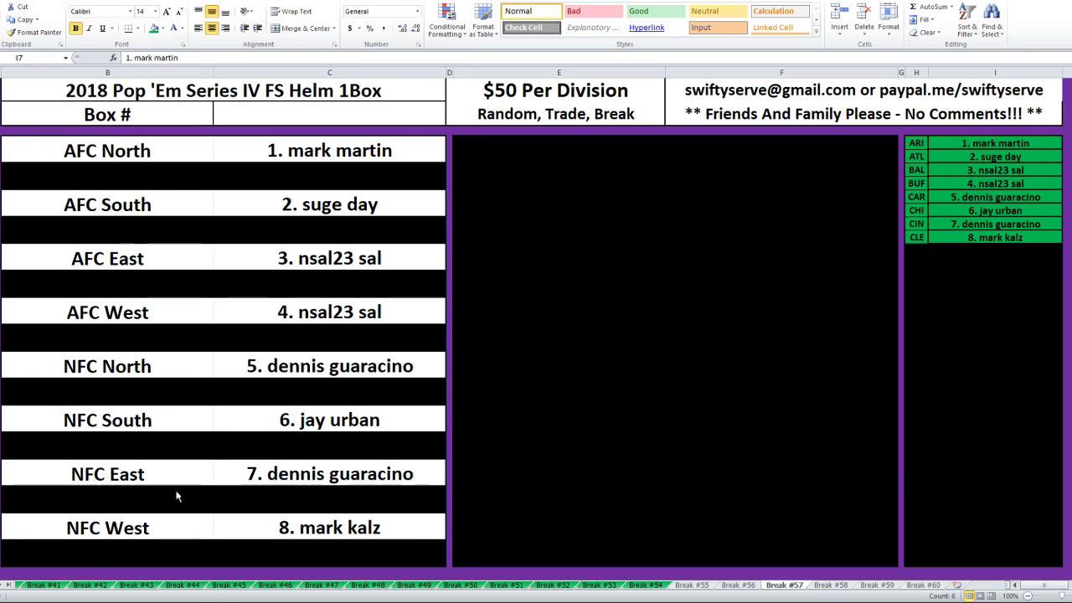
{"action": "key", "text": "ctrl+v"}
{"action": "left_click_drag", "start_coordinate": [175, 151], "coordinate": [237, 150]}
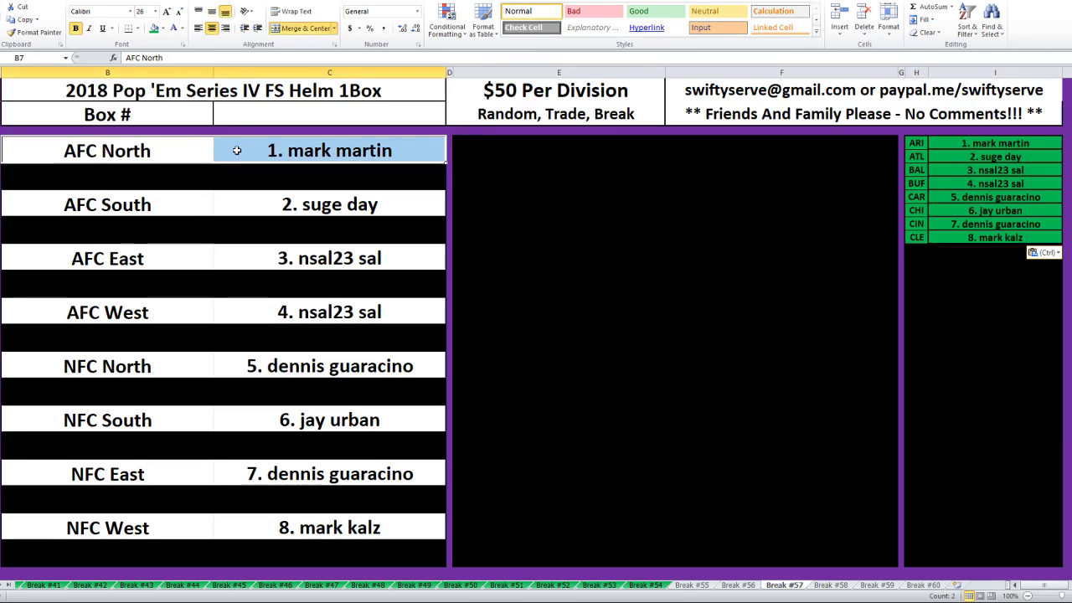
{"action": "left_click", "coordinate": [154, 27]}
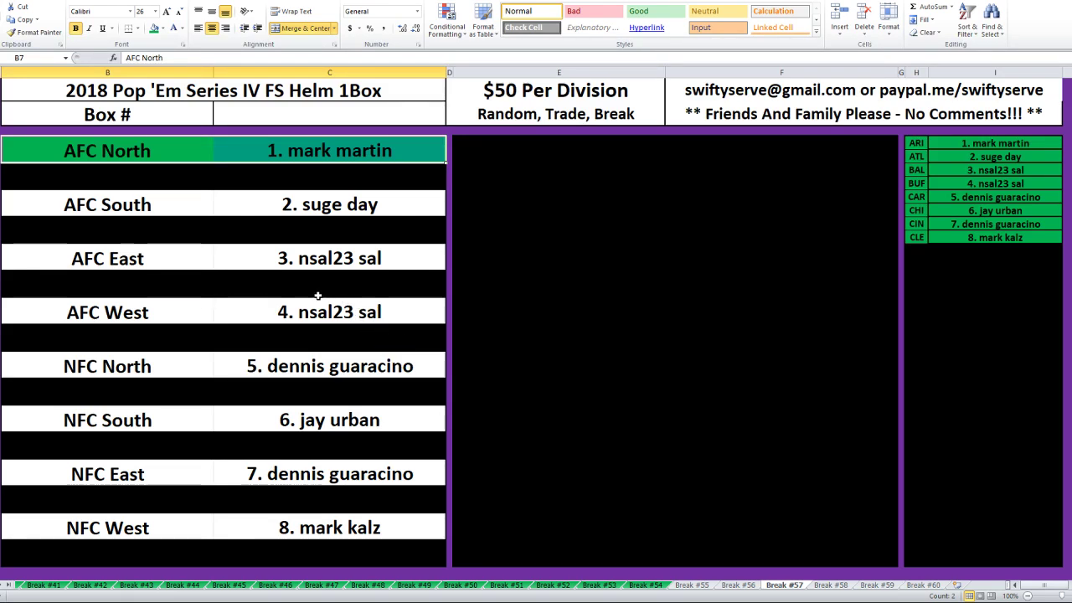
Fill the NFC North, NFC East and AFC South division rows green
{"action": "left_click", "coordinate": [283, 256]}
{"action": "left_click_drag", "start_coordinate": [193, 366], "coordinate": [243, 366]}
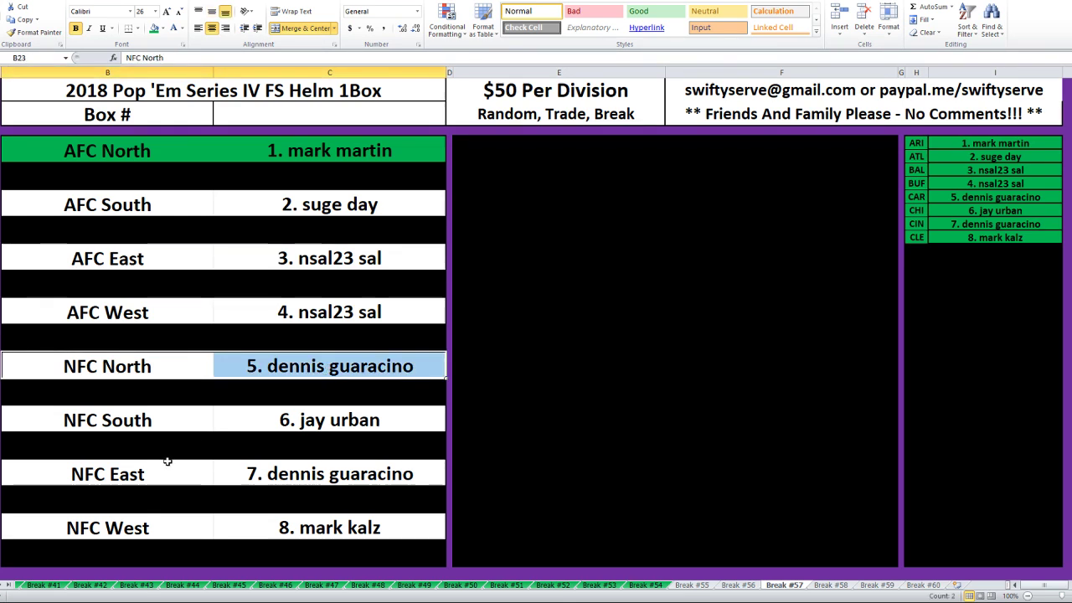
{"action": "left_click_drag", "start_coordinate": [167, 461], "coordinate": [317, 483], "text": "ctrl"}
{"action": "left_click_drag", "start_coordinate": [140, 204], "coordinate": [320, 202], "text": "ctrl"}
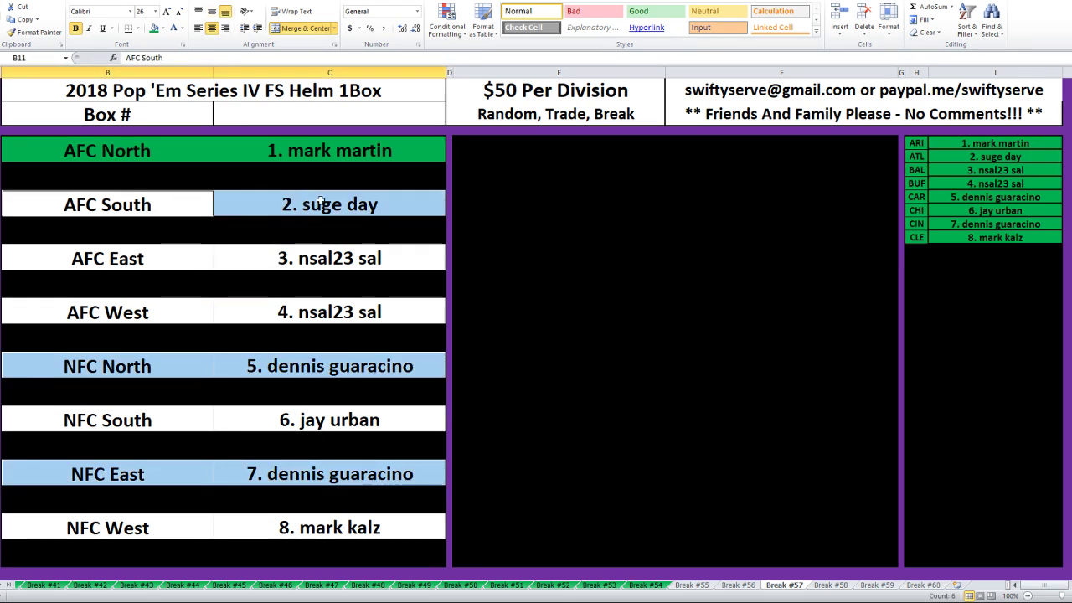
{"action": "left_click", "coordinate": [153, 28]}
{"action": "left_click", "coordinate": [434, 388]}
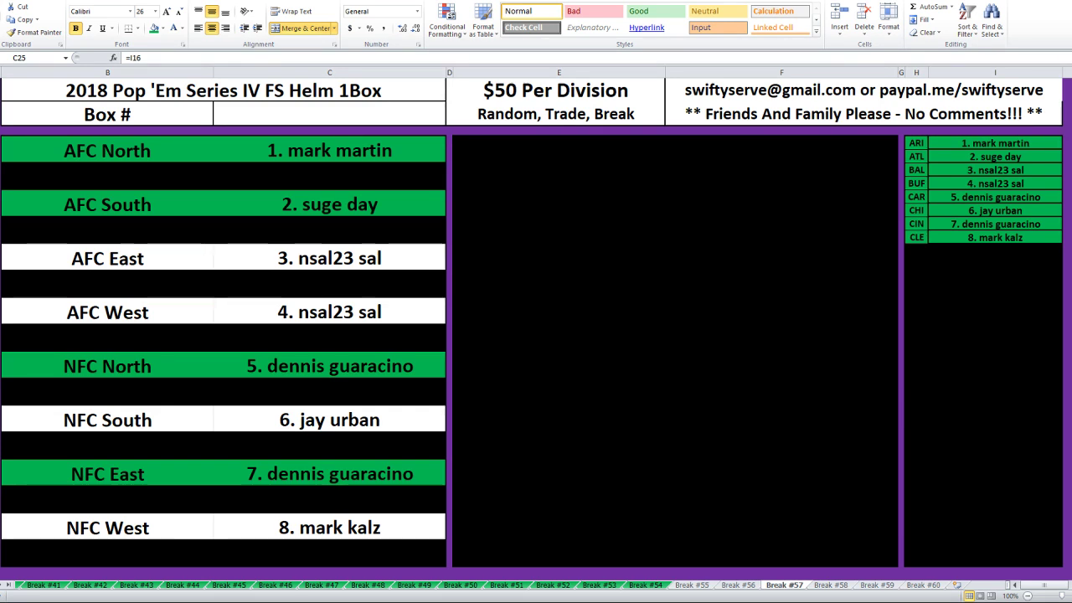
Fill the NFC West, NFC South, AFC East and AFC West division rows green
{"action": "left_click_drag", "start_coordinate": [158, 531], "coordinate": [272, 536]}
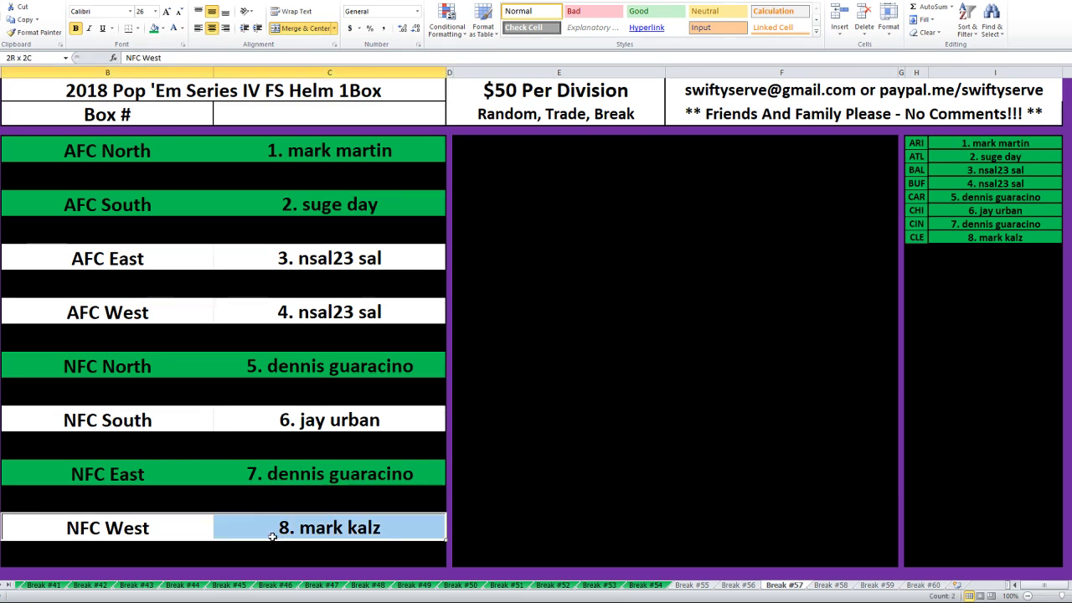
{"action": "left_click_drag", "start_coordinate": [168, 420], "coordinate": [395, 419]}
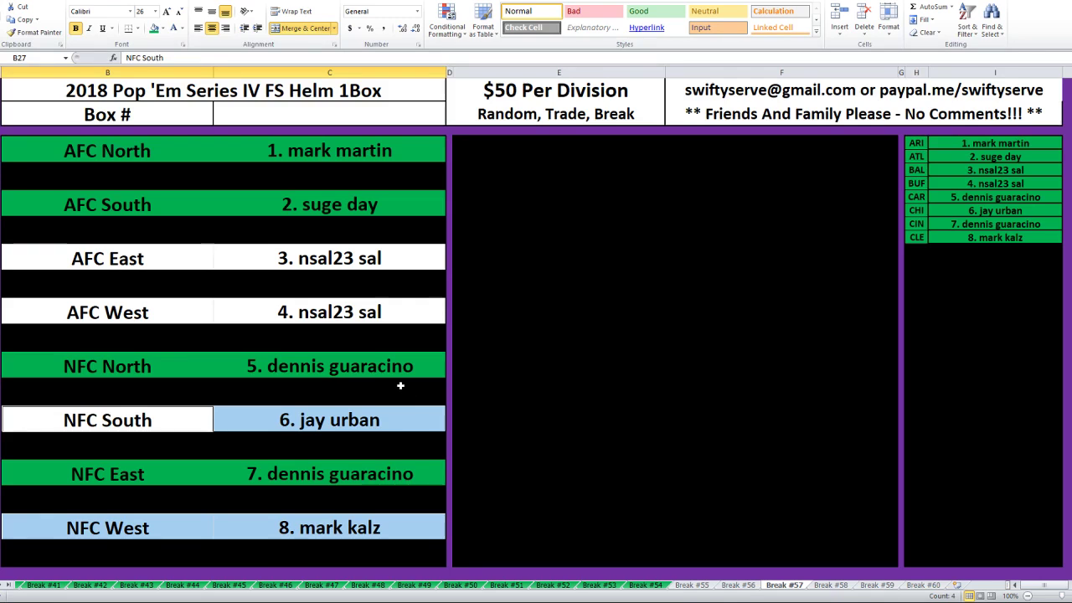
{"action": "left_click_drag", "start_coordinate": [193, 258], "coordinate": [241, 258]}
{"action": "left_click_drag", "start_coordinate": [160, 312], "coordinate": [276, 312]}
{"action": "left_click", "coordinate": [154, 27]}
{"action": "left_click", "coordinate": [586, 193]}
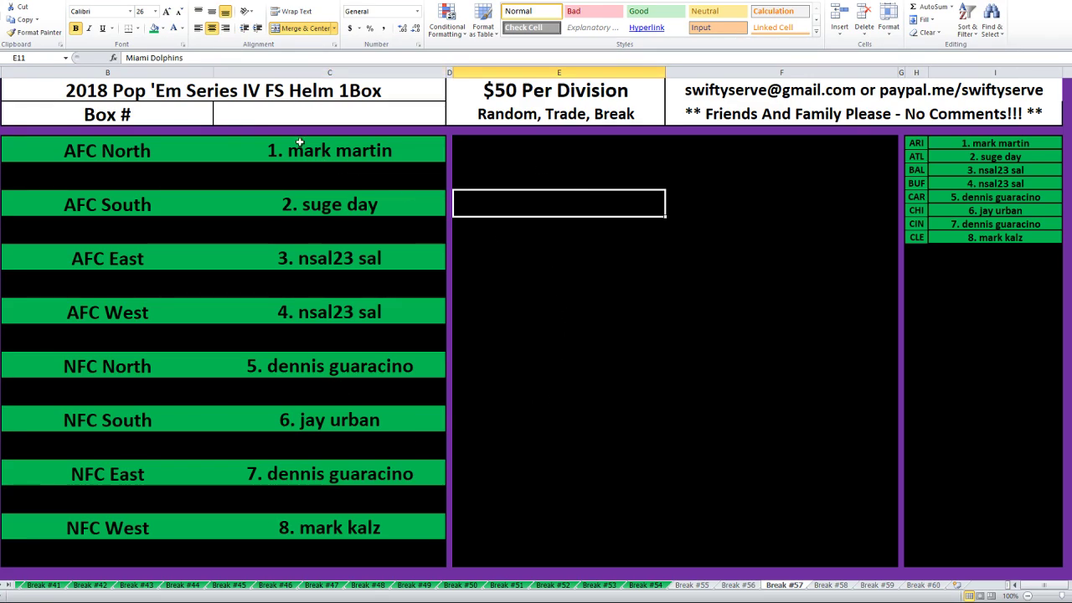
{"action": "left_click", "coordinate": [280, 90]}
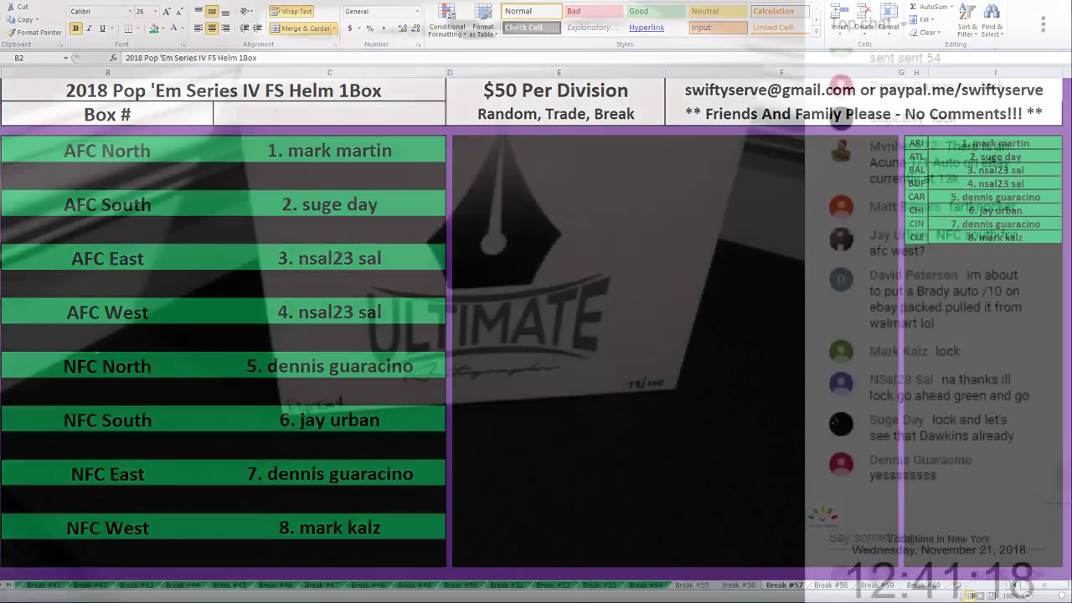
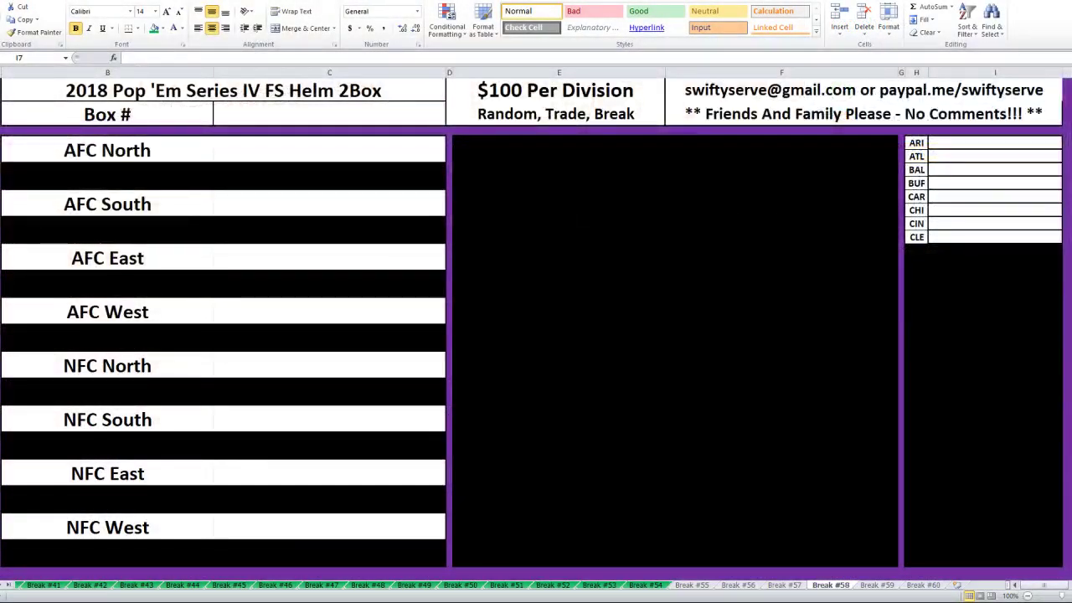
Enter the buyer names for ARI, ATL, BAL and BUF in column I
{"action": "left_click", "coordinate": [974, 141]}
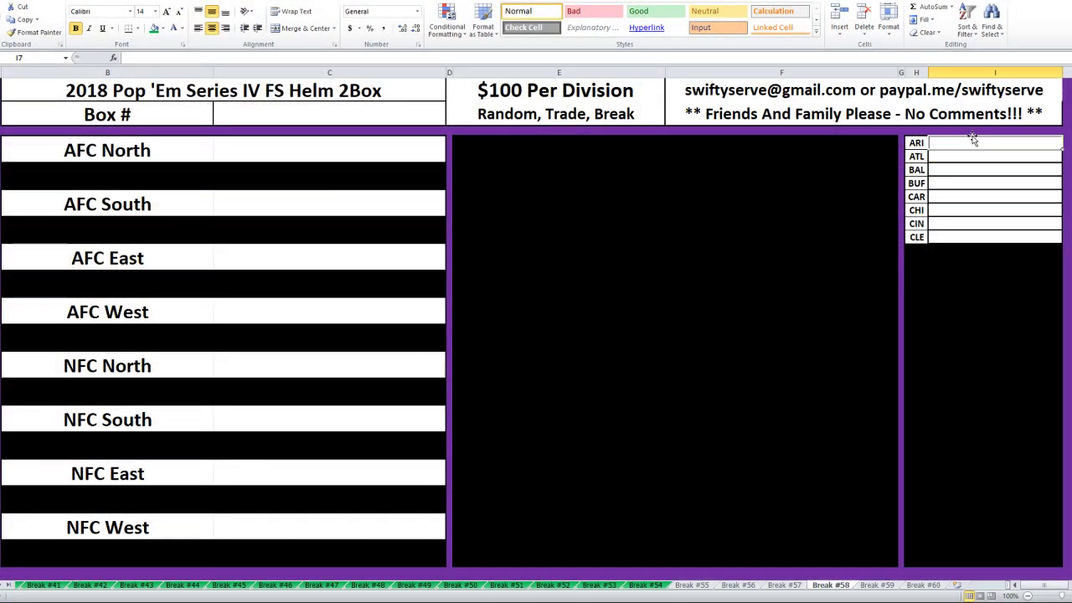
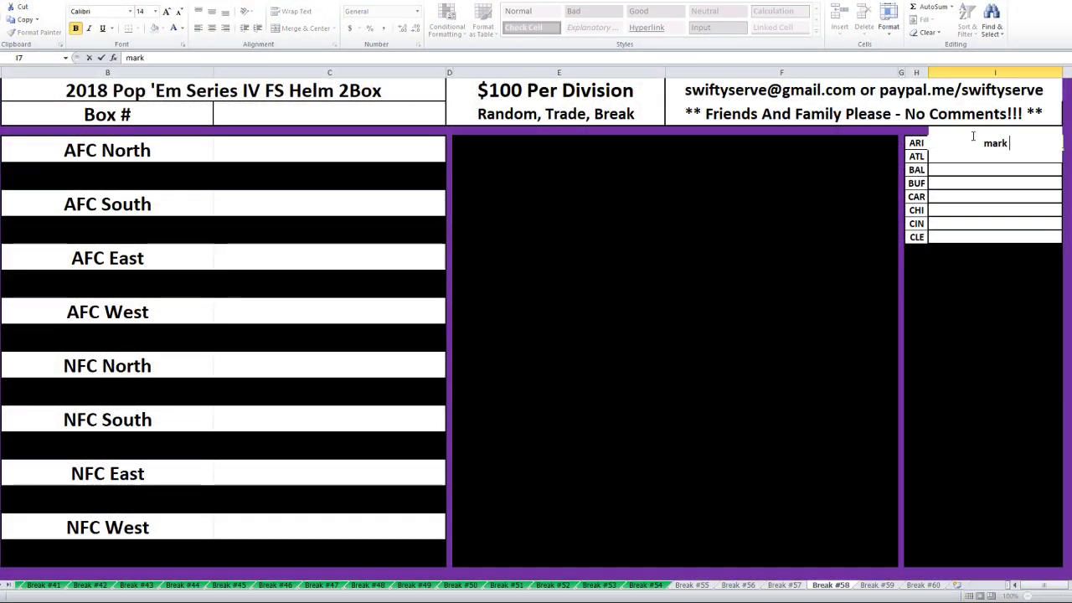
{"action": "key", "text": "Return"}
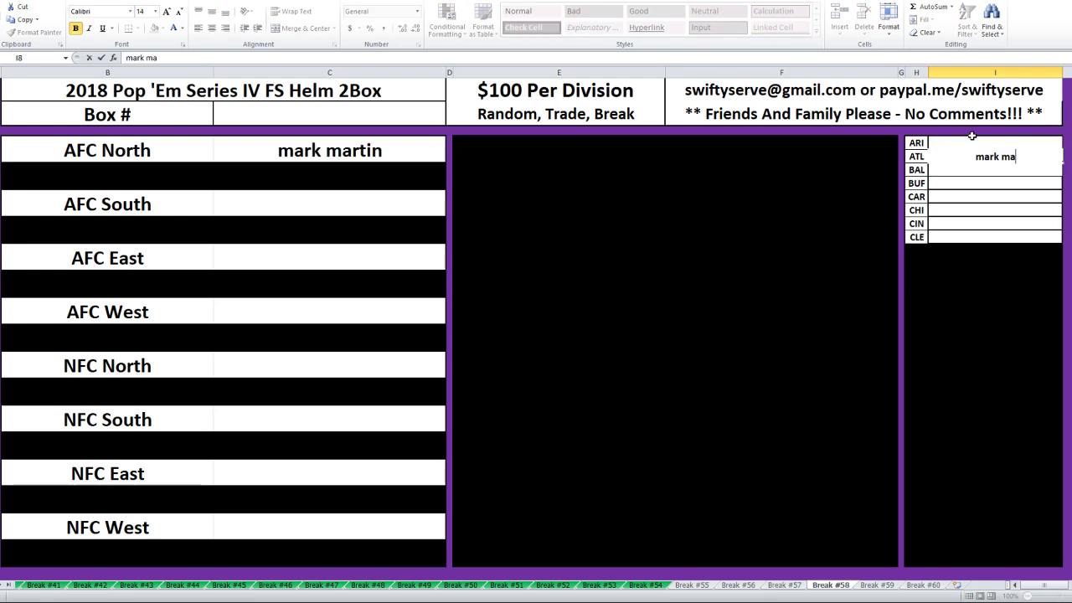
{"action": "key", "text": "Return"}
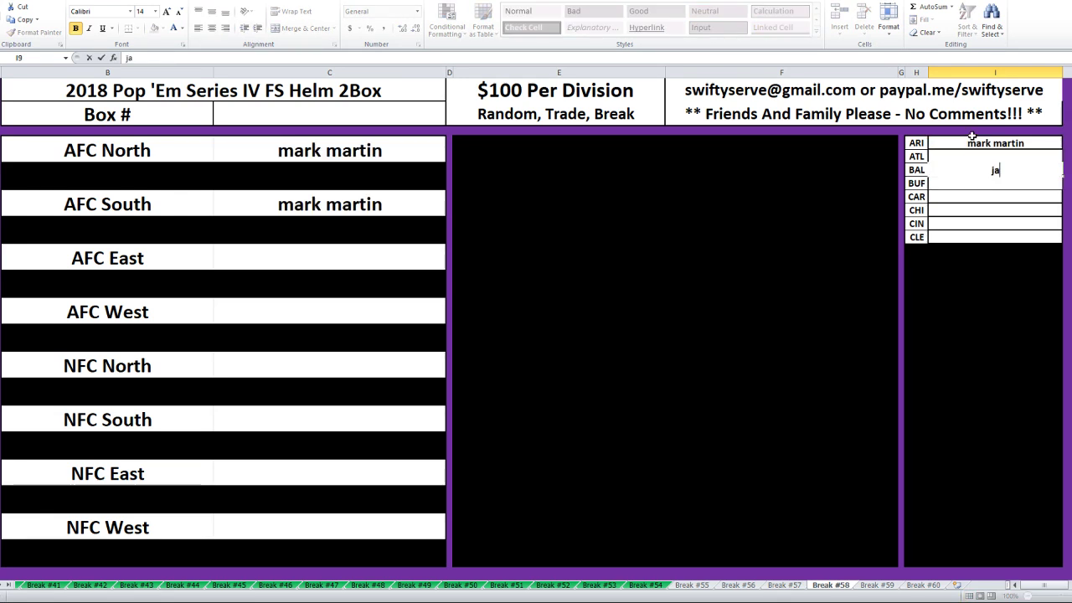
{"action": "key", "text": "Return"}
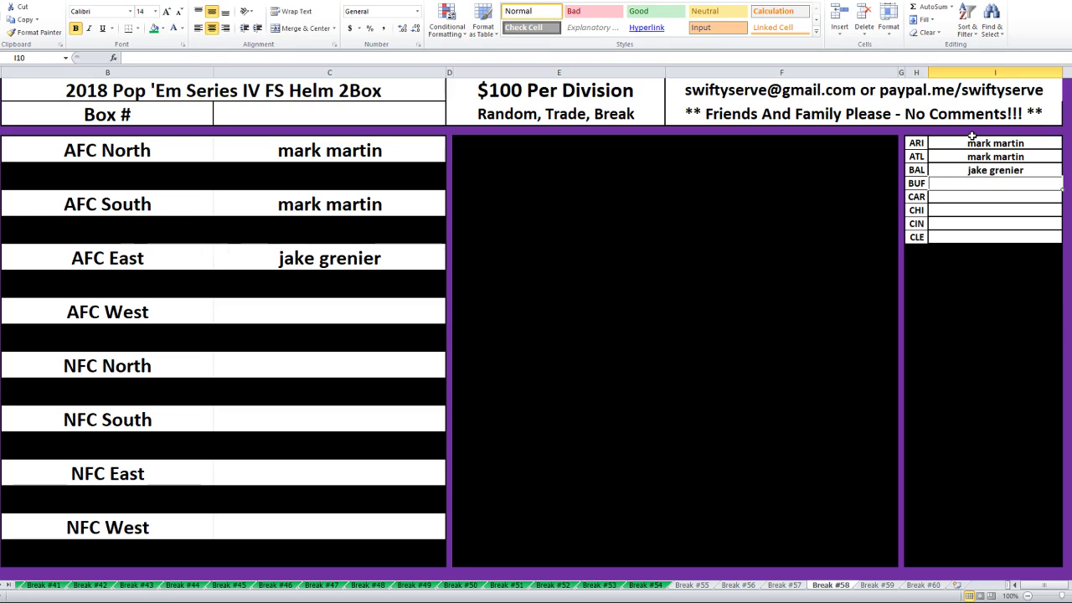
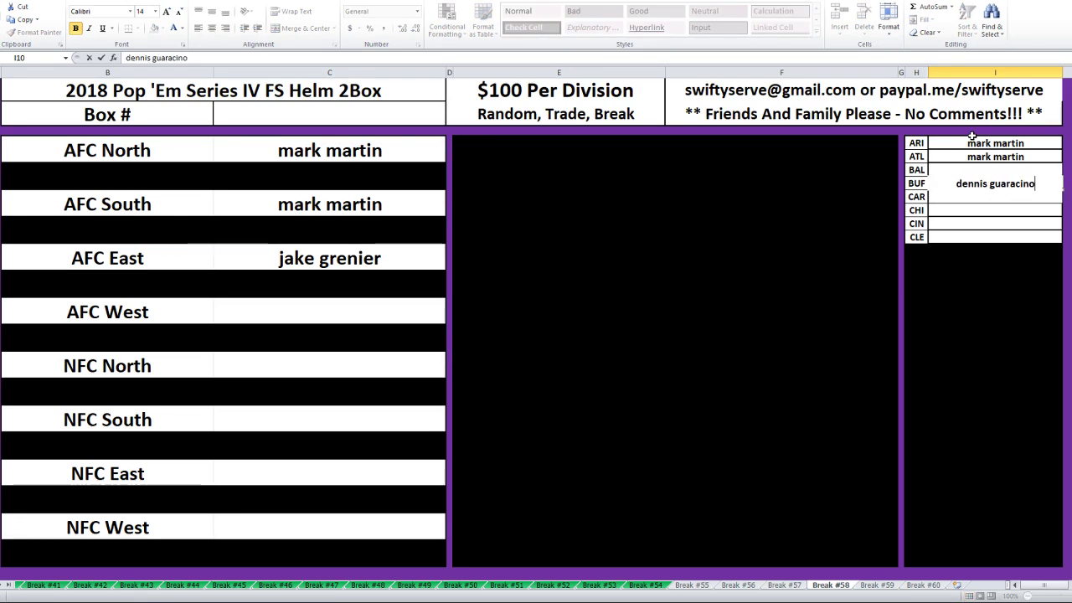
{"action": "key", "text": "Return"}
Enter the buyer names for CAR, CHI, CIN and CLE
{"action": "key", "text": "BackSpace"}
{"action": "type", "text": "d"}
{"action": "key", "text": "Return"}
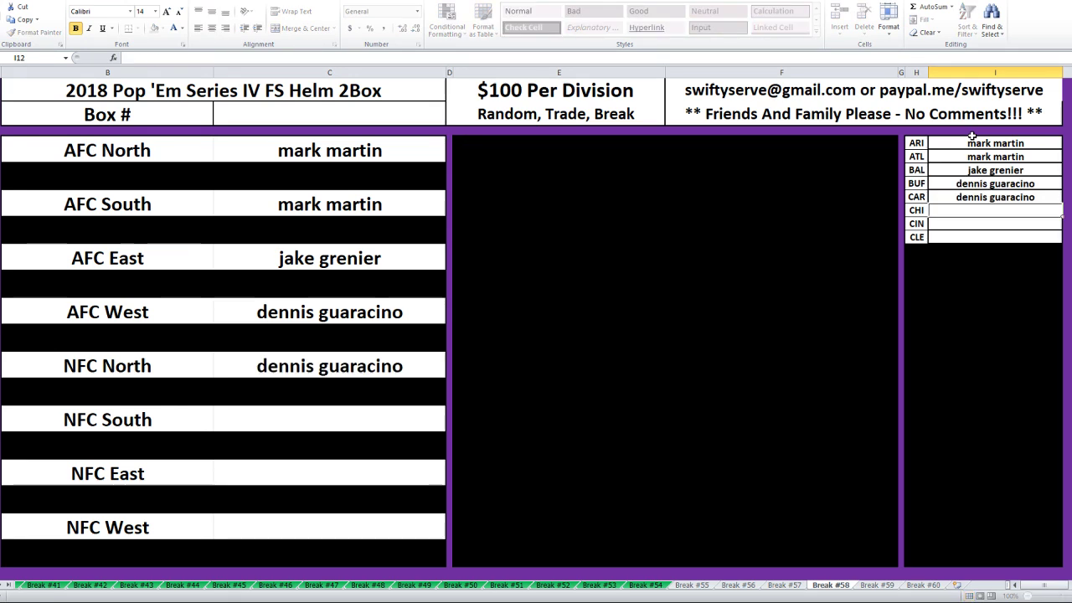
{"action": "type", "text": "ste"}
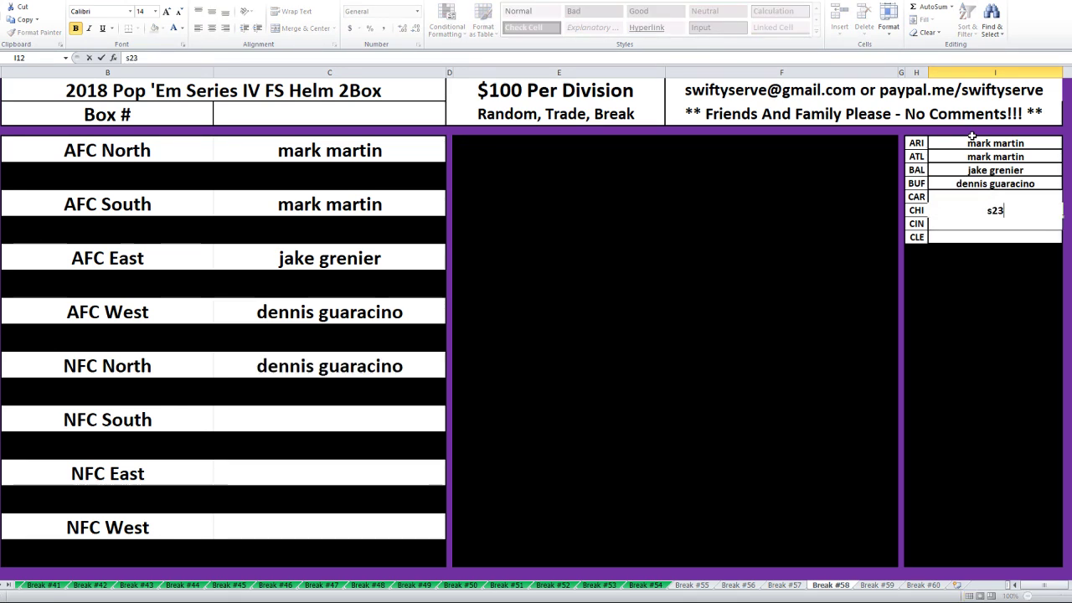
{"action": "key", "text": "BackSpace"}
{"action": "key", "text": "BackSpace"}
{"action": "key", "text": "BackSpace"}
{"action": "type", "text": "nsal 23 c"}
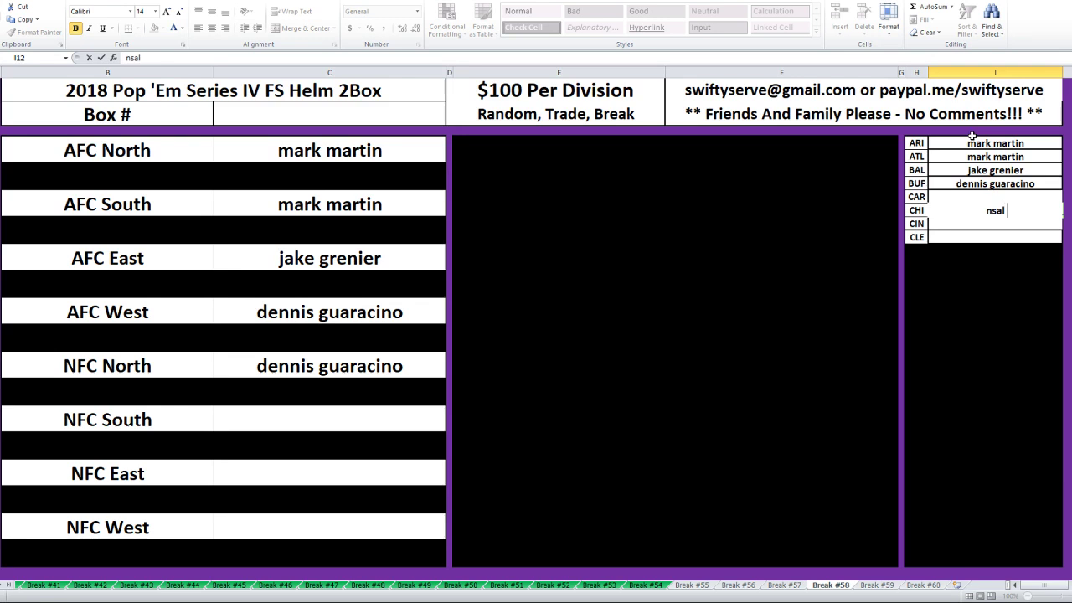
{"action": "key", "text": "BackSpace"}
{"action": "key", "text": "BackSpace"}
{"action": "key", "text": "BackSpace"}
{"action": "key", "text": "BackSpace"}
{"action": "key", "text": "BackSpace"}
{"action": "type", "text": "23 sal"}
{"action": "key", "text": "Return"}
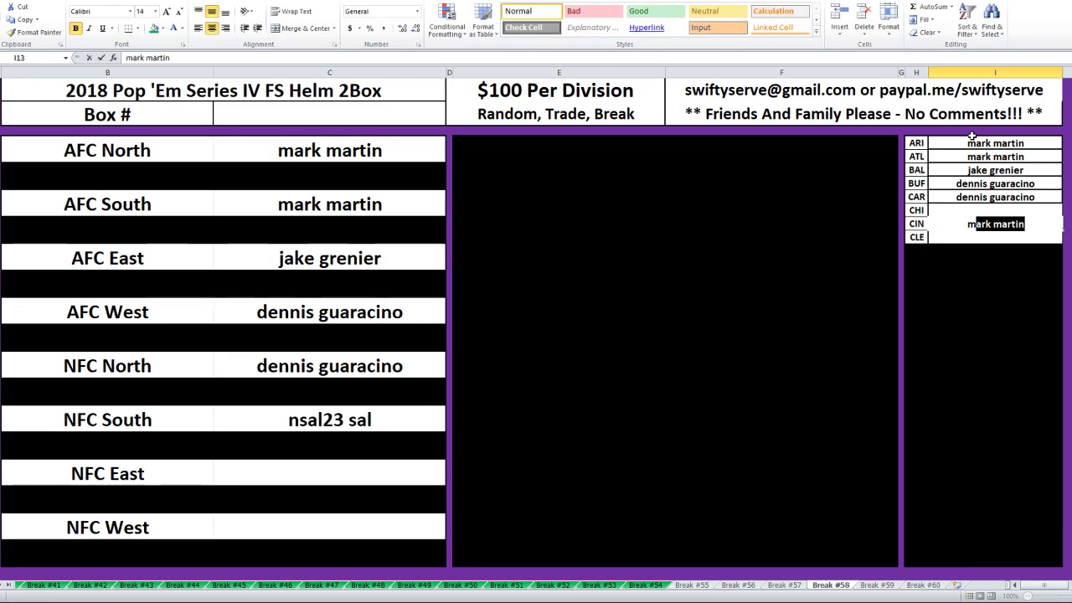
{"action": "key", "text": "Return"}
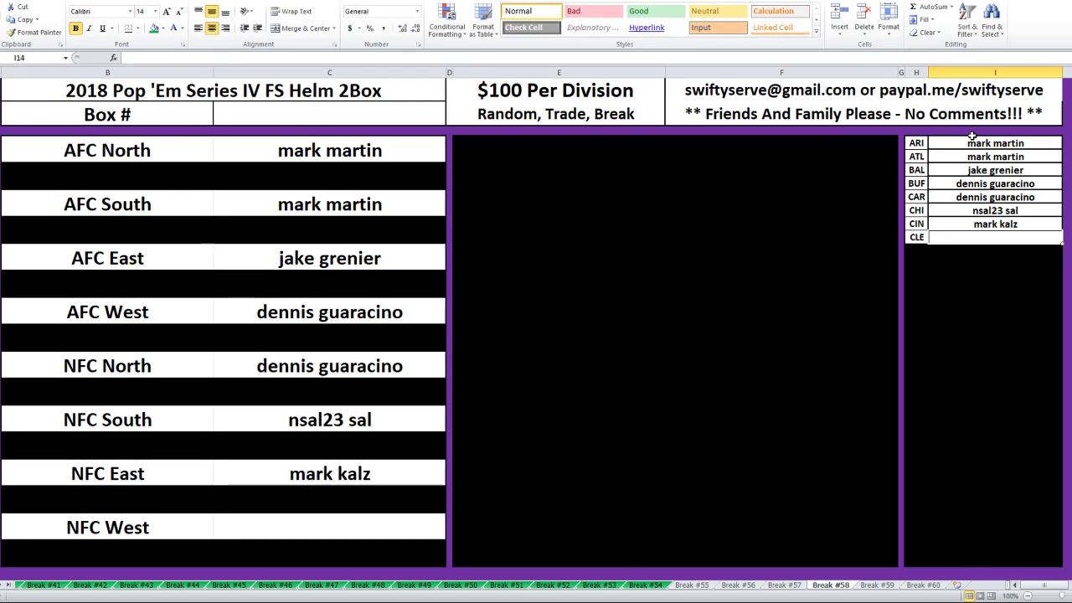
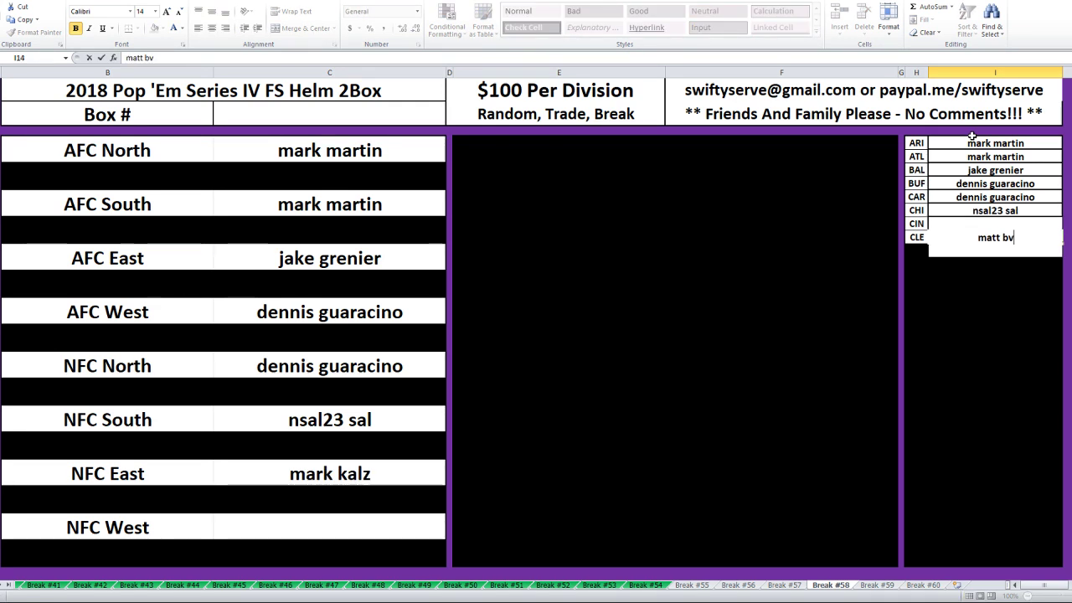
{"action": "key", "text": "Return"}
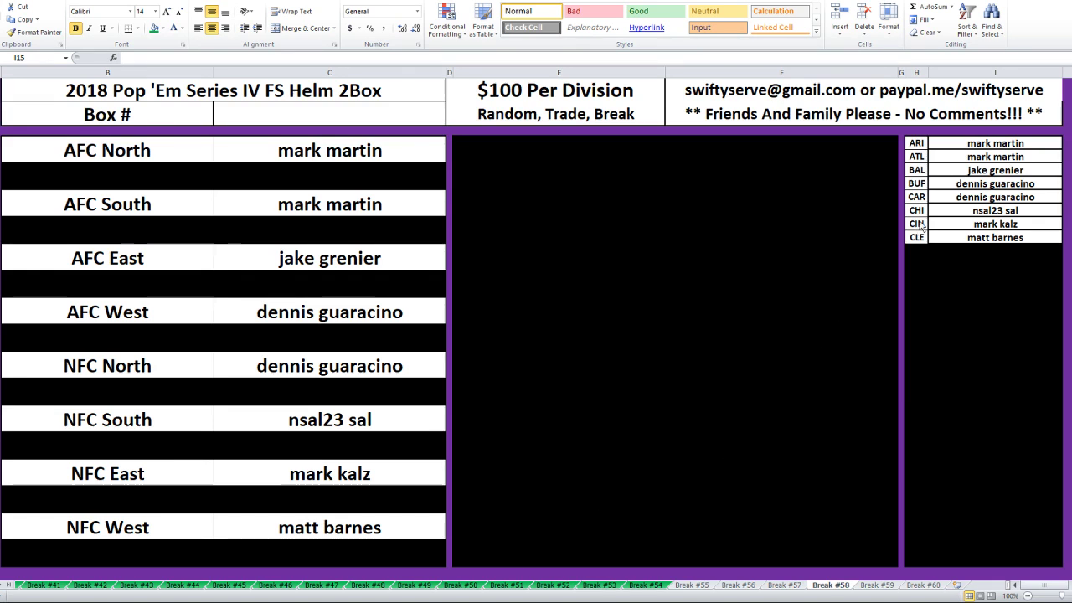
Shade the ARI, ATL and BAL team rows (H7:I9) green
{"action": "left_click", "coordinate": [919, 146]}
{"action": "left_click_drag", "start_coordinate": [919, 146], "coordinate": [925, 170]}
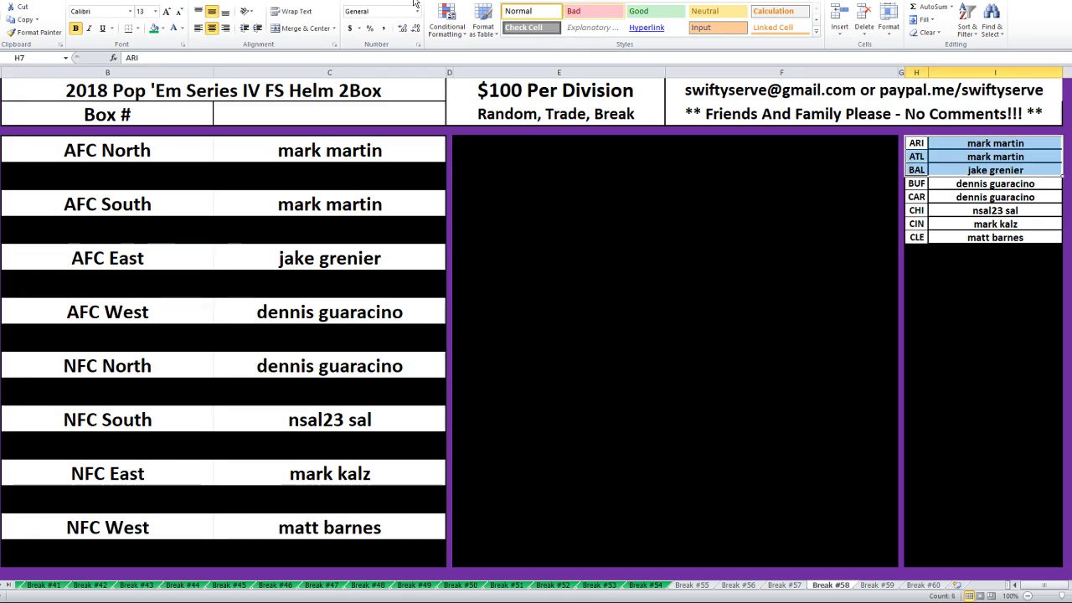
{"action": "left_click", "coordinate": [151, 28]}
Copy the eight buyer names in I7:I14 for the List Randomizer
{"action": "left_click_drag", "start_coordinate": [985, 151], "coordinate": [995, 238]}
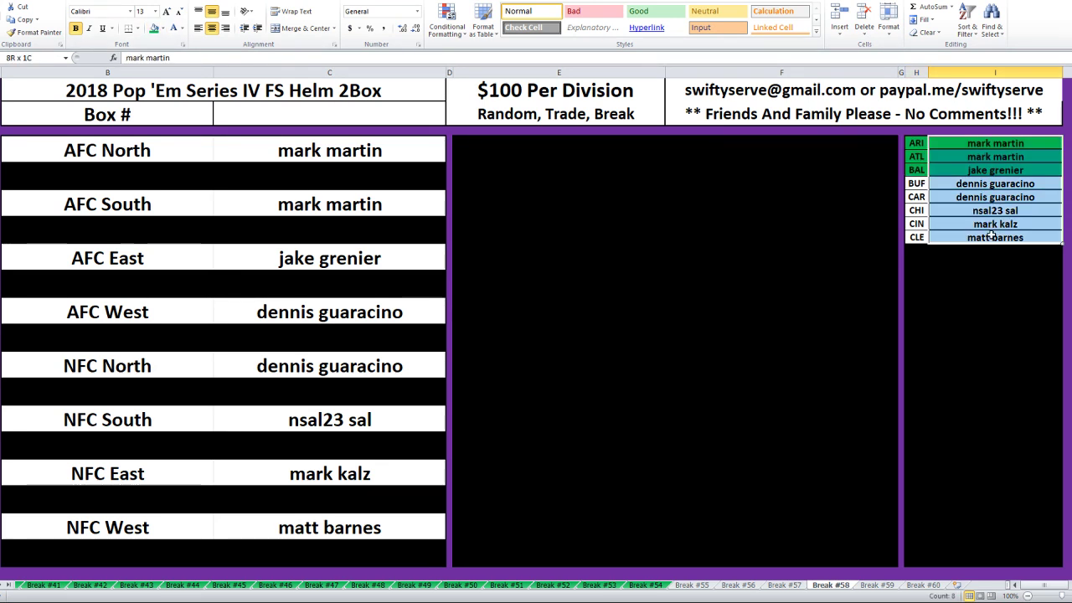
{"action": "key", "text": "ctrl+c"}
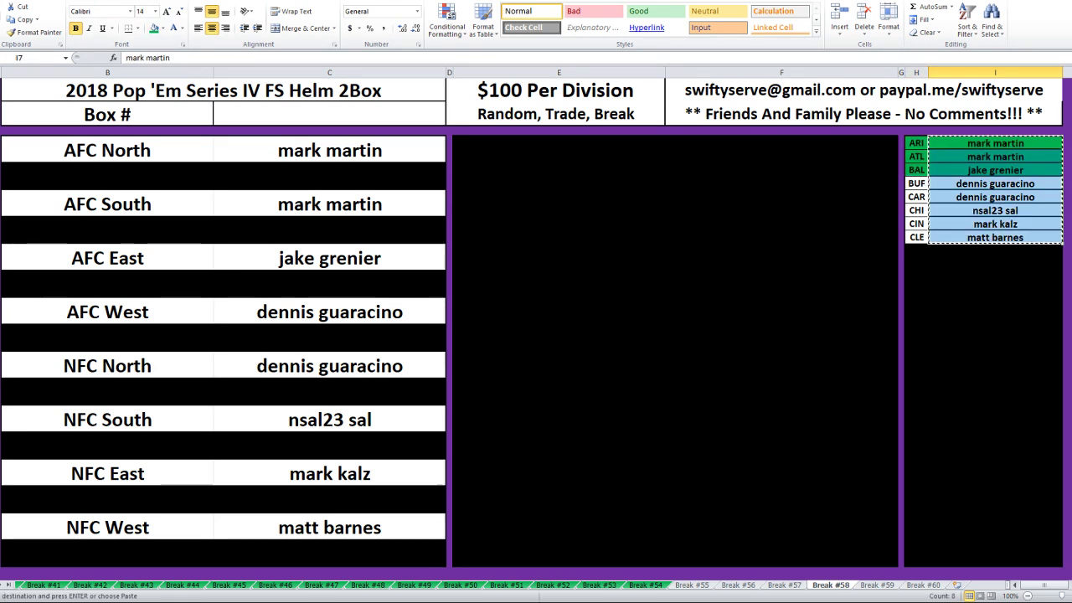
{"action": "key", "text": "alt+Tab"}
{"action": "scroll", "coordinate": [301, 175], "scroll_direction": "up", "scroll_amount": 1}
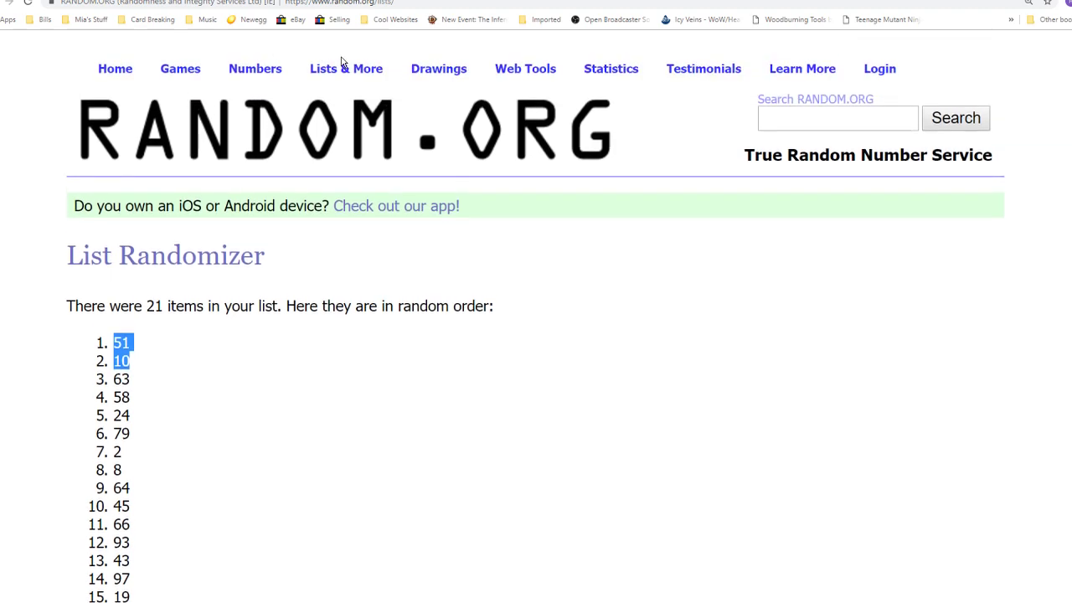
Reload the List Randomizer and paste the eight buyer names, removing the trailing blank line
{"action": "mouse_move", "coordinate": [344, 69]}
{"action": "left_click", "coordinate": [343, 93]}
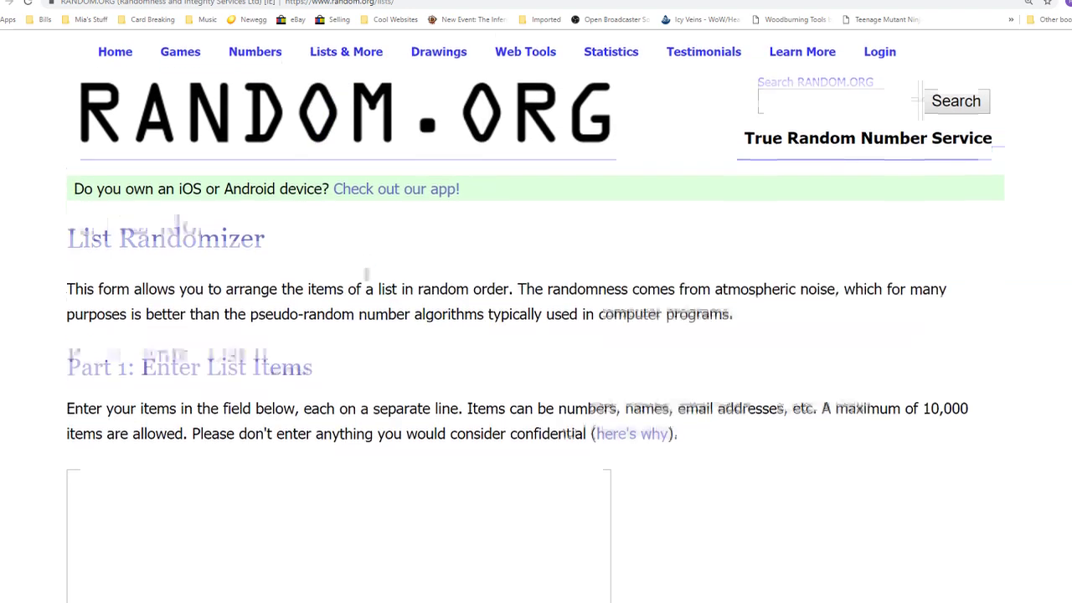
{"action": "scroll", "coordinate": [366, 277], "scroll_direction": "down", "scroll_amount": 3}
{"action": "left_click", "coordinate": [154, 312]}
{"action": "key", "text": "ctrl+v"}
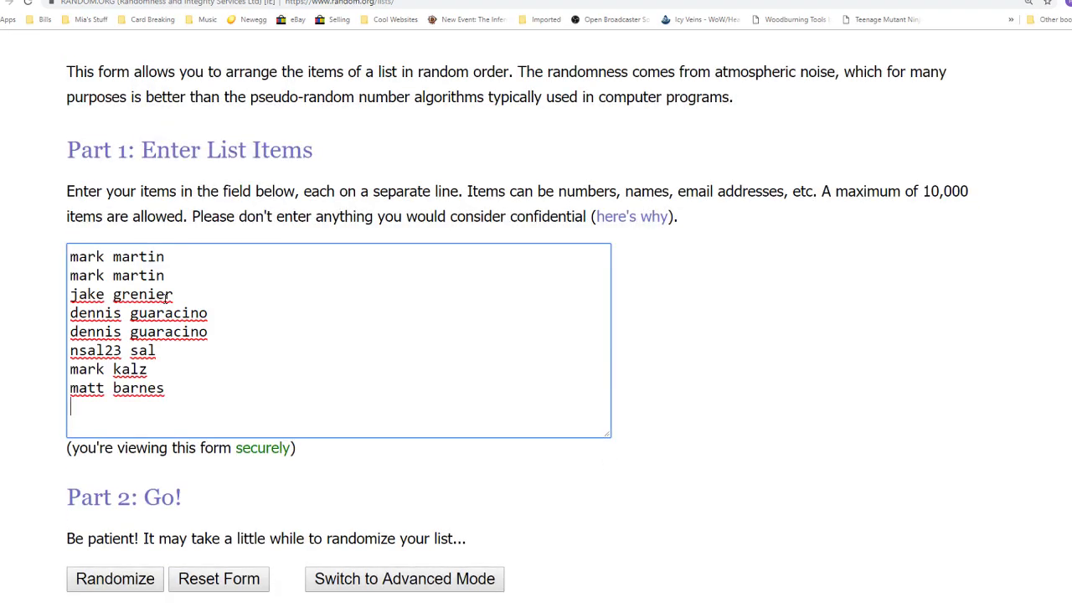
{"action": "key", "text": "BackSpace"}
Return to the Break #58 sheet in Excel
{"action": "left_click", "coordinate": [656, 387]}
{"action": "scroll", "coordinate": [656, 387], "scroll_direction": "up", "scroll_amount": 3}
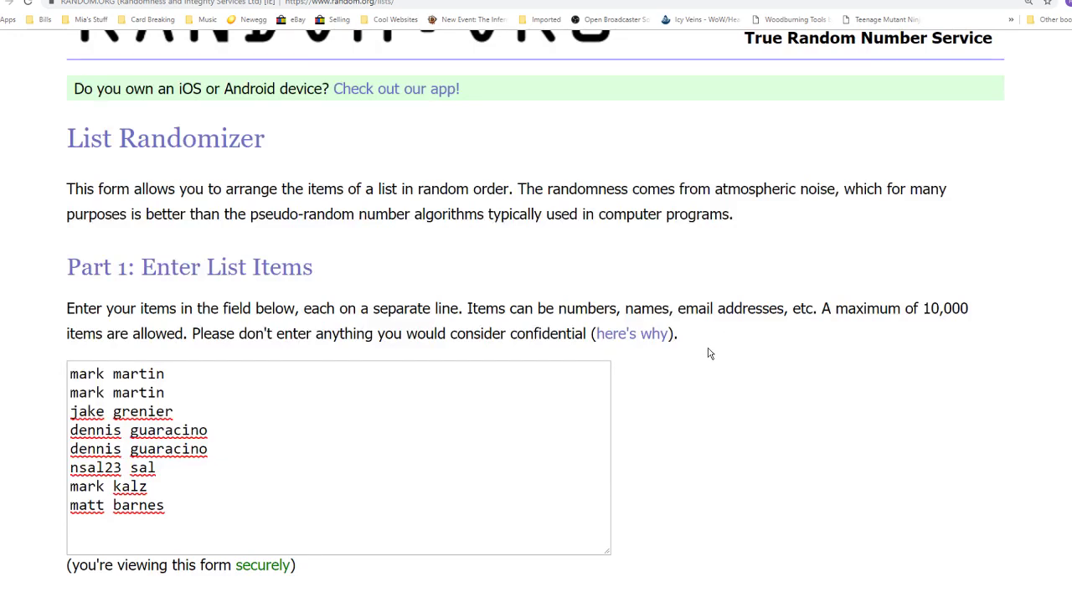
{"action": "scroll", "coordinate": [709, 354], "scroll_direction": "up", "scroll_amount": 1}
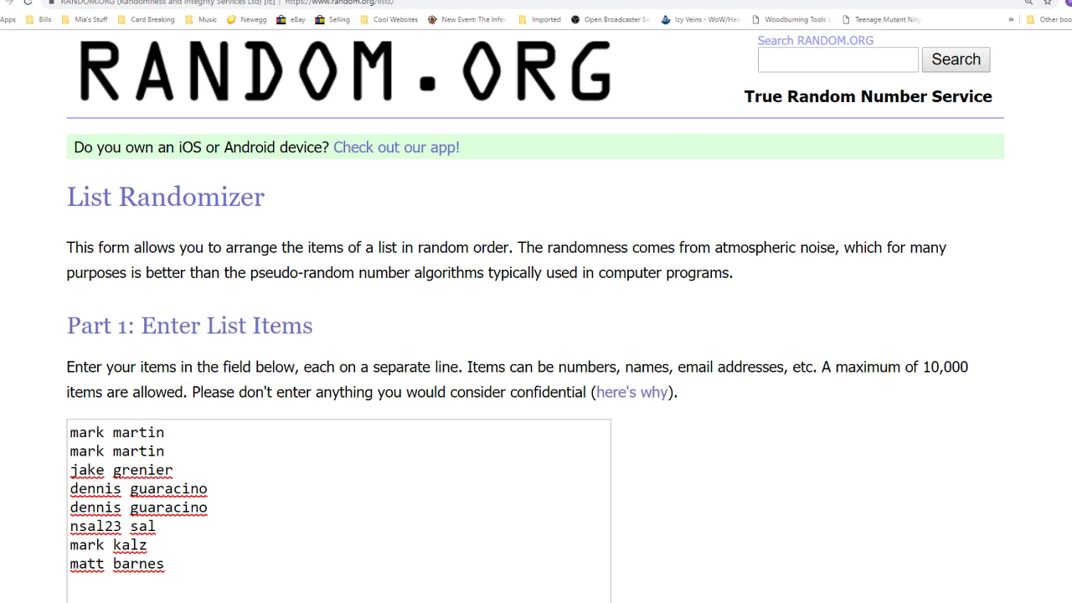
{"action": "key", "text": "alt+Tab"}
{"action": "key", "text": "ctrl+shift+Down"}
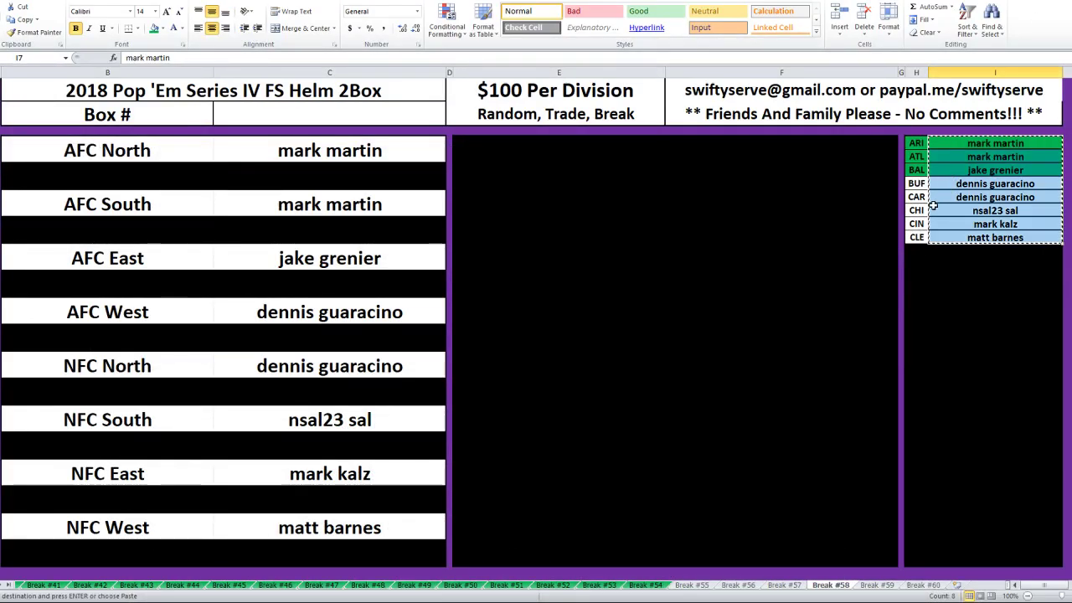
Fill the CHI, BUF and CAR team rows green
{"action": "key", "text": "ctrl+c"}
{"action": "left_click_drag", "start_coordinate": [920, 210], "coordinate": [955, 210]}
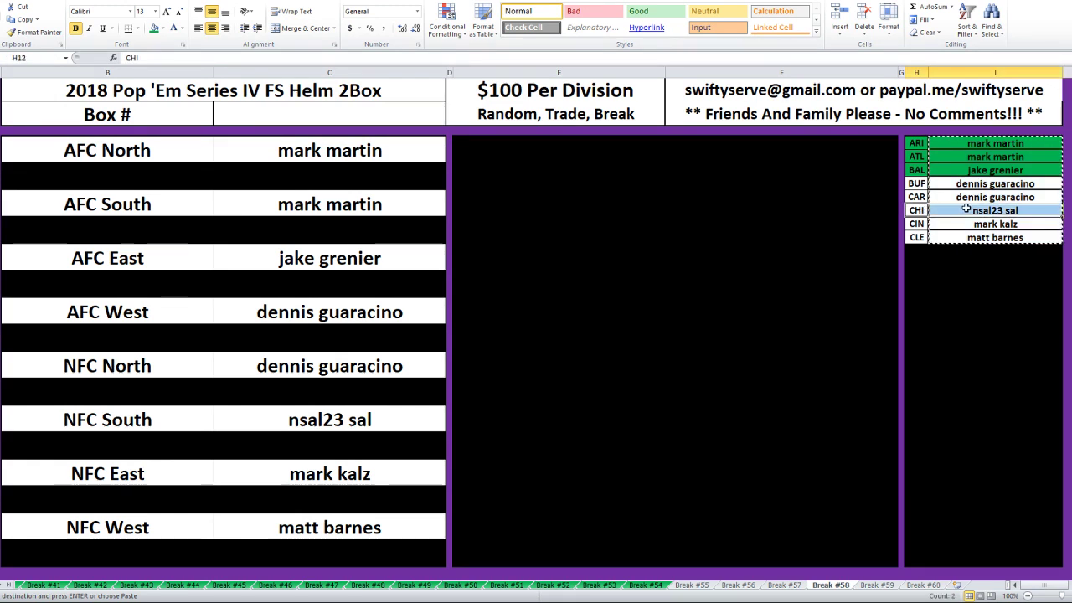
{"action": "left_click", "coordinate": [156, 28]}
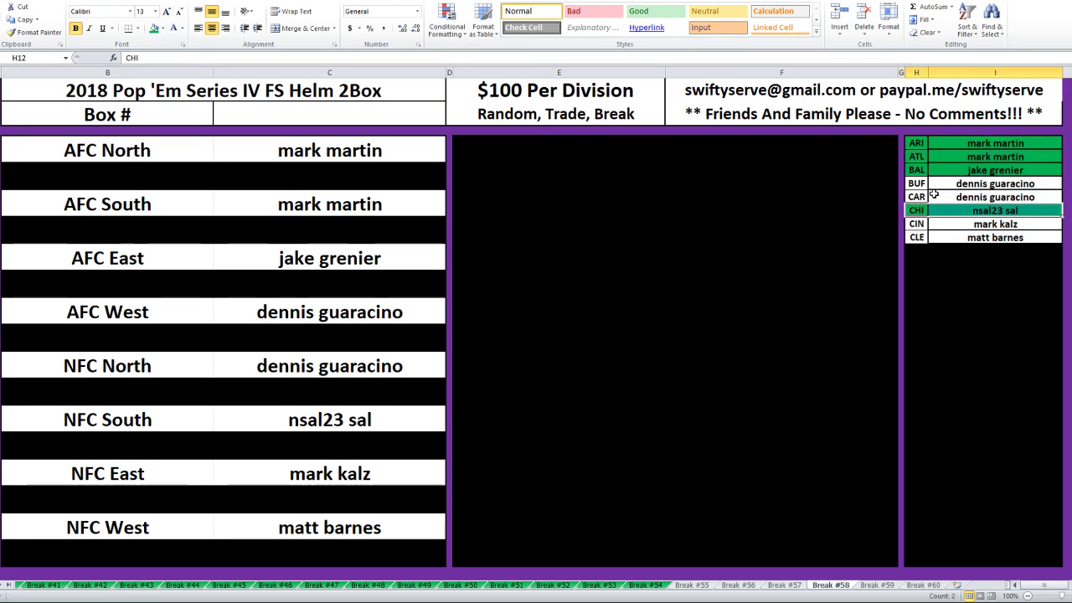
{"action": "left_click_drag", "start_coordinate": [921, 182], "coordinate": [955, 197]}
{"action": "left_click", "coordinate": [156, 27]}
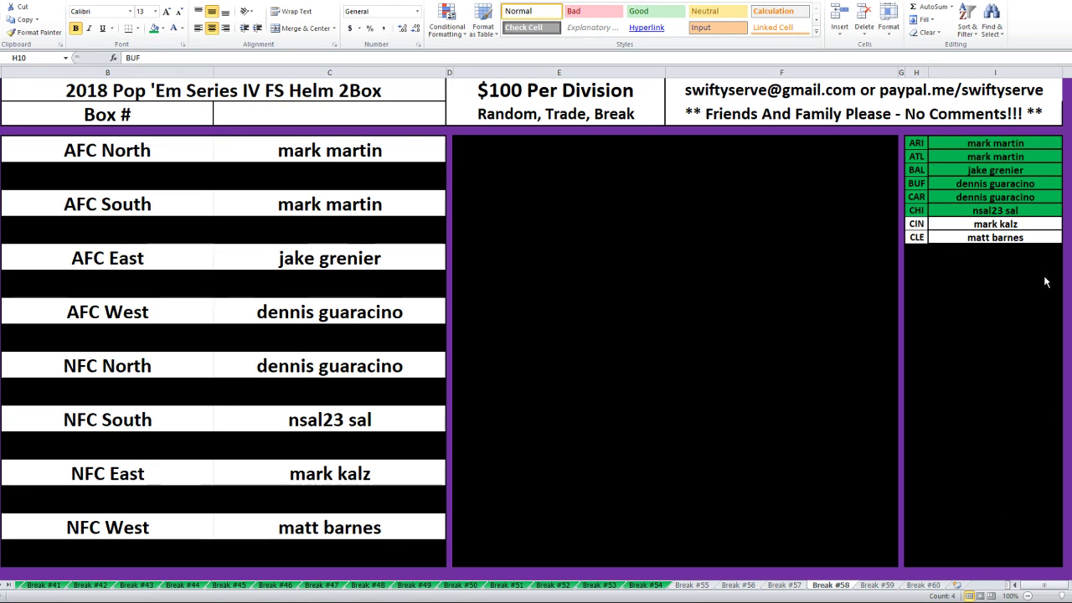
Fill the CIN and CLE team rows (H13:I14) green
{"action": "left_click", "coordinate": [996, 198], "text": "shift"}
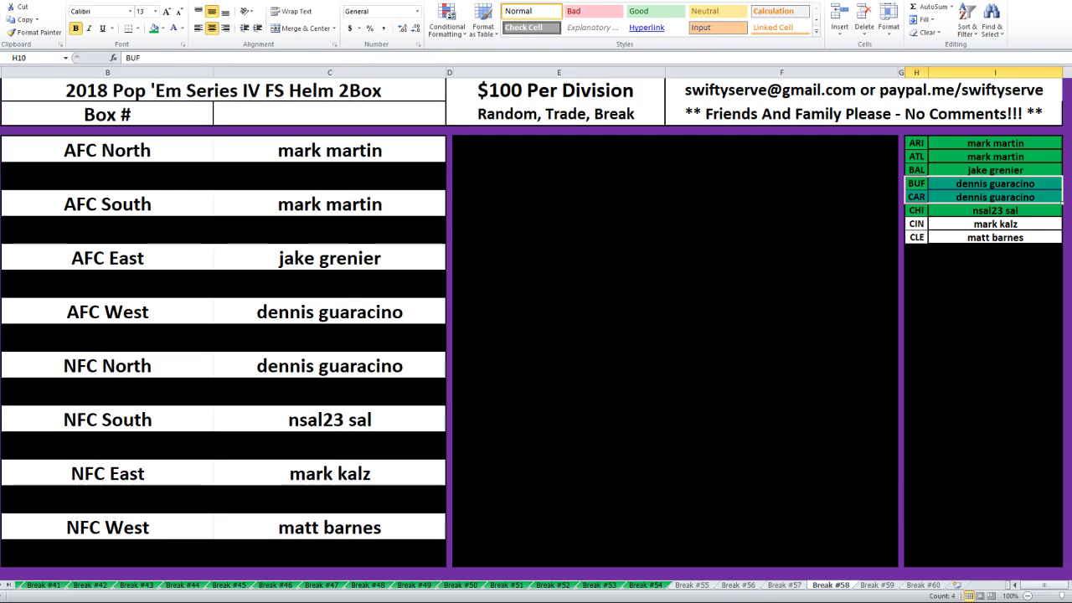
{"action": "key", "text": "alt+Tab"}
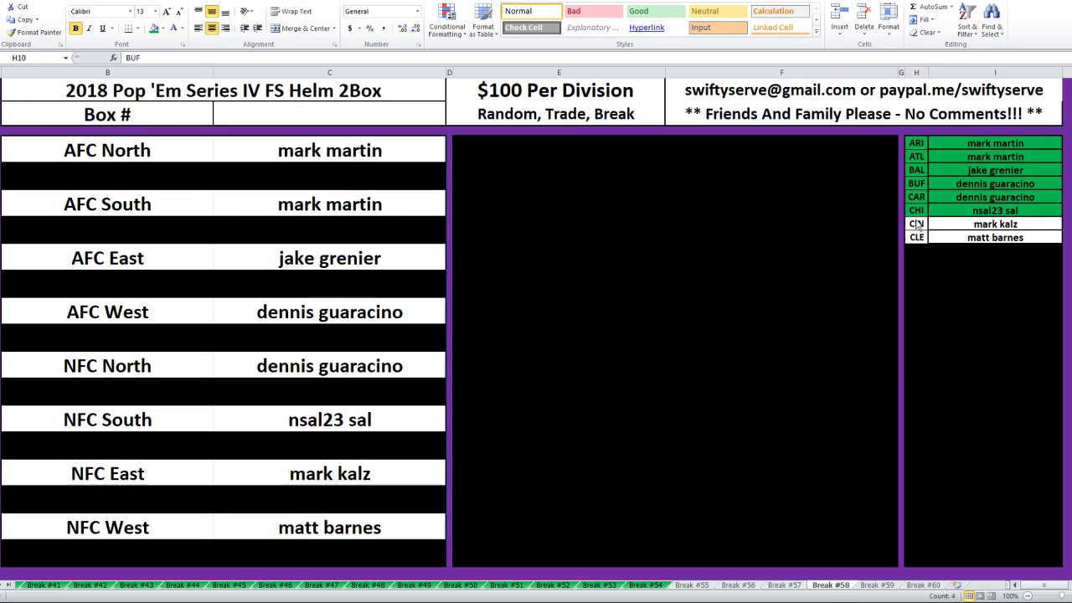
{"action": "key", "text": "shift+Down"}
{"action": "key", "text": "shift+Right"}
{"action": "left_click_drag", "start_coordinate": [918, 224], "coordinate": [972, 238]}
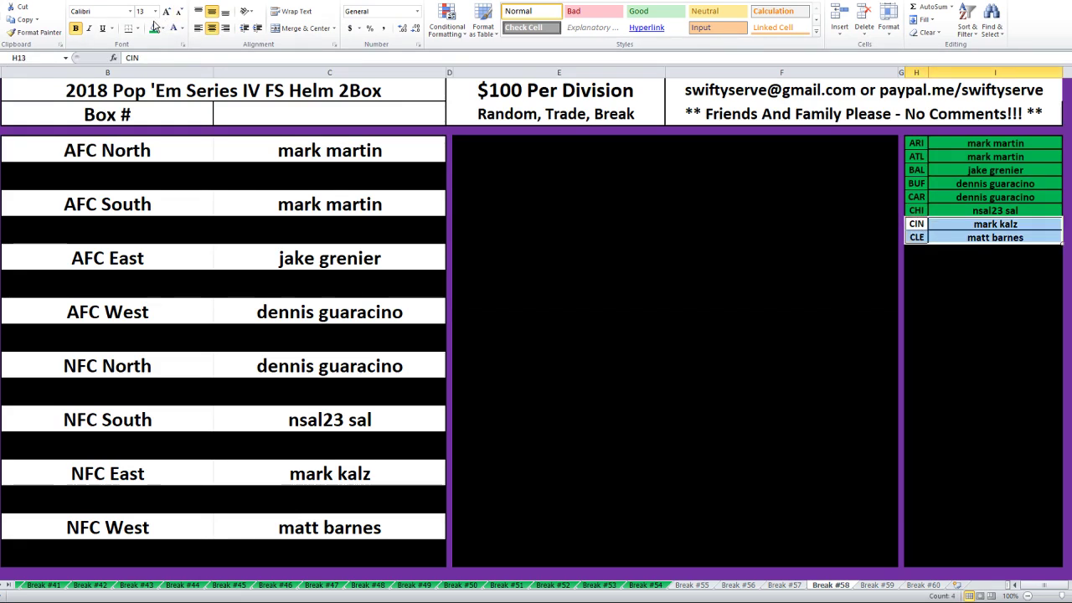
{"action": "left_click", "coordinate": [154, 29]}
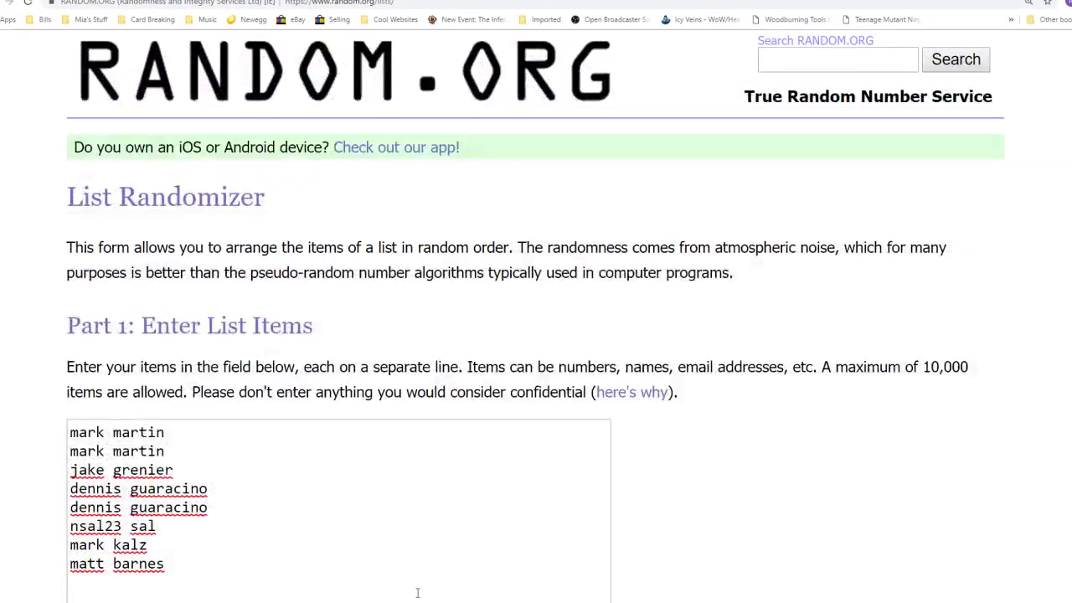
{"action": "scroll", "coordinate": [423, 578], "scroll_direction": "up", "scroll_amount": 1}
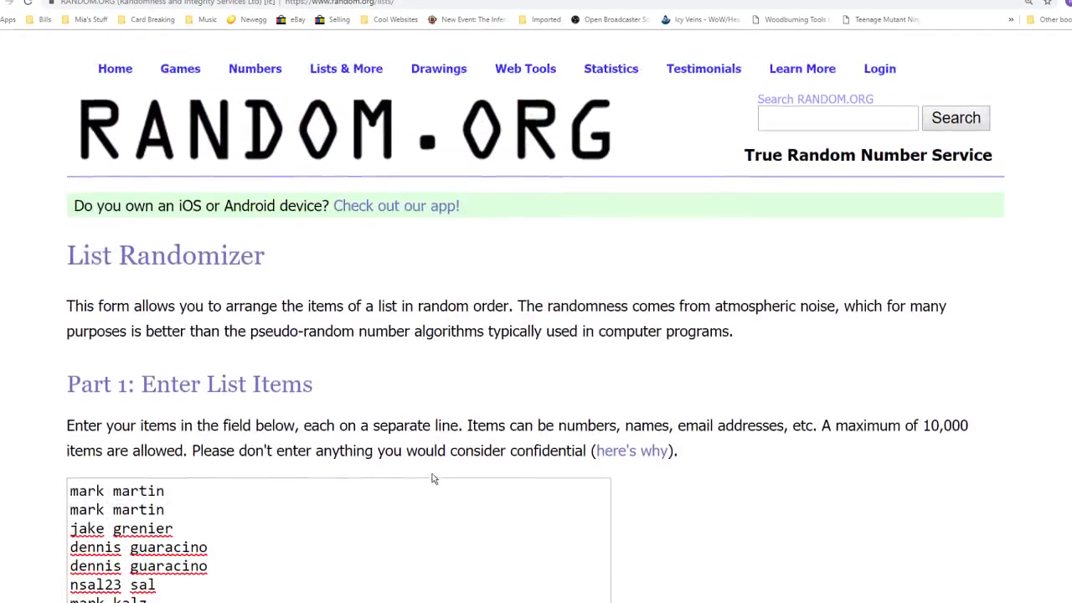
Shuffle the buyer list with Randomize and Again!, then select the eight shuffled names
{"action": "scroll", "coordinate": [382, 352], "scroll_direction": "down", "scroll_amount": 4}
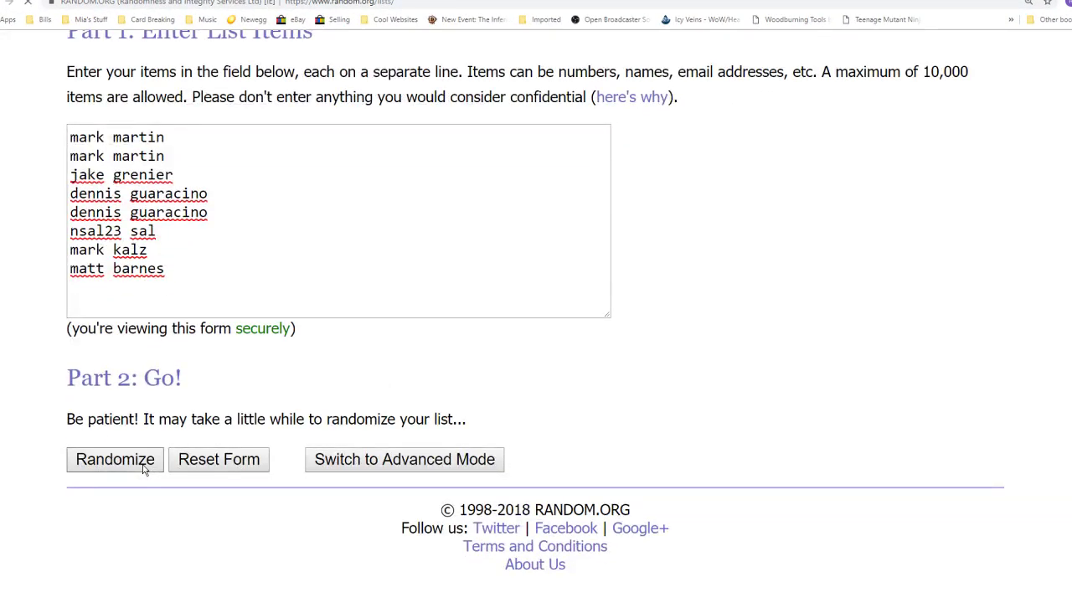
{"action": "left_click", "coordinate": [115, 460]}
{"action": "scroll", "coordinate": [115, 460], "scroll_direction": "down", "scroll_amount": 1}
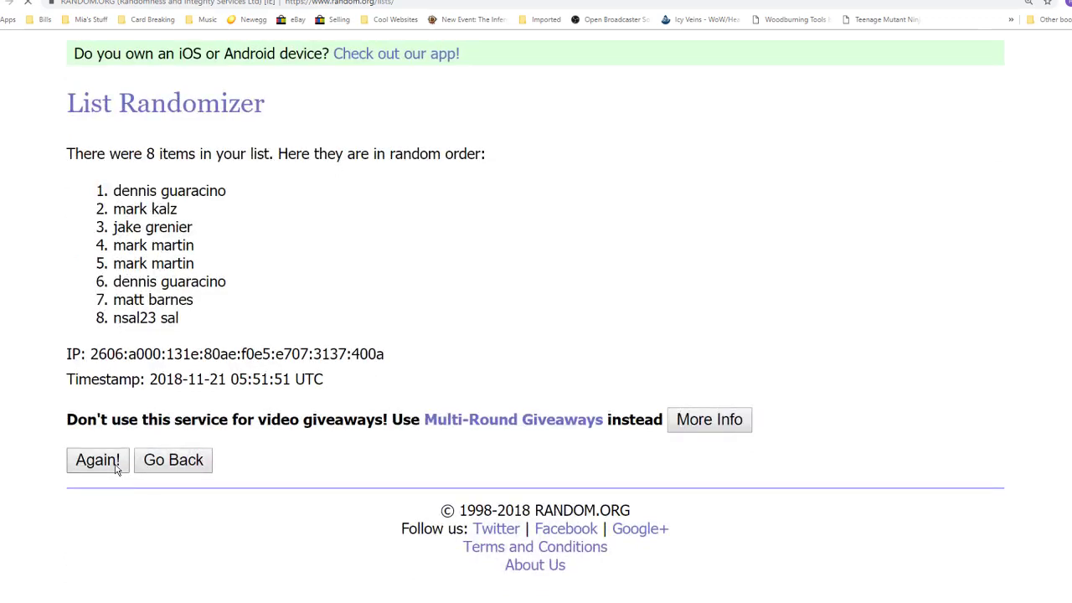
{"action": "left_click", "coordinate": [117, 469]}
{"action": "left_click", "coordinate": [116, 469]}
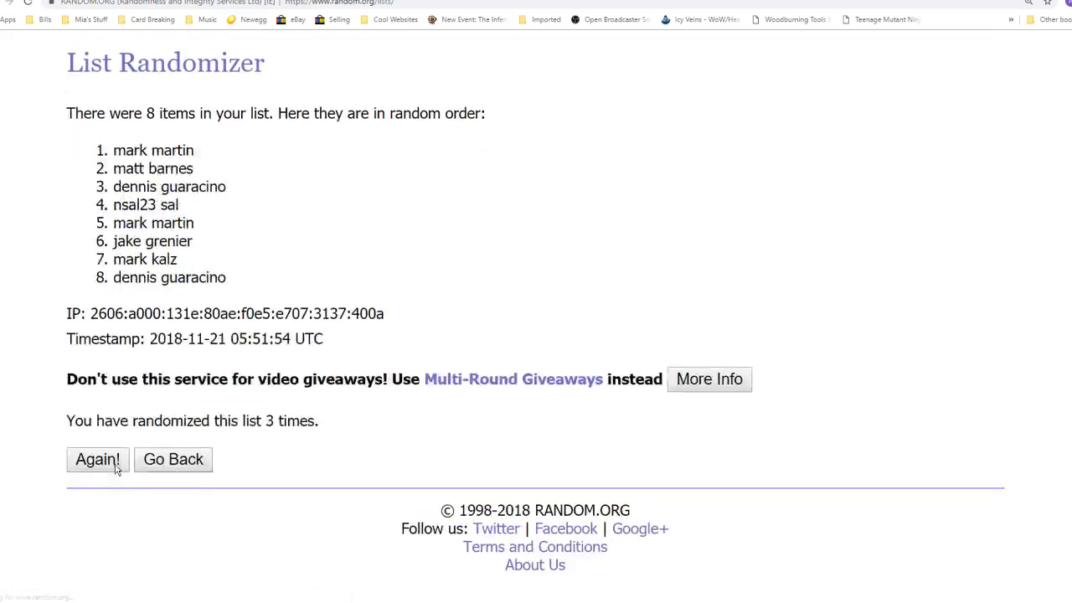
{"action": "left_click", "coordinate": [116, 469]}
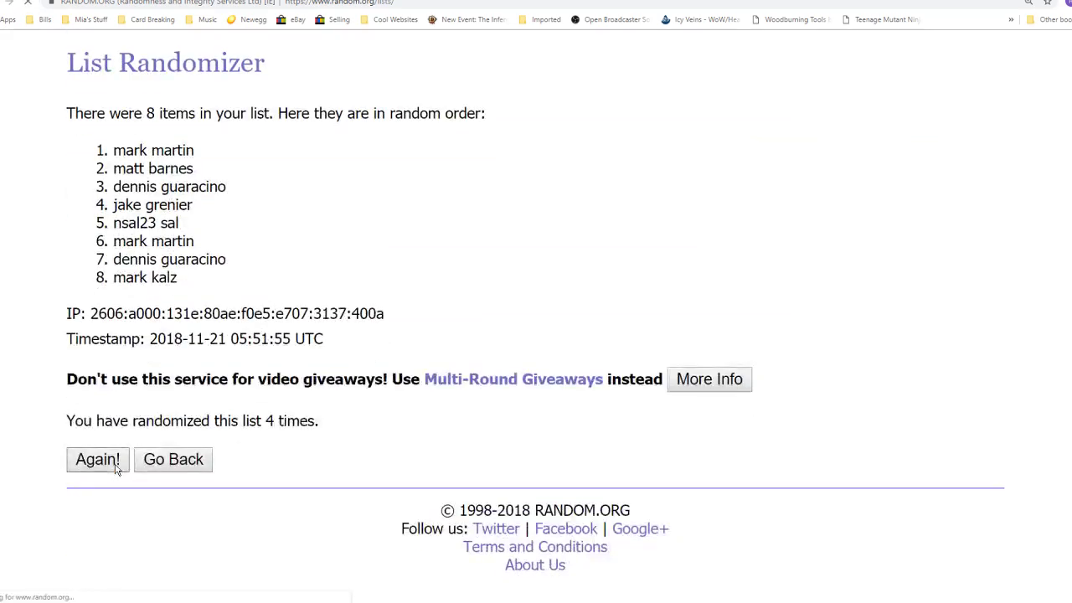
{"action": "left_click_drag", "start_coordinate": [186, 420], "coordinate": [399, 424]}
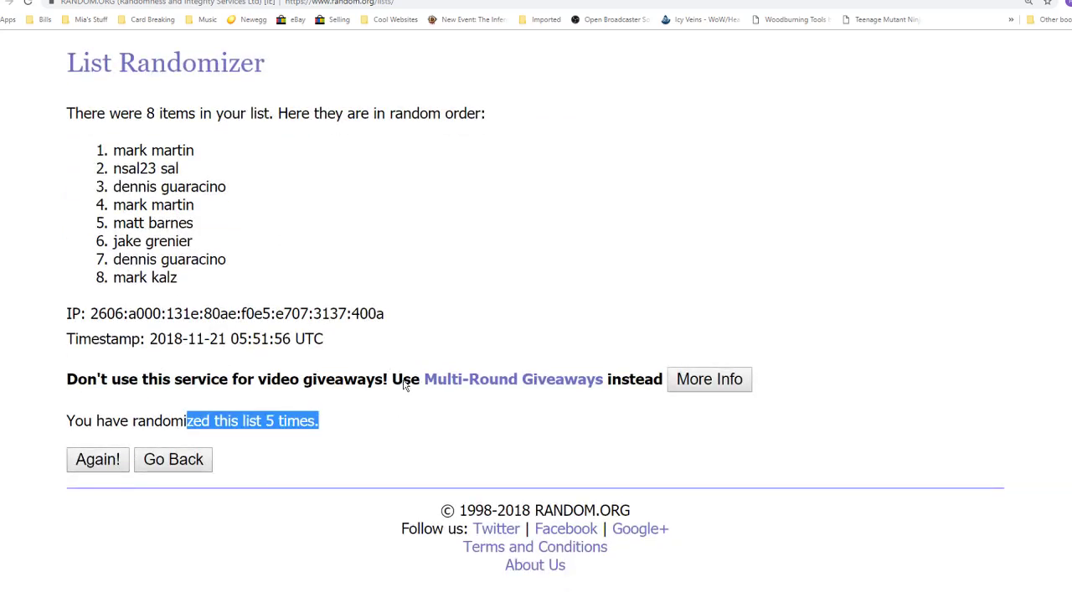
{"action": "left_click_drag", "start_coordinate": [114, 151], "coordinate": [199, 287]}
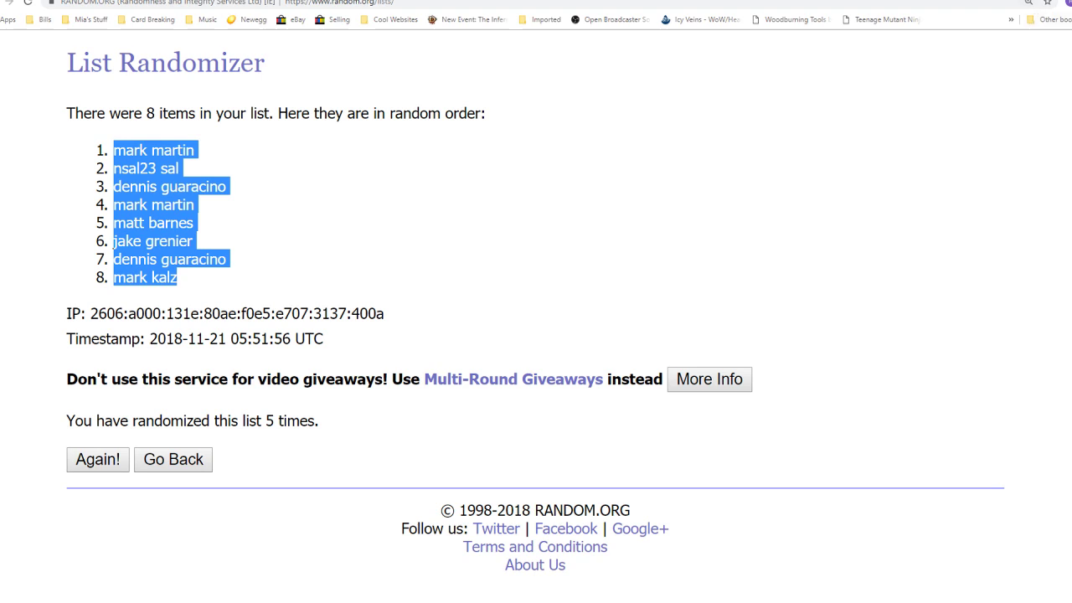
{"action": "key", "text": "alt+Tab"}
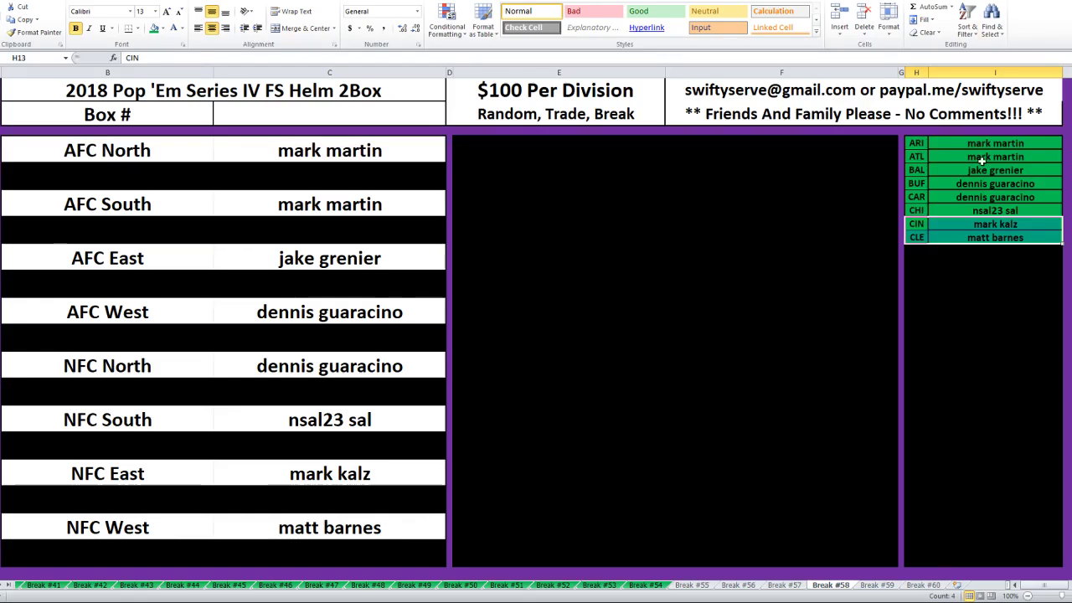
Paste the shuffled, numbered buyer list into I7:I14 via the right-click paste options
{"action": "left_click", "coordinate": [995, 144]}
{"action": "right_click", "coordinate": [997, 146]}
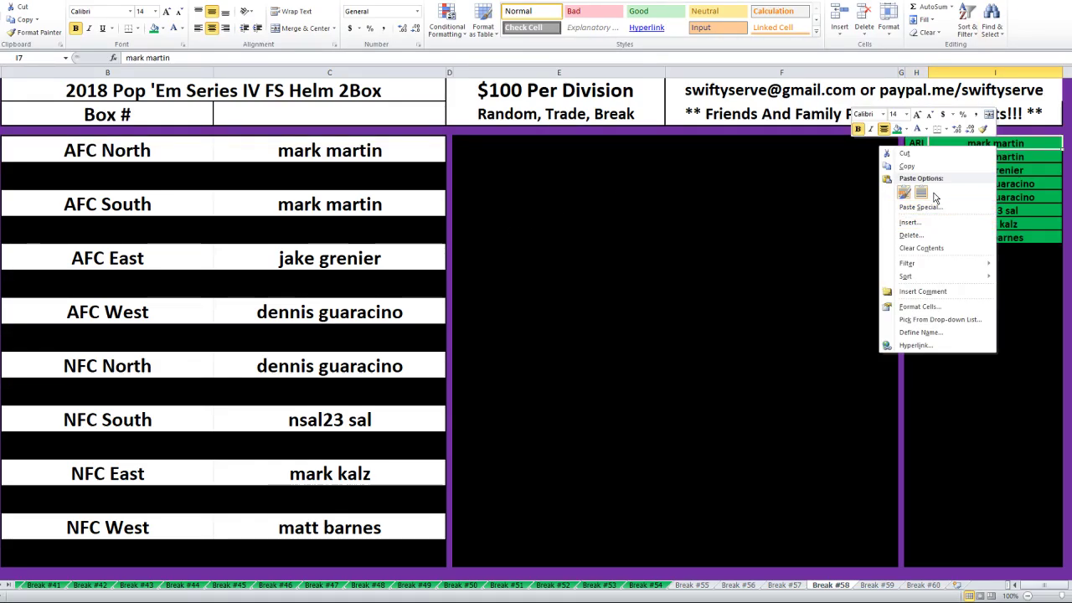
{"action": "left_click", "coordinate": [921, 193]}
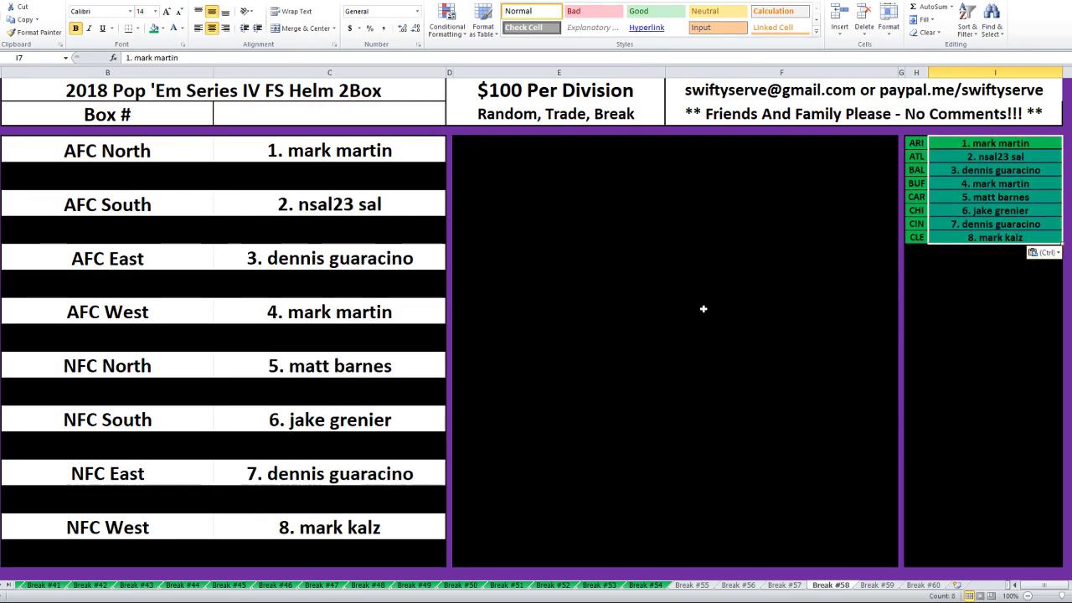
{"action": "left_click", "coordinate": [562, 321]}
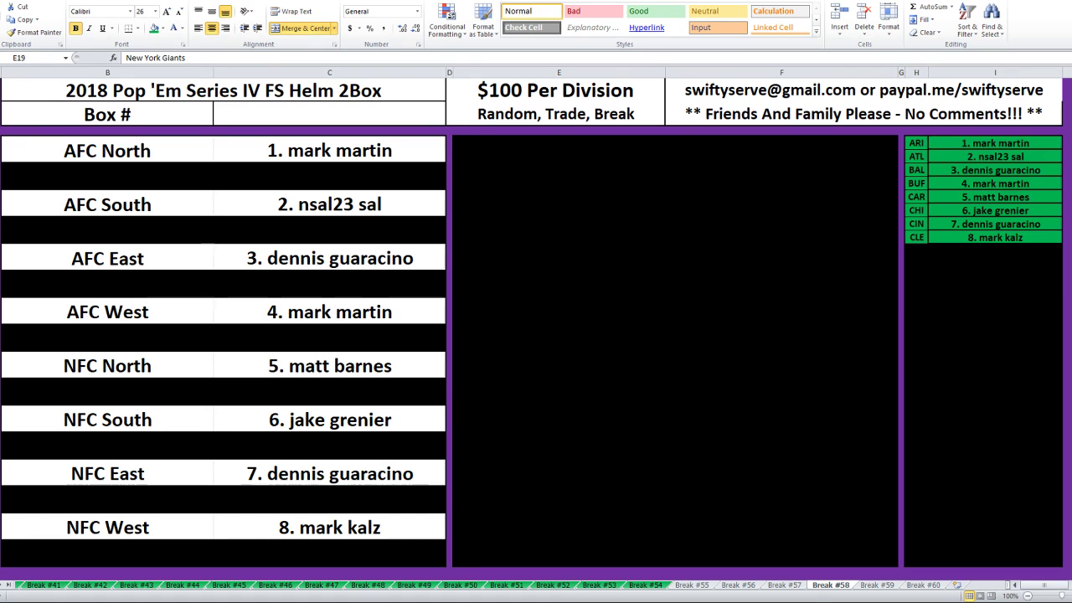
Fill the NFC East row (B31:C31) and NFC West row (B35:C35) green
{"action": "left_click_drag", "start_coordinate": [162, 471], "coordinate": [279, 465]}
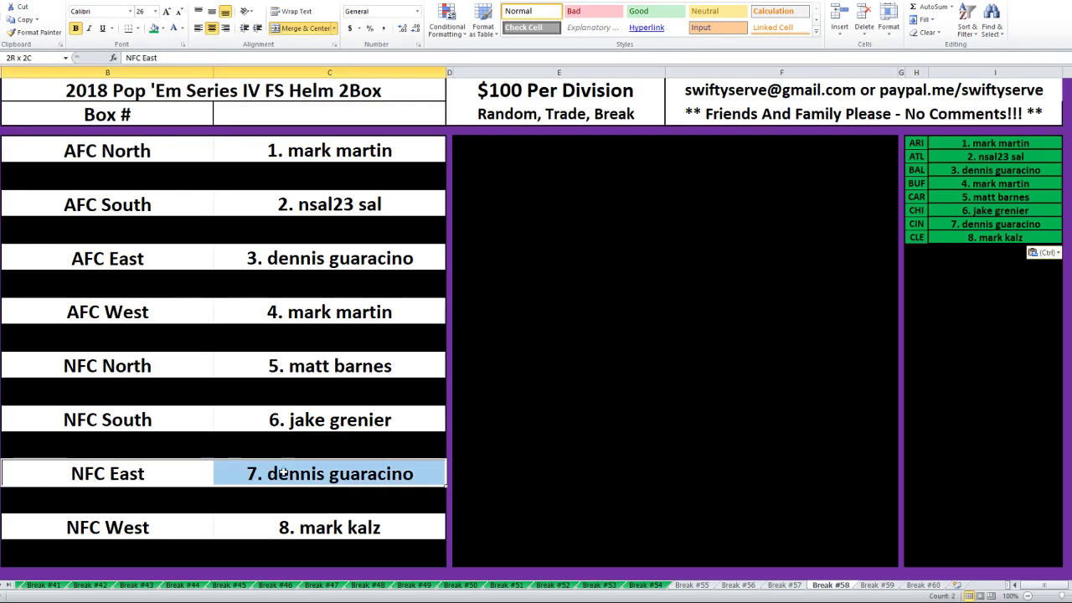
{"action": "left_click", "coordinate": [153, 28]}
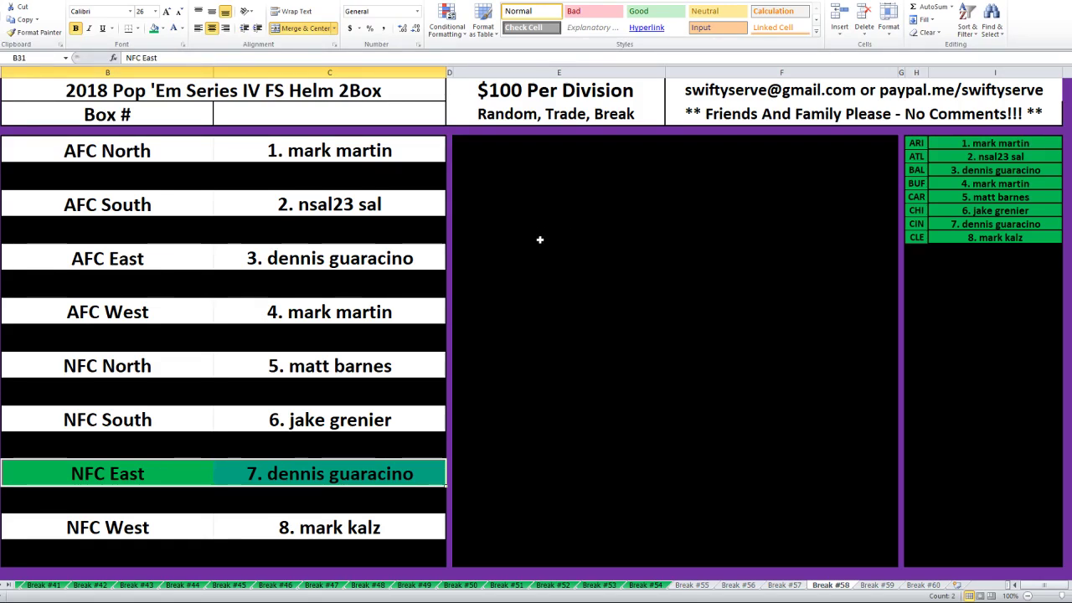
{"action": "left_click_drag", "start_coordinate": [191, 522], "coordinate": [350, 522]}
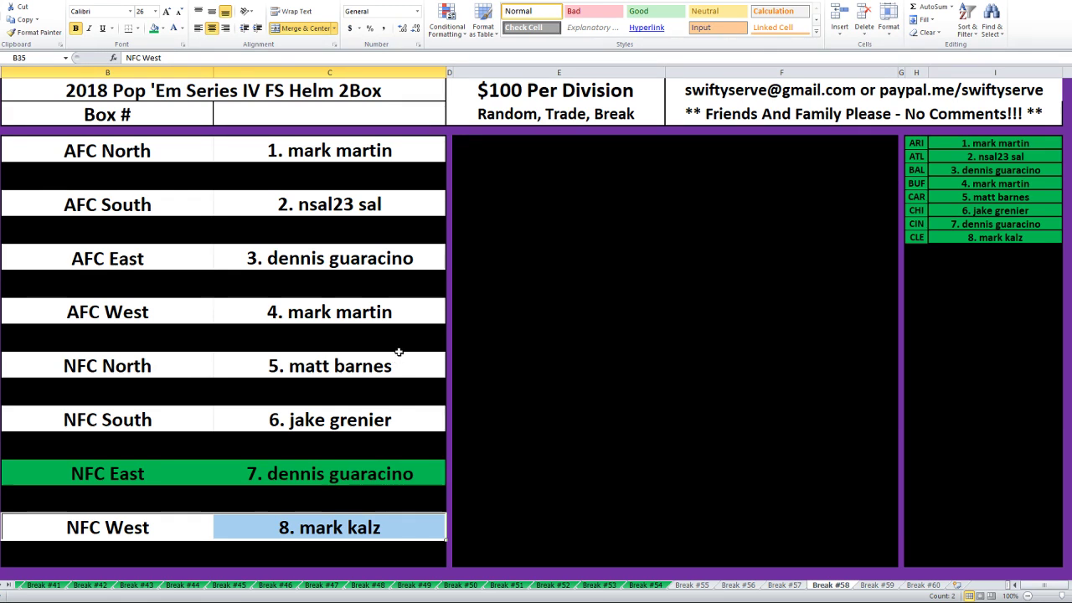
{"action": "left_click", "coordinate": [154, 28]}
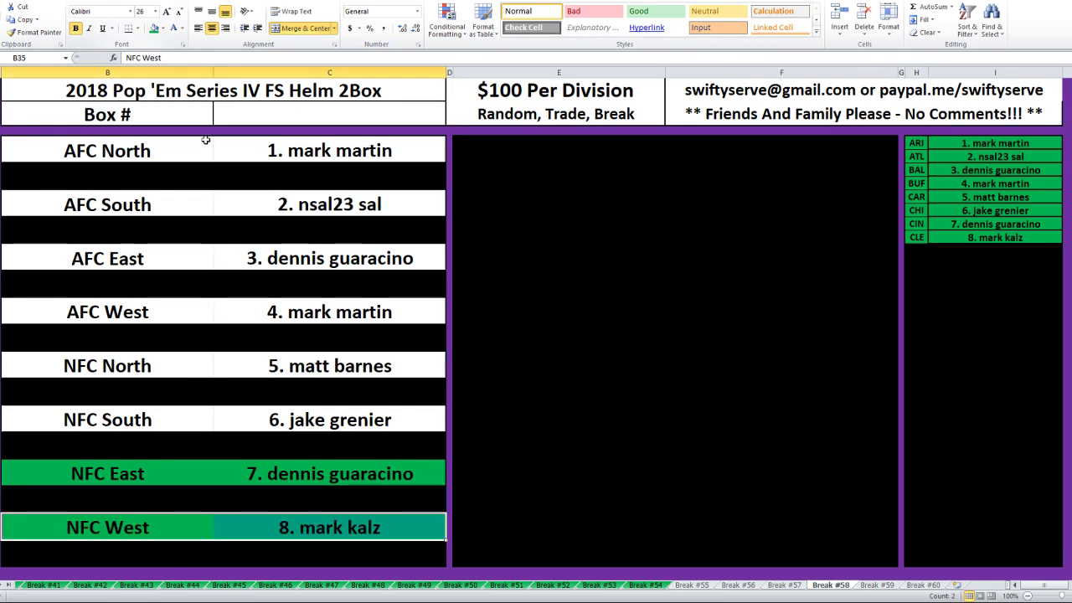
{"action": "key", "text": "alt+Tab"}
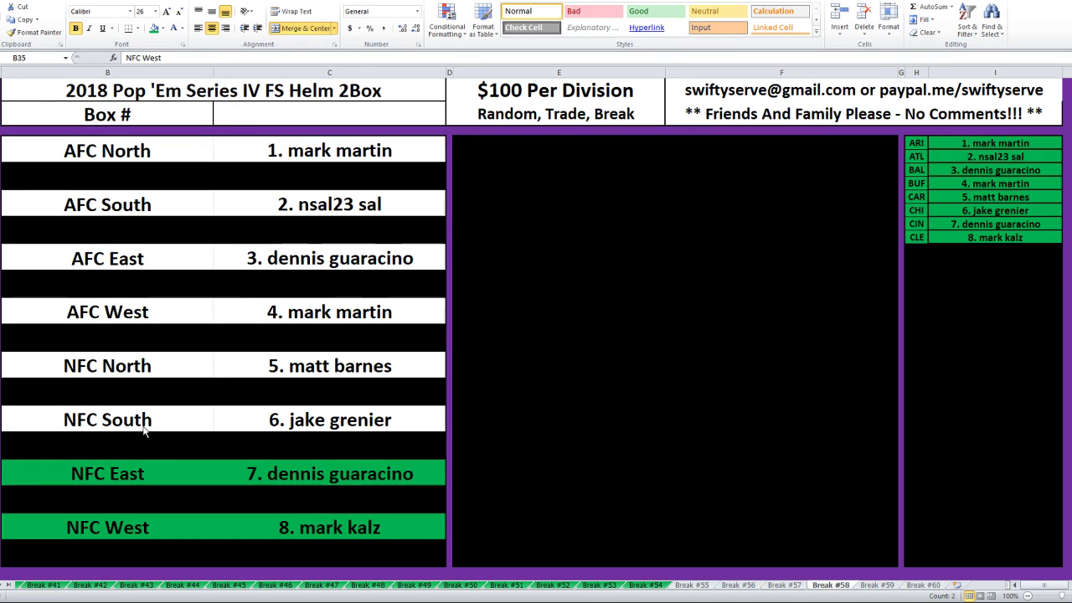
Fill the NFC South and AFC East division rows green
{"action": "key", "text": "shift+Right"}
{"action": "left_click_drag", "start_coordinate": [181, 415], "coordinate": [251, 423]}
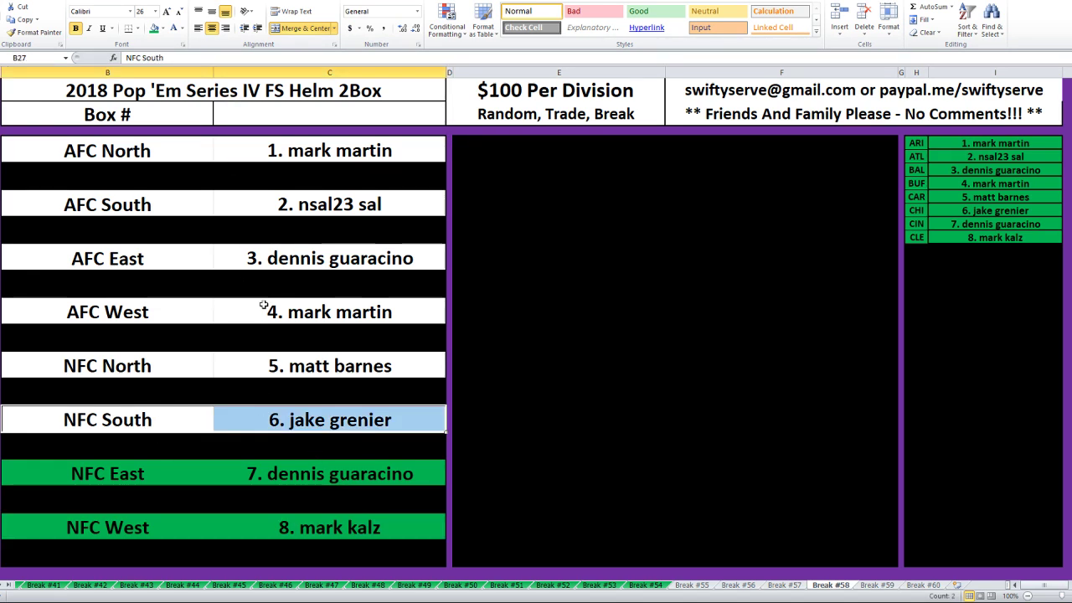
{"action": "left_click", "coordinate": [154, 29]}
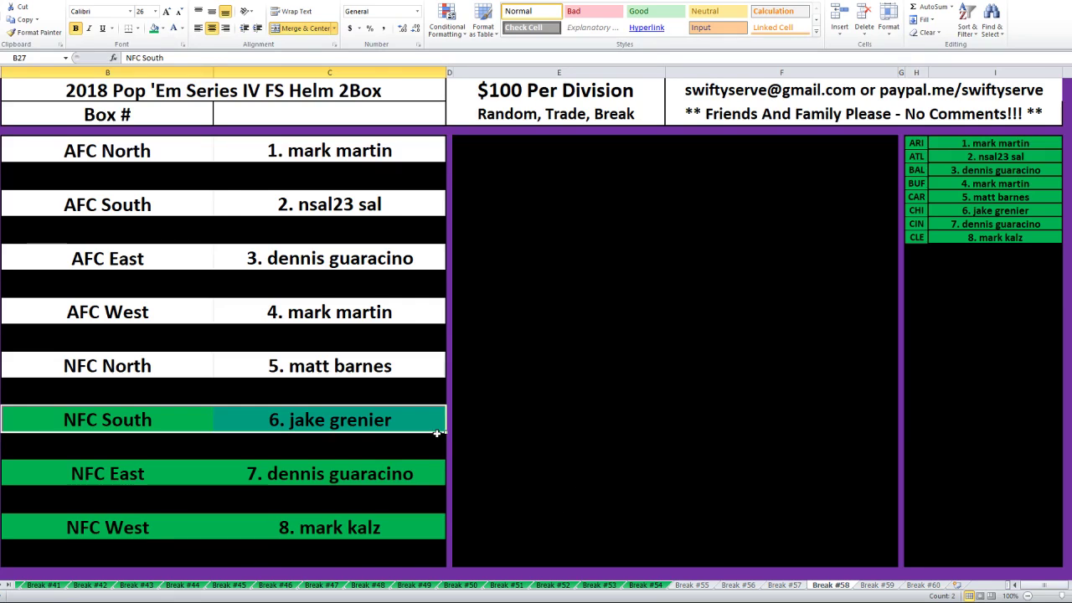
{"action": "left_click_drag", "start_coordinate": [169, 259], "coordinate": [282, 257]}
{"action": "left_click", "coordinate": [158, 29]}
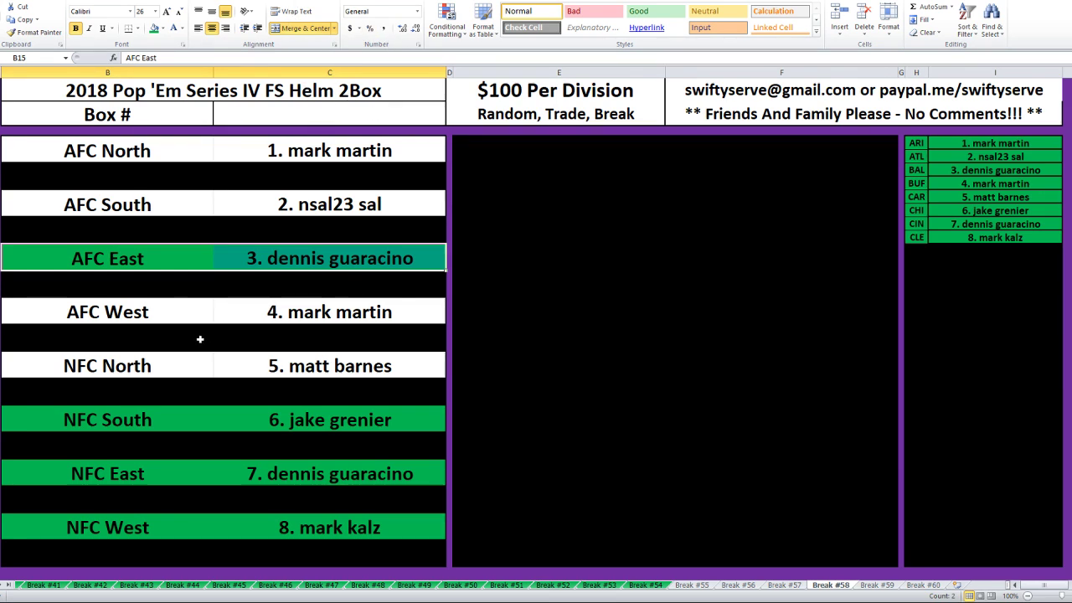
Fill the AFC North, AFC South, AFC West and NFC North rows green together
{"action": "left_click_drag", "start_coordinate": [175, 360], "coordinate": [316, 370]}
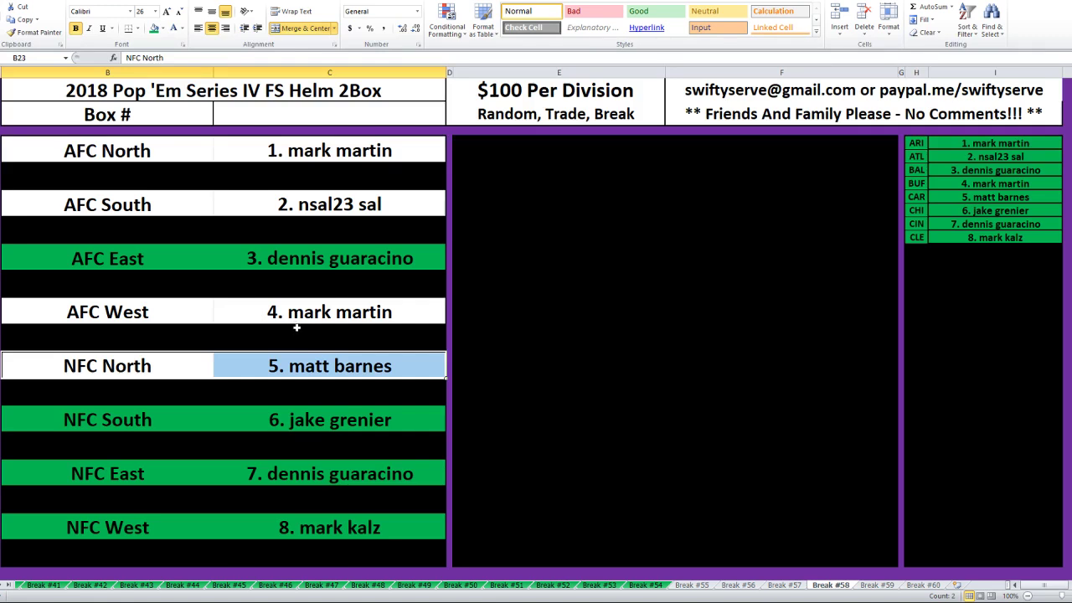
{"action": "left_click_drag", "start_coordinate": [214, 305], "coordinate": [290, 311]}
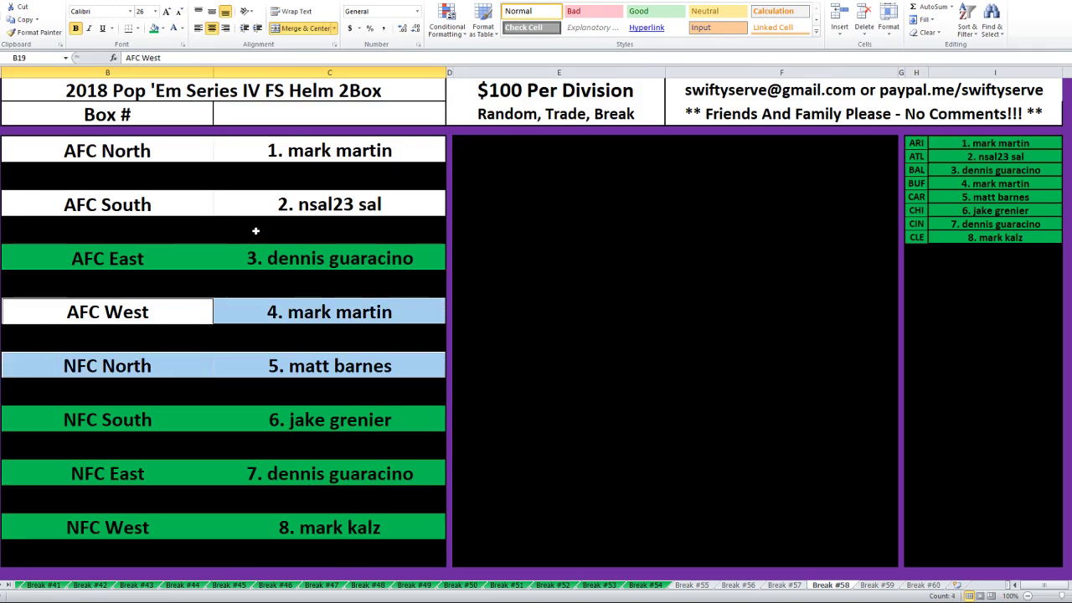
{"action": "left_click_drag", "start_coordinate": [161, 206], "coordinate": [227, 204]}
{"action": "left_click_drag", "start_coordinate": [178, 149], "coordinate": [251, 150]}
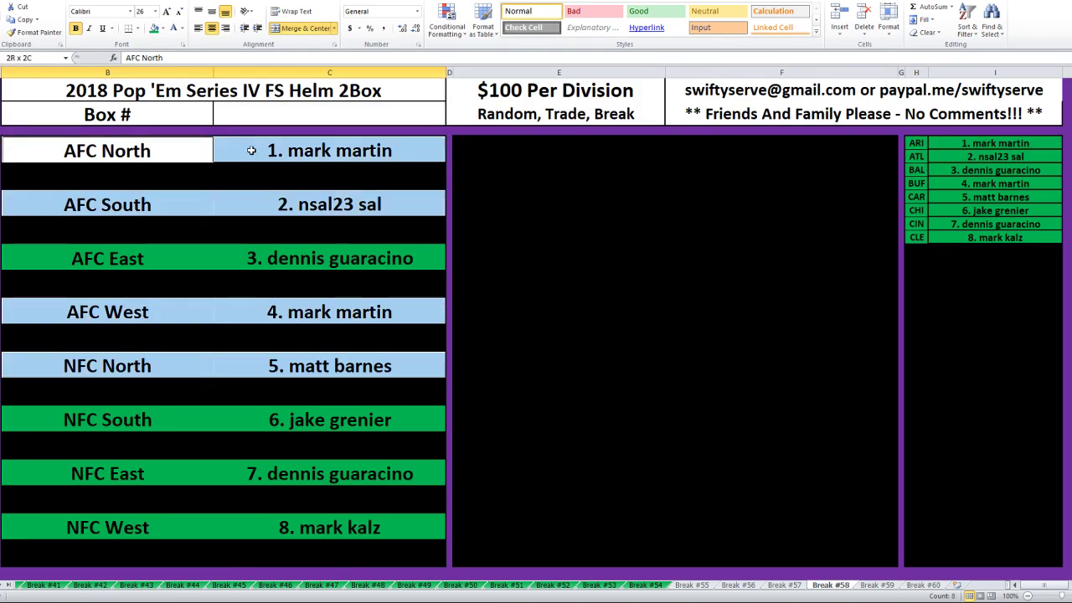
{"action": "left_click", "coordinate": [154, 29]}
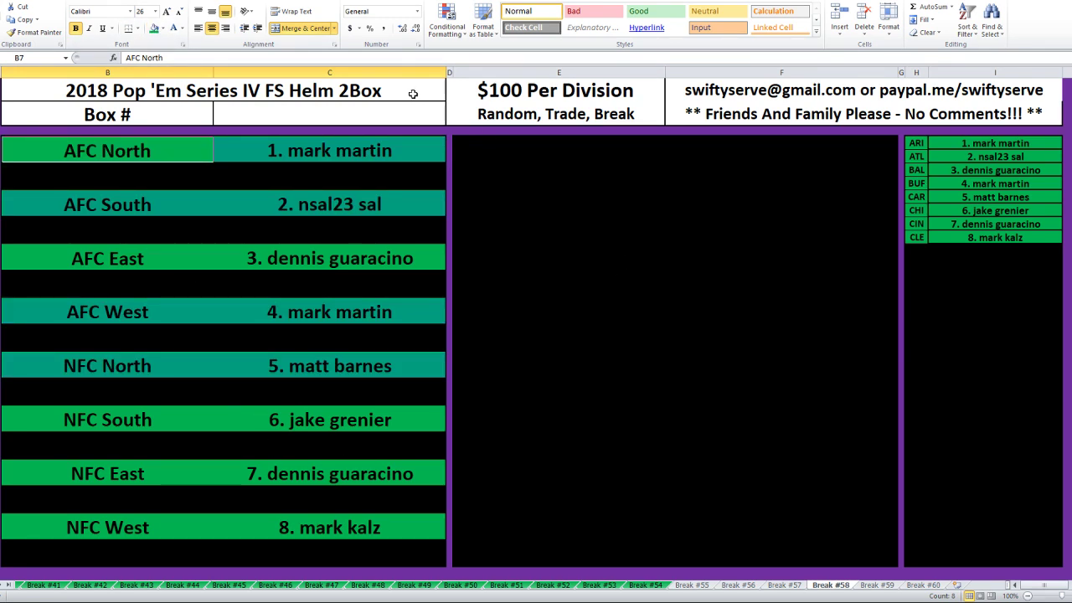
{"action": "left_click", "coordinate": [506, 91]}
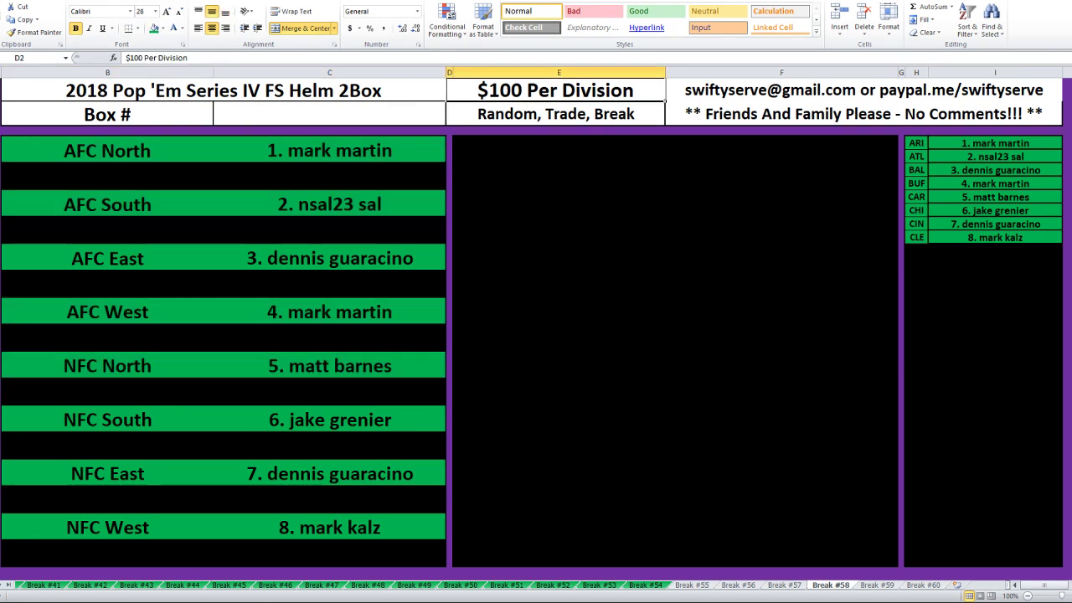